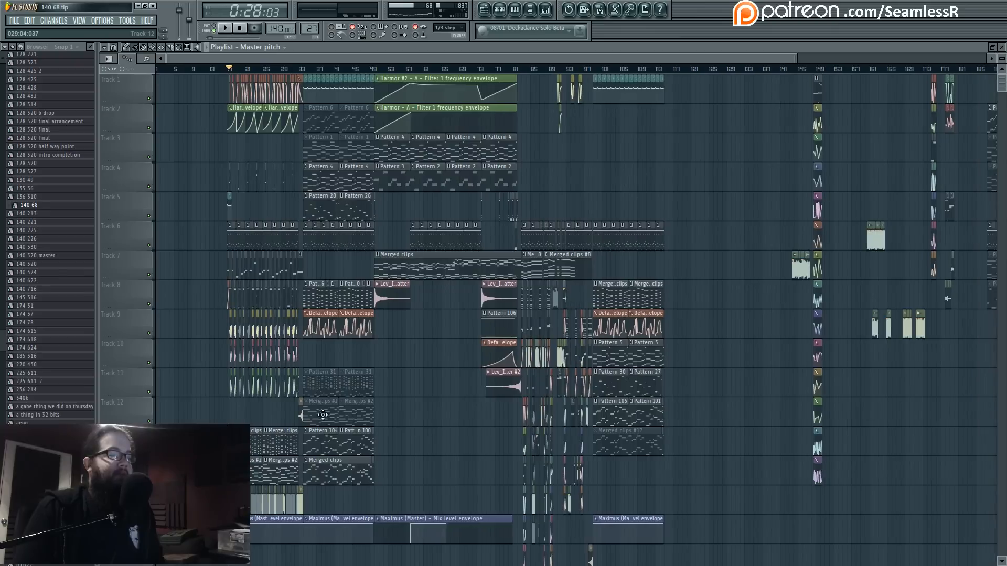
# Play the arrangement from bar 17 and examine how its sections, automation envelopes and clips are laid out across the tracks.
pyautogui.scroll(2, 413, 405)
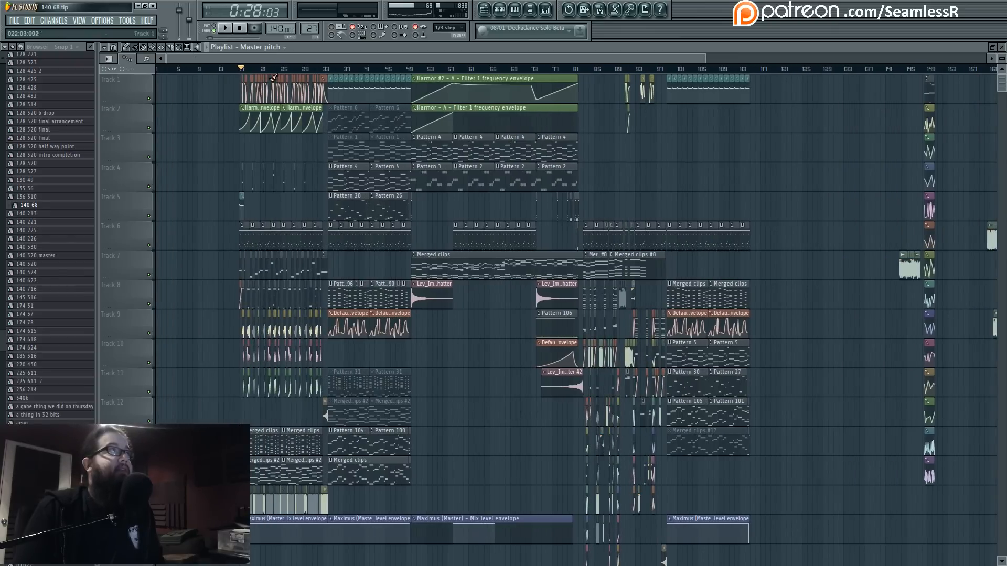
pyautogui.scroll(5, 240, 72)
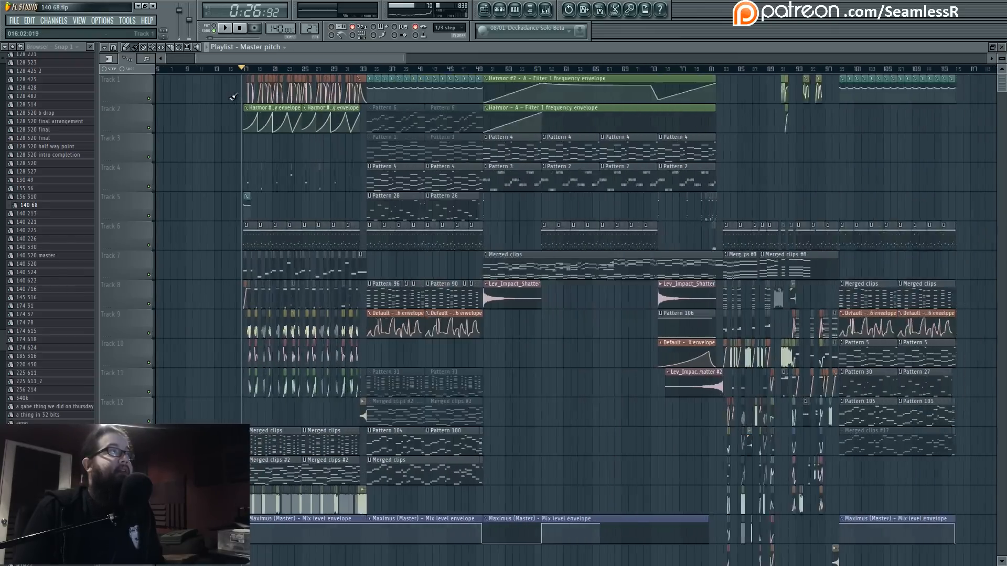
pyautogui.scroll(-5, 300, 86)
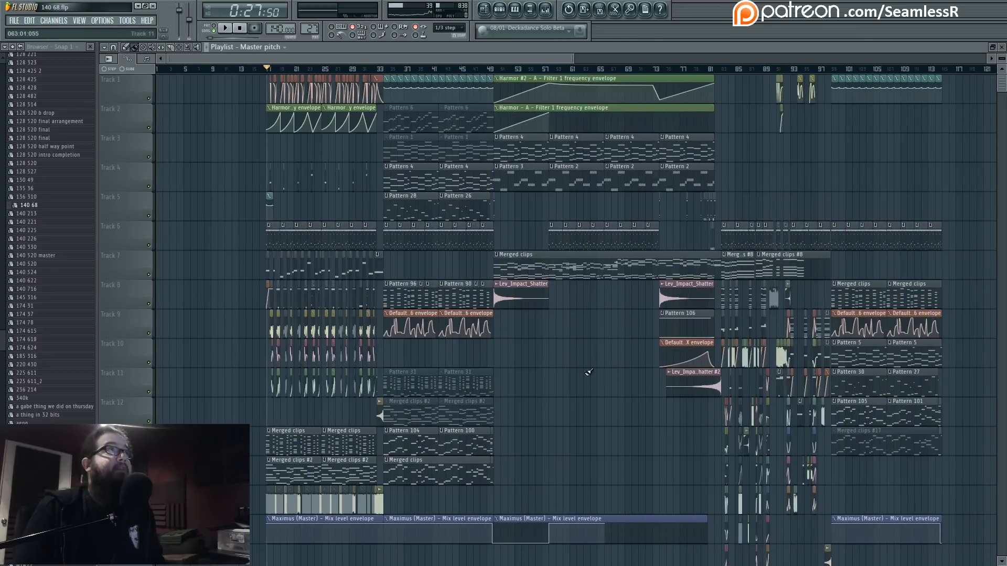
pyautogui.moveTo(608, 399); pyautogui.dragTo(628, 440)
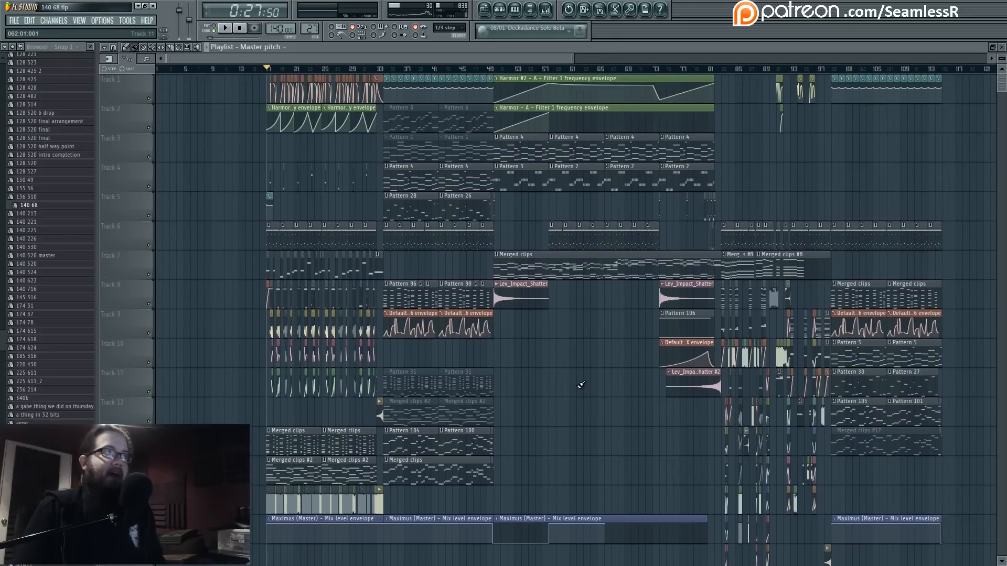
pyautogui.scroll(5, 252, 414)
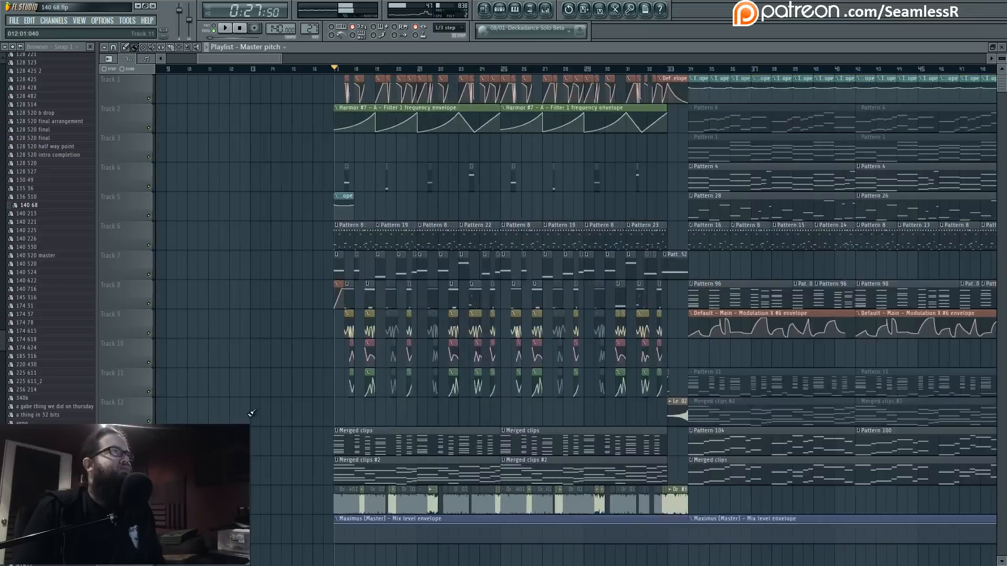
pyautogui.scroll(2, 252, 413)
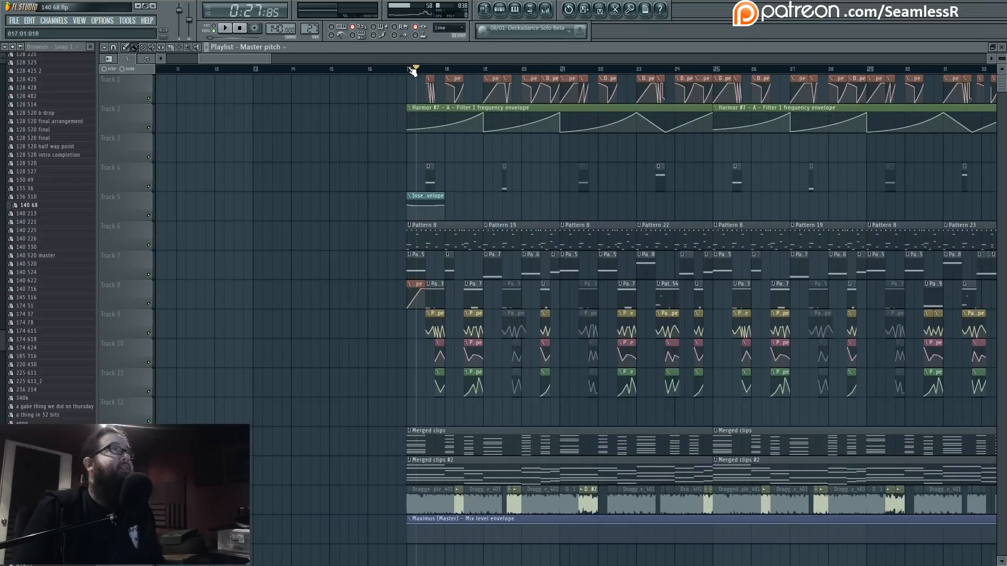
pyautogui.press('space')
pyautogui.scroll(-6, 319, 349)
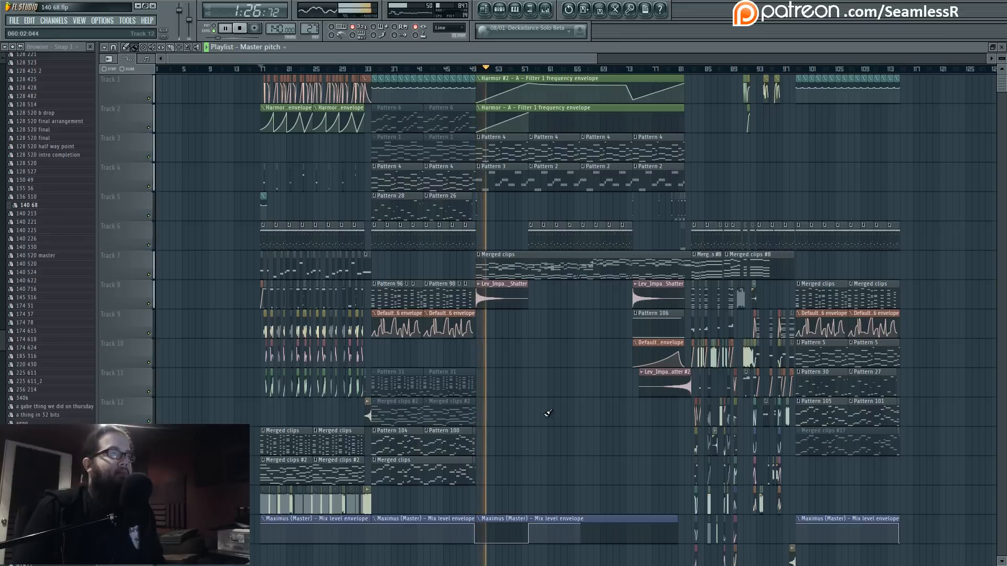
pyautogui.moveTo(547, 413); pyautogui.dragTo(566, 423)
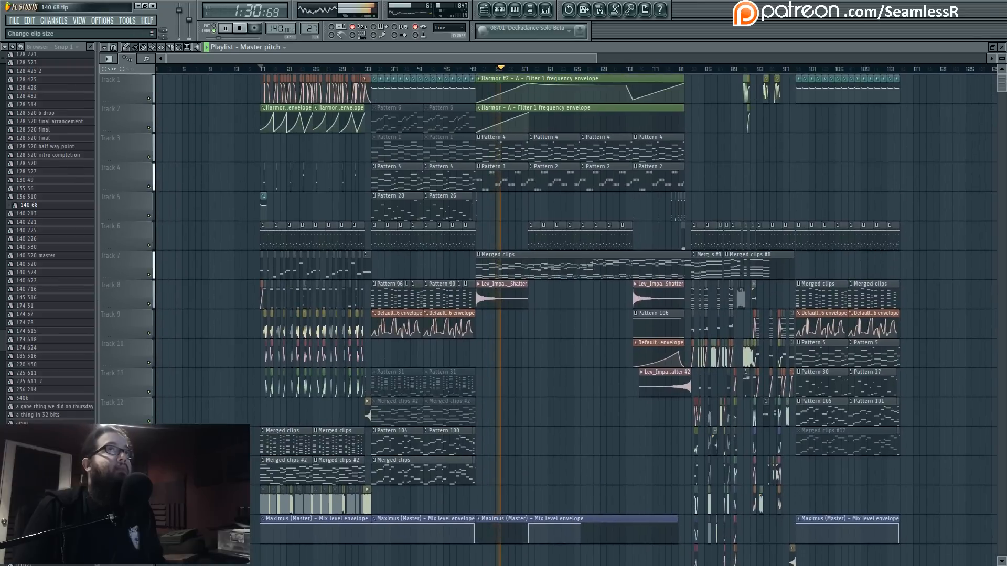
pyautogui.scroll(-2, 588, 293)
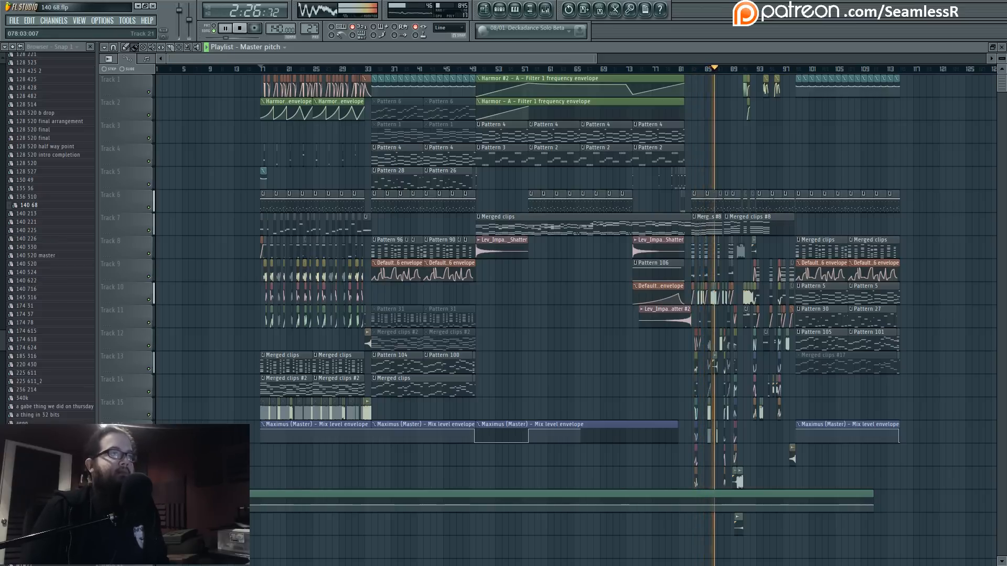
pyautogui.scroll(5, 606, 281)
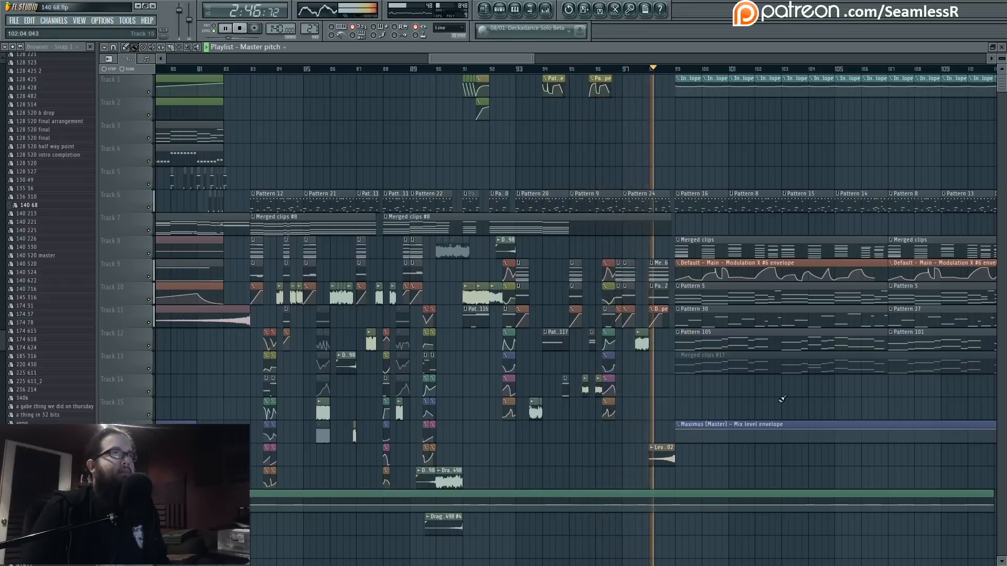
pyautogui.moveTo(782, 400); pyautogui.dragTo(688, 402)
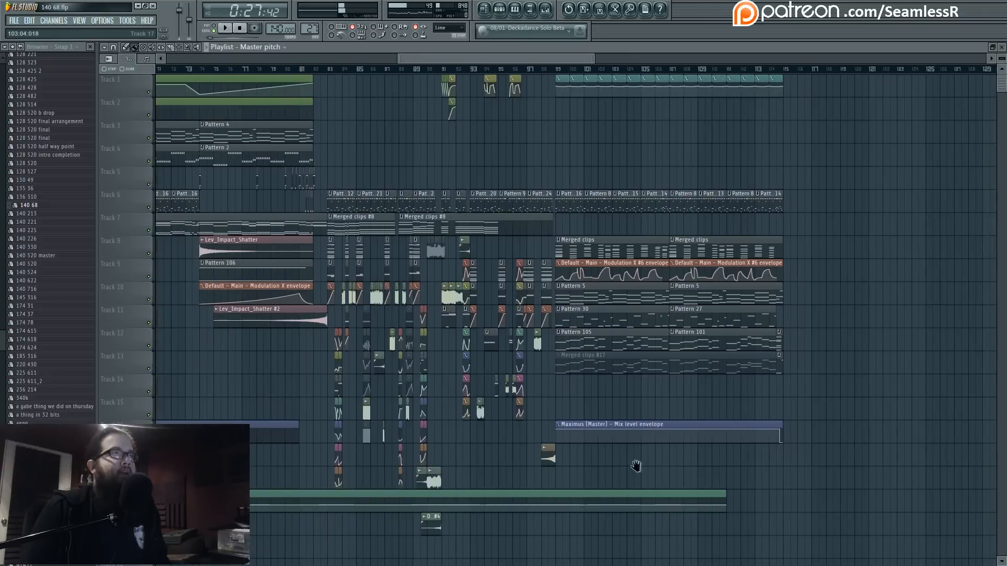
# Make the Pattern 9 clip at bar 95 unique and open its Superior Drummer 2 notes.
pyautogui.hscroll(-5, 636, 466)
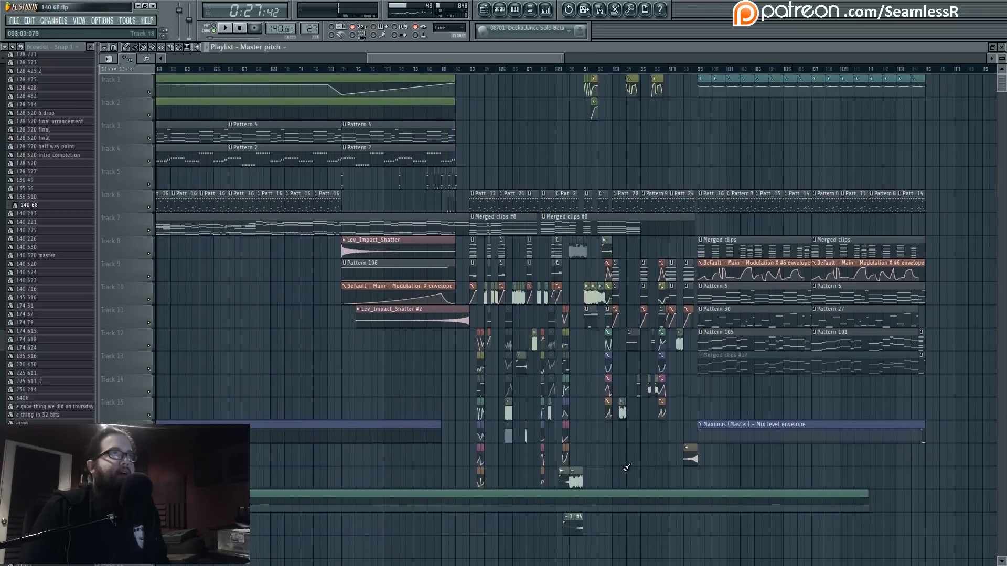
pyautogui.scroll(4, 713, 483)
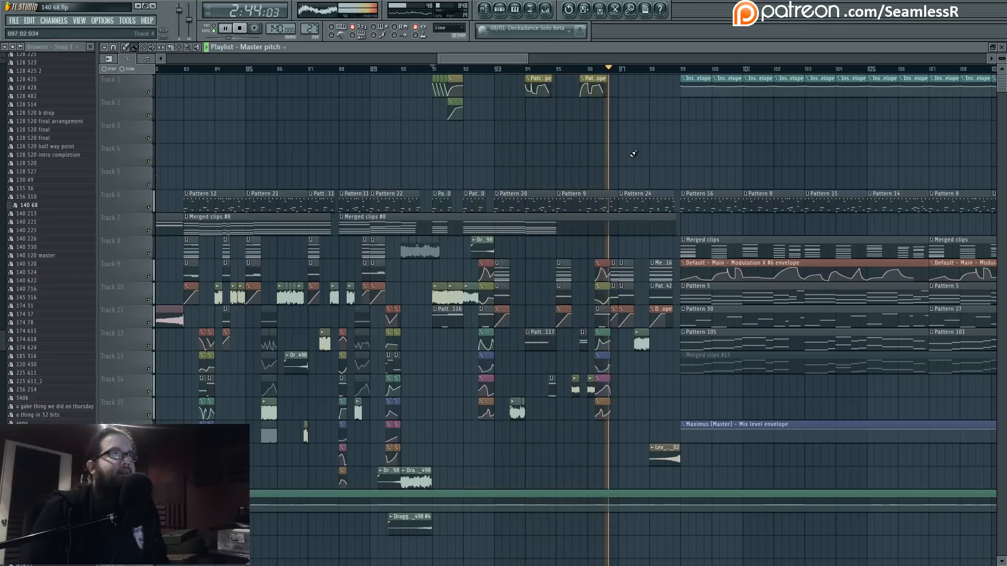
pyautogui.scroll(4, 635, 278)
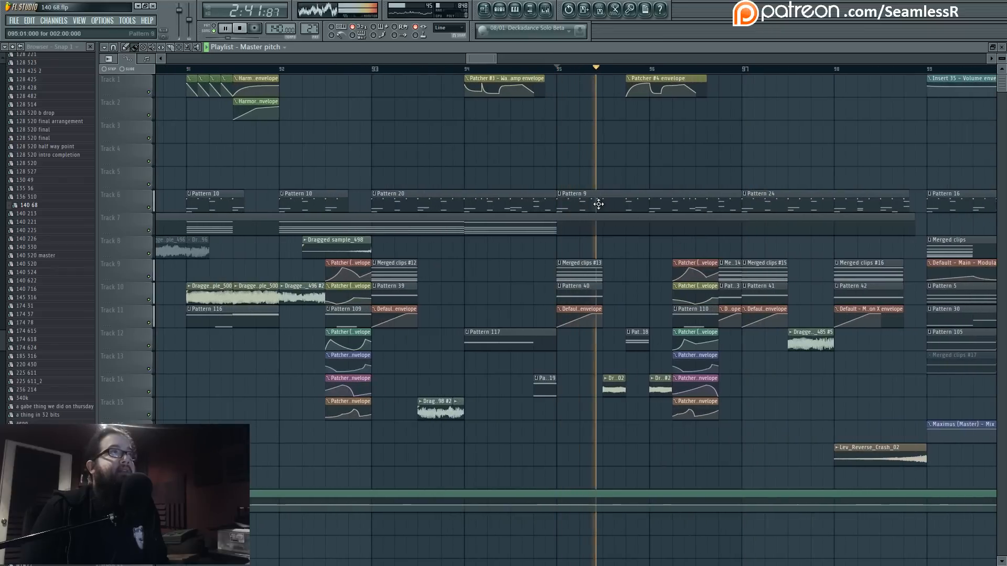
pyautogui.rightClick(559, 195)
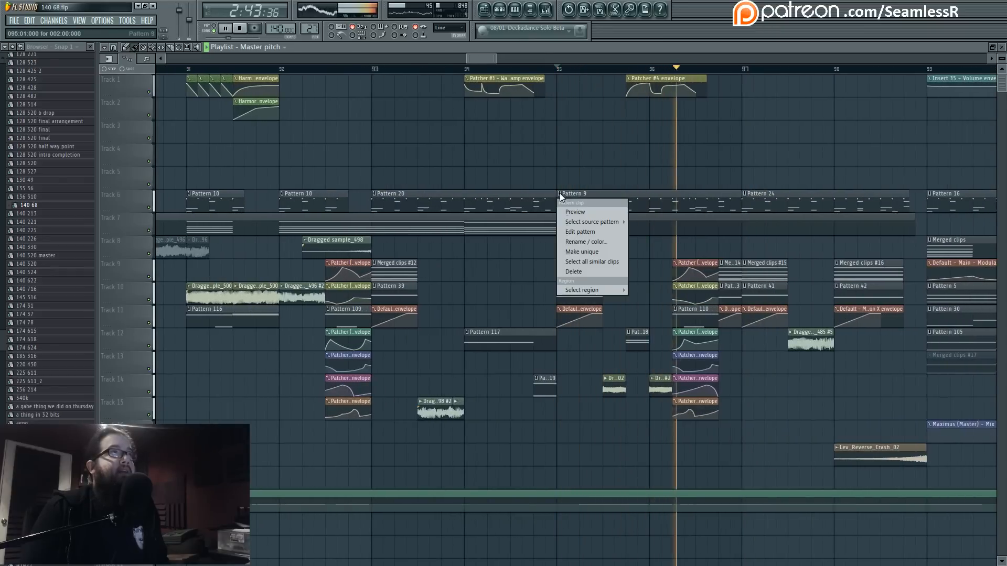
pyautogui.click(583, 252)
pyautogui.press('Return')
pyautogui.doubleClick(637, 211)
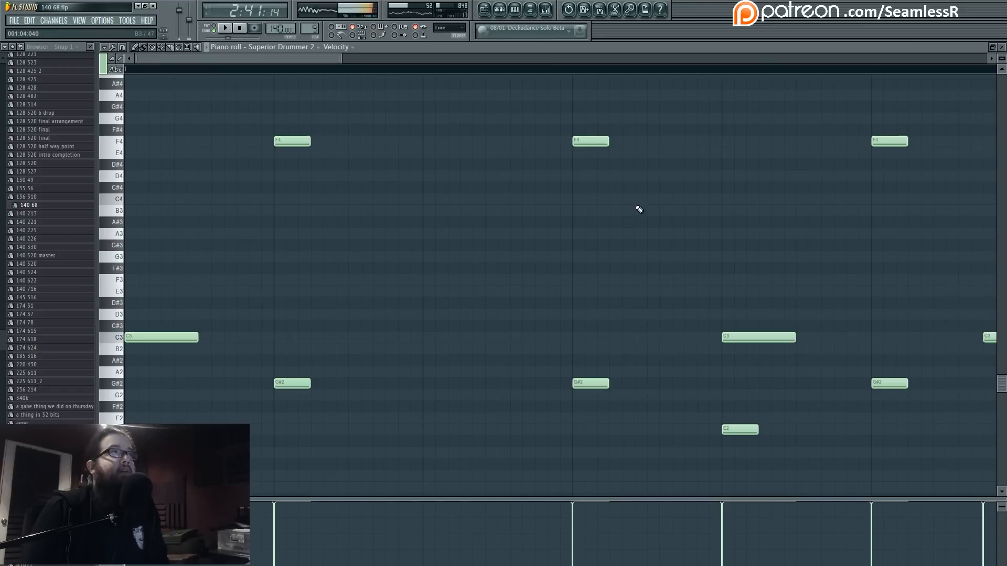
# In Pattern 9's step sequencer, clear step 17 of the OH hat, steps 17 and 19 of the Analog hat, and step 19 of the Dirty hat.
pyautogui.scroll(-2, 451, 210)
pyautogui.click(504, 11)
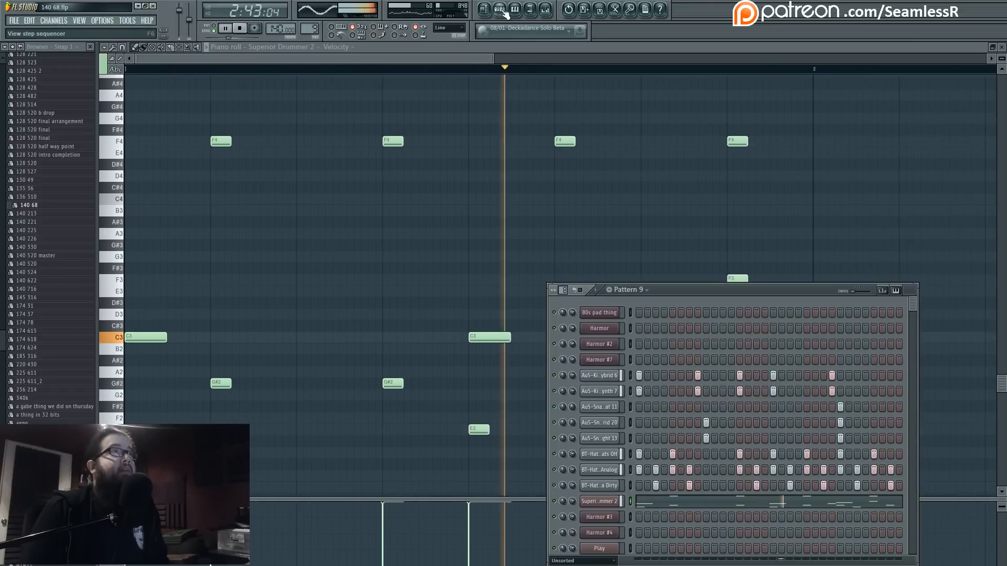
pyautogui.moveTo(694, 290); pyautogui.dragTo(534, 184)
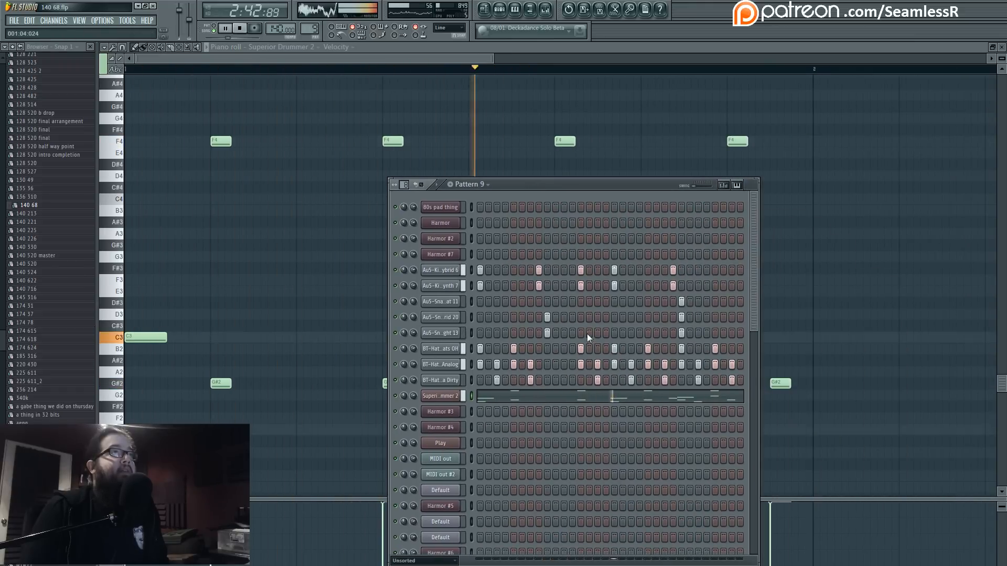
pyautogui.click(614, 348)
pyautogui.click(614, 364)
pyautogui.click(631, 364)
pyautogui.click(631, 380)
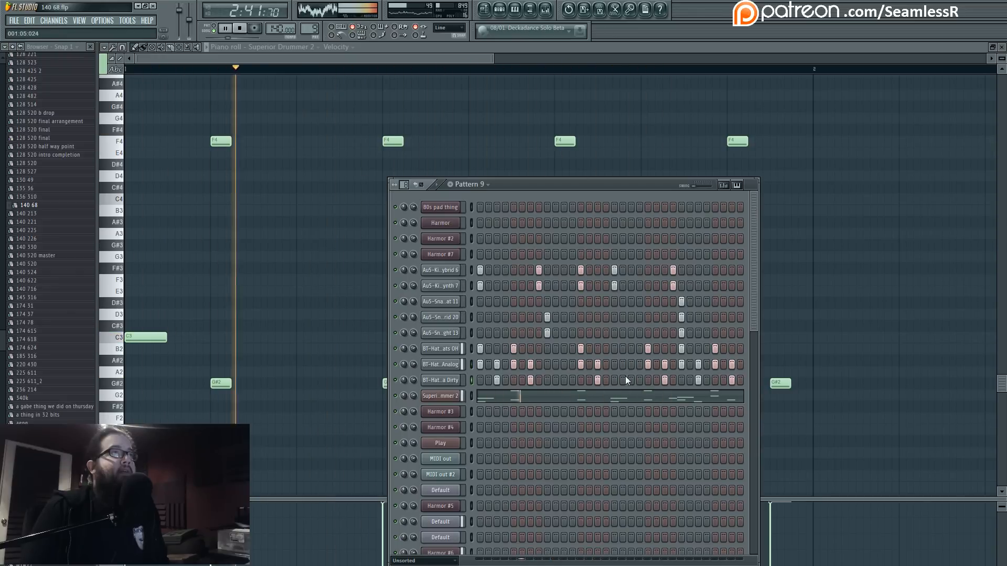
# Delete the C3 note halfway through Pattern 9's Superior Drummer 2 part and return to the playlist.
pyautogui.press('F5')
pyautogui.click(617, 401)
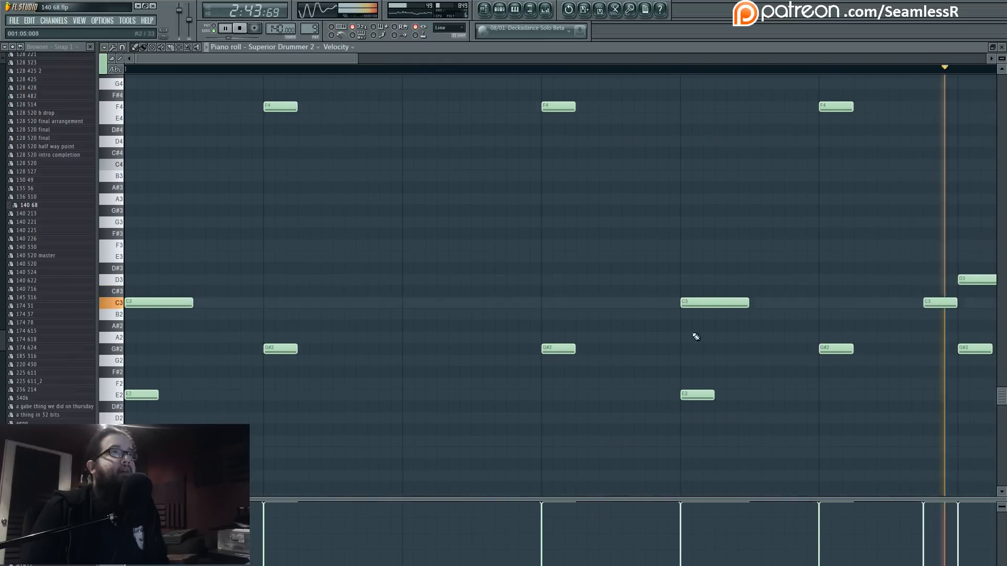
pyautogui.scroll(-2, 697, 304)
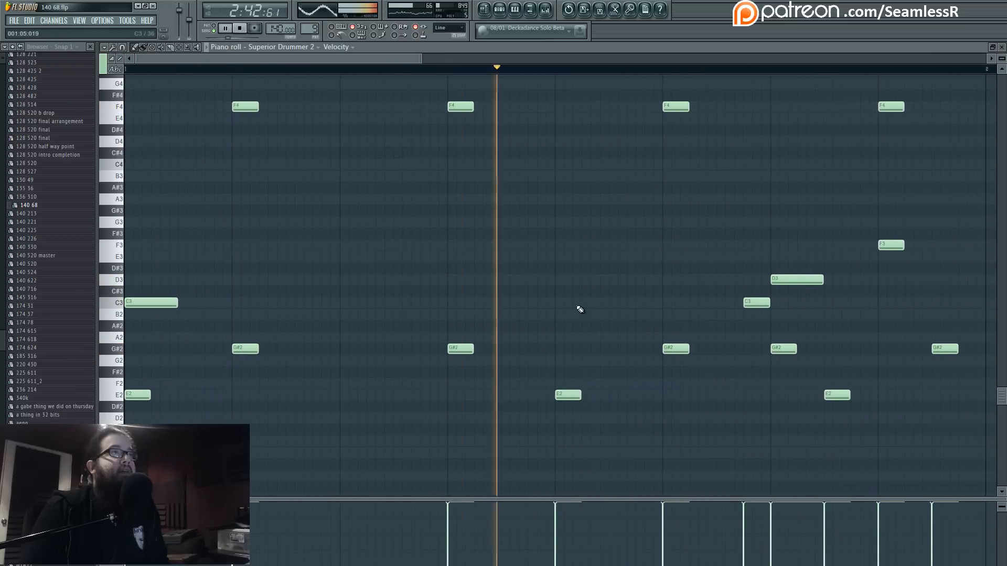
pyautogui.press('F5')
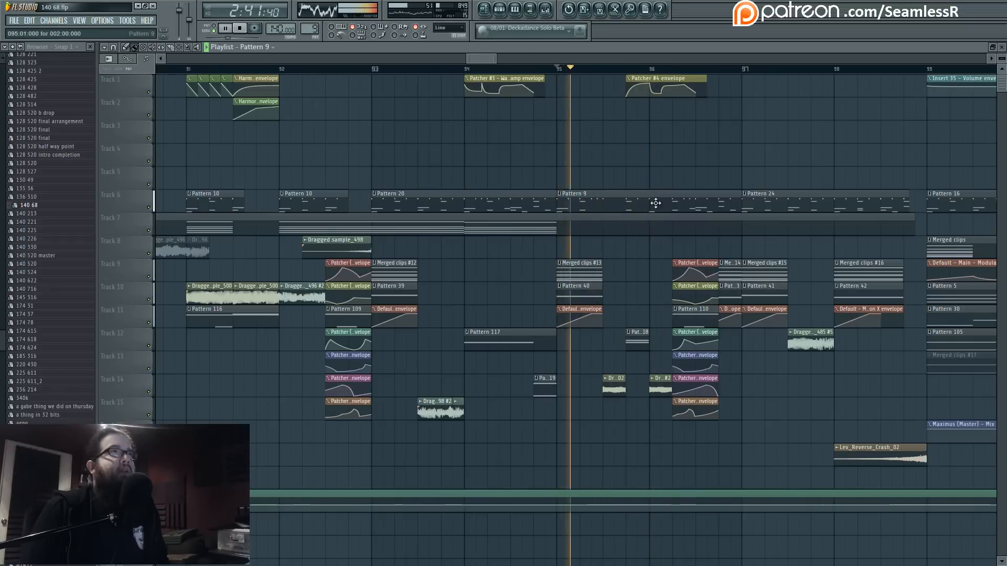
# Delete the F4 note on beat 4 of Pattern 9's Superior Drummer 2 part.
pyautogui.press('F7')
pyautogui.press('F6')
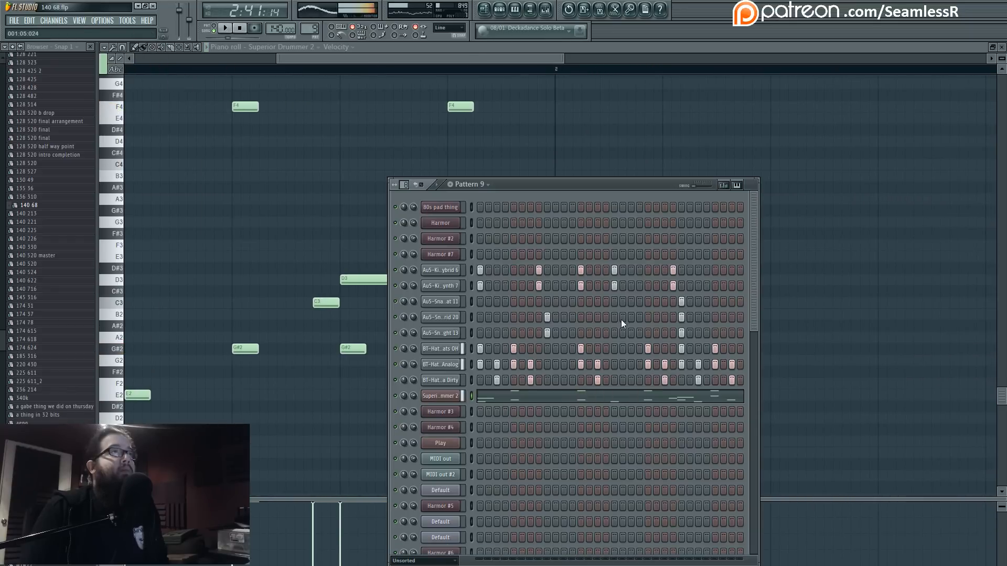
pyautogui.press('F5')
pyautogui.press('F7')
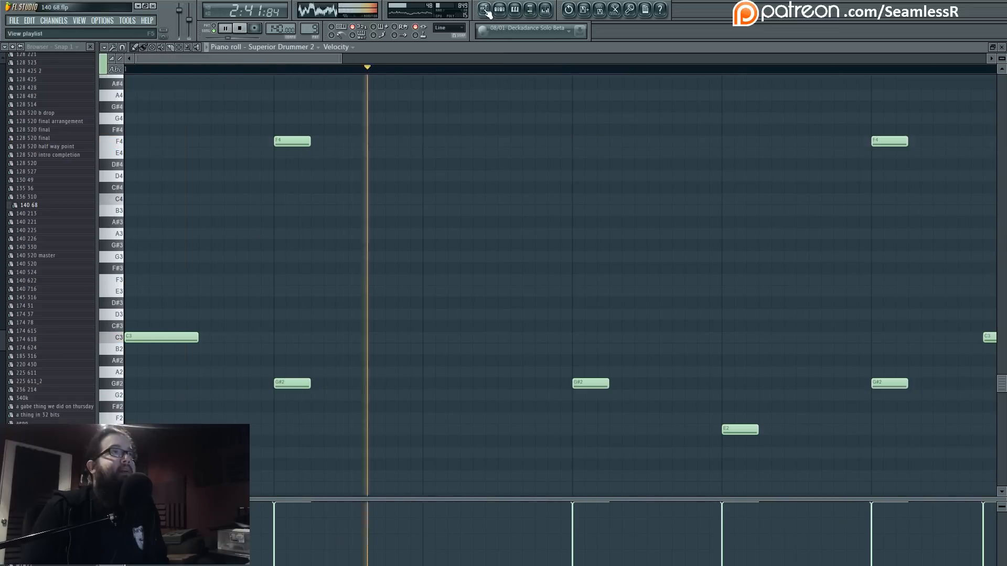
pyautogui.scroll(2, 591, 405)
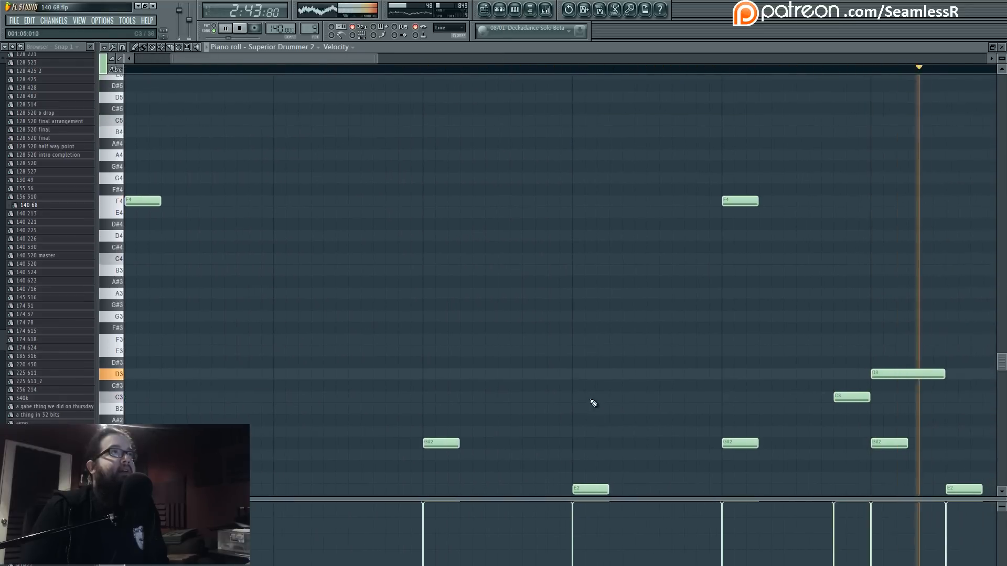
# Stop playback and delete the E2 note halfway through the Superior Drummer 2 part.
pyautogui.press('space')
pyautogui.keyDown('ctrl'); pyautogui.scroll(-1, 531, 419); pyautogui.keyUp('ctrl')
pyautogui.scroll(-2, 581, 386)
pyautogui.scroll(-4, 589, 414)
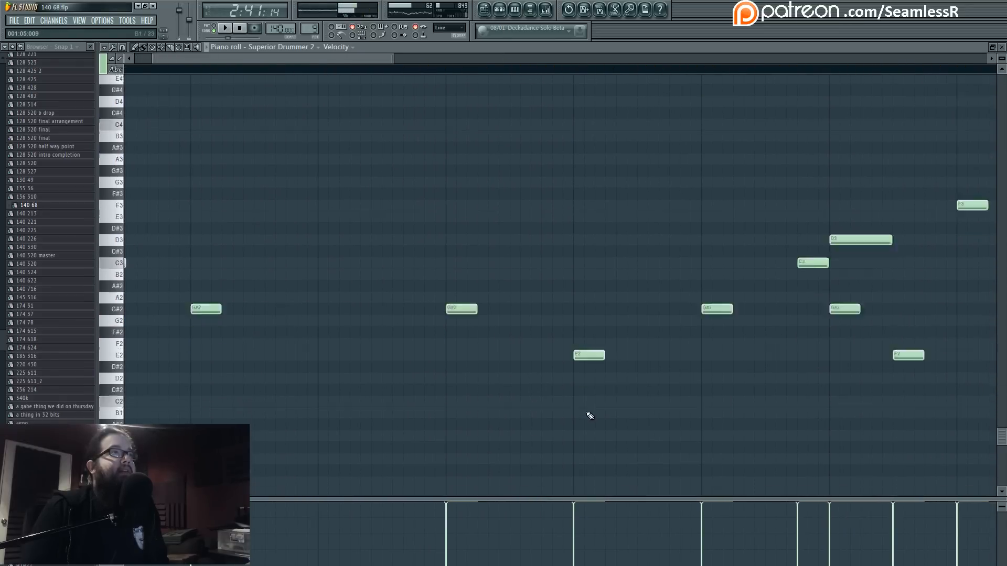
pyautogui.keyDown('ctrl'); pyautogui.scroll(-2, 587, 414); pyautogui.keyUp('ctrl')
pyautogui.scroll(4, 435, 369)
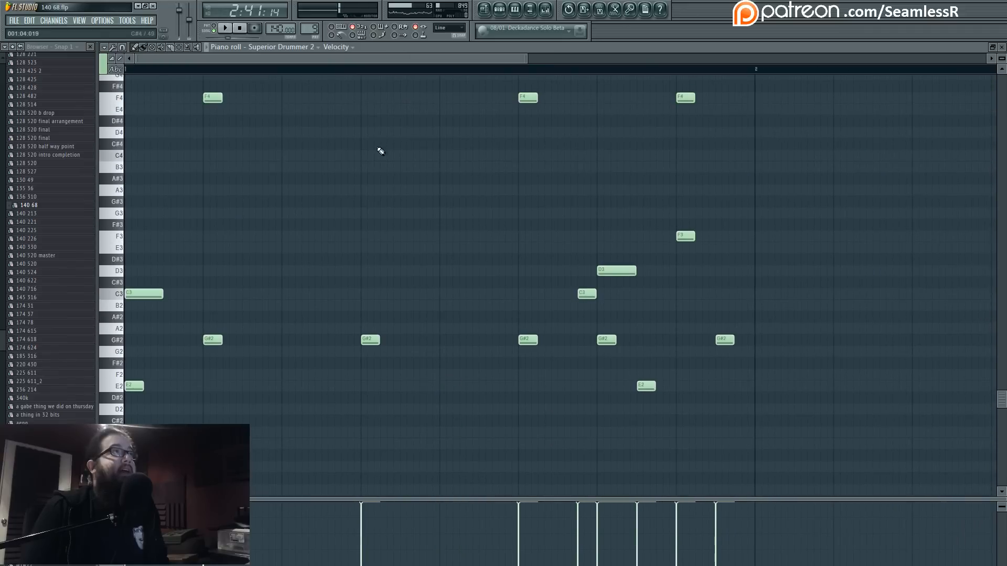
# Play back the drum part from beat 3 and return to the playlist to listen to the edited gap.
pyautogui.click(364, 70)
pyautogui.click(286, 71)
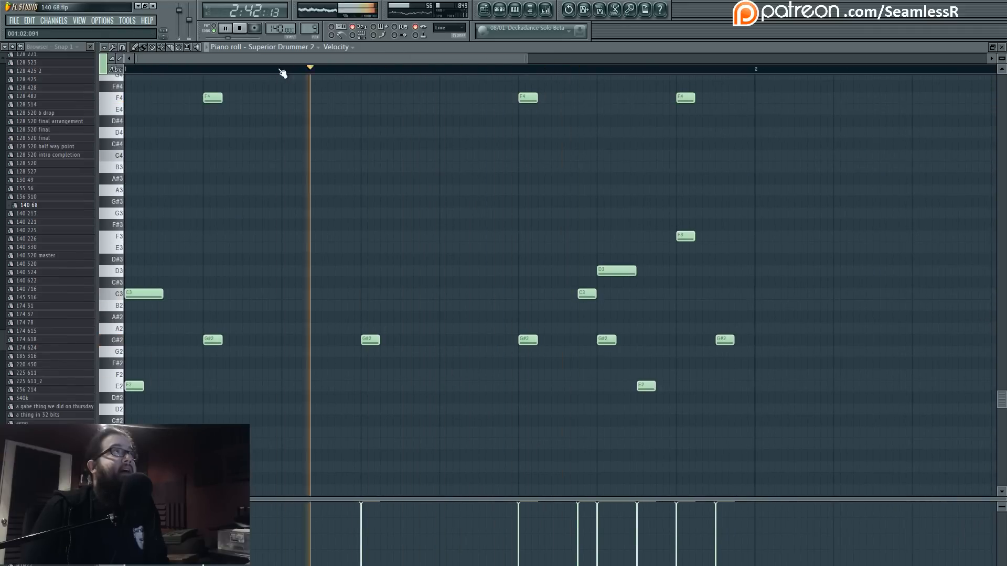
pyautogui.click(492, 15)
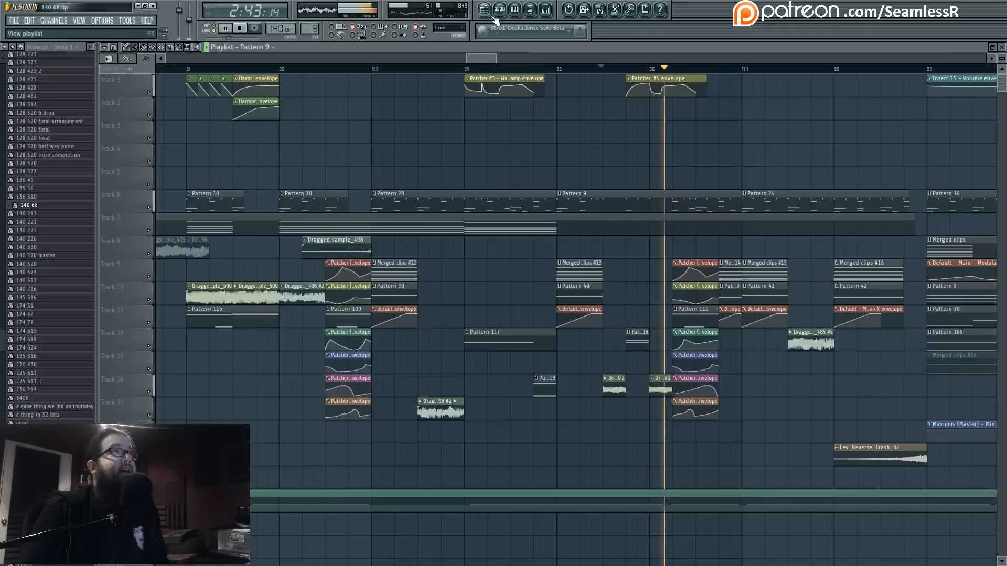
# Clear step 17 of both AuS kick channels in Pattern 9 and play the section back.
pyautogui.doubleClick(611, 202)
pyautogui.press('F6')
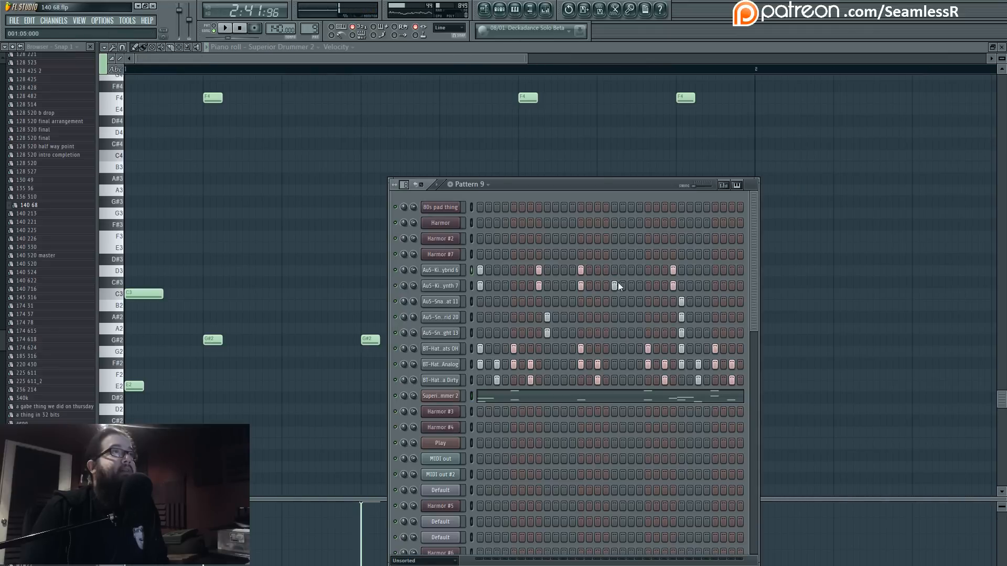
pyautogui.click(614, 285)
pyautogui.press('space')
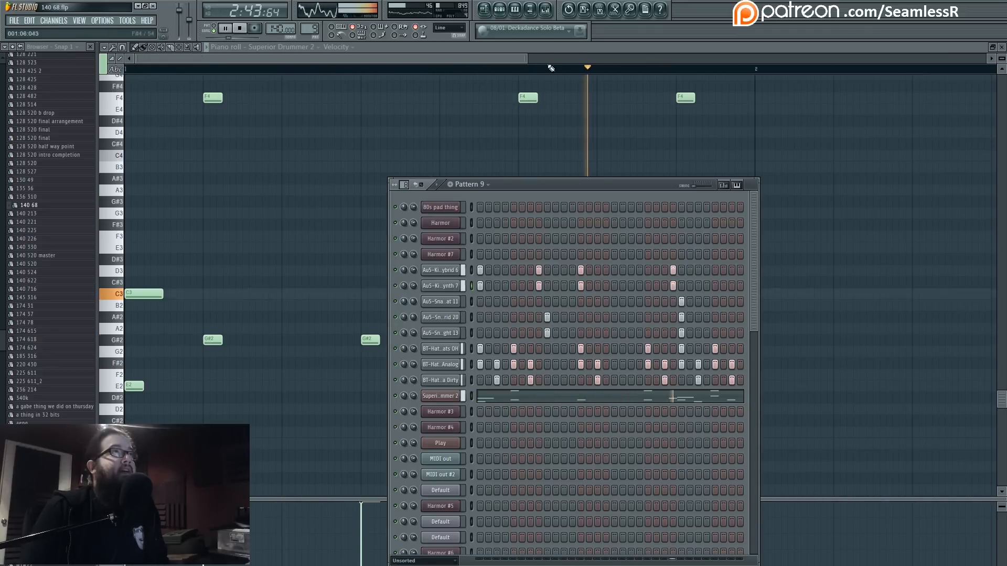
pyautogui.press('F5')
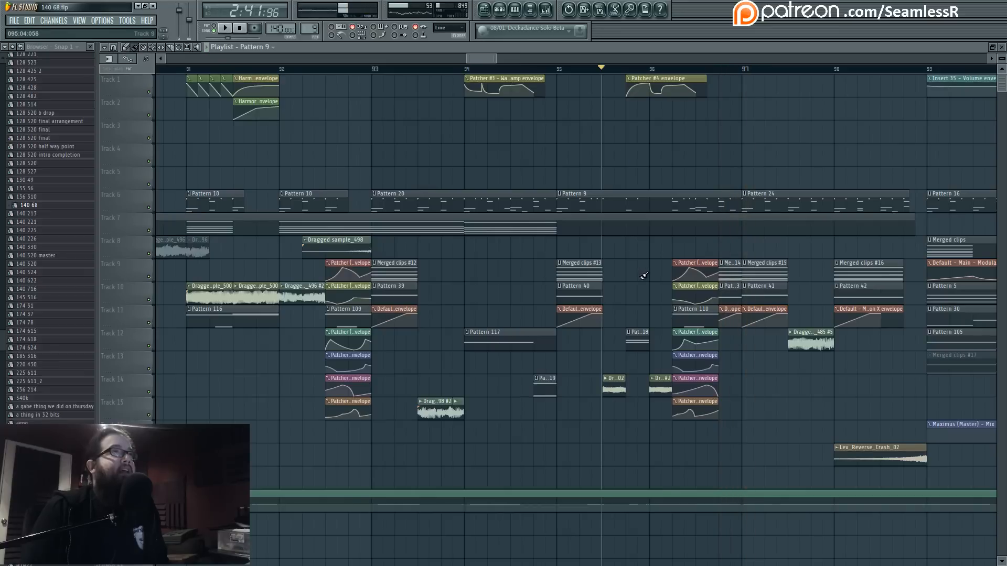
pyautogui.scroll(-6, 644, 276)
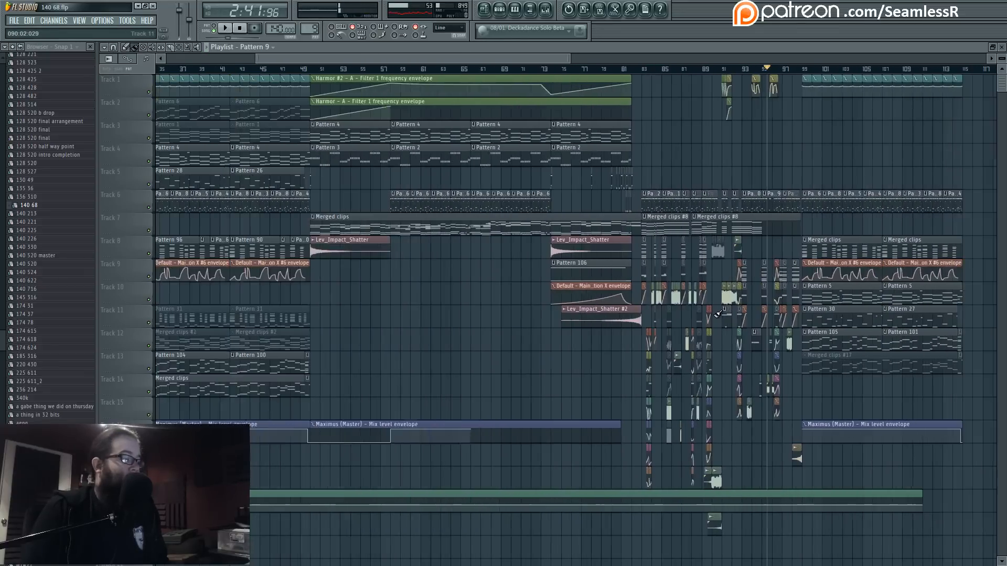
pyautogui.scroll(-5, 717, 314)
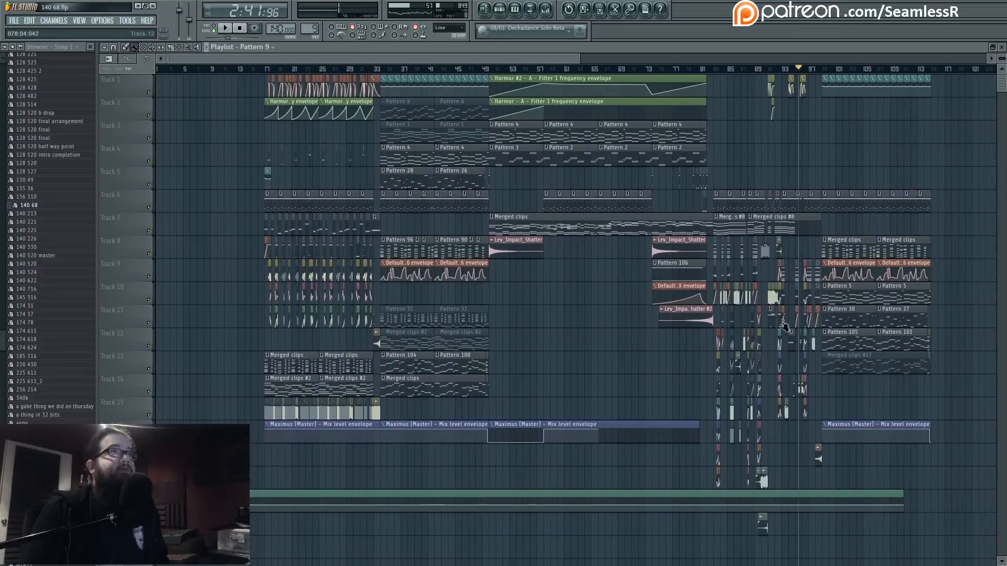
pyautogui.scroll(5, 784, 327)
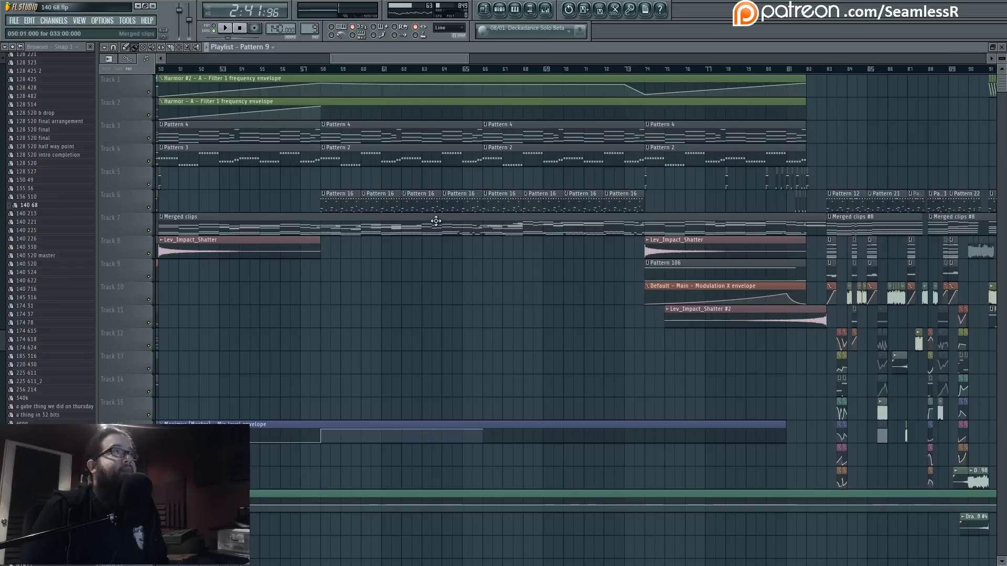
# Open the long Merged clips part on Track 7 and play it from bar 17, examining the notes around bar 21.
pyautogui.doubleClick(436, 221)
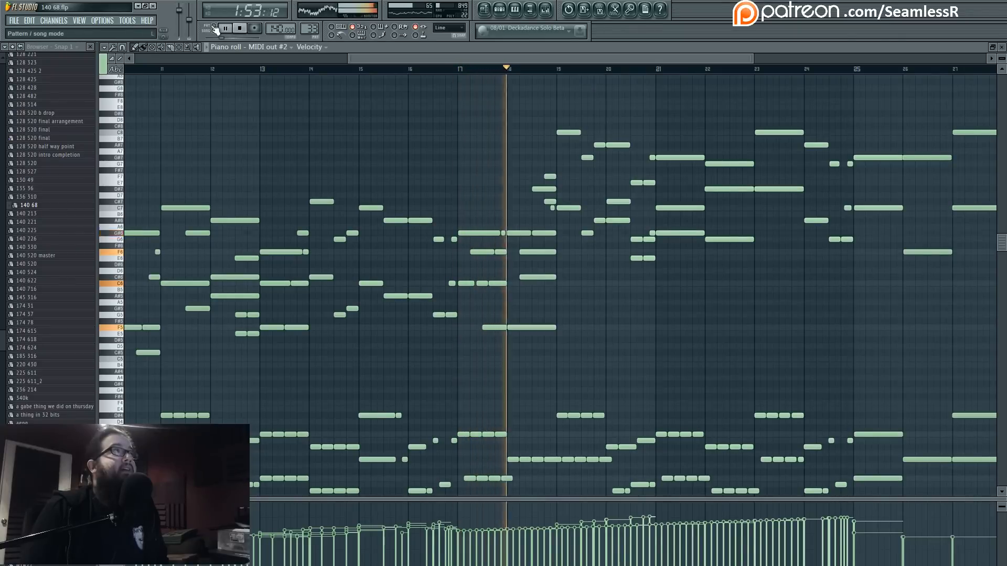
pyautogui.click(453, 71)
pyautogui.scroll(4, 526, 337)
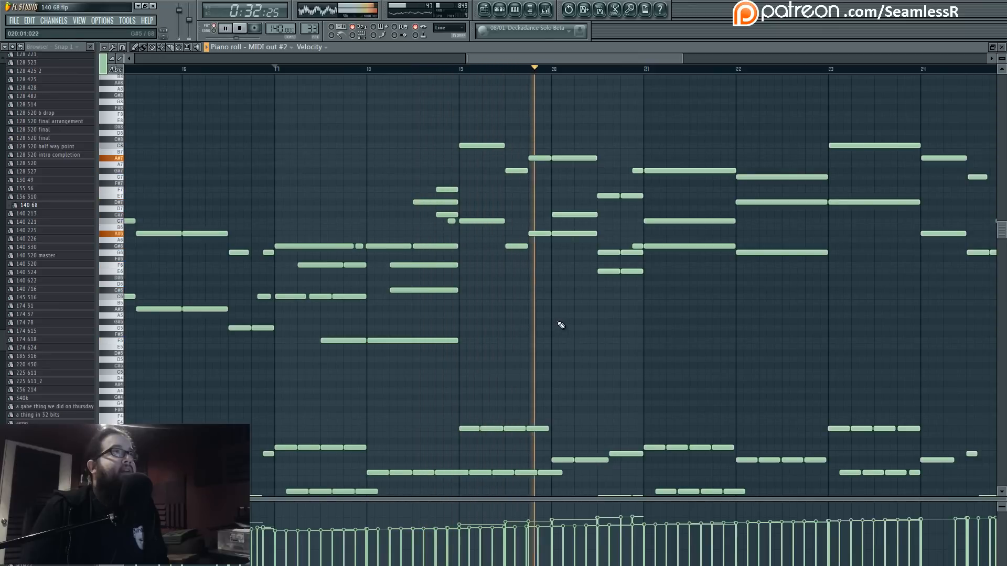
pyautogui.moveTo(483, 328); pyautogui.dragTo(560, 304)
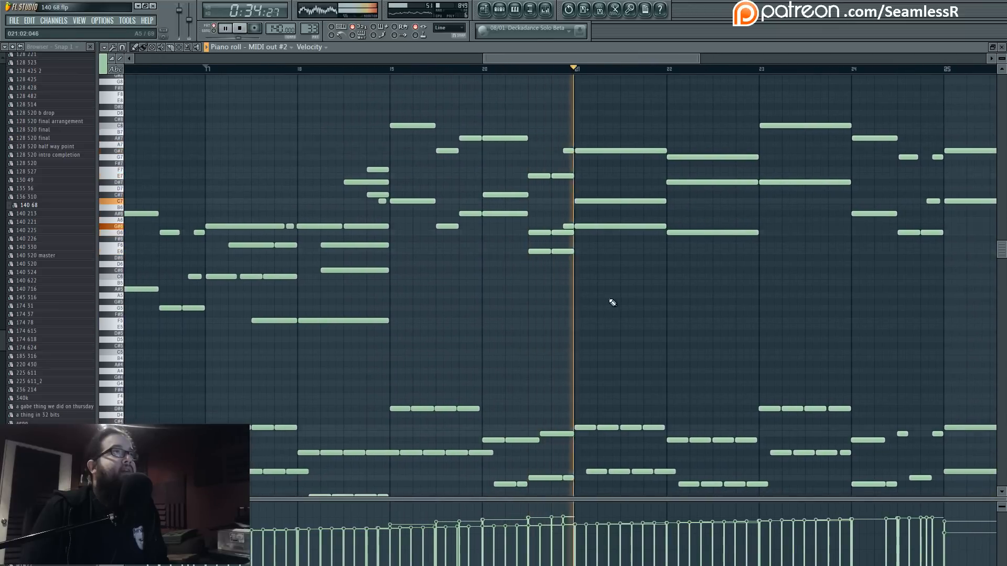
pyautogui.scroll(6, 611, 310)
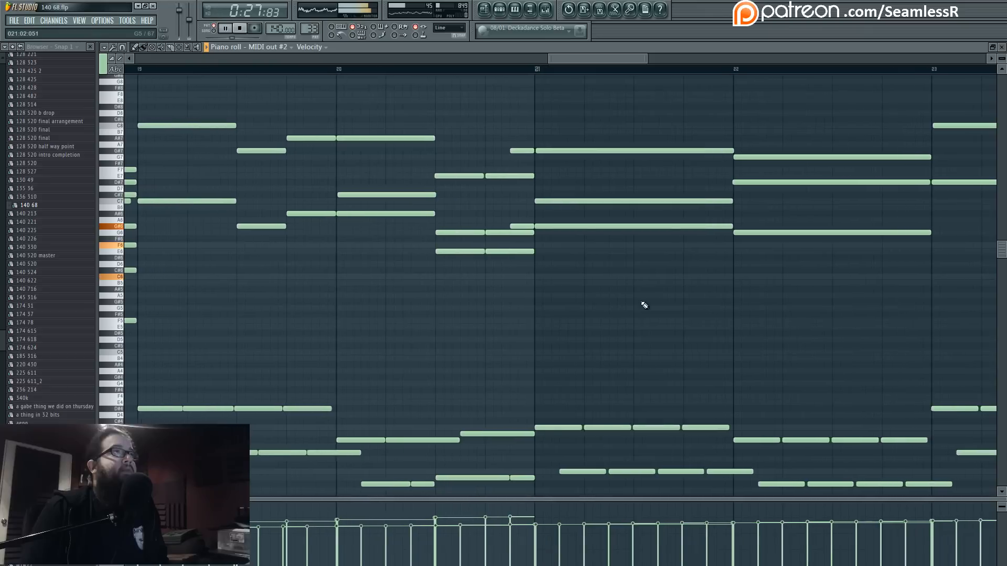
pyautogui.scroll(2, 558, 313)
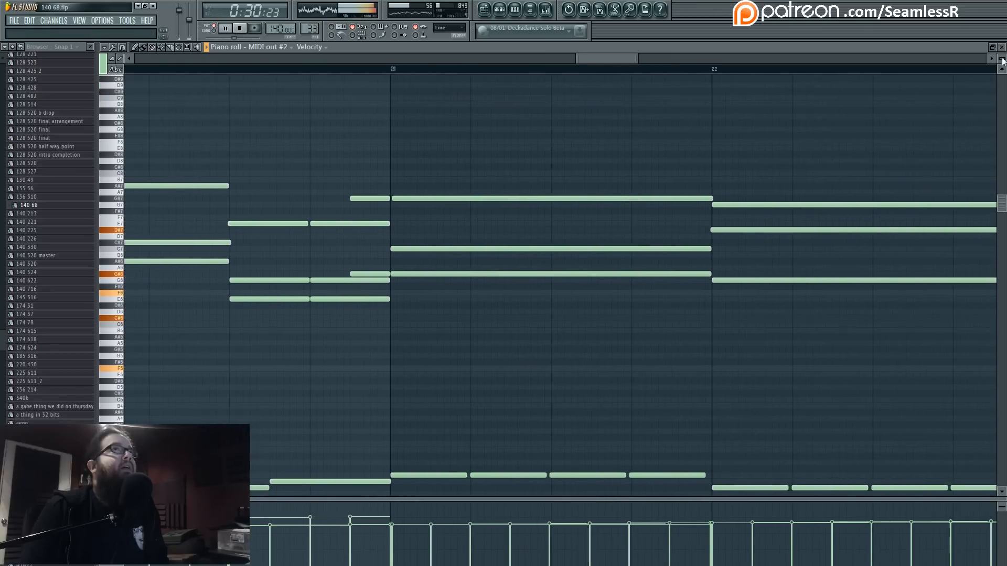
pyautogui.scroll(3, 111, 236)
pyautogui.scroll(2, 519, 398)
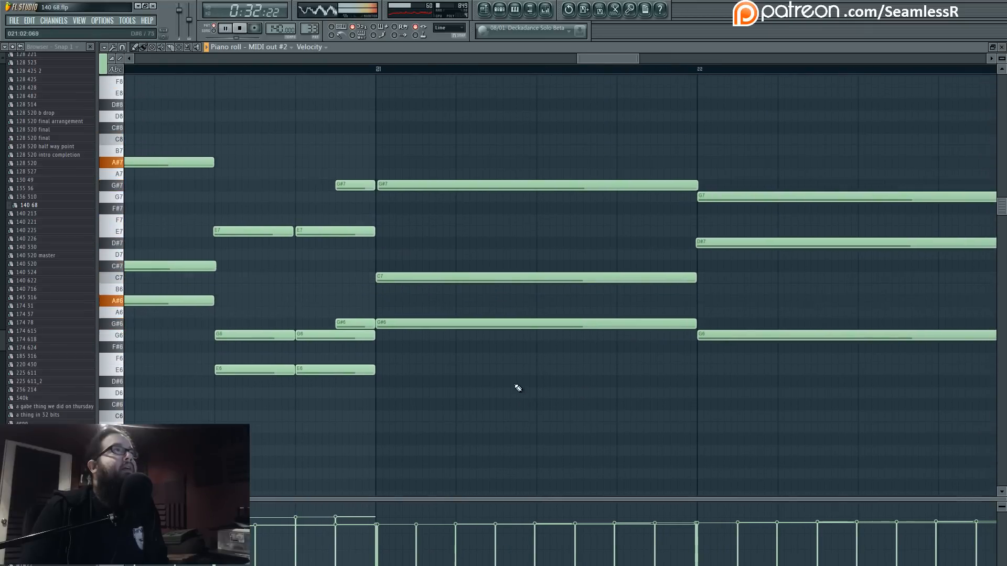
pyautogui.scroll(-3, 518, 387)
pyautogui.moveTo(532, 389); pyautogui.dragTo(499, 387)
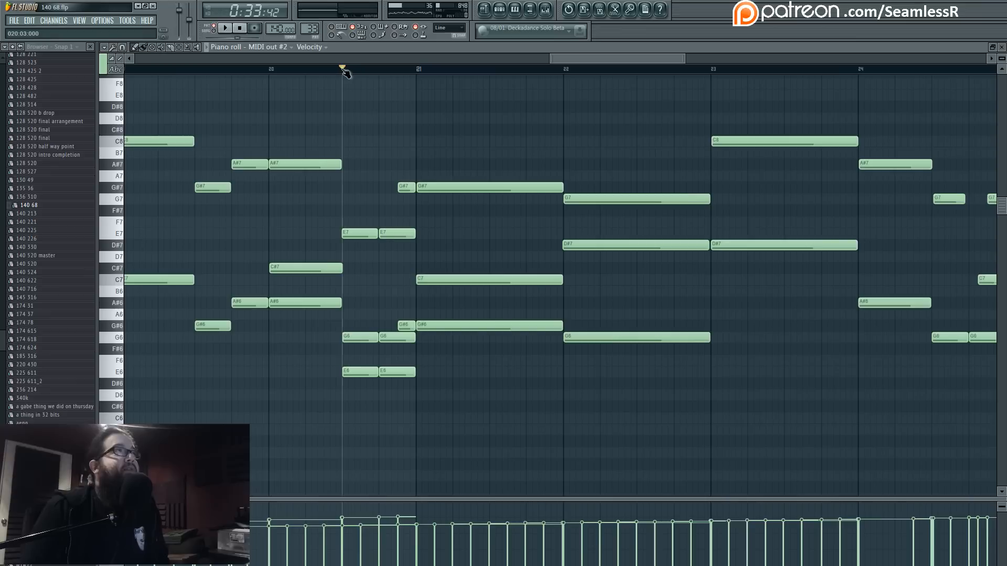
# Shorten the C7 and G#6 notes at the start of bar 21 to a quarter bar, playing back from the middle of bar 20.
pyautogui.press('space')
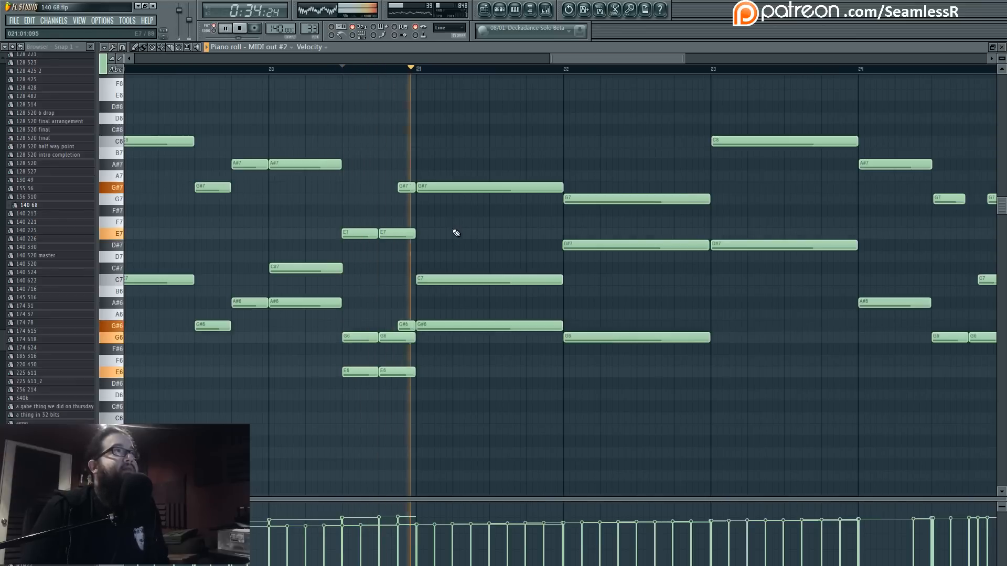
pyautogui.press('space')
pyautogui.press('space')
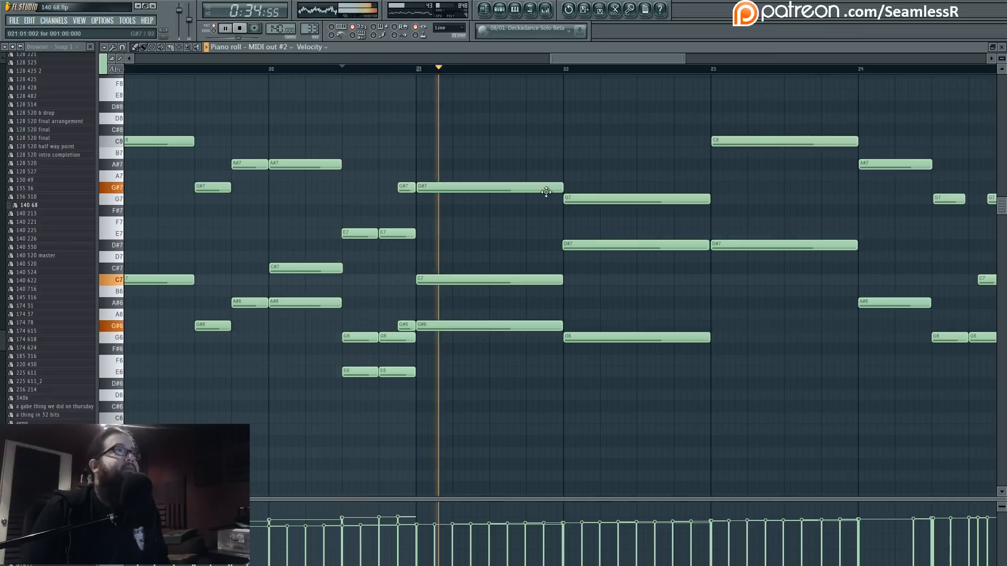
pyautogui.press('space')
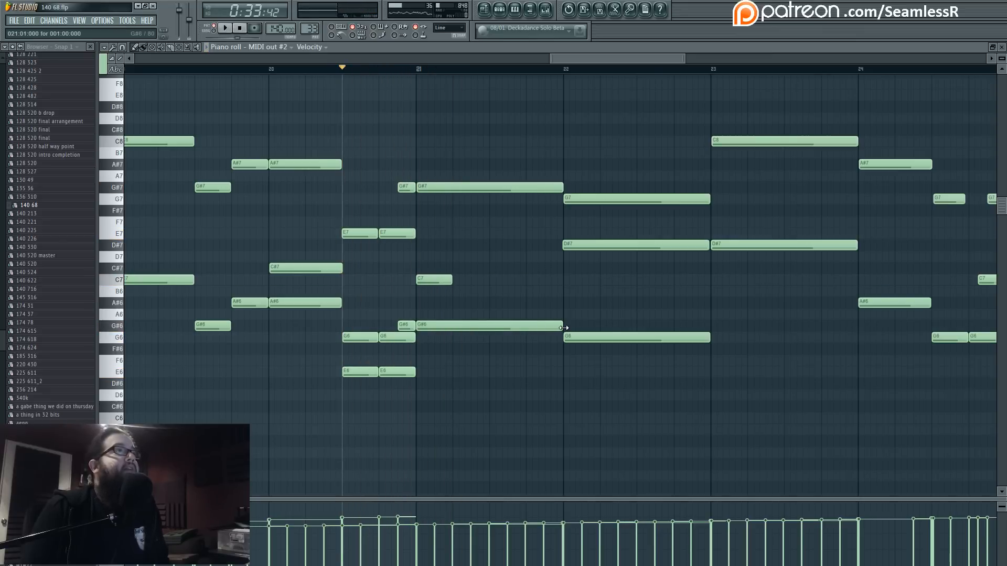
pyautogui.scroll(-5, 451, 329)
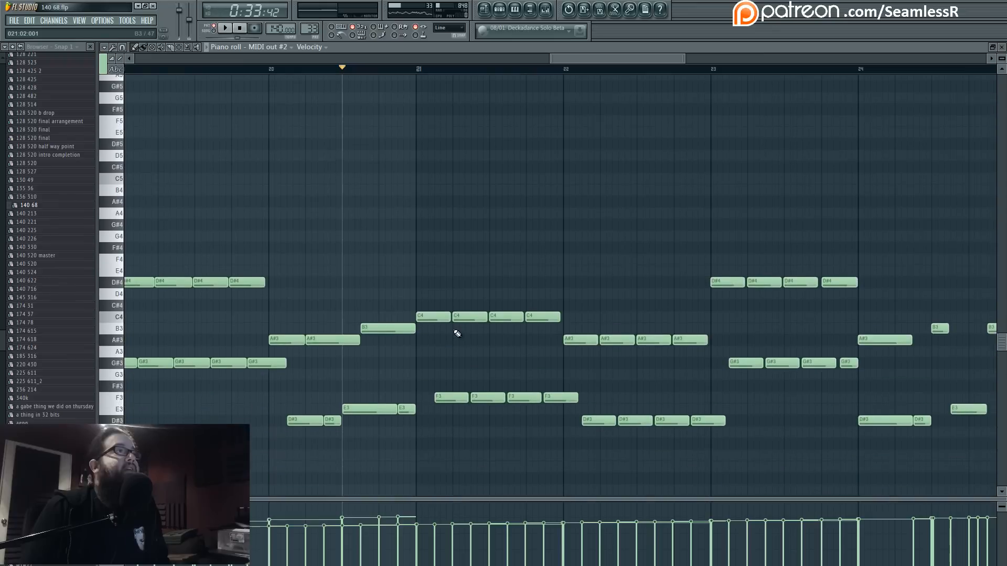
pyautogui.press('space')
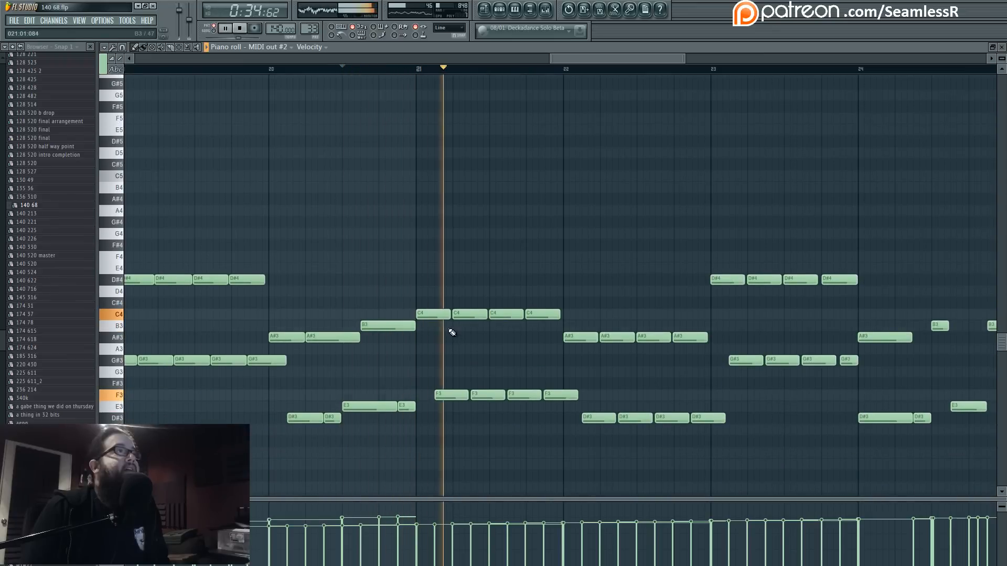
pyautogui.press('space')
pyautogui.scroll(6, 451, 332)
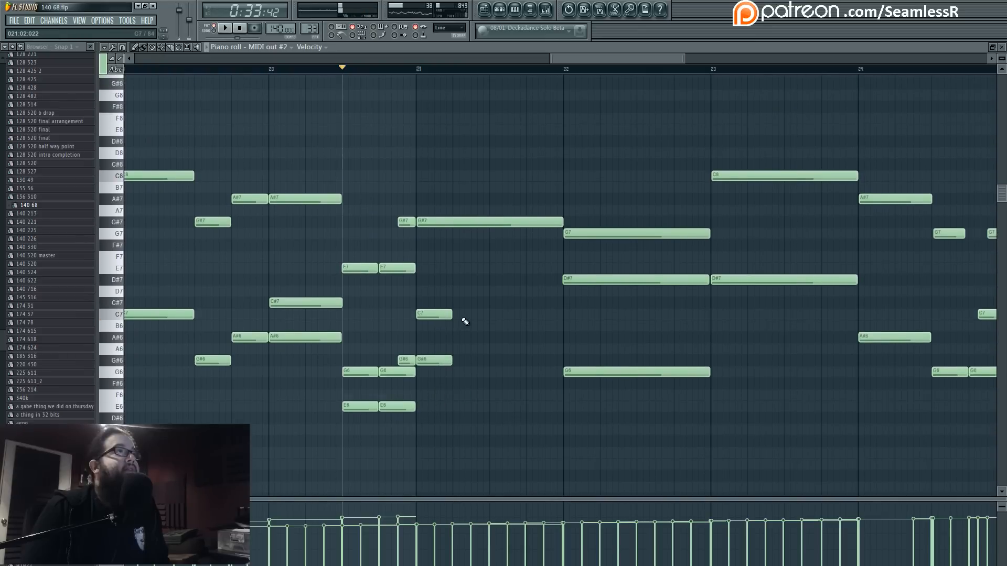
# Add a run of short C7, G#6, F6, C#6, C6 and F6 notes through the rest of bar 21 and play it back.
pyautogui.hscroll(-5, 845, 325)
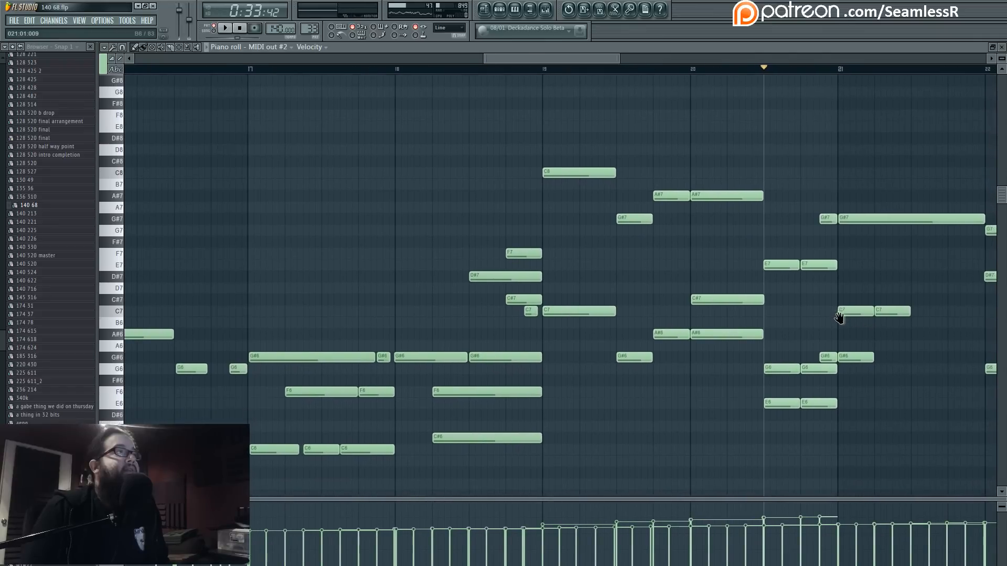
pyautogui.moveTo(839, 317)
pyautogui.mouseDown()
pyautogui.moveTo(456, 335)
pyautogui.moveTo(530, 344)
pyautogui.mouseUp()
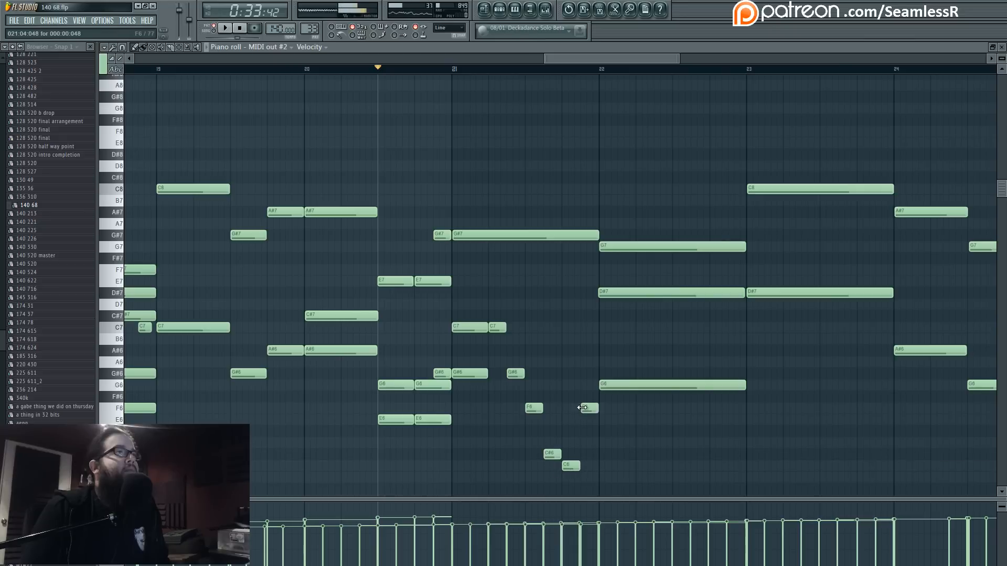
pyautogui.press('space')
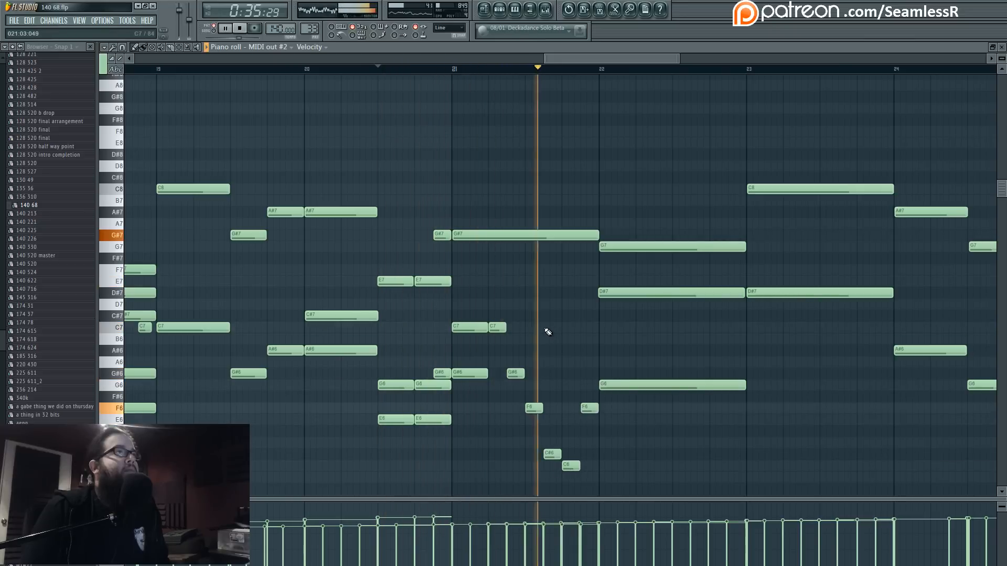
pyautogui.press('space')
# Try a D#6 in place of the run's C#6 note and play it back.
pyautogui.scroll(-3, 547, 346)
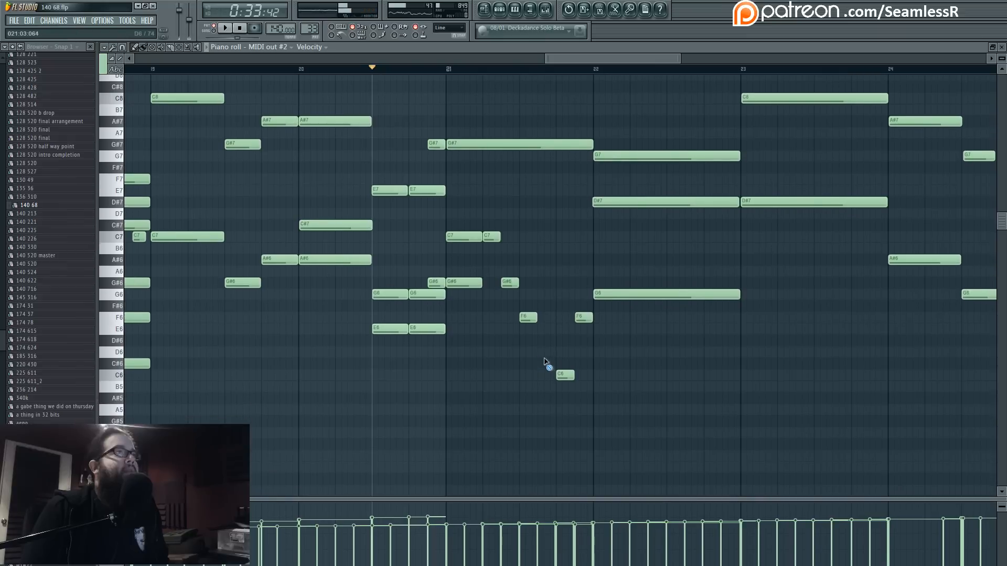
pyautogui.moveTo(540, 338); pyautogui.dragTo(543, 338)
pyautogui.press('space')
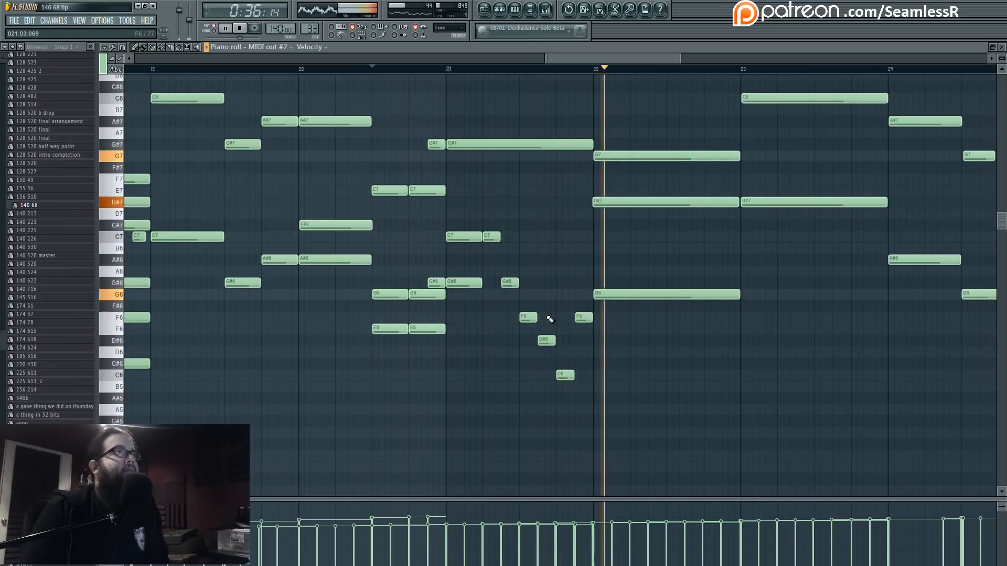
# Move the C6 directly after the F6 and finish bar 21's run with short G#6 and G#5 notes, playing it back.
pyautogui.press('space')
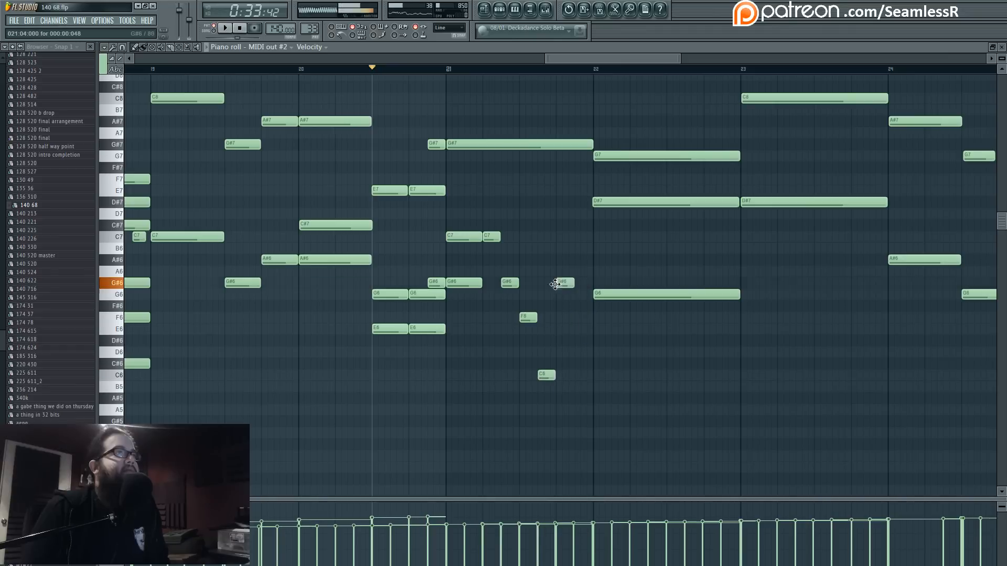
pyautogui.press('space')
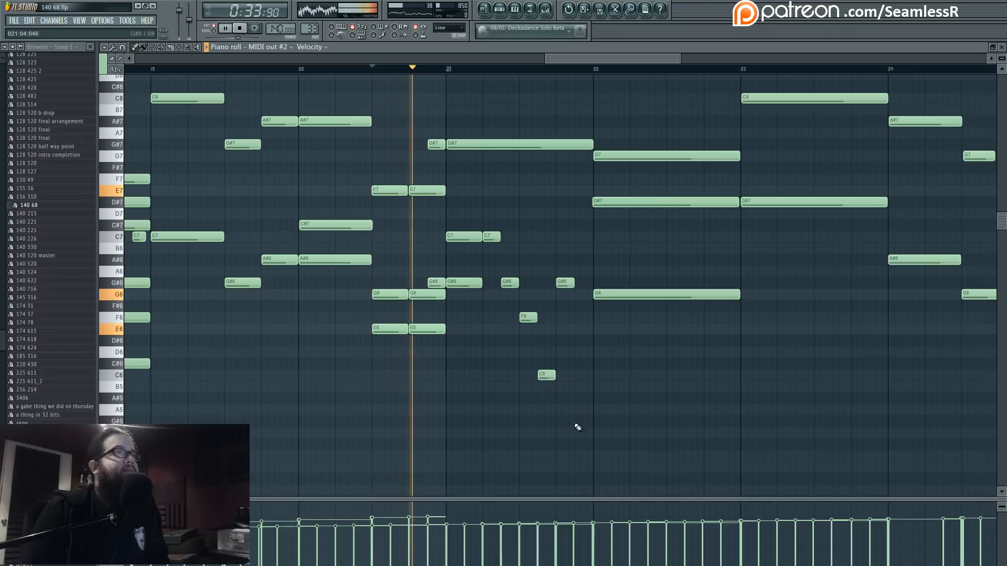
pyautogui.moveTo(576, 410); pyautogui.dragTo(577, 422)
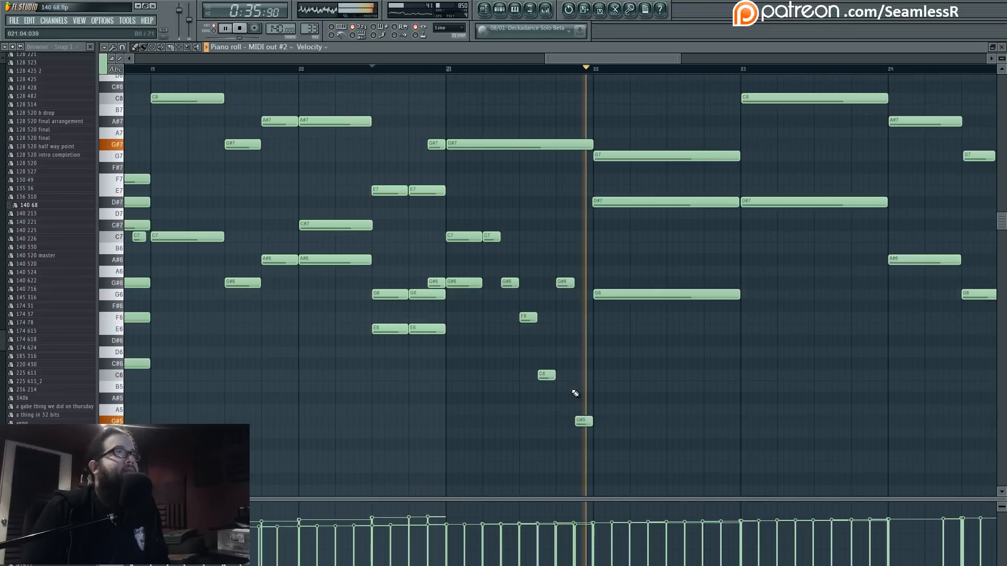
# Lengthen the second C7, F6 and C6 notes to the end of bar 21, join the G#6 notes end to end, and play back.
pyautogui.moveTo(581, 352); pyautogui.dragTo(546, 386)
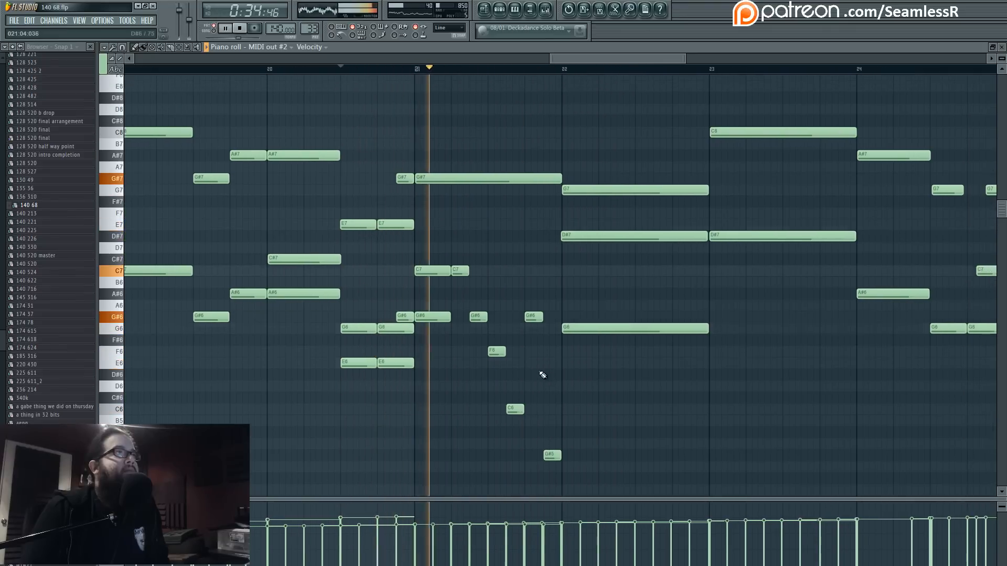
pyautogui.press('space')
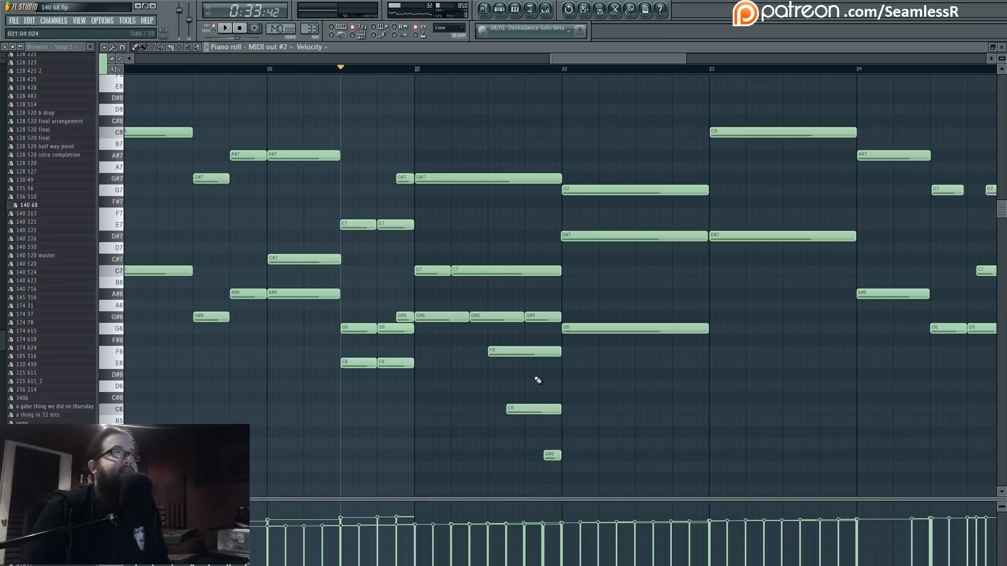
pyautogui.scroll(-8, 538, 381)
pyautogui.scroll(8, 537, 381)
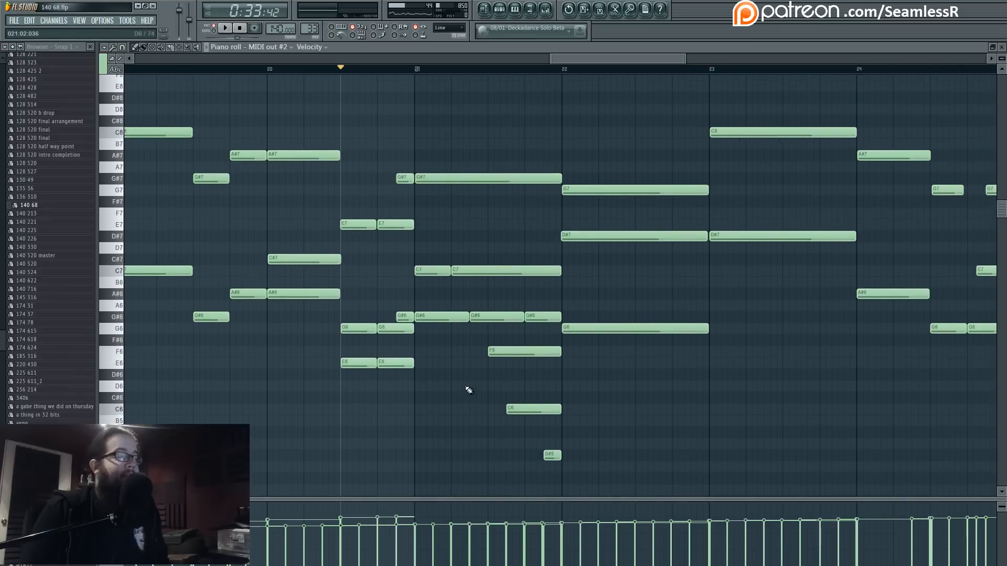
pyautogui.press('space')
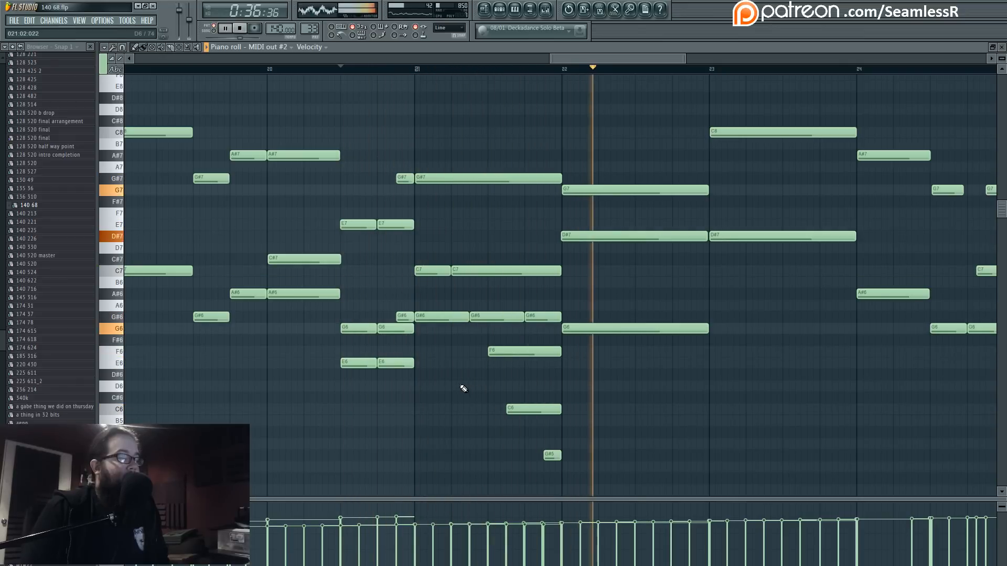
# Play the part from bar 17 and examine how the upper and low notes lead into and through bar 21.
pyautogui.scroll(-5, 646, 258)
pyautogui.scroll(-3, 646, 258)
pyautogui.moveTo(660, 235); pyautogui.dragTo(559, 362)
pyautogui.press('space')
pyautogui.moveTo(498, 354); pyautogui.dragTo(475, 387)
pyautogui.scroll(-3, 405, 388)
pyautogui.moveTo(405, 388); pyautogui.dragTo(485, 79)
pyautogui.click(485, 71)
pyautogui.press('space')
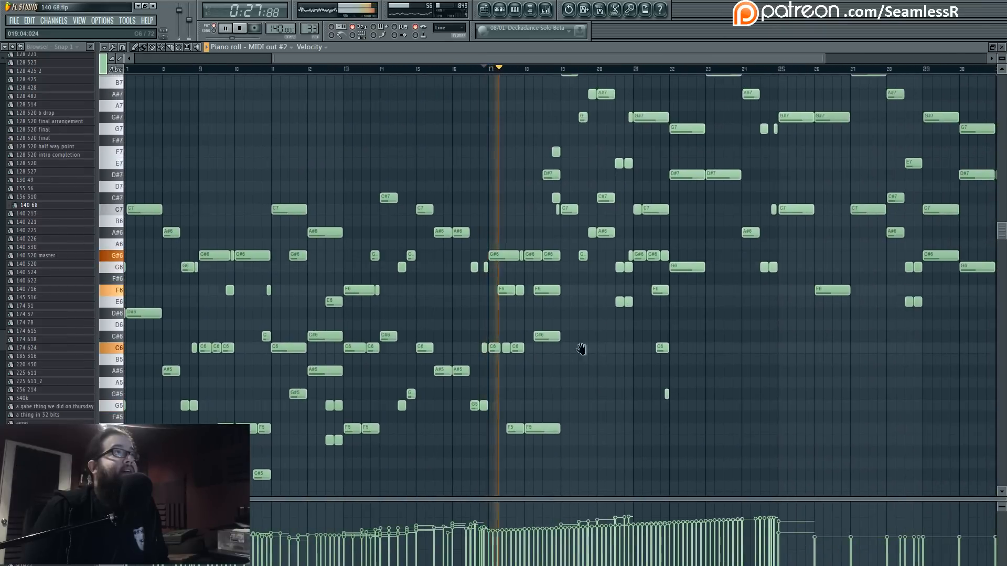
pyautogui.moveTo(579, 348); pyautogui.dragTo(449, 341)
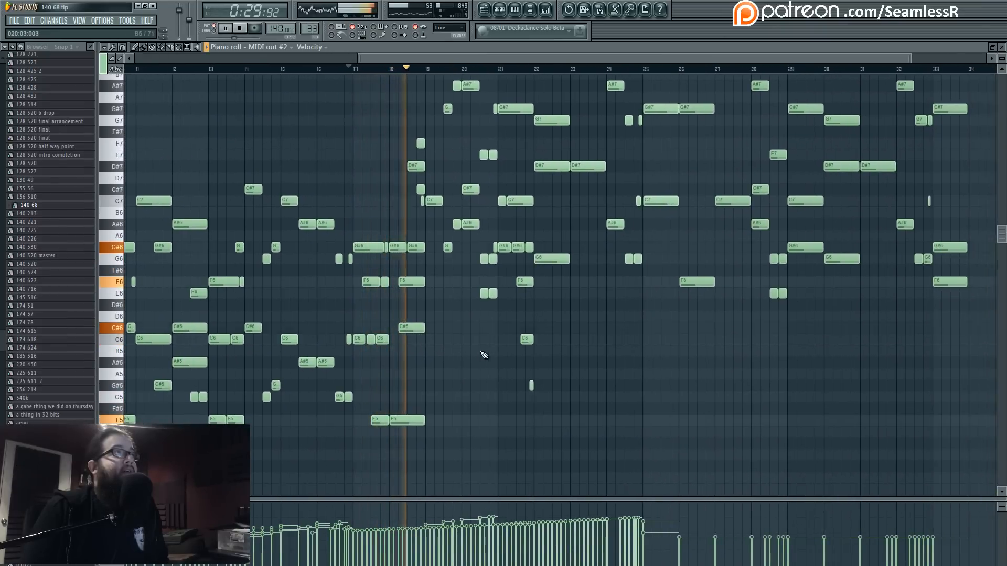
pyautogui.moveTo(472, 378); pyautogui.dragTo(524, 155)
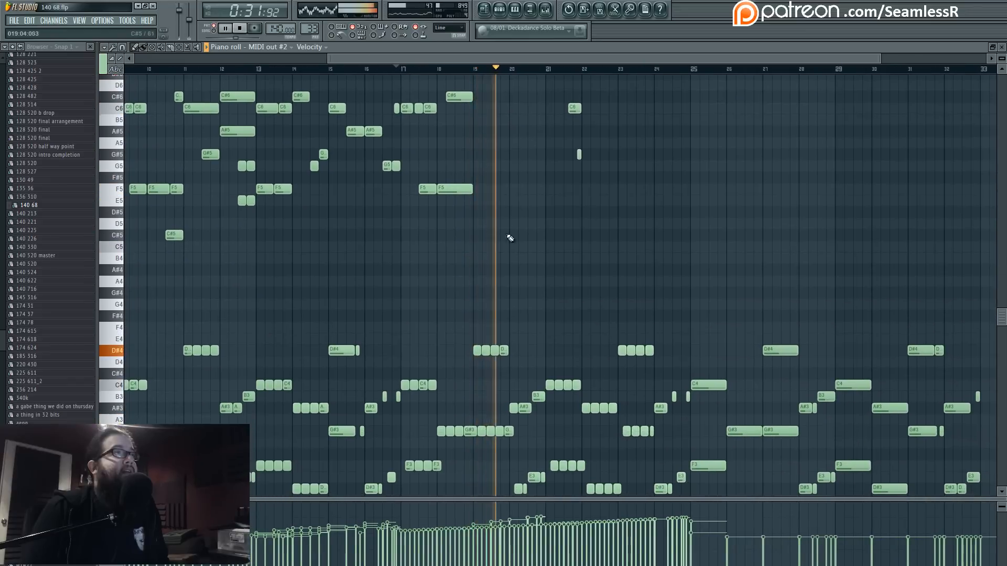
pyautogui.moveTo(509, 215); pyautogui.dragTo(449, 326)
pyautogui.scroll(4, 449, 326)
pyautogui.moveTo(557, 259); pyautogui.dragTo(462, 351)
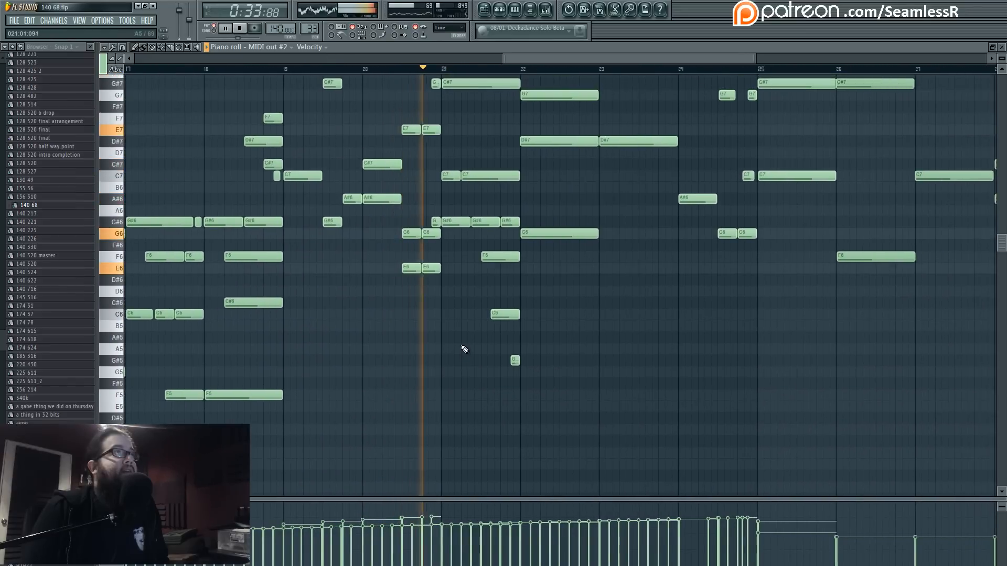
pyautogui.scroll(1, 495, 387)
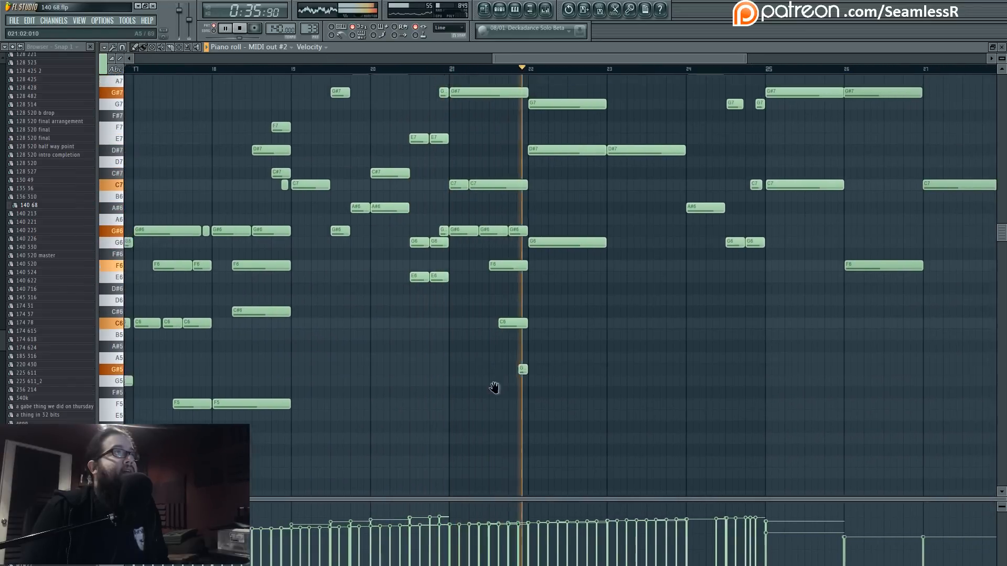
pyautogui.scroll(4, 540, 383)
# Start the second C7 at the middle of bar 21 and extend the first C7 up to it, playing back from bar 21.
pyautogui.press('space')
pyautogui.scroll(3, 487, 218)
pyautogui.click(418, 67)
pyautogui.press('space')
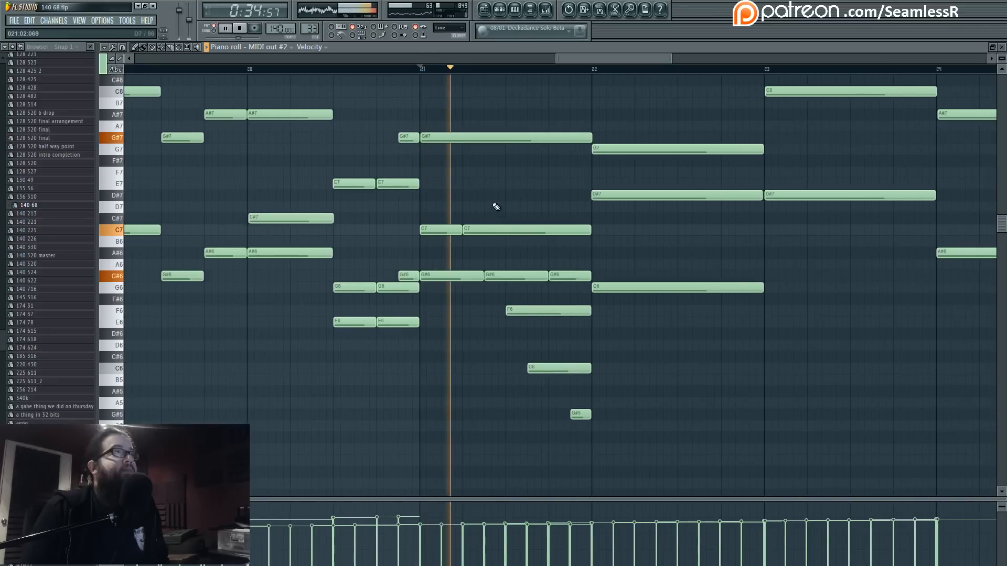
pyautogui.press('space')
pyautogui.press('space')
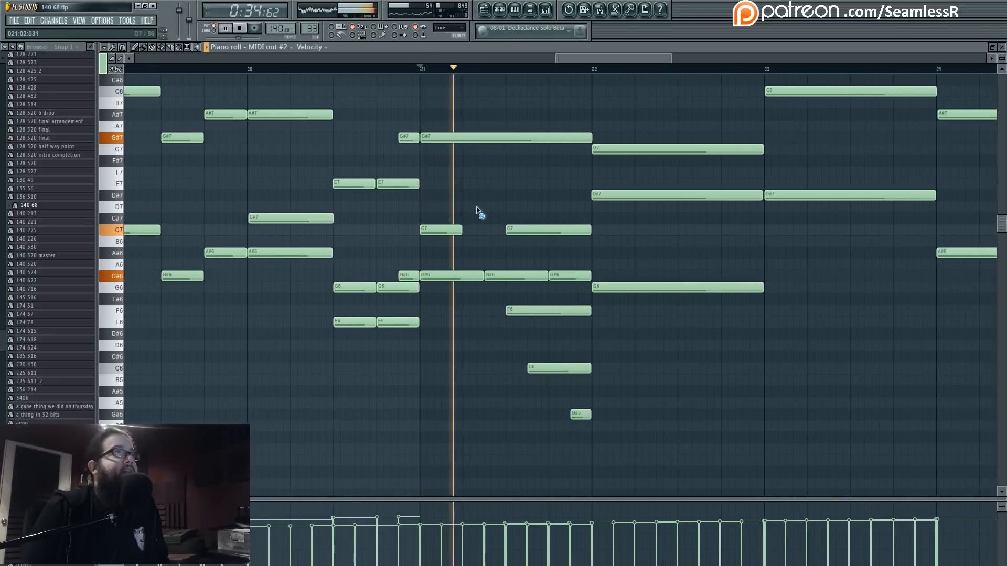
pyautogui.moveTo(461, 230); pyautogui.dragTo(505, 231)
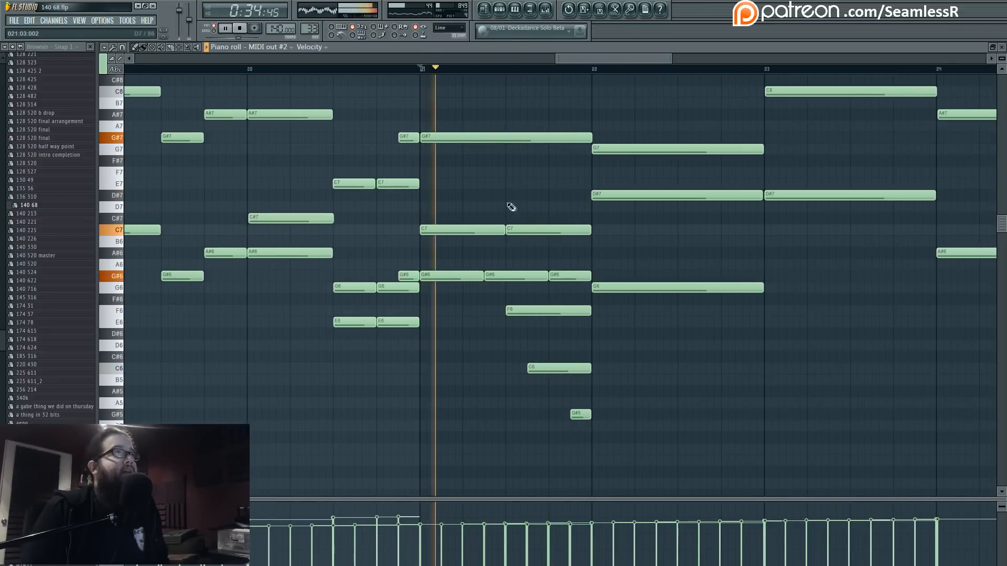
pyautogui.press('space')
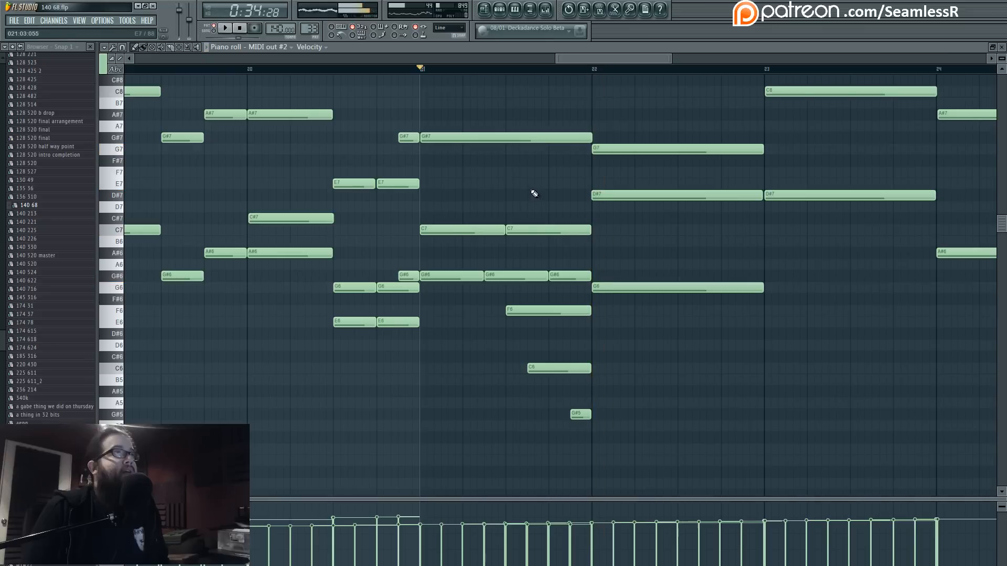
pyautogui.scroll(2, 519, 236)
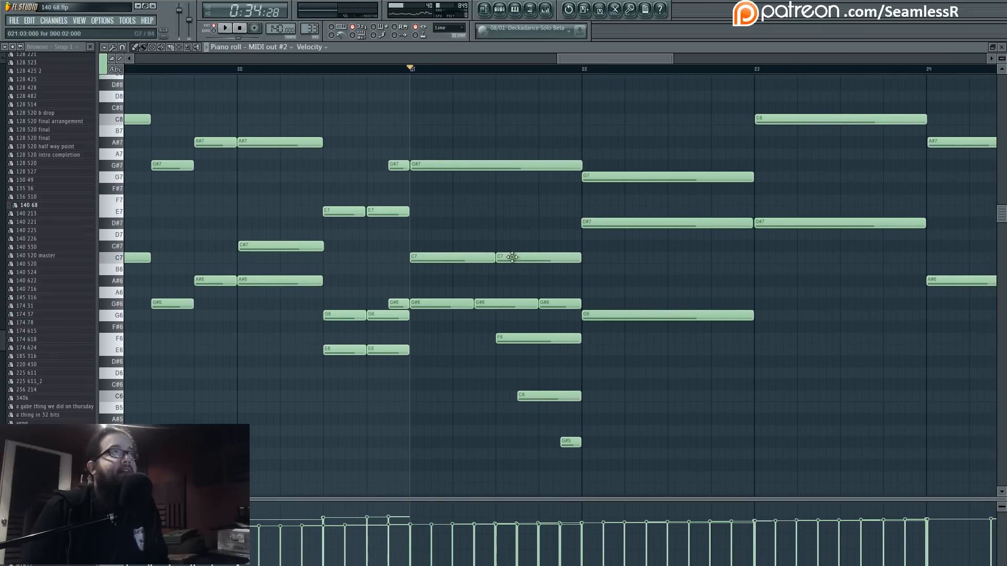
# Split bar 22's D#7 and G6 notes at the middle of the bar, playing back from bar 21.
pyautogui.press('space')
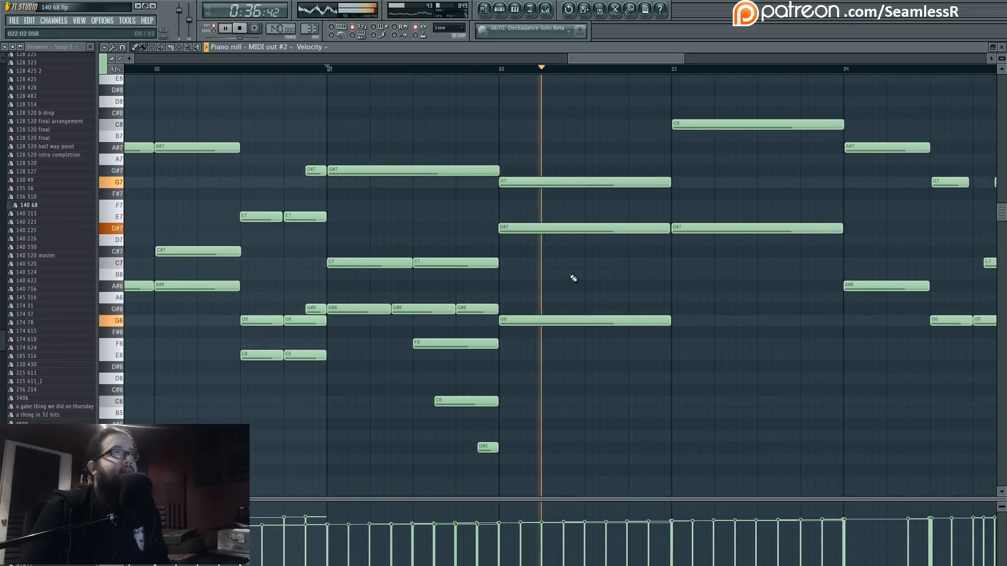
pyautogui.press('space')
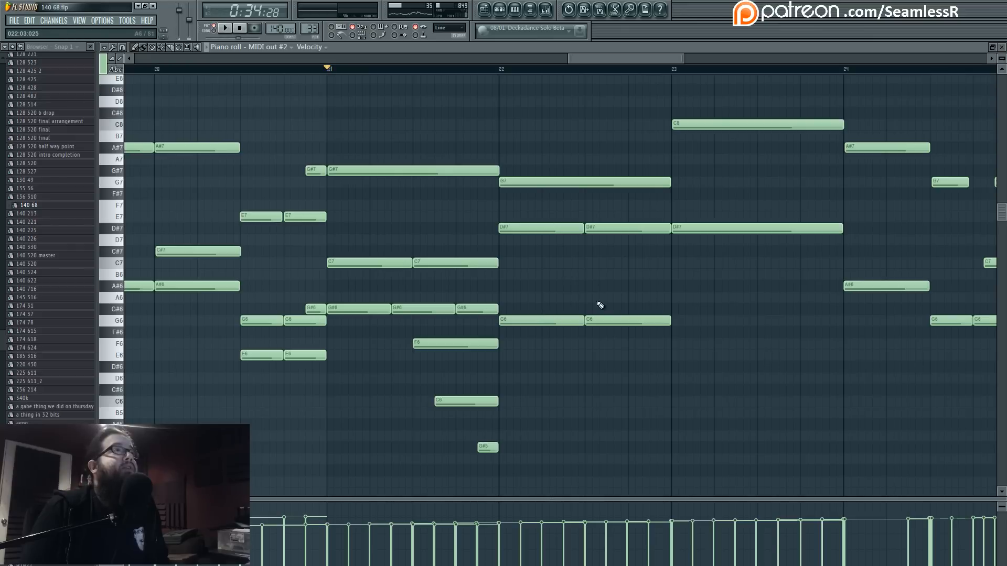
pyautogui.press('space')
# Add short A#6 and D#6 notes and a G5 running to the end of bar 22, and halve the second G6.
pyautogui.click(567, 287)
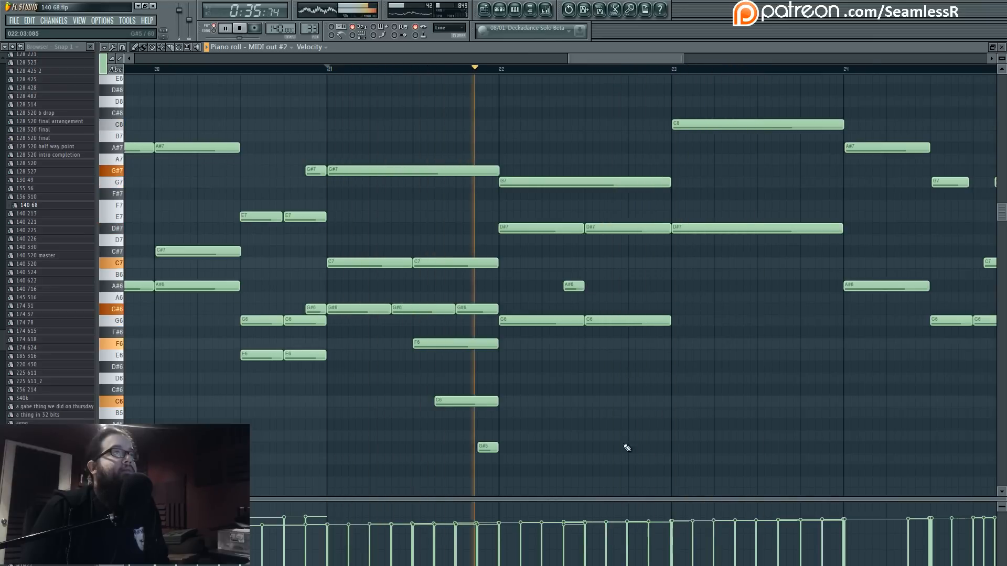
pyautogui.click(613, 459)
pyautogui.click(640, 367)
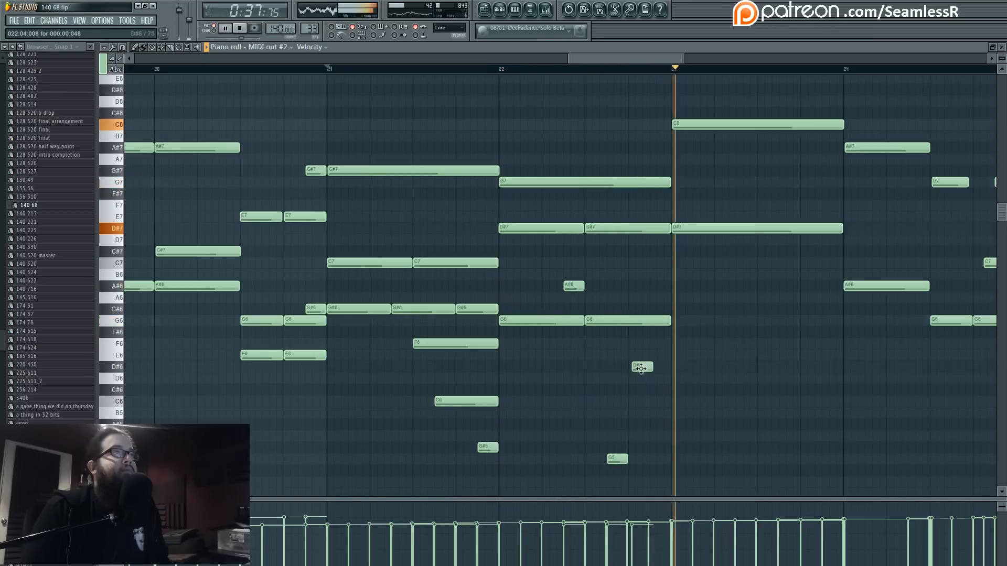
pyautogui.moveTo(641, 368); pyautogui.dragTo(659, 369)
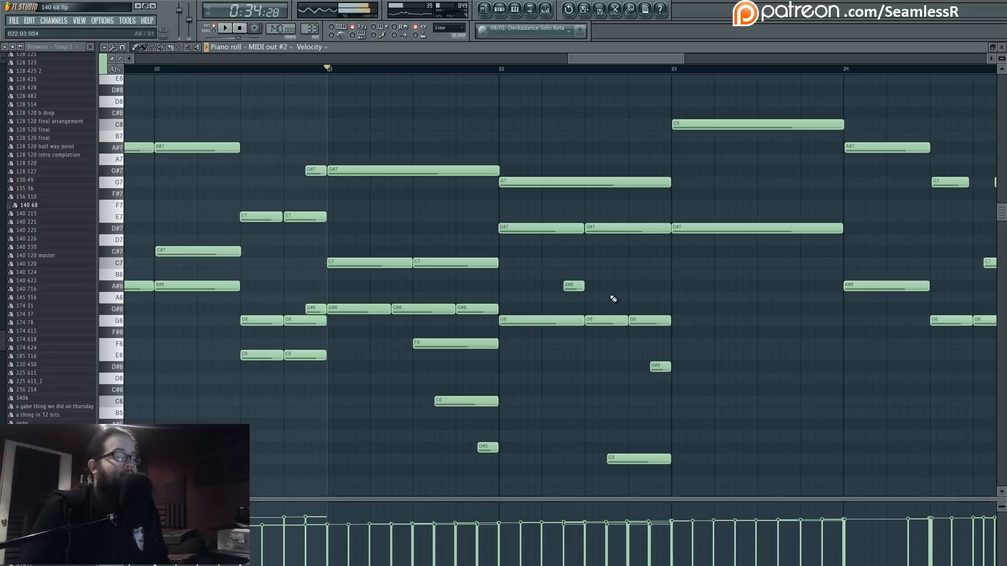
# Extend bar 22's A#6 to the end of the bar, playing back from bar 21.
pyautogui.press('space')
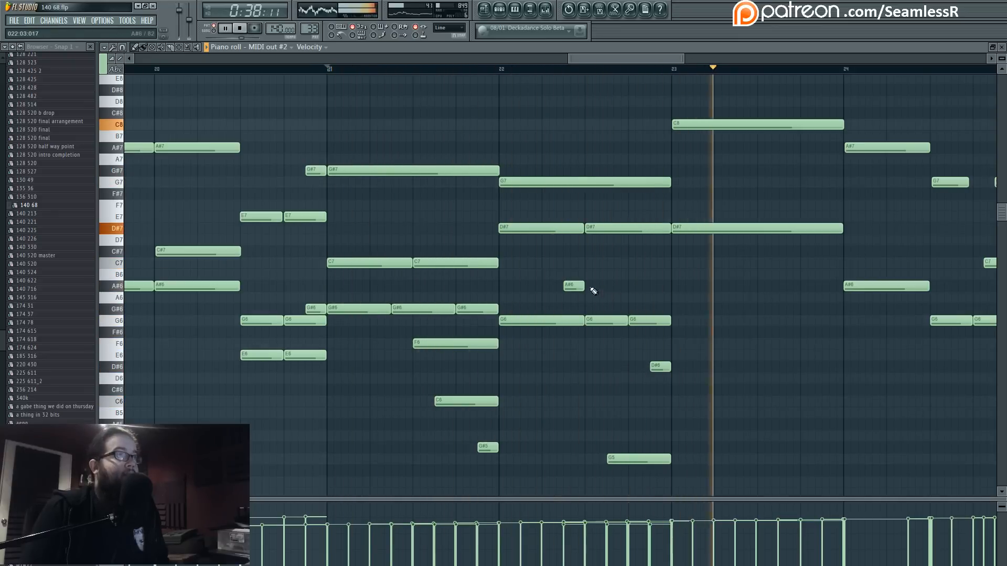
pyautogui.press('space')
pyautogui.moveTo(584, 288); pyautogui.dragTo(596, 292)
# Examine the Master band of the first Maximus on the master mixer track during playback, and close the plugin and mixer.
pyautogui.click(547, 13)
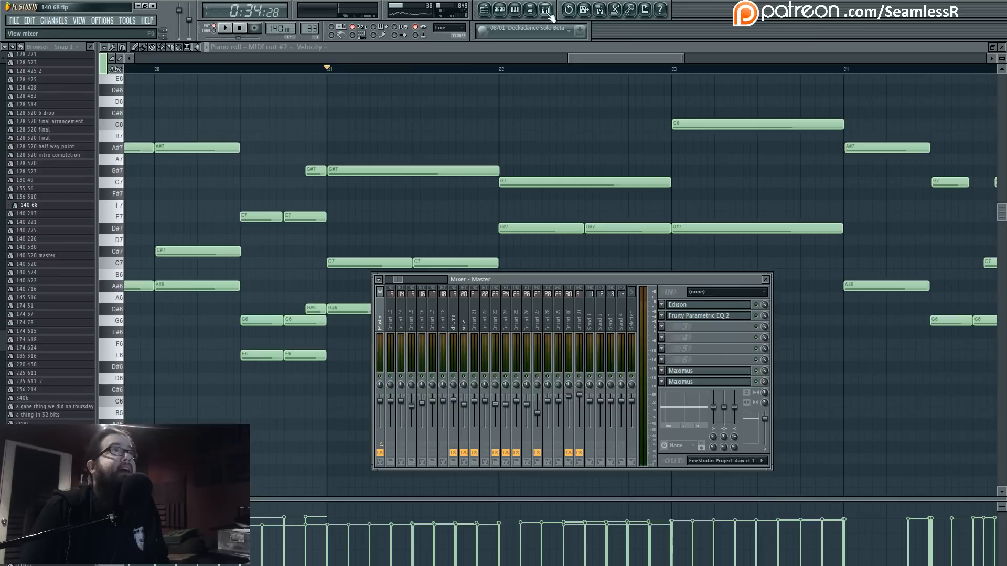
pyautogui.click(710, 371)
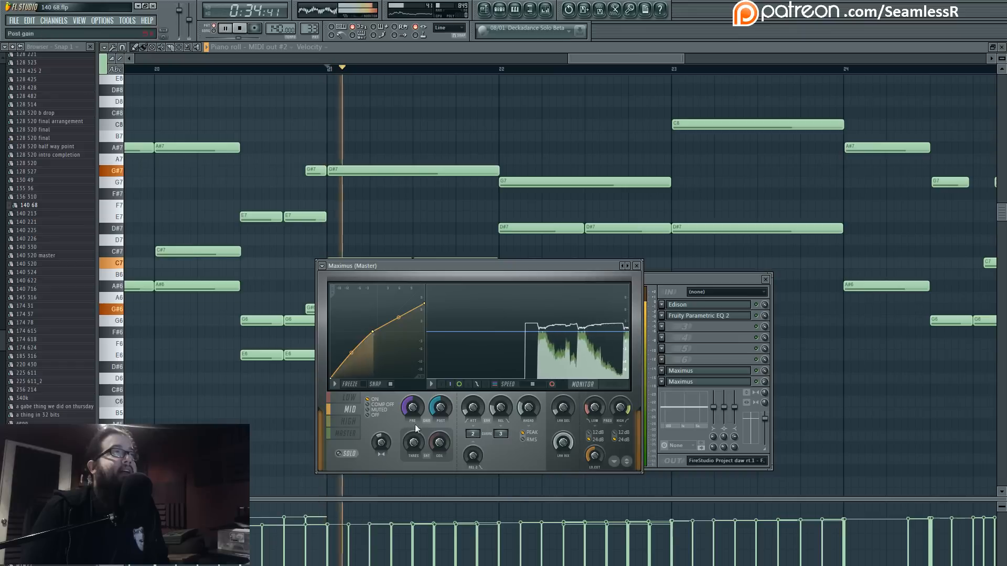
pyautogui.click(345, 434)
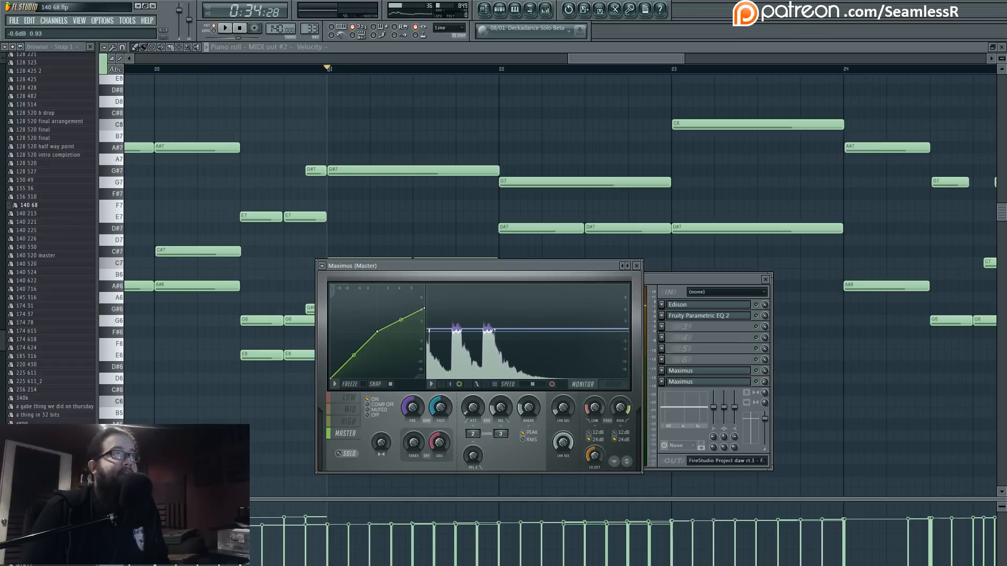
pyautogui.press('space')
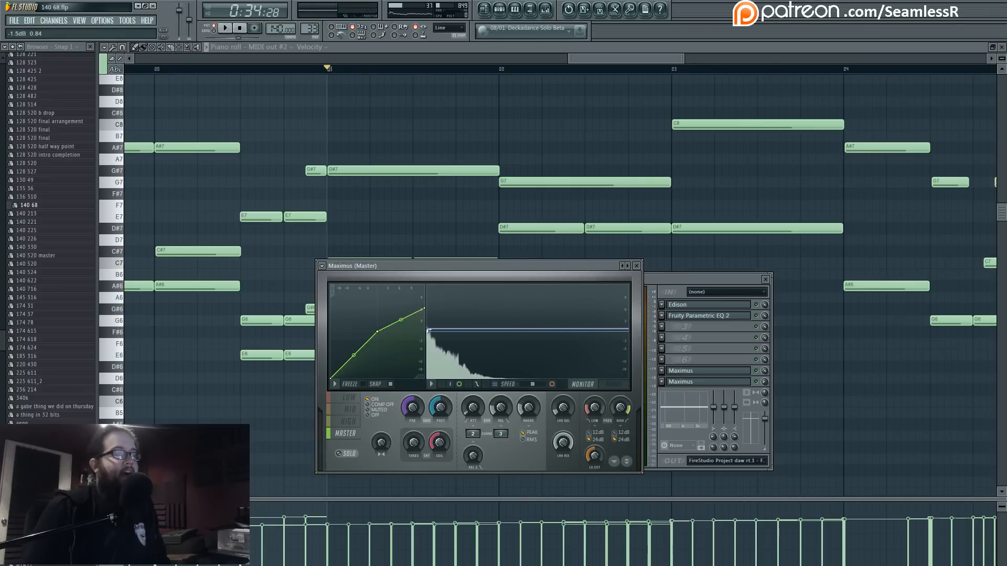
pyautogui.rightClick(844, 361)
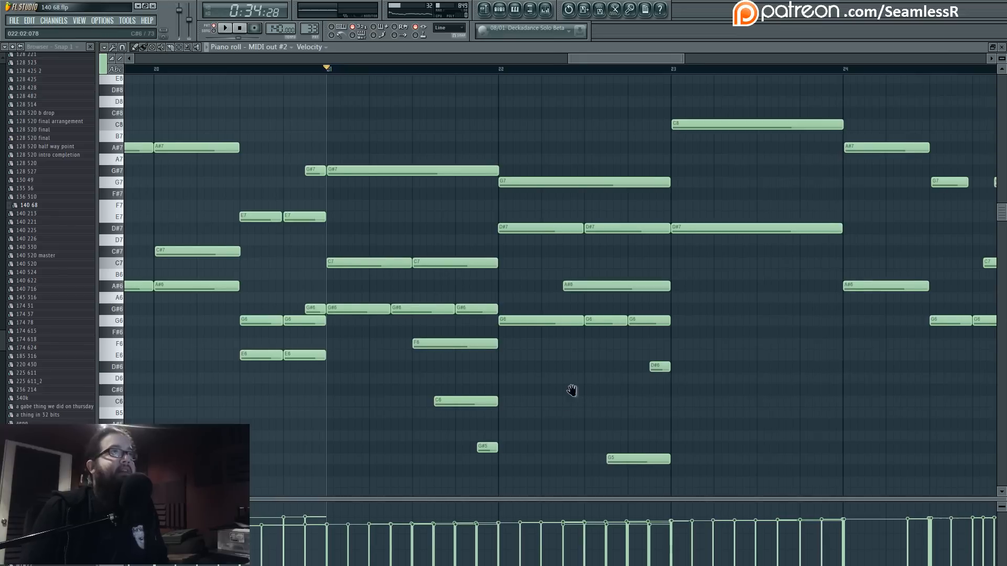
# Shorten bar 22's G5 to an eighth of a bar and stretch the D#6 over the bar's last quarter, playing from bar 22.
pyautogui.scroll(-8, 573, 389)
pyautogui.scroll(8, 525, 262)
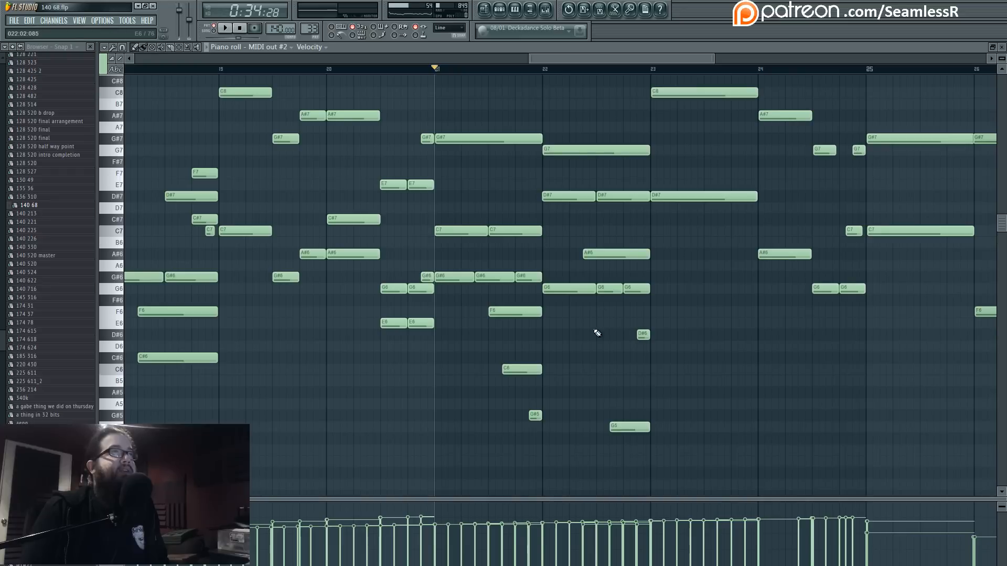
pyautogui.scroll(2, 597, 333)
pyautogui.press('space')
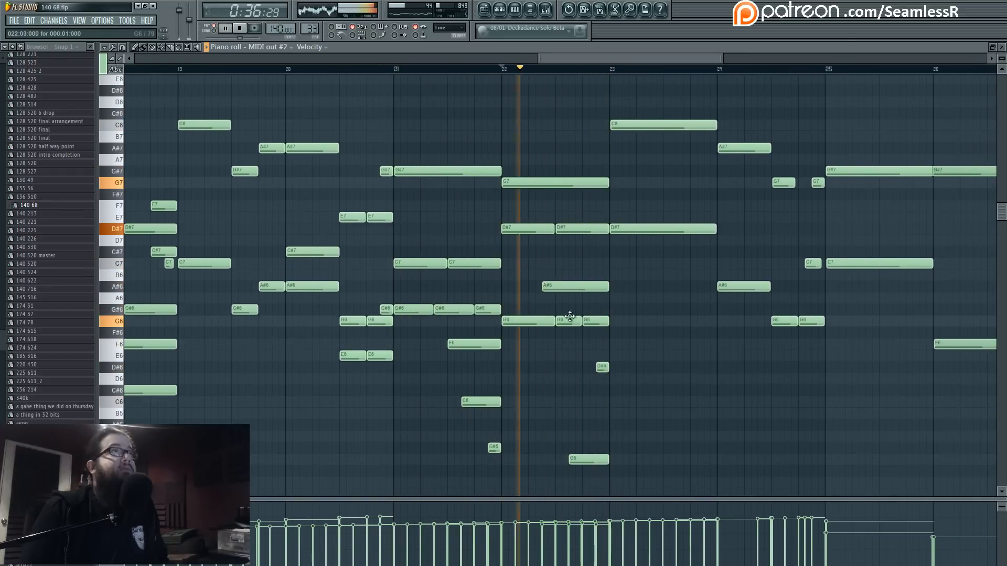
pyautogui.scroll(2, 573, 315)
pyautogui.press('space')
pyautogui.press('space')
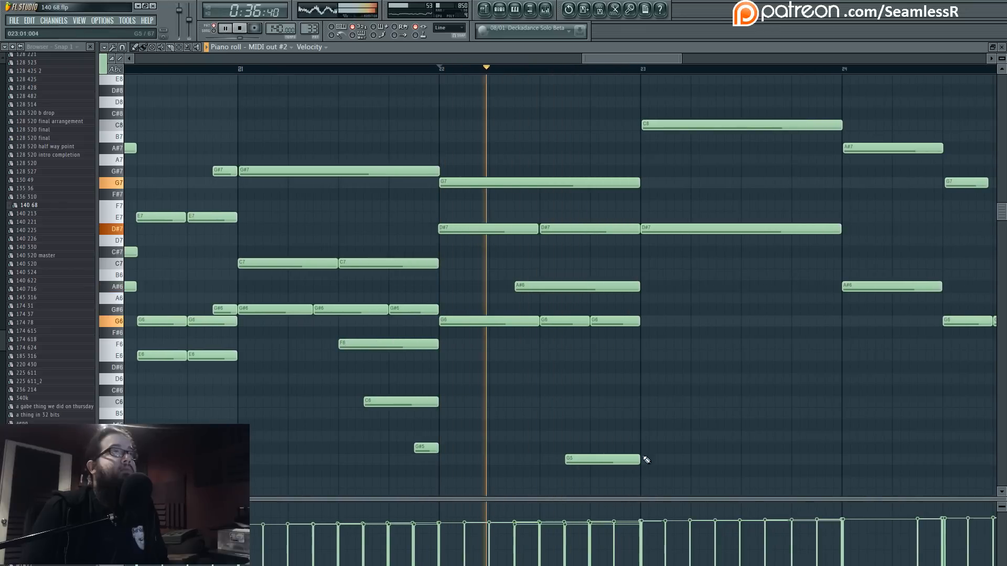
pyautogui.moveTo(638, 460); pyautogui.dragTo(590, 459)
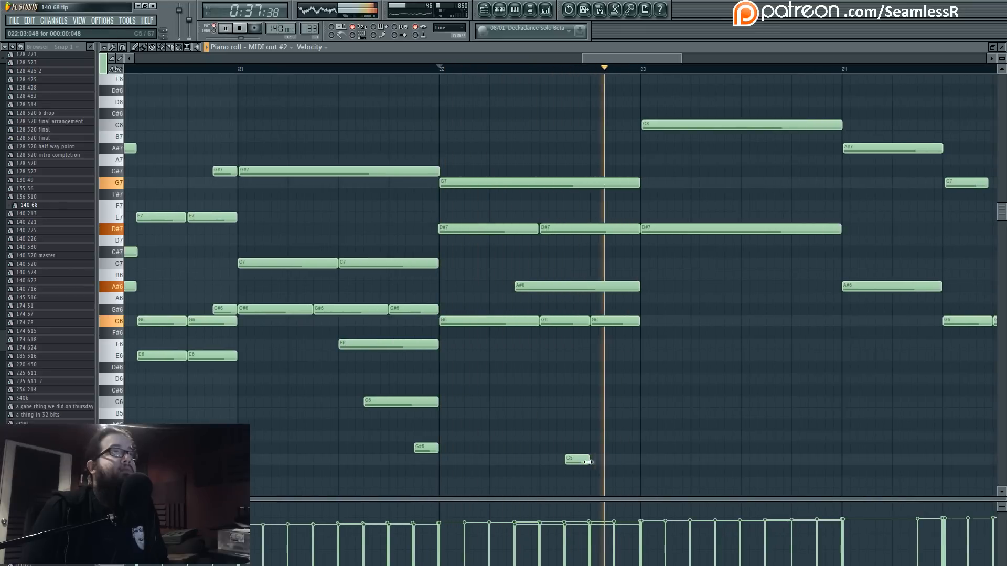
pyautogui.click(594, 368)
pyautogui.moveTo(613, 367); pyautogui.dragTo(639, 368)
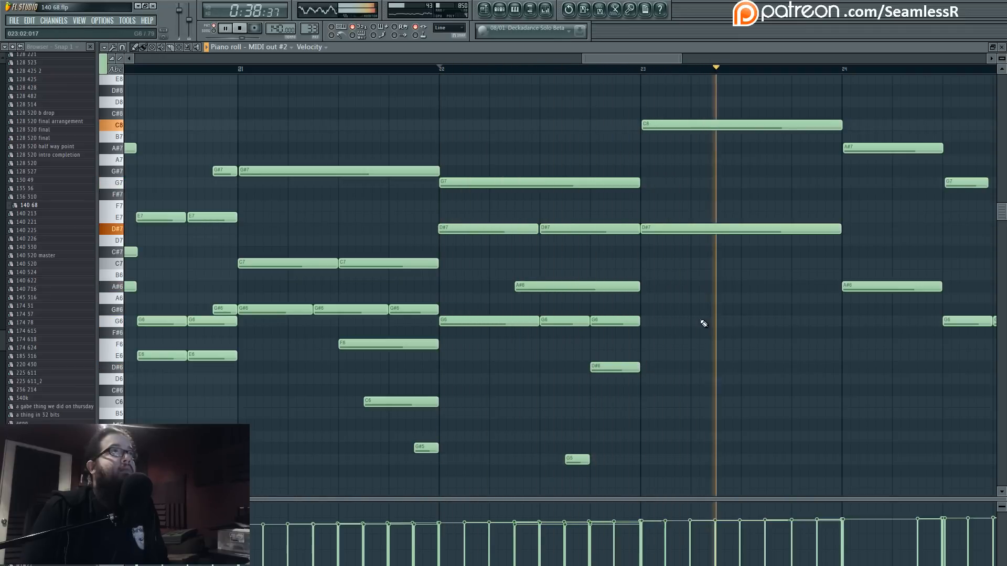
# Play on through bars 23 to 25, select bar 23's C8 and D#7 notes, and review the preceding bars.
pyautogui.keyDown('ctrl'); pyautogui.scroll(-3, 715, 333); pyautogui.keyUp('ctrl')
pyautogui.moveTo(695, 362); pyautogui.dragTo(594, 360)
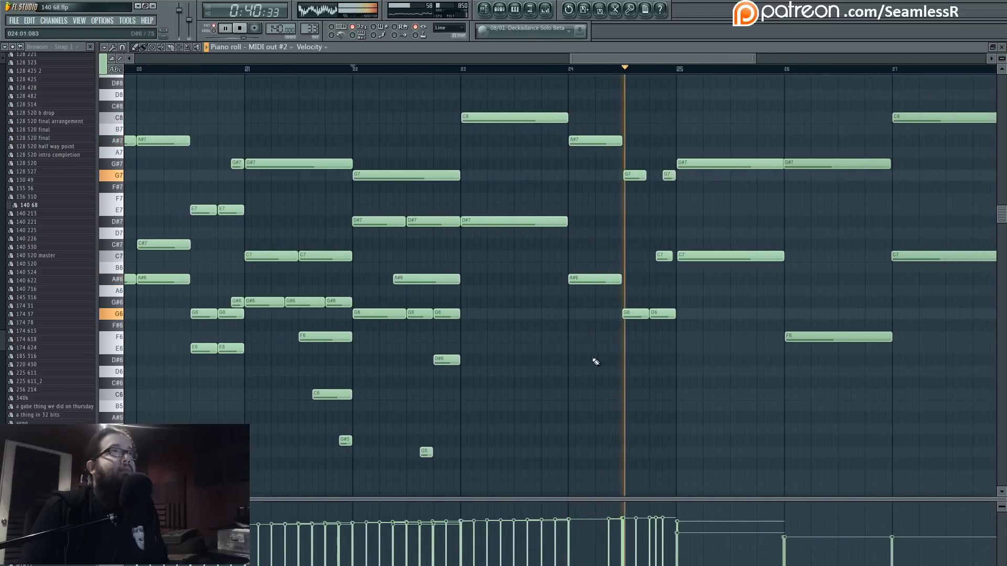
pyautogui.moveTo(727, 366); pyautogui.dragTo(566, 381)
pyautogui.keyDown('ctrl'); pyautogui.scroll(-3, 566, 381); pyautogui.keyUp('ctrl')
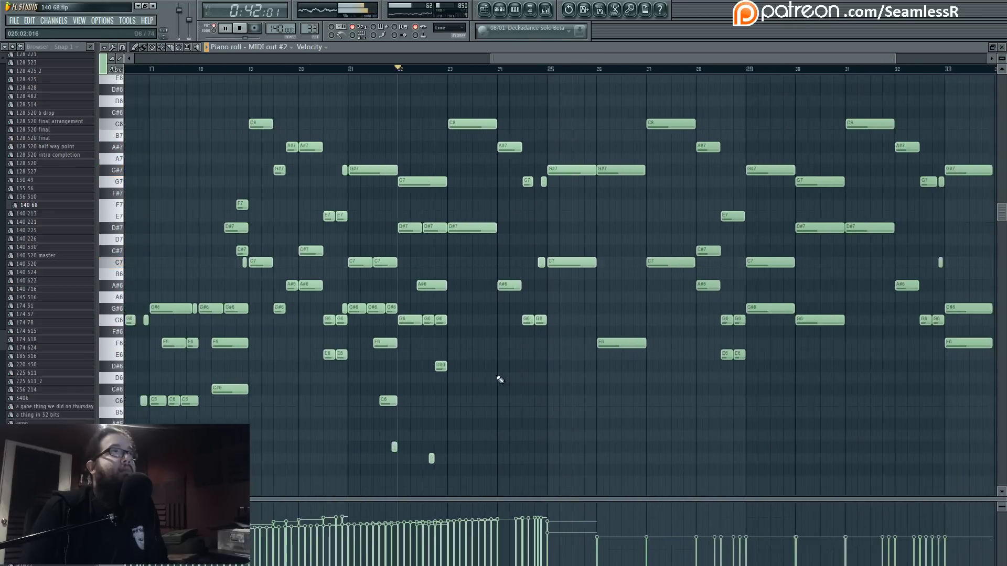
pyautogui.moveTo(499, 378); pyautogui.dragTo(654, 407)
pyautogui.press('space')
pyautogui.moveTo(600, 132); pyautogui.dragTo(649, 302)
pyautogui.hscroll(-3, 507, 273)
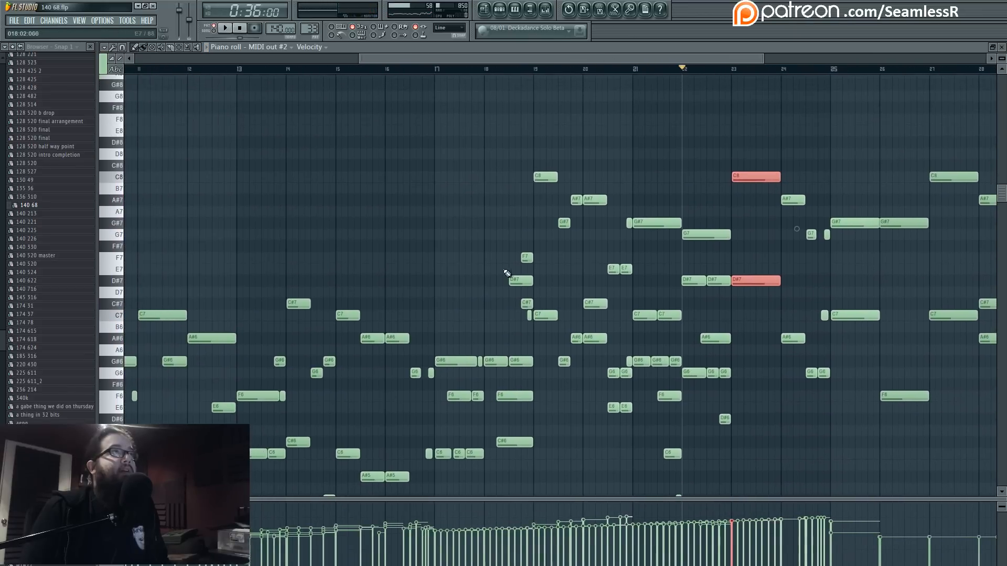
# Switch to the playlist and listen to the arrangement from bar 58 to bar 82, following the clips.
pyautogui.press('F5')
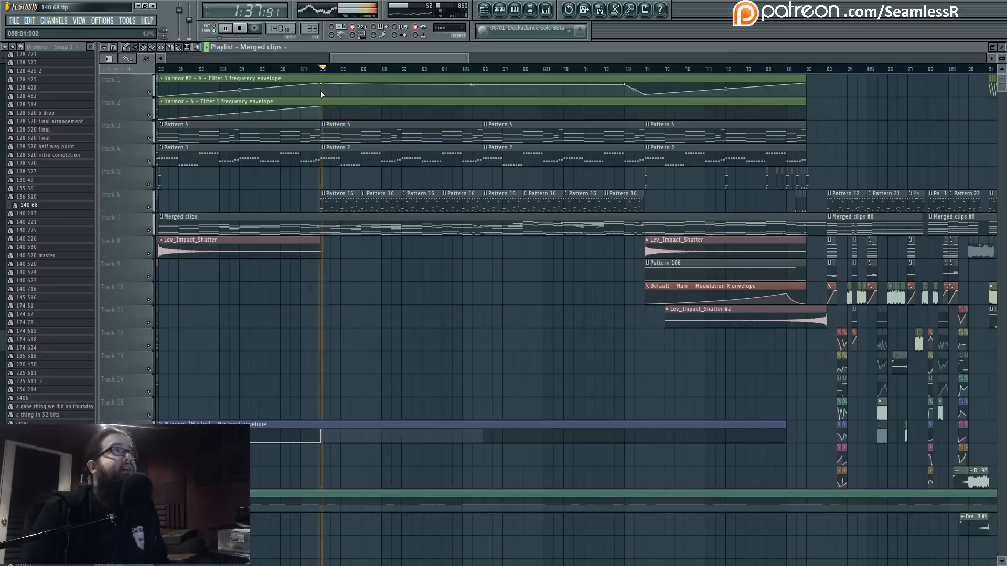
pyautogui.hscroll(-5, 546, 337)
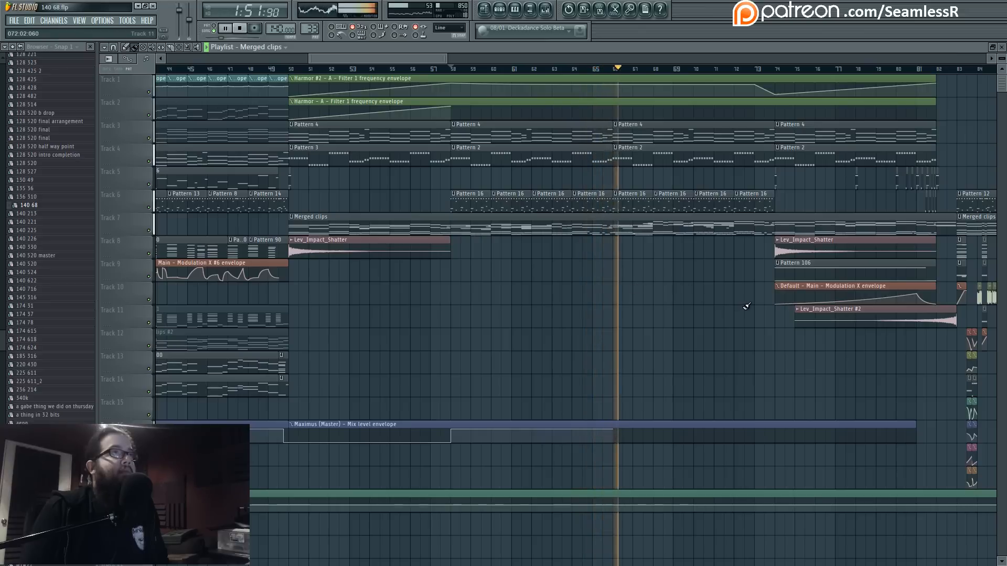
pyautogui.scroll(-3, 619, 315)
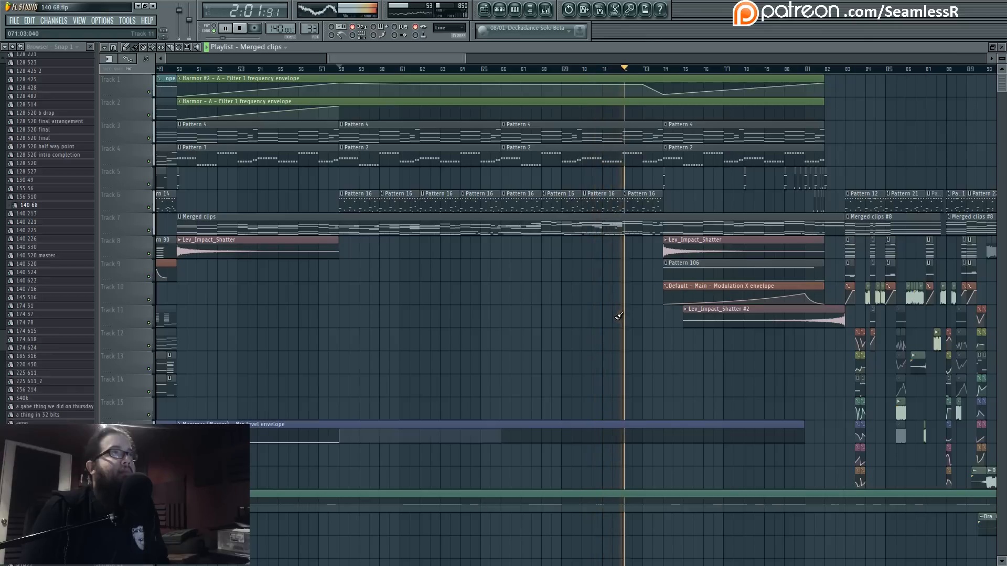
pyautogui.moveTo(618, 292); pyautogui.dragTo(591, 312)
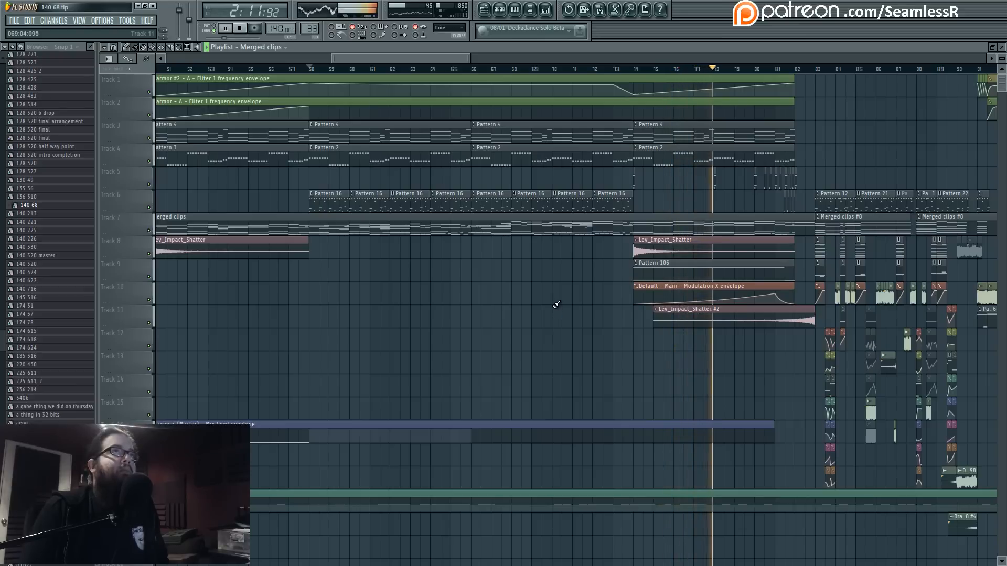
pyautogui.moveTo(659, 336); pyautogui.dragTo(539, 337)
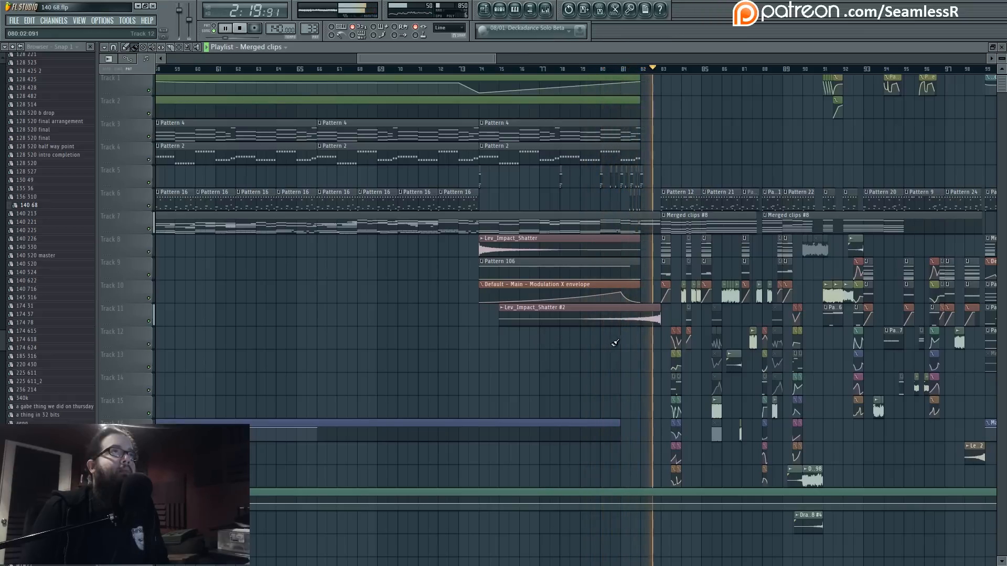
pyautogui.press('space')
pyautogui.scroll(-4, 548, 350)
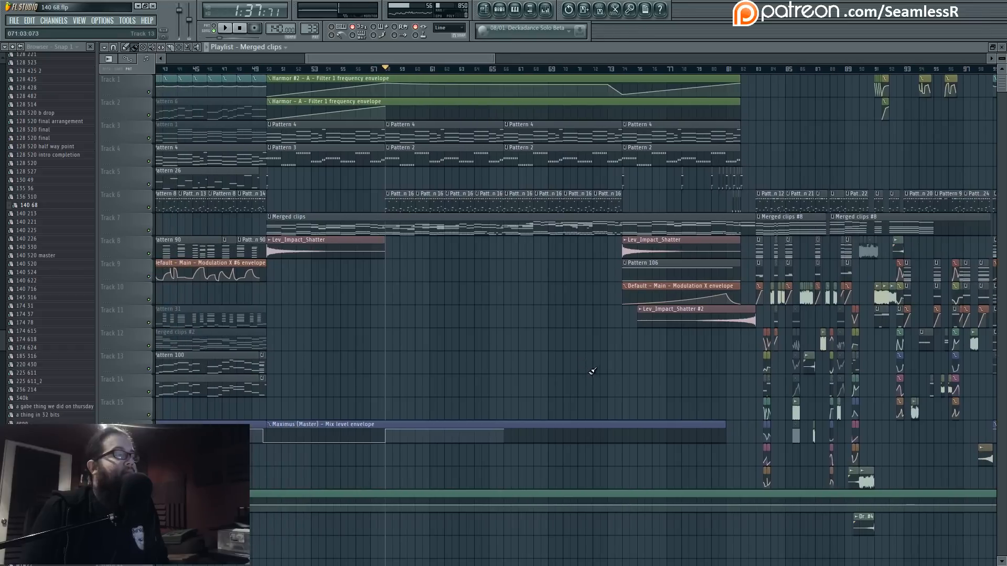
pyautogui.scroll(-5, 592, 371)
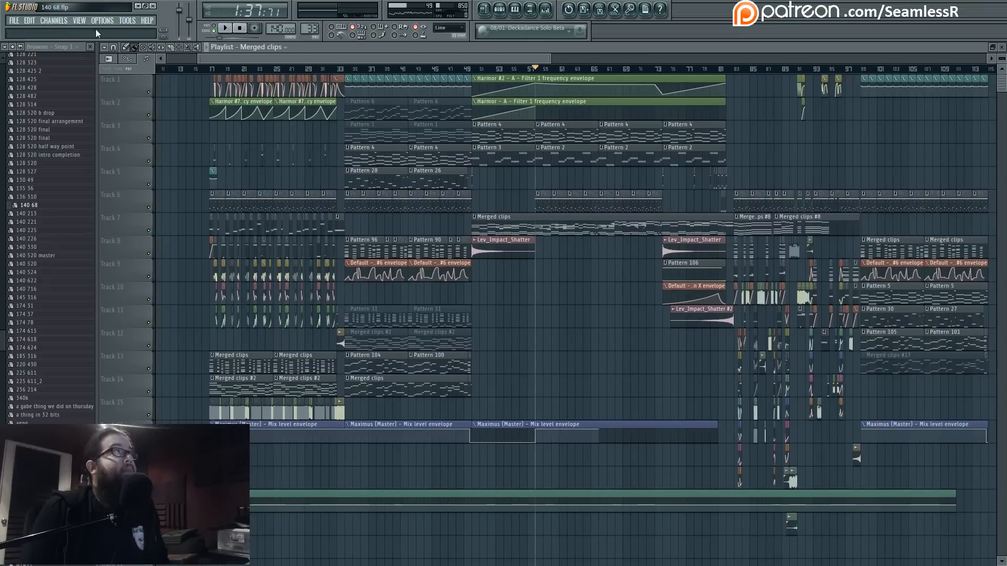
# Check the buffer length and underruns in the audio settings, and close the settings.
pyautogui.click(101, 20)
pyautogui.click(112, 43)
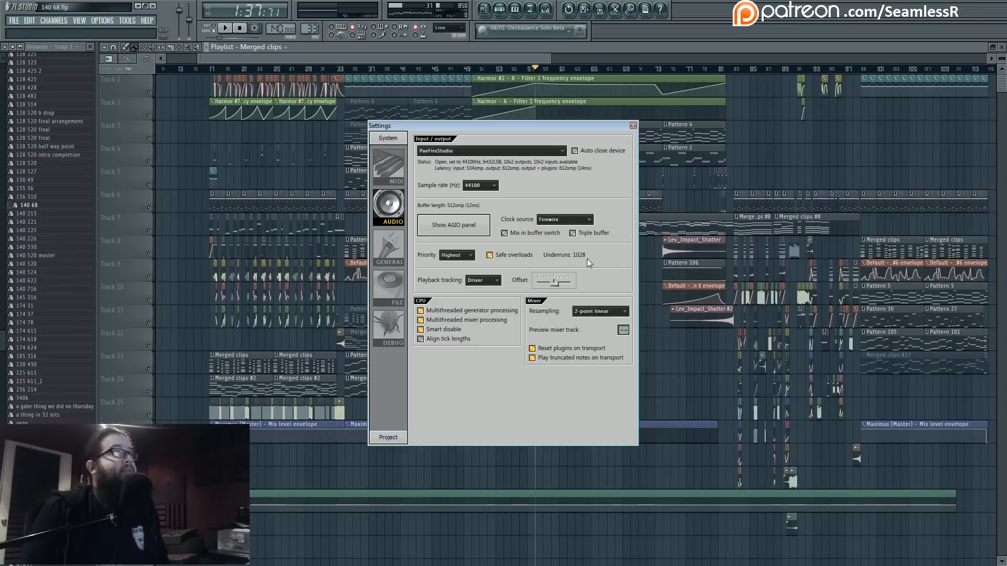
pyautogui.click(633, 126)
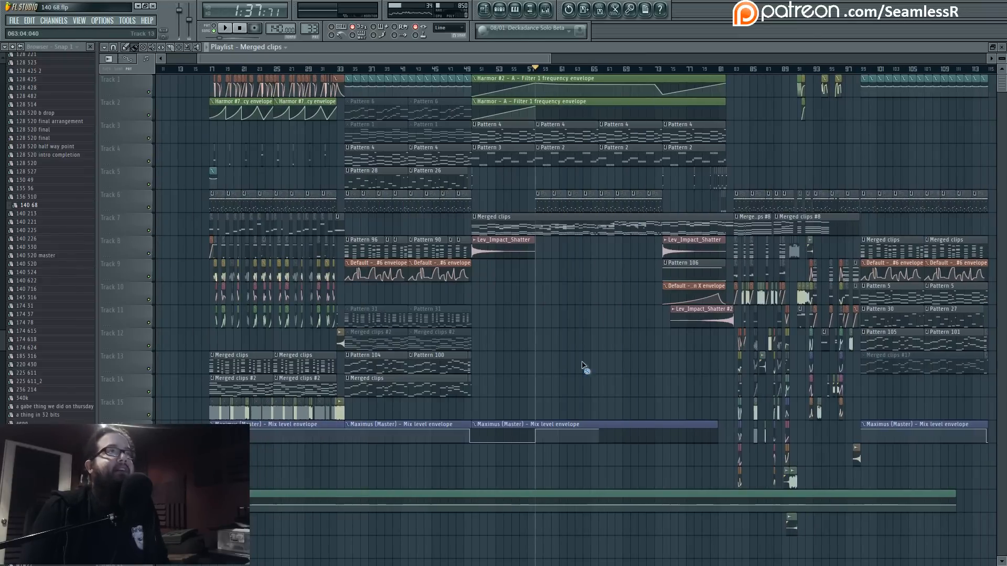
pyautogui.hscroll(2, 588, 360)
pyautogui.scroll(4, 588, 360)
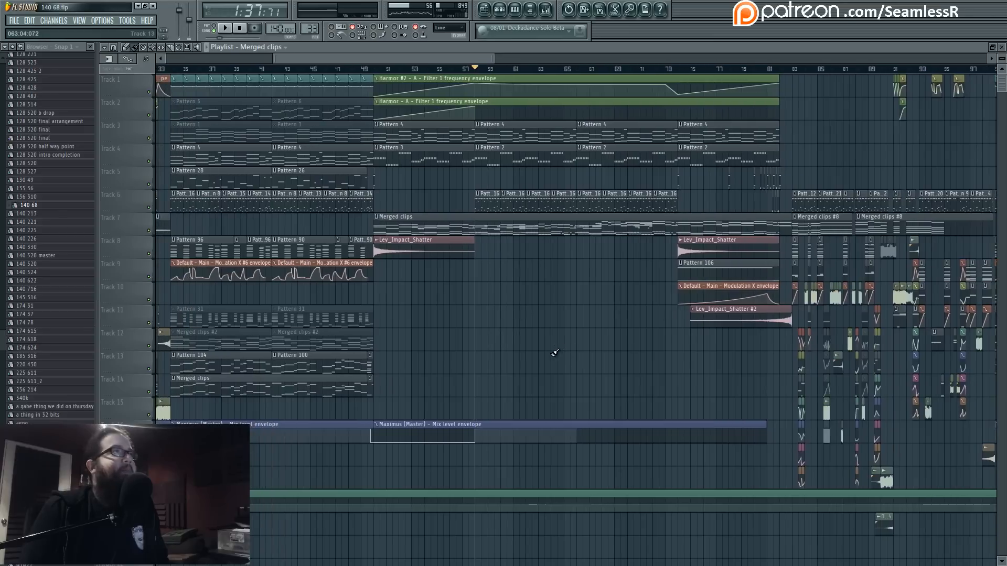
pyautogui.scroll(-4, 555, 353)
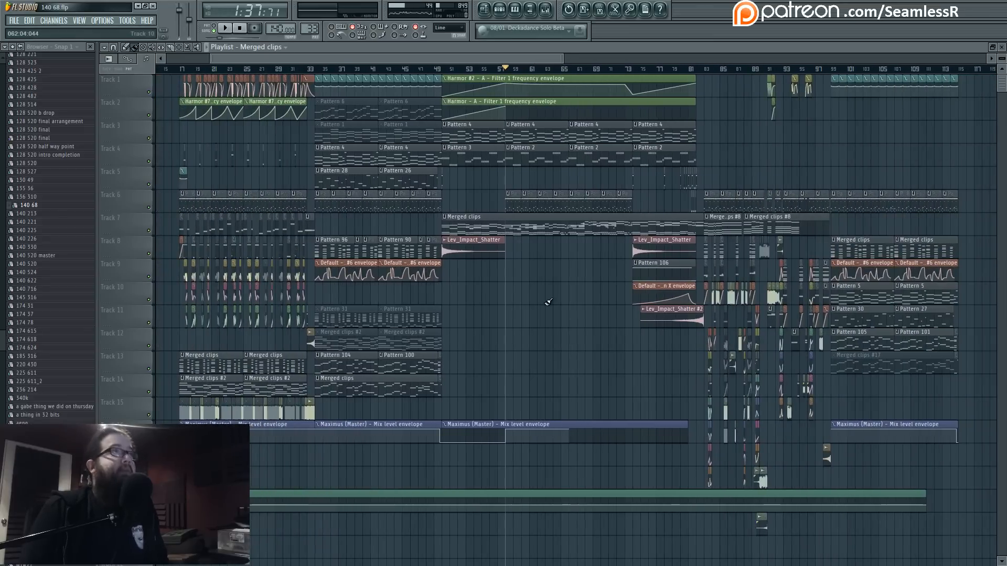
pyautogui.hscroll(-2, 638, 349)
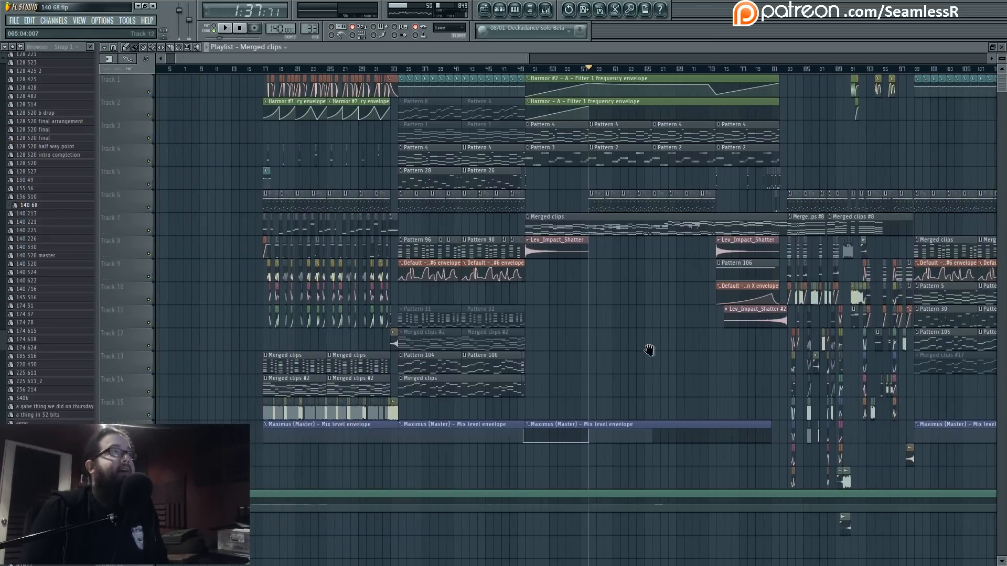
# Move all the leftover clips beyond the end of the arrangement about 46 bars later in the playlist.
pyautogui.moveTo(649, 349); pyautogui.dragTo(475, 337)
pyautogui.scroll(-4, 559, 284)
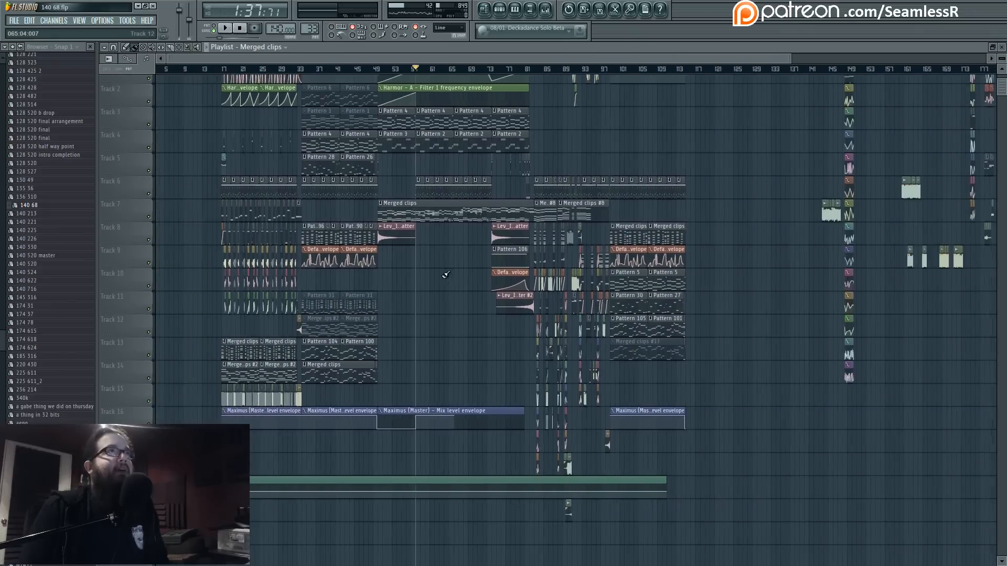
pyautogui.moveTo(559, 284); pyautogui.dragTo(234, 371)
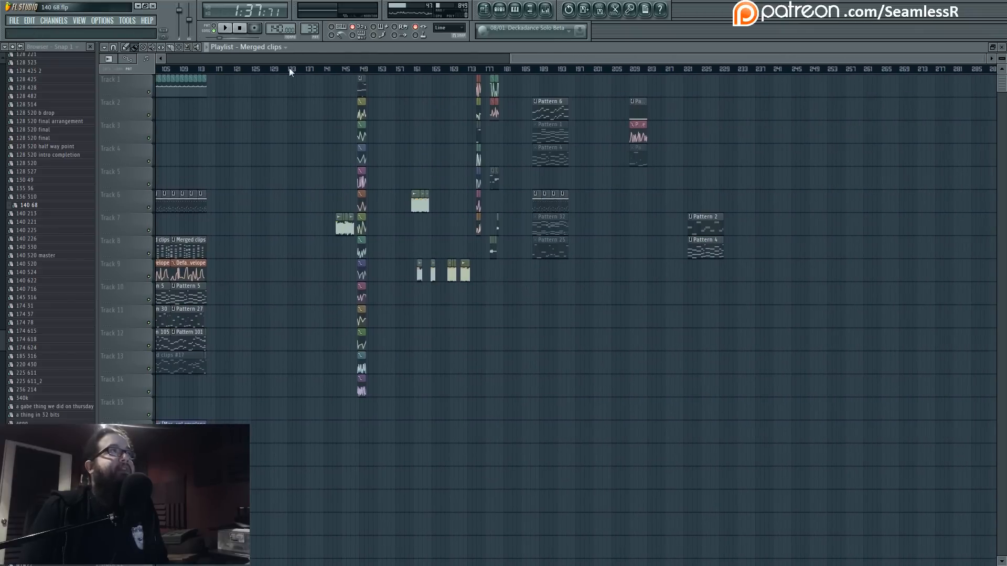
pyautogui.moveTo(297, 75); pyautogui.dragTo(931, 489)
pyautogui.moveTo(364, 90); pyautogui.dragTo(571, 89)
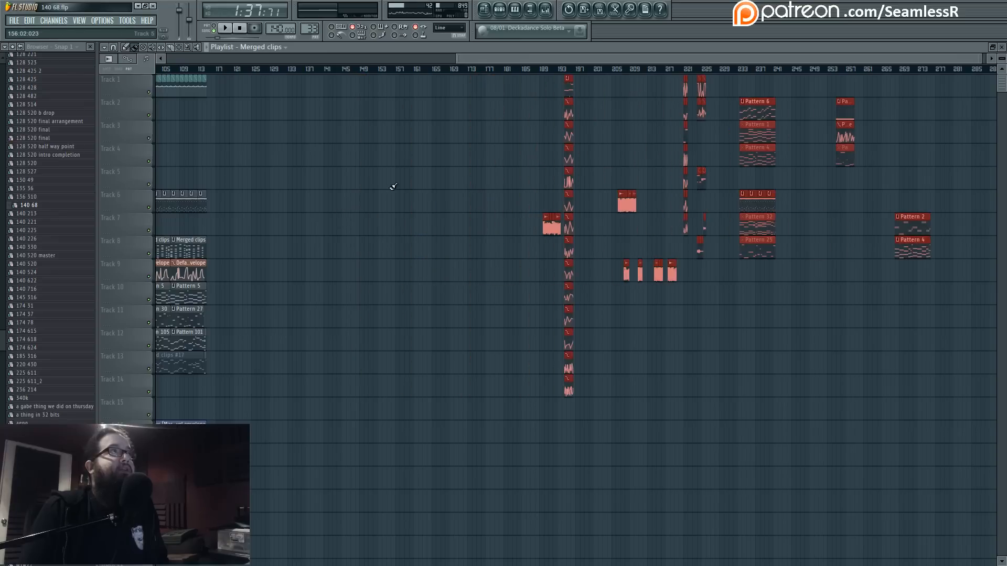
pyautogui.hscroll(-10, 572, 89)
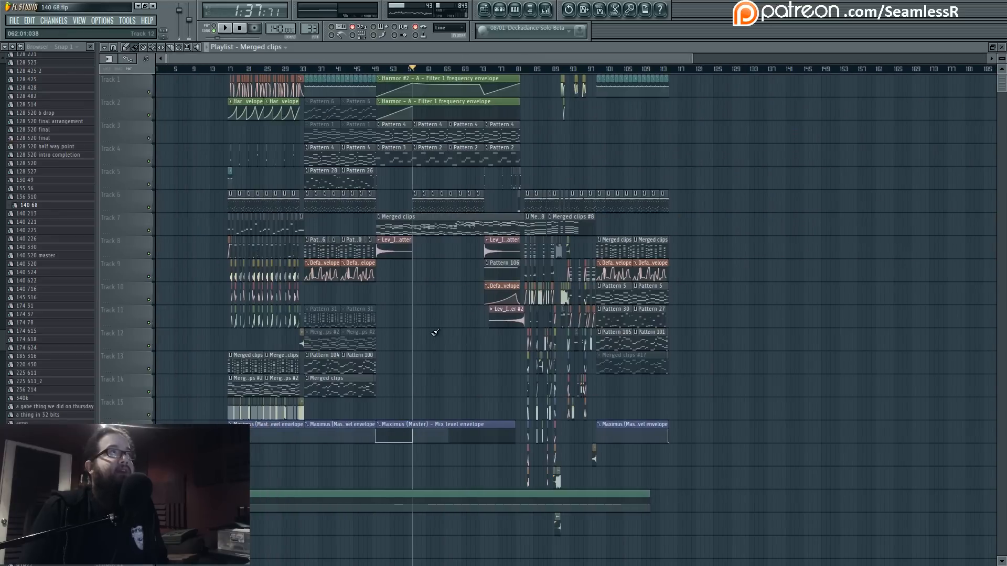
# Try to extend the Master pitch automation clip on track 19 to a length of 117 bars.
pyautogui.scroll(3, 433, 338)
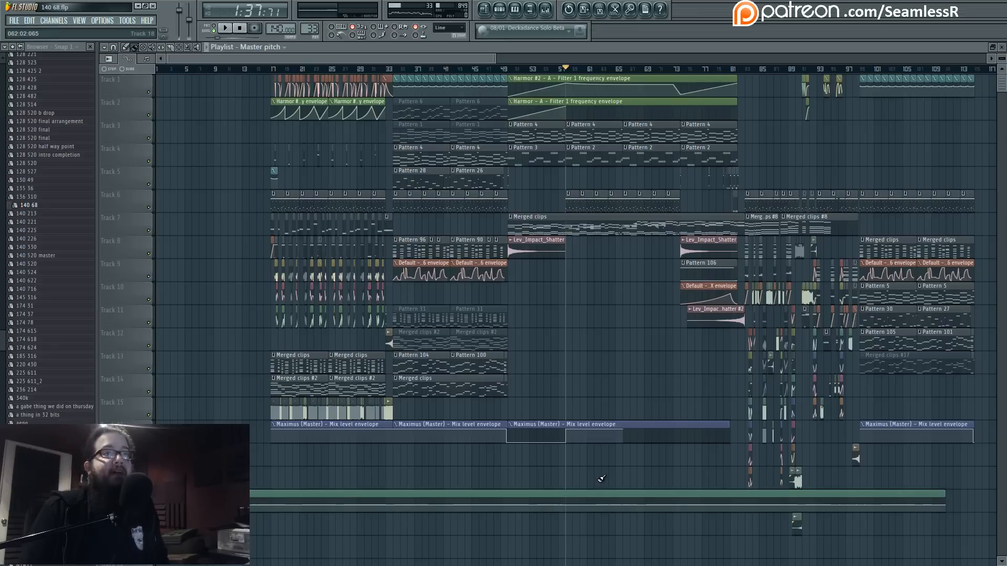
pyautogui.scroll(4, 801, 505)
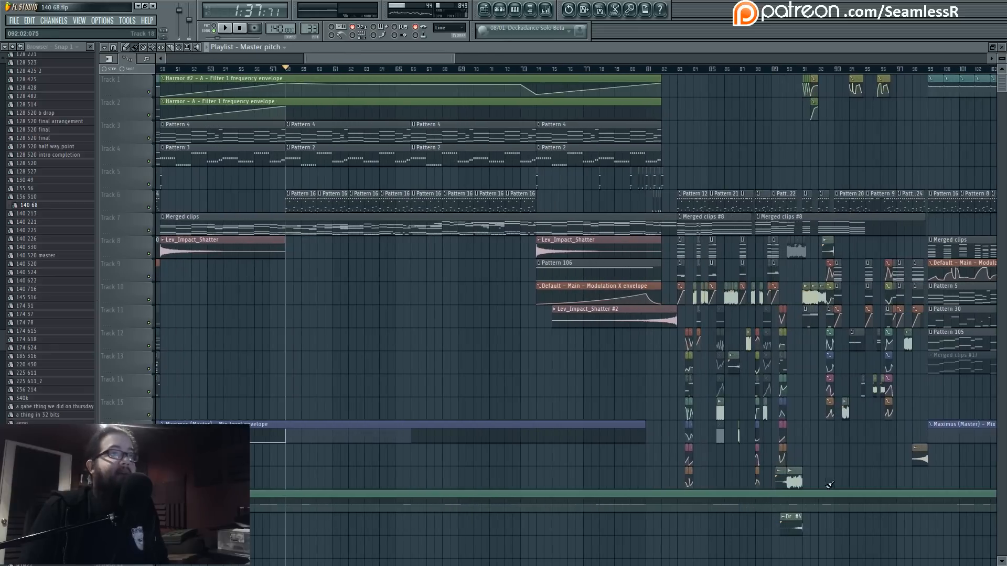
pyautogui.moveTo(830, 485); pyautogui.dragTo(484, 358)
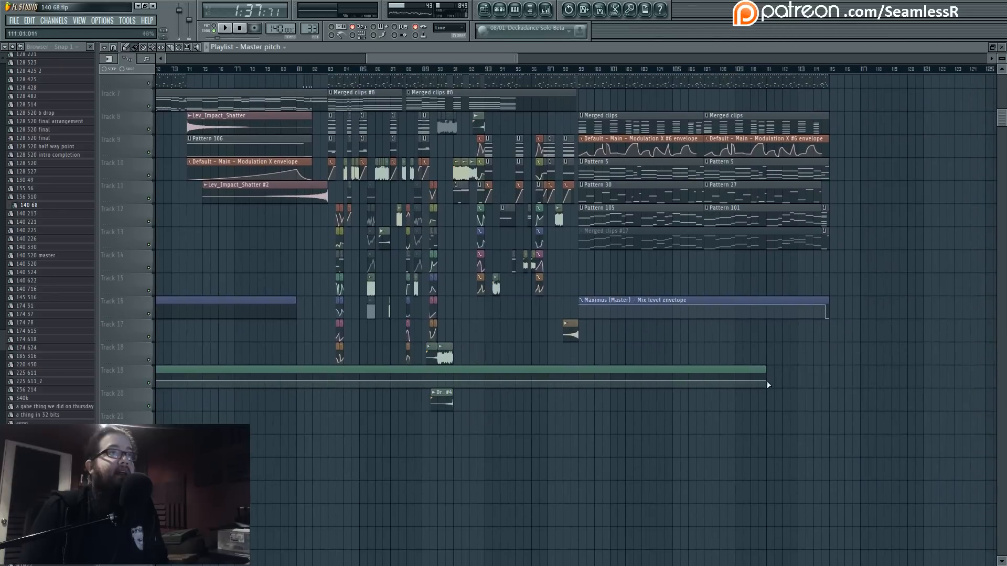
pyautogui.moveTo(766, 374); pyautogui.dragTo(845, 372)
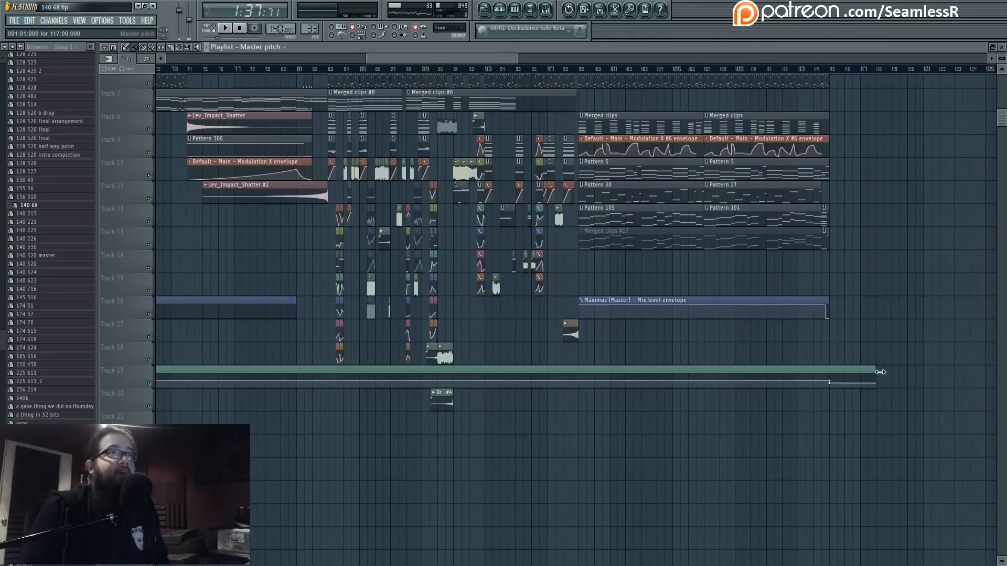
pyautogui.scroll(-4, 754, 385)
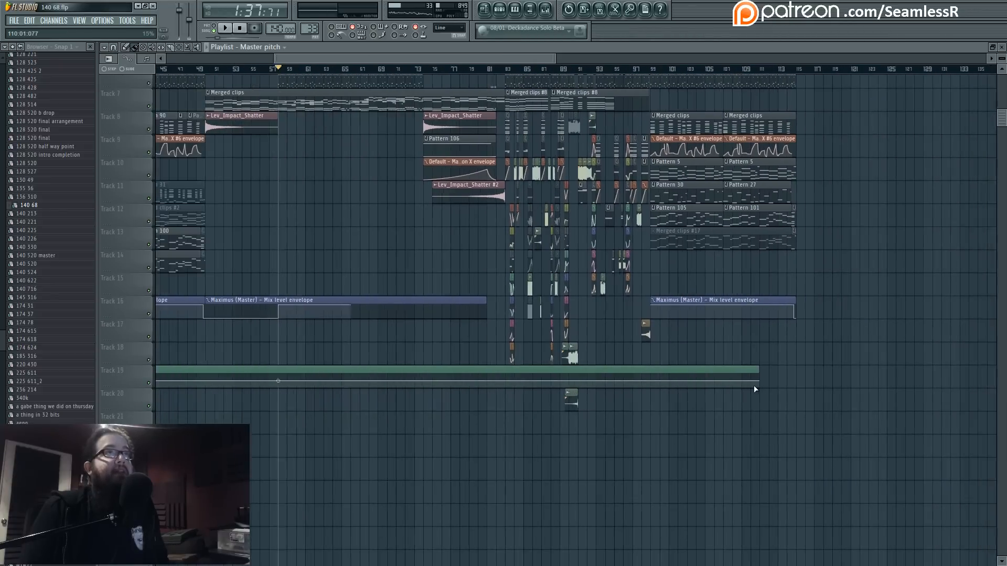
pyautogui.scroll(4, 760, 499)
pyautogui.scroll(-4, 696, 468)
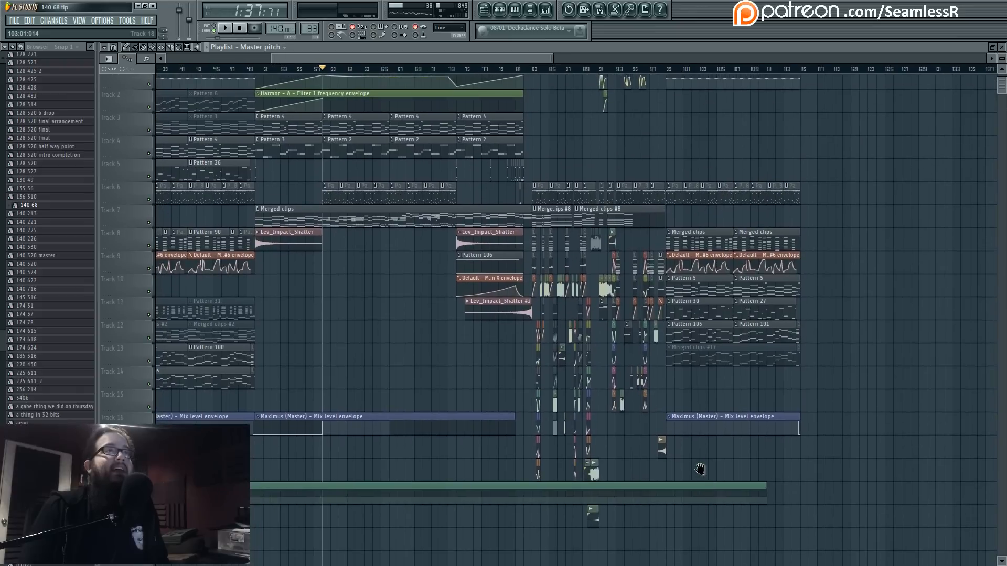
# Delete the Master pitch automation clip from the playlist and reset the master pitch control.
pyautogui.rightClick(270, 479)
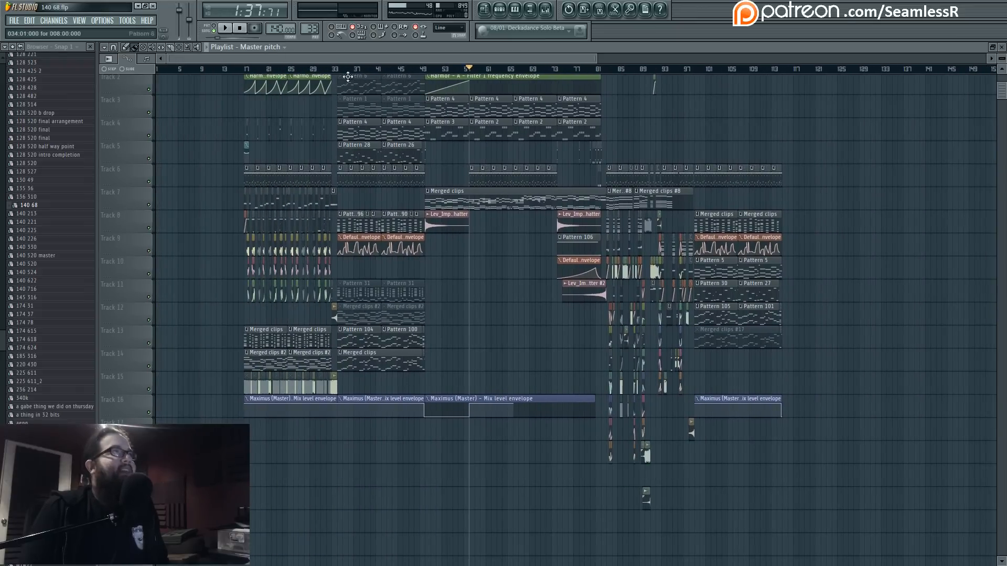
pyautogui.rightClick(195, 26)
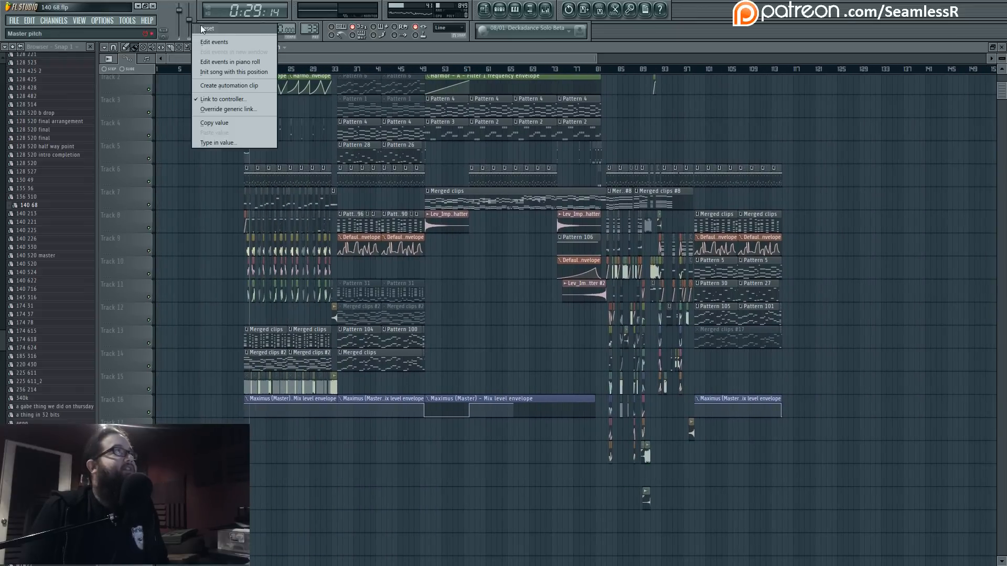
pyautogui.click(249, 76)
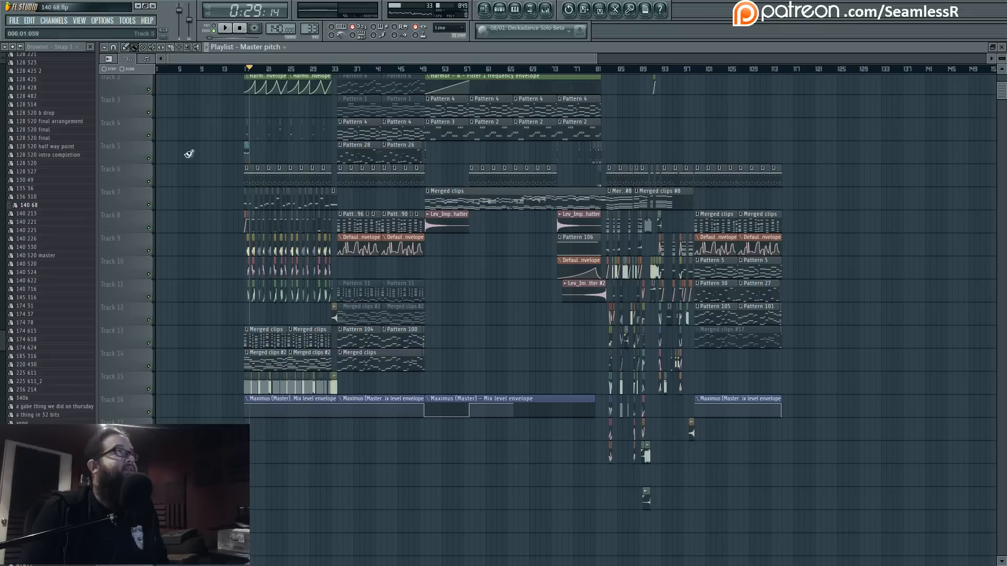
# Select all the song's clips and move them together 16 bars later so the arrangement starts at bar 33.
pyautogui.scroll(1, 204, 229)
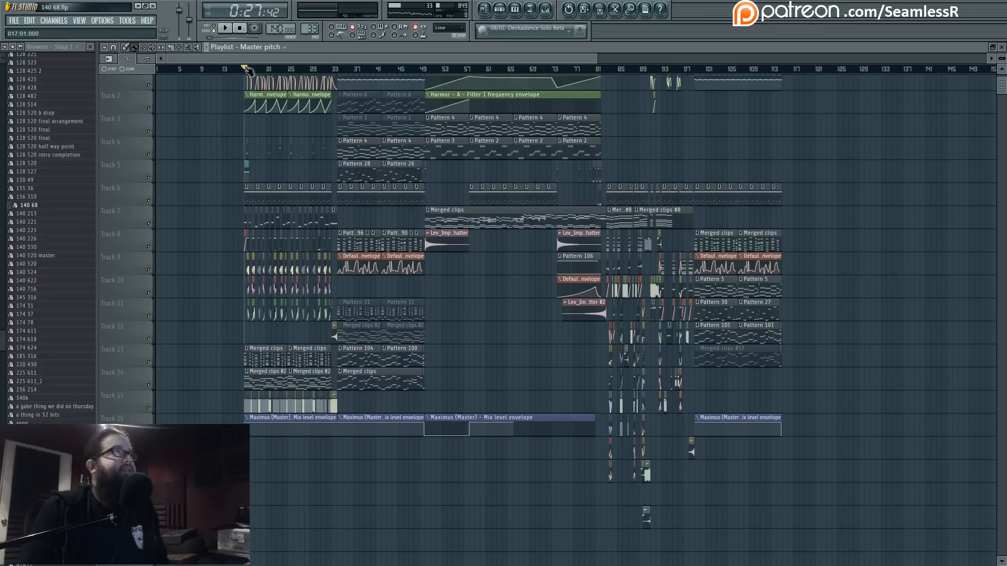
pyautogui.scroll(-2, 203, 154)
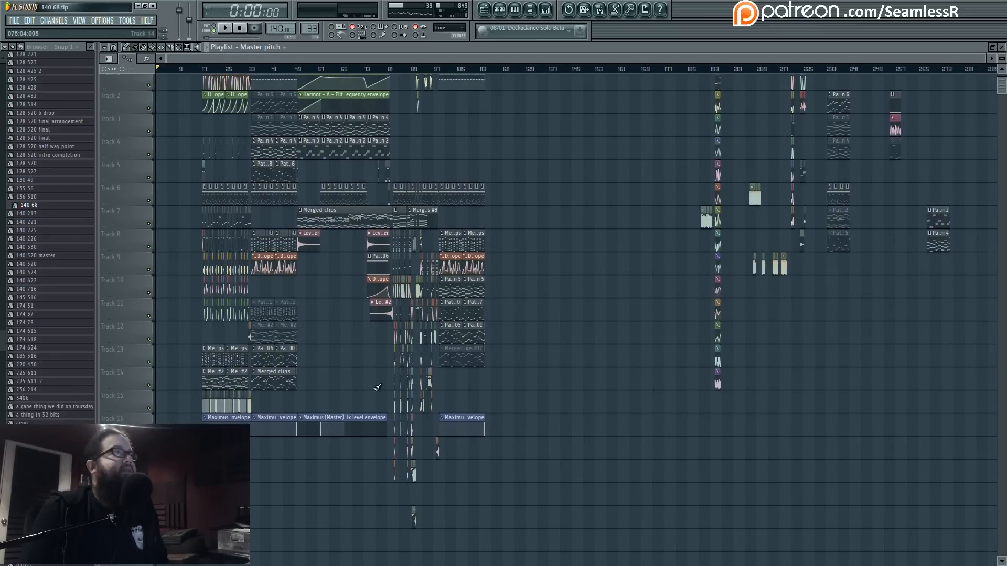
pyautogui.moveTo(557, 550); pyautogui.dragTo(156, 75)
pyautogui.scroll(3, 348, 392)
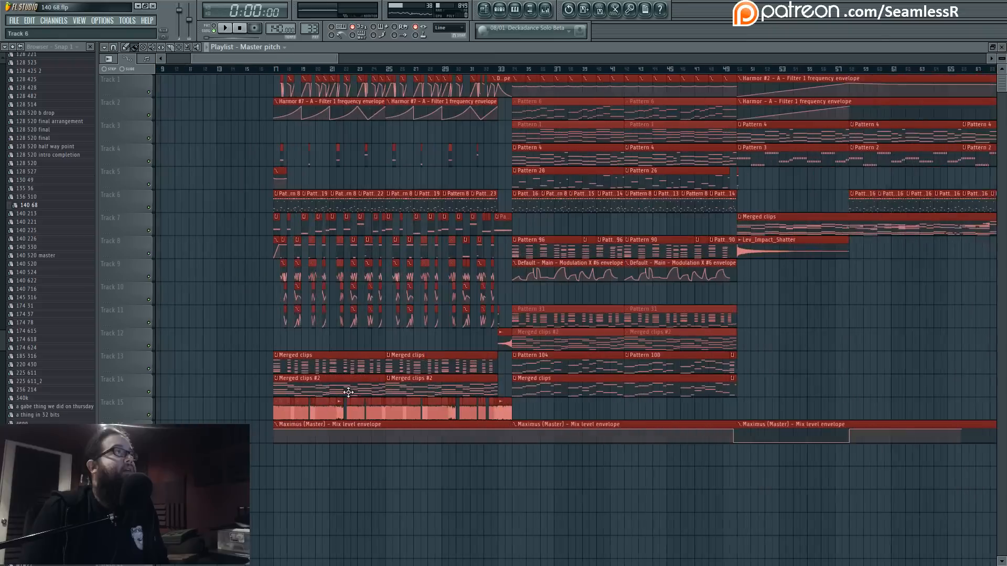
pyautogui.scroll(2, 349, 392)
pyautogui.scroll(2, 428, 424)
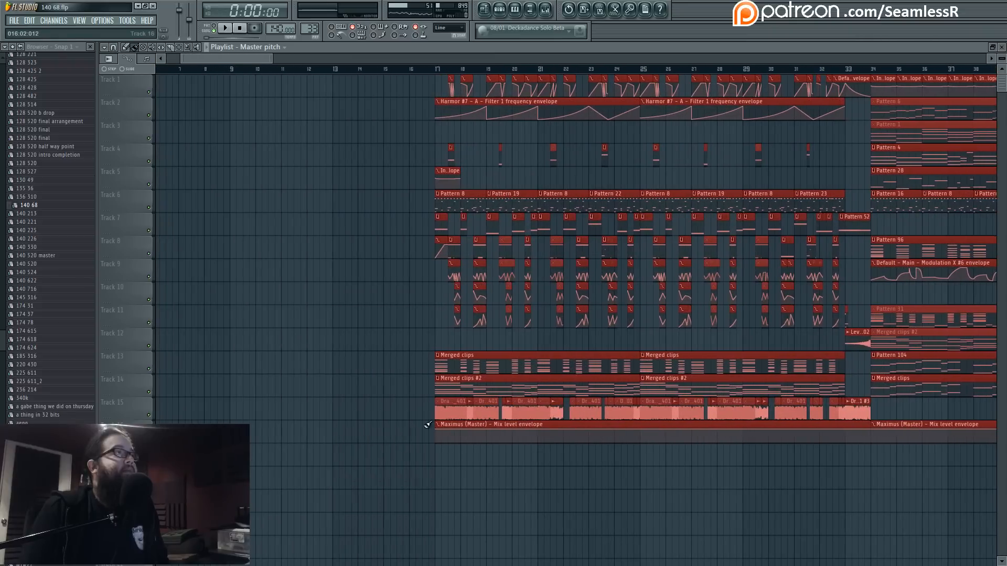
pyautogui.moveTo(446, 402); pyautogui.dragTo(881, 405)
pyautogui.click(765, 388)
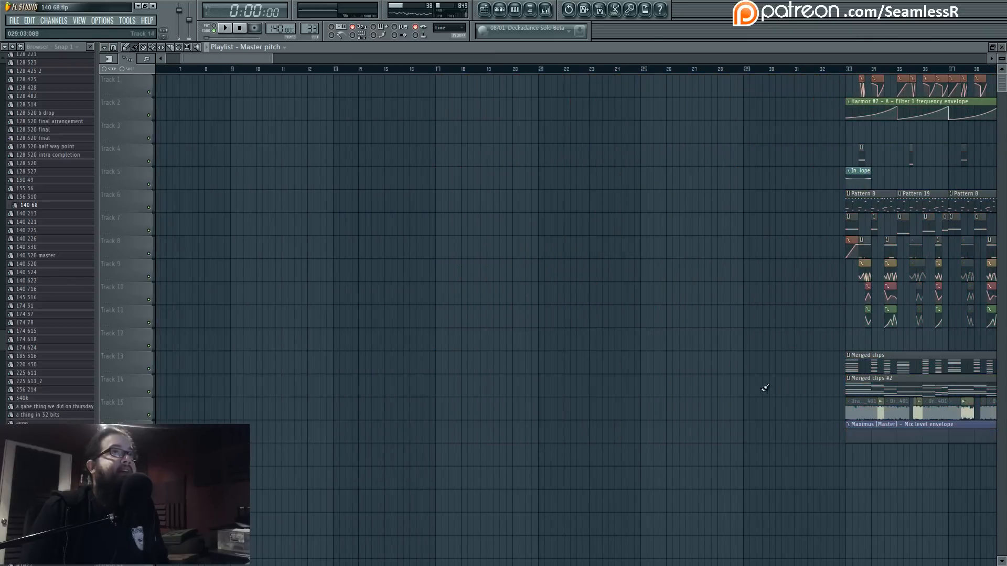
# Look over the empty bars ahead of the arrangement and check the livestream chat.
pyautogui.scroll(-5, 765, 388)
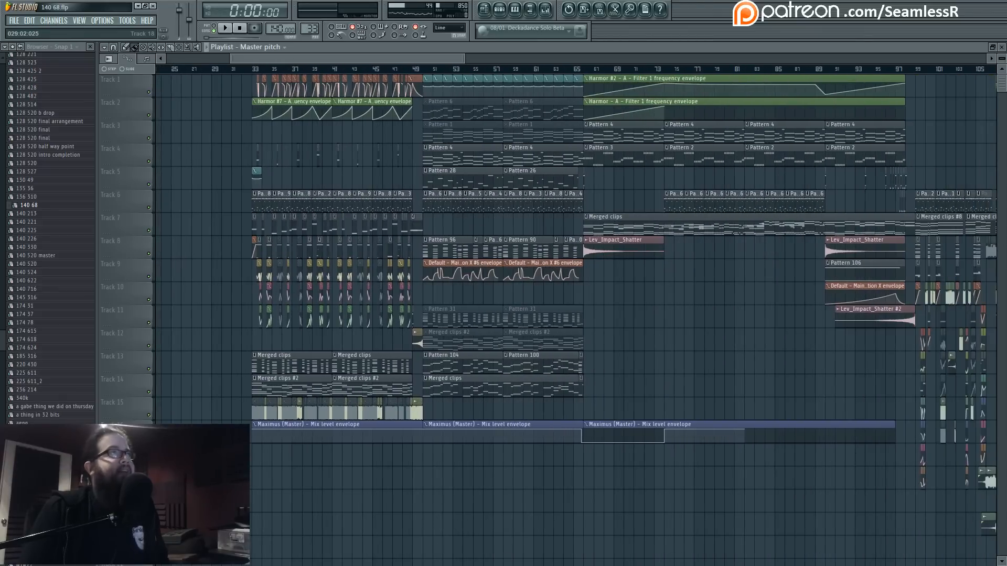
pyautogui.hscroll(-2, 352, 389)
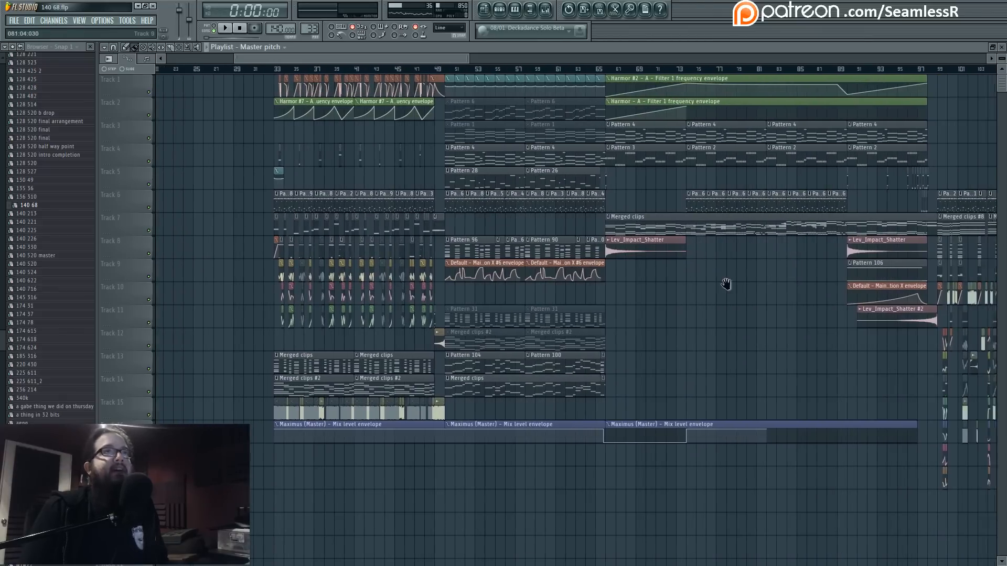
pyautogui.hscroll(-8, 311, 317)
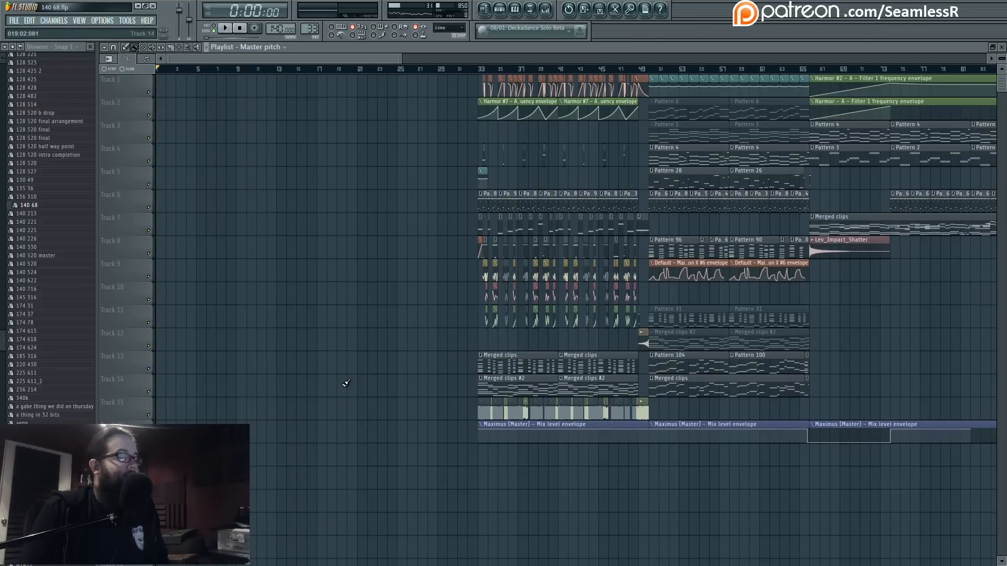
pyautogui.scroll(-1, 346, 383)
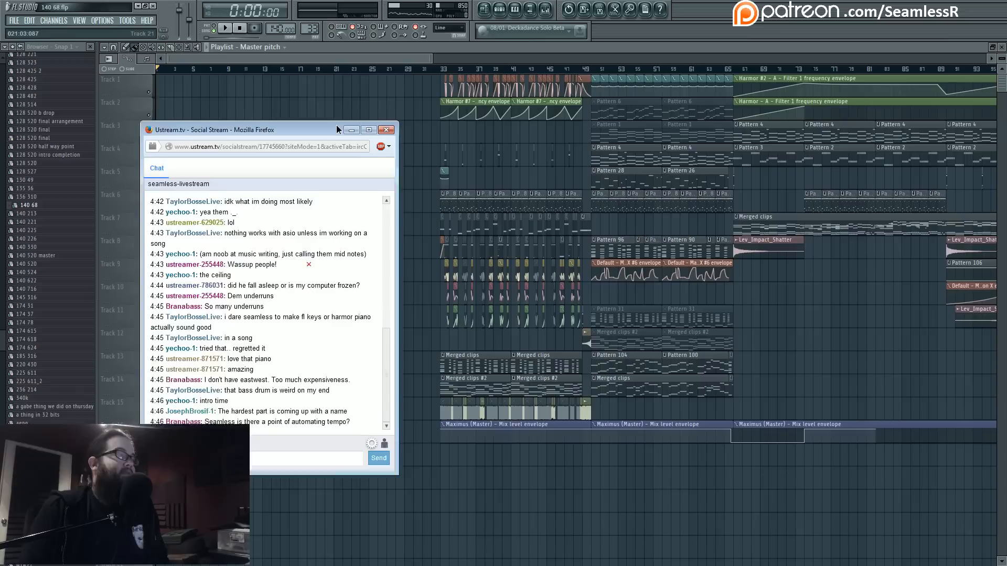
pyautogui.moveTo(335, 125); pyautogui.dragTo(345, 86)
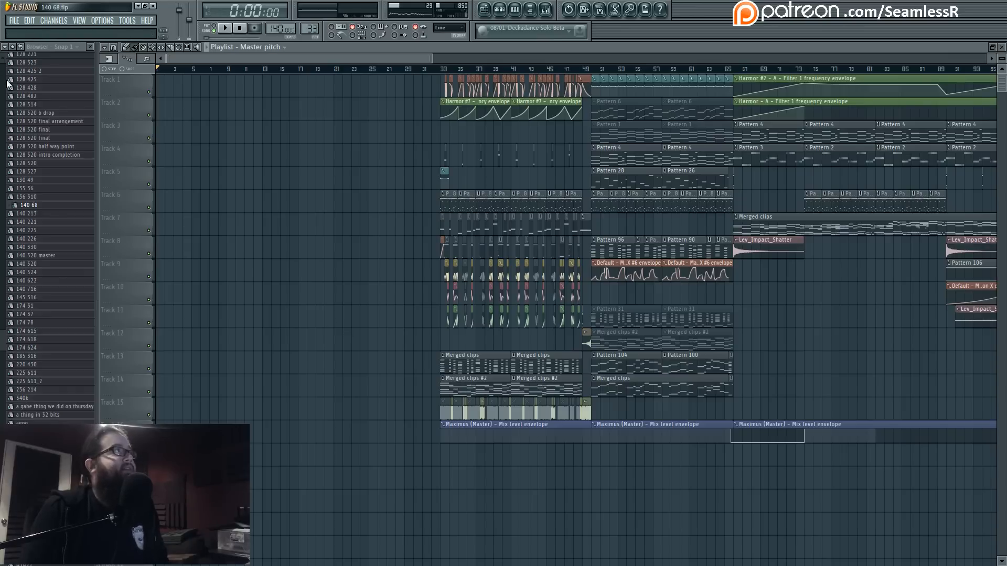
# Collapse the Projects folder in the file browser.
pyautogui.moveTo(7, 80); pyautogui.dragTo(209, 122)
pyautogui.moveTo(23, 83); pyautogui.dragTo(24, 85)
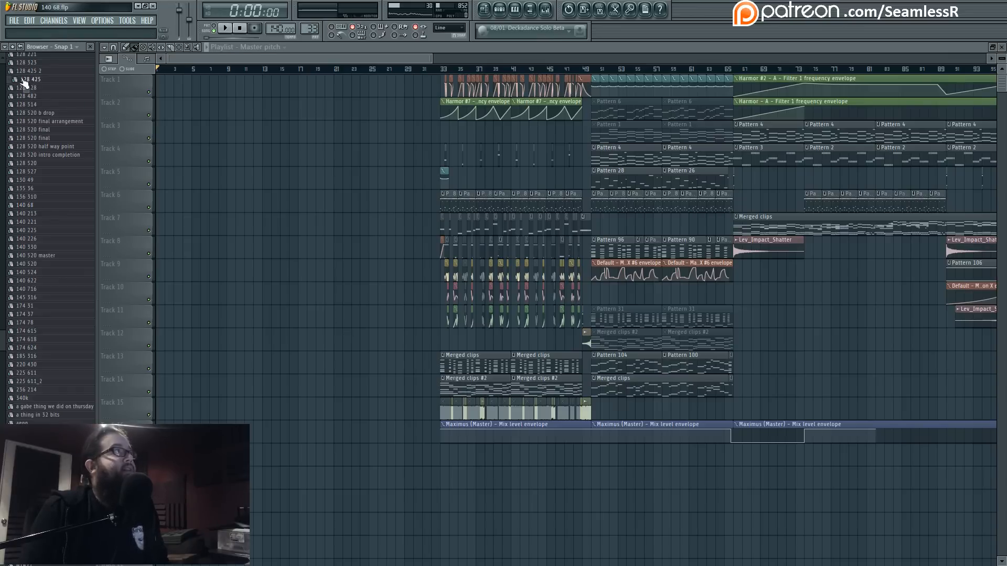
pyautogui.scroll(10, 47, 209)
pyautogui.click(33, 208)
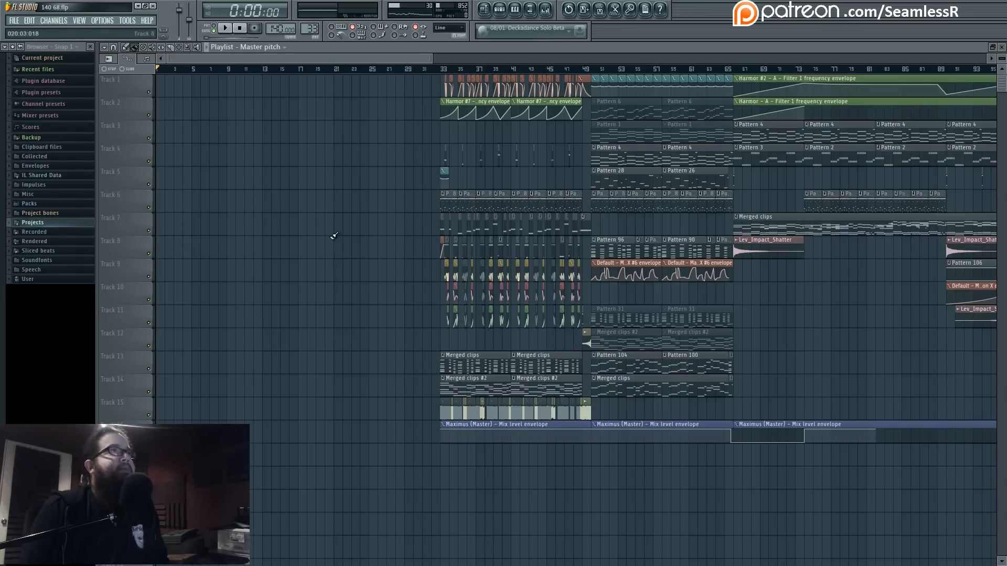
# Look over the arrangement, check the automation clip channels in the step sequencer, and close it.
pyautogui.scroll(-4, 294, 241)
pyautogui.scroll(4, 216, 273)
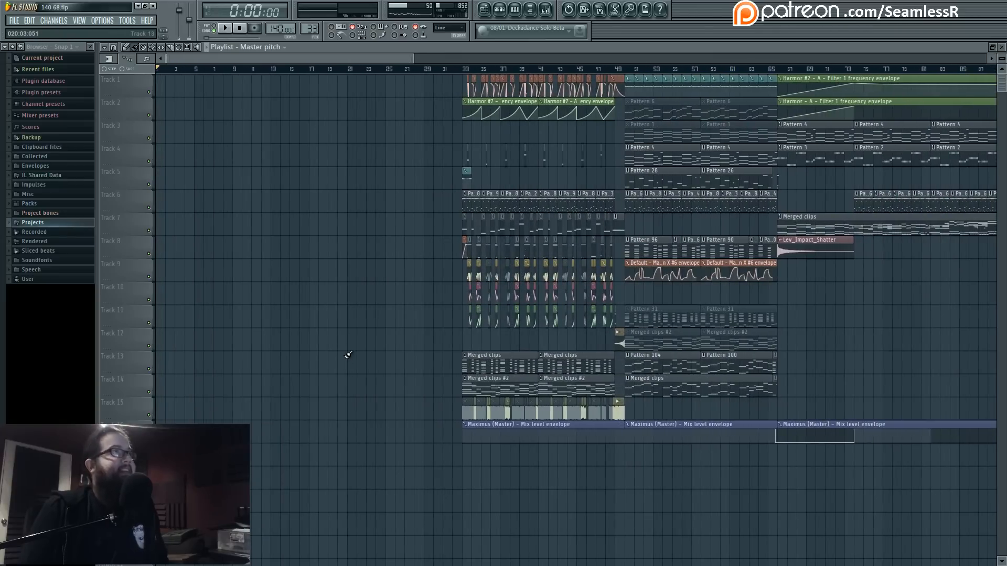
pyautogui.scroll(-4, 374, 360)
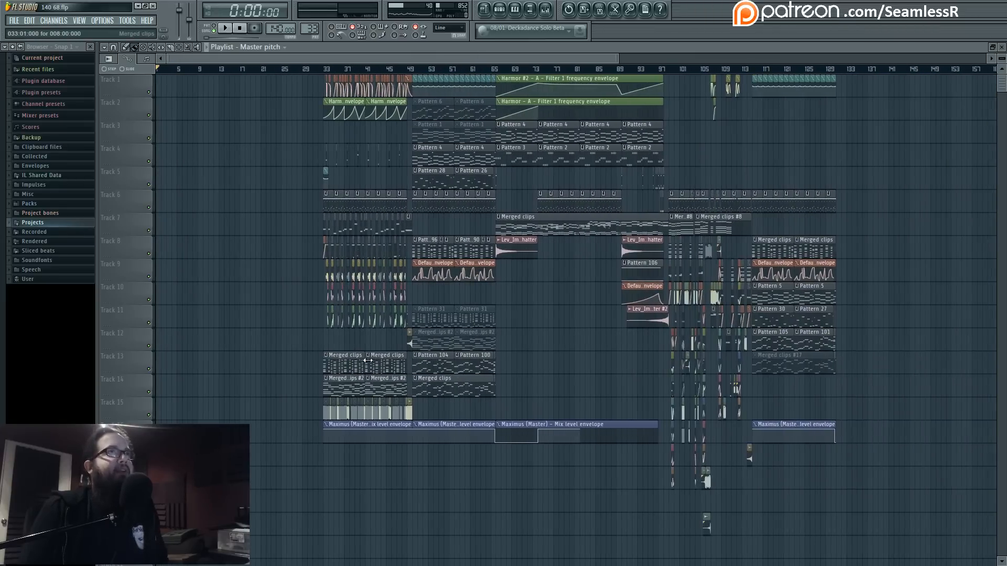
pyautogui.scroll(2, 310, 364)
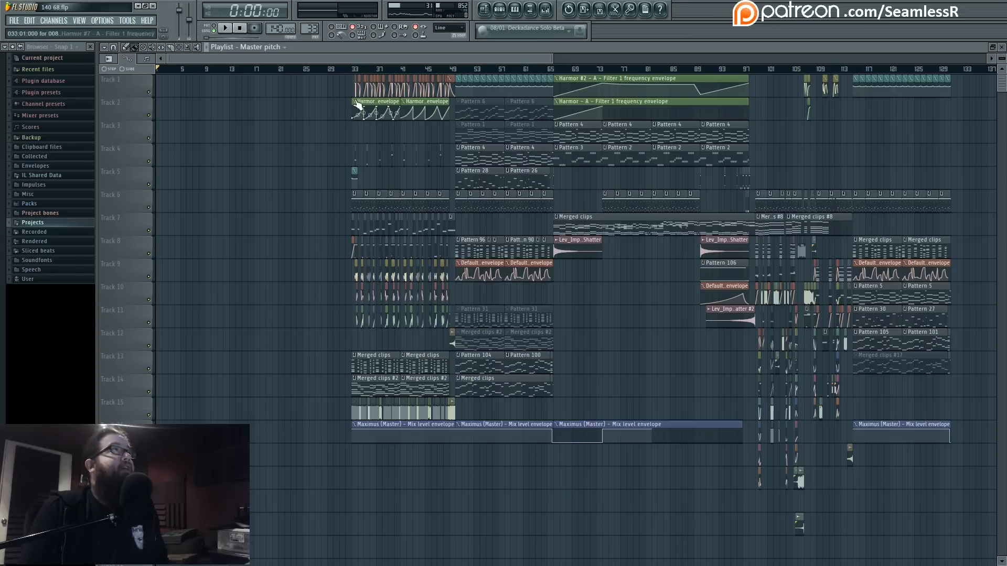
pyautogui.click(500, 10)
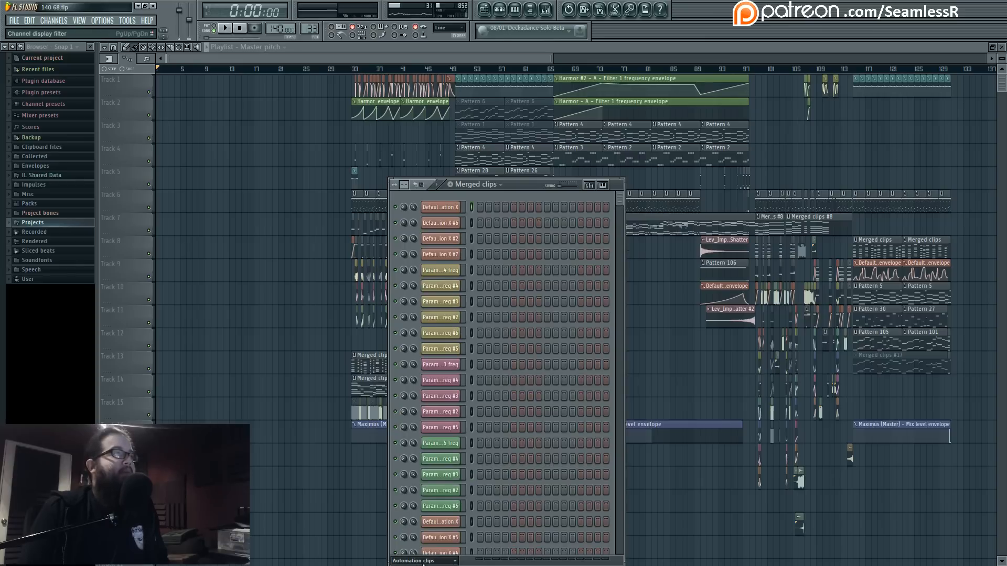
pyautogui.moveTo(494, 185); pyautogui.dragTo(663, 161)
pyautogui.press('F6')
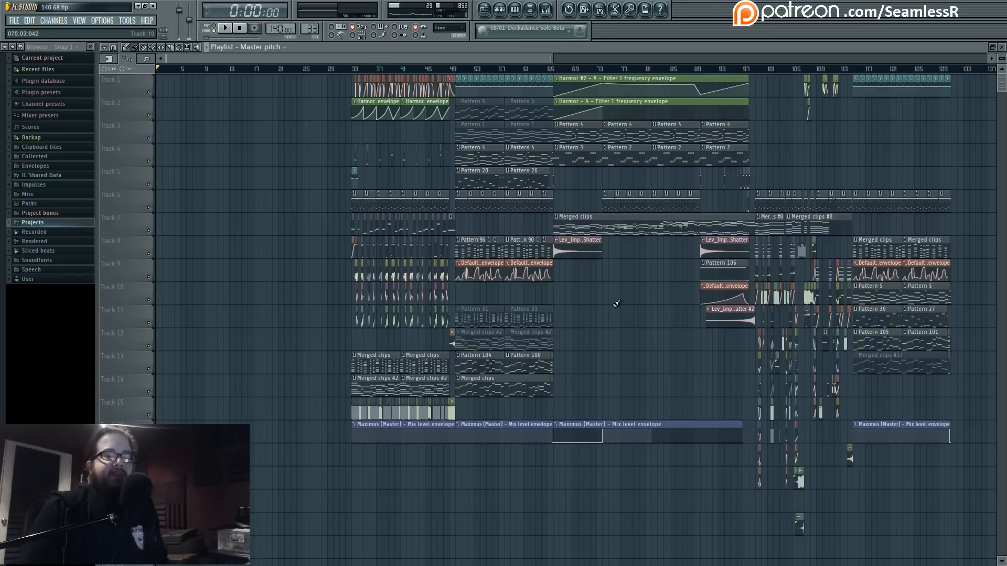
# Pick the Merged clips pattern and listen to the arrangement from bar 33 to about bar 37.
pyautogui.click(600, 224)
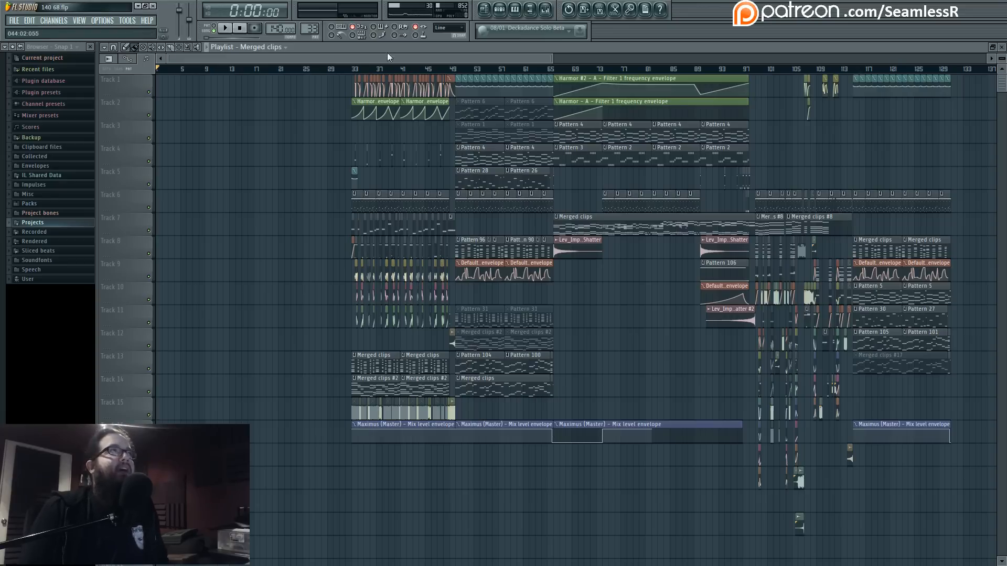
pyautogui.click(355, 69)
pyautogui.moveTo(355, 72)
pyautogui.mouseDown()
pyautogui.moveTo(759, 89)
pyautogui.moveTo(356, 95)
pyautogui.mouseUp()
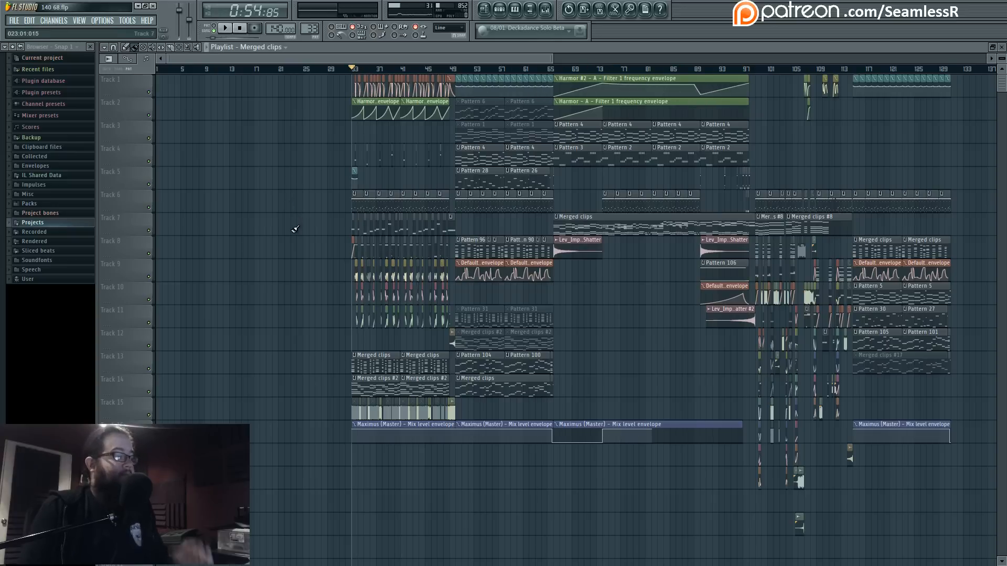
pyautogui.press('space')
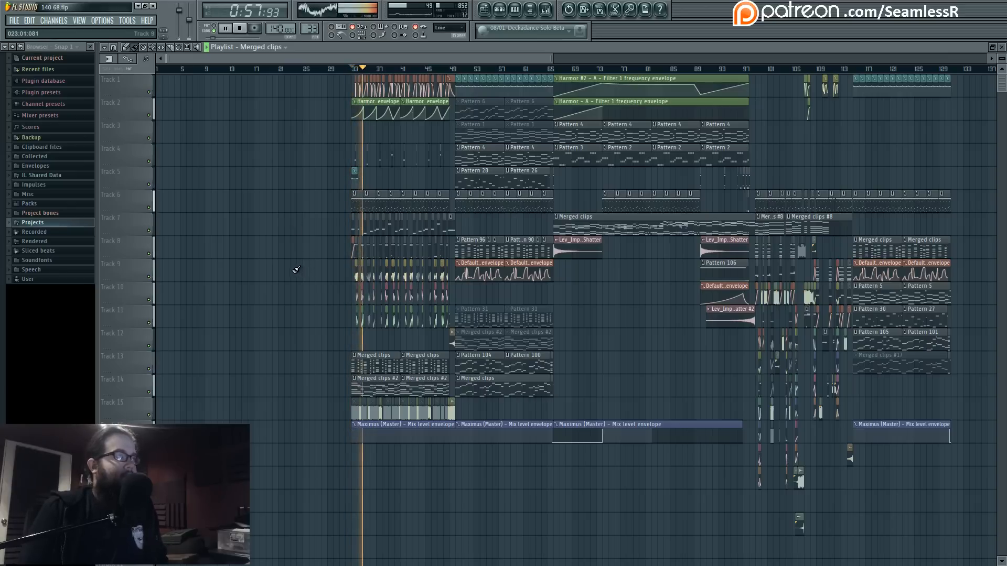
pyautogui.scroll(2, 294, 315)
pyautogui.scroll(2, 335, 299)
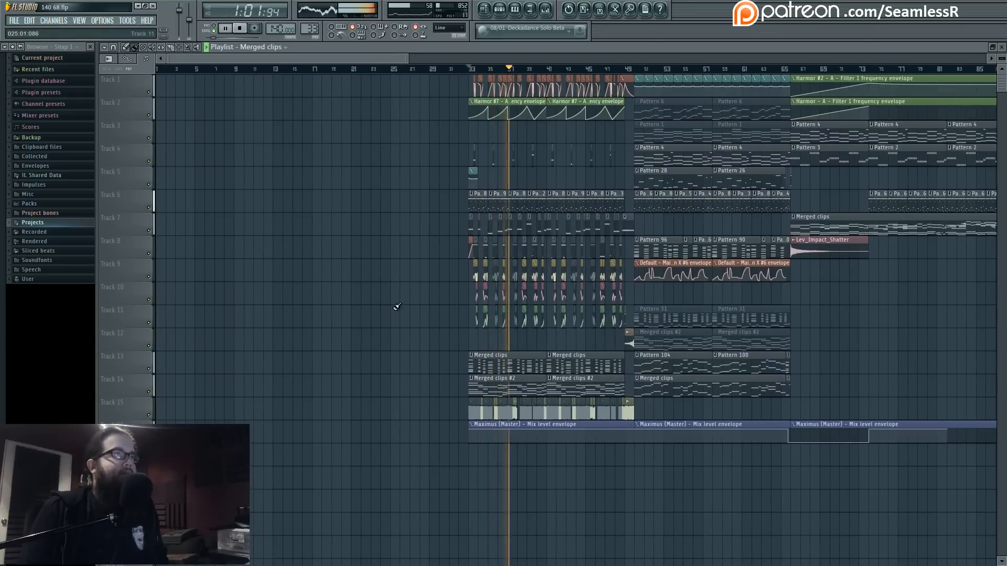
pyautogui.press('space')
# Listen to the arrangement from bar 50 to about bar 59, picking Pattern 28 during playback.
pyautogui.click(634, 69)
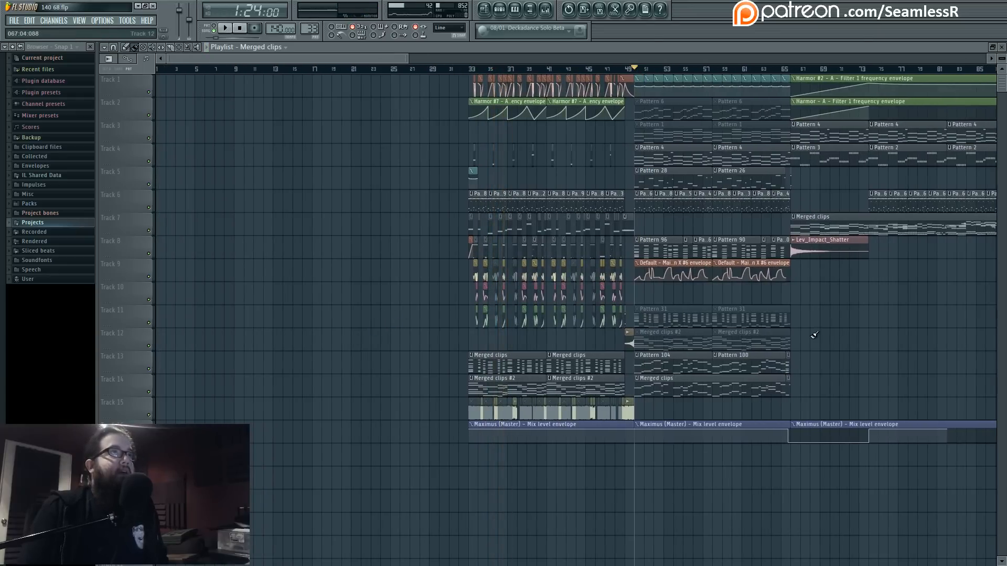
pyautogui.press('space')
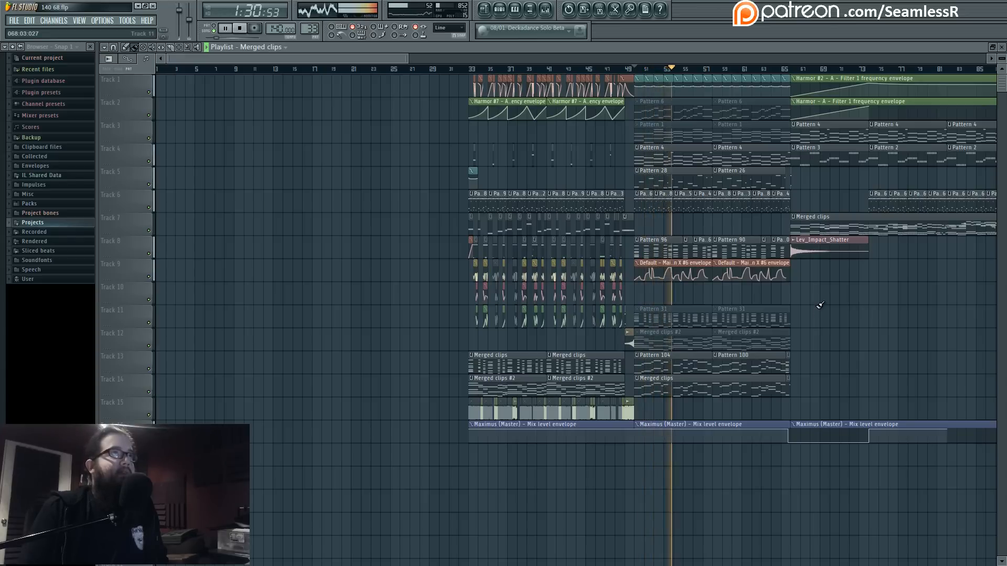
pyautogui.click(656, 178)
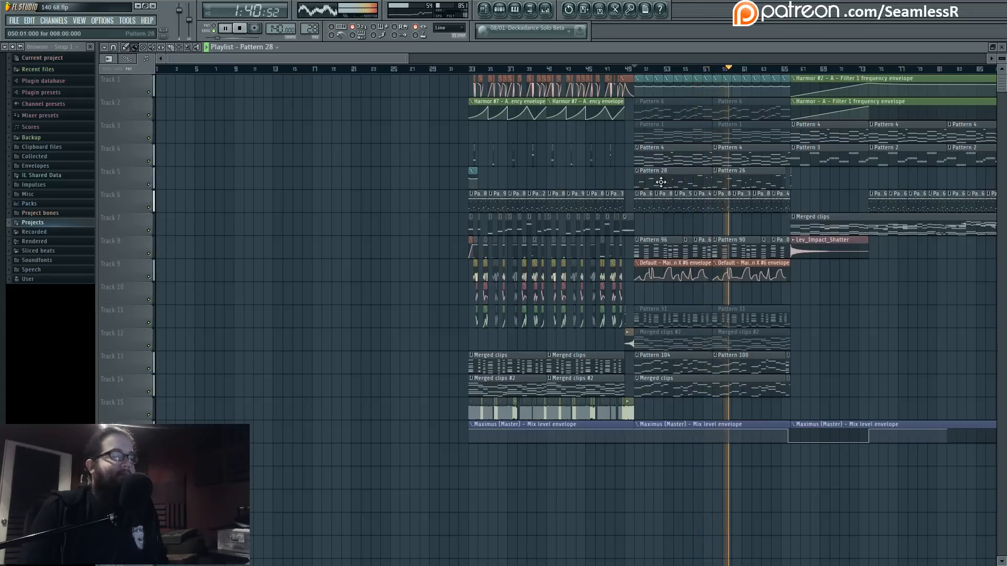
pyautogui.press('space')
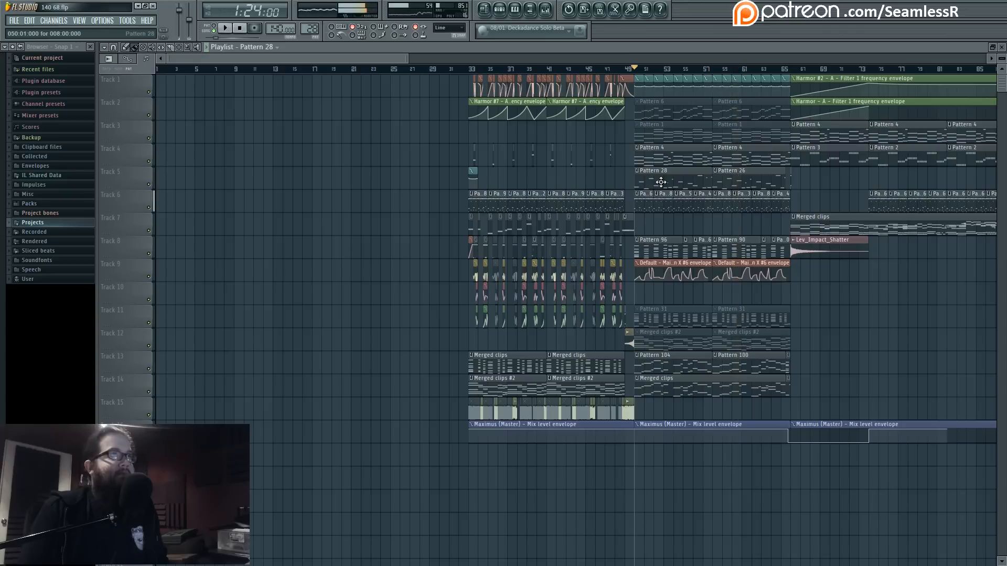
# Place a copy of Pattern 4 at bar 17 on track 5, in the empty space before the song.
pyautogui.click(661, 156)
pyautogui.click(312, 177)
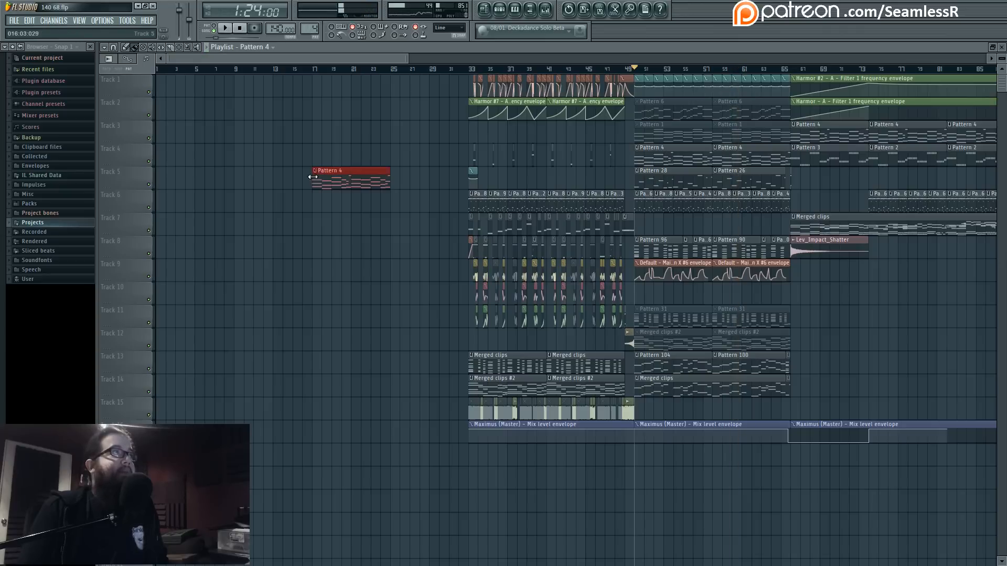
# Listen to the newly placed Pattern 4 clip on track 5 from bar 17 to about bar 21.
pyautogui.click(315, 69)
pyautogui.press('space')
pyautogui.scroll(3, 318, 173)
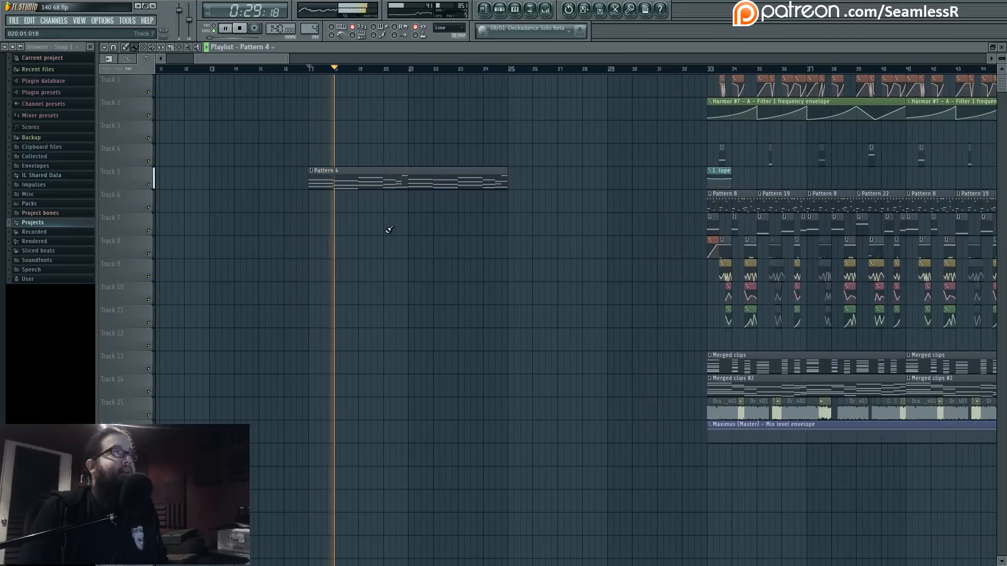
pyautogui.hscroll(2, 461, 246)
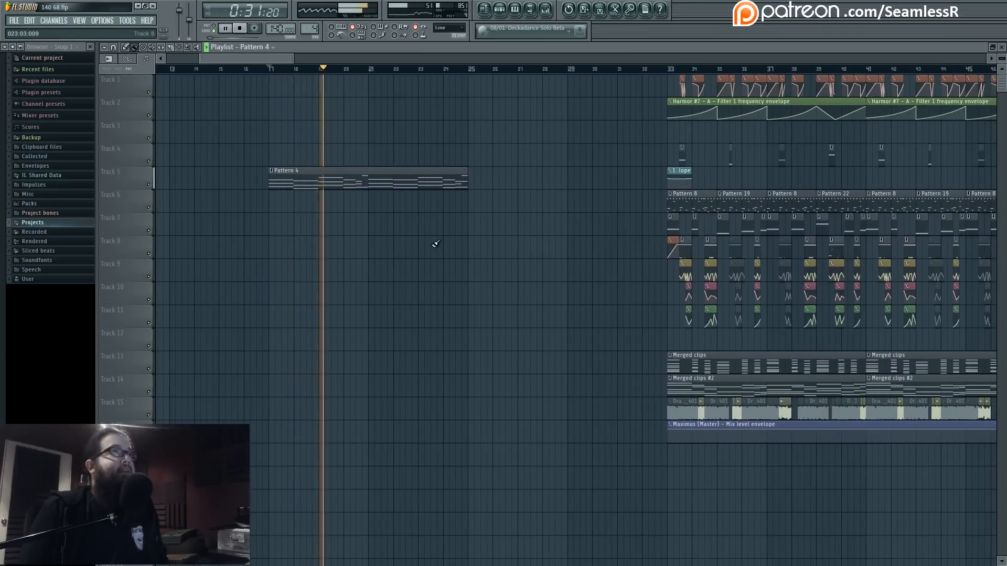
pyautogui.scroll(-3, 435, 244)
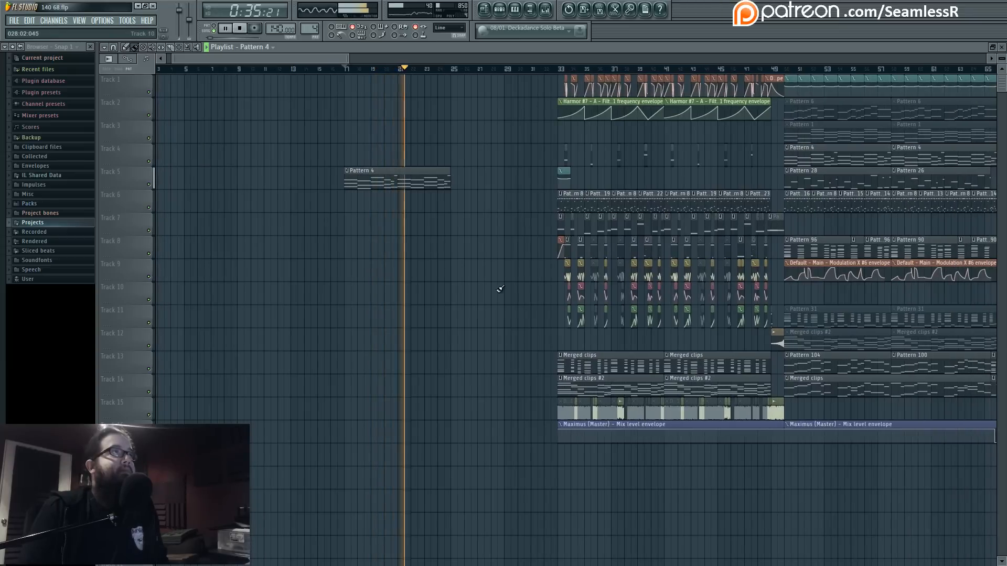
pyautogui.press('space')
# Open the notes of Pattern 4 in the piano roll and set pattern playback to start at bar 4.
pyautogui.doubleClick(400, 181)
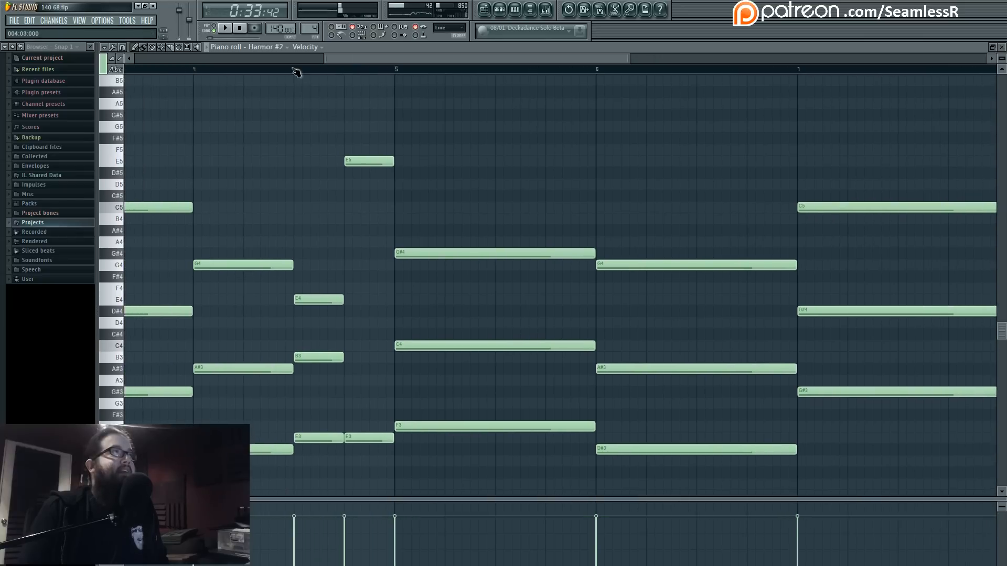
pyautogui.click(215, 28)
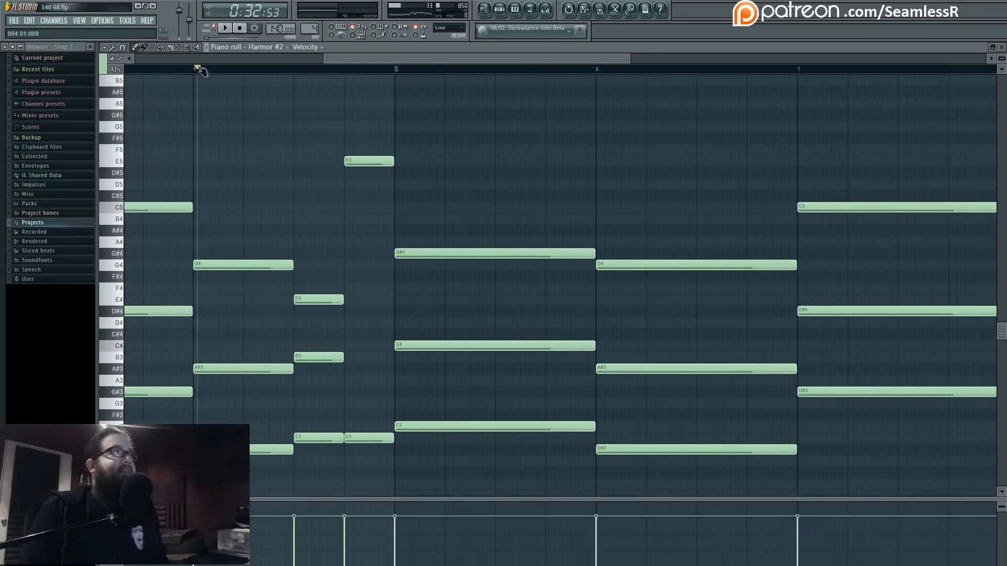
pyautogui.click(196, 68)
# Open the Harmor #2 channel settings, close its plugin window, and check the echo and arpeggiator functions.
pyautogui.click(500, 8)
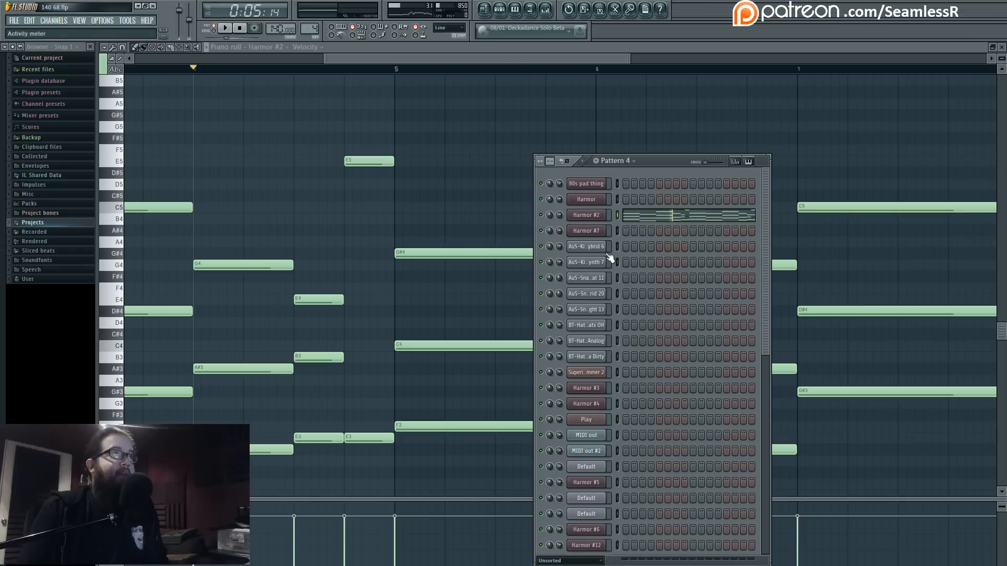
pyautogui.click(598, 225)
pyautogui.click(531, 129)
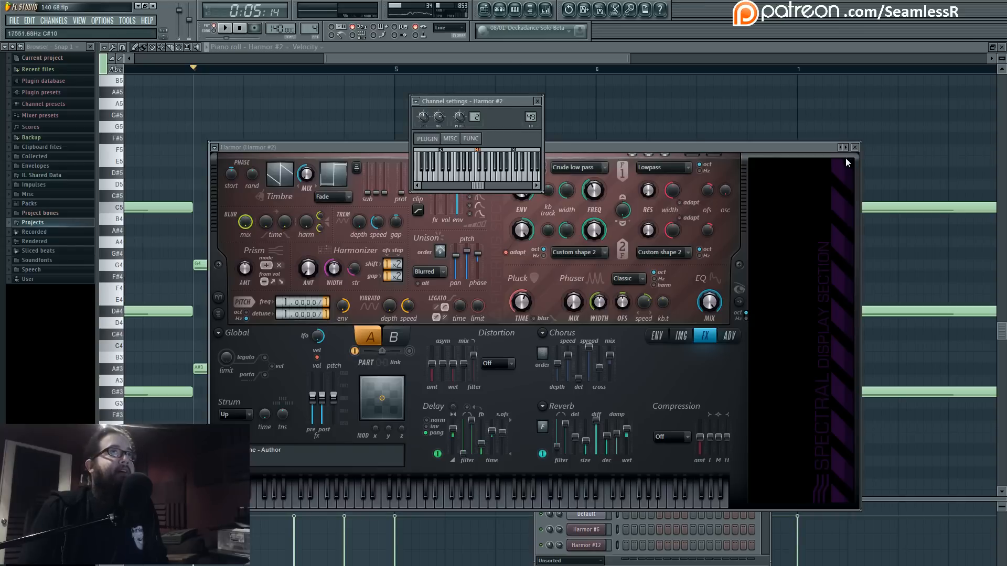
pyautogui.click(855, 148)
pyautogui.moveTo(514, 101); pyautogui.dragTo(572, 140)
pyautogui.click(529, 178)
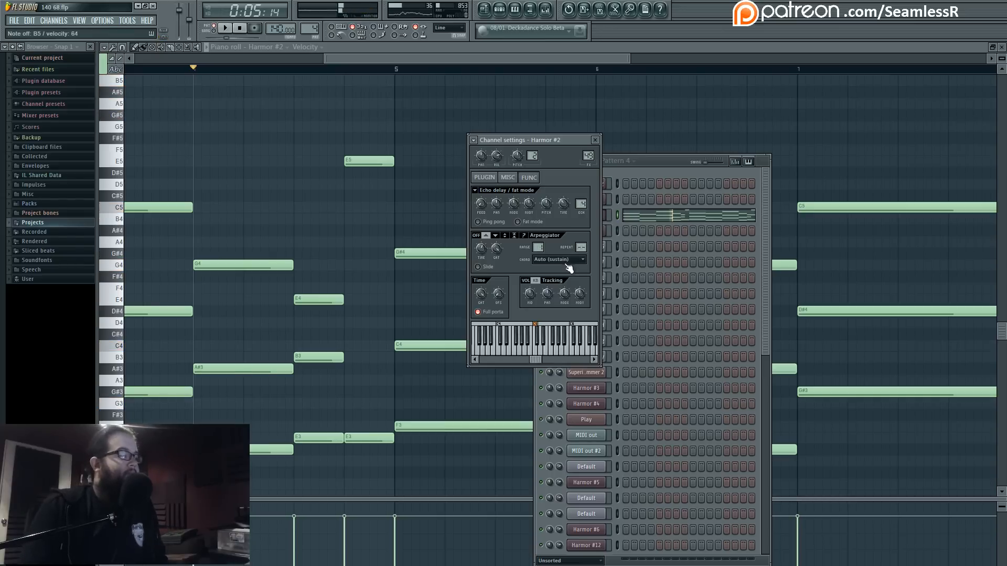
# Listen to Pattern 4 from bar 4 in the piano roll, and return to the playlist.
pyautogui.click(364, 304)
pyautogui.press('space')
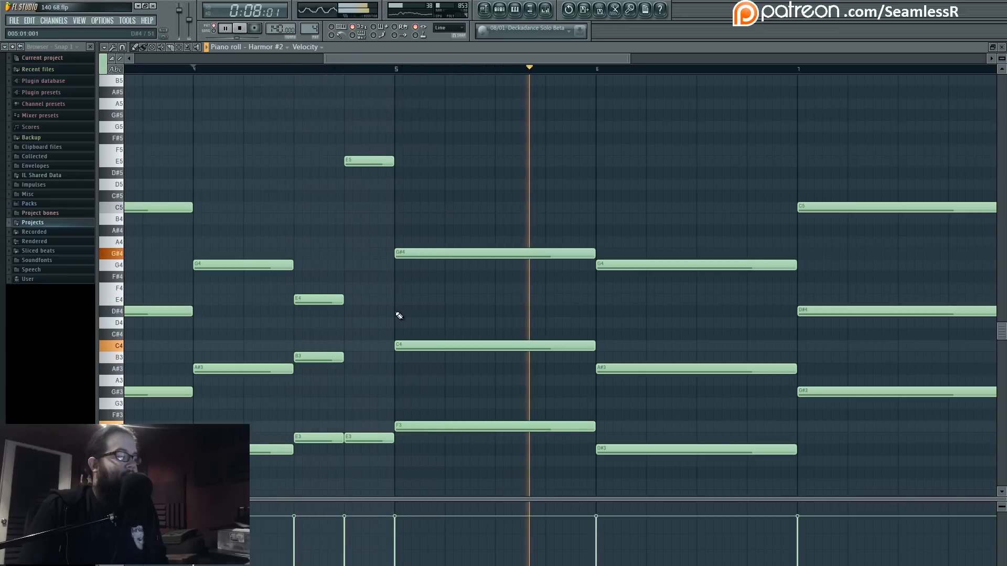
pyautogui.click(482, 14)
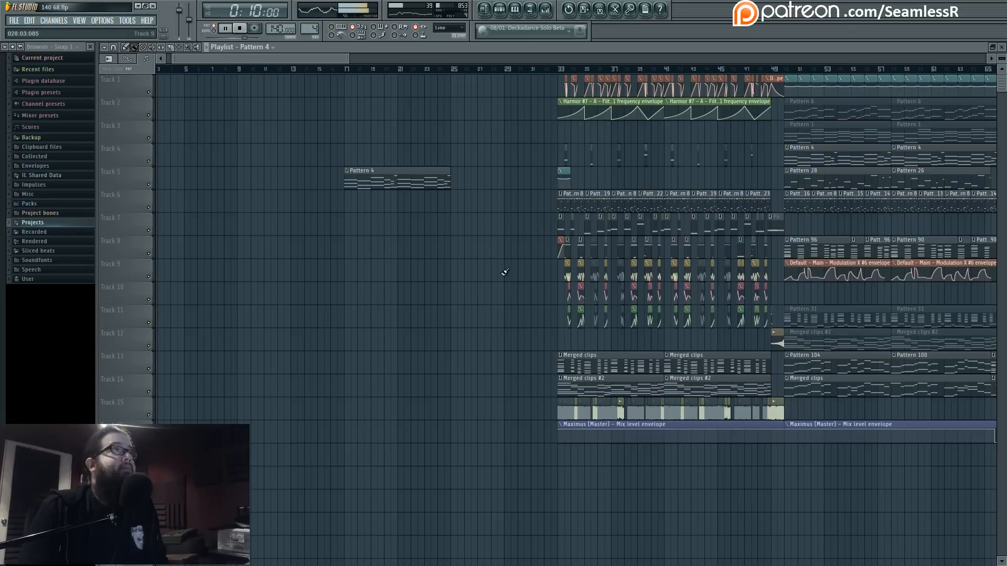
pyautogui.press('space')
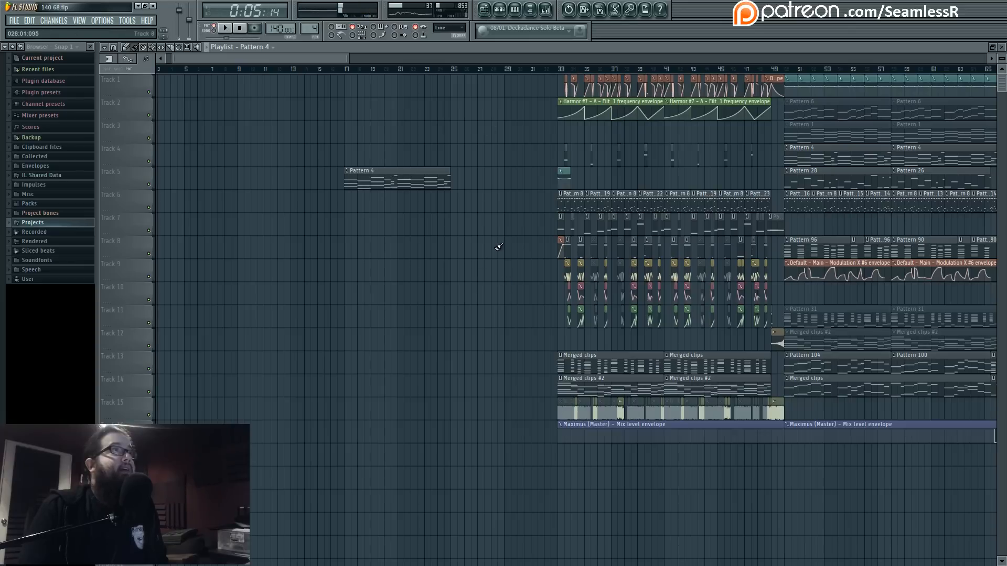
# Look over the whole arrangement and examine the channel list of Pattern 4 in the step sequencer.
pyautogui.moveTo(520, 312)
pyautogui.mouseDown()
pyautogui.moveTo(465, 312)
pyautogui.moveTo(507, 323)
pyautogui.mouseUp()
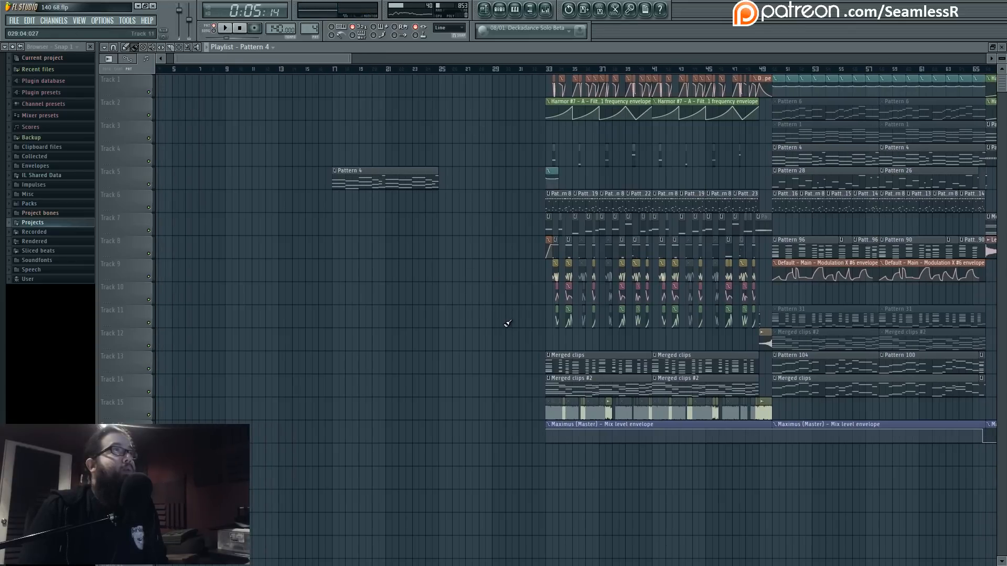
pyautogui.scroll(-5, 508, 323)
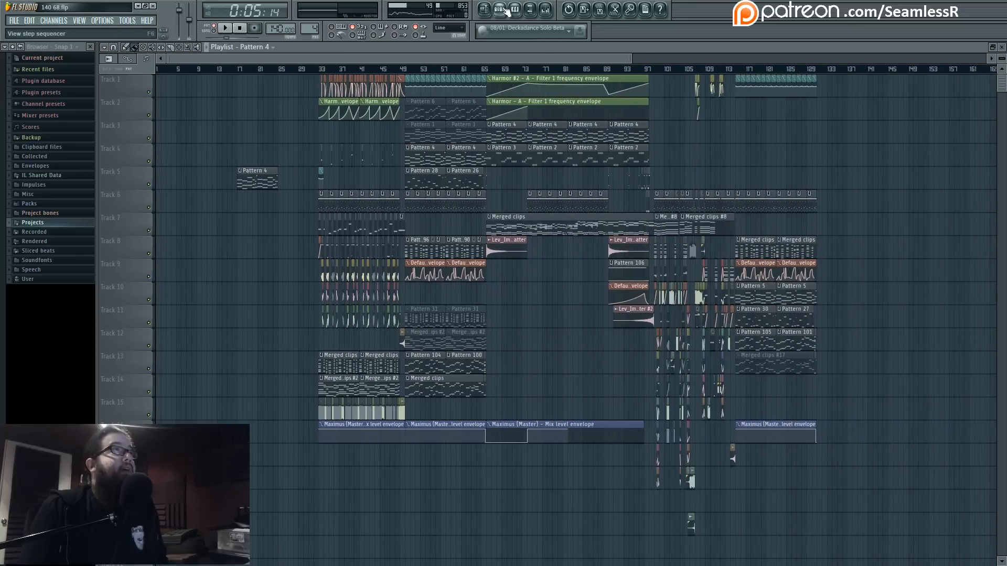
pyautogui.click(499, 9)
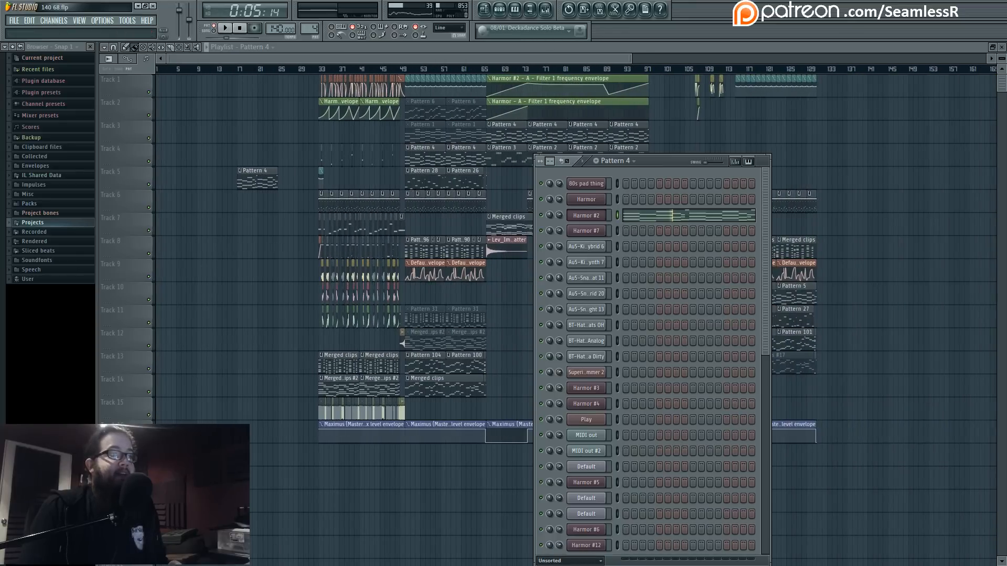
pyautogui.scroll(-4, 616, 394)
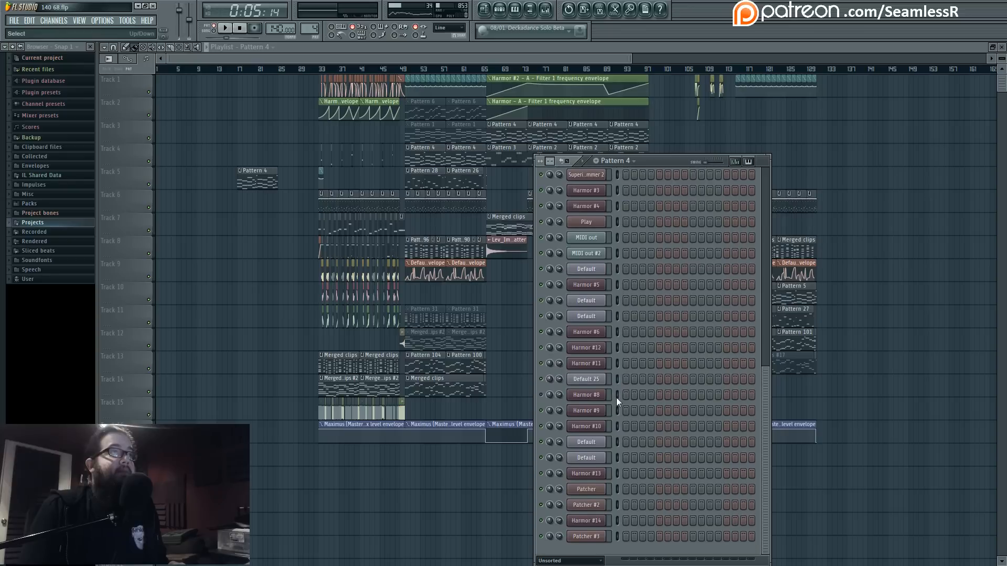
pyautogui.scroll(4, 616, 397)
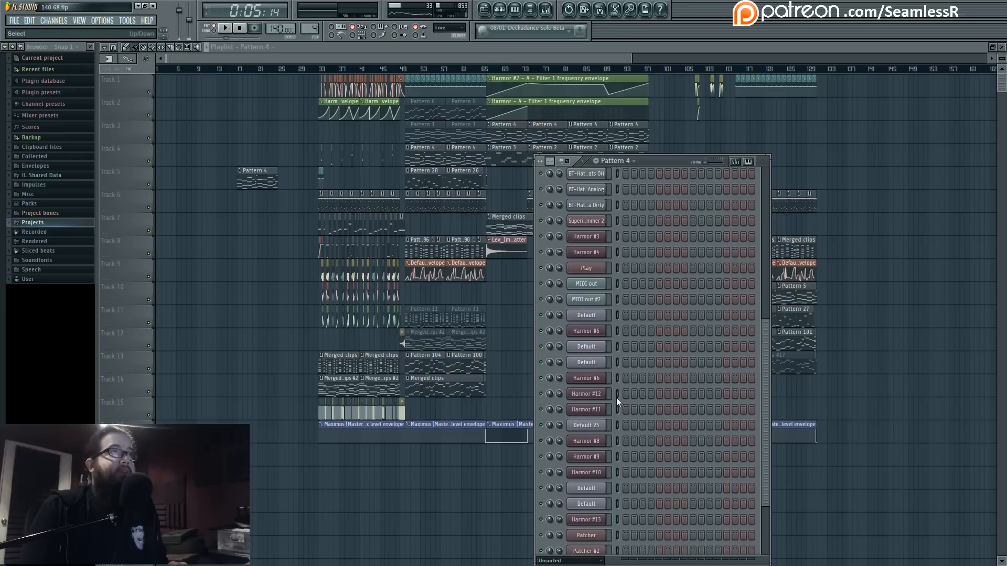
pyautogui.press('F6')
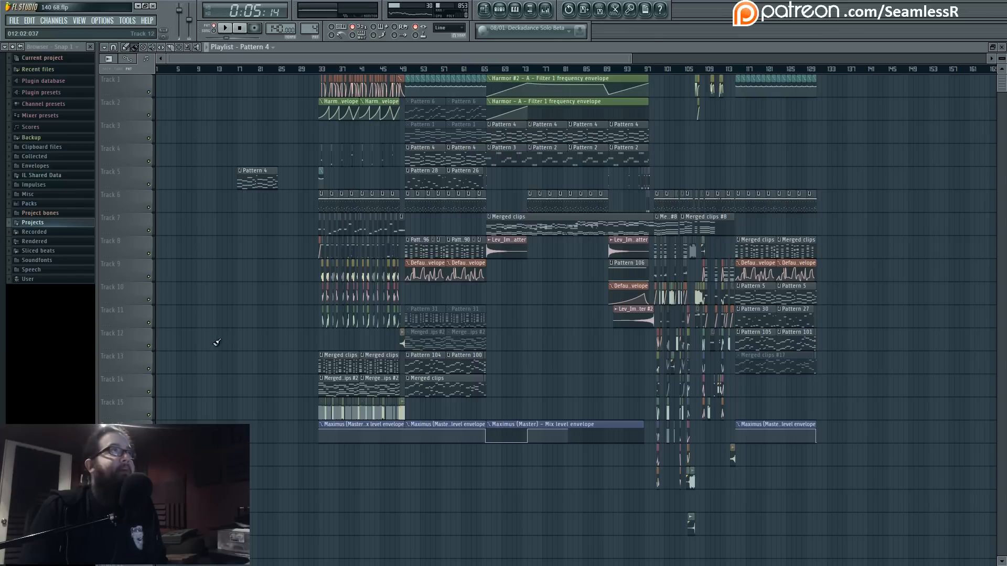
pyautogui.scroll(4, 222, 353)
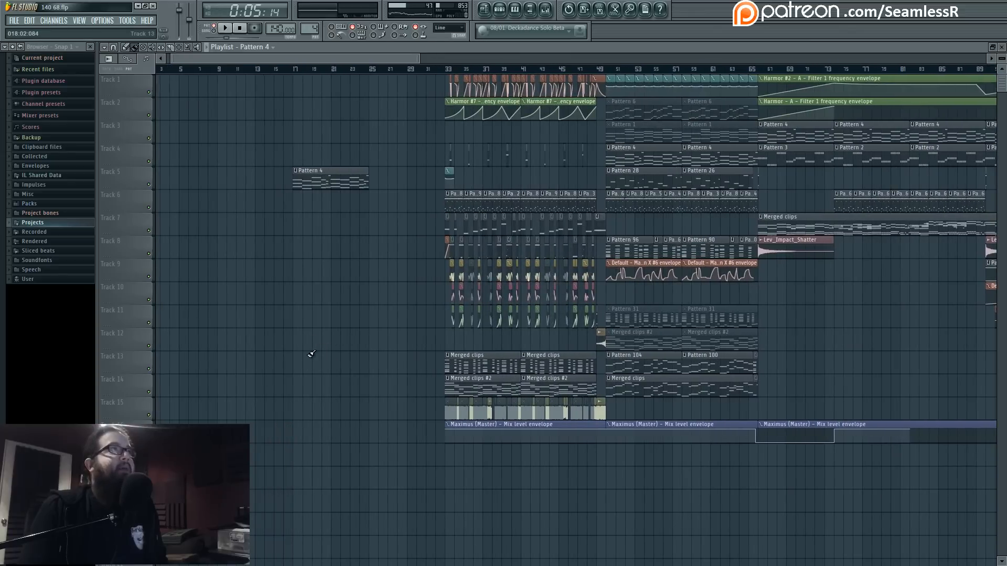
pyautogui.click(445, 58)
pyautogui.moveTo(439, 62); pyautogui.dragTo(237, 54)
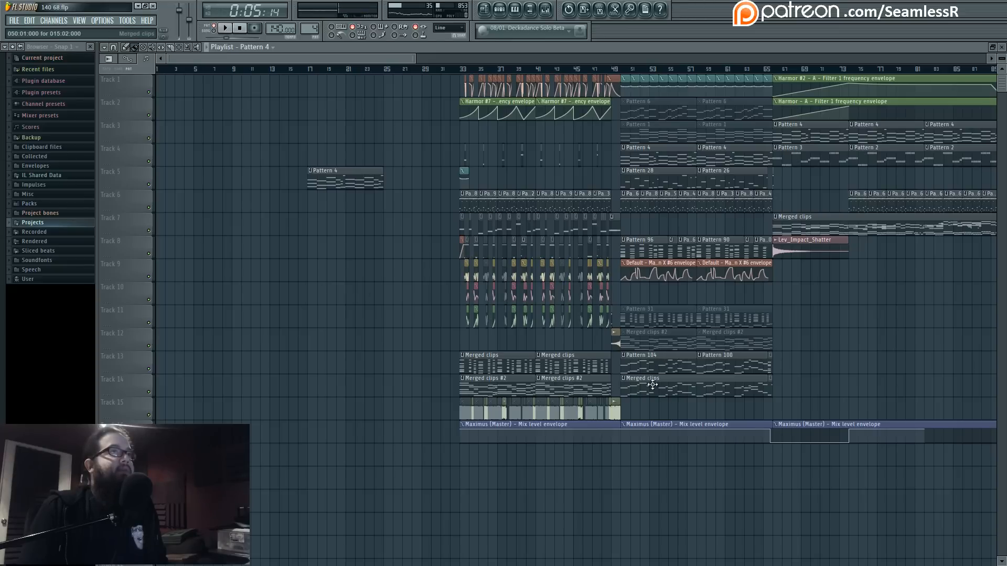
# Open Pattern 104 from track 13 in the piano roll, listen to its notes, and return to the playlist.
pyautogui.doubleClick(651, 358)
pyautogui.press('space')
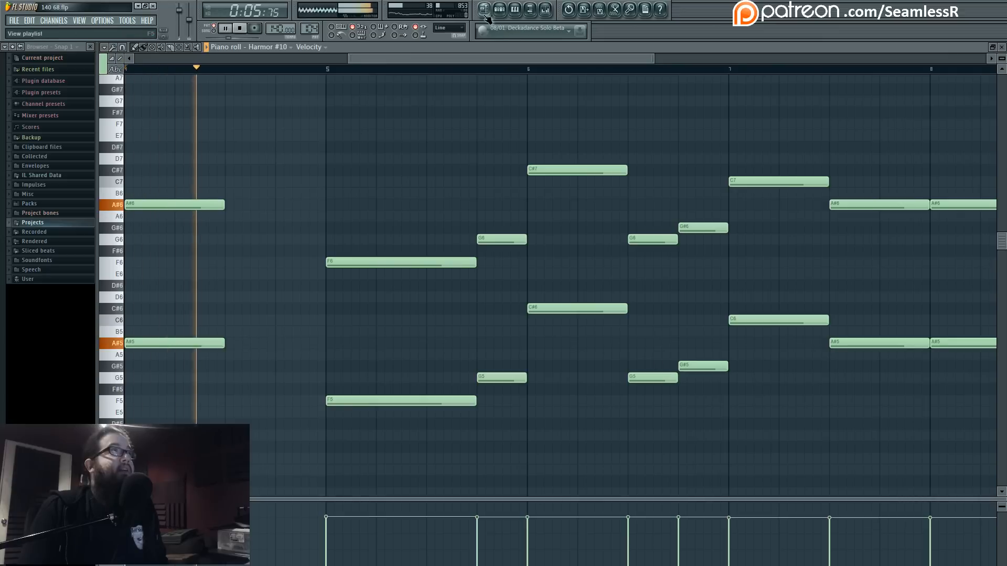
pyautogui.press('F7')
pyautogui.doubleClick(535, 147)
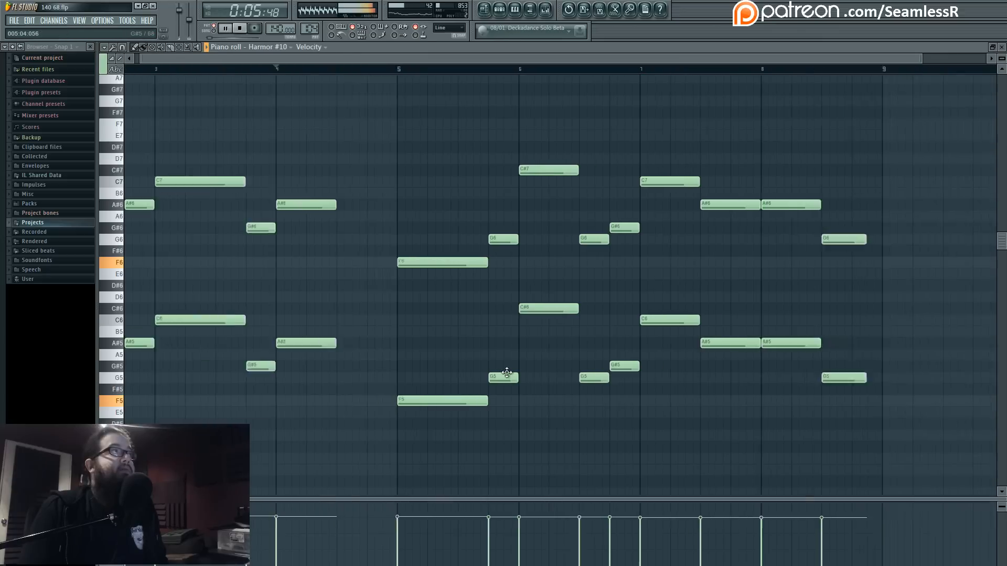
pyautogui.click(485, 14)
# Listen to the arrangement from bar 33 to about bar 35.
pyautogui.press('space')
pyautogui.press('space')
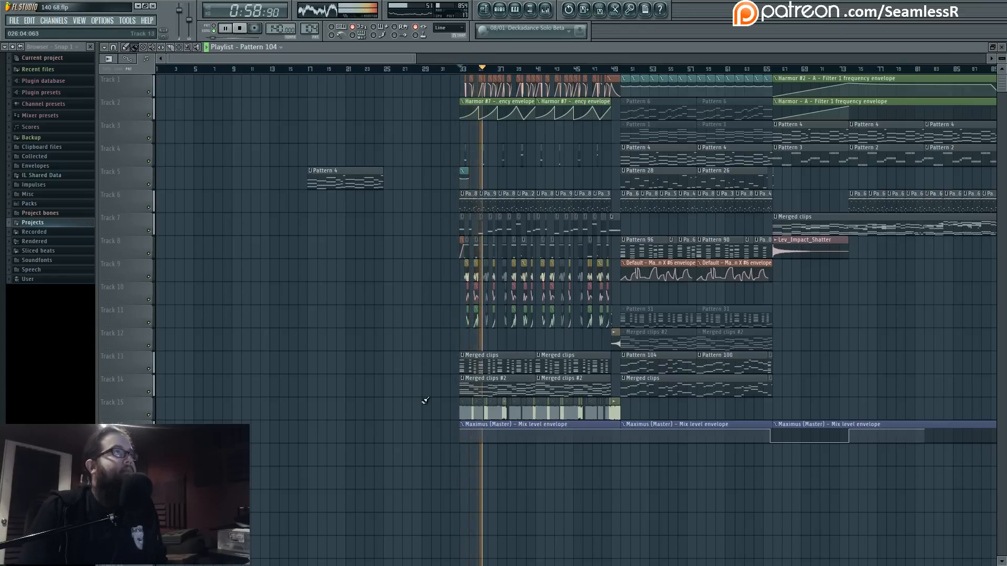
pyautogui.press('space')
# Place a copy of Pattern 104 at about bar 119 on track 14, below Merged clips #17.
pyautogui.hscroll(10, 568, 72)
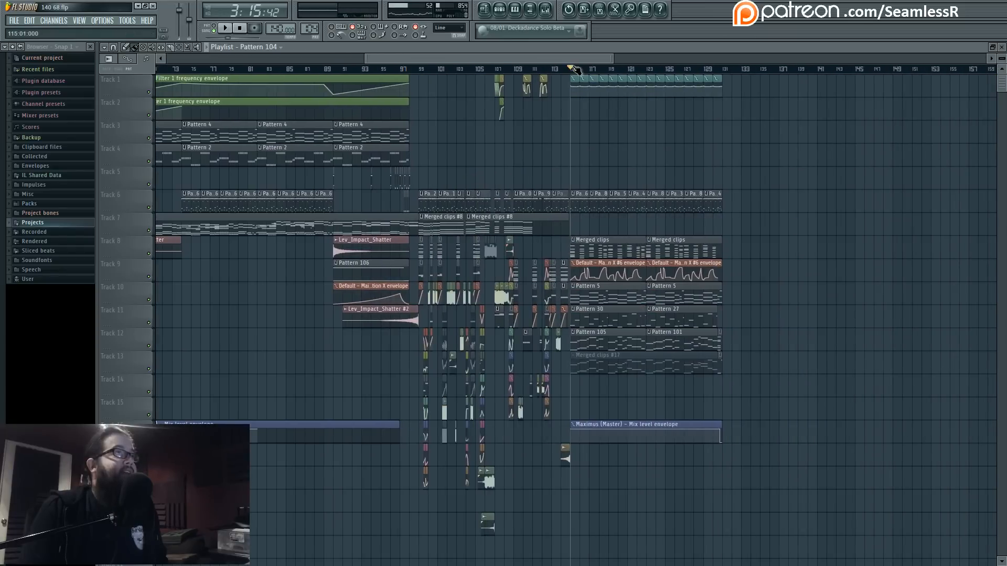
pyautogui.click(610, 376)
pyautogui.click(603, 389)
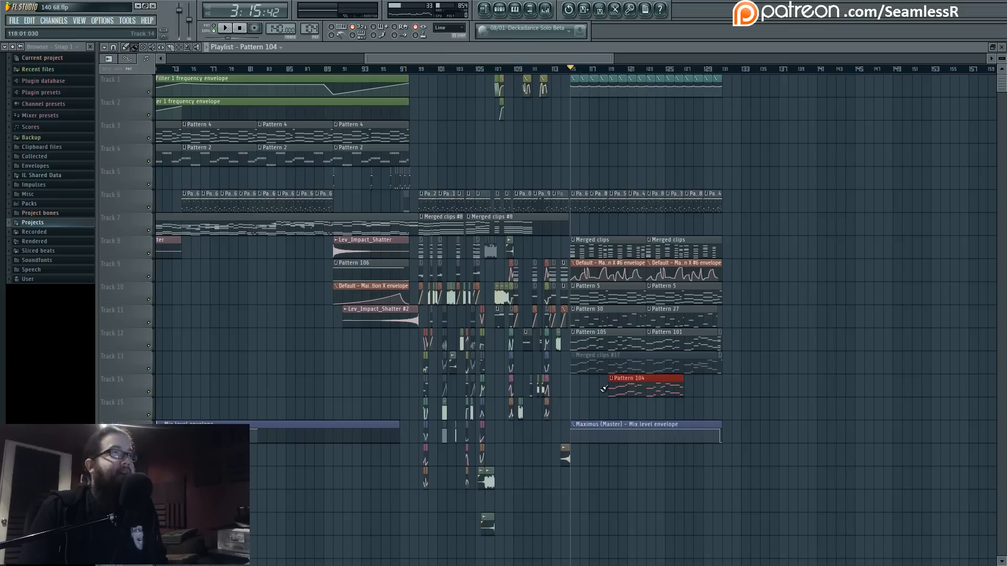
# Open Merged clips #17 from track 13 in the piano roll and examine its melody across all 16 bars.
pyautogui.doubleClick(607, 357)
pyautogui.scroll(-4, 125, 337)
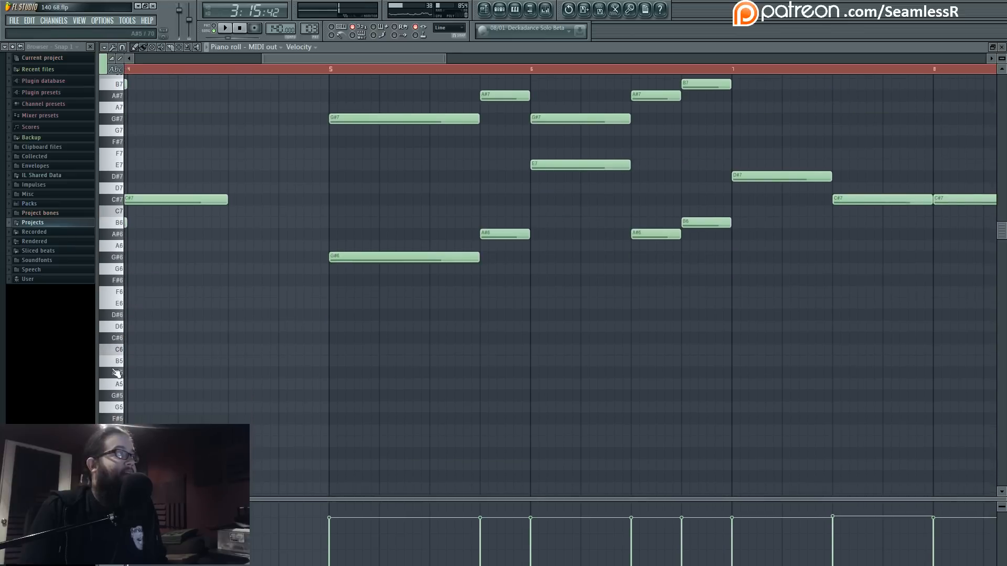
pyautogui.scroll(-3, 125, 419)
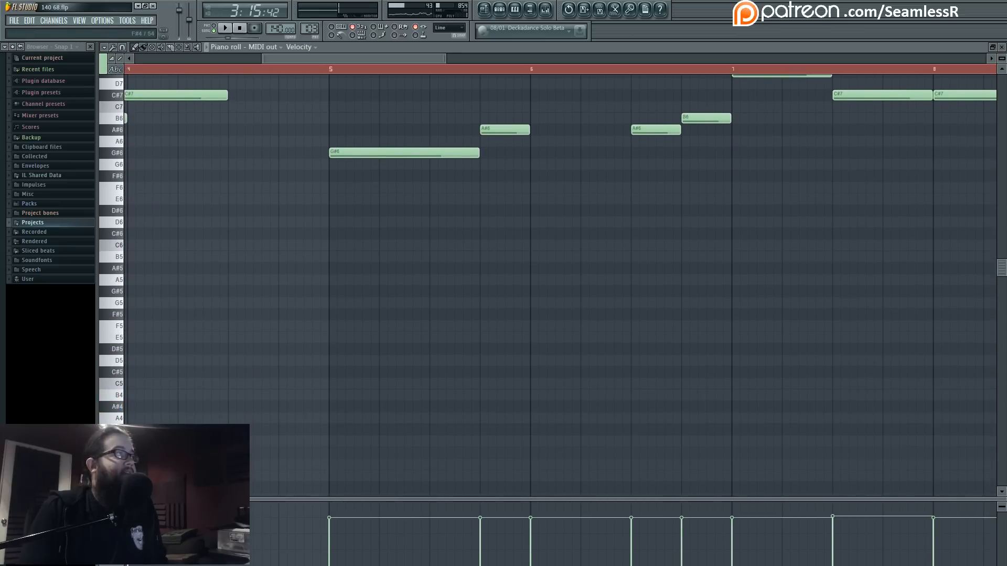
pyautogui.scroll(5, 123, 106)
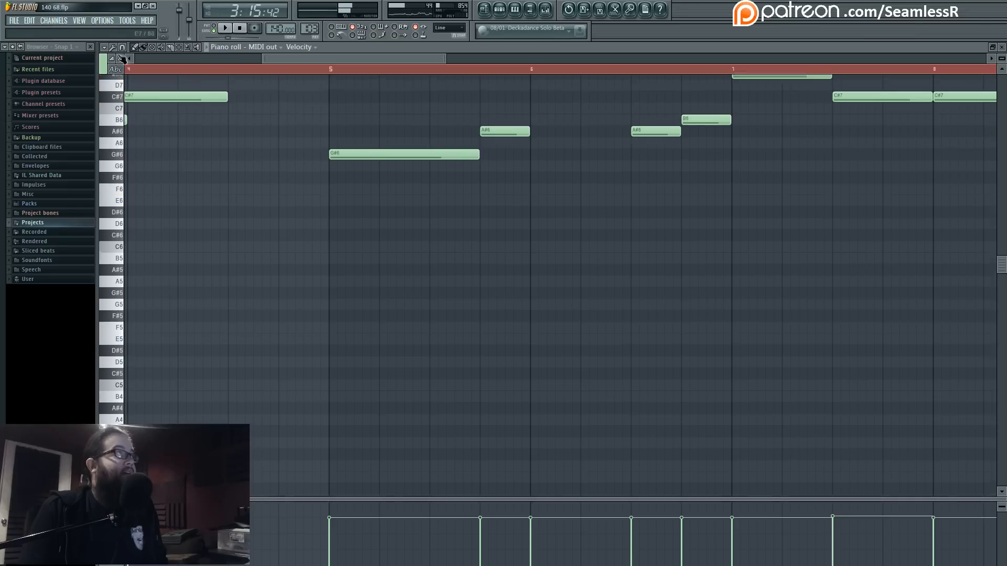
pyautogui.hscroll(-4, 496, 279)
pyautogui.keyDown('ctrl'); pyautogui.scroll(-5, 496, 279); pyautogui.keyUp('ctrl')
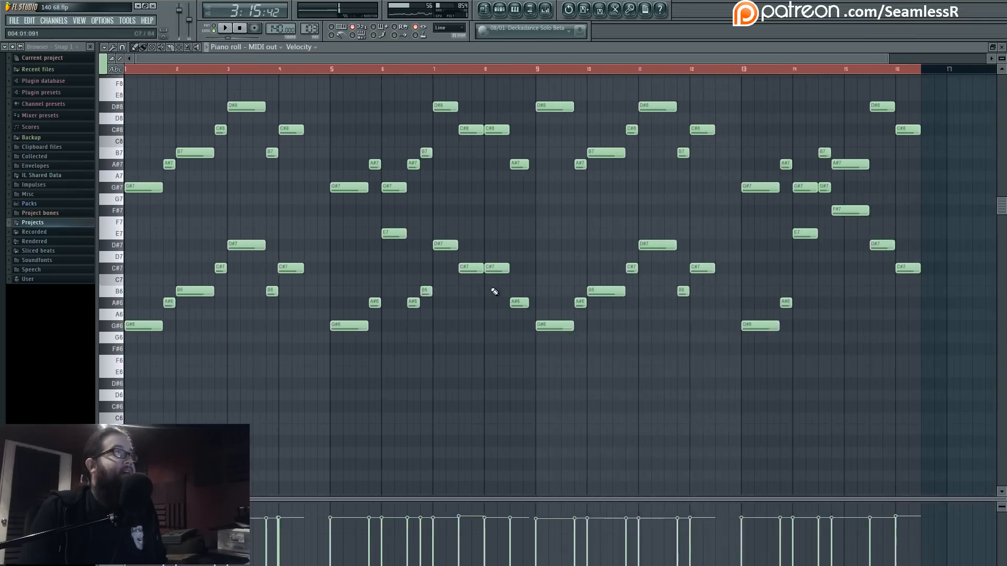
pyautogui.scroll(2, 490, 299)
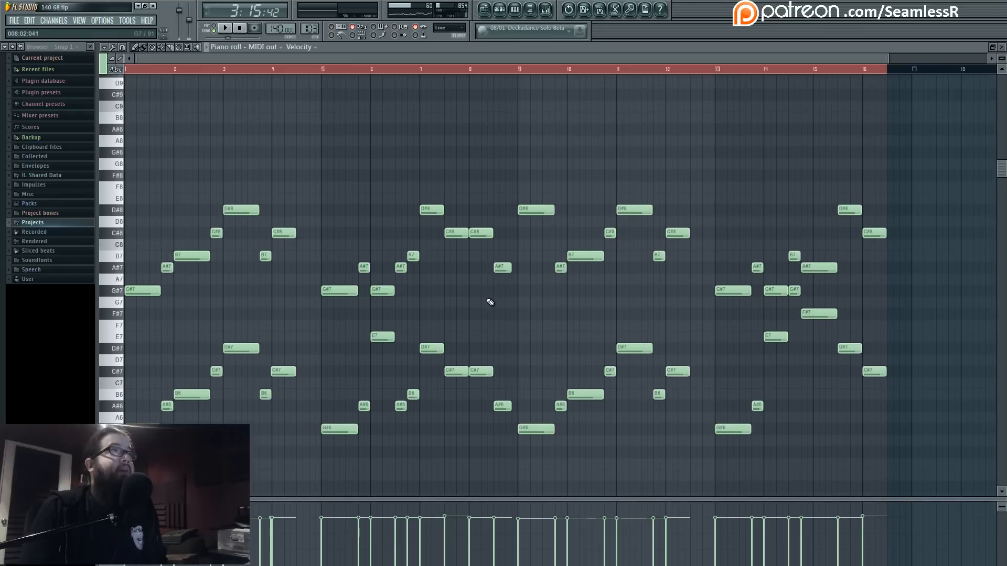
pyautogui.click(546, 11)
pyautogui.click(546, 10)
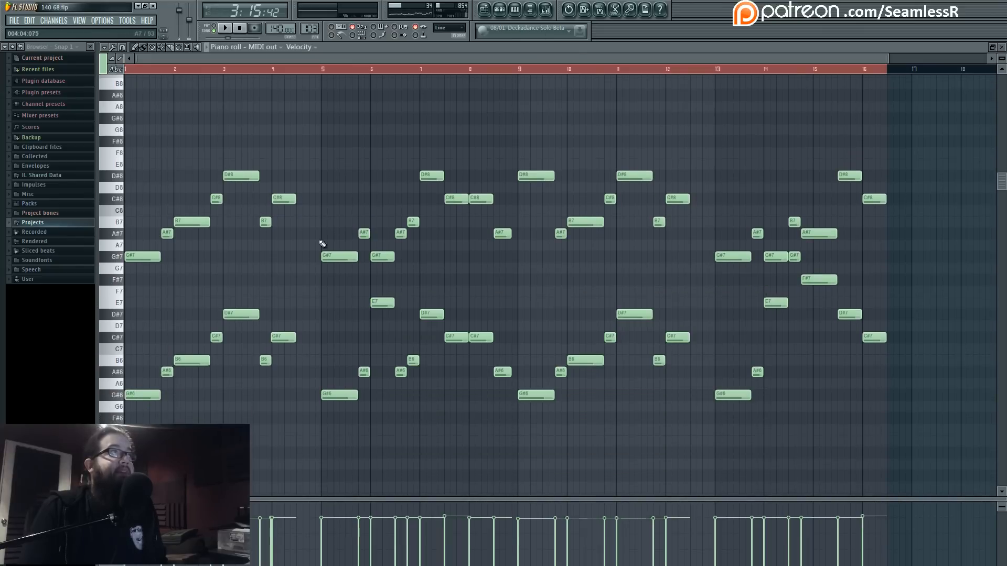
# Return to the playlist and play the arrangement from bar 17, briefly checking the step sequencer.
pyautogui.press('F5')
pyautogui.hscroll(-15, 366, 361)
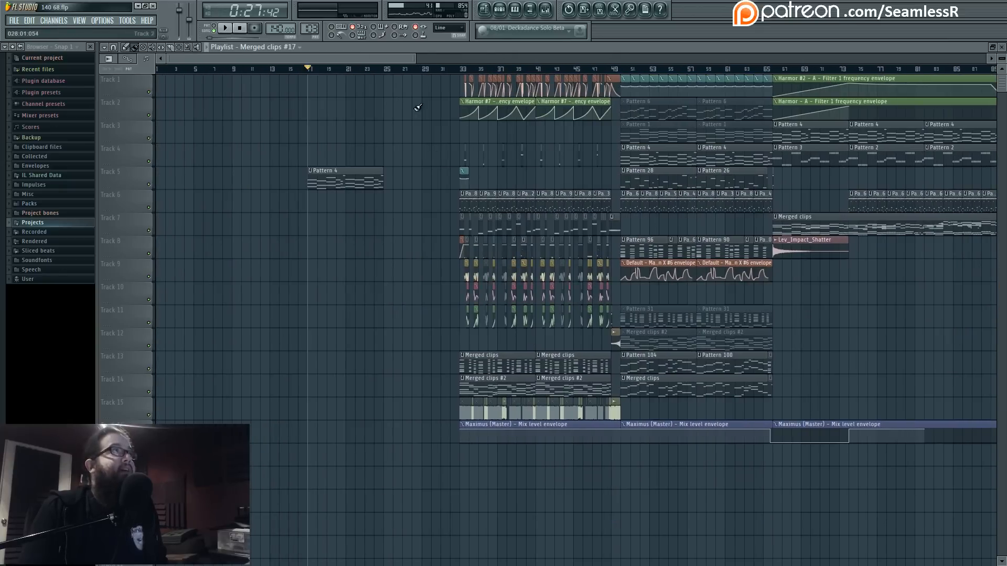
pyautogui.press('space')
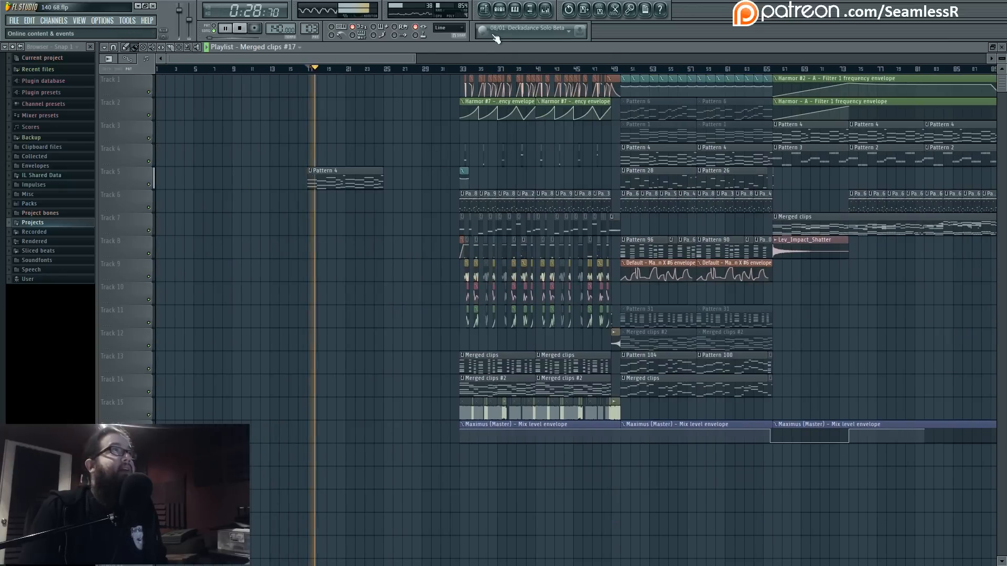
pyautogui.click(499, 10)
pyautogui.click(500, 9)
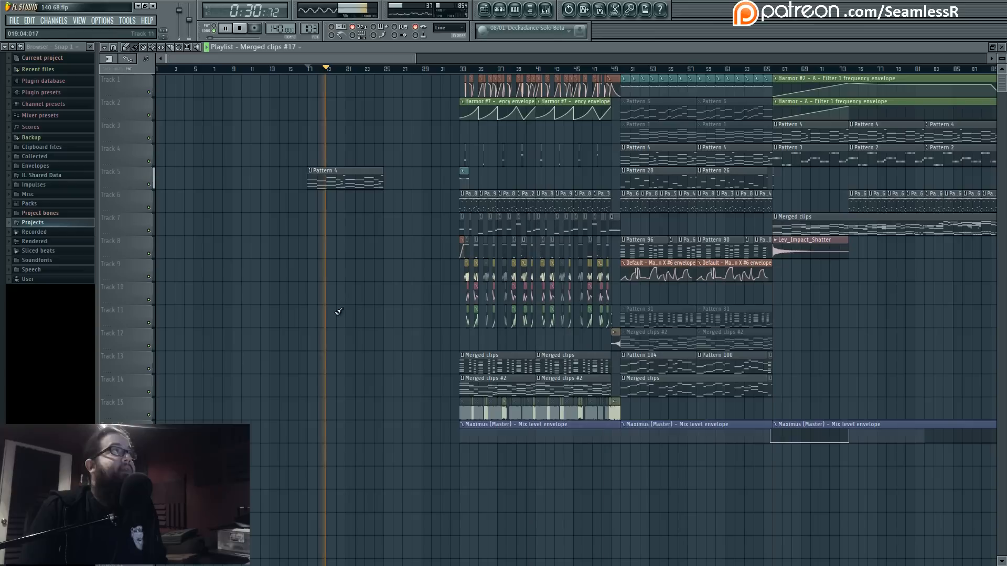
# Pick Pattern 4 and place copies at bars 1, 9 and 25 on track 5, filling the intro up to bar 33.
pyautogui.click(342, 179)
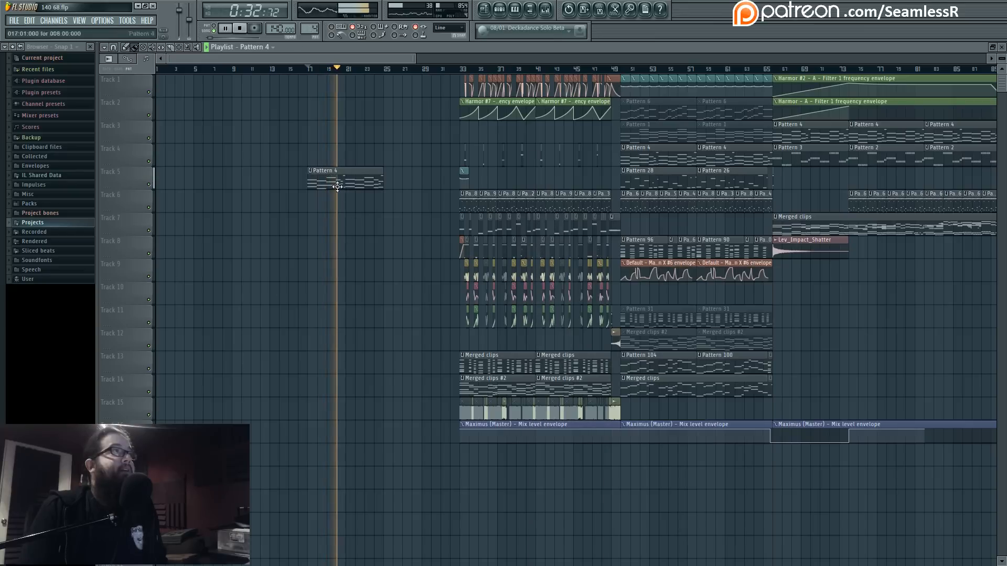
pyautogui.moveTo(168, 174)
pyautogui.mouseDown()
pyautogui.moveTo(269, 180)
pyautogui.moveTo(393, 231)
pyautogui.mouseUp()
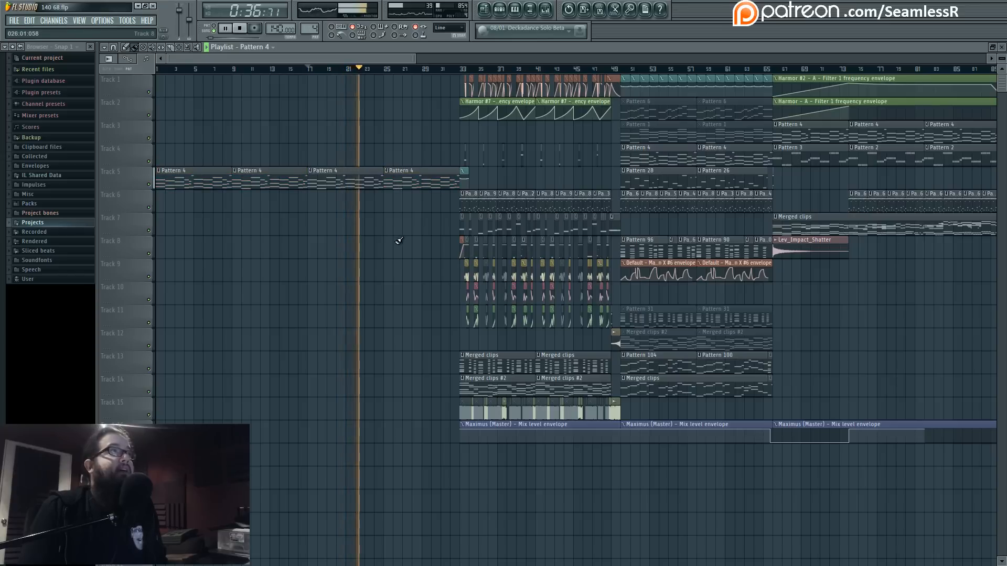
# Replace the Pattern 4 clip from bar 25 to 33 on track 5 with repeated one-bar copies and play from bar 25.
pyautogui.press('space')
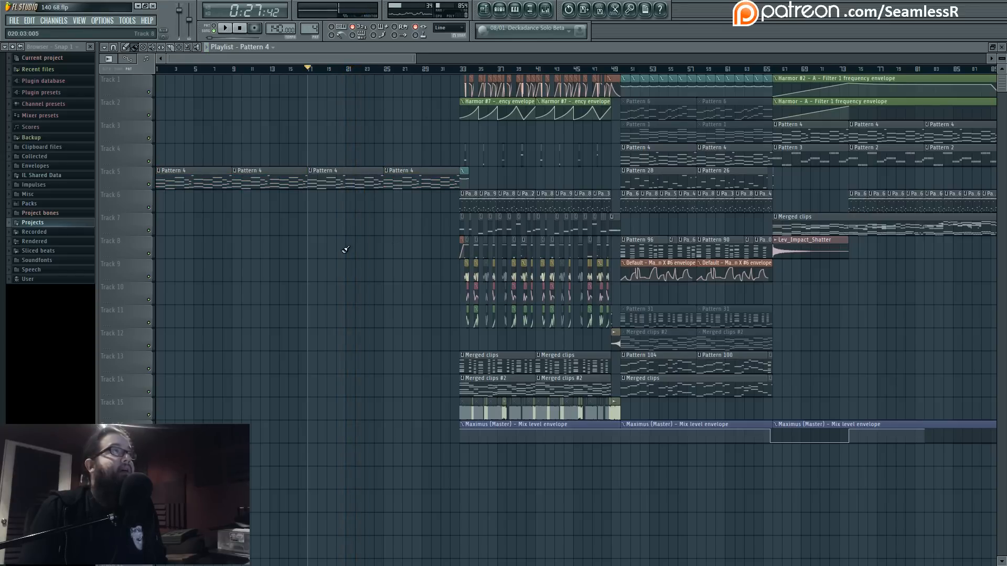
pyautogui.scroll(3, 345, 249)
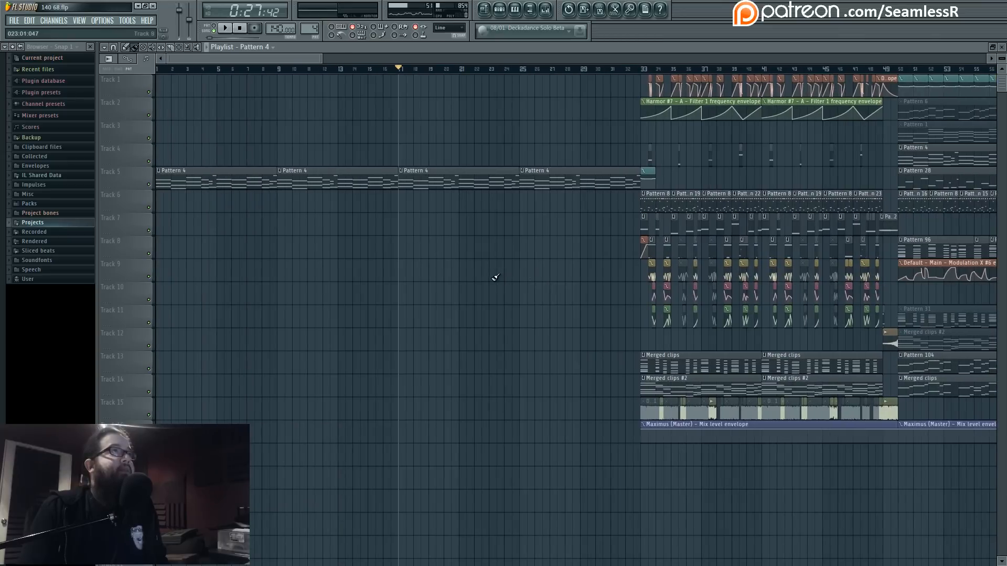
pyautogui.press('space')
pyautogui.moveTo(475, 71); pyautogui.dragTo(407, 73)
pyautogui.press('space')
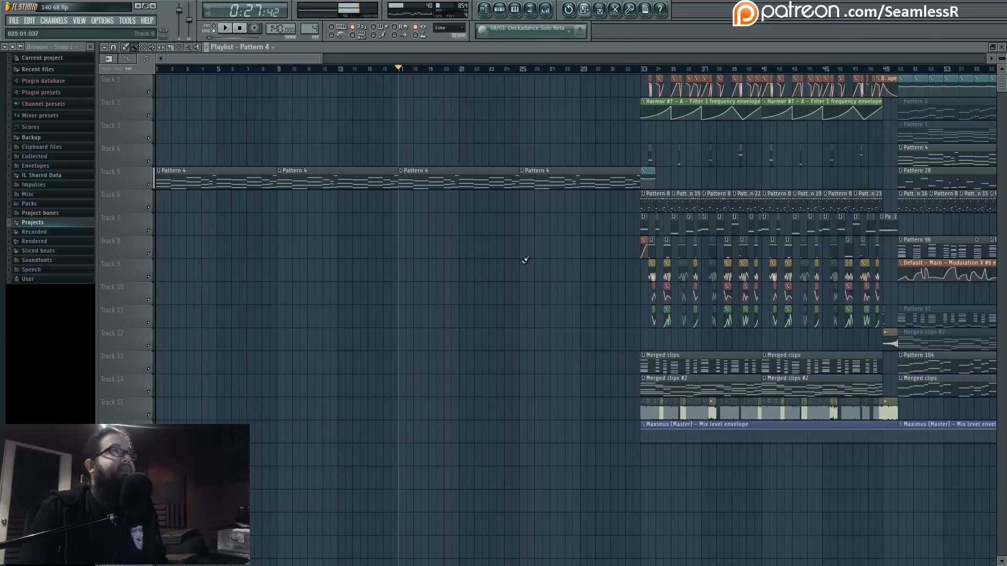
pyautogui.moveTo(637, 176); pyautogui.dragTo(548, 178)
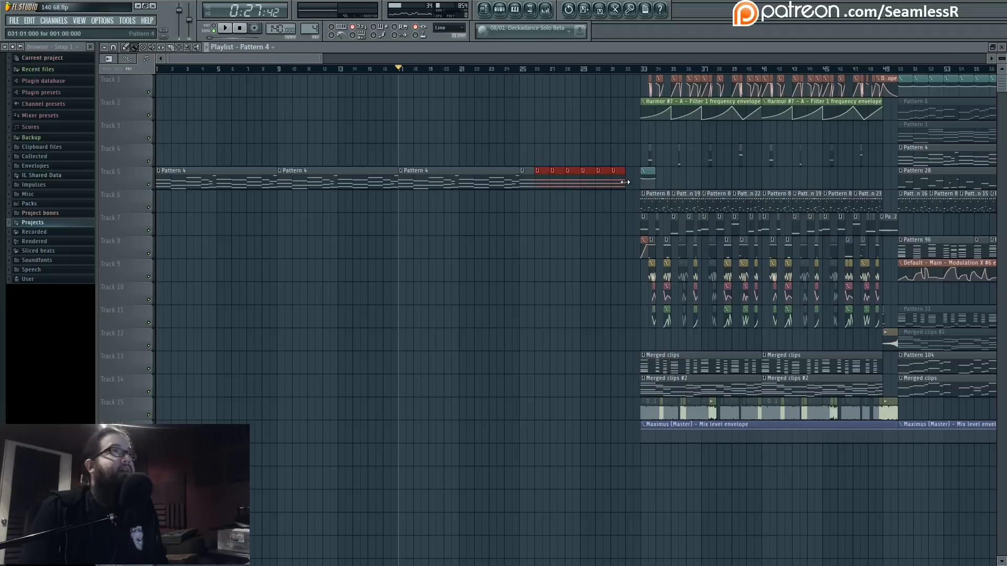
pyautogui.click(523, 72)
pyautogui.press('space')
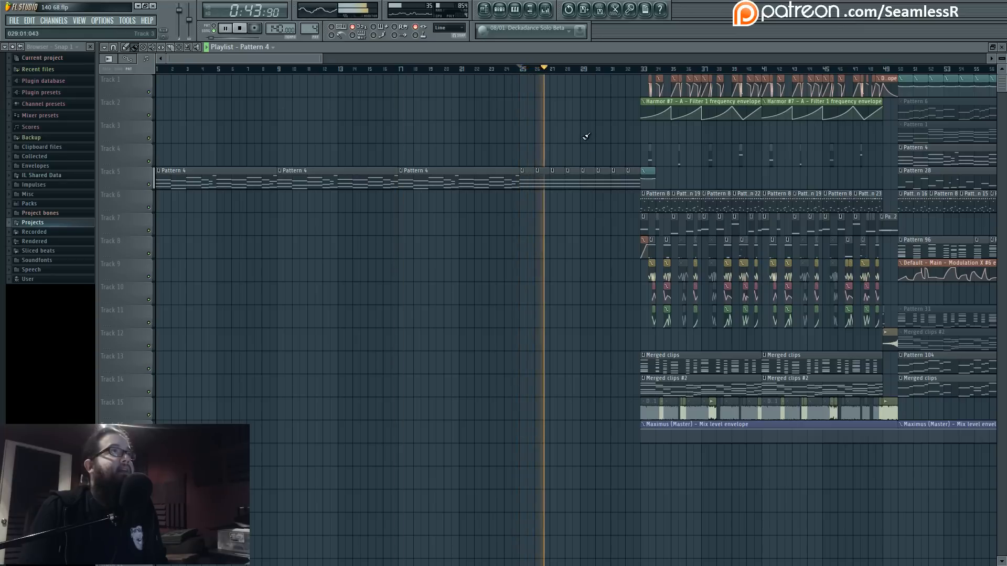
pyautogui.press('space')
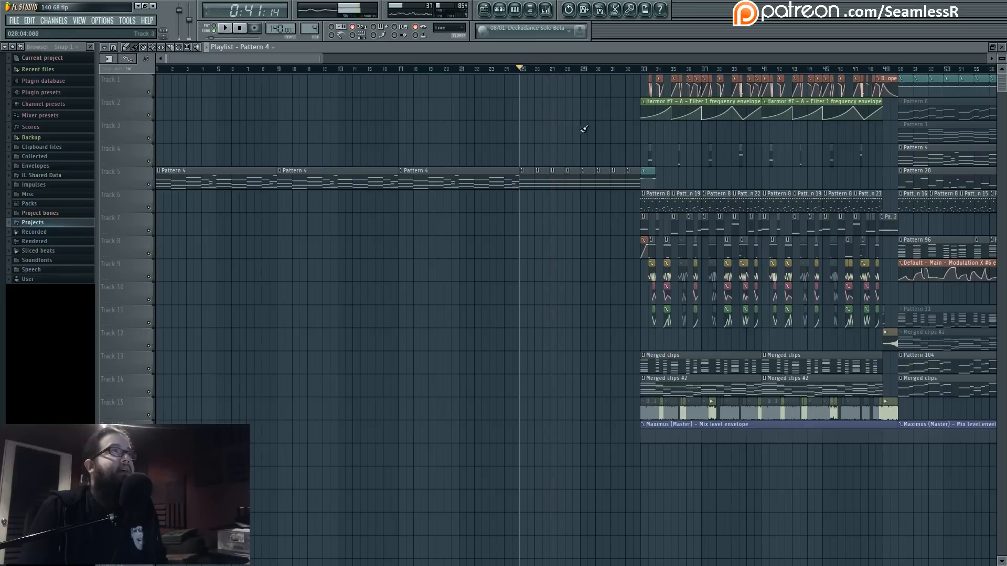
# Add the Lev_Impact_Ignition sample from the Leviathan pack's FX - Impacts folder at bar 1 on track 8.
pyautogui.click(255, 70)
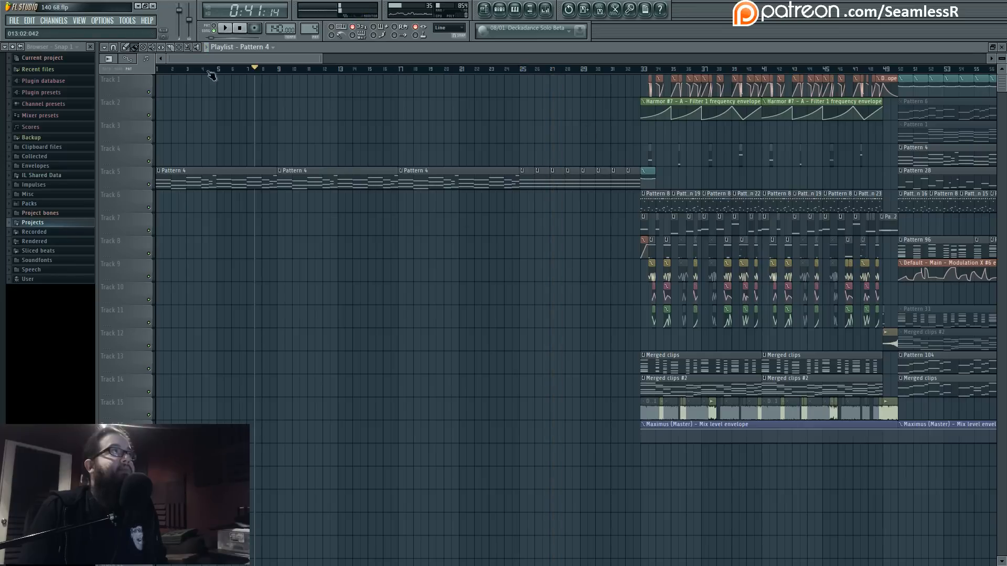
pyautogui.click(68, 205)
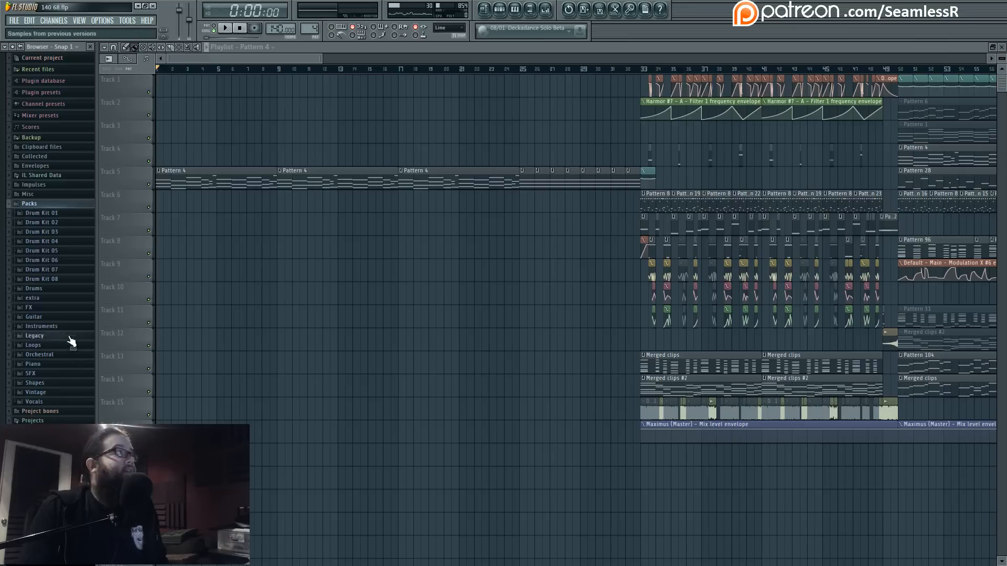
pyautogui.click(68, 298)
pyautogui.click(67, 308)
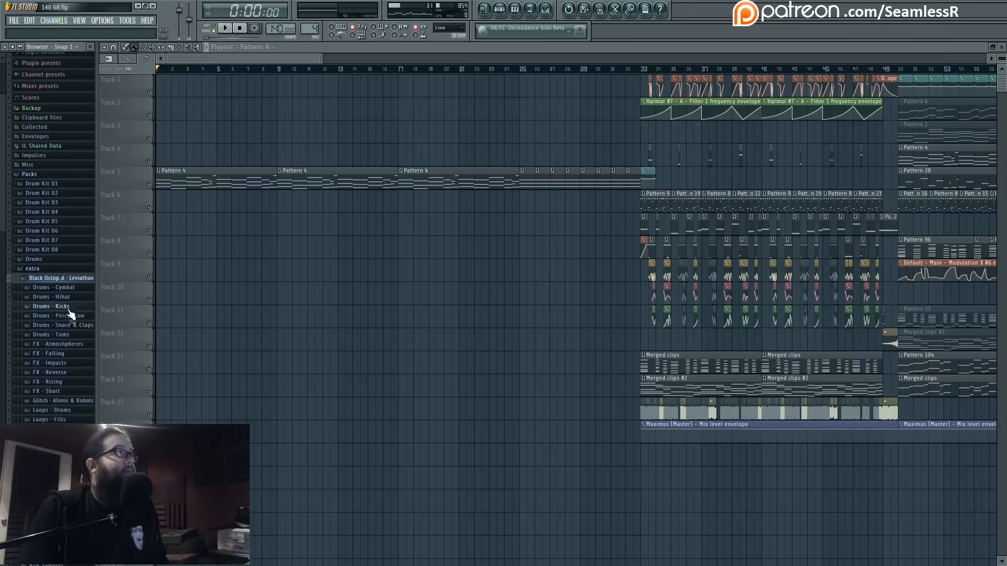
pyautogui.click(74, 367)
pyautogui.click(49, 217)
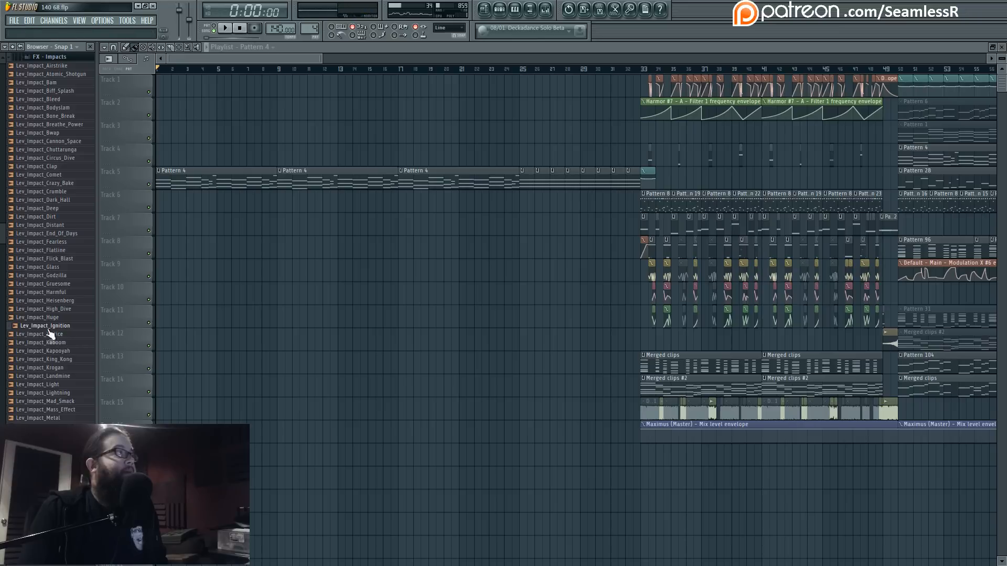
pyautogui.moveTo(235, 273); pyautogui.dragTo(173, 255)
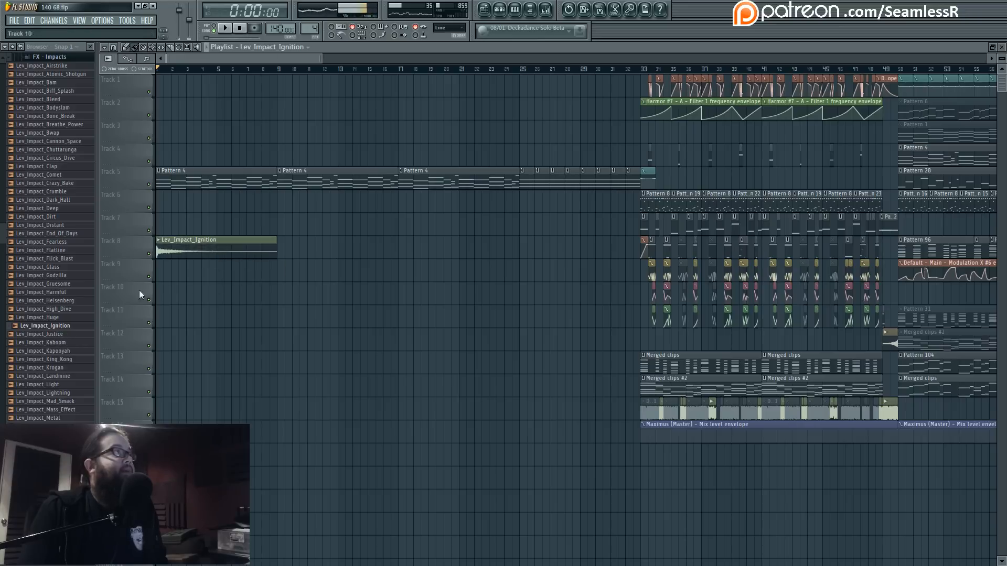
# Place the Lev_Riser_110_16_Noise sample from FX - Rising at bar 17 on track 17 and play its ending into bar 33.
pyautogui.click(80, 56)
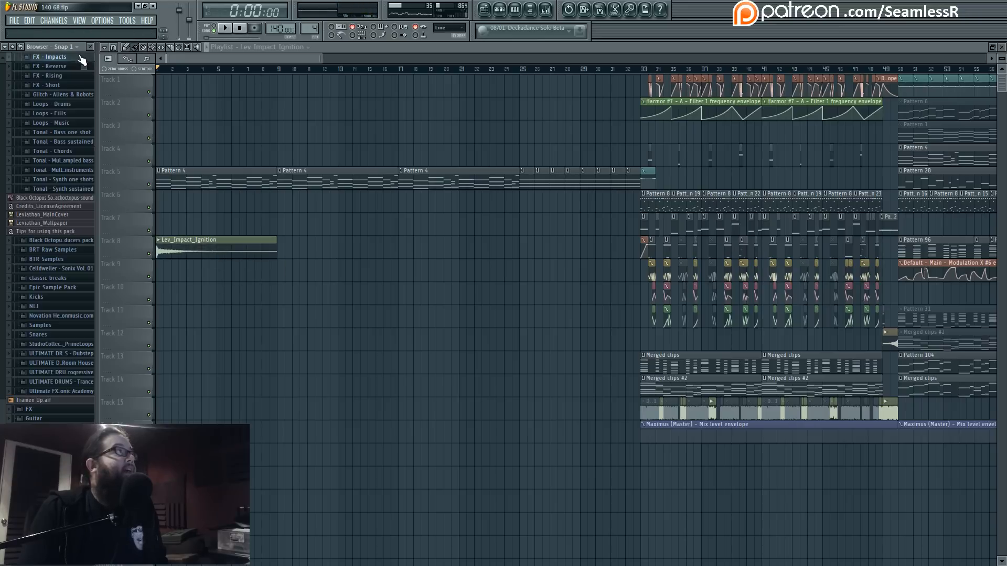
pyautogui.scroll(3, 63, 178)
pyautogui.click(74, 157)
pyautogui.scroll(-1, 74, 189)
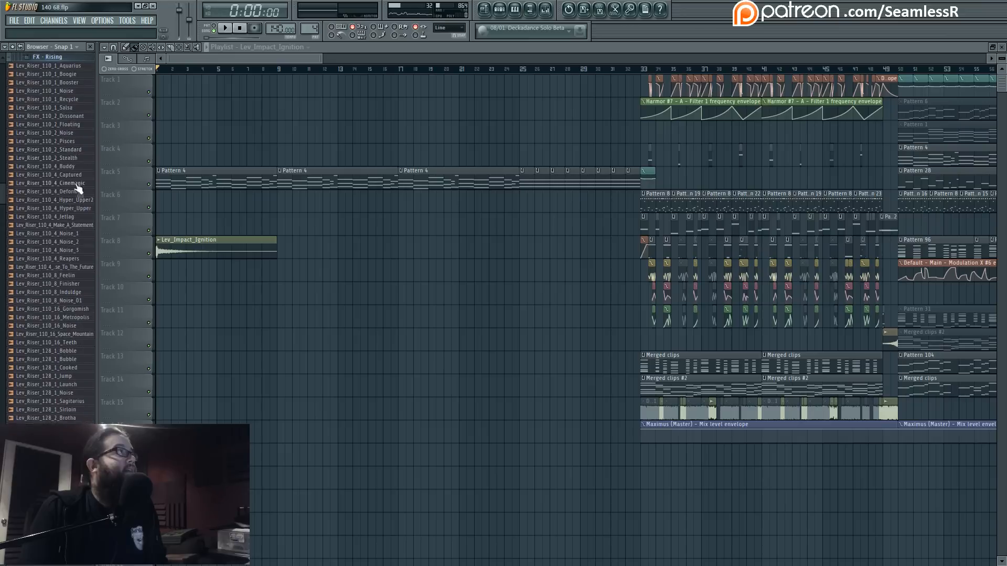
pyautogui.scroll(-4, 70, 313)
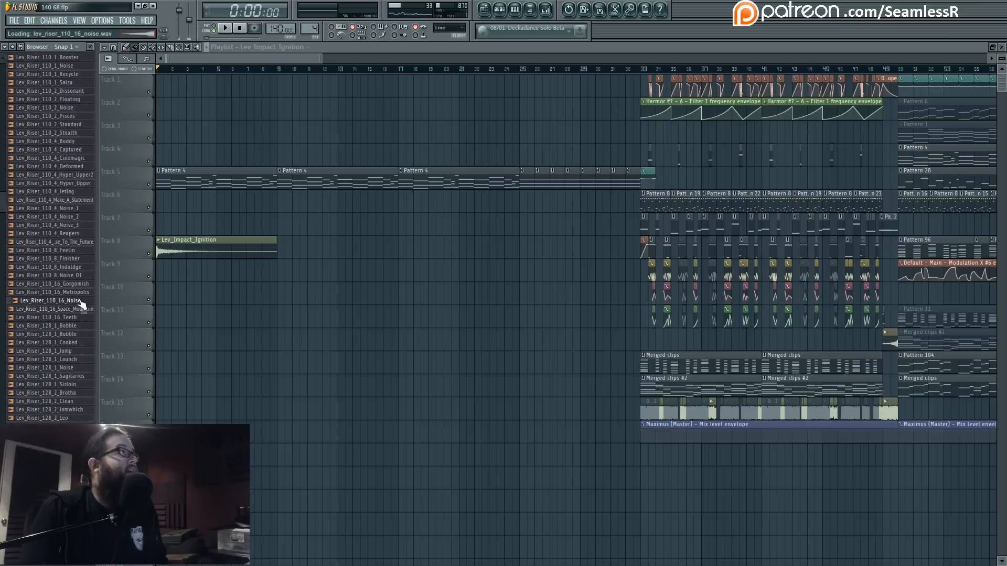
pyautogui.moveTo(415, 469)
pyautogui.mouseDown()
pyautogui.moveTo(367, 455)
pyautogui.moveTo(405, 454)
pyautogui.mouseUp()
pyautogui.press('space')
pyautogui.moveTo(569, 73); pyautogui.dragTo(630, 70)
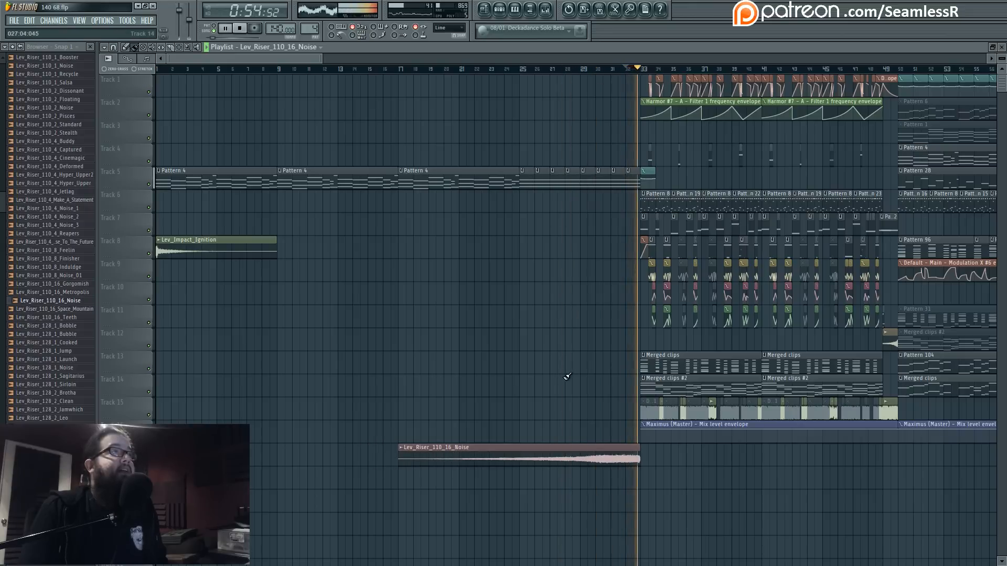
pyautogui.press('space')
# Assign the noise riser's channel to mixer Insert 64 and route that insert to the bus beside drums.
pyautogui.doubleClick(597, 457)
pyautogui.click(589, 155)
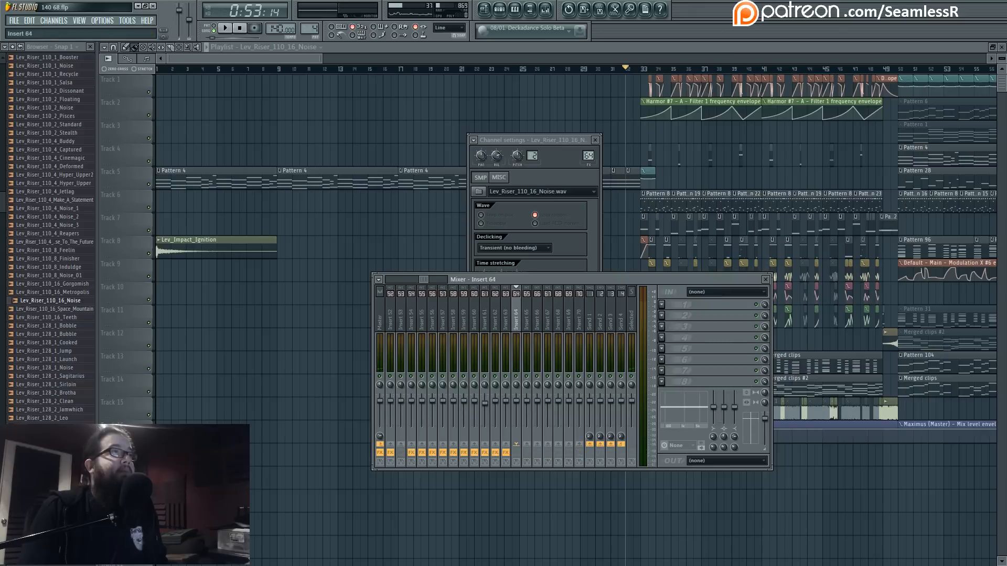
pyautogui.moveTo(422, 282); pyautogui.dragTo(396, 284)
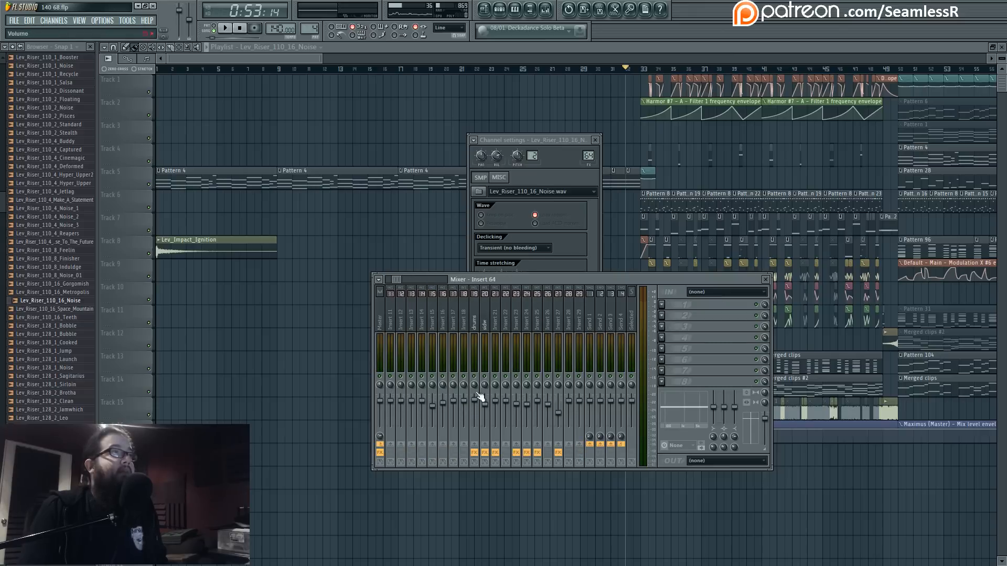
pyautogui.rightClick(487, 447)
pyautogui.click(492, 450)
pyautogui.rightClick(507, 511)
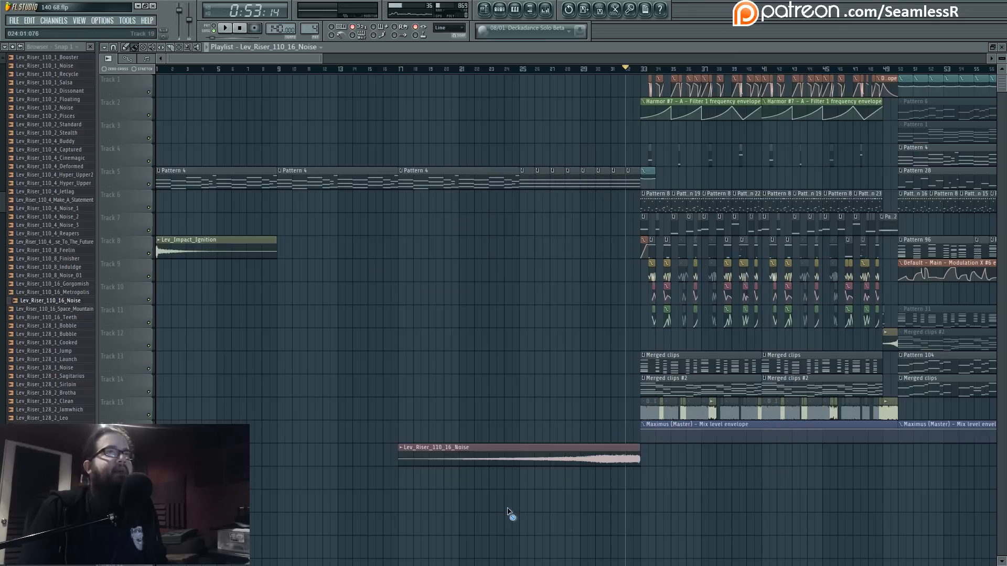
# Play from bar 89 and copy Pattern 106 and its Modulation X envelope to bar 25 on tracks 18 and 19.
pyautogui.moveTo(907, 489); pyautogui.dragTo(459, 461)
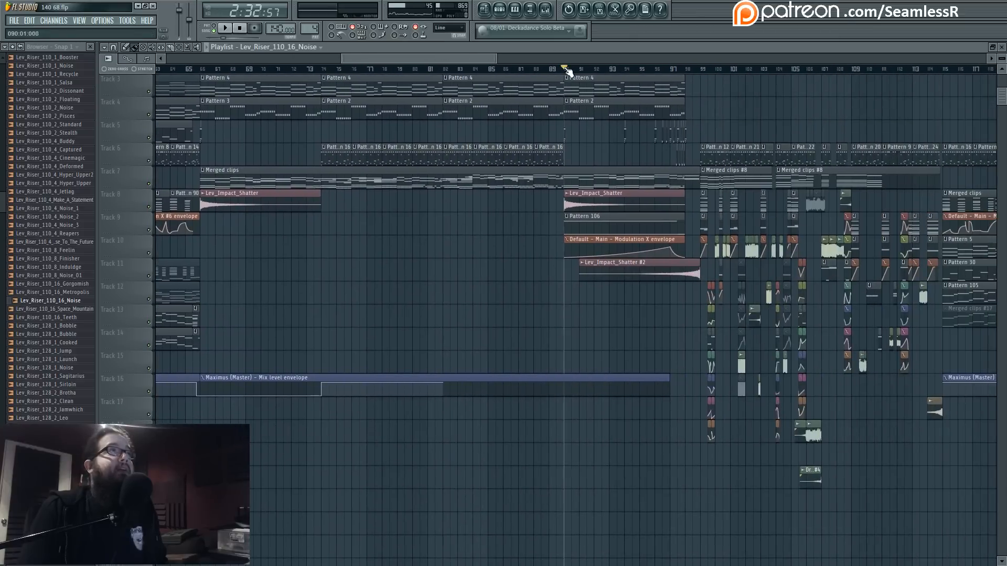
pyautogui.press('space')
pyautogui.moveTo(550, 303)
pyautogui.mouseDown()
pyautogui.moveTo(664, 396)
pyautogui.moveTo(603, 355)
pyautogui.mouseUp()
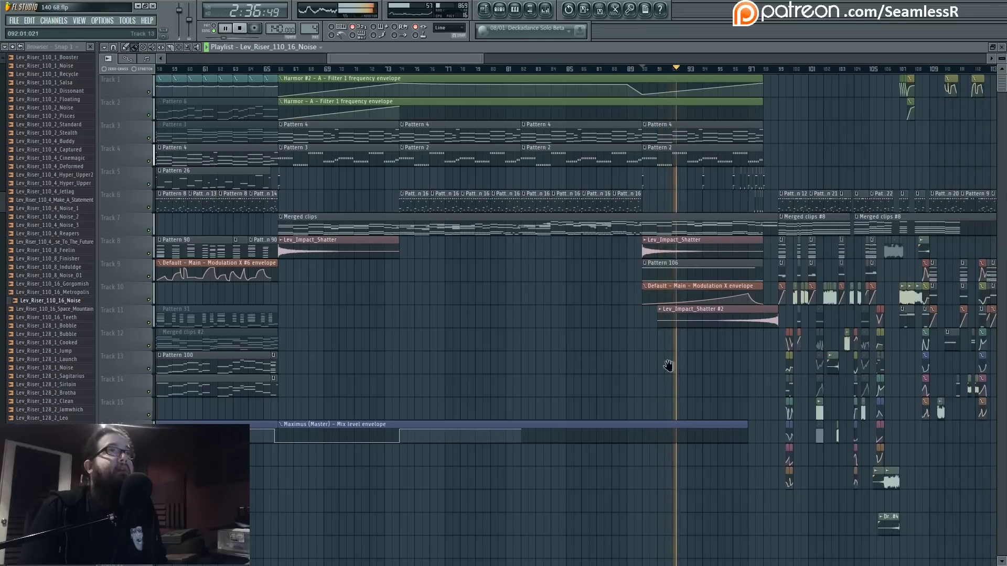
pyautogui.moveTo(668, 365); pyautogui.dragTo(553, 325)
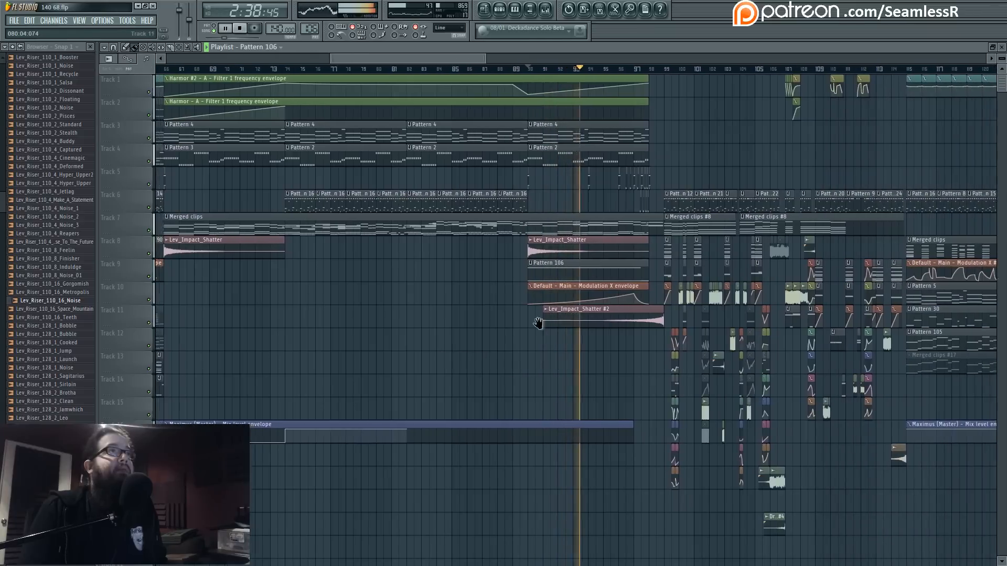
pyautogui.scroll(-4, 539, 323)
pyautogui.click(366, 484)
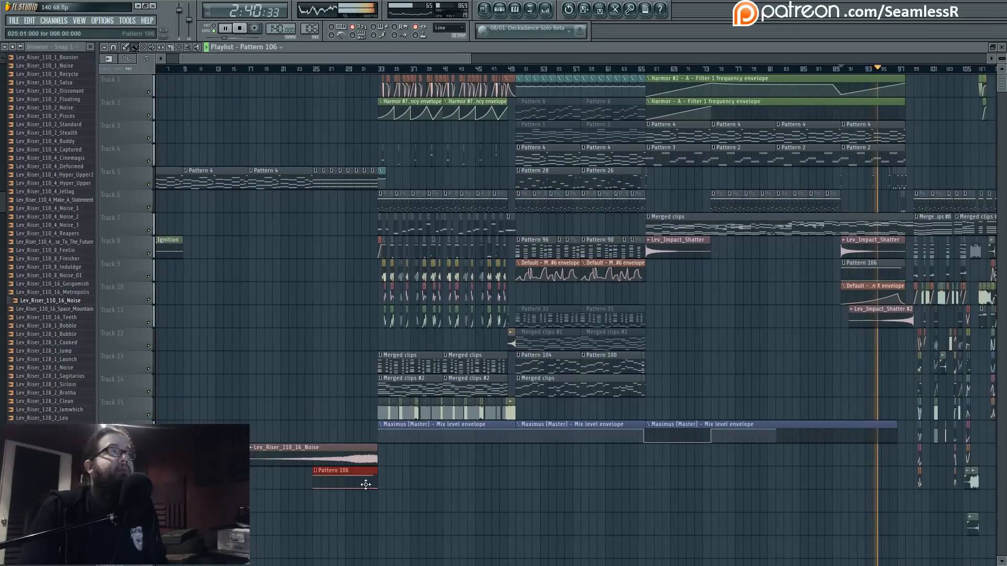
pyautogui.click(274, 501)
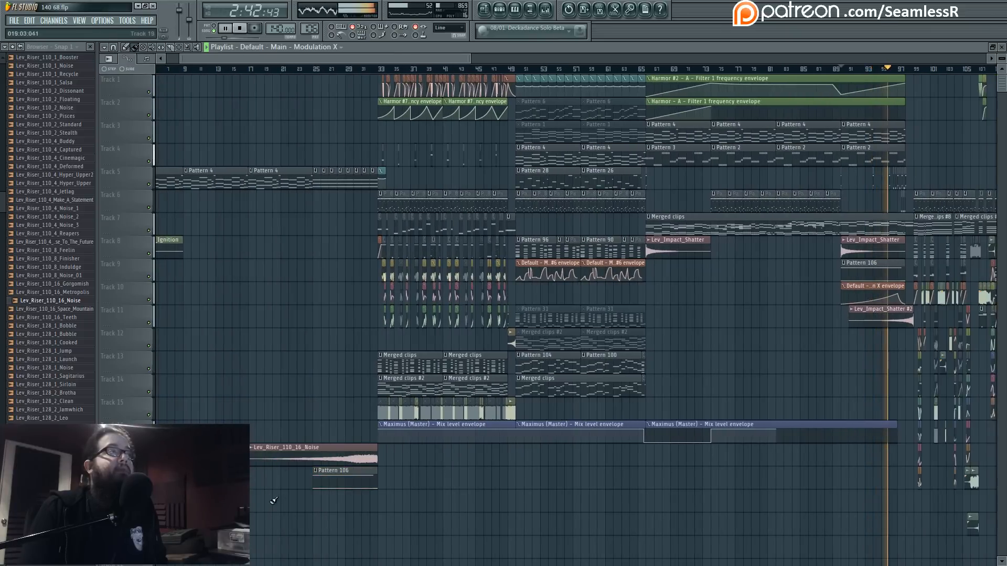
pyautogui.click(330, 501)
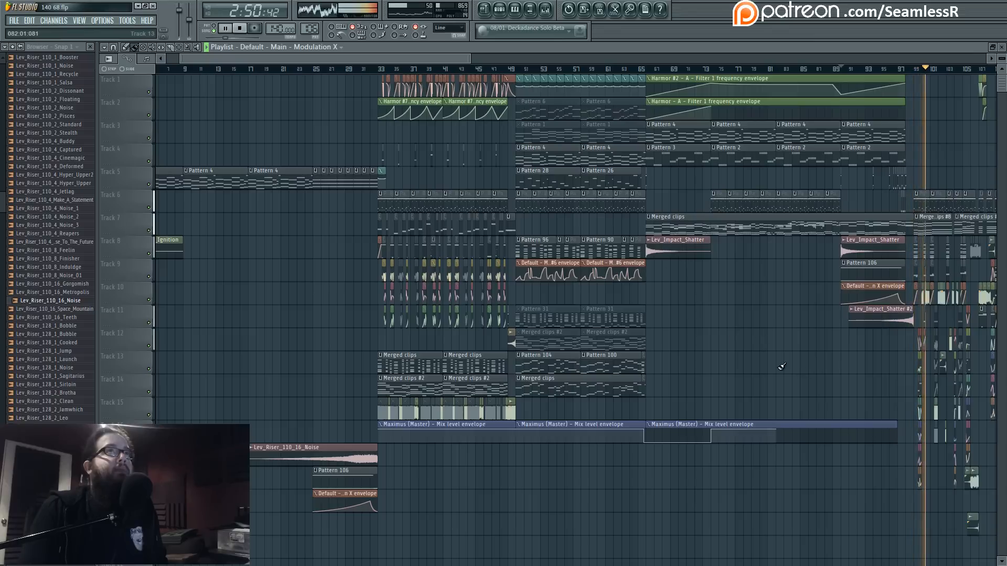
# Open Pattern 106 in the piano roll to examine its notes and return to the playlist.
pyautogui.doubleClick(884, 278)
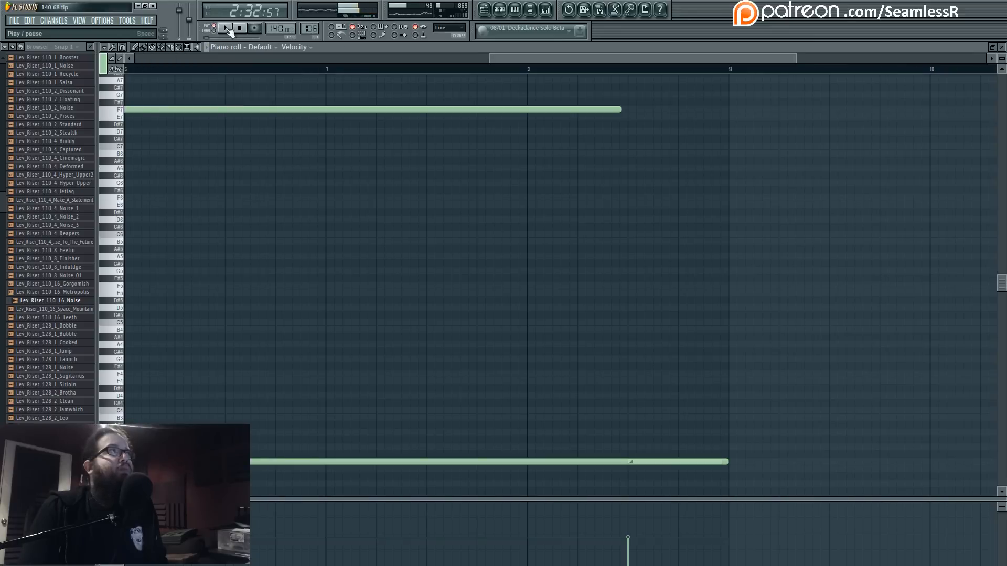
pyautogui.click(502, 9)
pyautogui.click(485, 8)
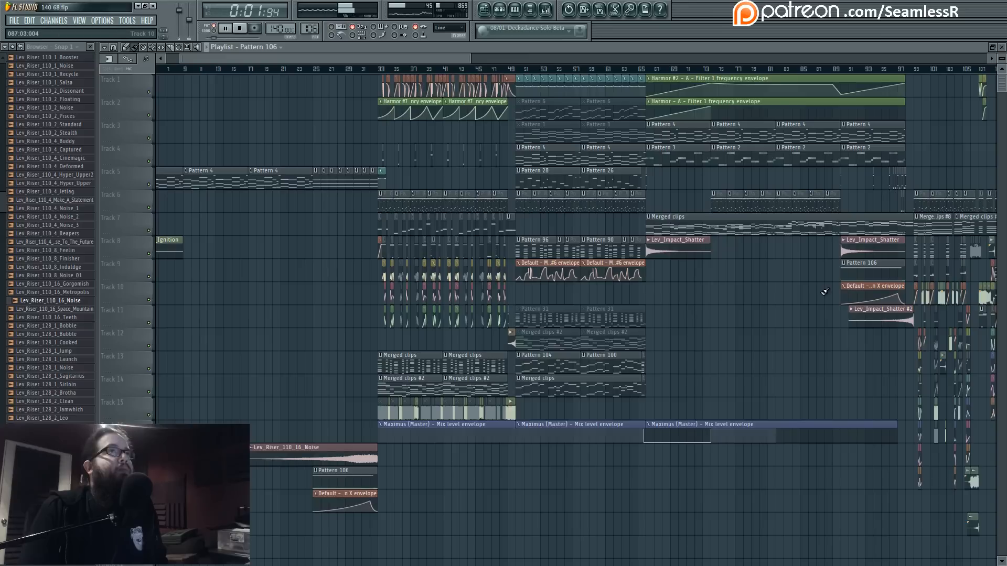
# Make the Modulation X envelope clip at bar 25 on track 19 unique and bend its rising curve to climb later.
pyautogui.moveTo(784, 350); pyautogui.dragTo(377, 336)
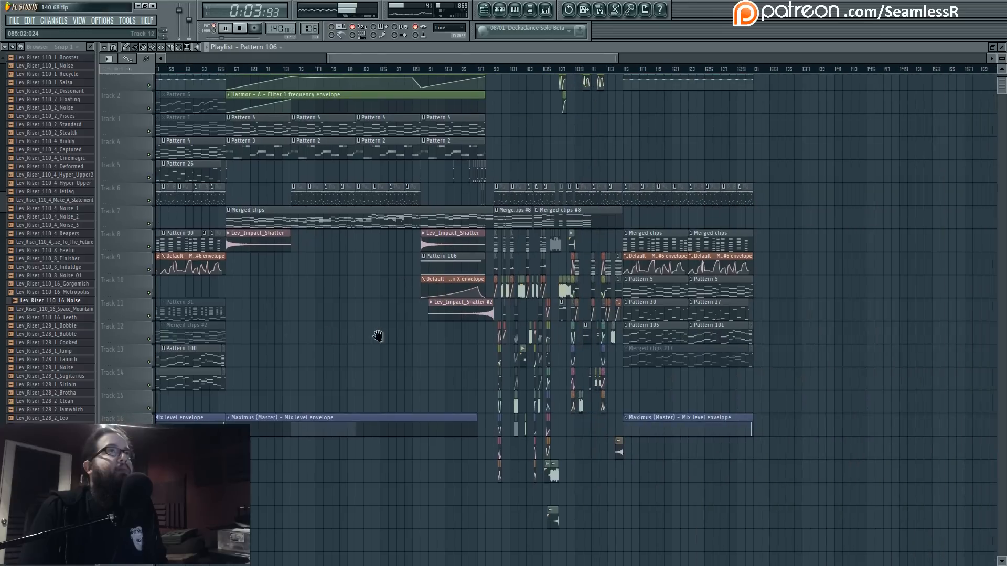
pyautogui.moveTo(480, 336); pyautogui.dragTo(924, 323)
pyautogui.moveTo(285, 475); pyautogui.dragTo(354, 410)
pyautogui.scroll(-3, 308, 434)
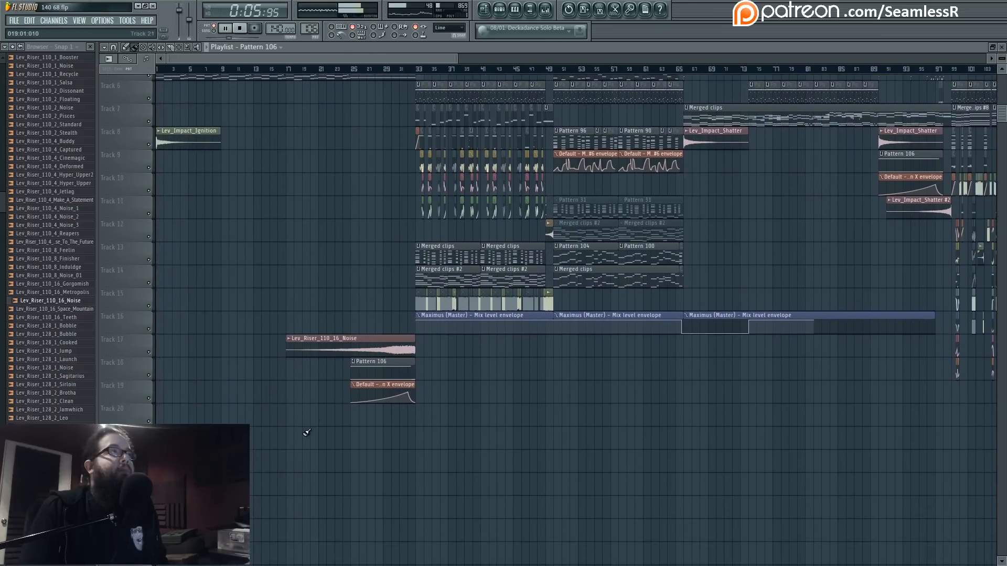
pyautogui.scroll(4, 465, 278)
pyautogui.click(445, 68)
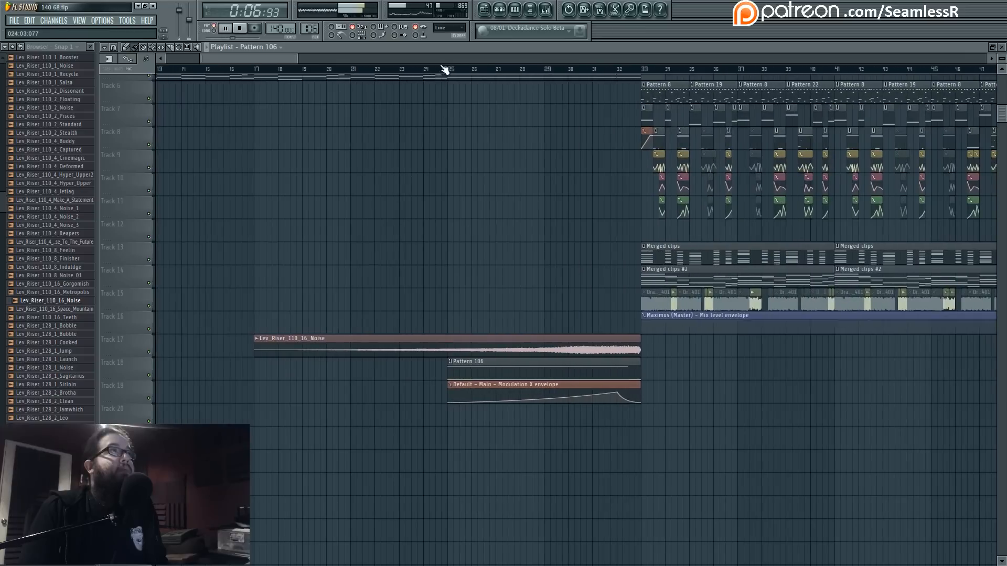
pyautogui.rightClick(450, 391)
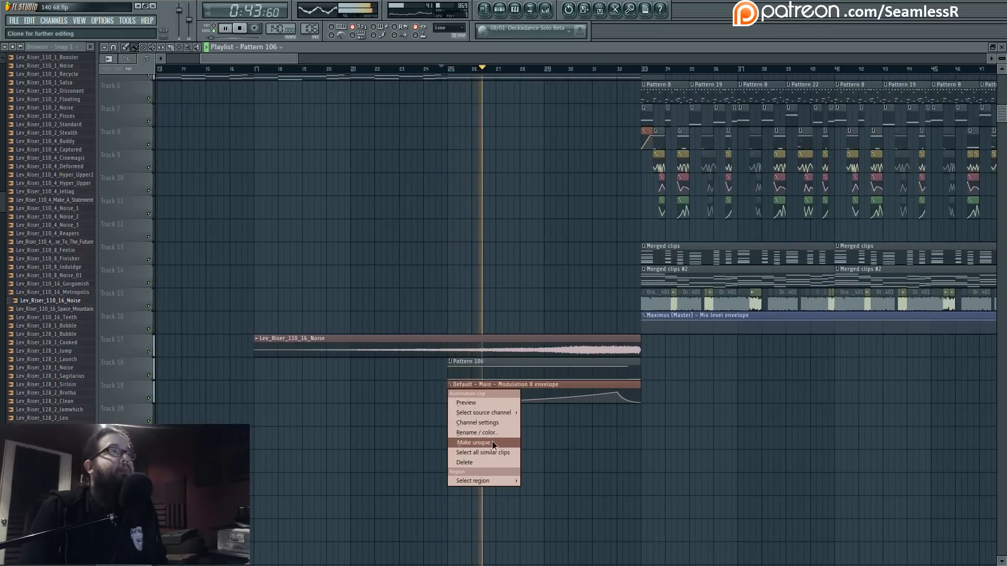
pyautogui.click(492, 441)
pyautogui.moveTo(534, 402); pyautogui.dragTo(534, 397)
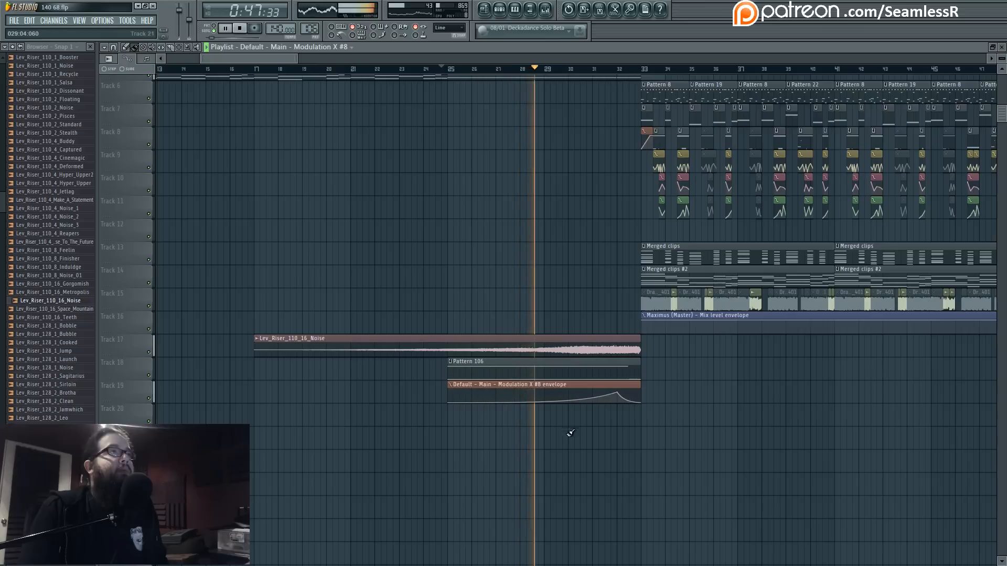
# Listen to the transition into bar 33 and trim the last Pattern 4 clip and the noise riser to end one beat earlier.
pyautogui.scroll(-2, 516, 449)
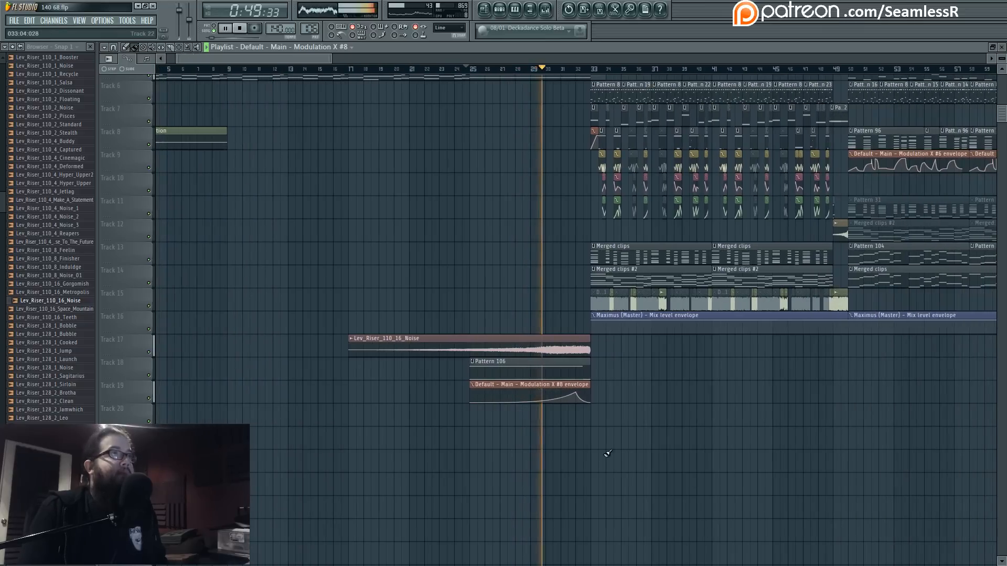
pyautogui.scroll(2, 598, 419)
pyautogui.scroll(2, 577, 419)
pyautogui.scroll(2, 540, 341)
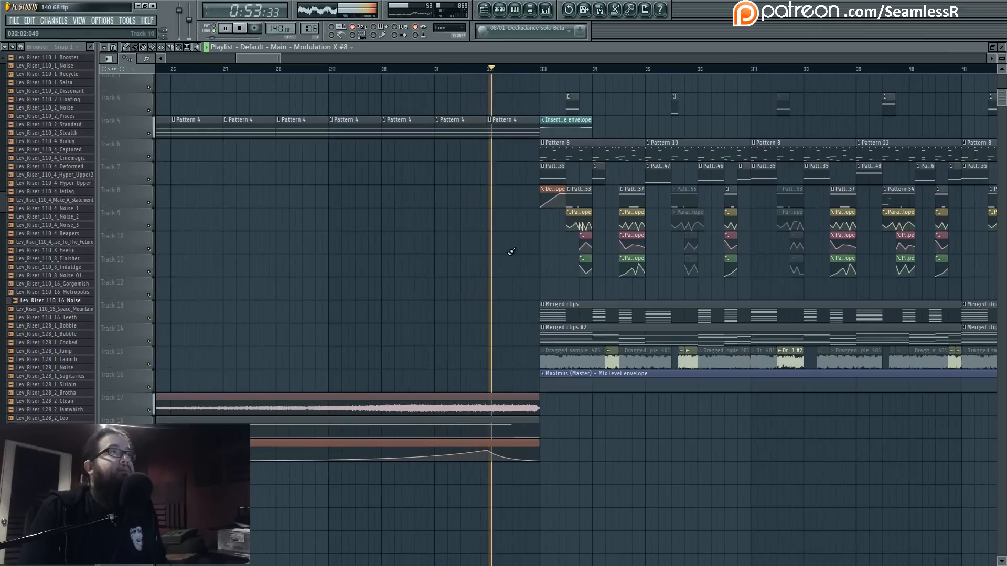
pyautogui.press('space')
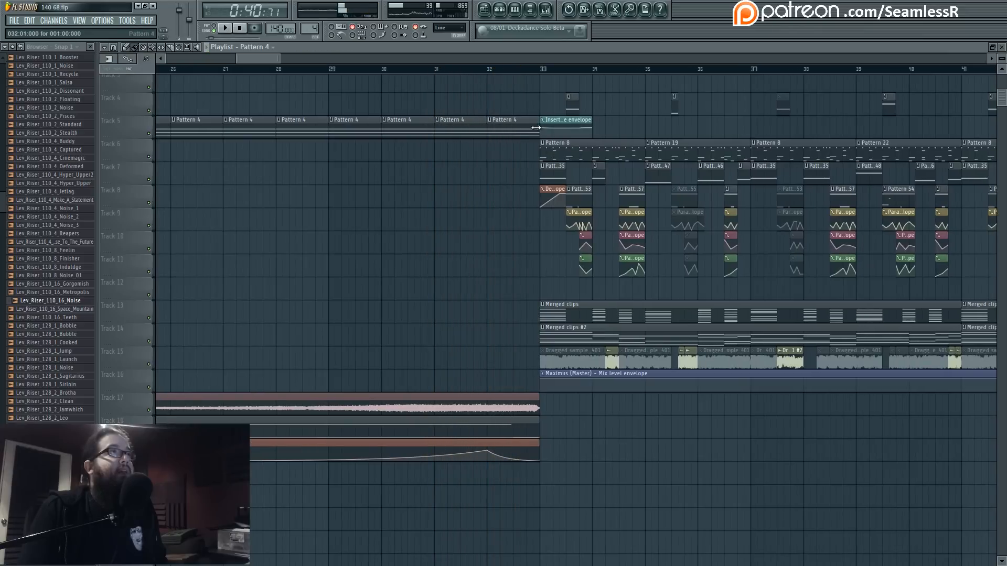
pyautogui.moveTo(540, 401); pyautogui.dragTo(527, 401)
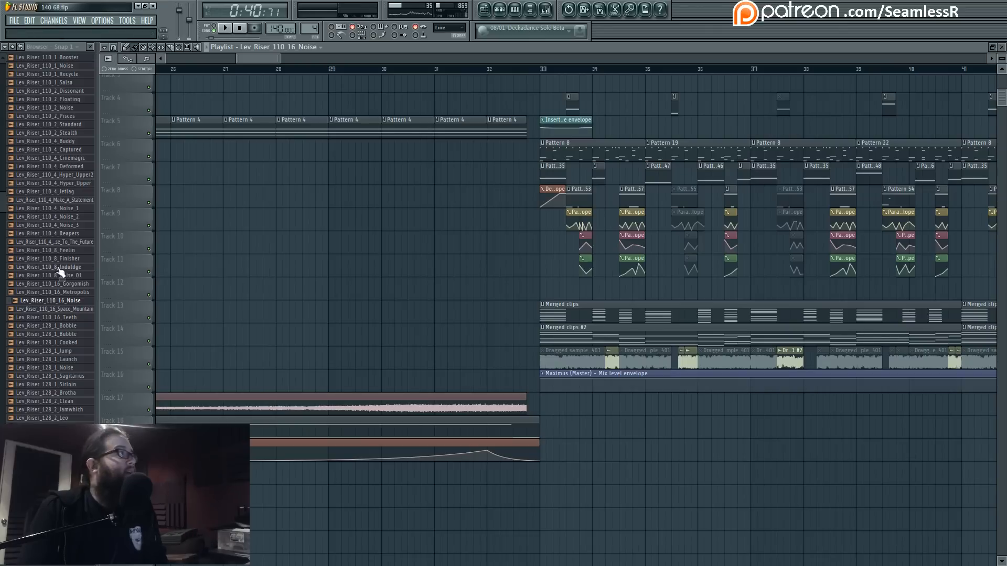
# Collapse the FX - Rising folder and listen to the intro's last bar leading into bar 33.
pyautogui.scroll(15, 61, 270)
pyautogui.click(76, 320)
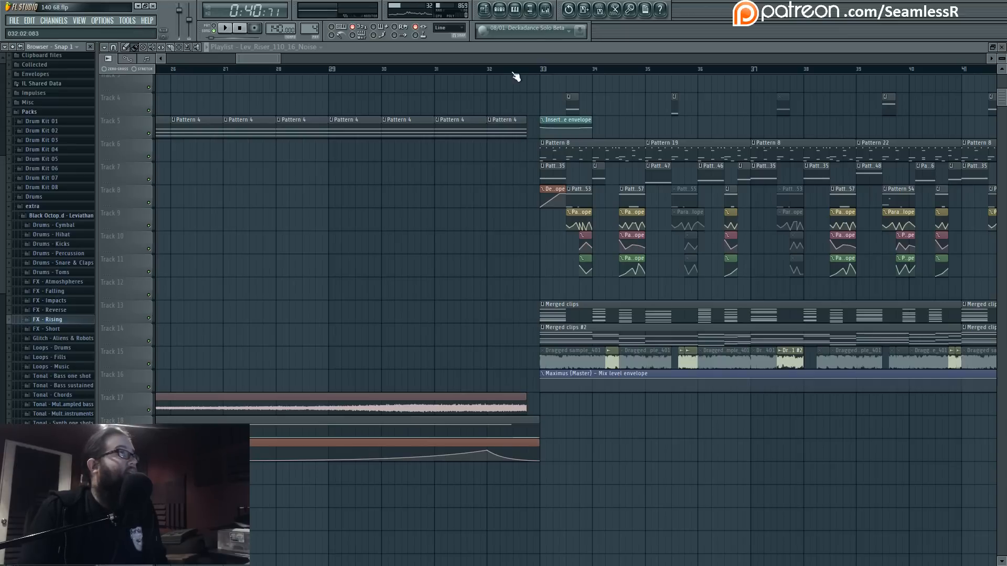
pyautogui.moveTo(489, 61); pyautogui.dragTo(257, 63)
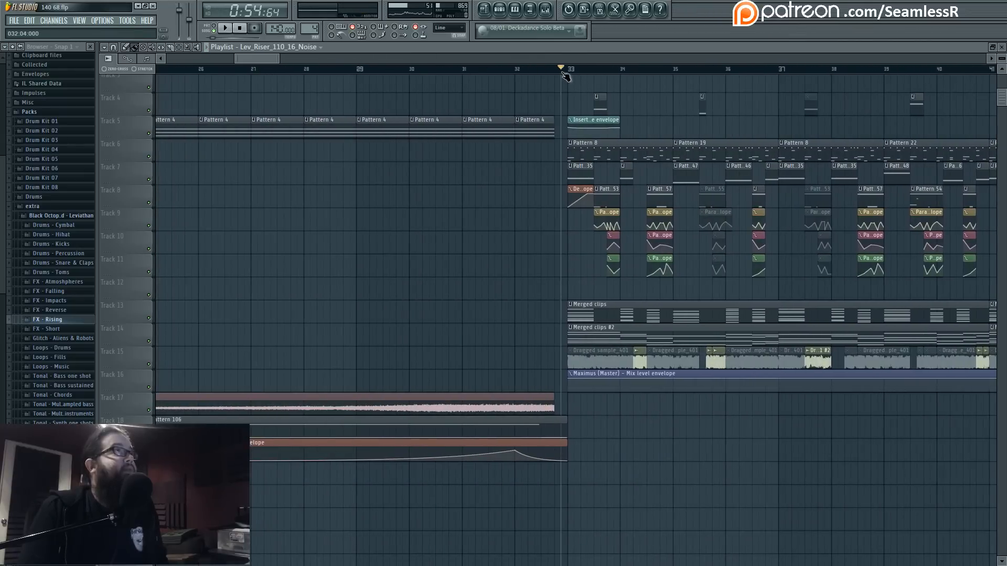
pyautogui.click(540, 72)
pyautogui.press('space')
pyautogui.click(524, 72)
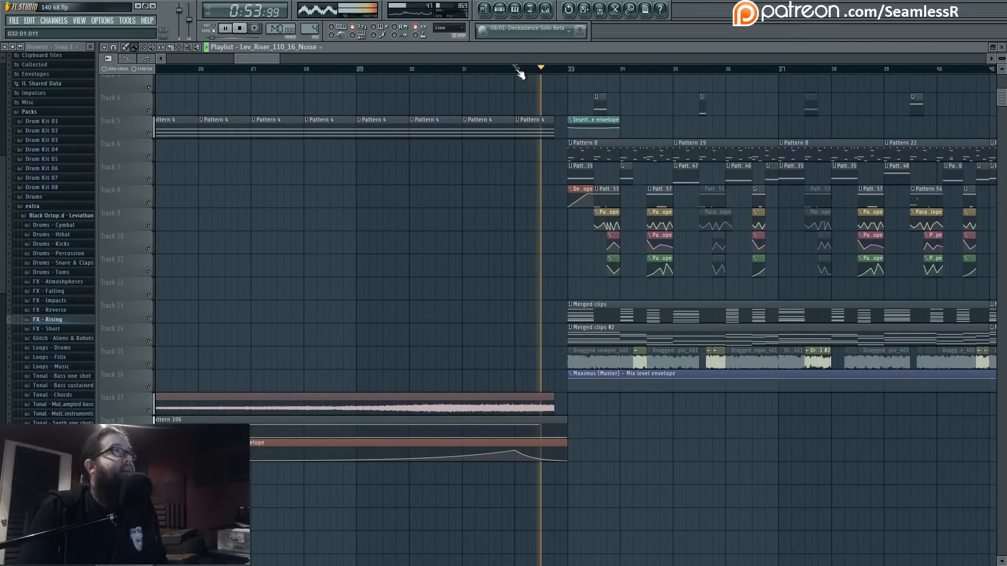
pyautogui.press('space')
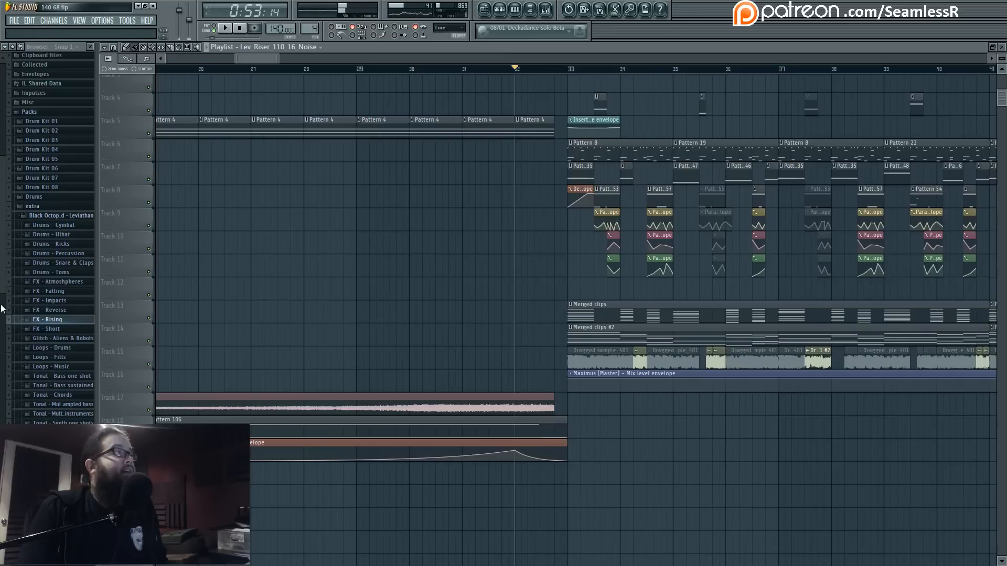
# Audition impact samples in the Leviathan pack's FX - Impacts folder, such as Lev_Impact_Light and Lev_Impact_Airstrike, and collapse the folder.
pyautogui.click(79, 302)
pyautogui.click(71, 360)
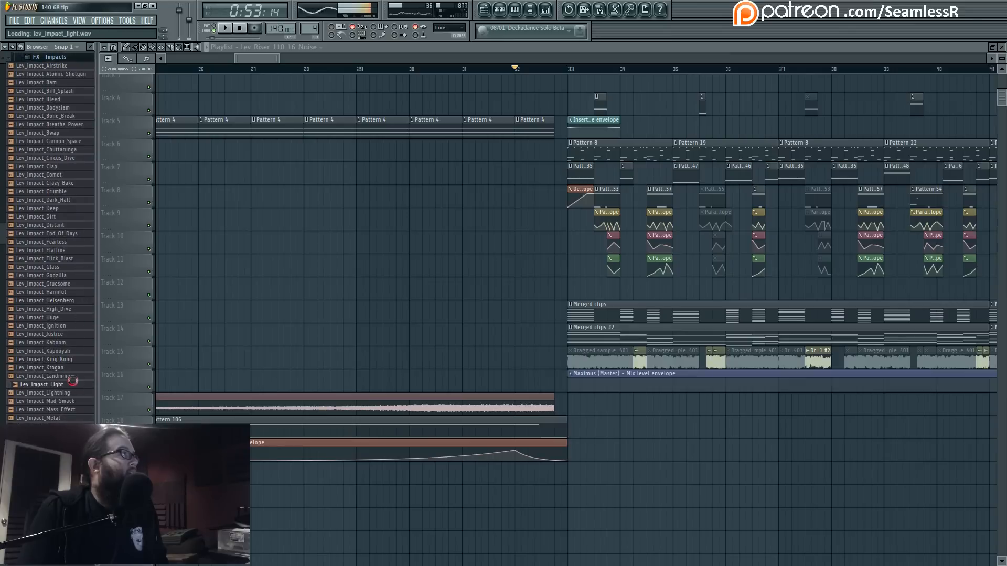
pyautogui.scroll(-3, 50, 367)
pyautogui.click(45, 367)
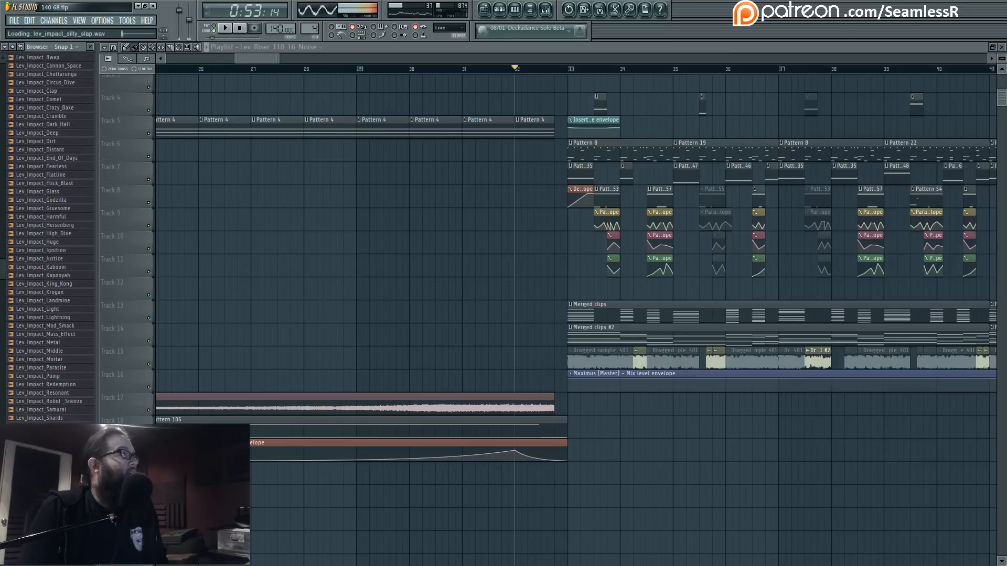
pyautogui.scroll(-4, 76, 417)
pyautogui.click(74, 411)
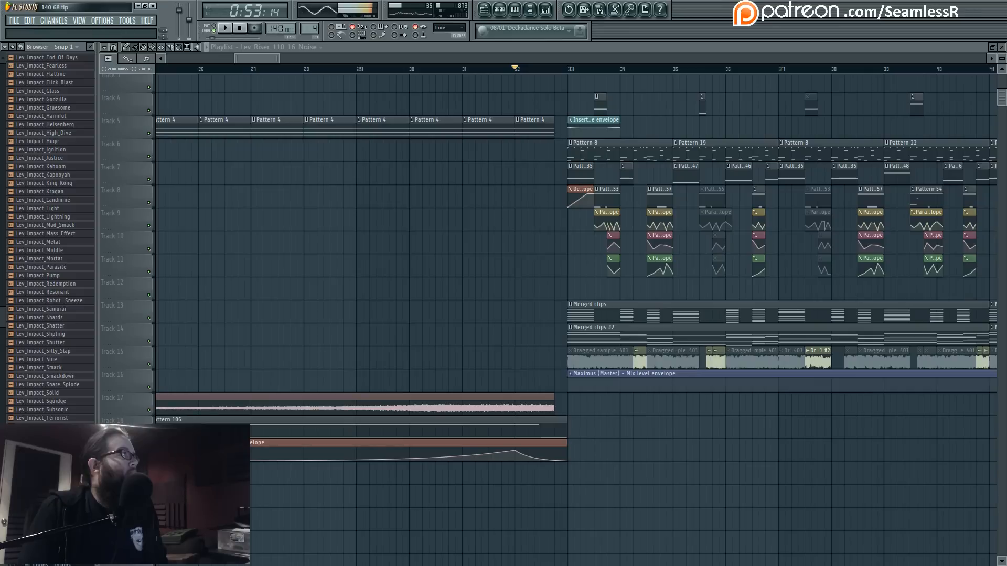
pyautogui.scroll(15, 45, 202)
pyautogui.click(73, 251)
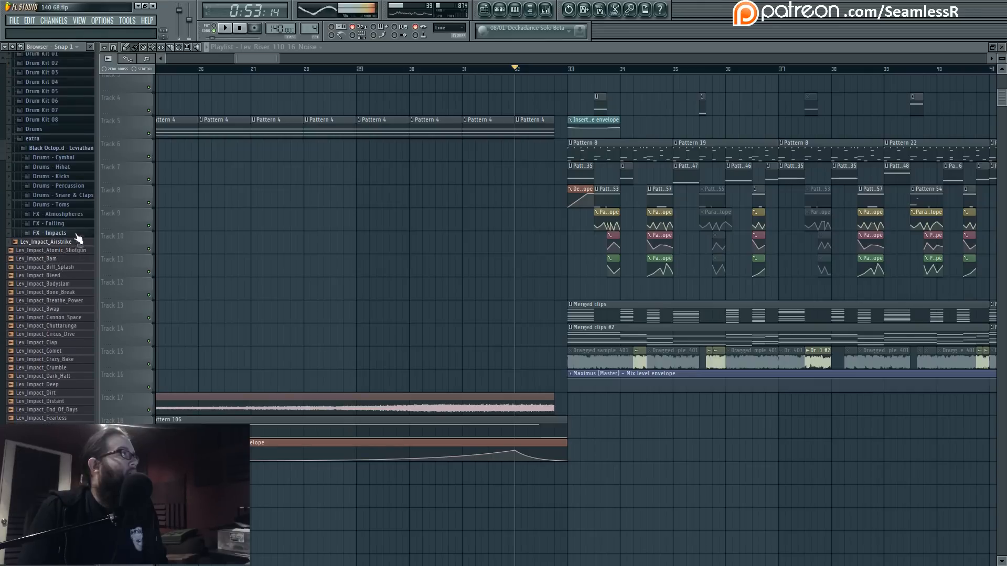
pyautogui.click(76, 234)
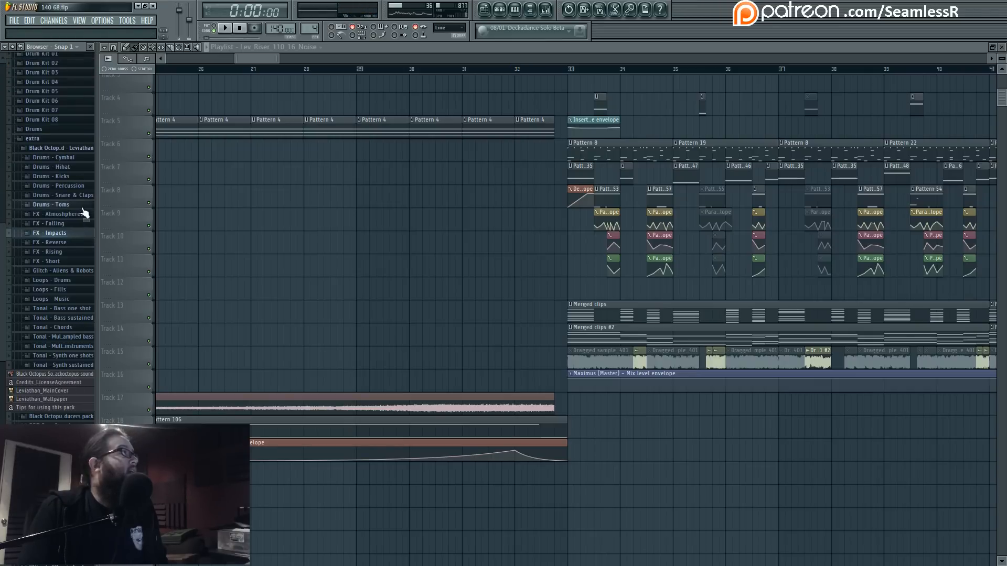
# Audition World Percussion samples in the Drums - Percussion folder, including Lev_Cowbell_01 and Lev_Tabla_01, and collapse the folder.
pyautogui.click(84, 212)
pyautogui.click(72, 185)
pyautogui.click(78, 172)
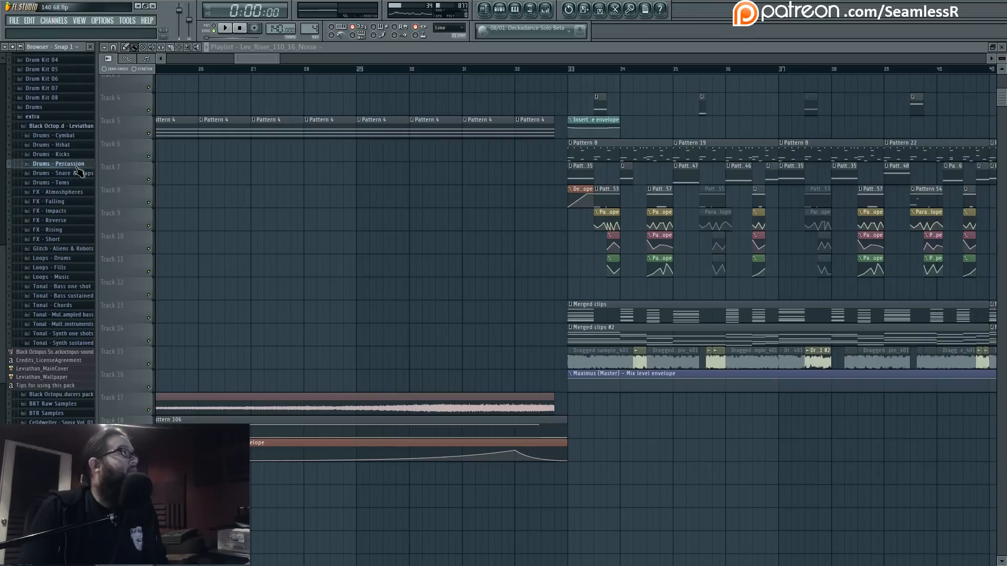
pyautogui.click(77, 166)
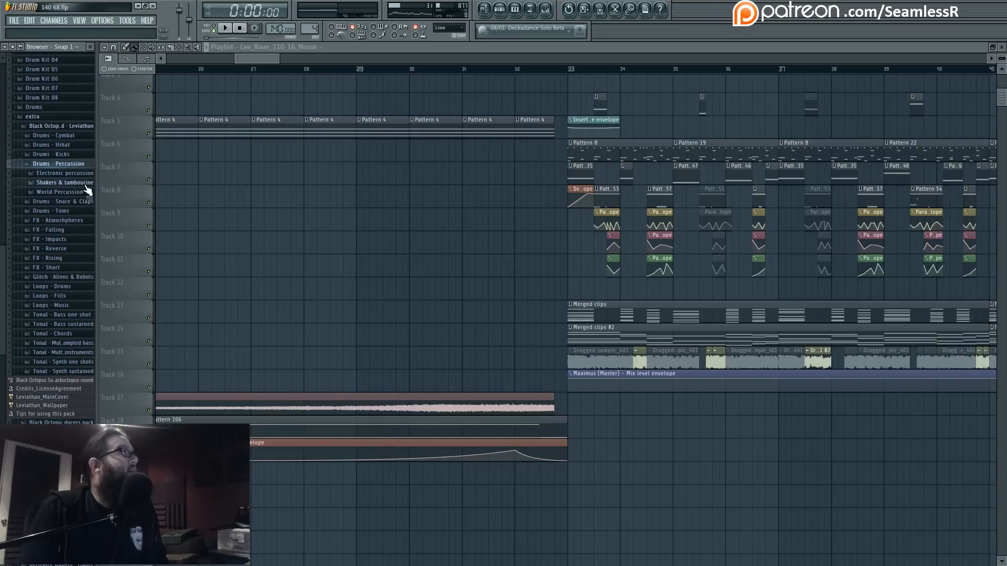
pyautogui.click(84, 192)
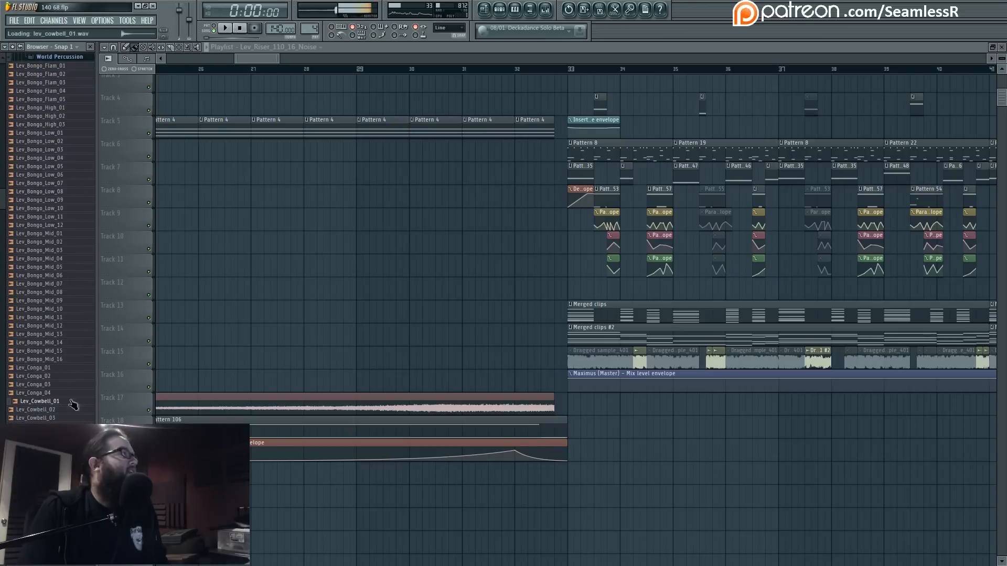
pyautogui.scroll(-5, 72, 148)
pyautogui.scroll(-5, 47, 236)
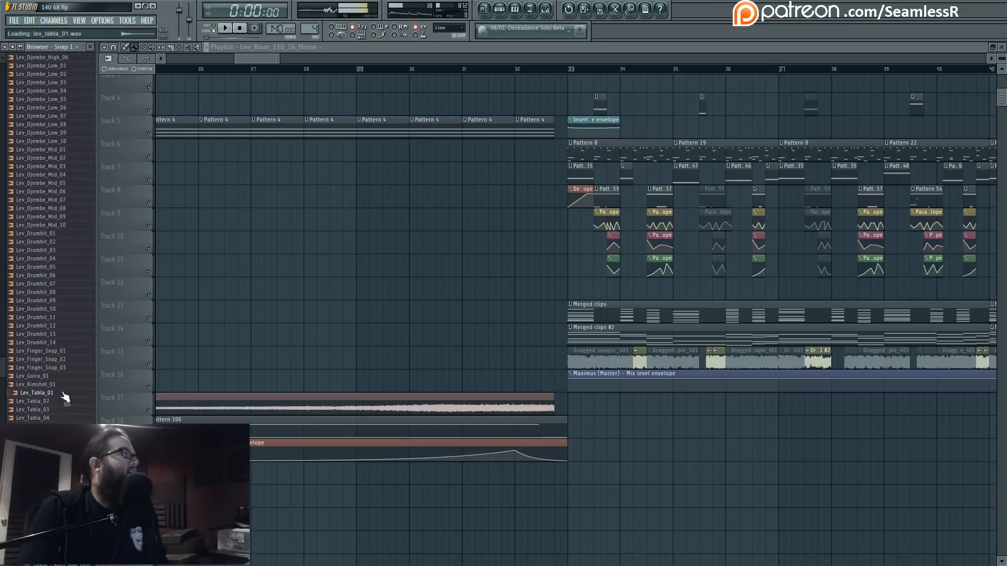
pyautogui.scroll(15, 70, 260)
pyautogui.click(69, 257)
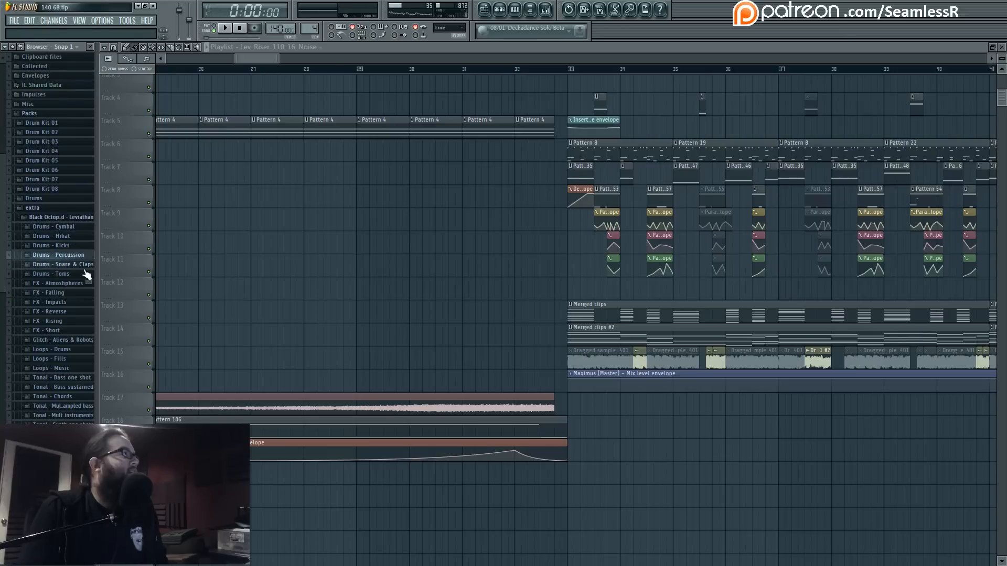
# Audition samples in the Claps folder and place Lev_Clap_079 on track 11, one beat before bar 33.
pyautogui.click(84, 264)
pyautogui.scroll(-8, 71, 262)
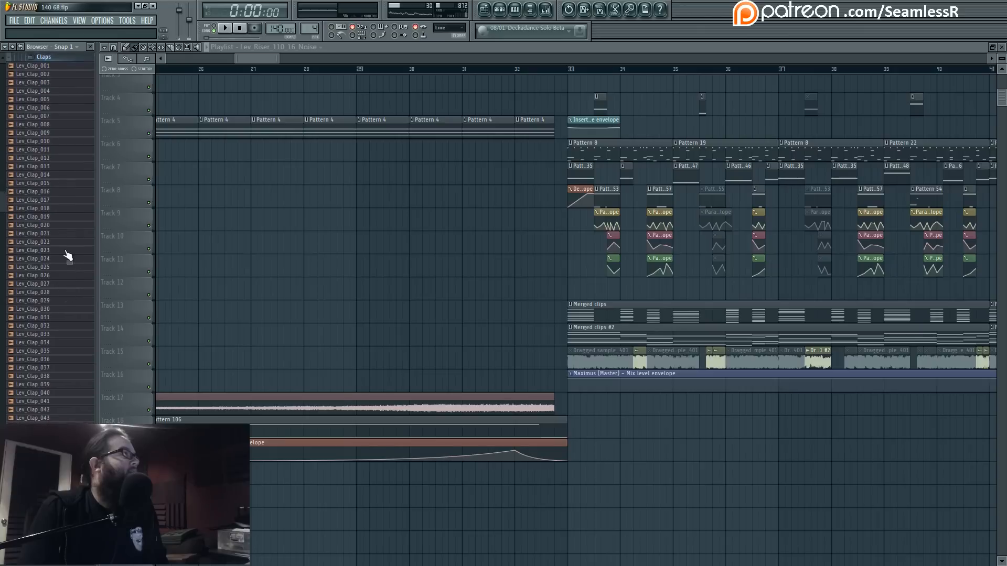
pyautogui.scroll(-10, 52, 399)
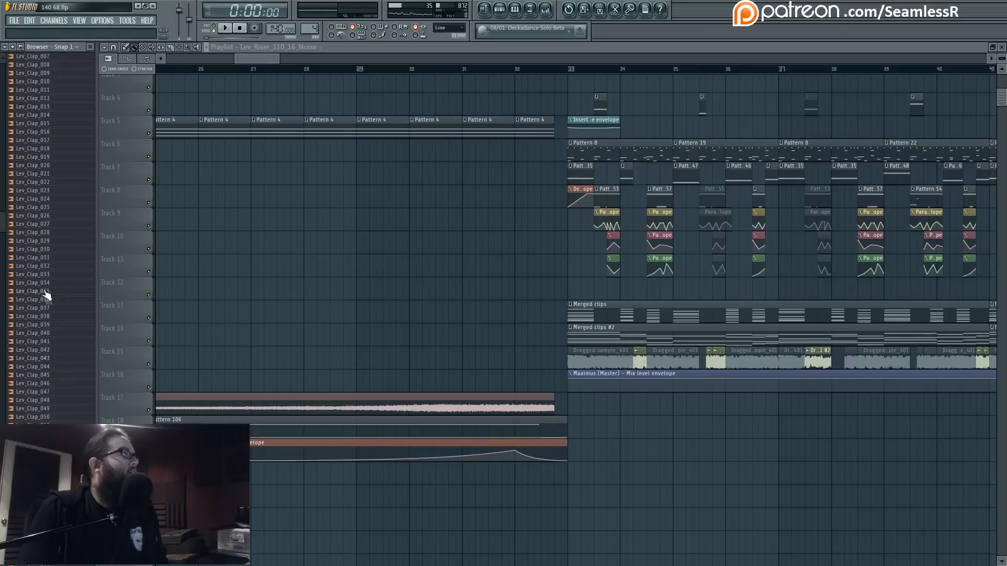
pyautogui.scroll(17, 50, 357)
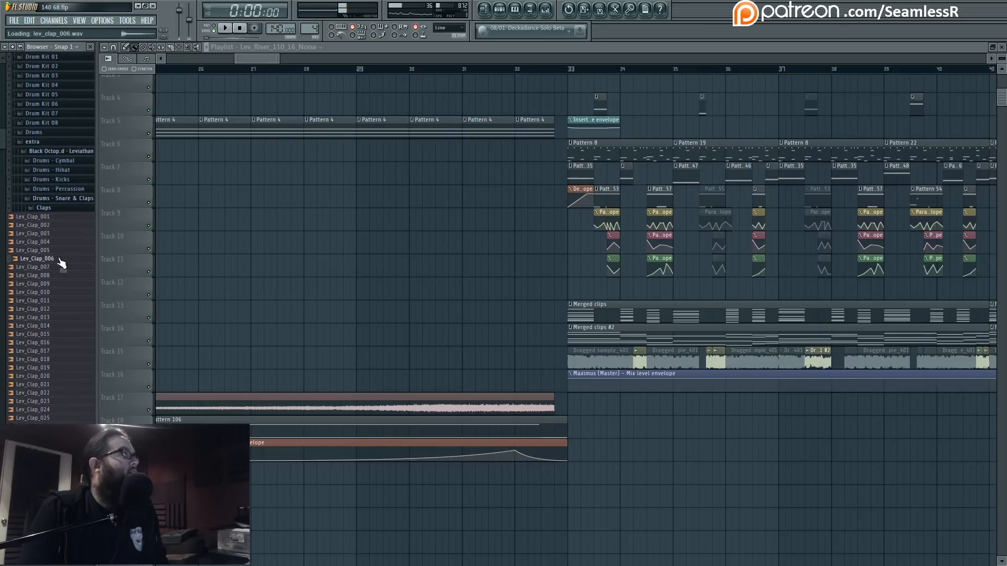
pyautogui.click(36, 368)
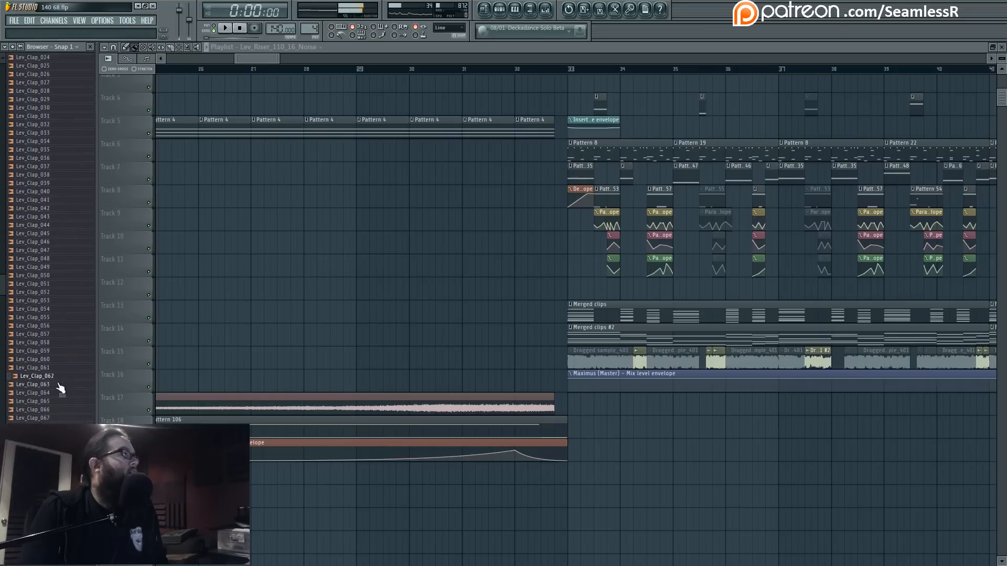
pyautogui.scroll(-12, 60, 381)
pyautogui.click(62, 376)
pyautogui.press('Up')
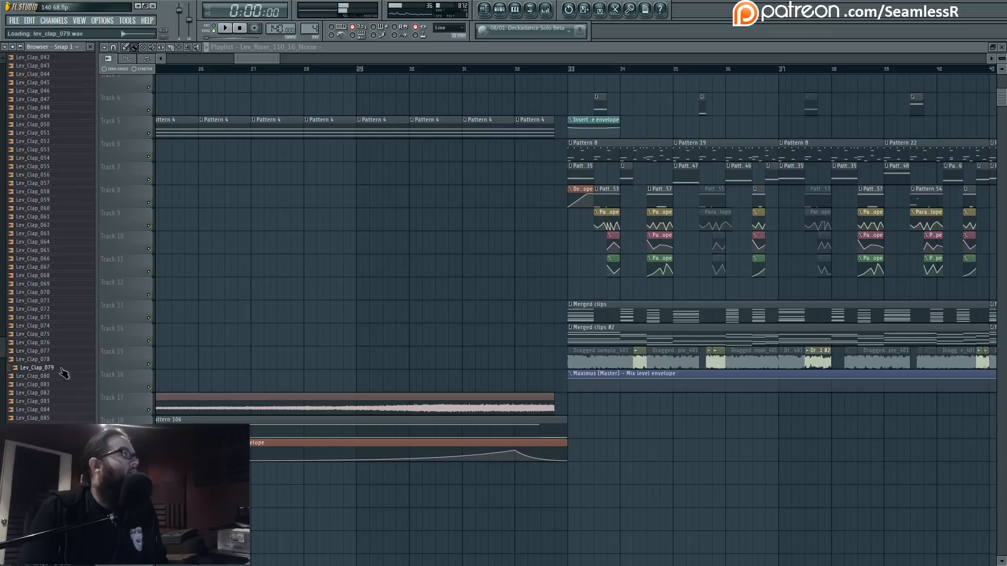
pyautogui.moveTo(61, 369); pyautogui.dragTo(552, 266)
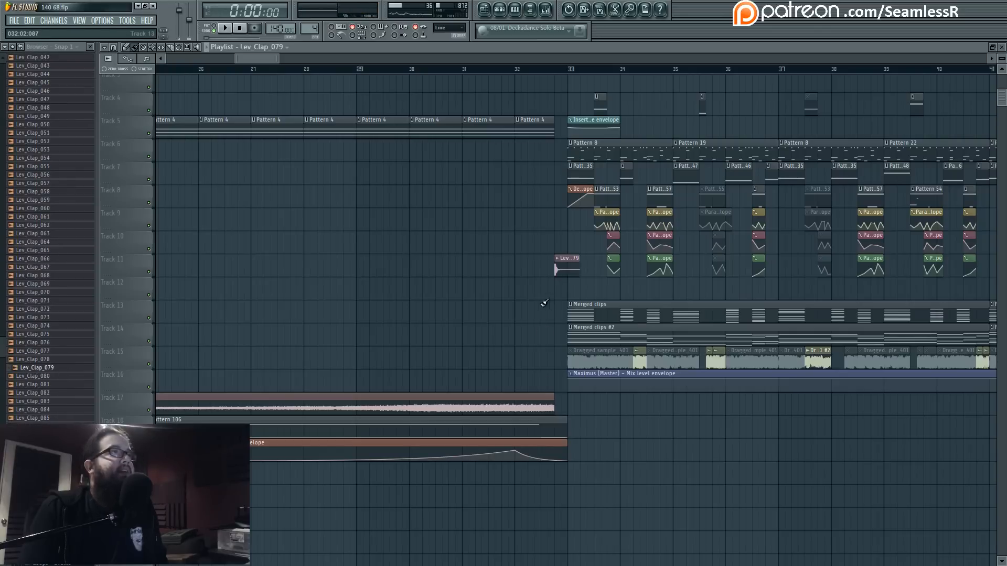
# Collapse the Drums - Snare & Claps, Black Octopus Leviathan and extra folders in the sample browser.
pyautogui.scroll(15, 79, 262)
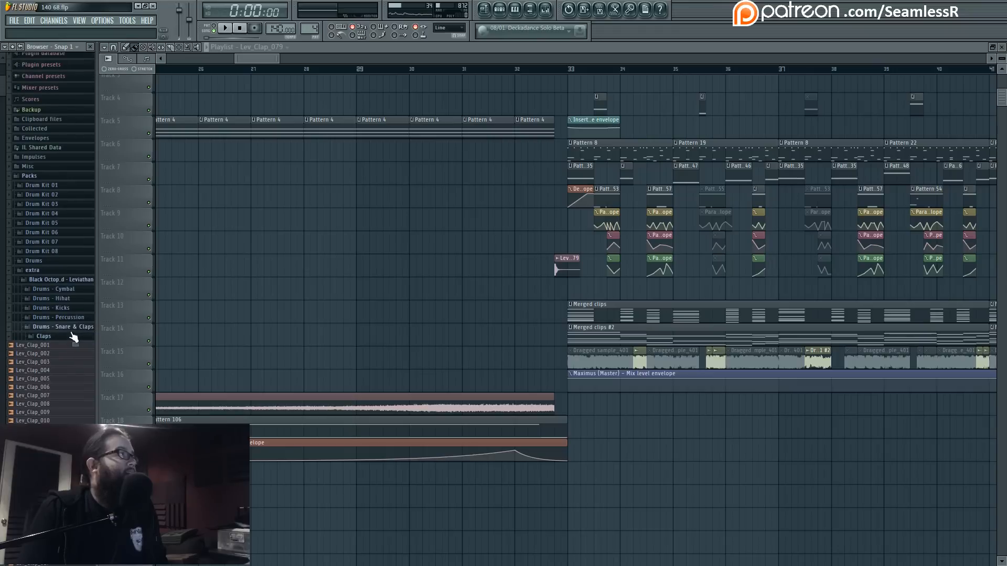
pyautogui.click(79, 327)
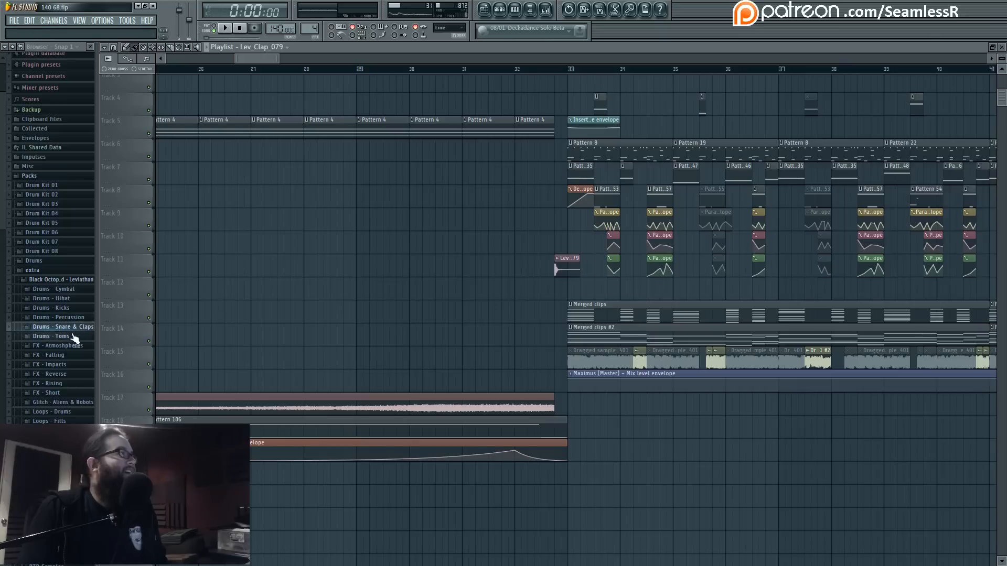
pyautogui.click(75, 281)
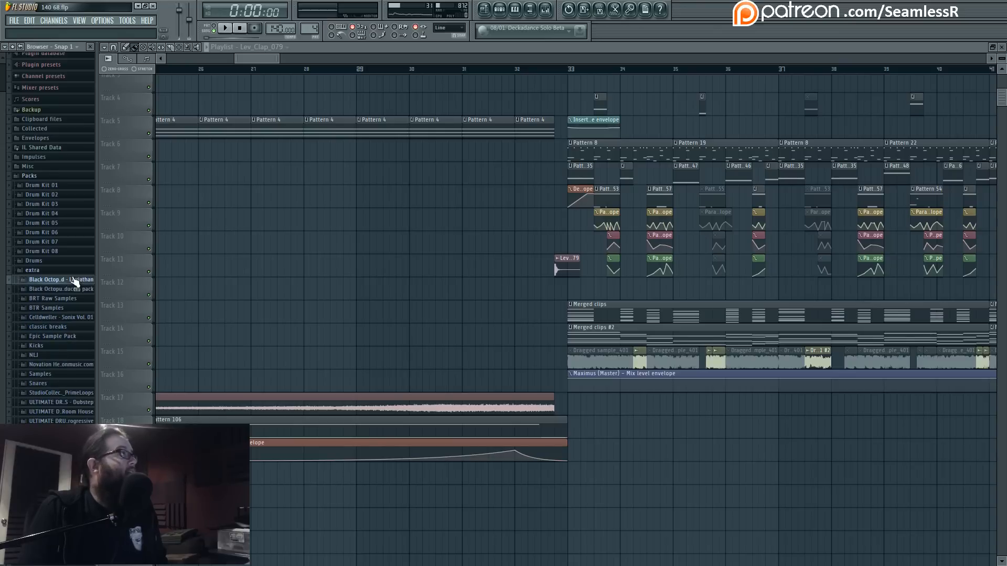
pyautogui.click(67, 270)
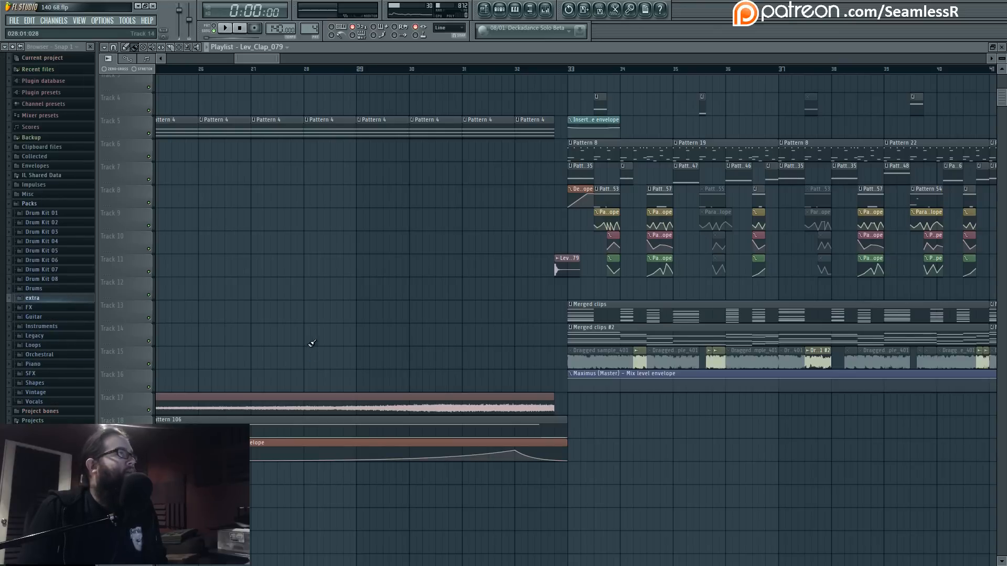
# Play the opening impact on track 8 and route the Lev_Impact_Ignition channel to free mixer track Insert 65.
pyautogui.scroll(-6, 310, 346)
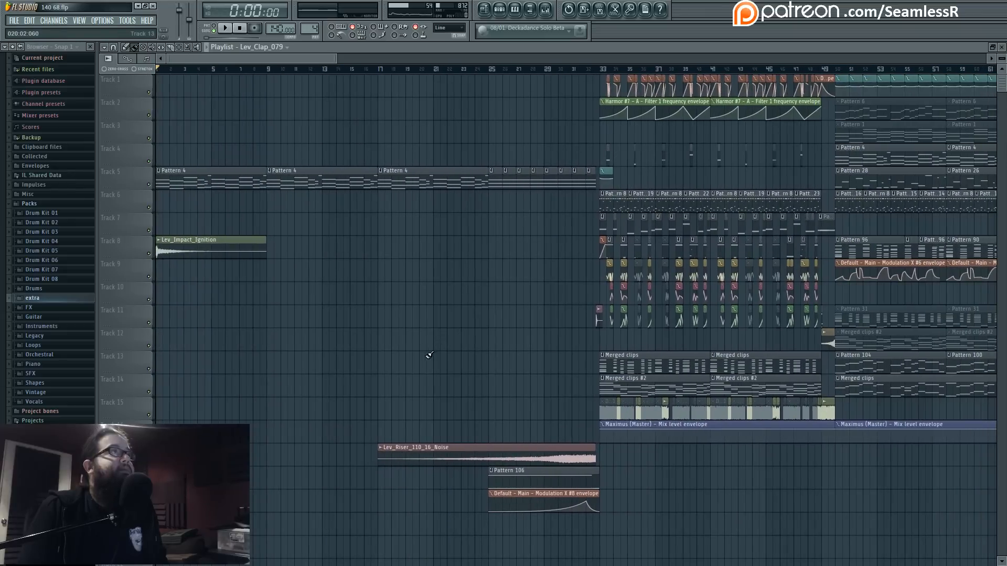
pyautogui.press('space')
pyautogui.press('space')
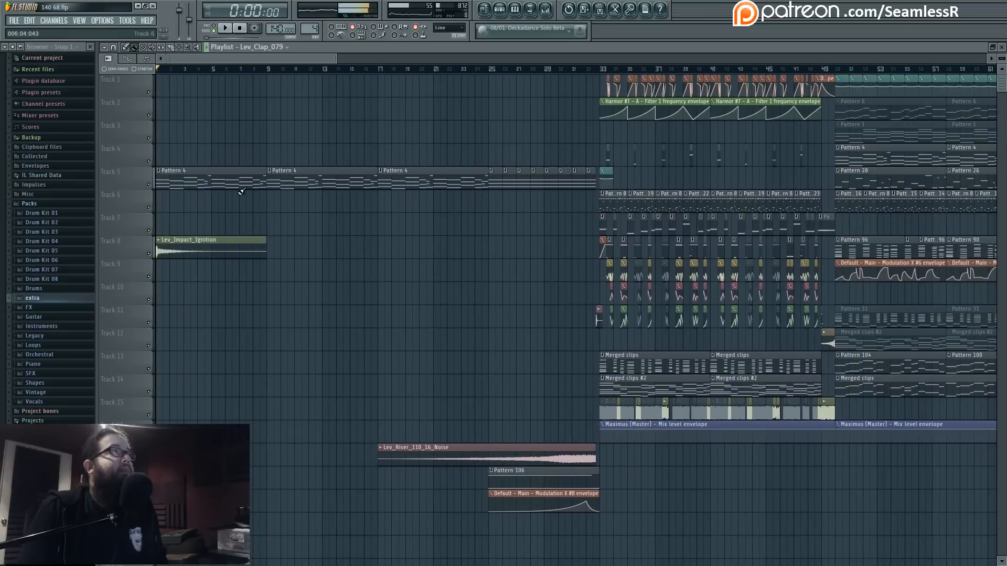
pyautogui.click(204, 240)
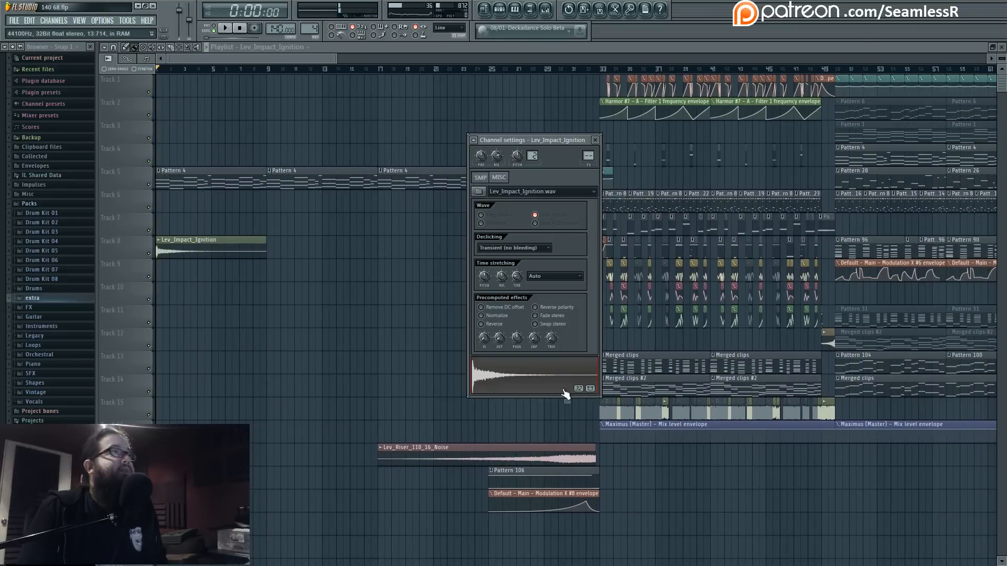
pyautogui.press('F9')
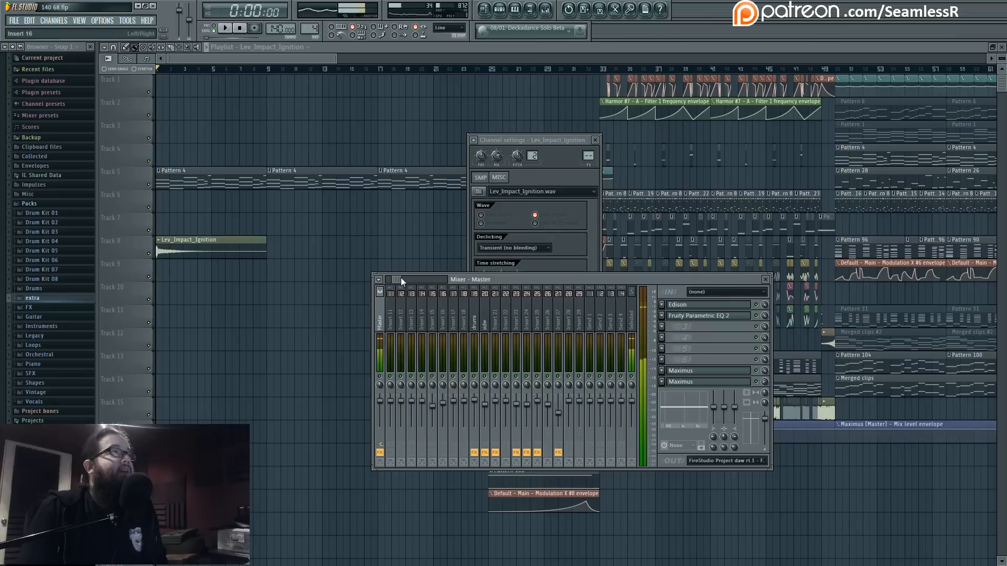
pyautogui.moveTo(401, 278); pyautogui.dragTo(424, 283)
pyautogui.press('space')
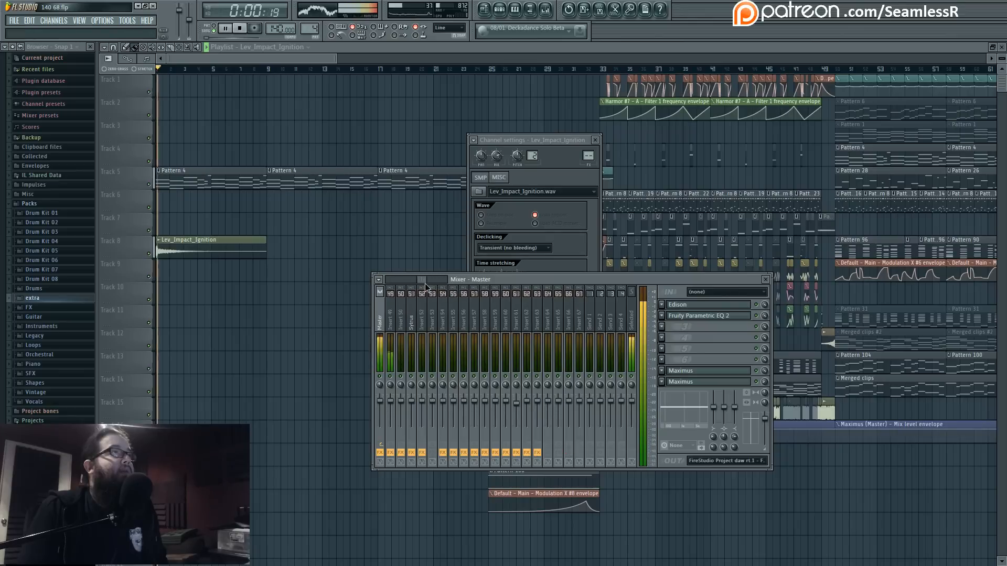
pyautogui.press('space')
pyautogui.press('F9')
pyautogui.hotkey('ctrl', 'l')
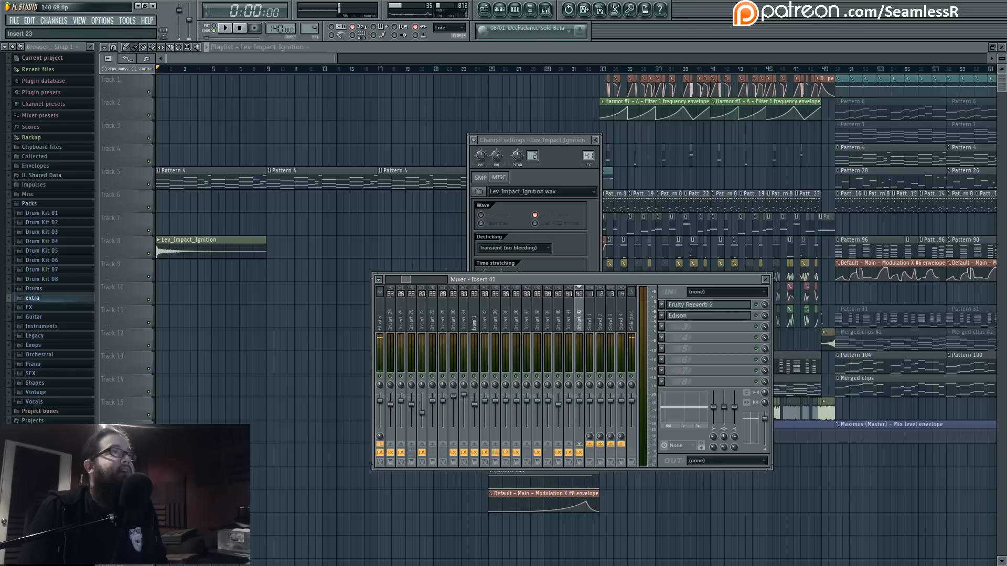
pyautogui.moveTo(583, 156); pyautogui.dragTo(581, 154)
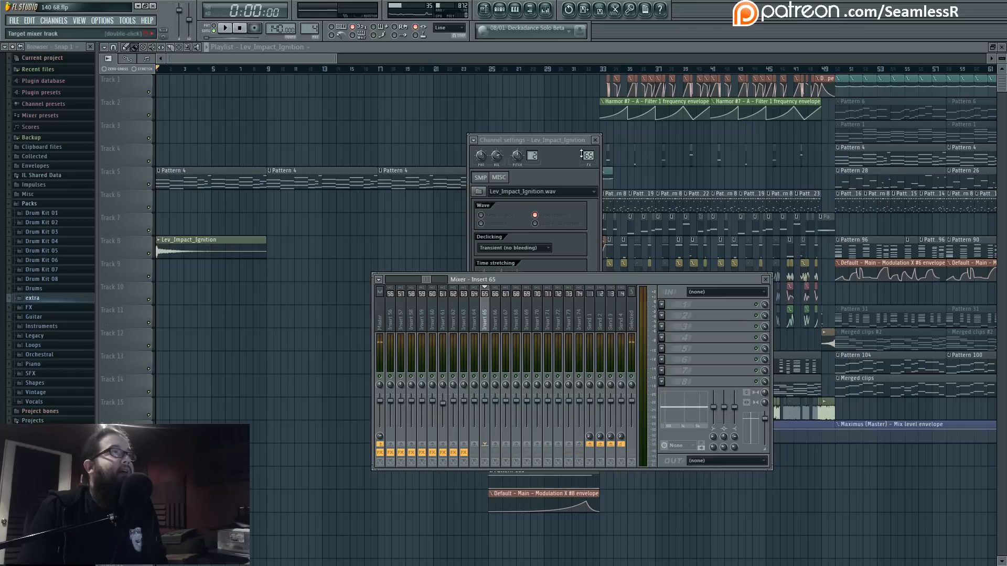
# Add Fruity Parametric EQ 2 to Insert 65, lower band 7 to low-pass the impact at about 500 Hz, and play the intro.
pyautogui.click(664, 305)
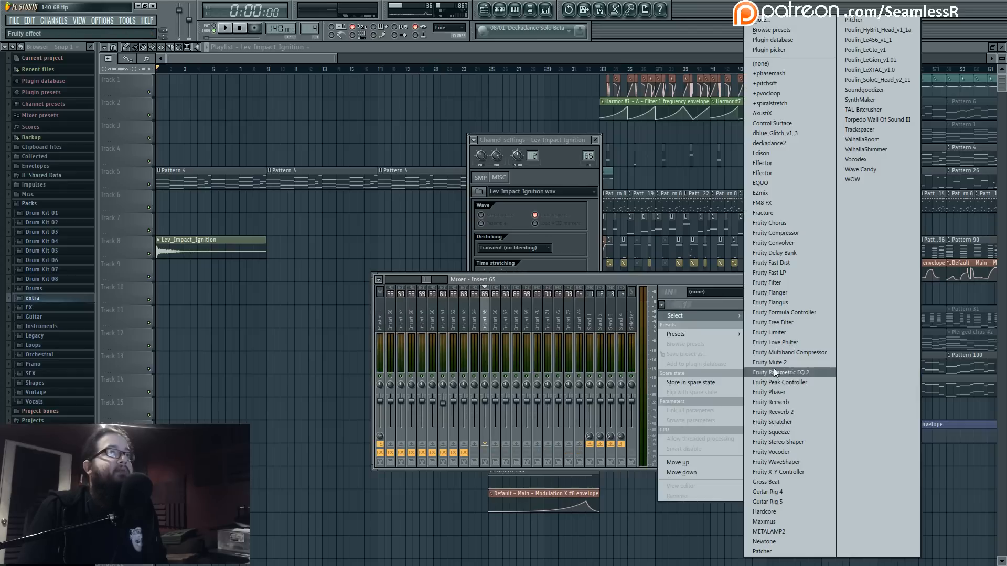
pyautogui.click(318, 247)
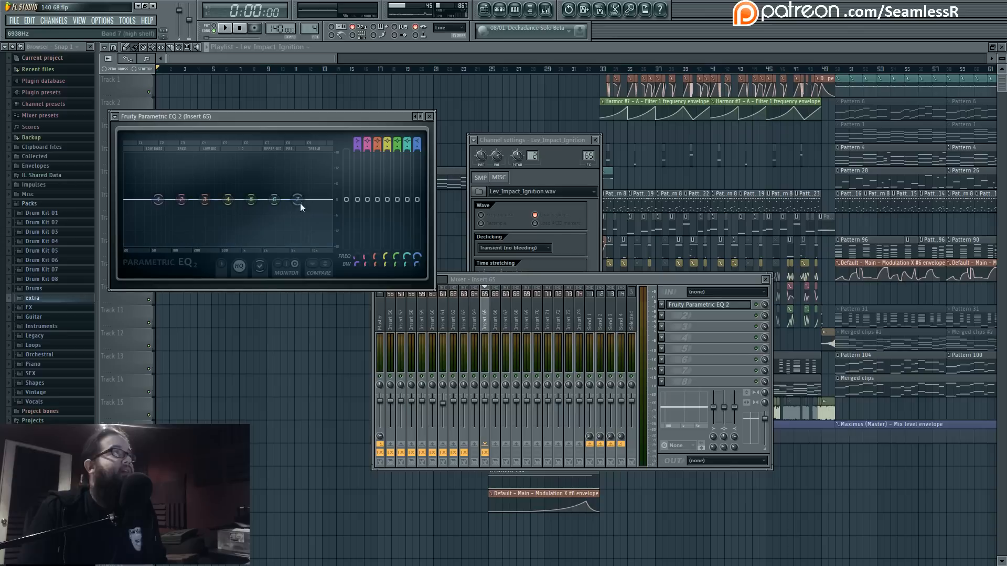
pyautogui.moveTo(298, 200); pyautogui.dragTo(211, 200)
pyautogui.press('space')
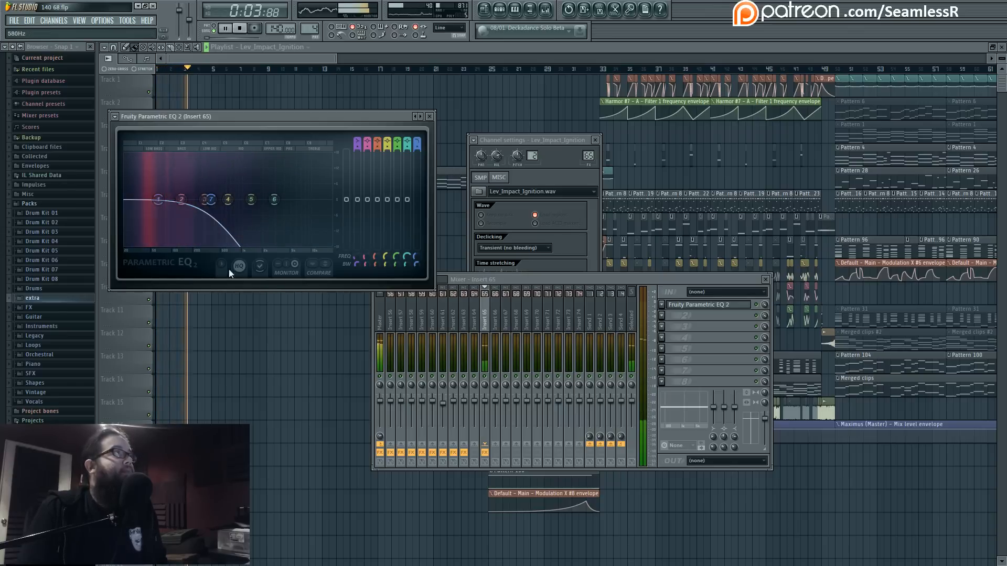
pyautogui.press('F12')
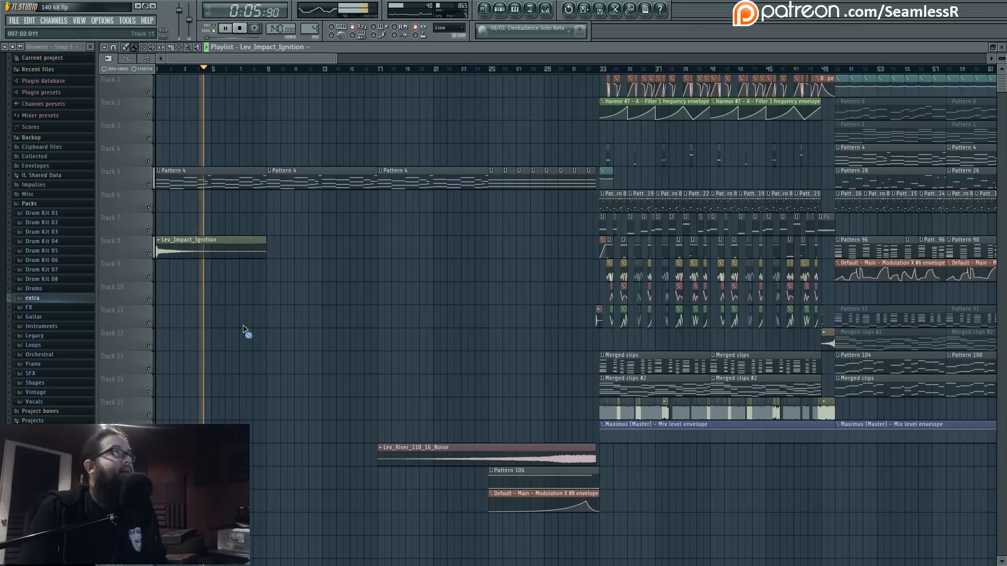
# Collapse the Packs folder, stop playback, and copy the first Pattern 4 clip to bar 1 of track 6 as a unique pattern.
pyautogui.click(30, 203)
pyautogui.press('space')
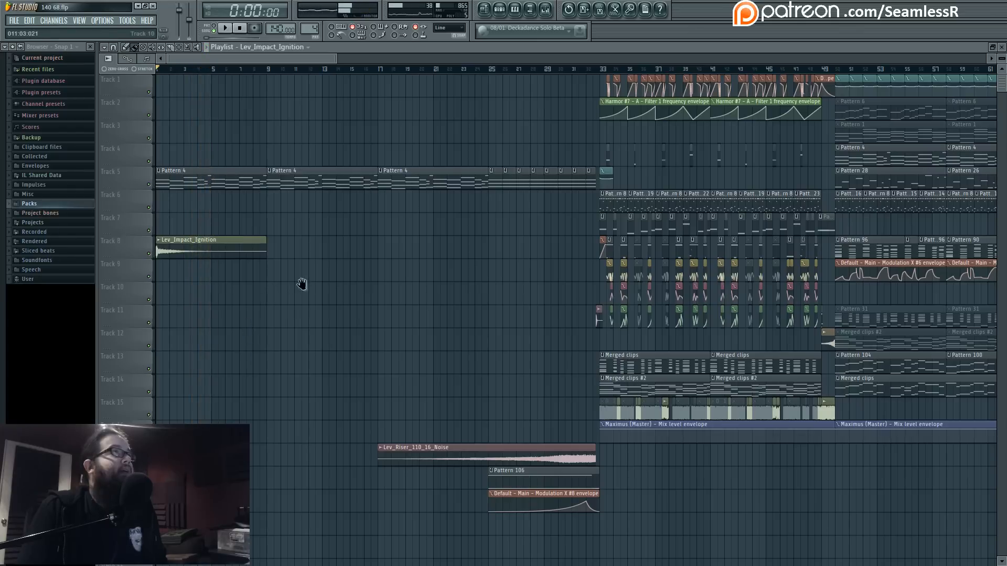
pyautogui.moveTo(199, 185); pyautogui.dragTo(152, 203)
pyautogui.click(159, 196)
pyautogui.click(185, 250)
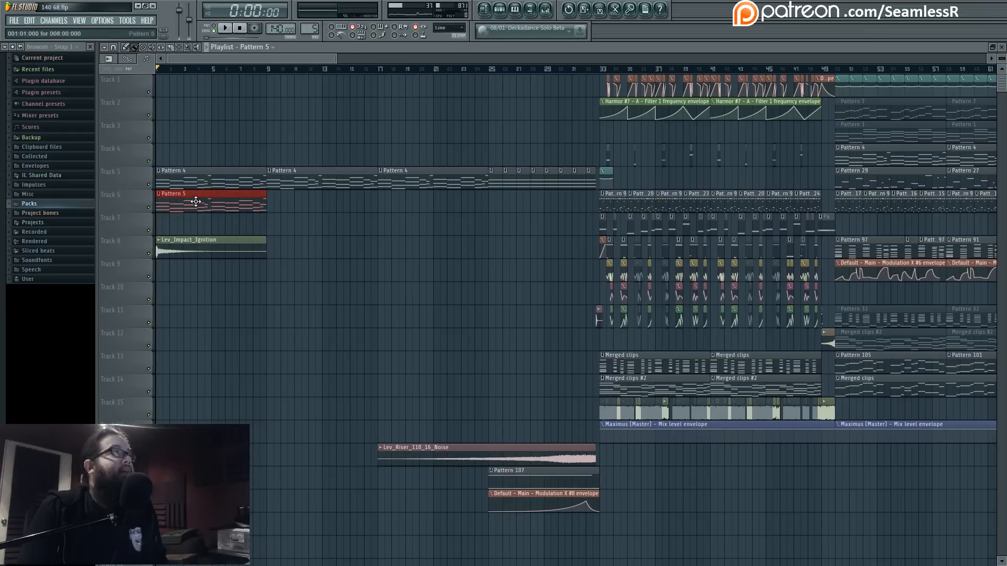
# Show the channel rack for Pattern 5 and add a new Harmor channel below Patcher #3.
pyautogui.click(510, 14)
pyautogui.click(509, 16)
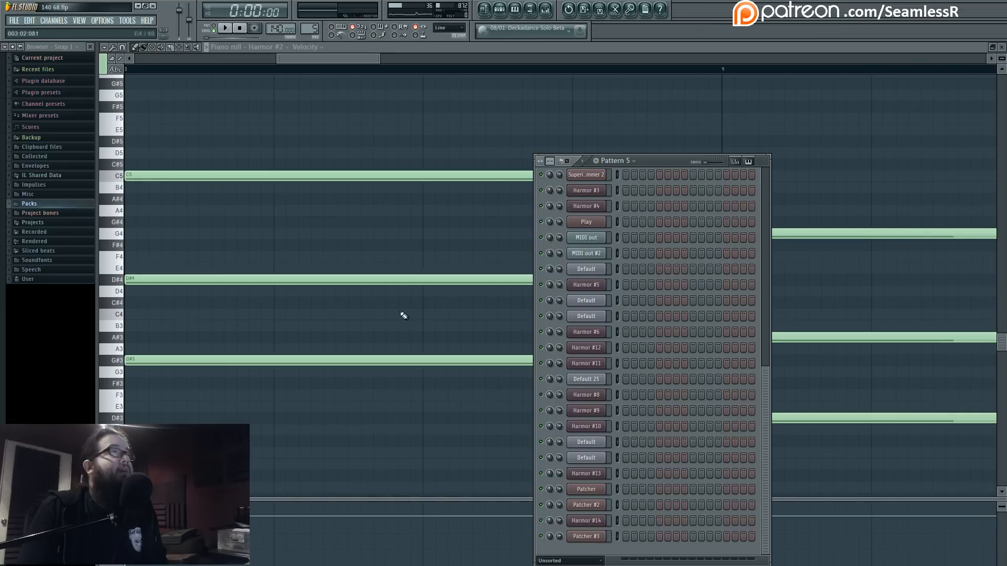
pyautogui.scroll(5, 697, 351)
pyautogui.scroll(-5, 697, 352)
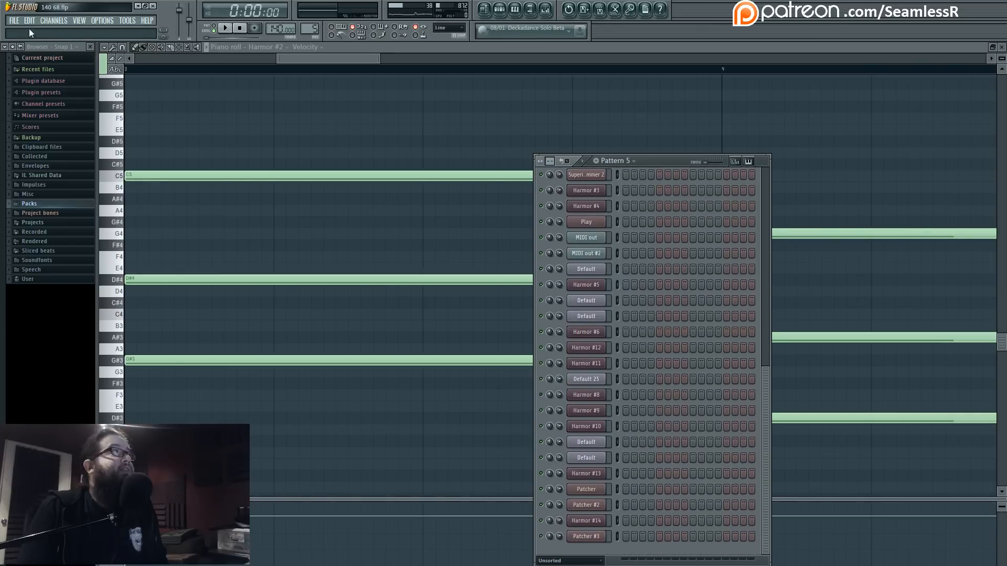
pyautogui.click(53, 21)
pyautogui.moveTo(59, 30)
pyautogui.click(782, 379)
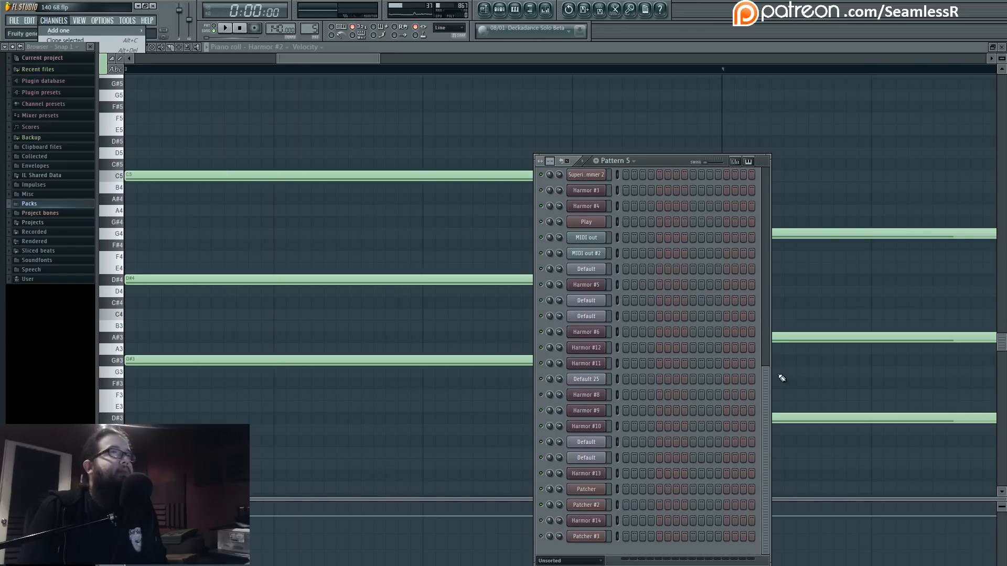
pyautogui.click(766, 391)
# Move the Harmor #2 notes in Pattern 5 to the Harmor #15 channel, rearrange the windows and play the pattern.
pyautogui.scroll(5, 656, 262)
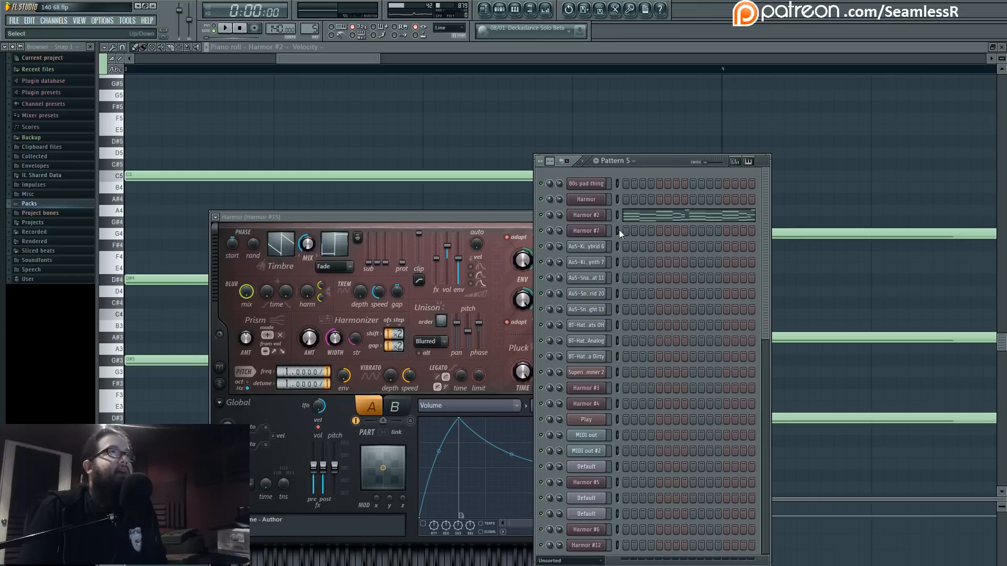
pyautogui.click(618, 218)
pyautogui.moveTo(767, 254); pyautogui.dragTo(766, 493)
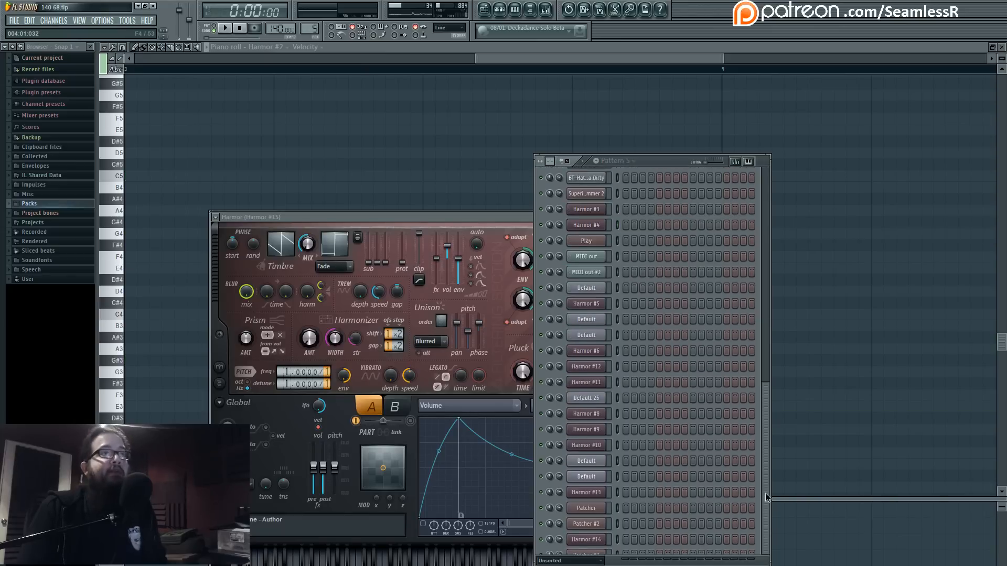
pyautogui.click(617, 538)
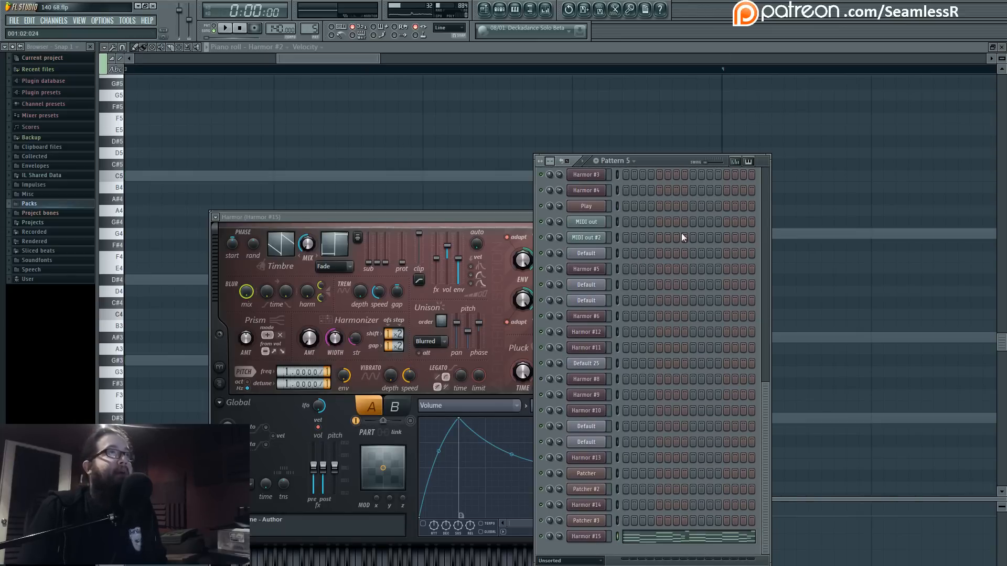
pyautogui.moveTo(669, 163); pyautogui.dragTo(716, 132)
pyautogui.click(547, 216)
pyautogui.moveTo(546, 217); pyautogui.dragTo(514, 140)
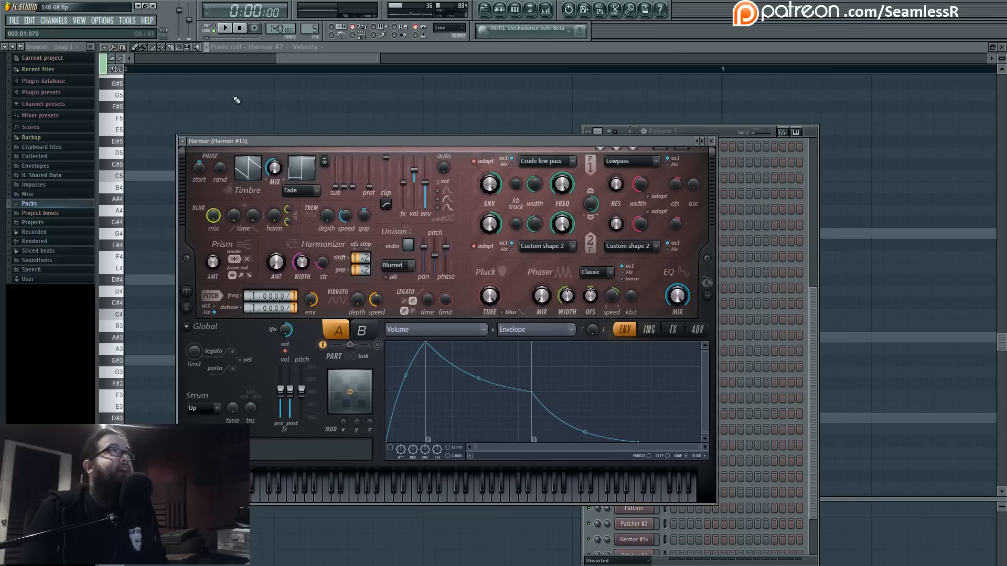
pyautogui.click(222, 28)
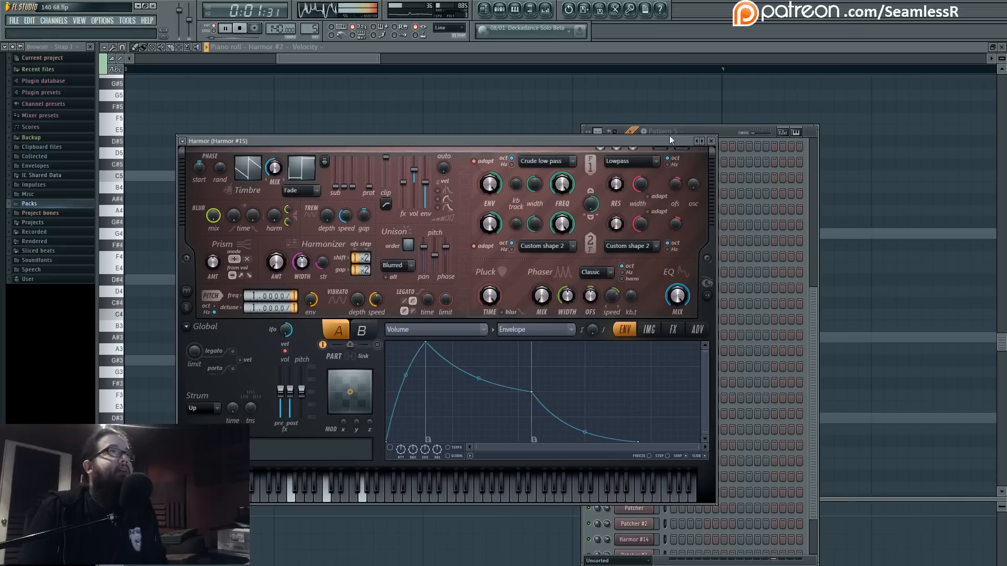
# Switch on the upward arpeggiator in Harmor #15's channel settings and return to its plugin interface.
pyautogui.click(718, 134)
pyautogui.scroll(-2, 642, 508)
pyautogui.click(634, 511)
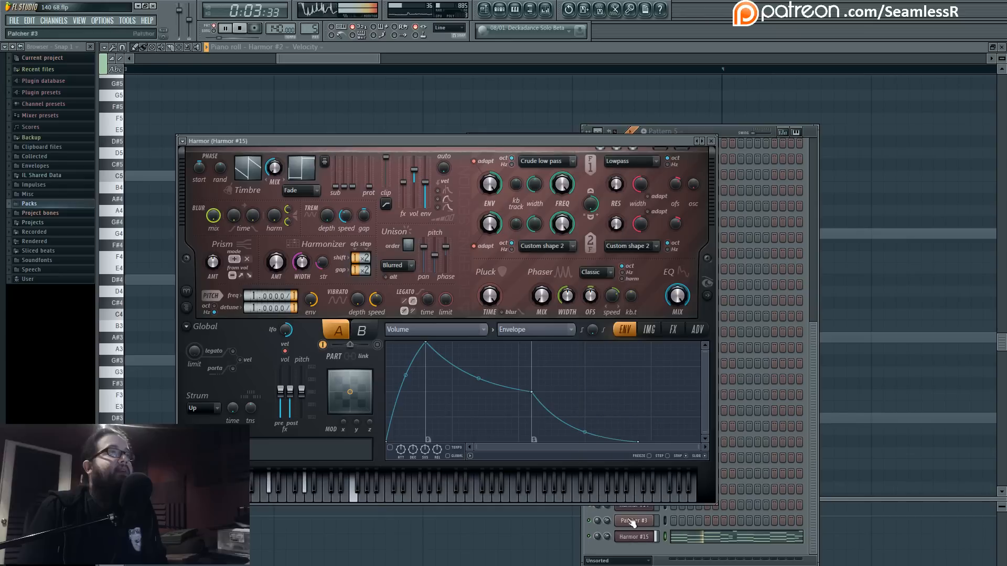
pyautogui.moveTo(643, 146); pyautogui.dragTo(605, 286)
pyautogui.click(528, 178)
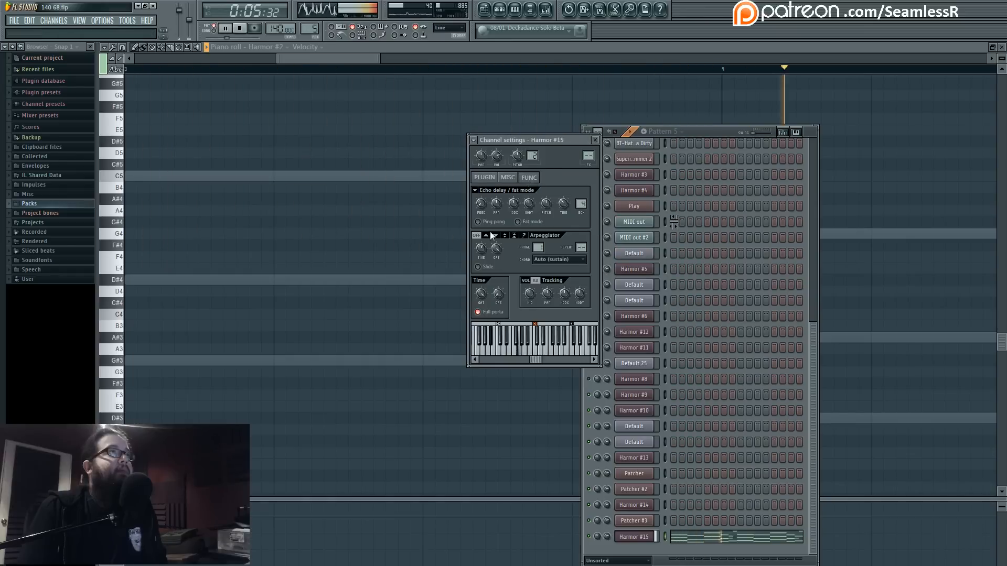
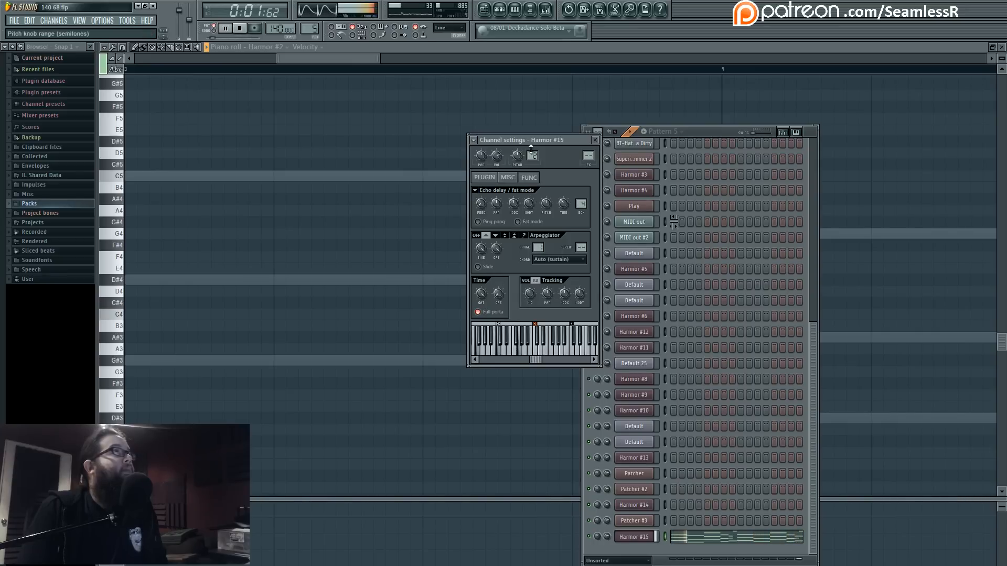
pyautogui.moveTo(707, 132); pyautogui.dragTo(708, 107)
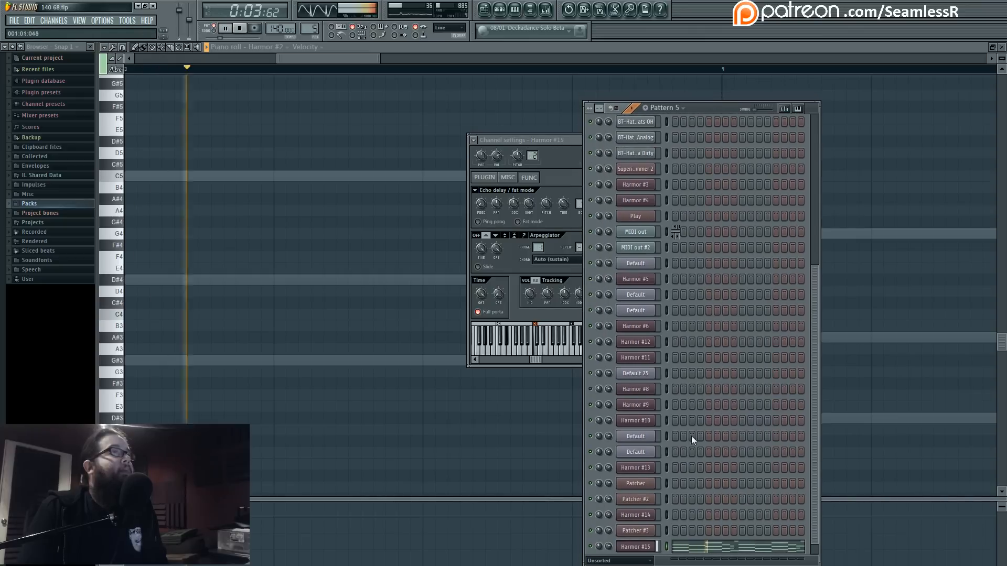
pyautogui.click(485, 177)
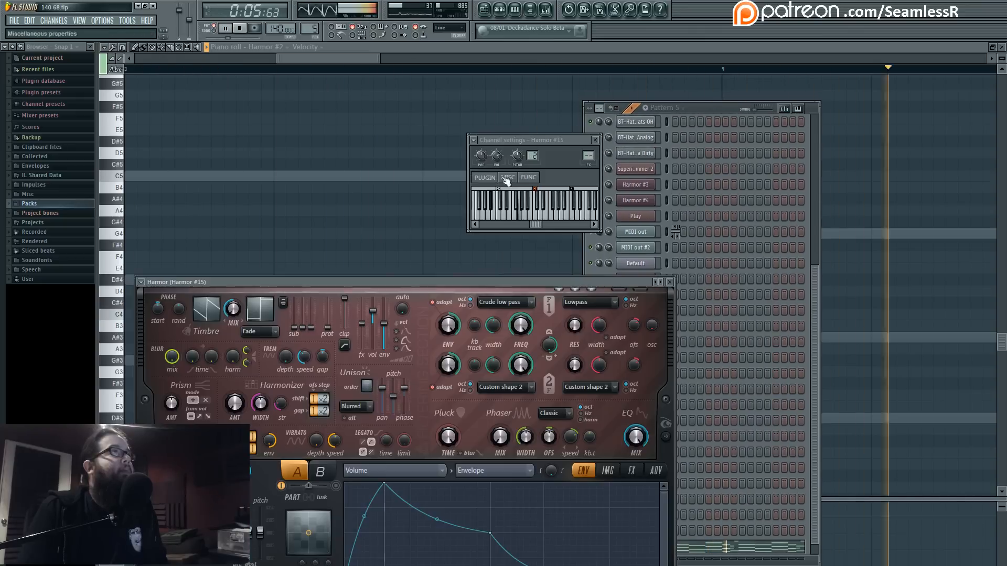
# Adjust Harmor #15's pluck decay time, set its pitch frequency multiplier to 8, and show the visual feedback display.
pyautogui.moveTo(485, 283); pyautogui.dragTo(528, 137)
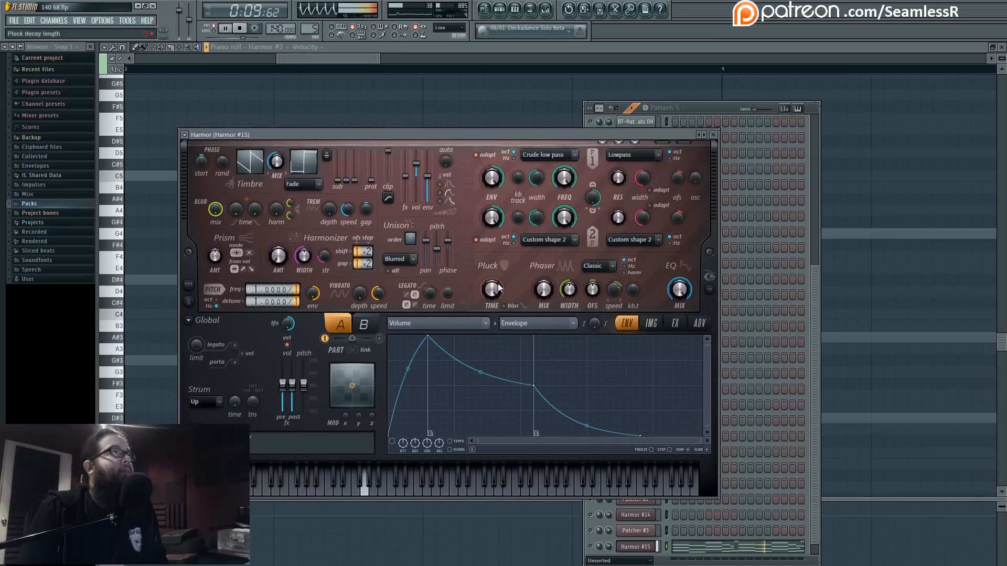
pyautogui.moveTo(491, 291); pyautogui.dragTo(493, 299)
pyautogui.scroll(2, 255, 290)
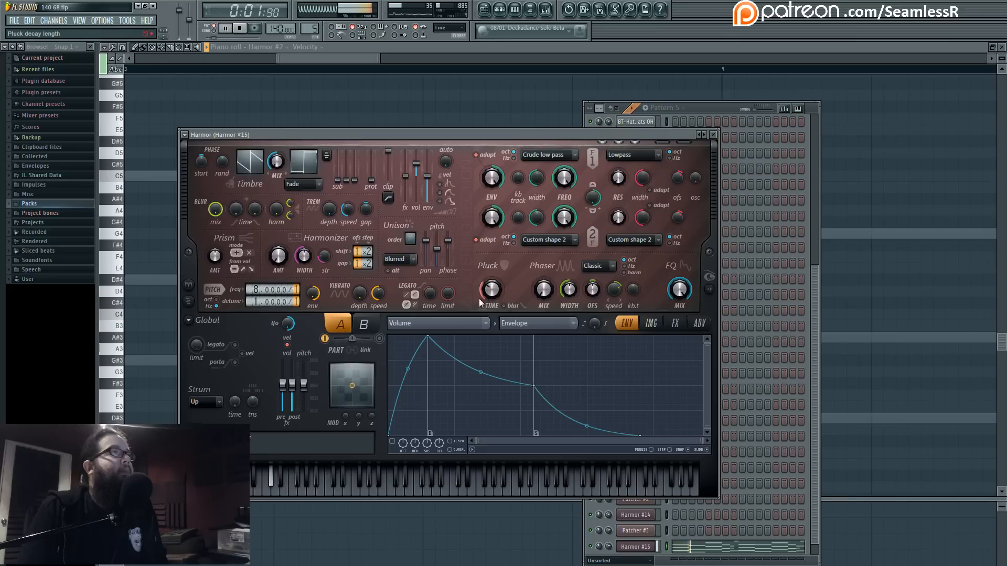
pyautogui.moveTo(543, 303); pyautogui.dragTo(544, 303)
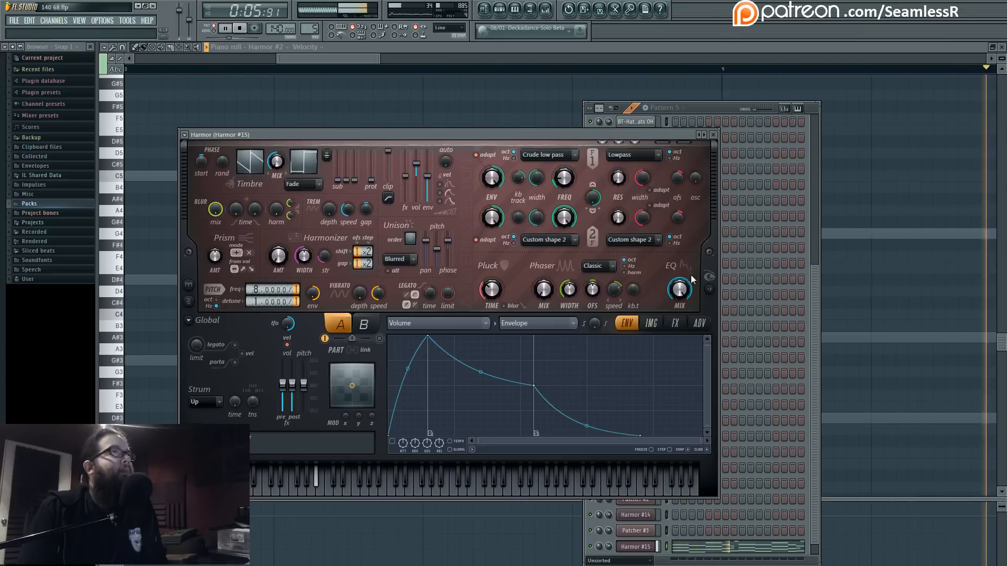
pyautogui.click(709, 276)
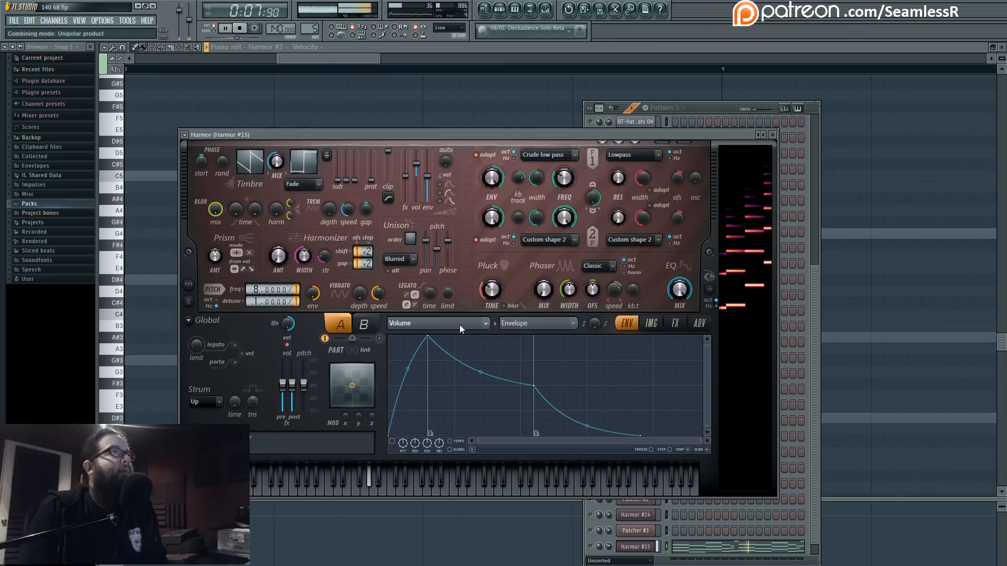
# Reshape Harmor #15's pluck shape to start at half height, stay nearly flat and curve down at the end.
pyautogui.click(603, 290)
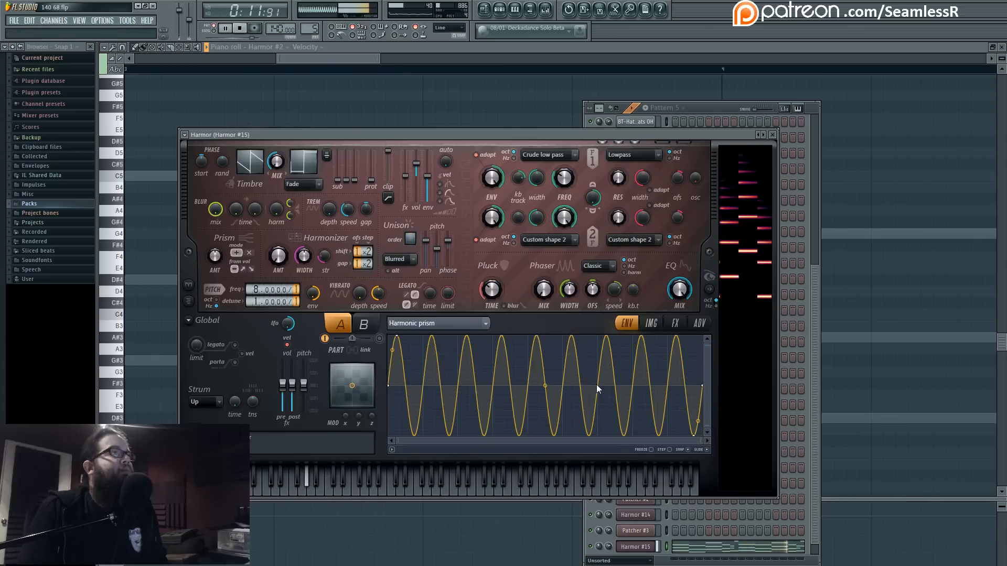
pyautogui.click(504, 266)
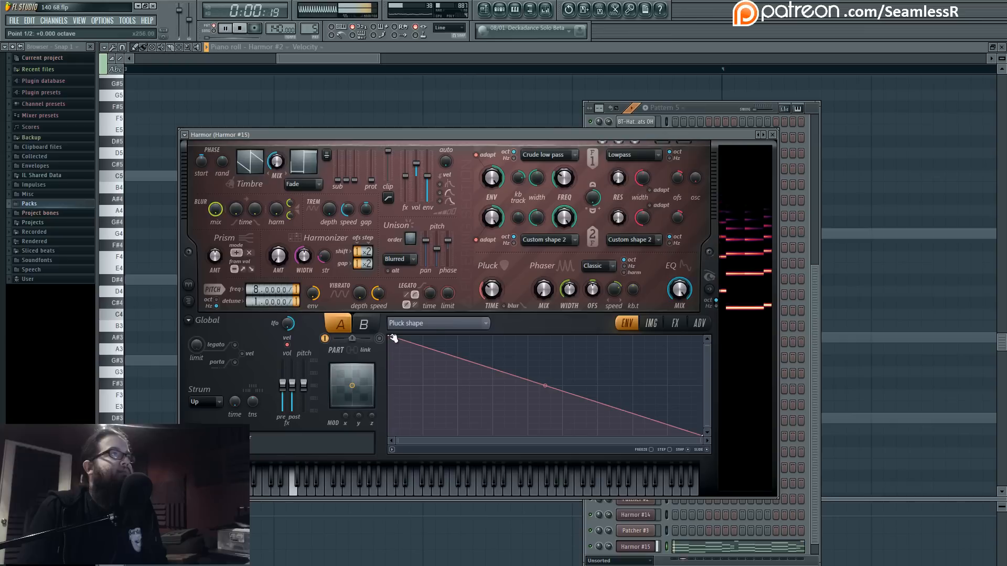
pyautogui.moveTo(389, 337); pyautogui.dragTo(389, 386)
pyautogui.moveTo(538, 407); pyautogui.dragTo(550, 370)
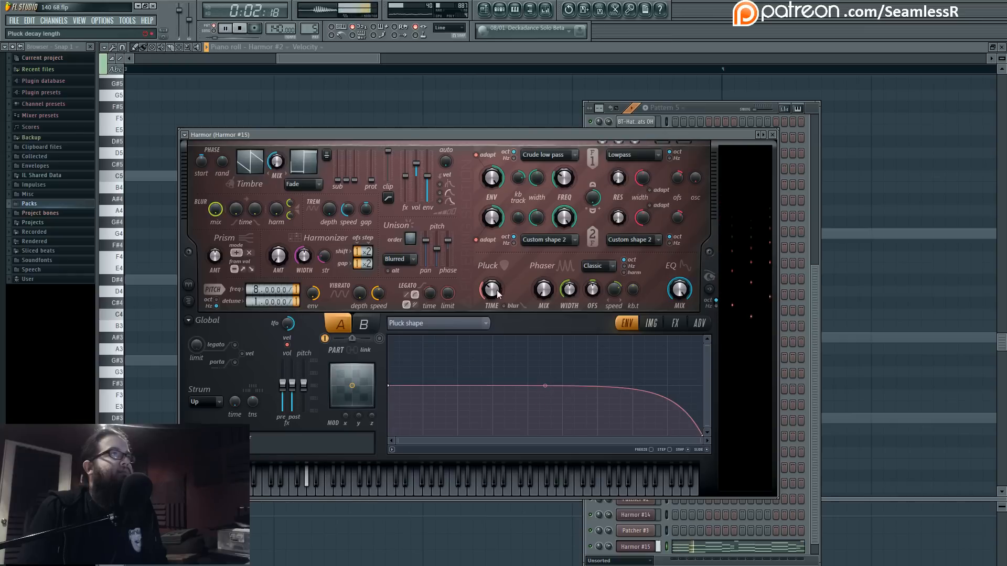
# Adjust the wet level and filter of Harmor #15's built-in reverb while the pattern plays.
pyautogui.click(675, 323)
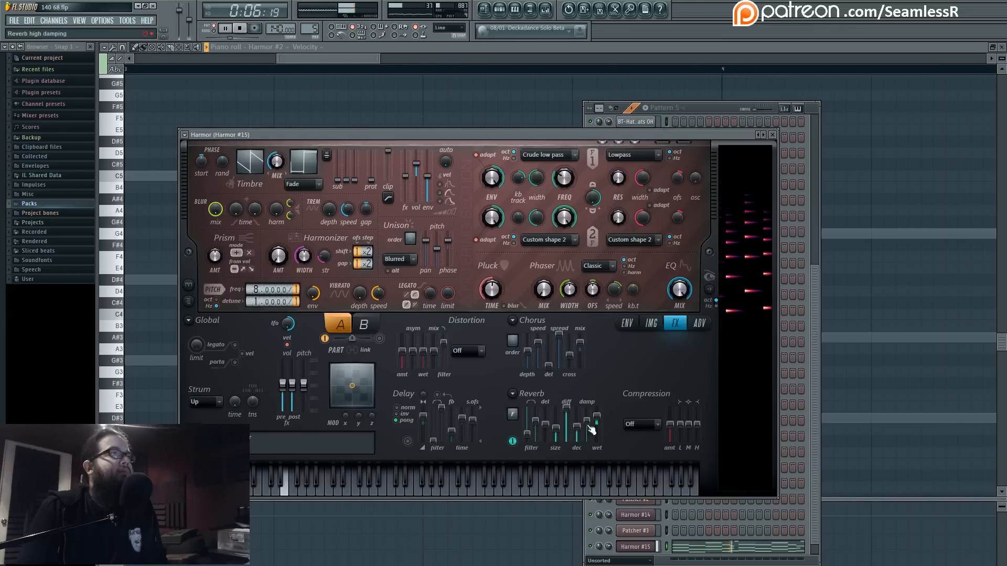
pyautogui.moveTo(597, 418); pyautogui.dragTo(599, 418)
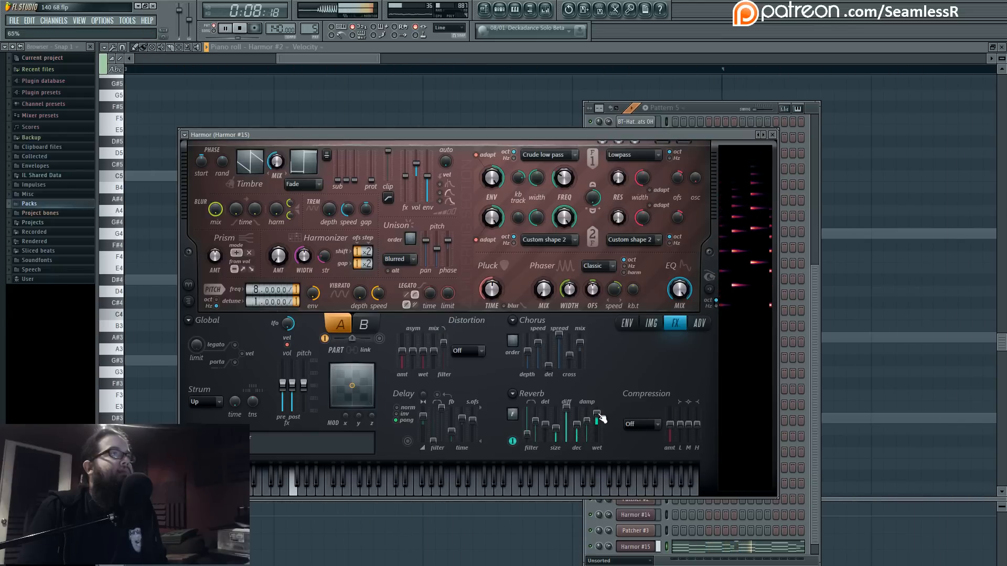
pyautogui.moveTo(536, 420); pyautogui.dragTo(536, 418)
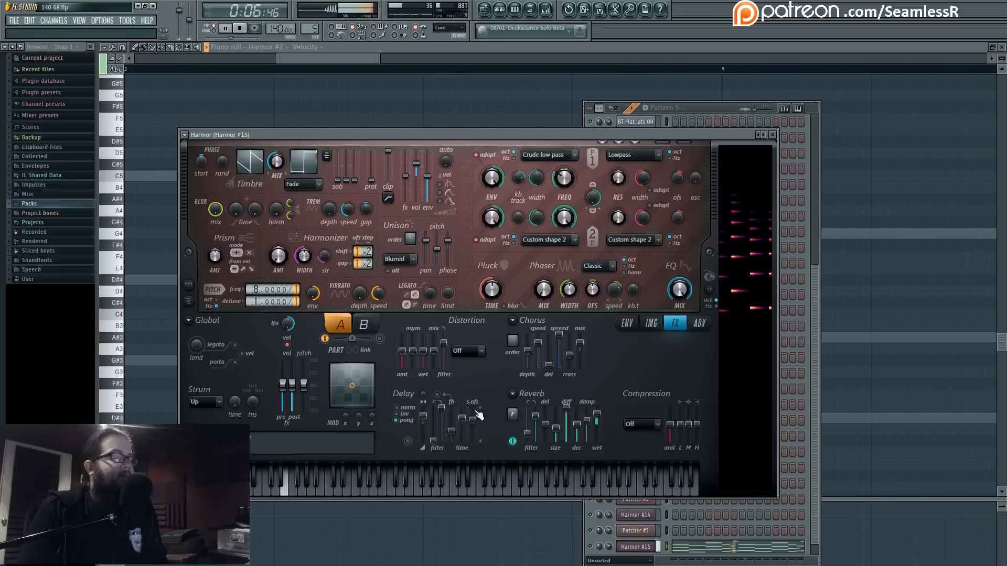
# Draw a pitch envelope for Harmor #15 that starts high and drops very quickly to the base pitch.
pyautogui.click(628, 324)
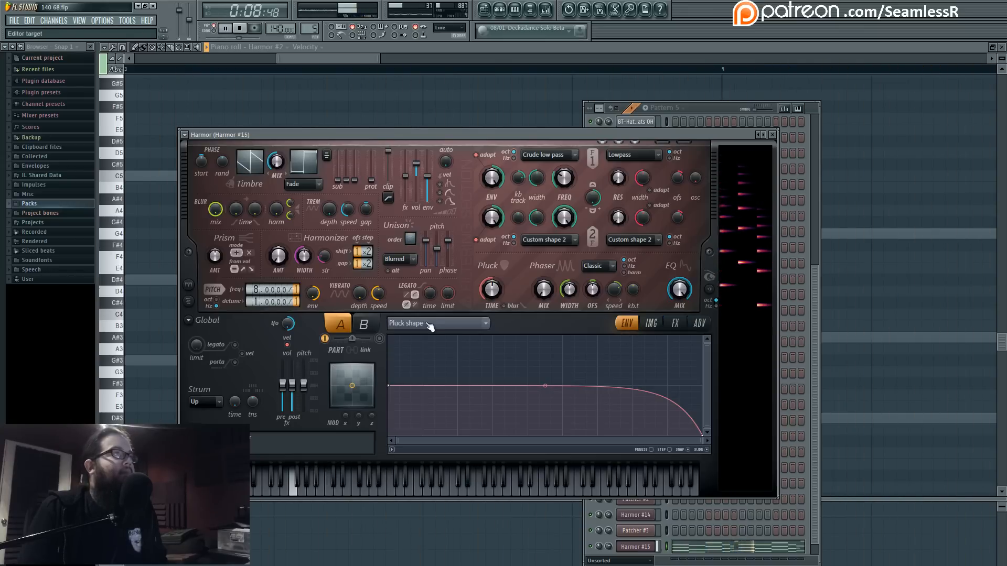
pyautogui.click(429, 323)
pyautogui.click(400, 393)
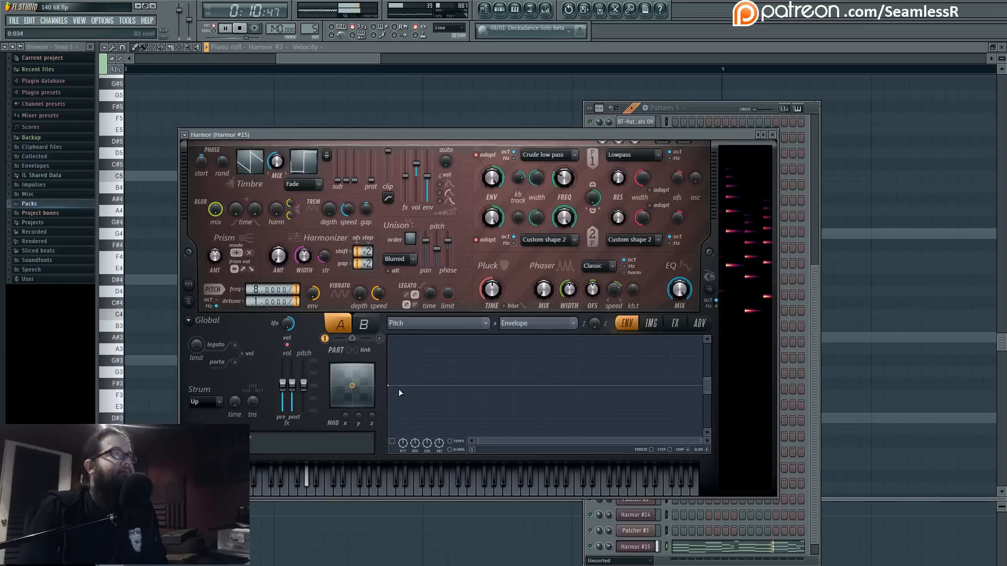
pyautogui.moveTo(423, 387); pyautogui.dragTo(418, 377)
pyautogui.moveTo(403, 340); pyautogui.dragTo(403, 407)
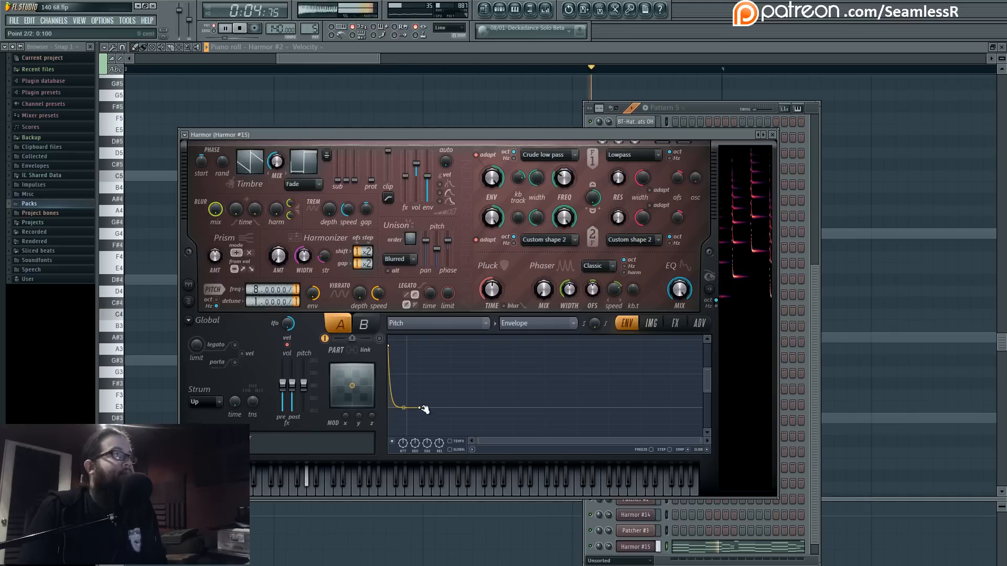
pyautogui.moveTo(423, 411); pyautogui.dragTo(402, 409)
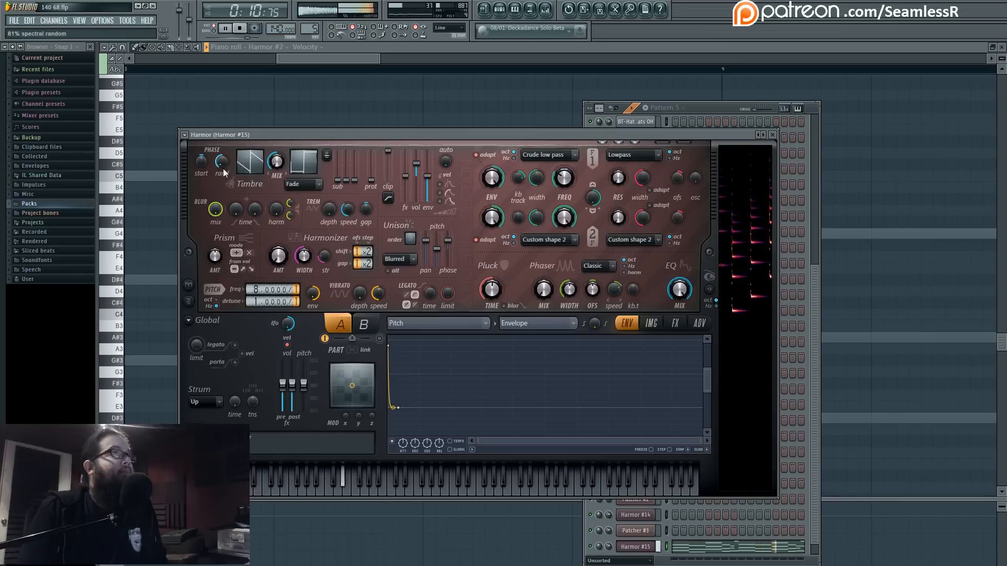
# Refine Harmor #15's reverb by changing its filter, raising its decay and lowering its high damping, and enable the built-in delay.
pyautogui.click(675, 323)
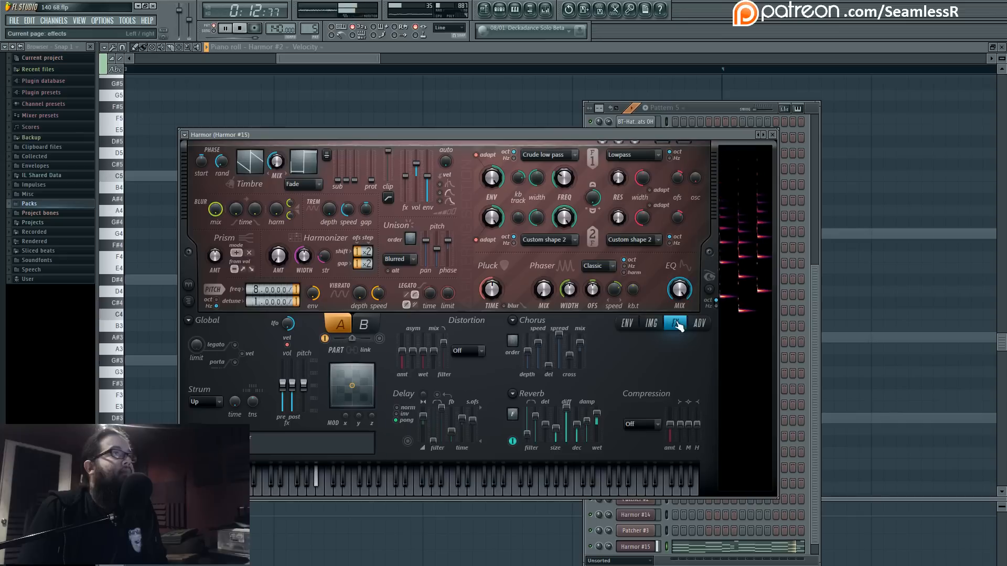
pyautogui.moveTo(528, 436); pyautogui.dragTo(538, 435)
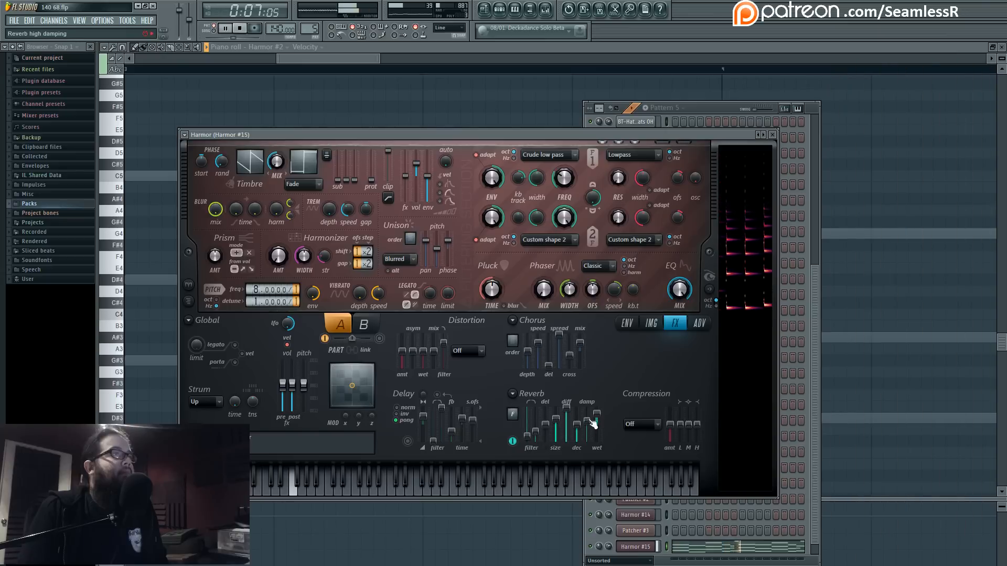
pyautogui.moveTo(576, 424); pyautogui.dragTo(578, 421)
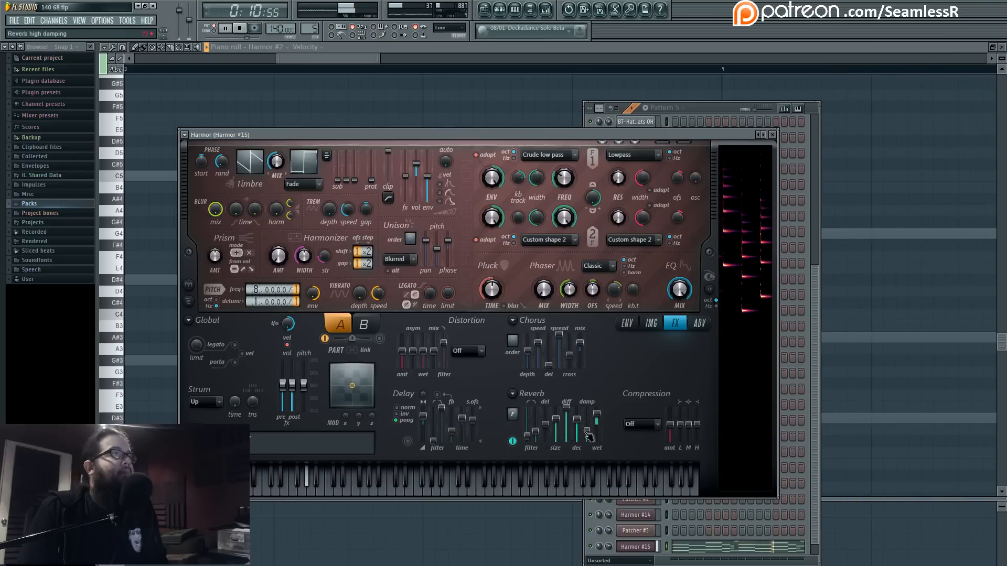
pyautogui.click(409, 441)
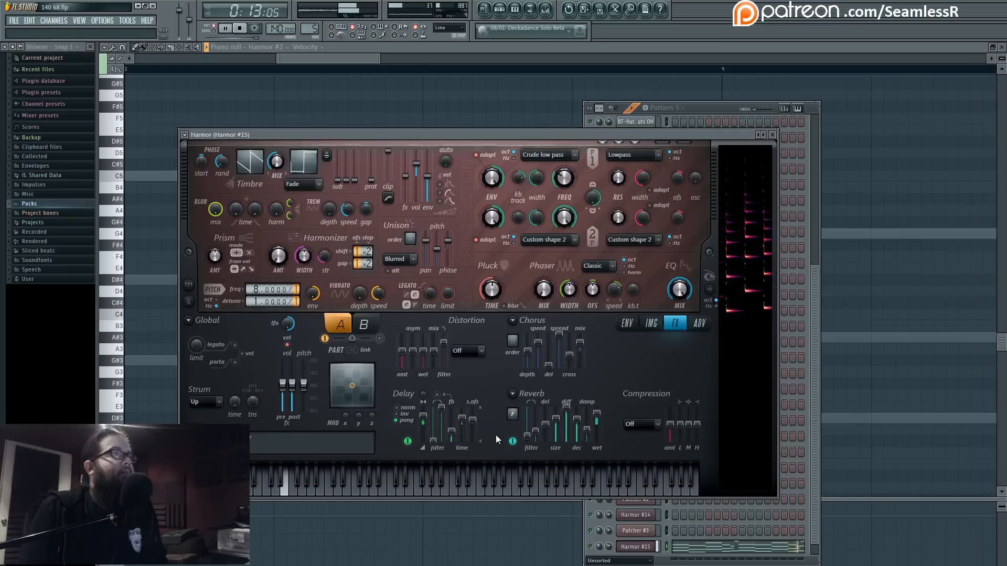
# Check Harmor #15's remaining pages and turn on unison by raising its voice order.
pyautogui.click(699, 323)
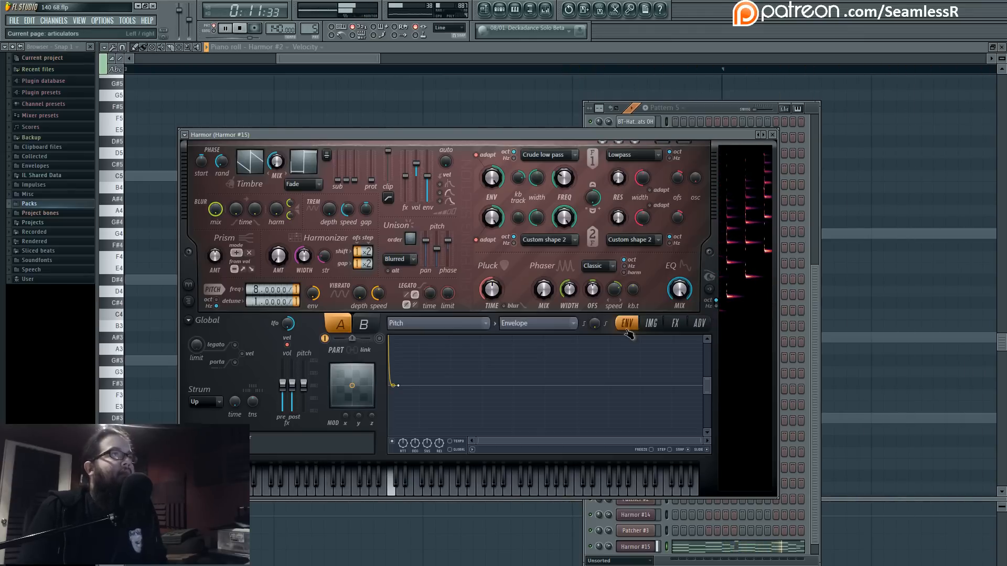
pyautogui.click(410, 239)
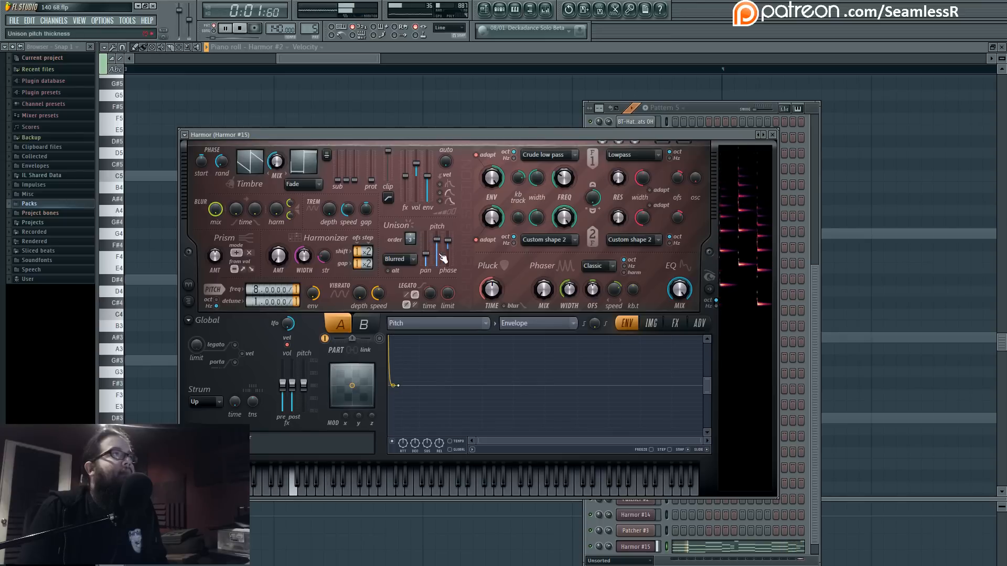
# Shape Harmor #15's harmonic unison pitch mapping into an S-curve that starts low, passes through a middle point and ends high.
pyautogui.click(482, 323)
pyautogui.moveTo(393, 382); pyautogui.dragTo(683, 385)
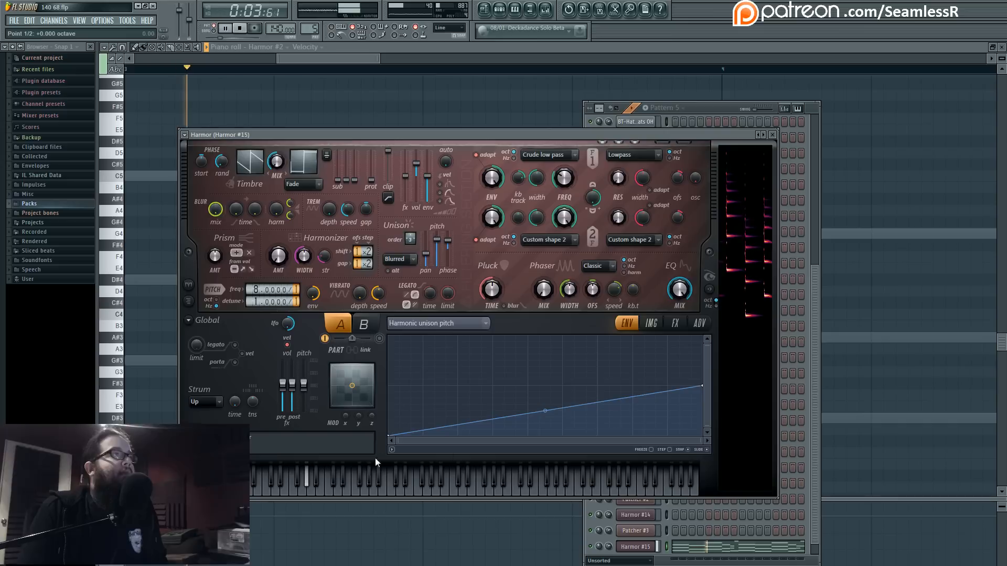
pyautogui.moveTo(545, 411); pyautogui.dragTo(544, 341)
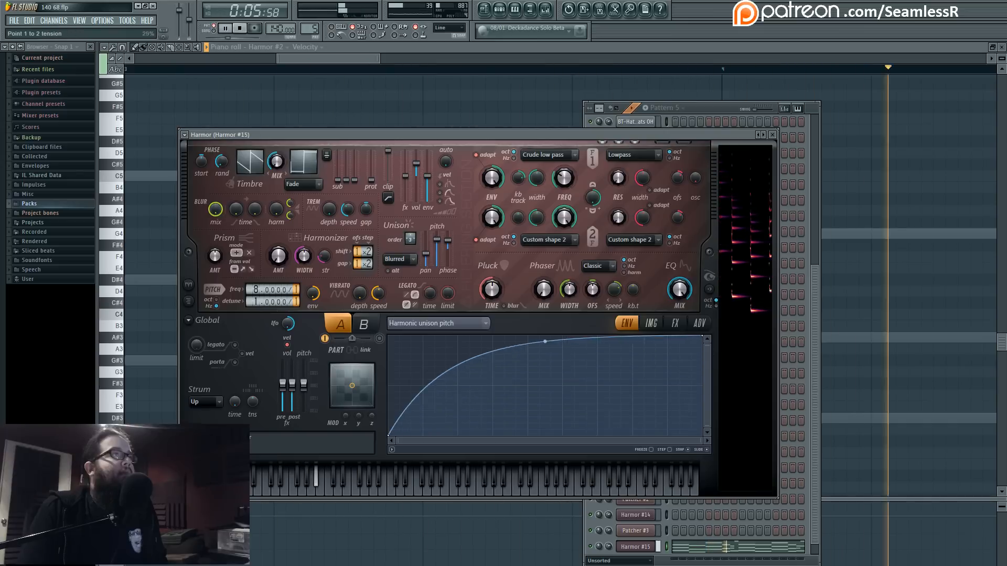
pyautogui.rightClick(418, 405)
pyautogui.moveTo(418, 404); pyautogui.dragTo(507, 386)
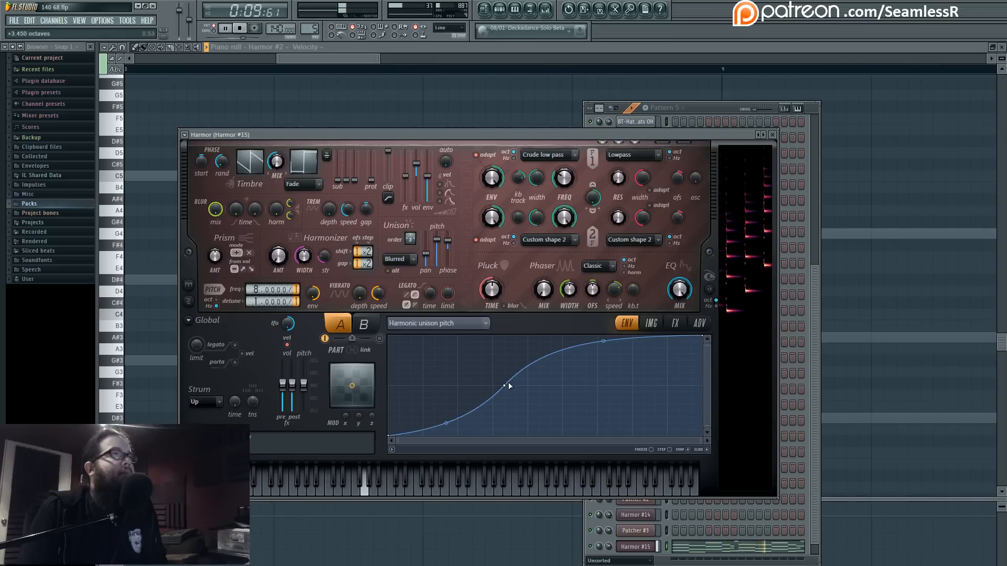
# Refine Harmor #15's unison by adjusting pan and phase, raising the voice order and choosing the Hz distribution.
pyautogui.moveTo(426, 254); pyautogui.dragTo(430, 243)
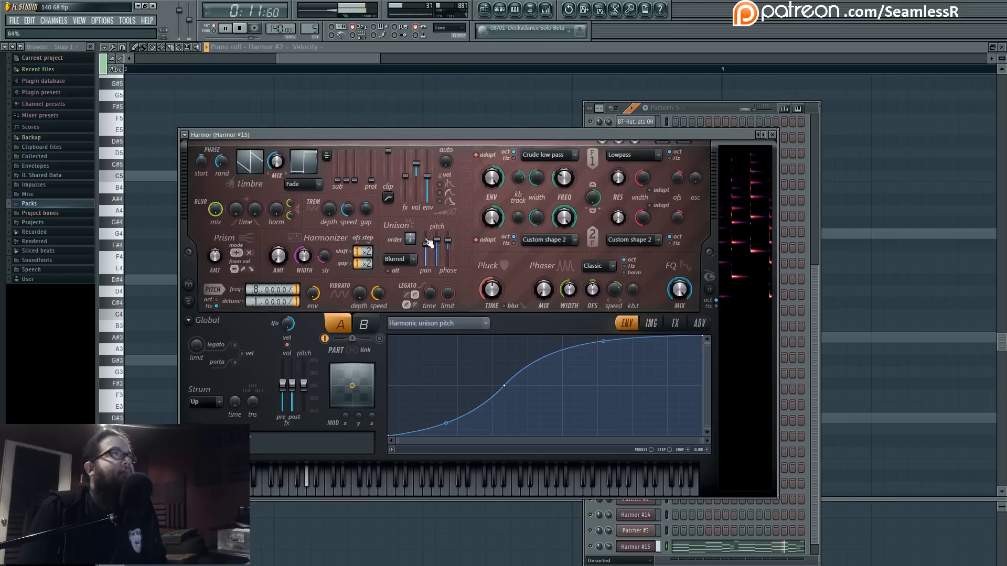
pyautogui.scroll(1, 411, 239)
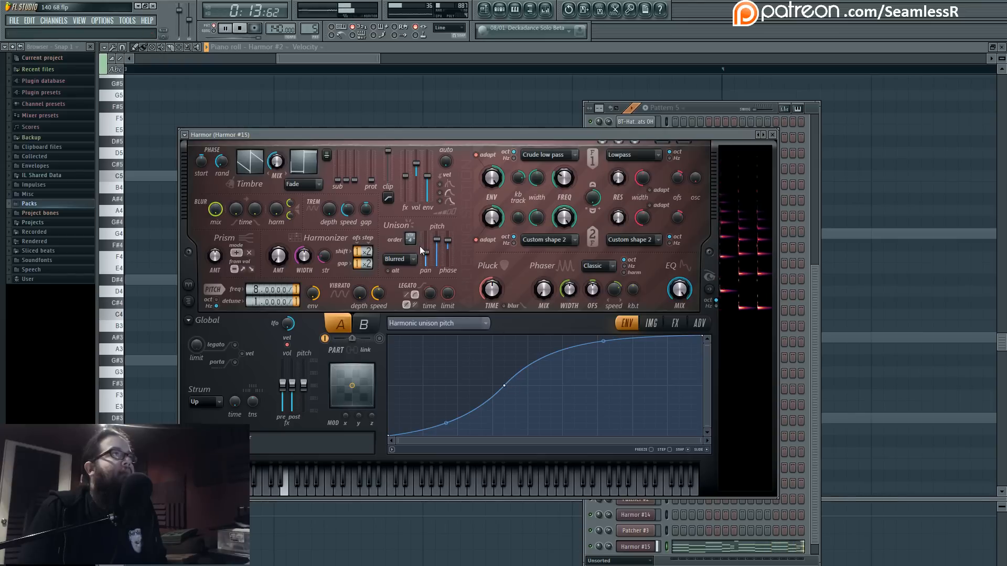
pyautogui.moveTo(447, 248); pyautogui.dragTo(446, 251)
pyautogui.click(400, 259)
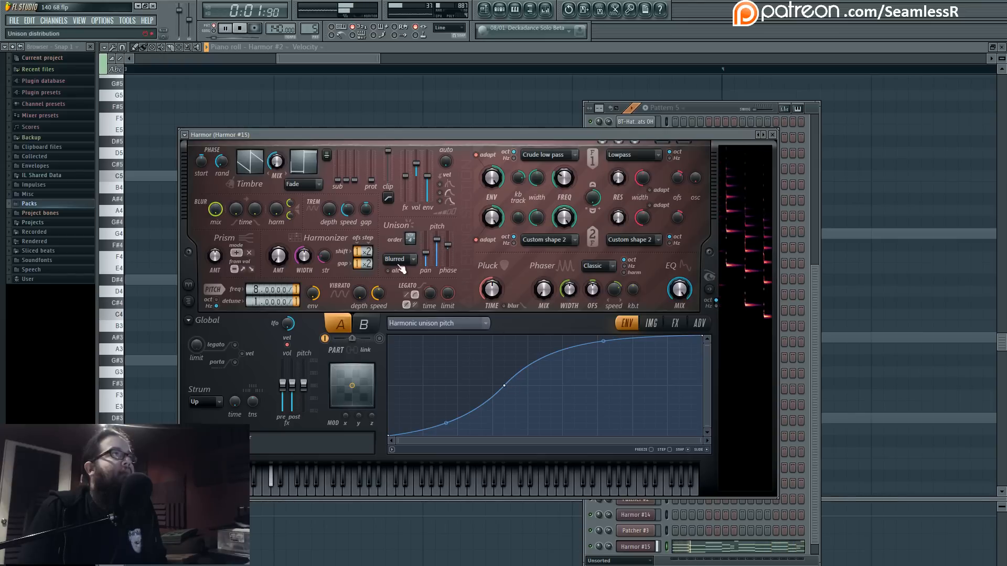
pyautogui.click(395, 311)
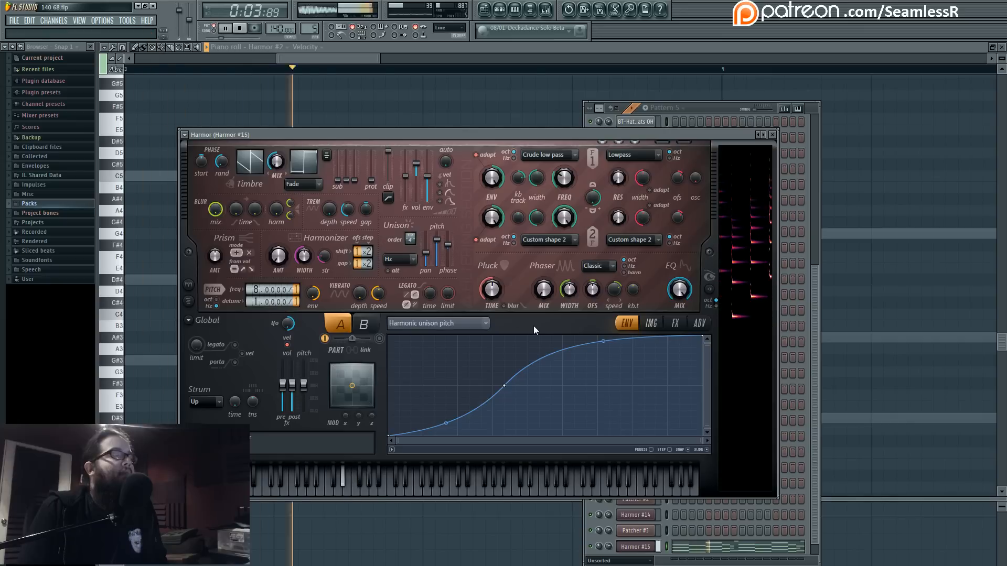
pyautogui.click(675, 324)
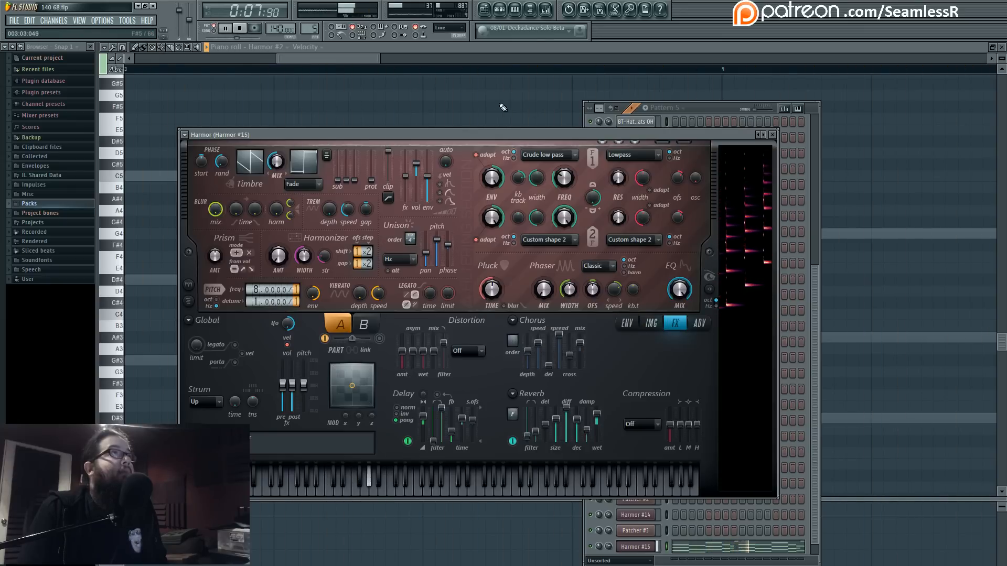
# In Harmor #15's piano roll, delete the second E3 note at the end of bar 4 and extend the first to bar 5.
pyautogui.click(485, 277)
pyautogui.click(500, 10)
pyautogui.scroll(-1, 719, 501)
pyautogui.click(719, 498)
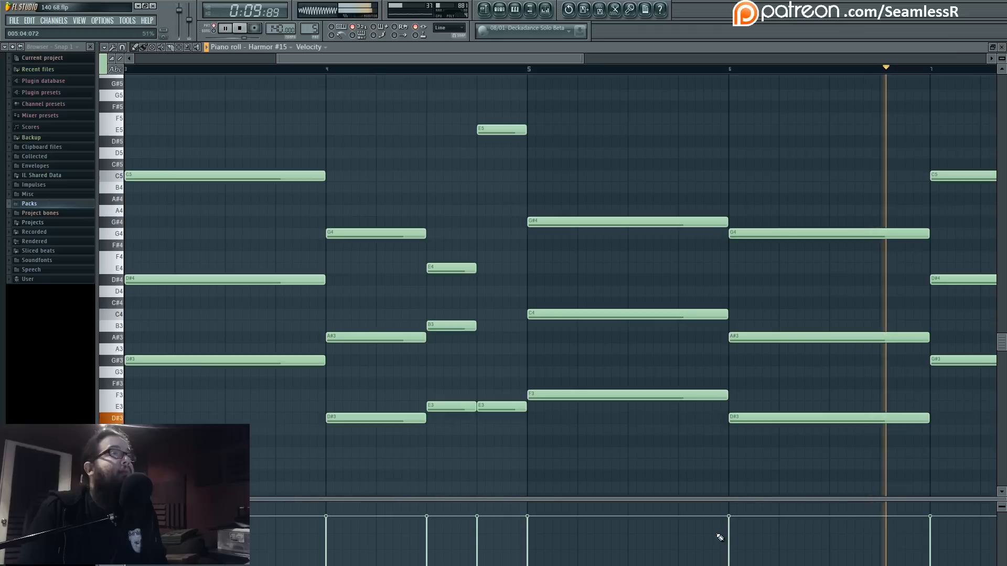
pyautogui.click(327, 69)
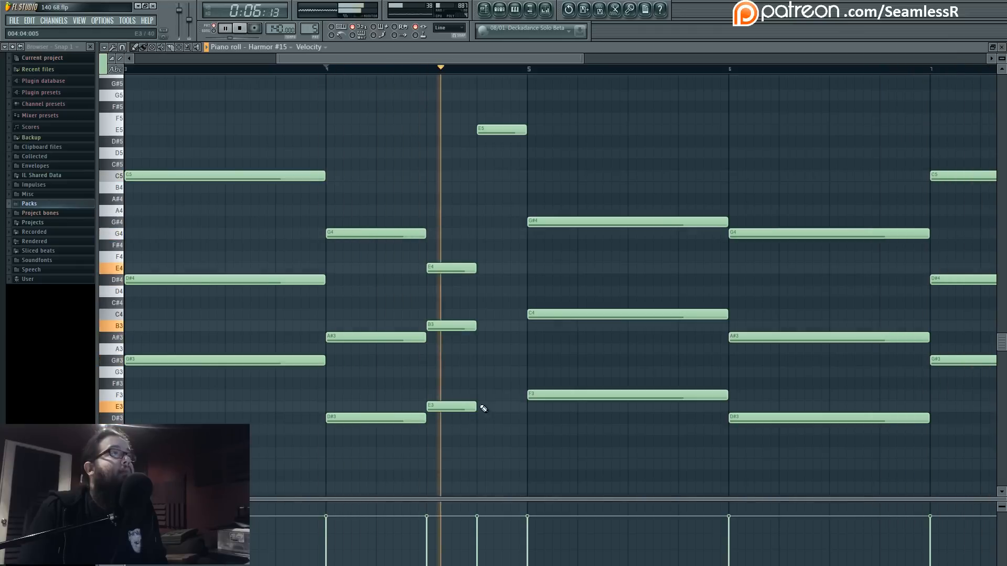
pyautogui.rightClick(480, 407)
pyautogui.moveTo(479, 408); pyautogui.dragTo(525, 408)
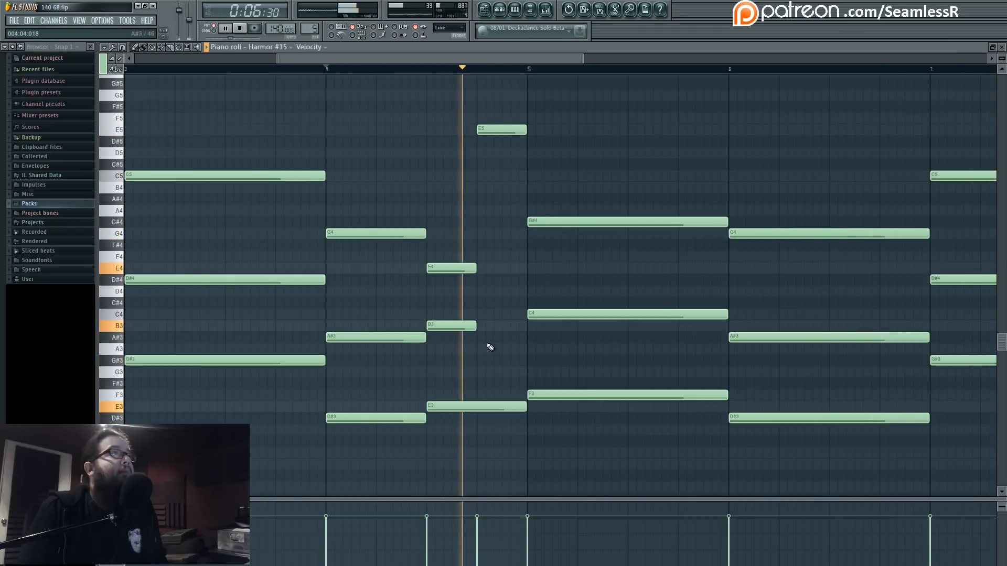
# Try lower pitches for the E5 note in bar 4, delete it and extend the E4 note to bar 5 instead.
pyautogui.moveTo(495, 131); pyautogui.dragTo(499, 265)
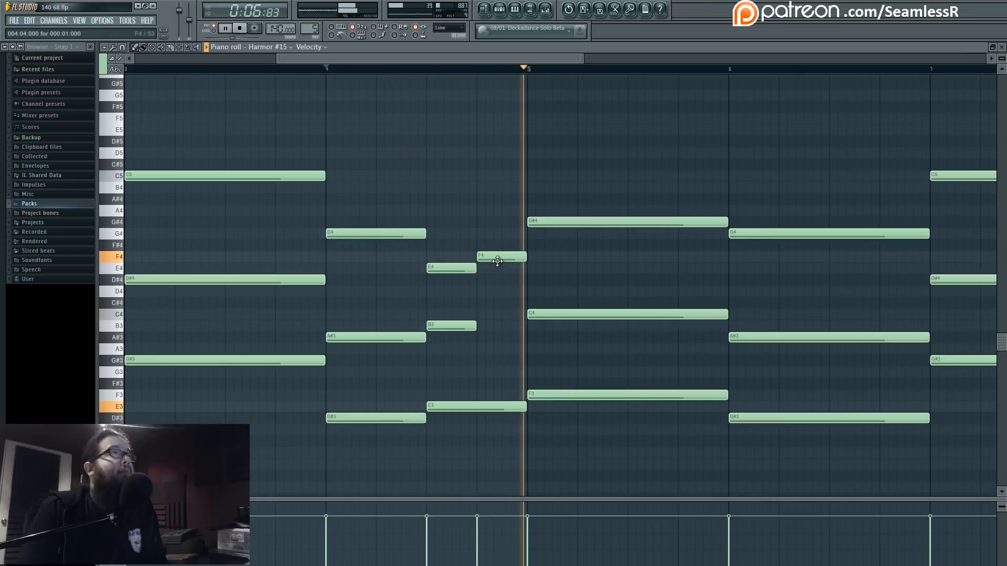
pyautogui.scroll(-2, 499, 277)
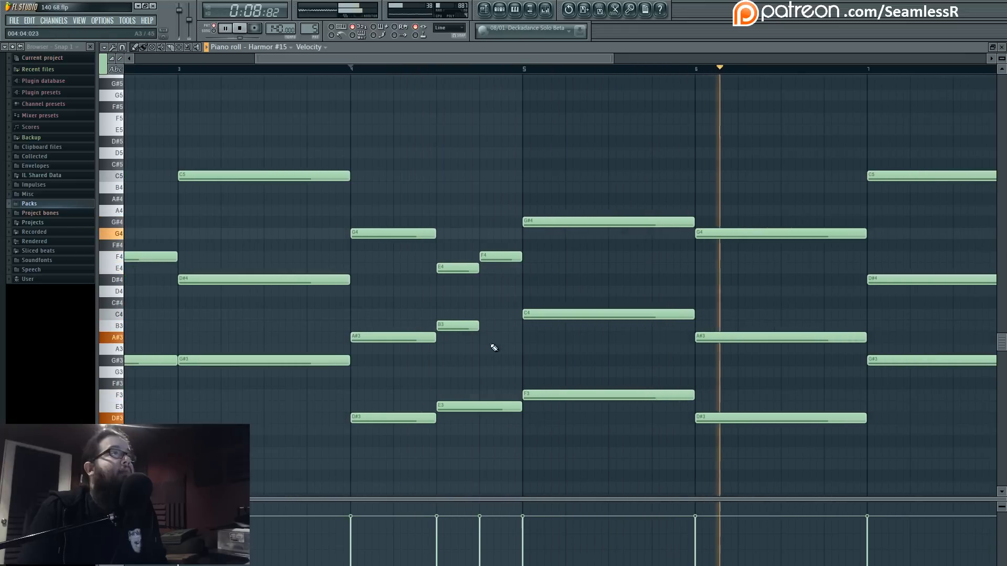
pyautogui.moveTo(492, 254); pyautogui.dragTo(512, 299)
pyautogui.rightClick(498, 268)
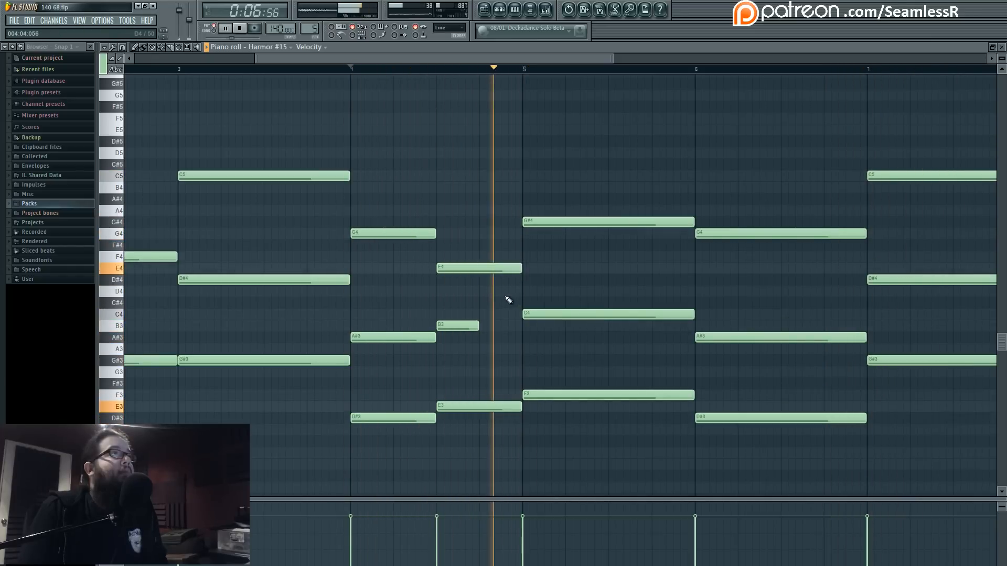
pyautogui.moveTo(479, 328)
pyautogui.mouseDown()
pyautogui.moveTo(523, 329)
pyautogui.moveTo(475, 330)
pyautogui.mouseUp()
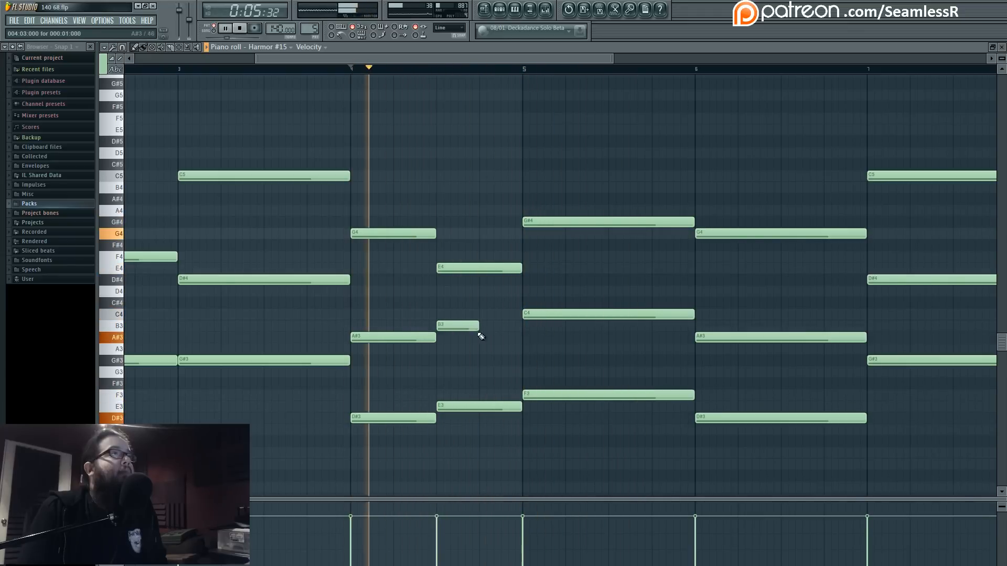
pyautogui.scroll(-5, 489, 354)
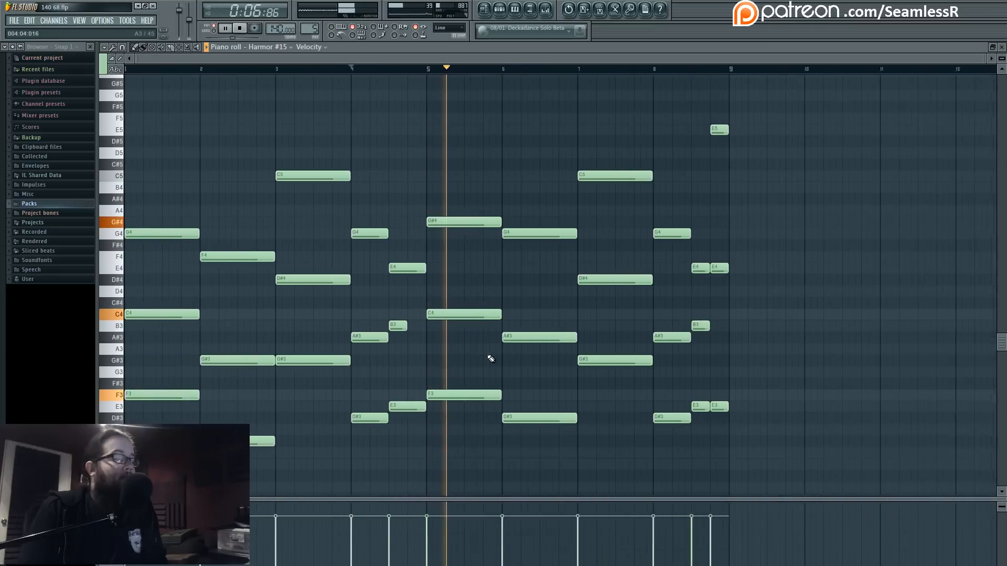
# Enable Harmor #15's chorus and set its compression to Burning, raising the amount and adjusting the low band.
pyautogui.click(490, 6)
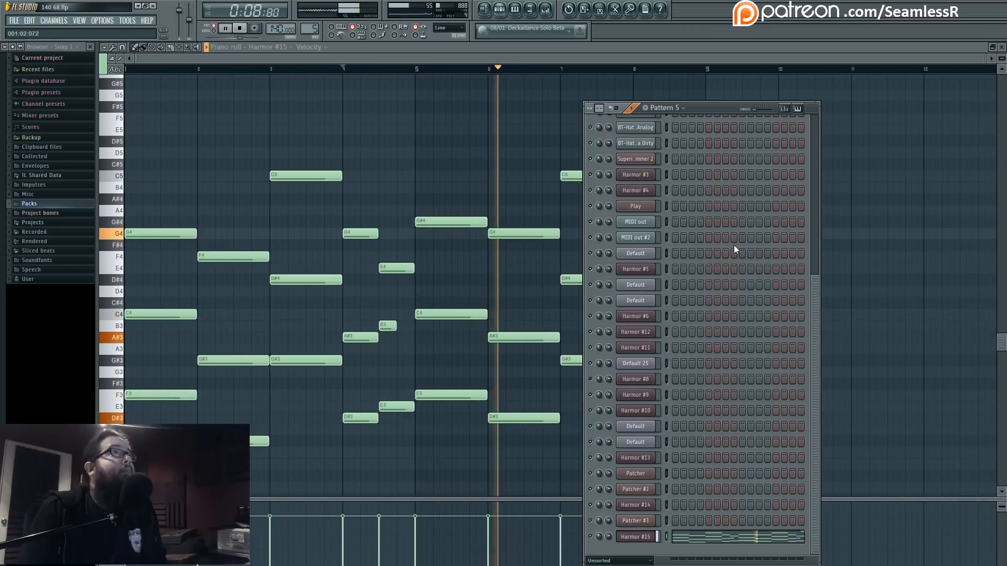
pyautogui.click(651, 536)
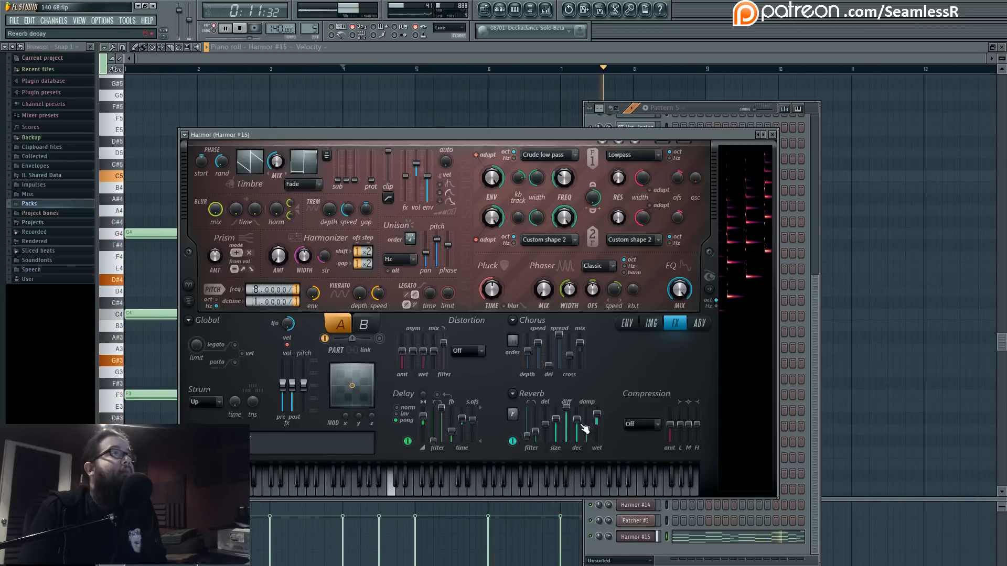
pyautogui.click(512, 341)
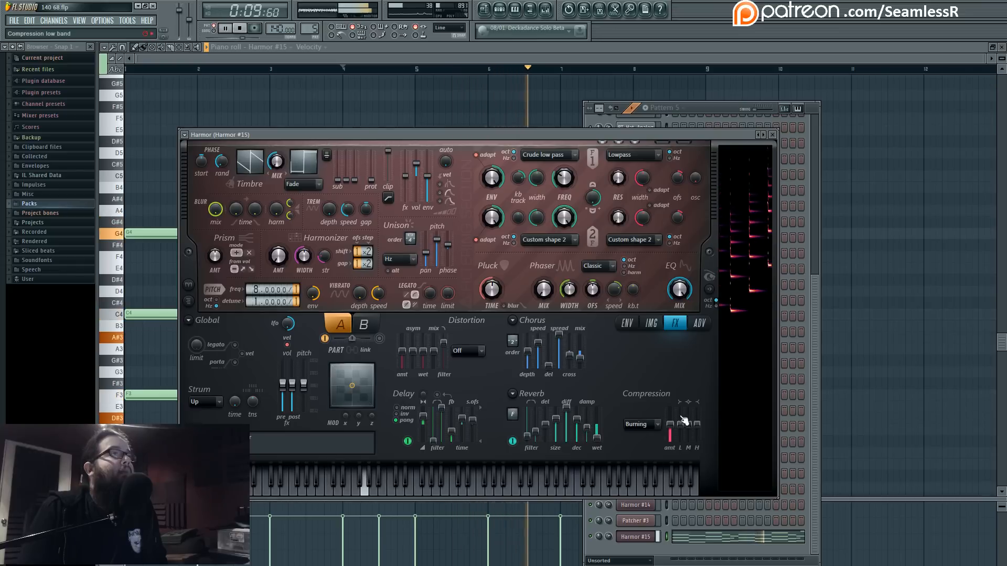
pyautogui.scroll(-2, 640, 424)
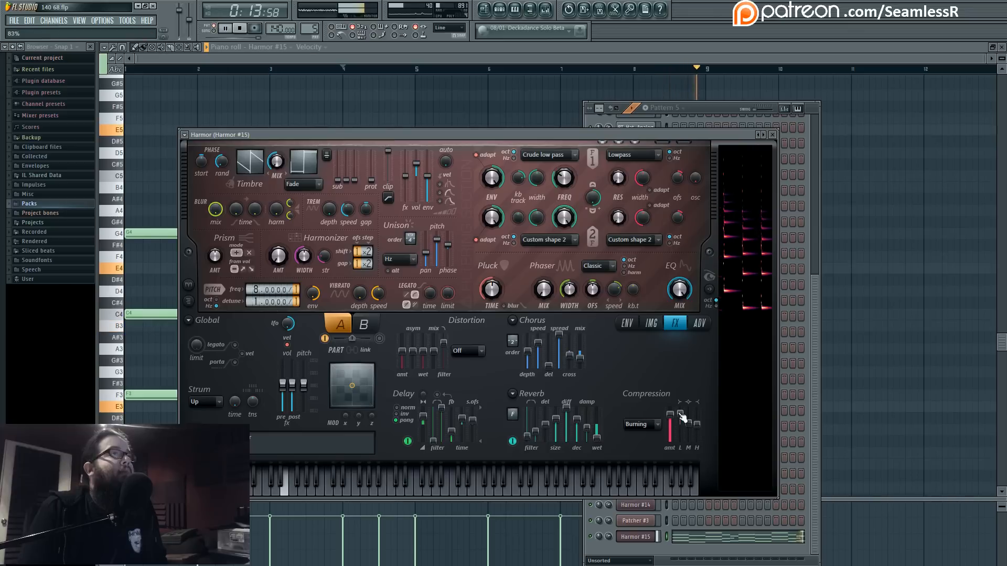
pyautogui.moveTo(681, 416)
pyautogui.mouseDown()
pyautogui.moveTo(686, 426)
pyautogui.moveTo(673, 410)
pyautogui.mouseUp()
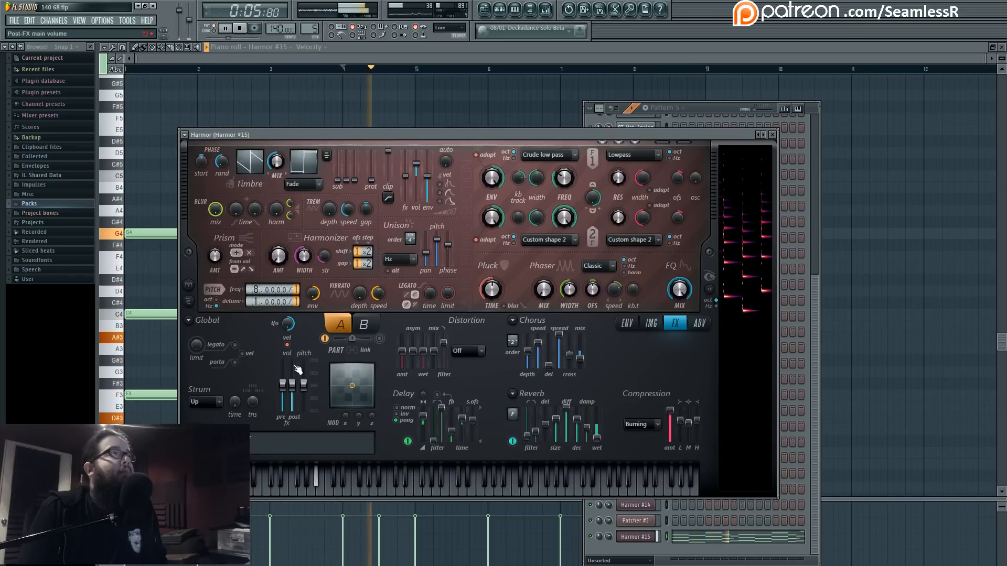
# Raise Harmor #15's pre-FX volume and rebalance its chorus mix and reverb wet level.
pyautogui.moveTo(283, 386); pyautogui.dragTo(284, 371)
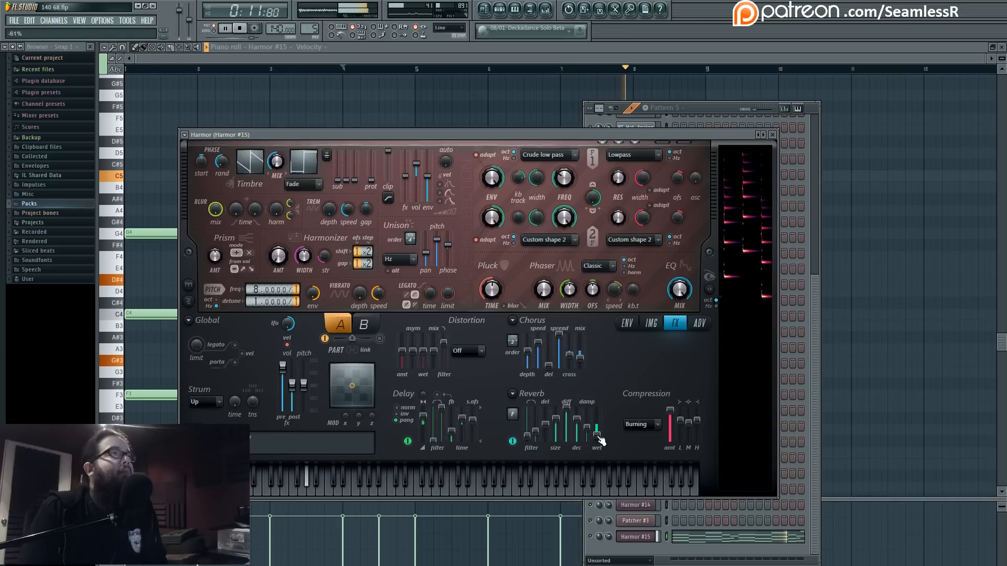
pyautogui.moveTo(582, 361); pyautogui.dragTo(582, 355)
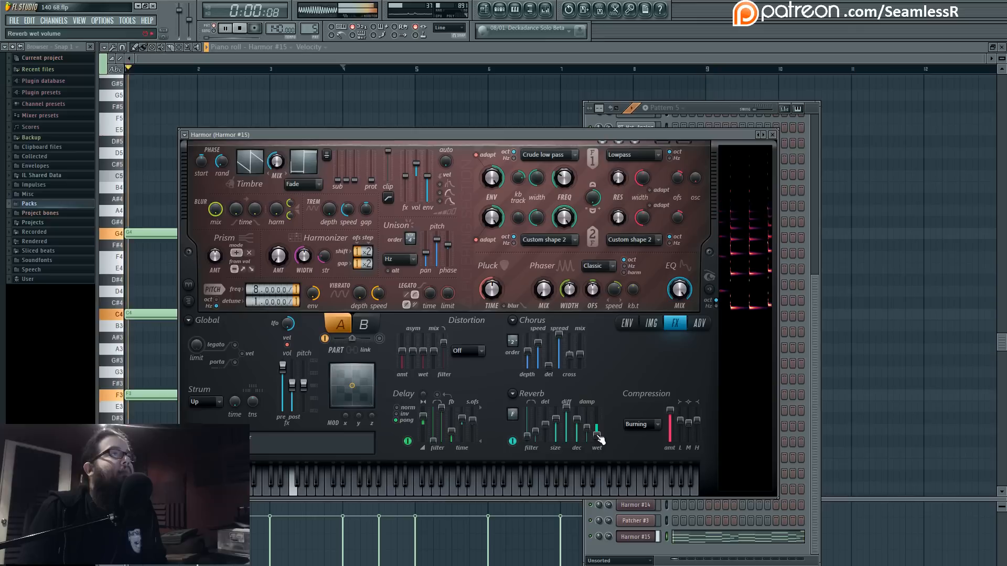
pyautogui.moveTo(597, 435); pyautogui.dragTo(597, 438)
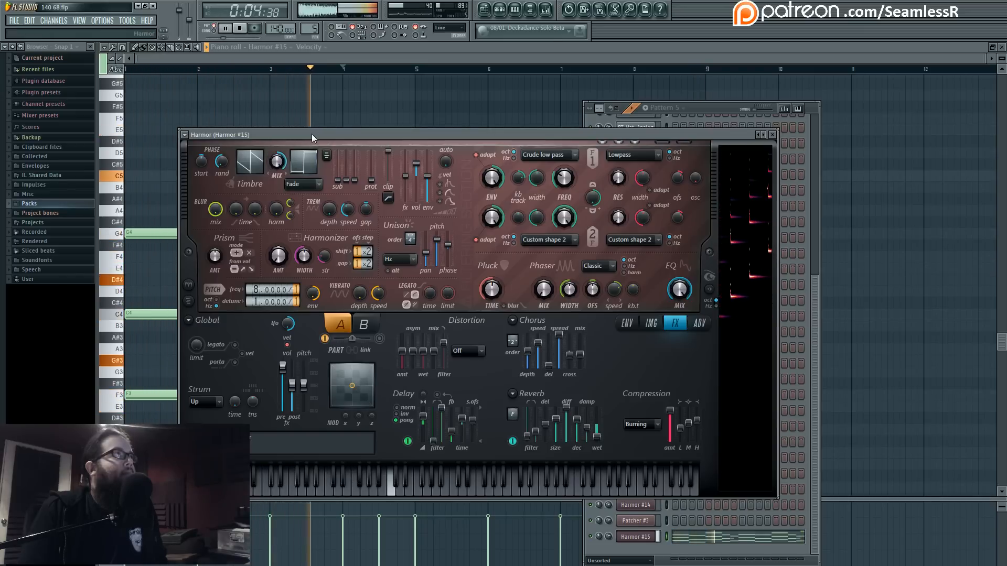
# Set Harmor #15's pitch detune to 2.0000 and move the Harmonizer after Pluck in the unit order, with its amount at 42%.
pyautogui.press('space')
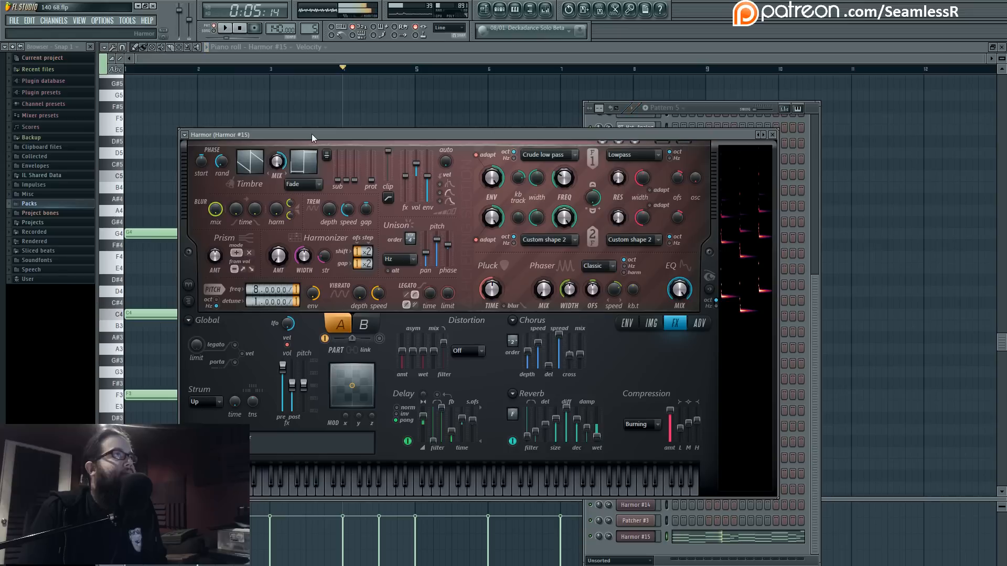
pyautogui.scroll(1, 254, 303)
pyautogui.press('space')
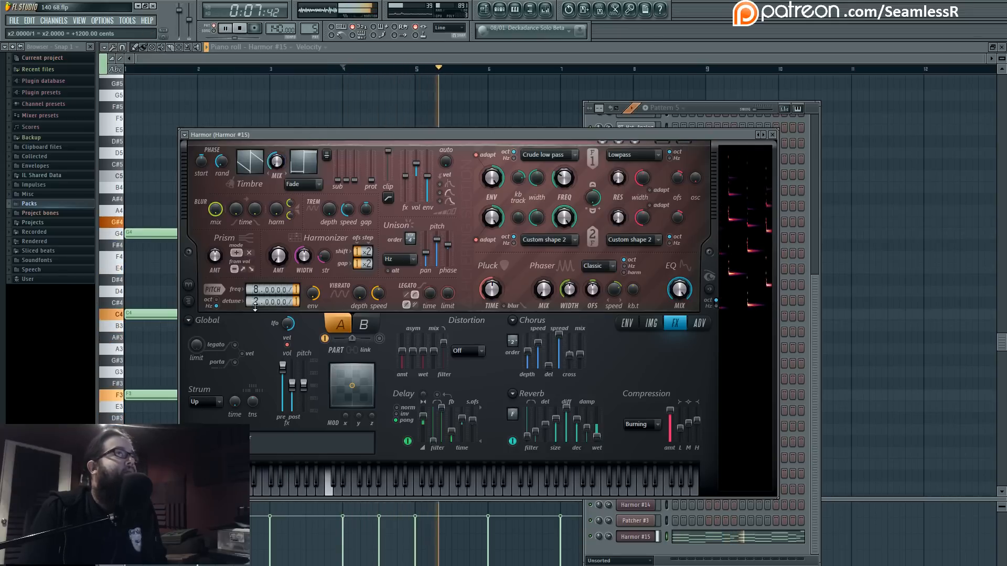
pyautogui.click(699, 323)
pyautogui.moveTo(418, 385); pyautogui.dragTo(418, 420)
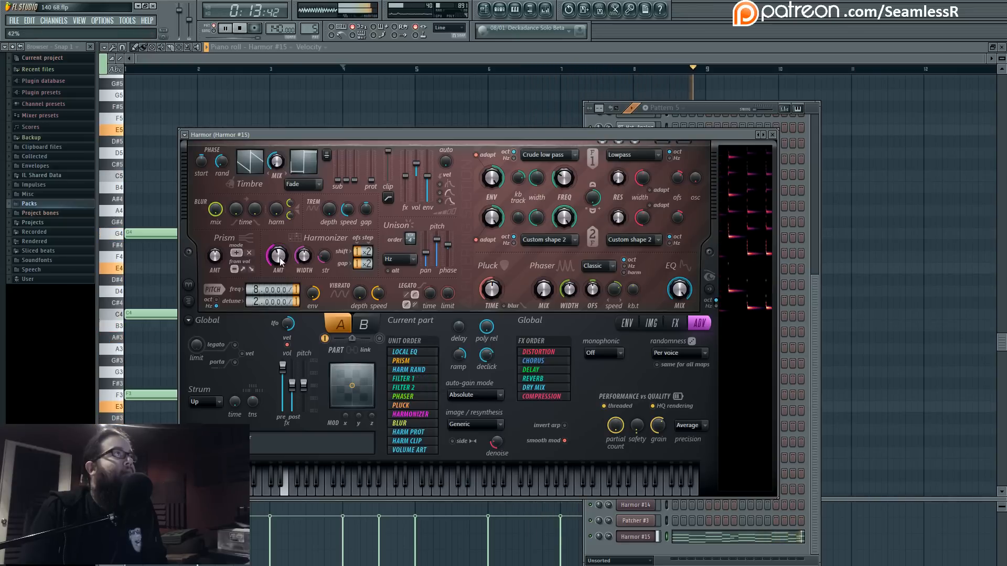
# Adjust the time, stereo offset, feedback level and filter of Harmor #15's built-in delay while the pattern plays.
pyautogui.click(650, 323)
pyautogui.click(675, 323)
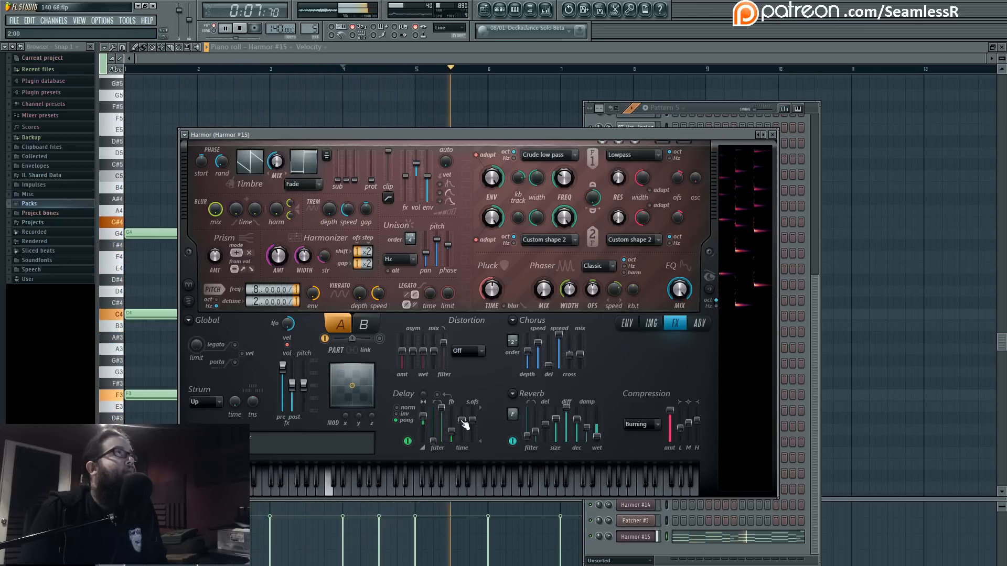
pyautogui.moveTo(465, 425); pyautogui.dragTo(465, 422)
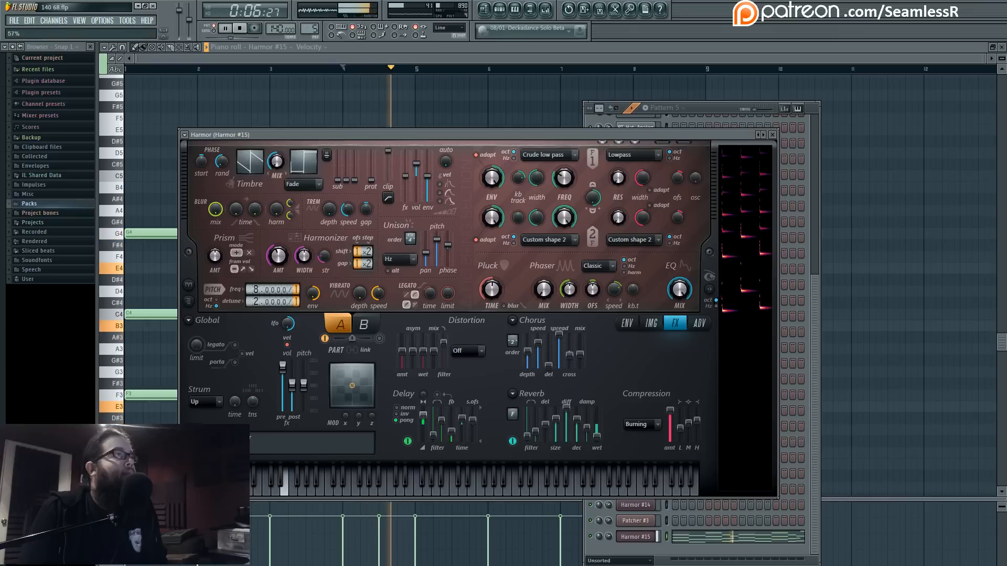
pyautogui.moveTo(472, 420); pyautogui.dragTo(473, 410)
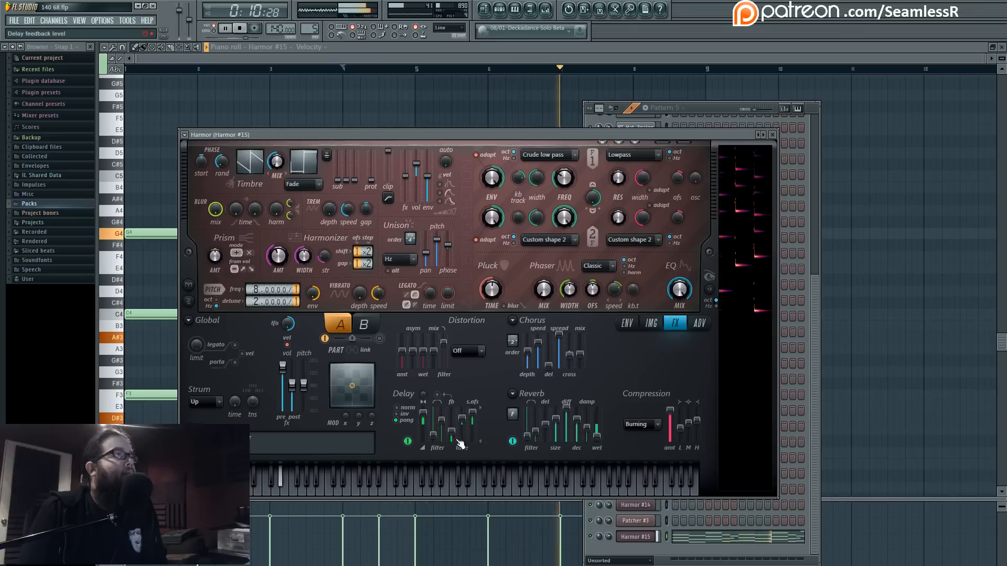
pyautogui.moveTo(452, 432); pyautogui.dragTo(453, 429)
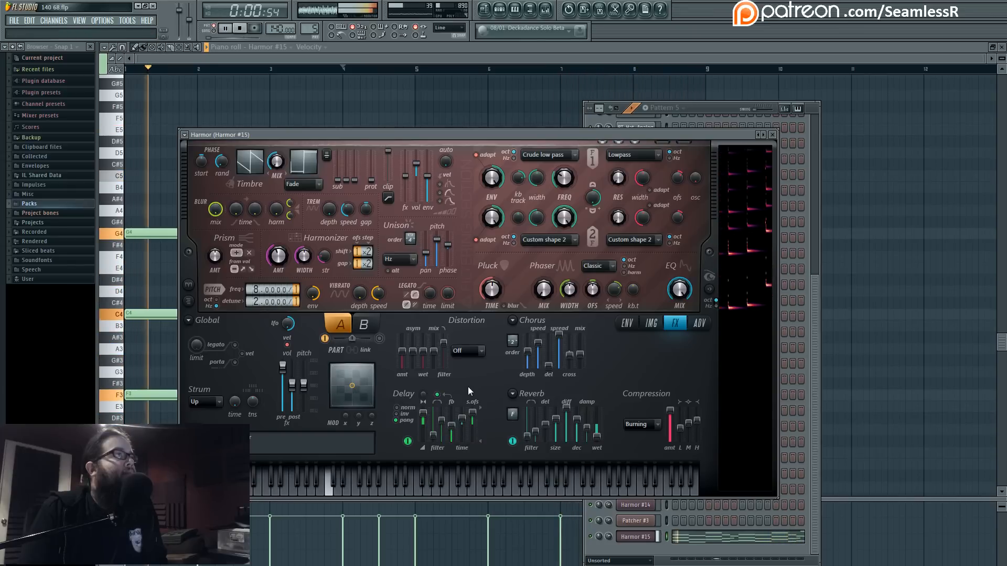
pyautogui.moveTo(442, 420); pyautogui.dragTo(442, 423)
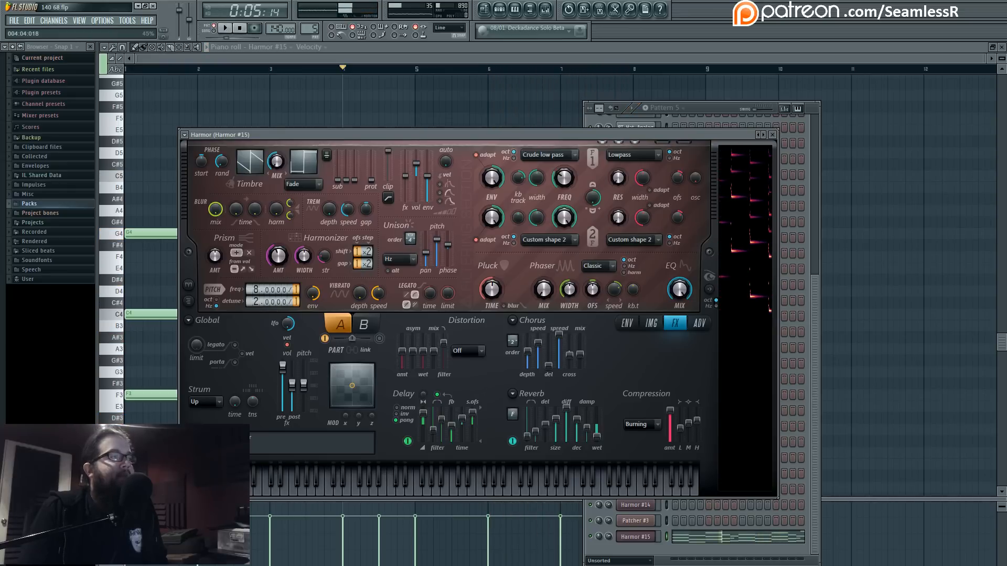
# Repeat the Pattern 5 clip along Track 6 of the playlist so the pluck fills the intro up to bar 33.
pyautogui.moveTo(386, 234); pyautogui.dragTo(382, 193)
pyautogui.hotkey('alt', 'Tab')
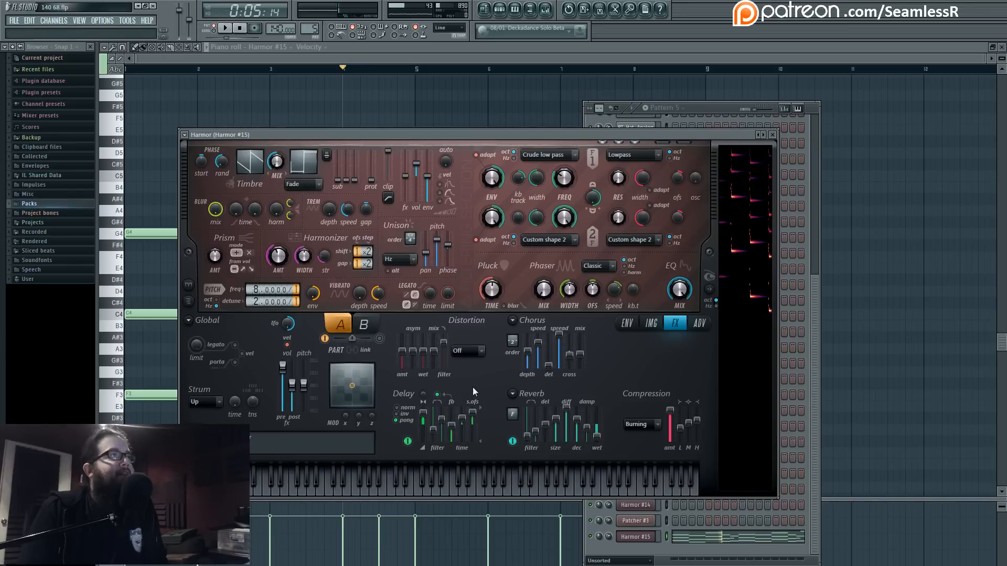
pyautogui.click(483, 9)
pyautogui.scroll(2, 375, 348)
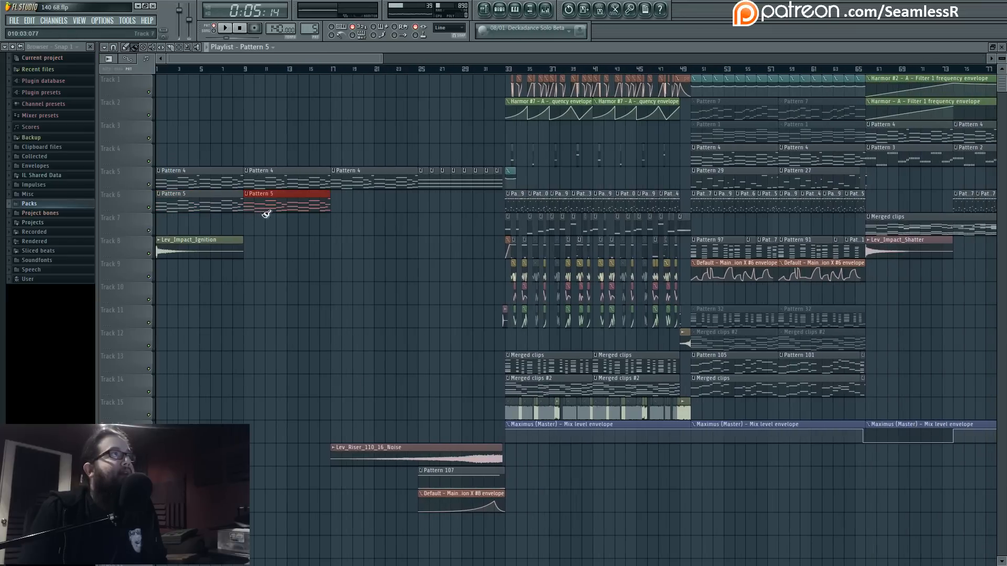
pyautogui.moveTo(266, 214); pyautogui.dragTo(442, 225)
pyautogui.scroll(4, 450, 252)
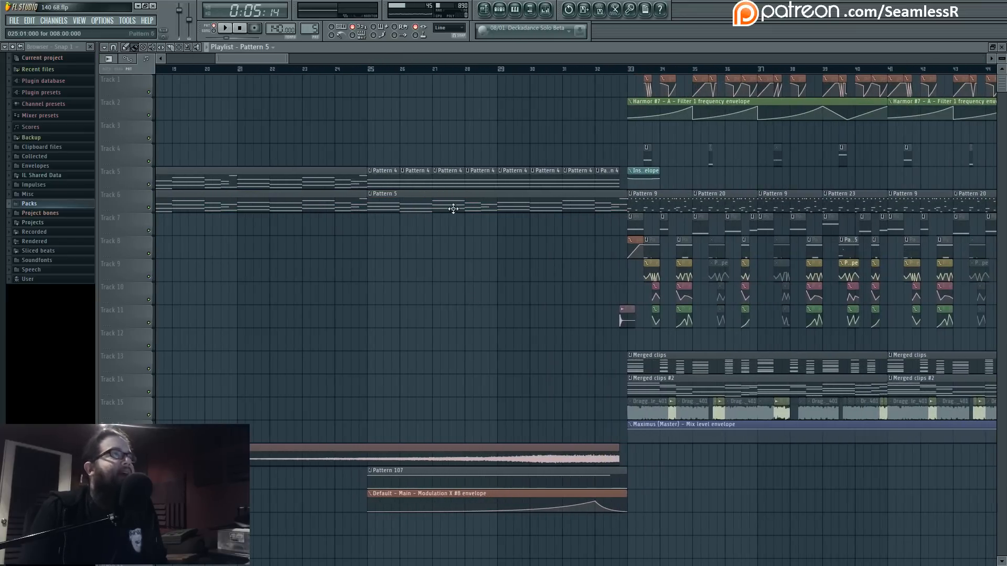
pyautogui.moveTo(453, 208); pyautogui.dragTo(442, 226)
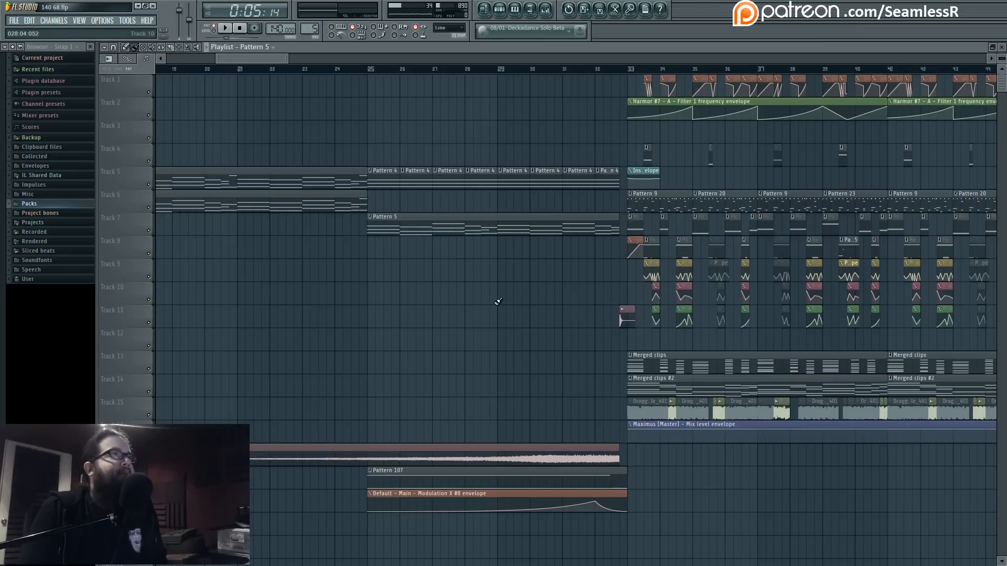
pyautogui.scroll(-4, 500, 315)
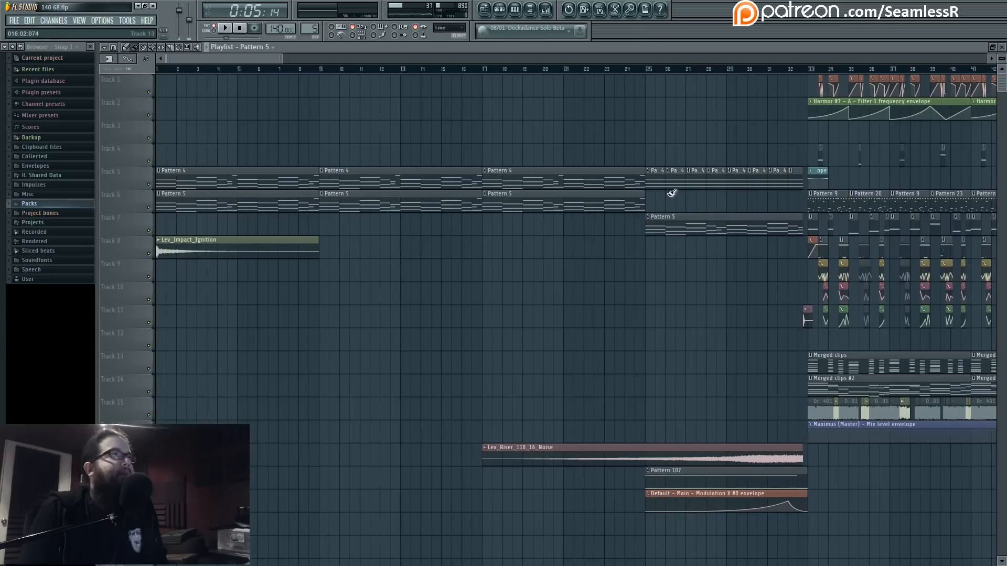
pyautogui.moveTo(672, 193); pyautogui.dragTo(668, 186)
# Play the intro, set Harmor #15's second filter to Classic low pass and raise its cutoff frequency.
pyautogui.press('space')
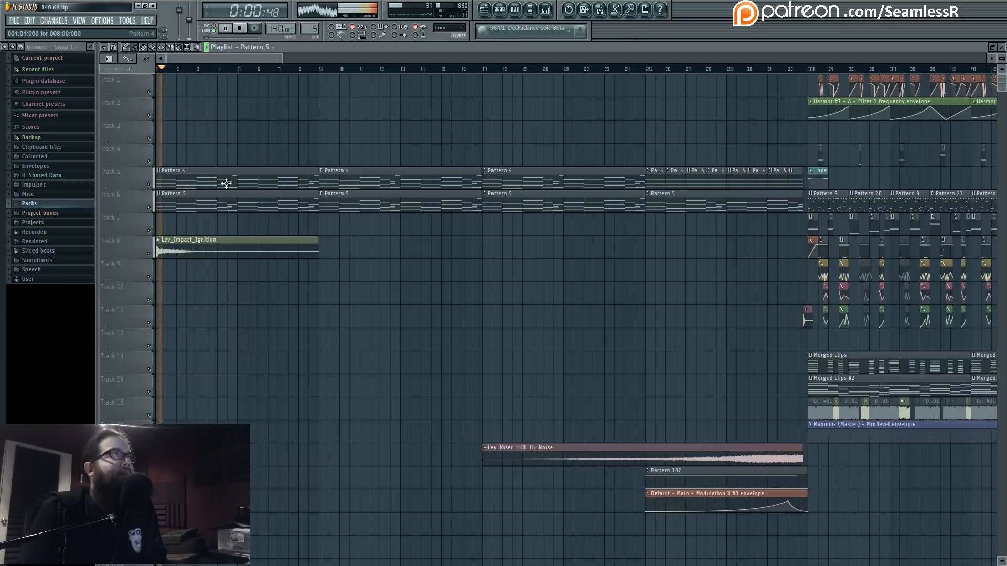
pyautogui.press('F6')
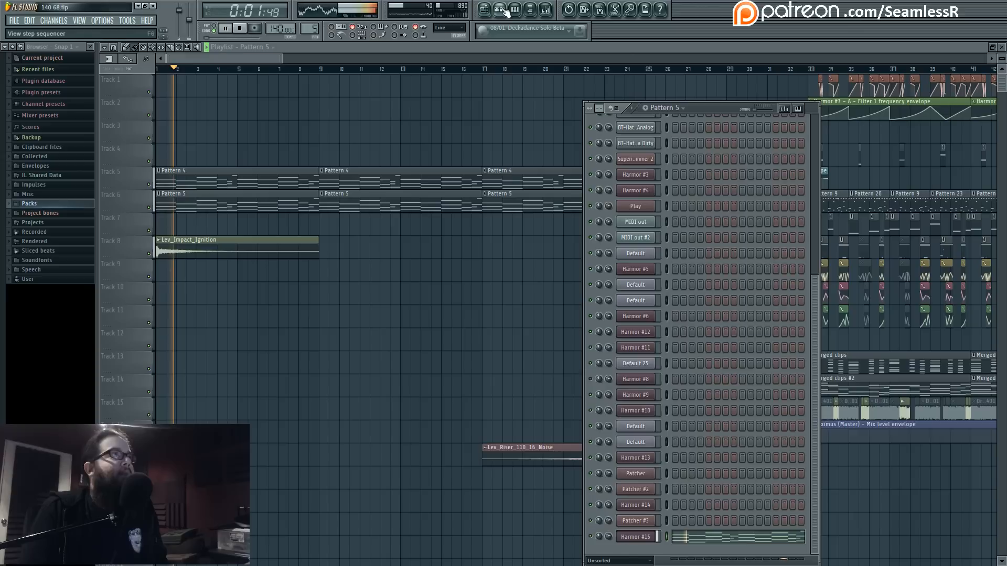
pyautogui.click(637, 537)
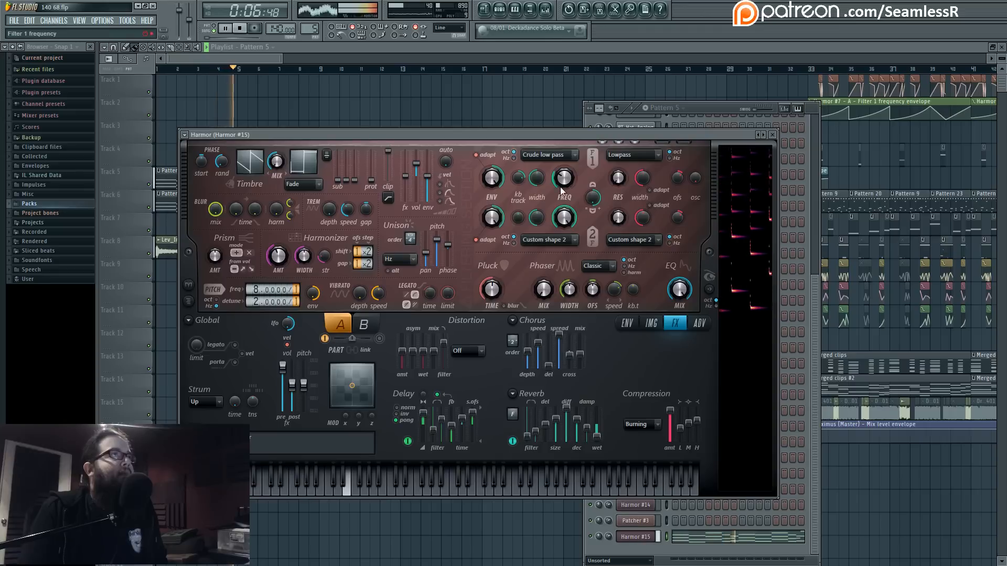
pyautogui.click(567, 241)
pyautogui.click(568, 246)
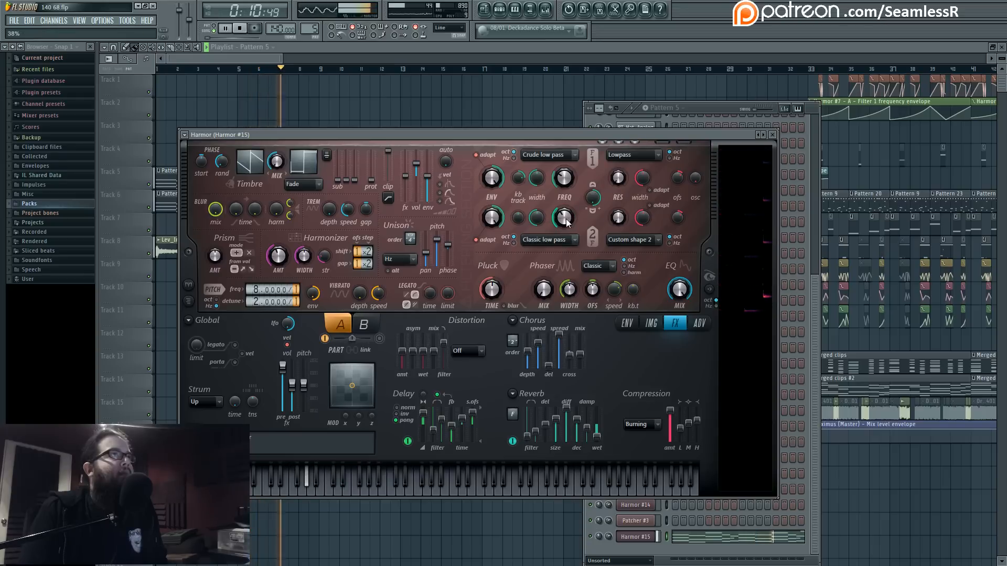
pyautogui.moveTo(564, 218); pyautogui.dragTo(566, 194)
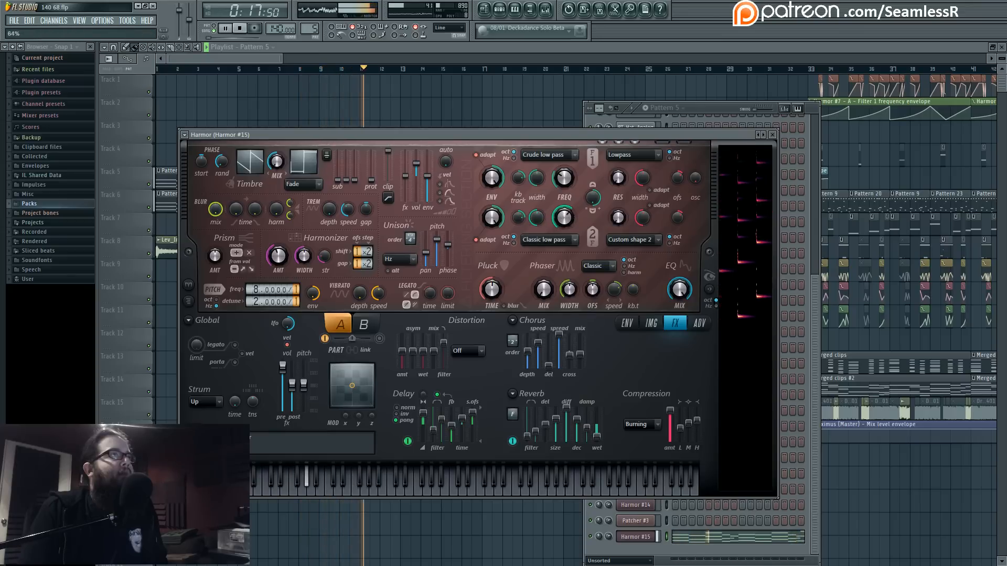
# Route the Harmor #15 channel to the empty mixer track Insert 67 and bring that track into view in the mixer.
pyautogui.click(550, 10)
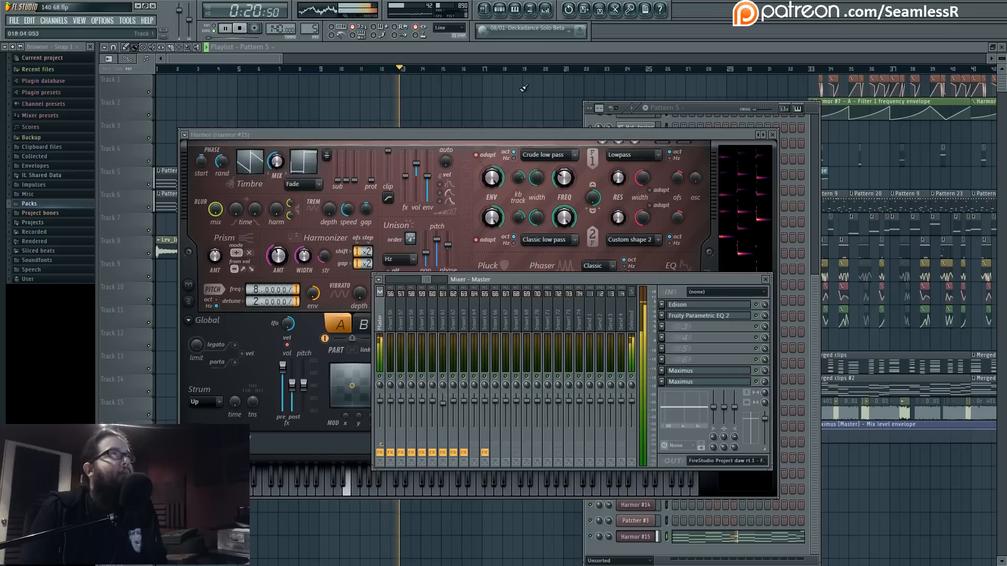
pyautogui.click(636, 508)
pyautogui.click(636, 537)
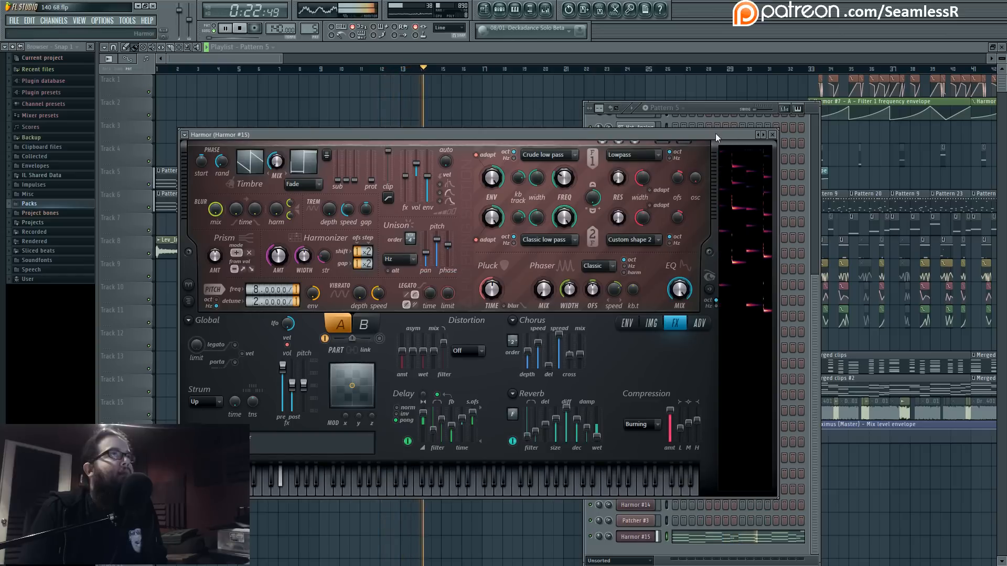
pyautogui.moveTo(716, 133); pyautogui.dragTo(699, 263)
pyautogui.doubleClick(586, 155)
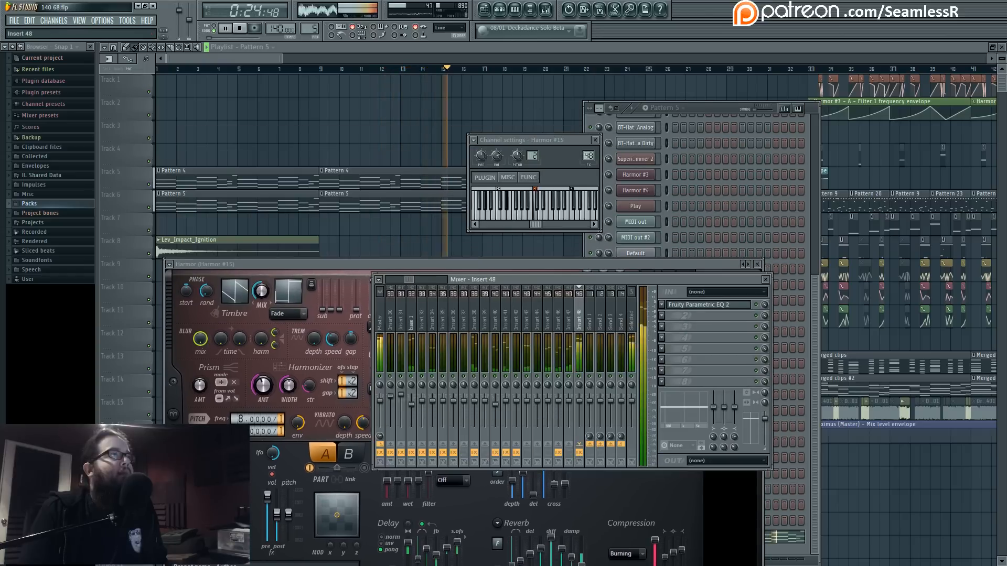
pyautogui.scroll(-3, 588, 155)
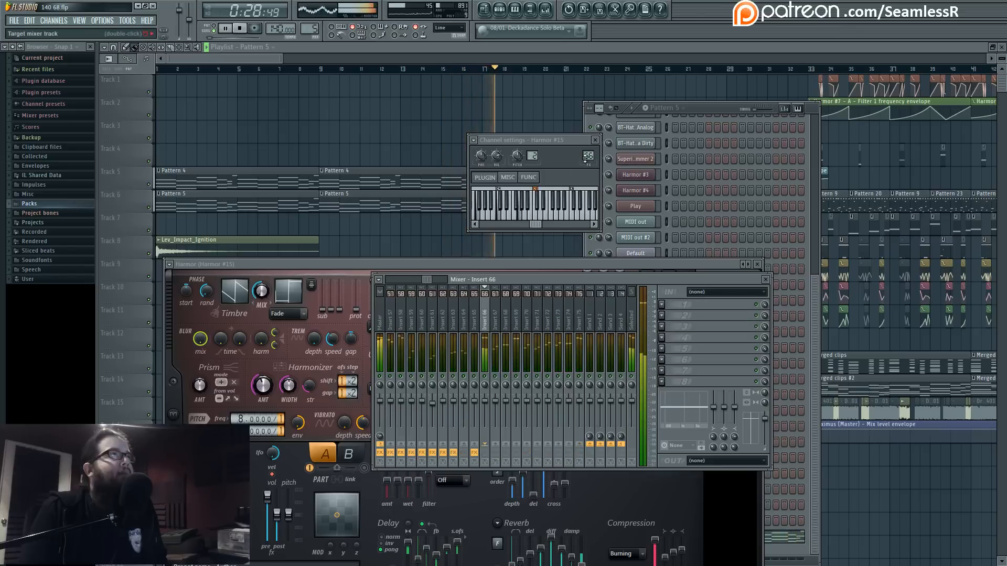
pyautogui.scroll(1, 586, 157)
pyautogui.moveTo(426, 279); pyautogui.dragTo(420, 284)
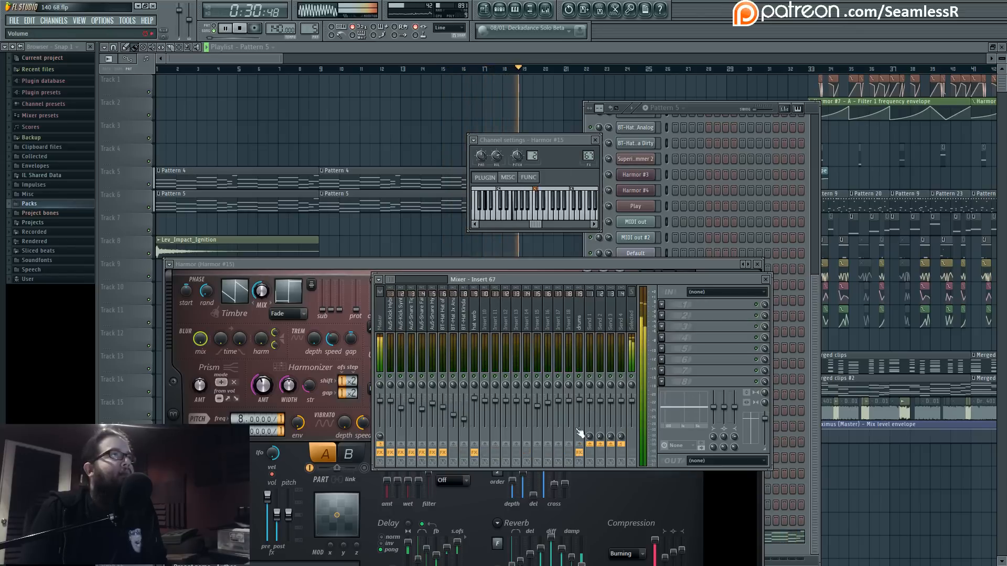
pyautogui.moveTo(388, 282); pyautogui.dragTo(426, 283)
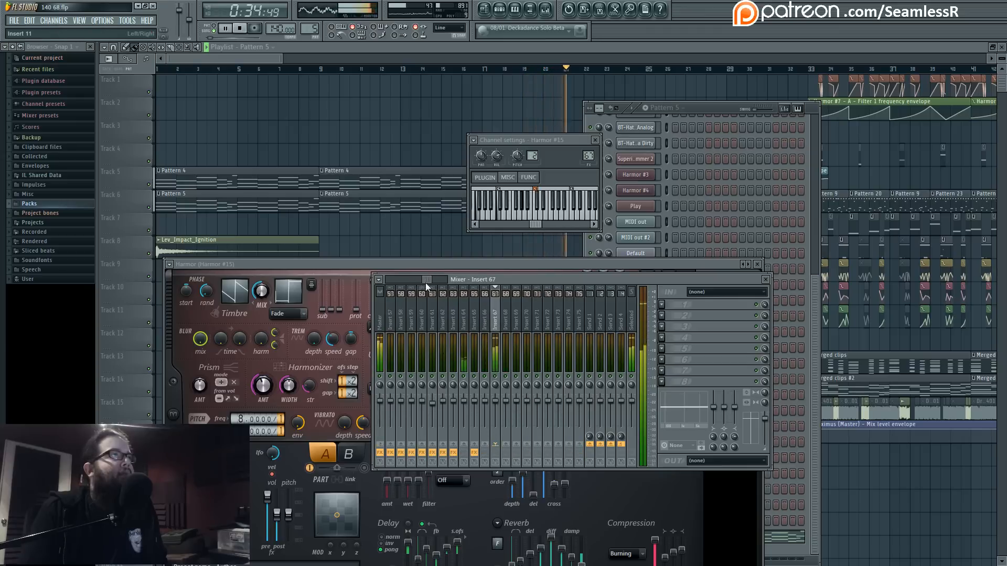
# Load Fruity Free Filter in the first effect slot of Insert 67 and use it as a low pass at 1609 Hz during playback.
pyautogui.click(665, 306)
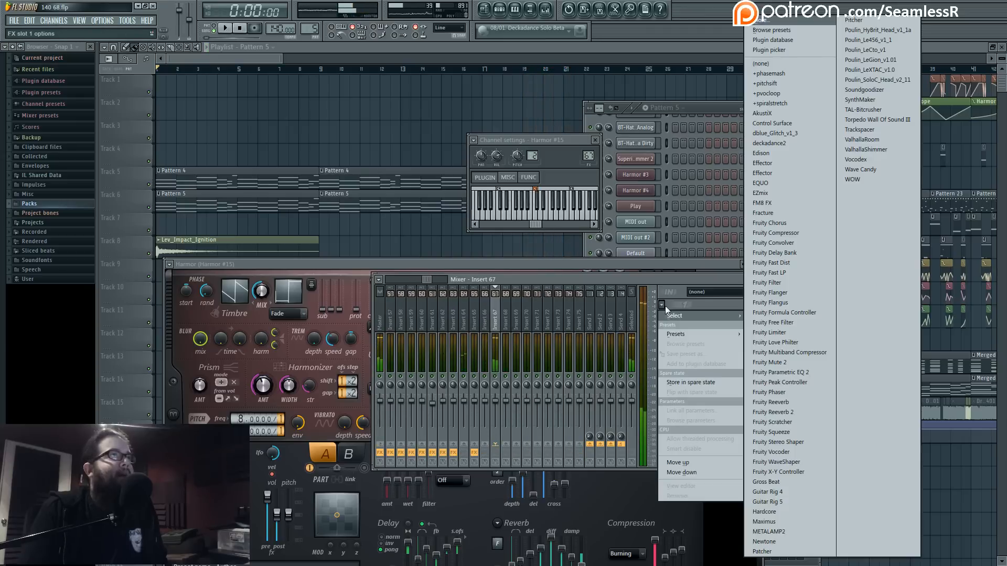
pyautogui.click(794, 324)
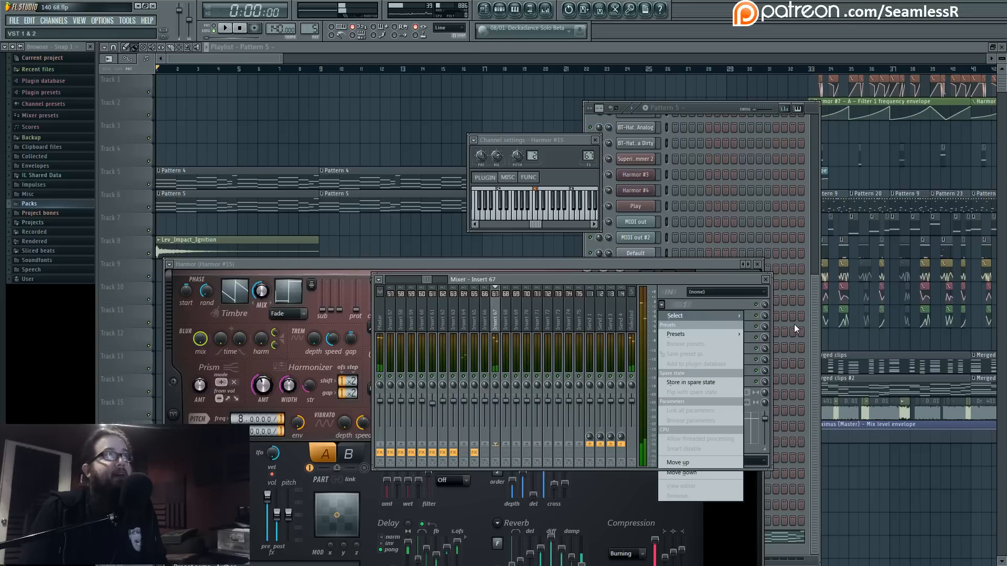
pyautogui.moveTo(240, 119); pyautogui.dragTo(504, 294)
pyautogui.press('space')
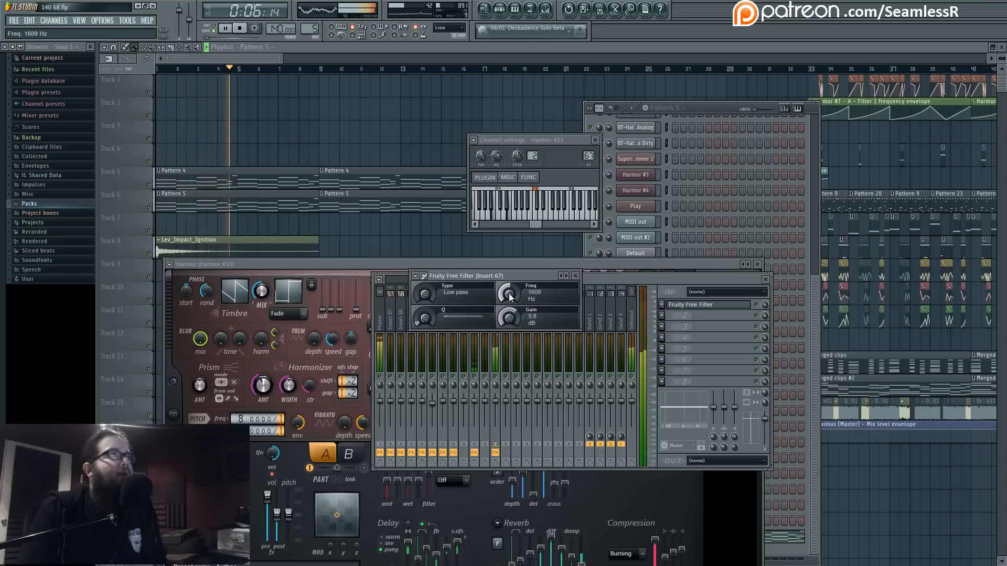
pyautogui.press('F12')
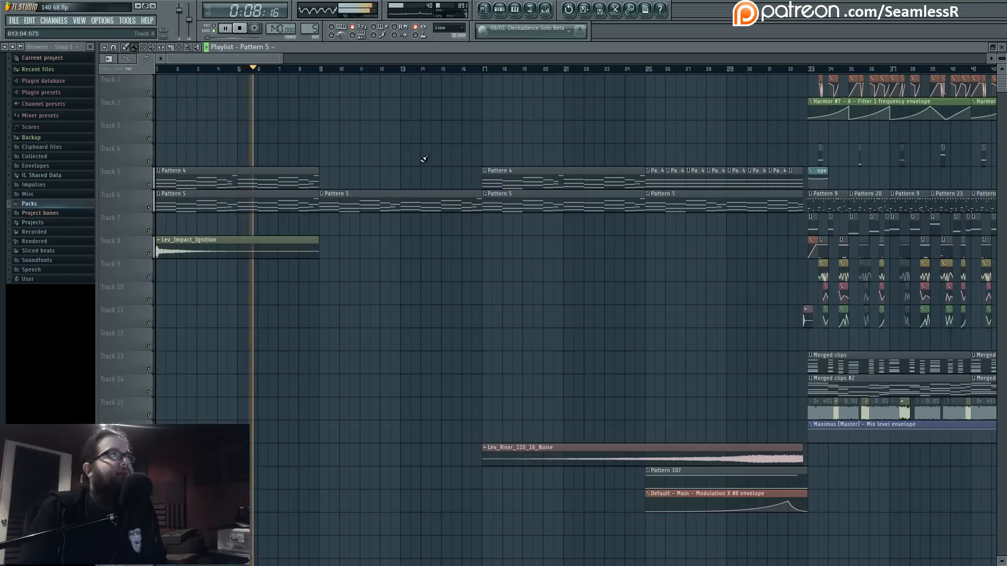
# Stop playback and shorten the Maximus (Master) - Mix level envelope clip at the song start on Track 20 to 7 bars.
pyautogui.press('space')
pyautogui.scroll(-3, 502, 350)
pyautogui.scroll(-3, 502, 349)
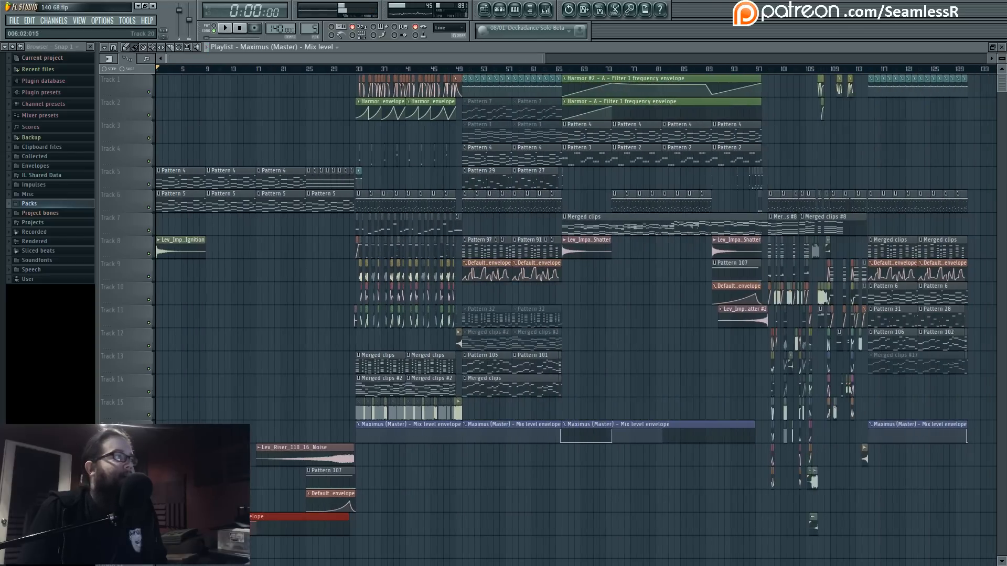
pyautogui.moveTo(345, 516); pyautogui.dragTo(220, 517)
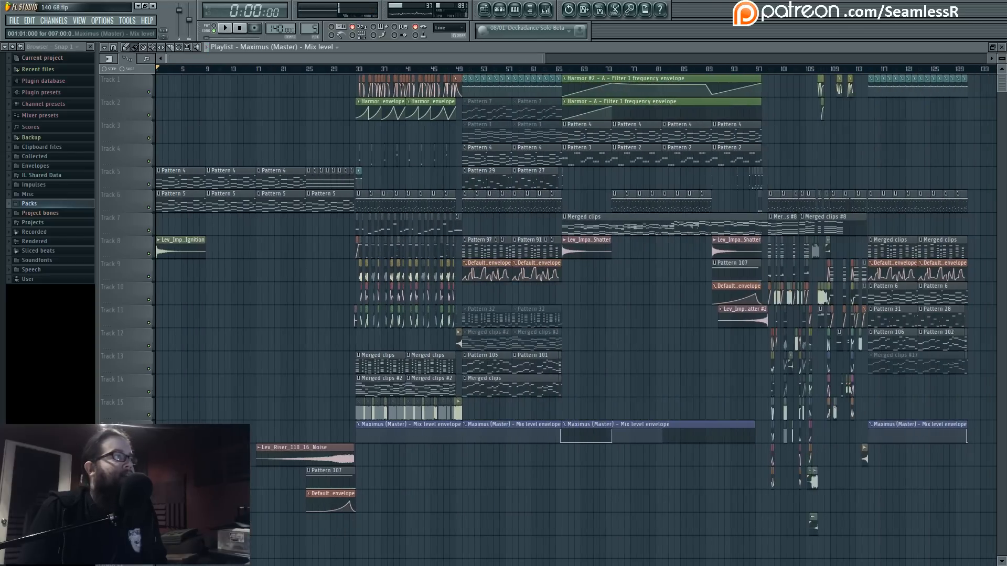
pyautogui.scroll(6, 197, 387)
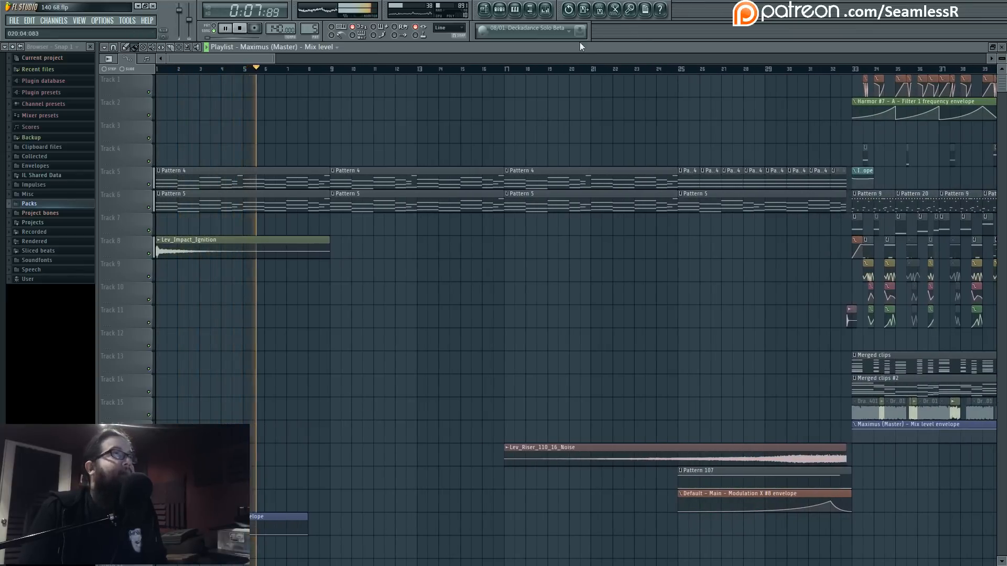
# Check Insert 67 in the mixer, stop playback and reopen Harmor #15's editor.
pyautogui.click(552, 12)
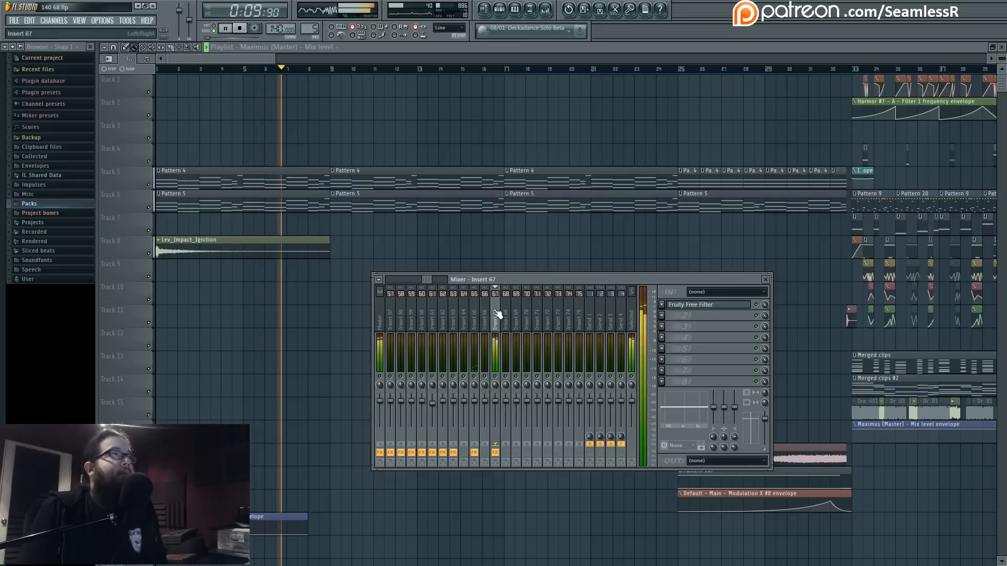
pyautogui.click(499, 10)
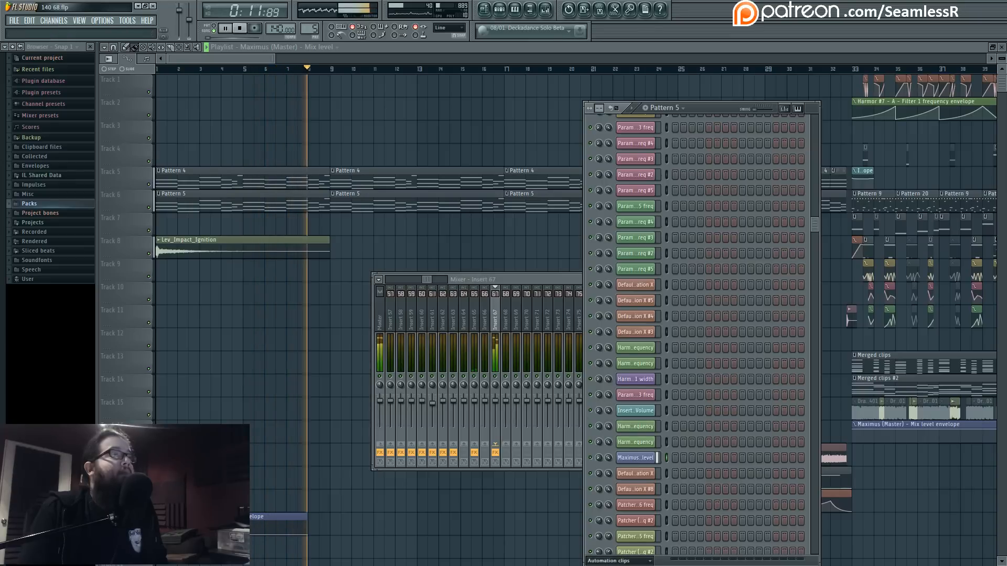
pyautogui.press('space')
pyautogui.click(635, 536)
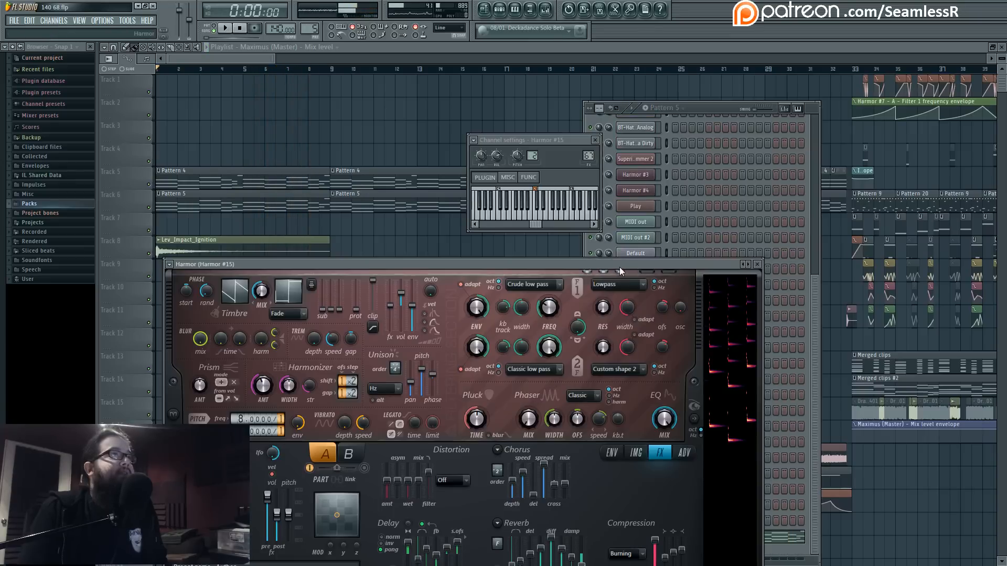
# Lower the cutoff frequency of the Fruity Free Filter on Insert 67 to about 10 Hz while the song plays.
pyautogui.moveTo(619, 266); pyautogui.dragTo(663, 137)
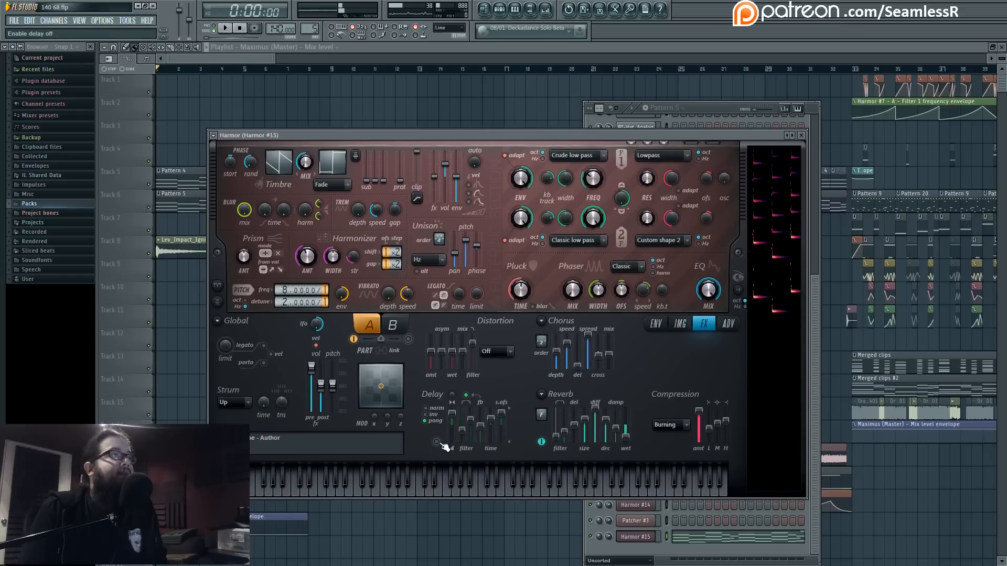
pyautogui.press('space')
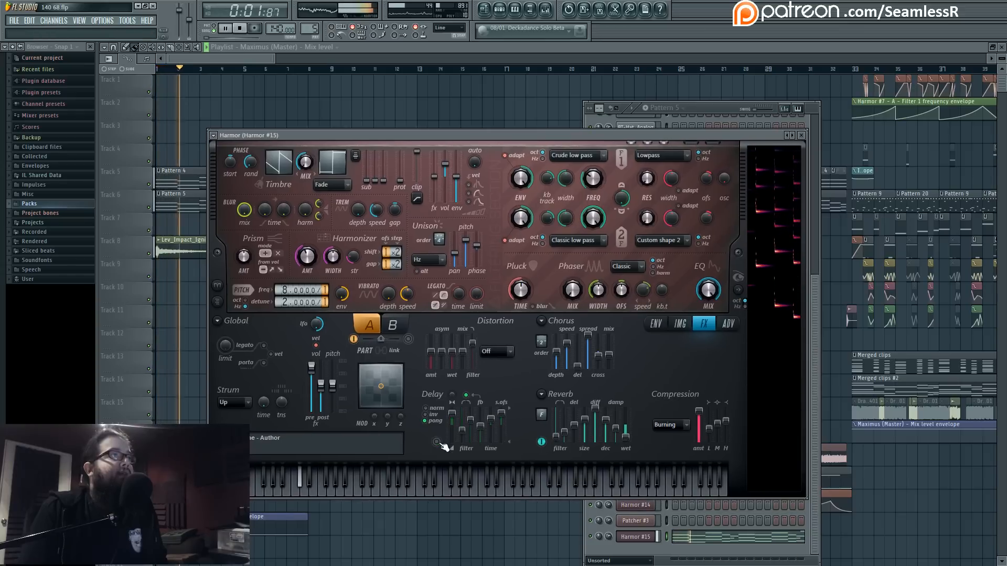
pyautogui.click(545, 10)
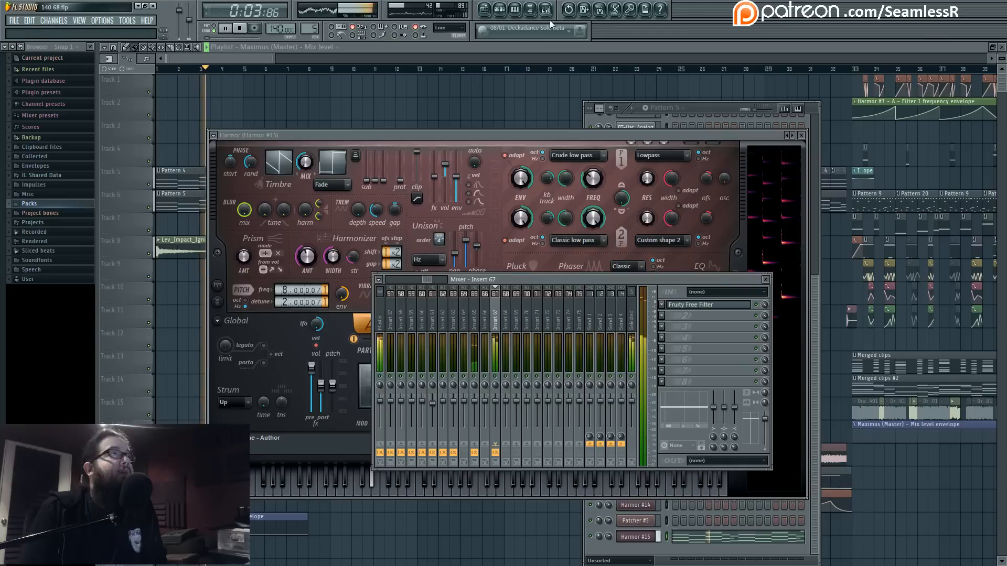
pyautogui.click(705, 304)
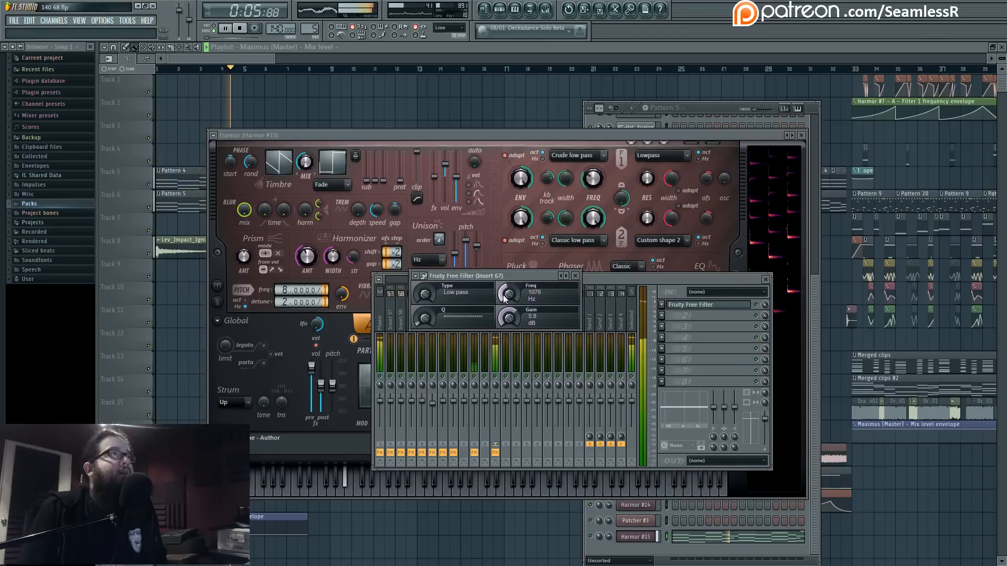
pyautogui.moveTo(505, 299); pyautogui.dragTo(510, 299)
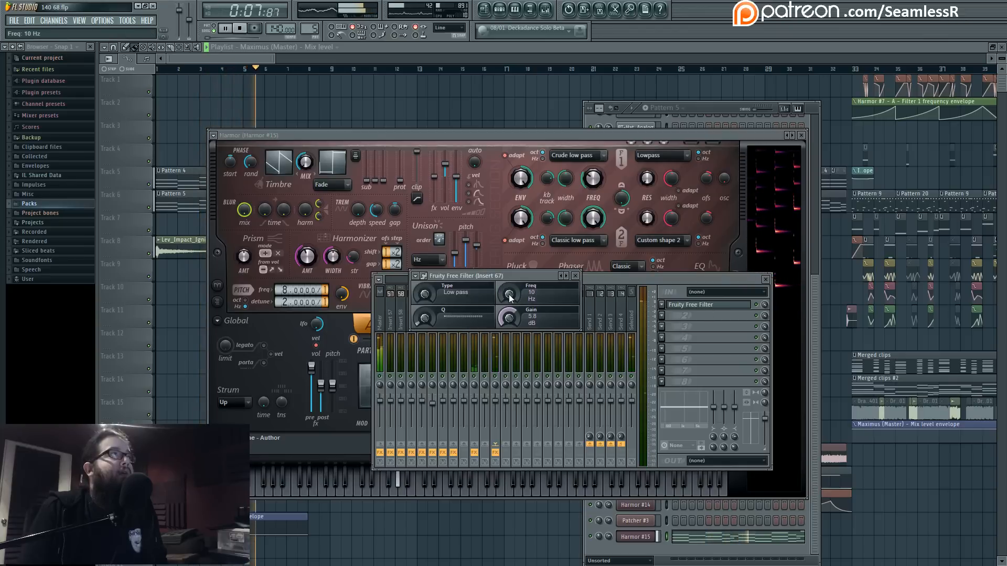
pyautogui.scroll(1, 509, 297)
pyautogui.press('space')
# Place a second Lev_Impact_Ignition clip at bar 9 on Track 8 and remove the first Pattern 5 clip from Track 6.
pyautogui.moveTo(416, 133); pyautogui.dragTo(619, 142)
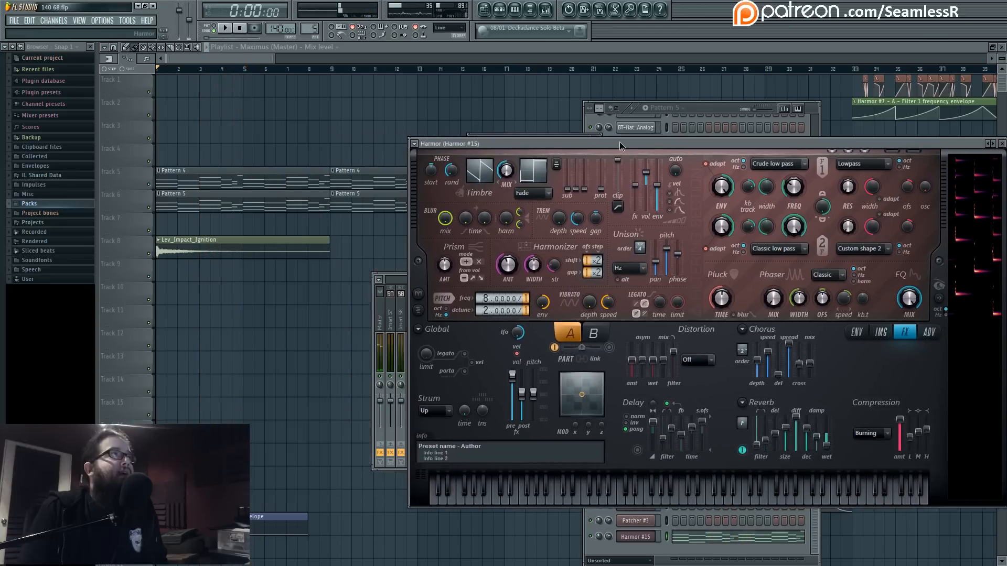
pyautogui.click(257, 289)
pyautogui.click(253, 241)
pyautogui.click(350, 281)
pyautogui.moveTo(350, 282); pyautogui.dragTo(349, 259)
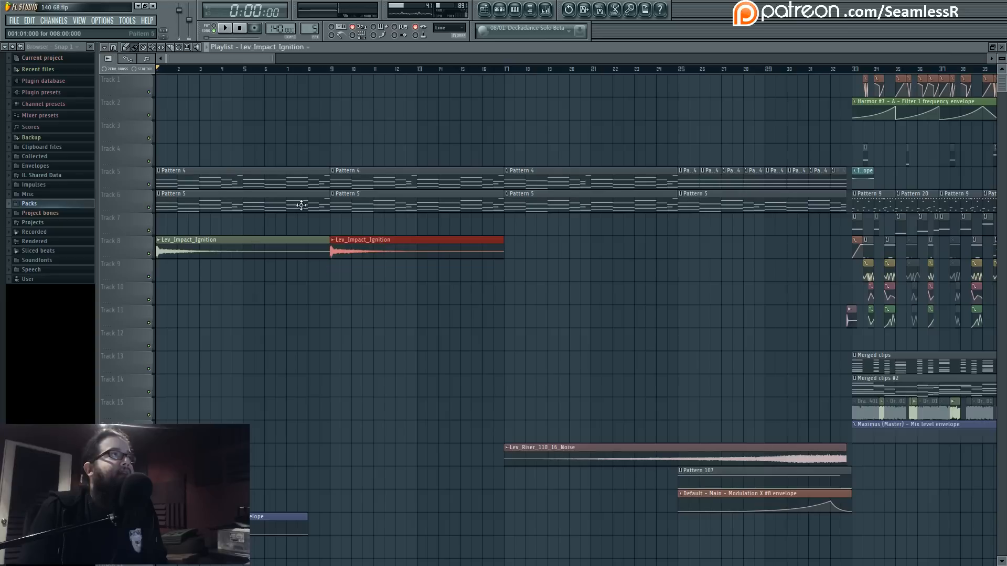
pyautogui.rightClick(242, 202)
# Create an automation clip for the frequency of the Fruity Free Filter on Insert 67, the channel of Harmor #15.
pyautogui.click(546, 10)
pyautogui.press('F7')
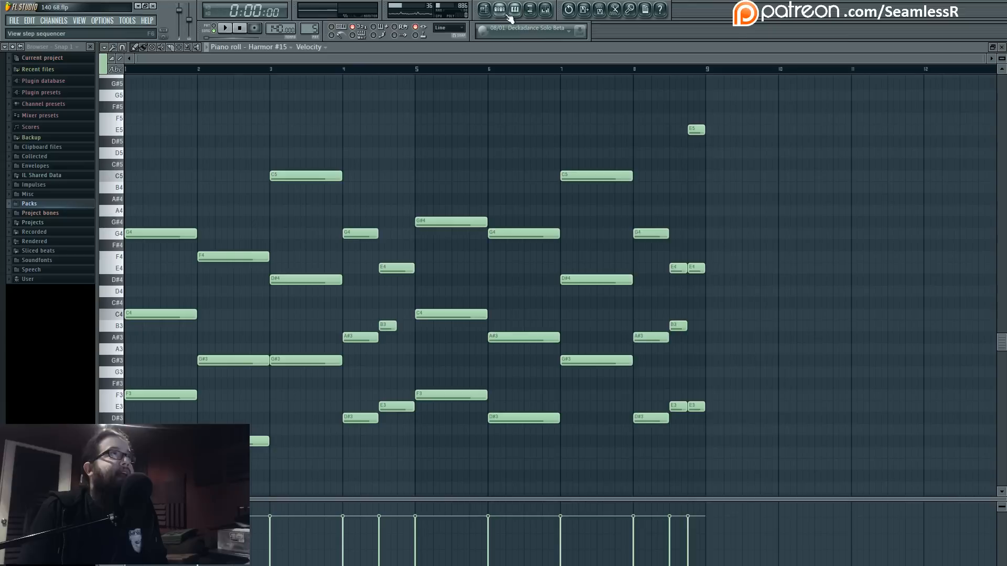
pyautogui.press('F6')
pyautogui.press('F7')
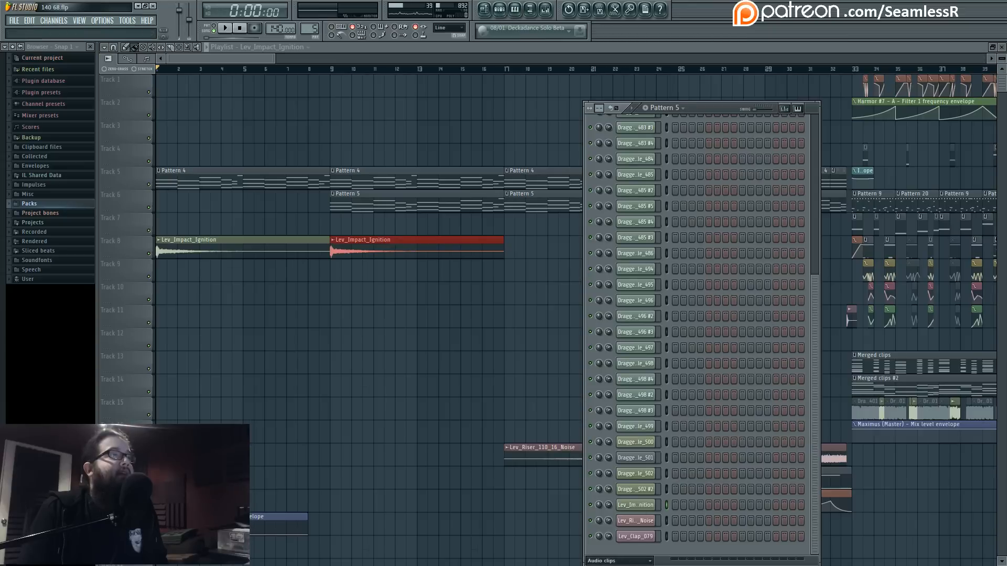
pyautogui.scroll(-5, 625, 461)
pyautogui.click(633, 535)
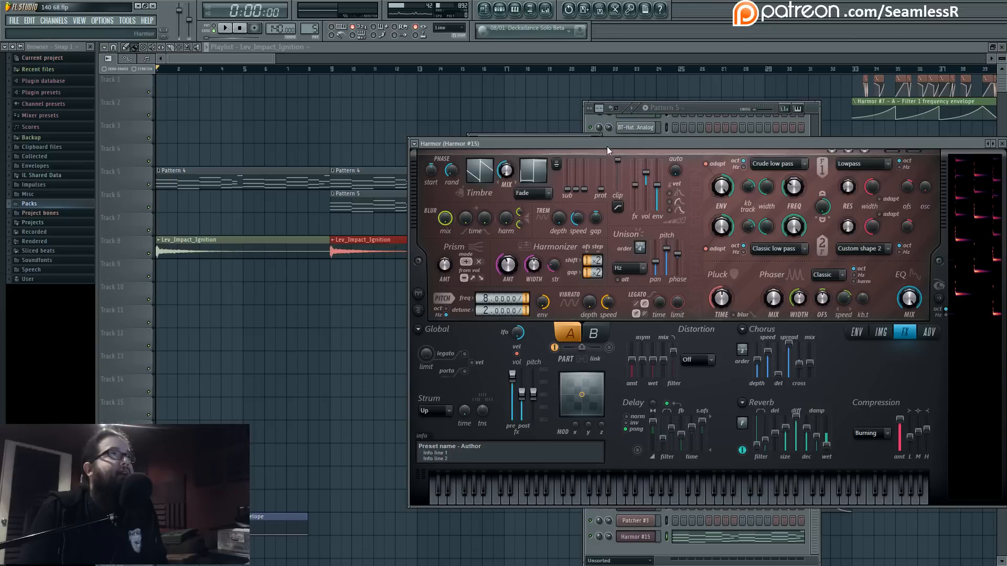
pyautogui.moveTo(607, 147); pyautogui.dragTo(445, 155)
pyautogui.click(547, 10)
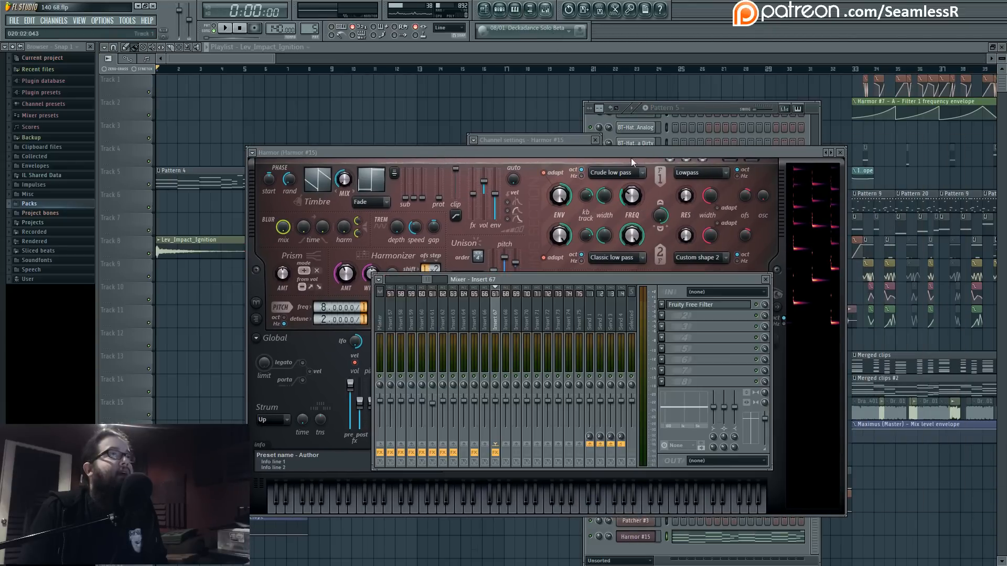
pyautogui.click(714, 307)
pyautogui.rightClick(507, 297)
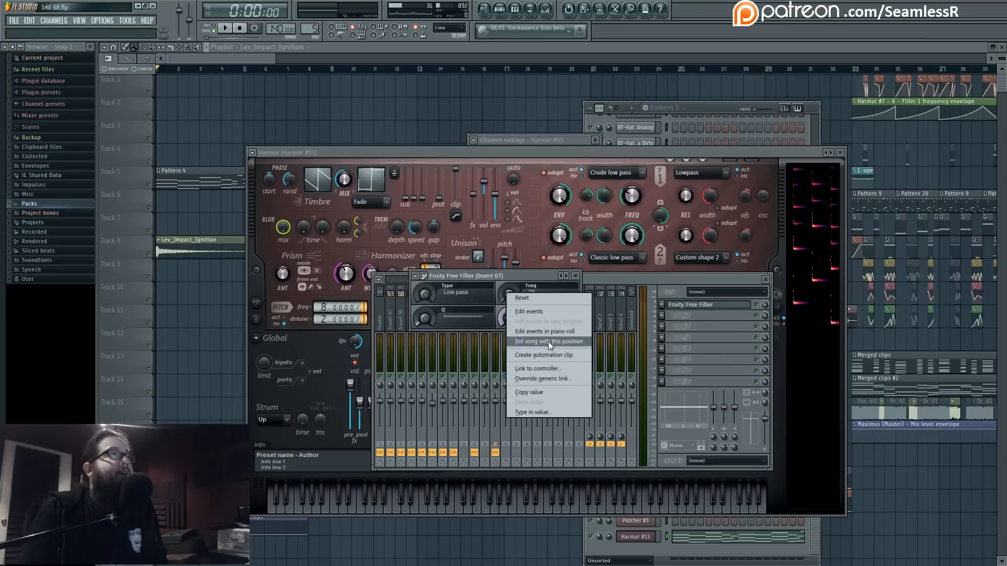
pyautogui.click(529, 362)
# Shorten the new filter frequency automation clip to end at about bar 16 and give it a point at bar 9.
pyautogui.press('F12')
pyautogui.scroll(-3, 274, 415)
pyautogui.scroll(-5, 275, 414)
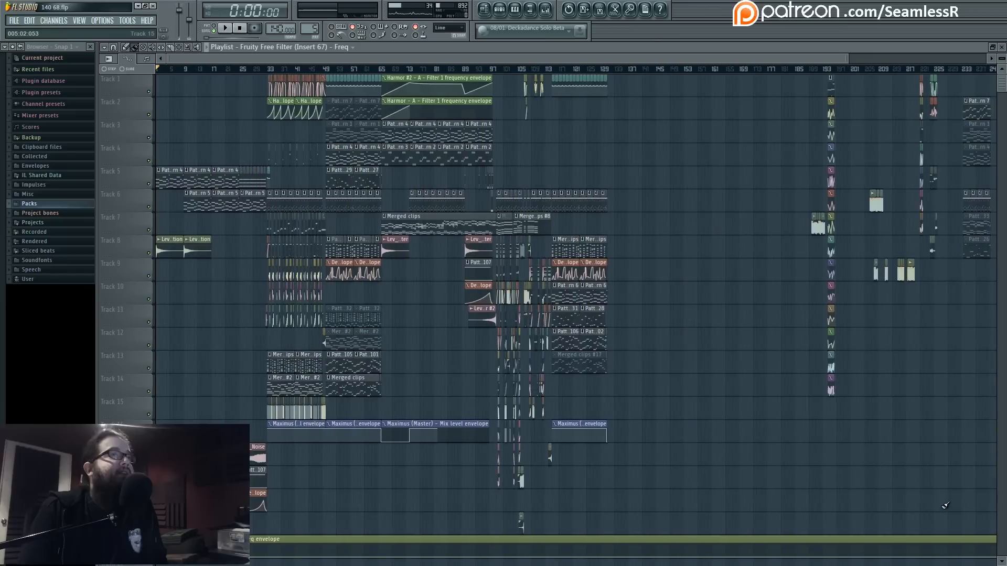
pyautogui.rightClick(967, 558)
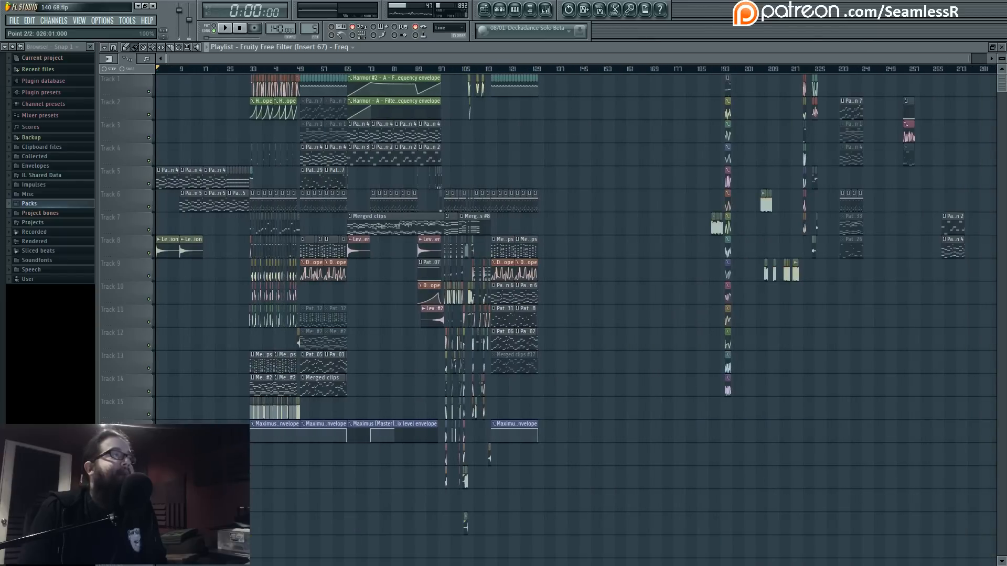
pyautogui.scroll(6, 532, 333)
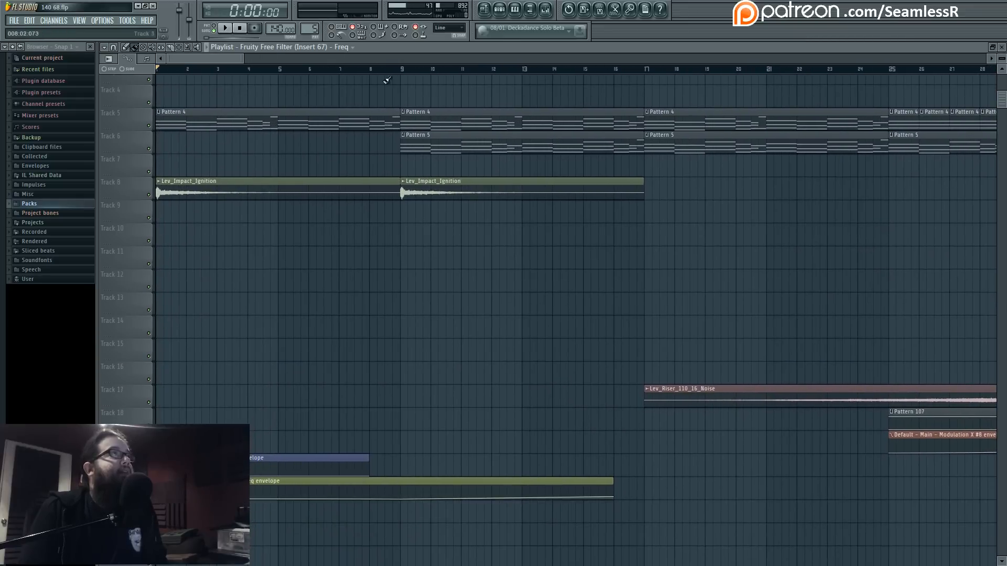
# Extend the Fruity Free Filter frequency clip to bar 25 and raise its end point so the curve climbs from bar 9.
pyautogui.press('space')
pyautogui.moveTo(620, 480); pyautogui.dragTo(888, 481)
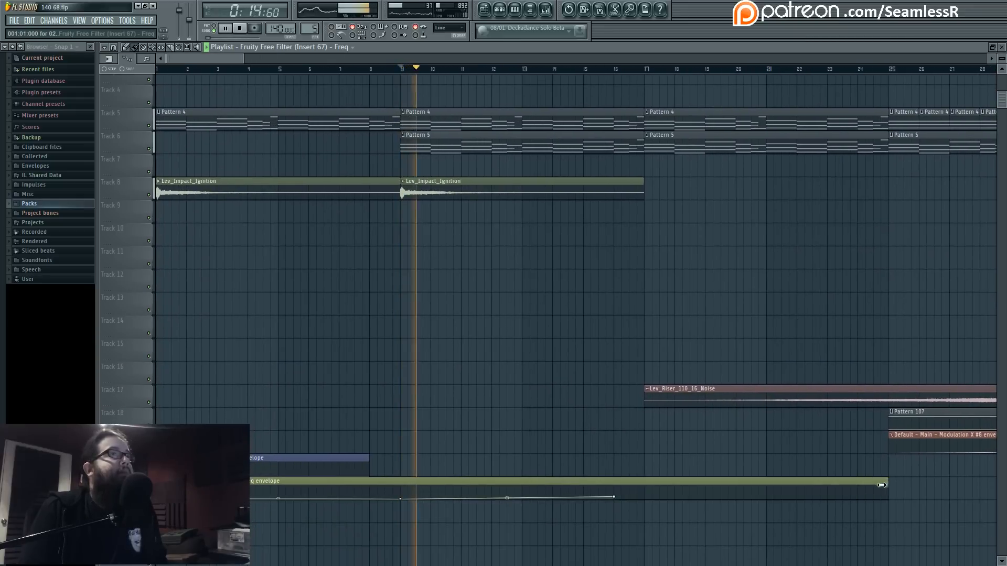
pyautogui.moveTo(624, 499); pyautogui.dragTo(752, 499)
pyautogui.moveTo(888, 499); pyautogui.dragTo(895, 479)
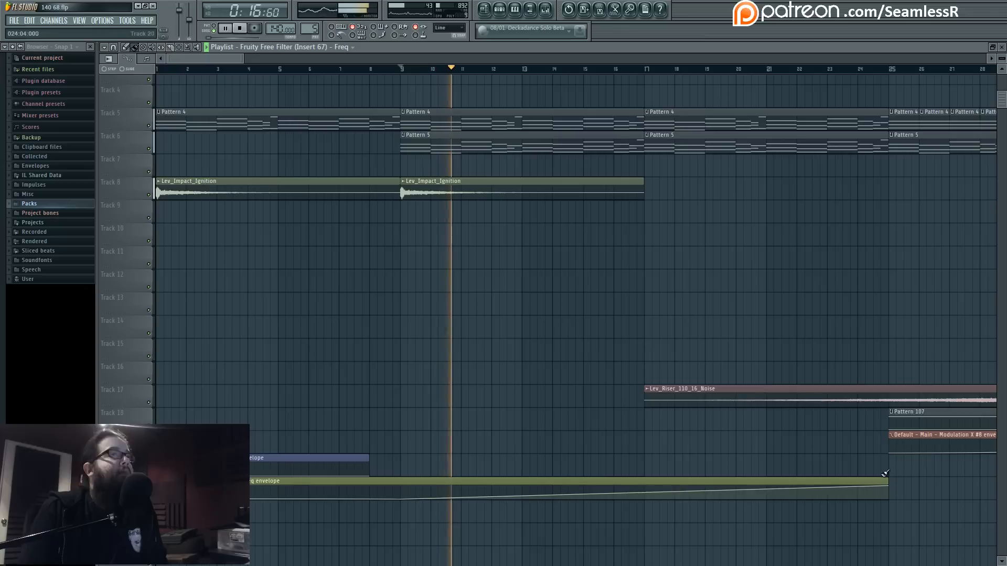
# Play the intro from bar 9 and check the mixer levels.
pyautogui.scroll(1, 493, 358)
pyautogui.scroll(1, 493, 358)
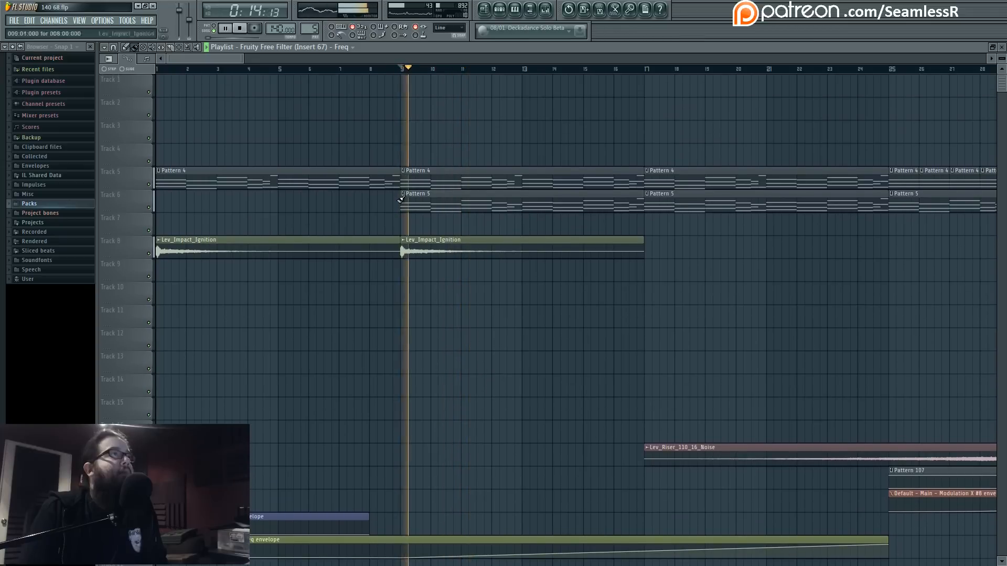
pyautogui.click(548, 9)
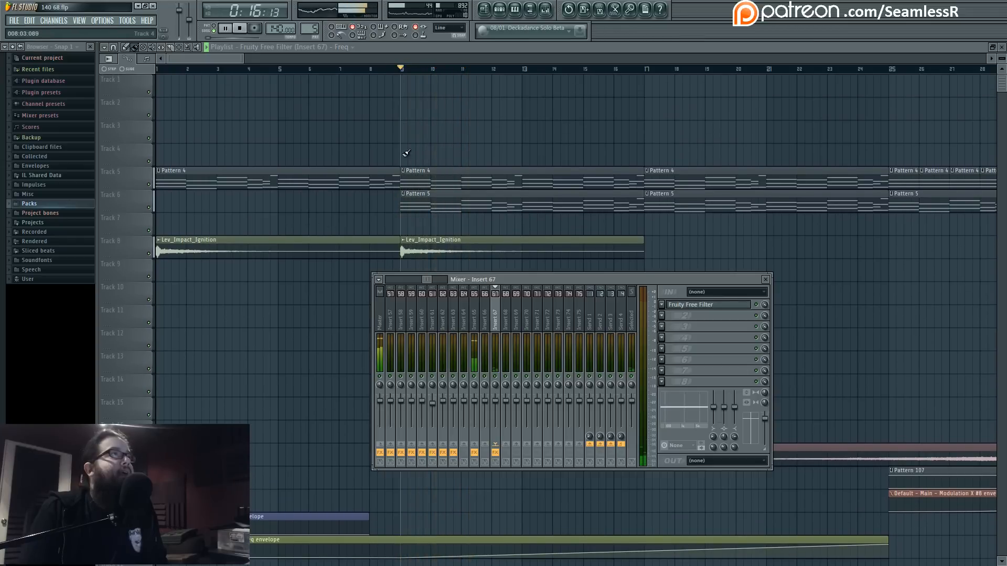
pyautogui.press('F9')
pyautogui.press('space')
# Play the section of the arrangement starting at bar 50.
pyautogui.scroll(-5, 427, 153)
pyautogui.hscroll(3, 493, 194)
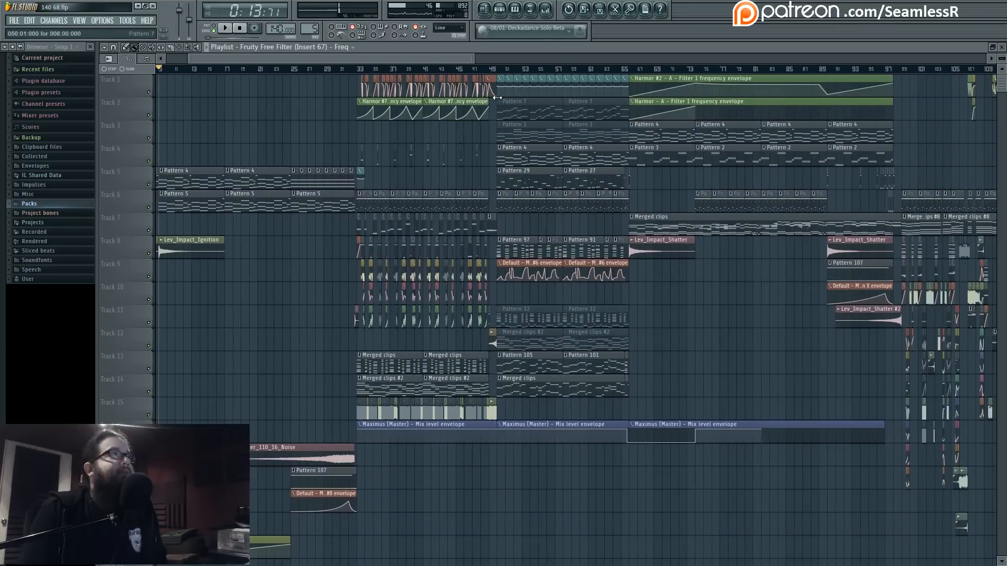
pyautogui.click(503, 72)
pyautogui.press('space')
pyautogui.scroll(4, 516, 293)
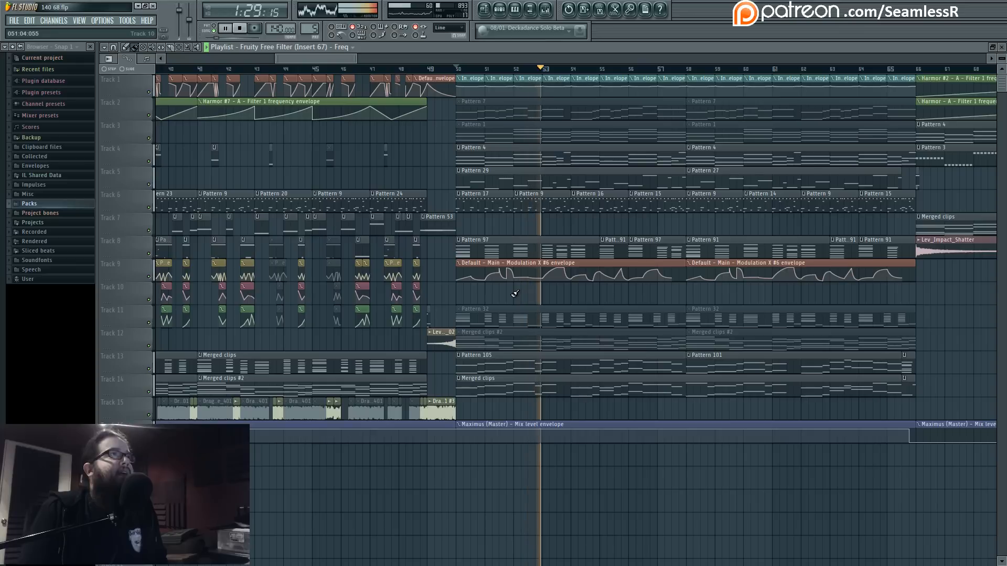
pyautogui.hscroll(-5, 840, 211)
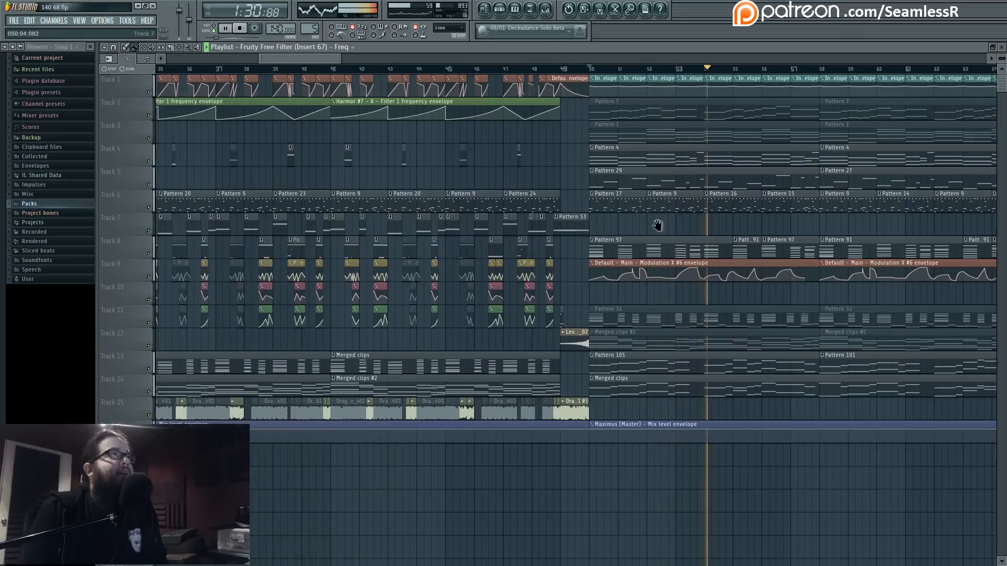
pyautogui.press('space')
# Try a copy of the Harmor #7 filter 1 frequency envelope at bar 17 on Track 4 and play it.
pyautogui.click(503, 98)
pyautogui.hscroll(-5, 504, 98)
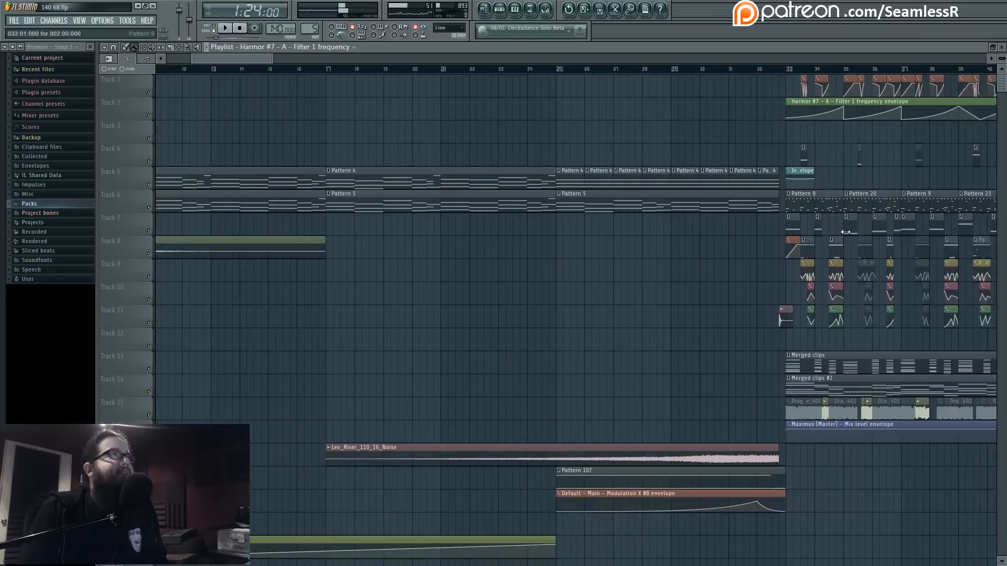
pyautogui.click(368, 155)
pyautogui.click(368, 69)
pyautogui.press('space')
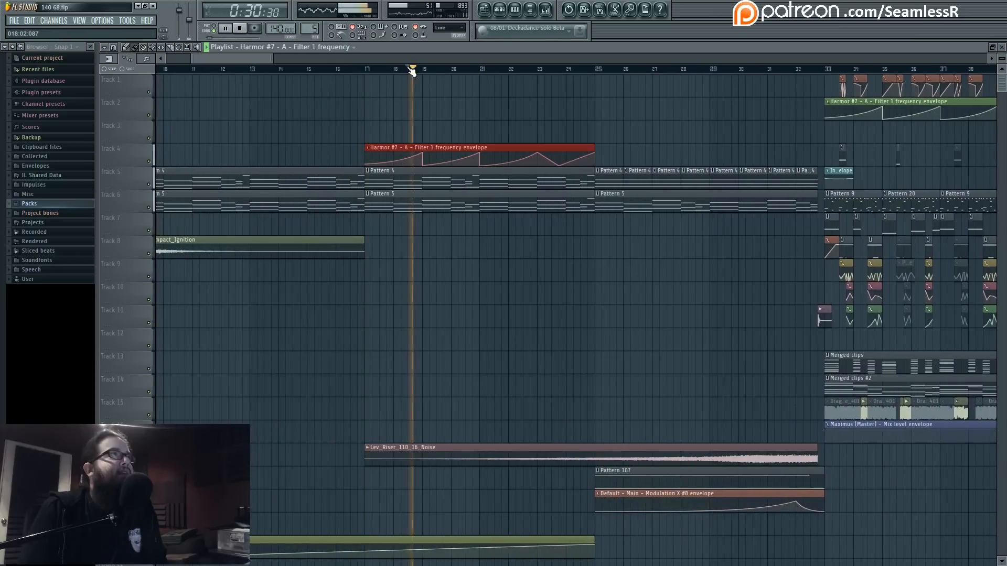
pyautogui.rightClick(454, 153)
pyautogui.press('space')
# Create an automation clip for Harmor #2's filter 1 frequency spanning the intro, from bar 1 through bar 32.
pyautogui.scroll(-3, 836, 381)
pyautogui.scroll(-2, 178, 75)
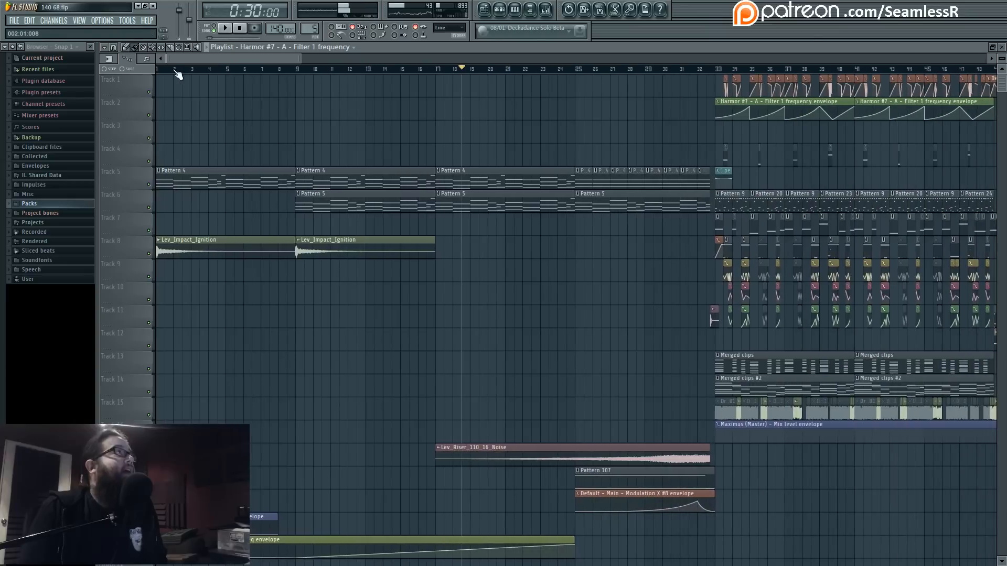
pyautogui.moveTo(161, 72); pyautogui.dragTo(713, 76)
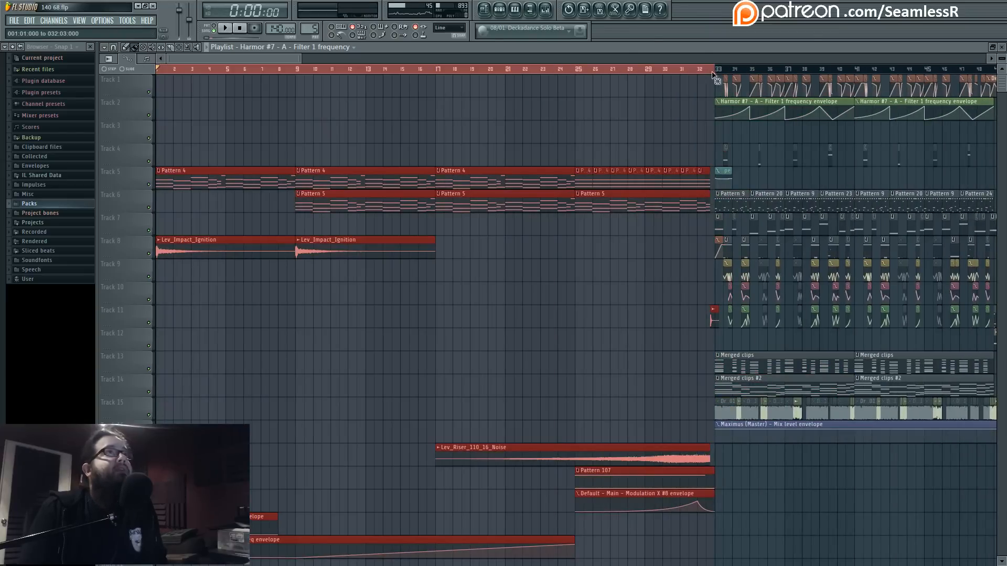
pyautogui.press('F6')
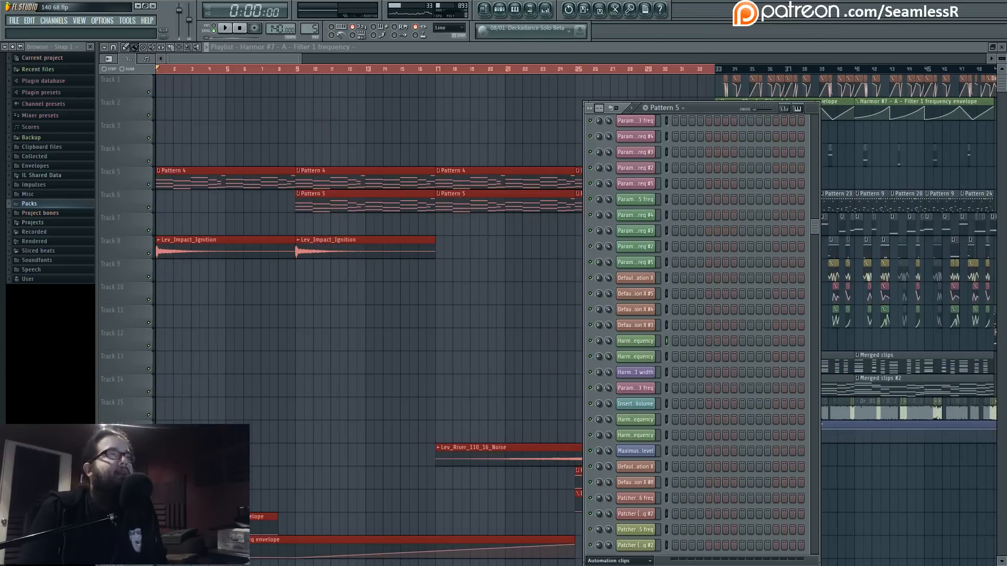
pyautogui.press('pagedown')
pyautogui.scroll(5, 685, 401)
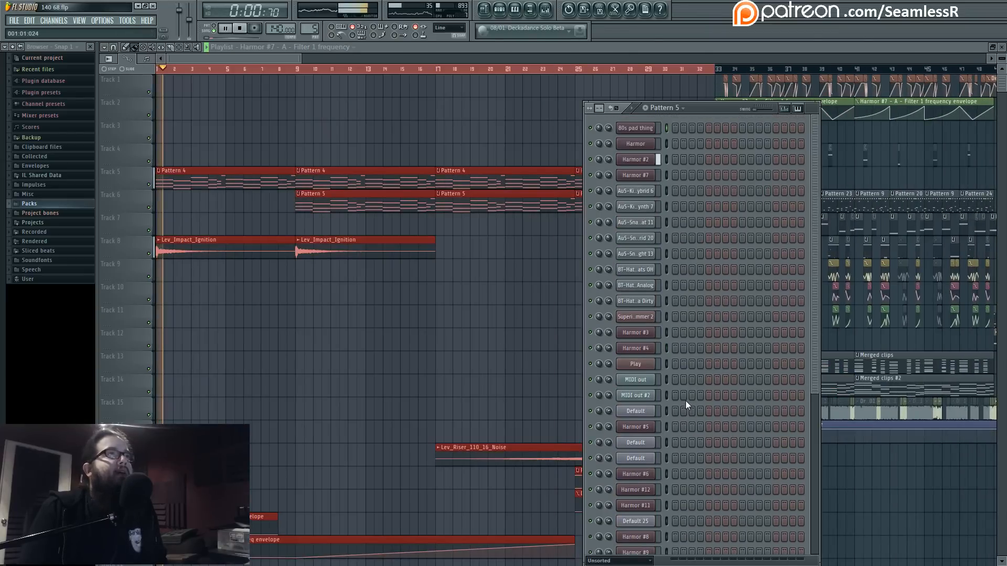
pyautogui.click(635, 159)
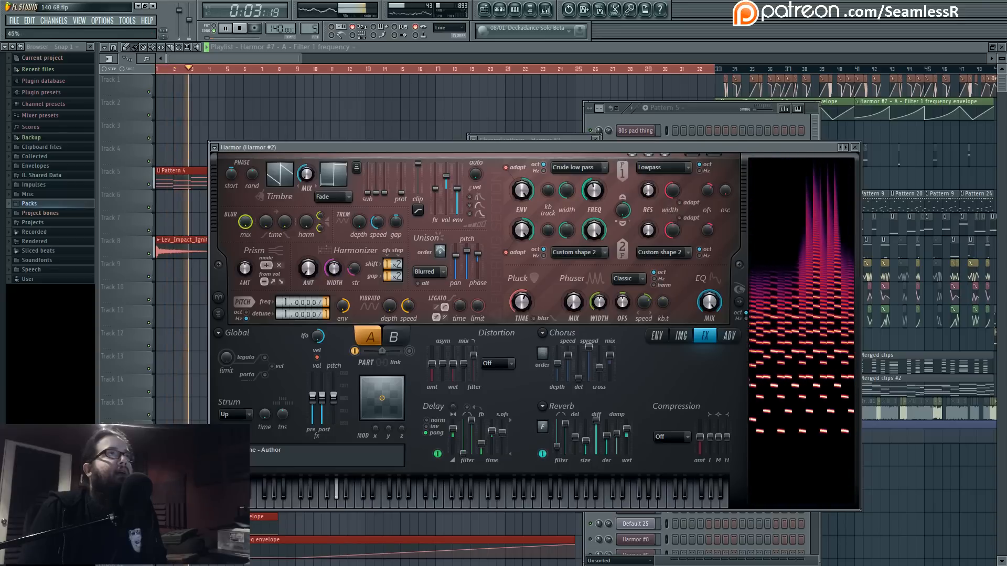
pyautogui.rightClick(603, 191)
pyautogui.click(637, 282)
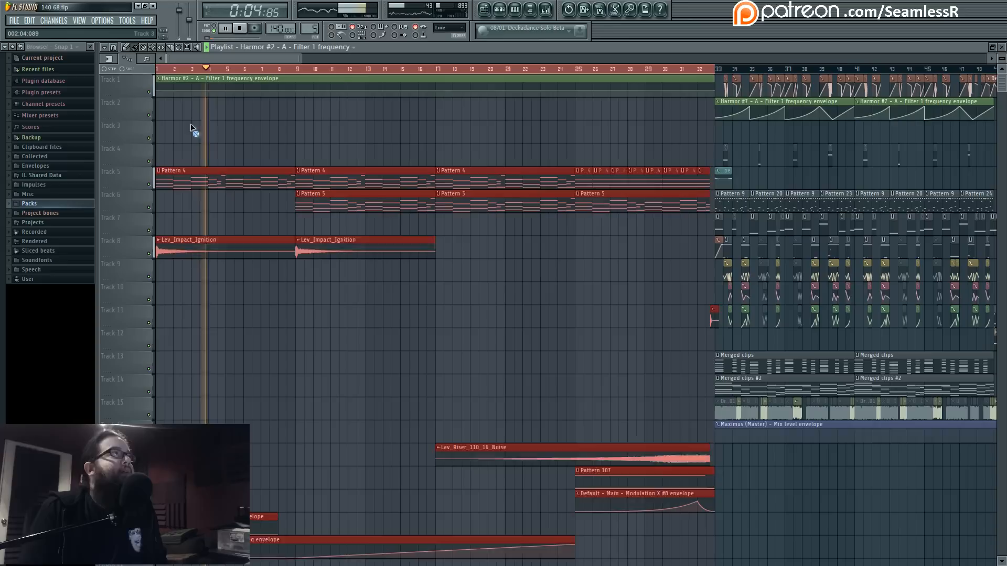
# Lower the start point of the Harmor #2 frequency envelope and add a higher point at bar 5.
pyautogui.press('space')
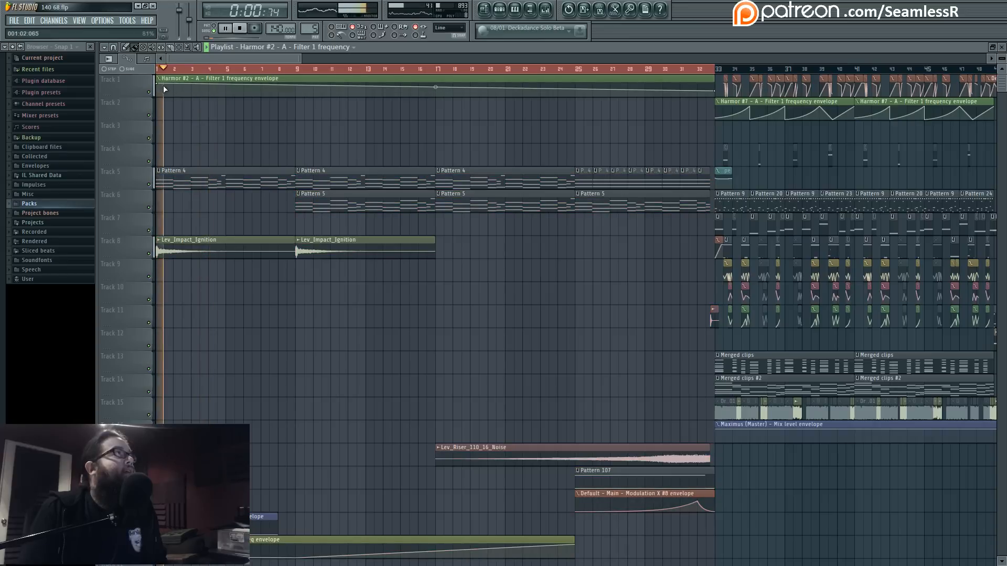
pyautogui.press('space')
pyautogui.moveTo(158, 89); pyautogui.dragTo(160, 96)
pyautogui.click(224, 88)
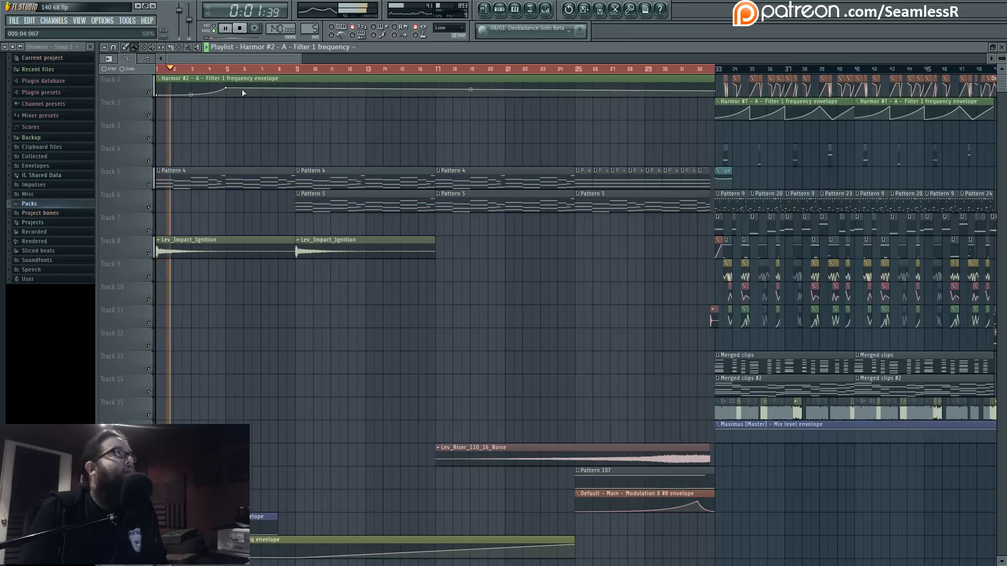
# Shape the Harmor #2 frequency envelope with a high point at bar 9, a low point at bar 17 and a high point at bar 25.
pyautogui.click(297, 87)
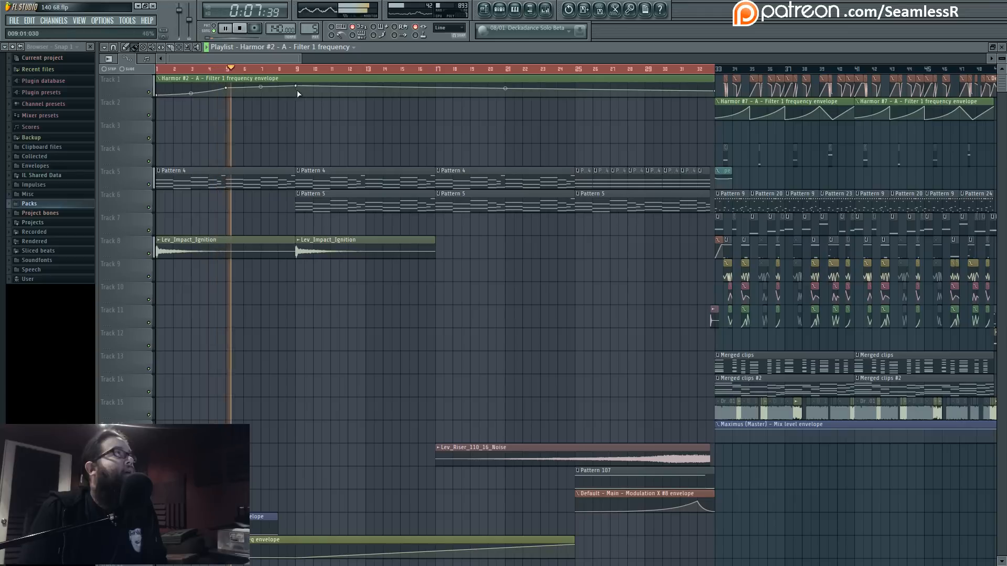
pyautogui.moveTo(296, 87); pyautogui.dragTo(299, 83)
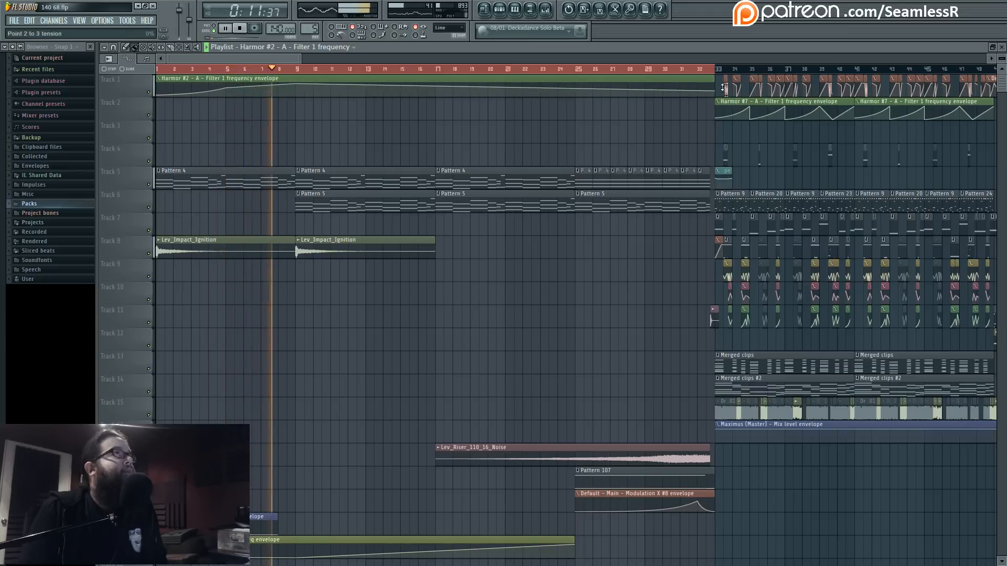
pyautogui.rightClick(435, 94)
pyautogui.rightClick(575, 85)
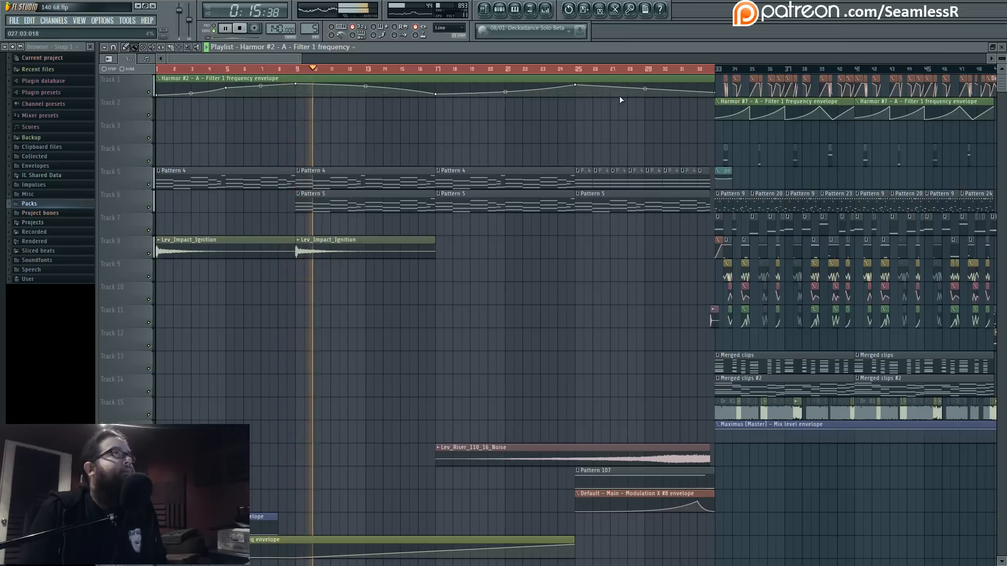
# Add a low point at bar 29 of the Harmor #2 frequency envelope and raise its end point.
pyautogui.rightClick(645, 93)
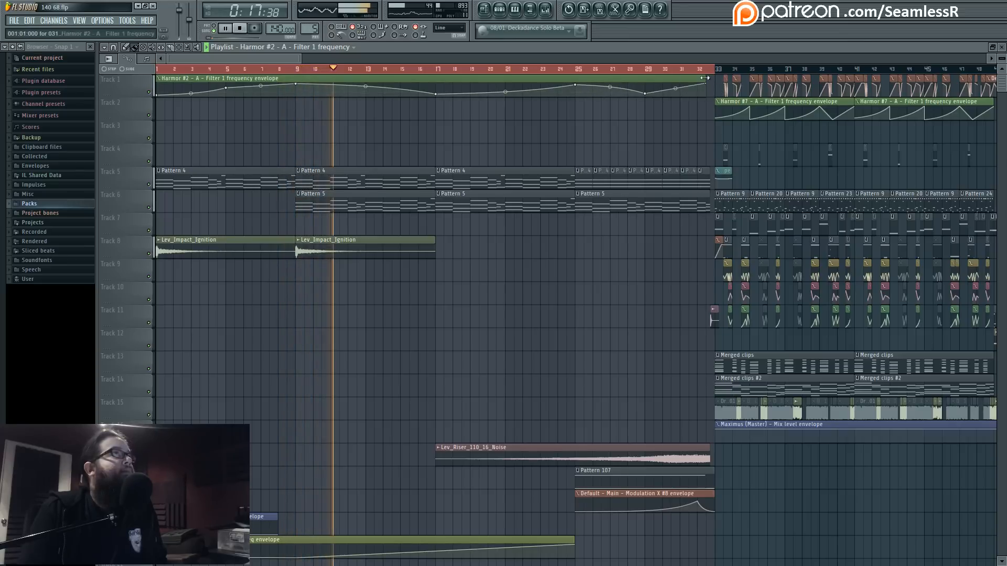
pyautogui.moveTo(711, 93); pyautogui.dragTo(706, 83)
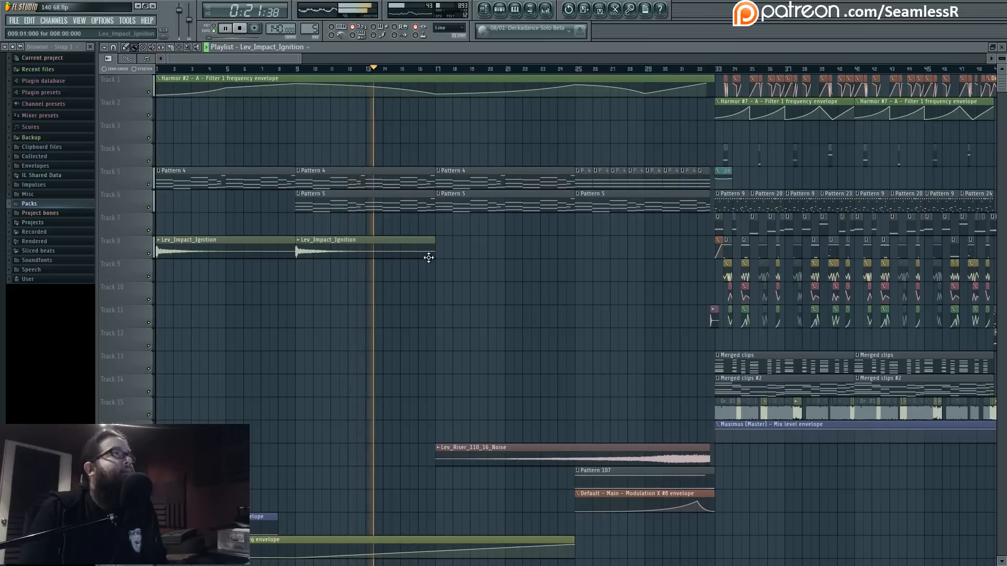
# Repeat the Lev_Impact_Ignition clip at bars 17 and 25 on Track 8, and stop playback.
pyautogui.hotkey('ctrl', 'b')
pyautogui.hotkey('ctrl', 'b')
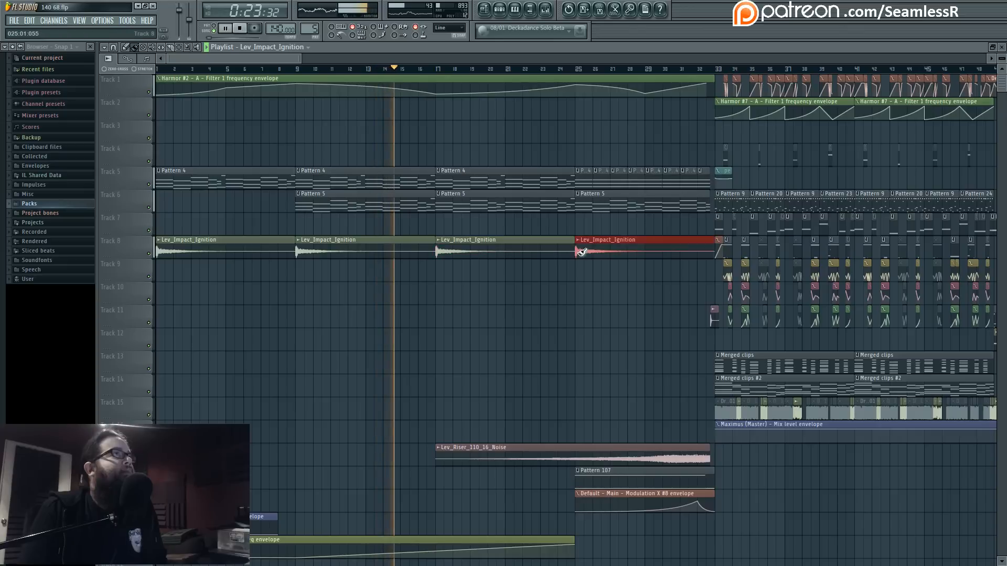
pyautogui.scroll(-1, 560, 313)
pyautogui.scroll(-2, 370, 303)
pyautogui.scroll(3, 175, 337)
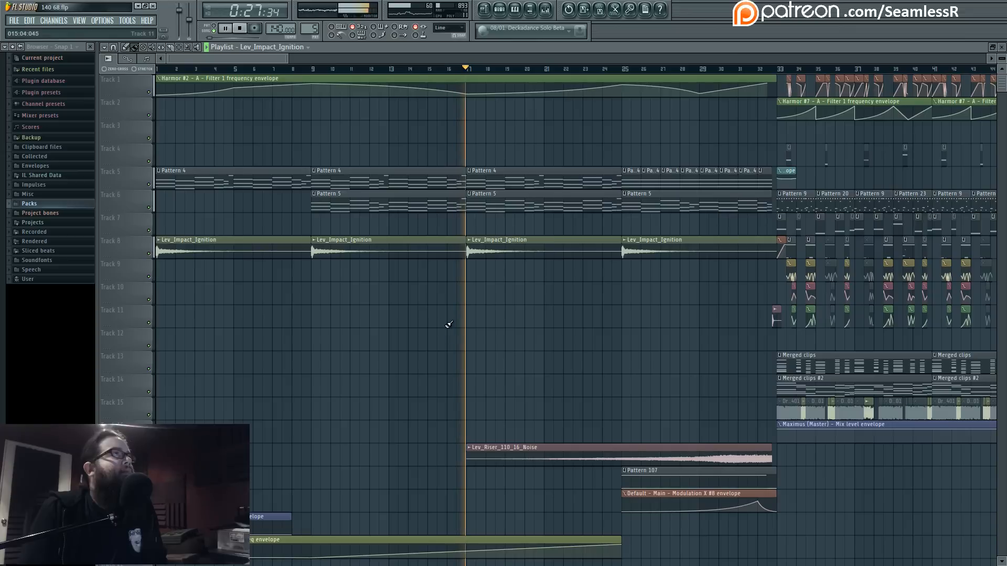
pyautogui.click(472, 94)
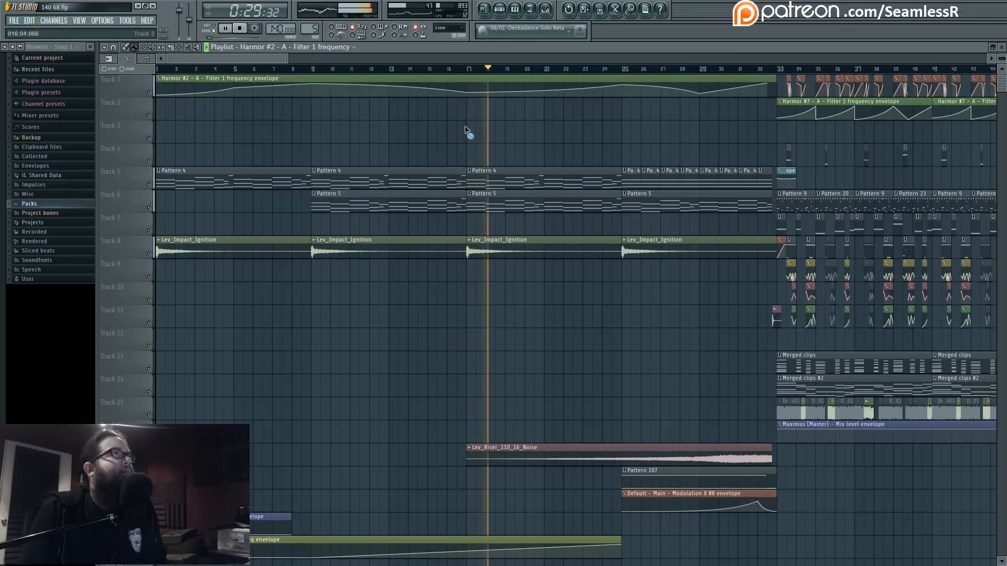
pyautogui.press('space')
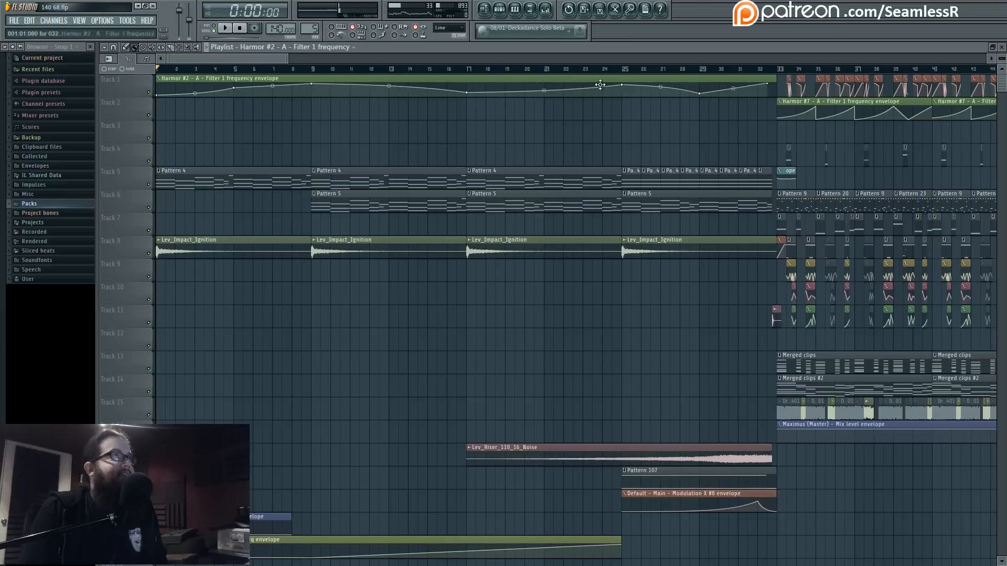
# Switch the channel list from the audio clips to the Unsorted channels and close it.
pyautogui.click(506, 12)
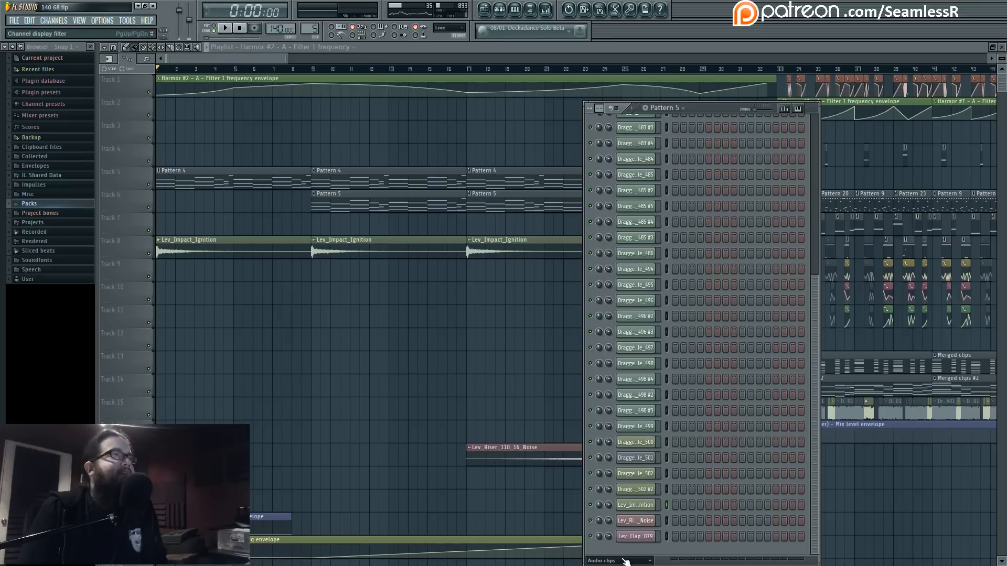
pyautogui.scroll(10, 691, 417)
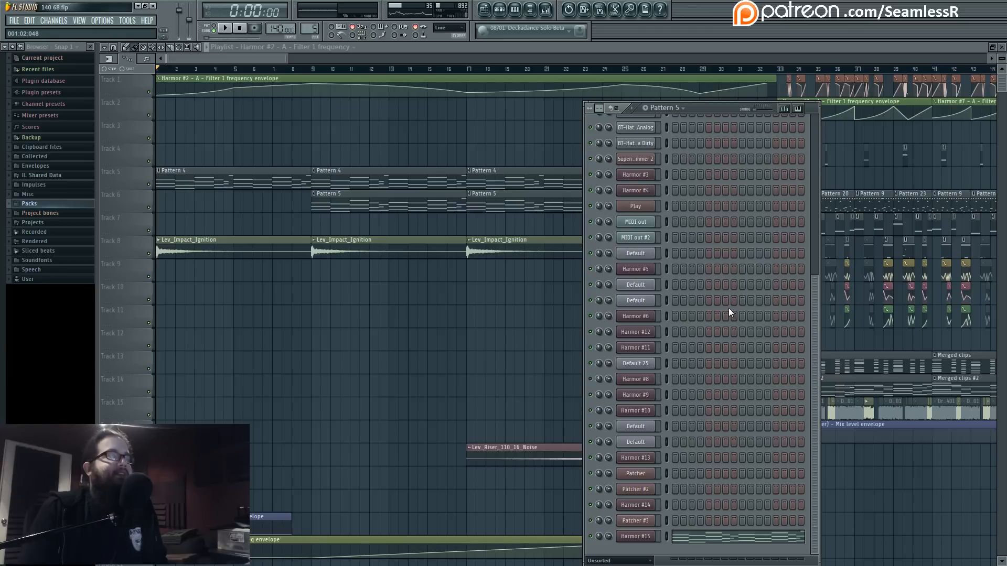
pyautogui.click(390, 304)
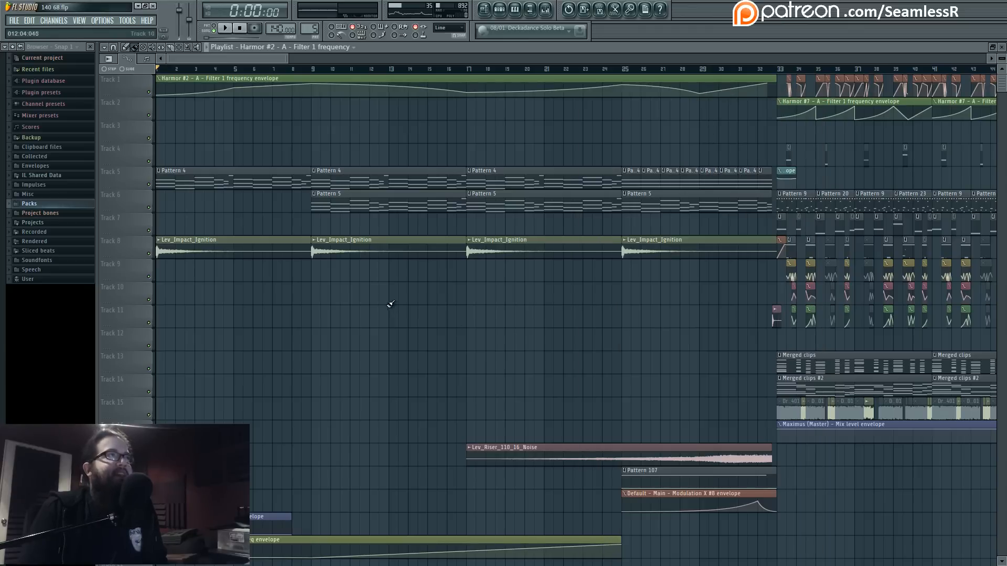
# Examine the Harmor #2 chord notes of Pattern 4 across all eight bars.
pyautogui.doubleClick(283, 186)
pyautogui.scroll(-2, 497, 344)
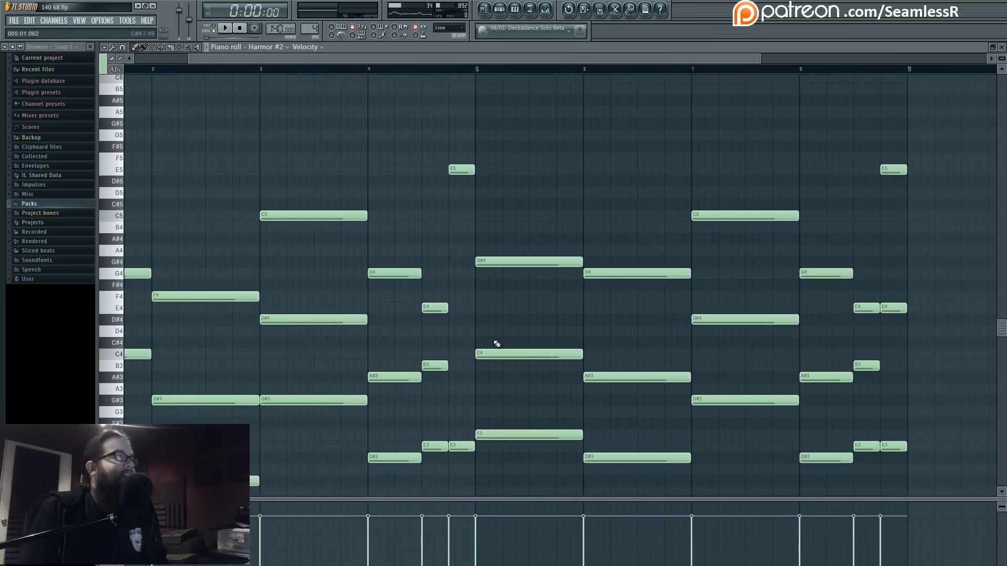
pyautogui.scroll(-2, 434, 384)
pyautogui.scroll(-3, 574, 308)
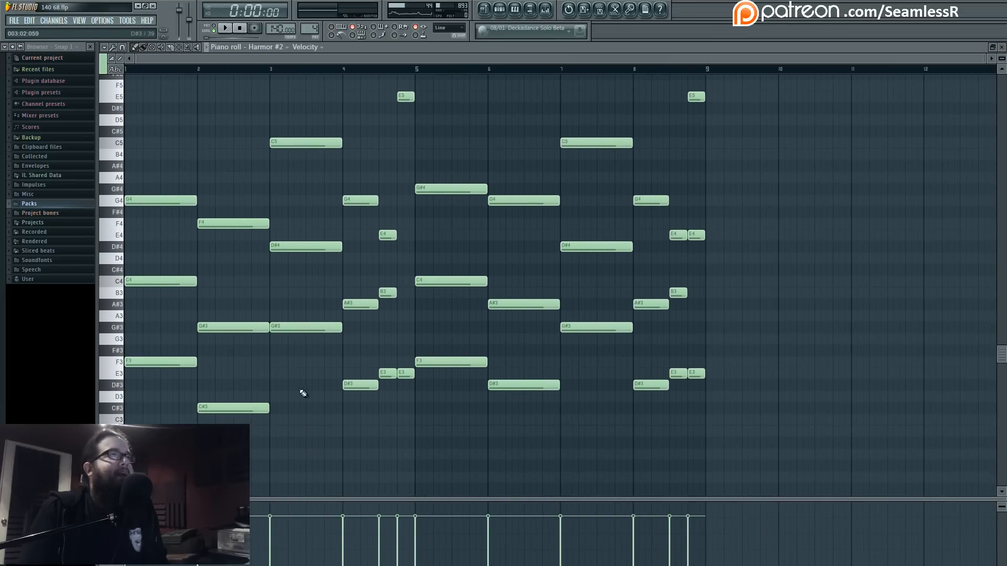
pyautogui.scroll(3, 303, 393)
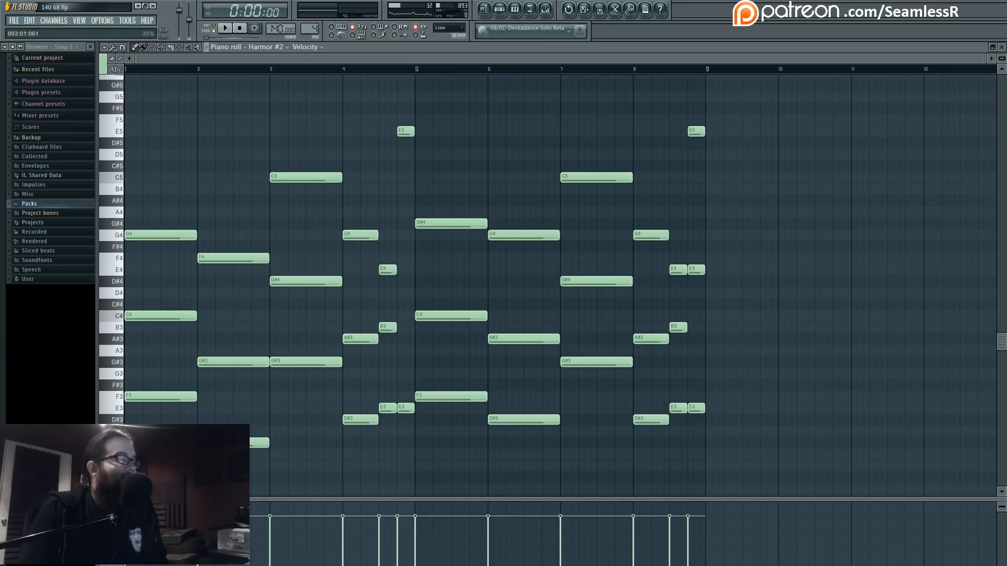
pyautogui.moveTo(360, 281); pyautogui.dragTo(393, 180)
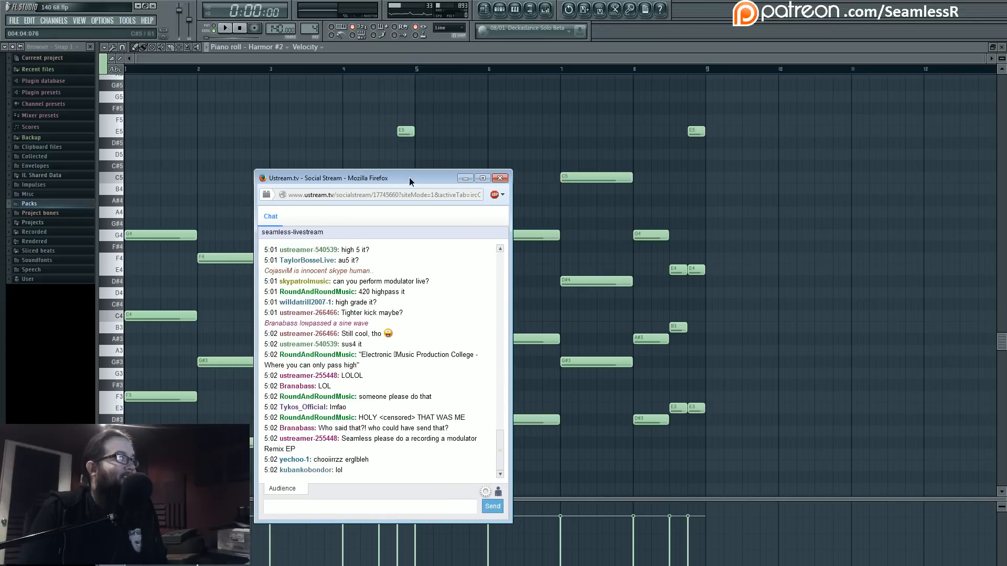
pyautogui.click(465, 179)
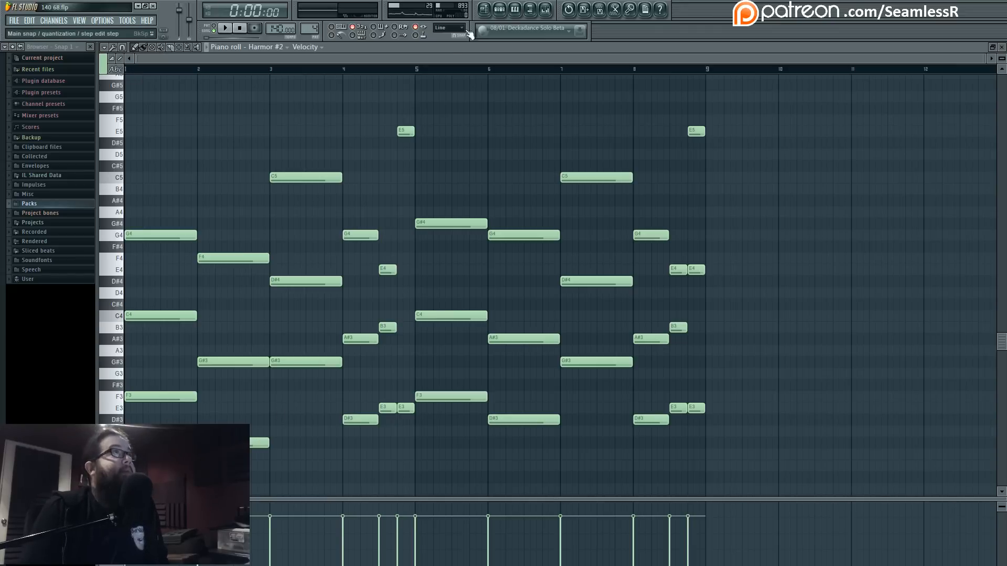
# Return to the playlist and play the opening bars of the intro, then stop playback.
pyautogui.press('F5')
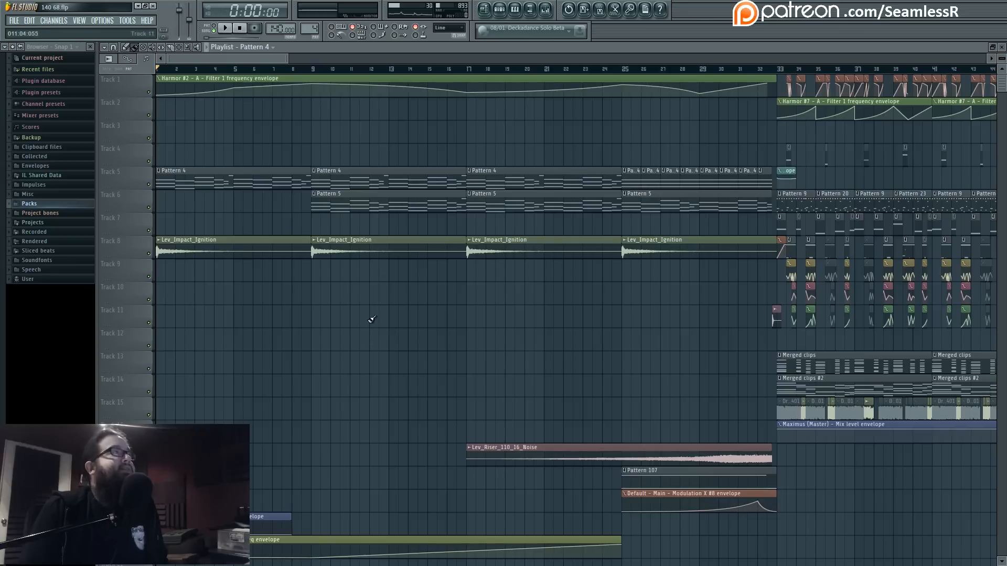
pyautogui.press('space')
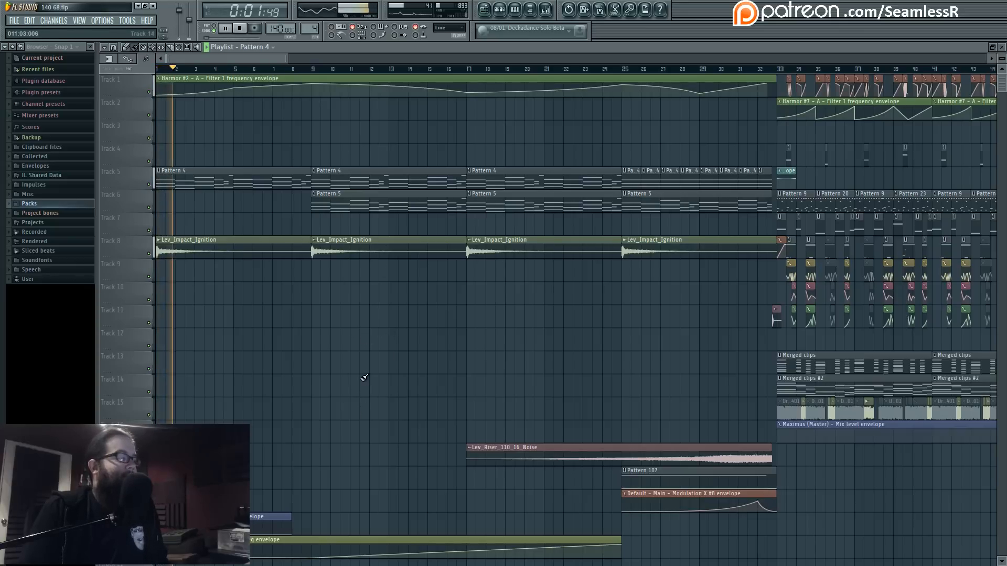
pyautogui.press('F6')
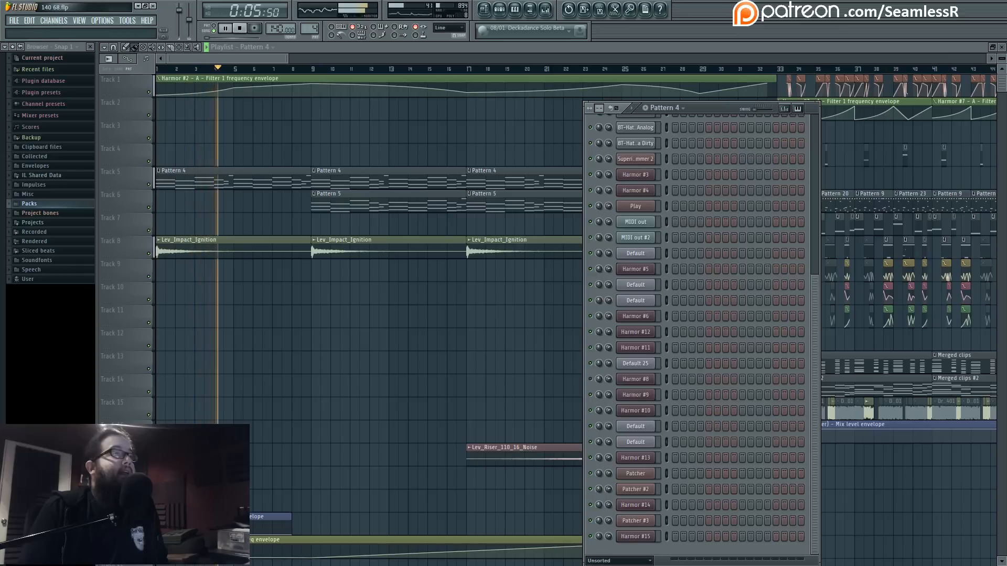
pyautogui.press('space')
# Add a new Harmor synth channel to the project and close its window.
pyautogui.click(52, 21)
pyautogui.moveTo(79, 30)
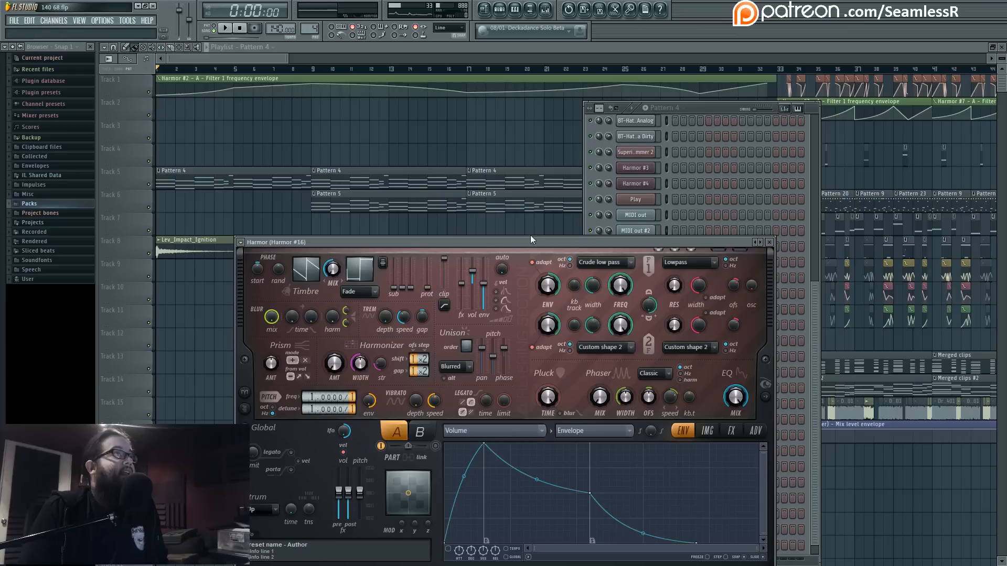
pyautogui.moveTo(531, 235); pyautogui.dragTo(560, 197)
pyautogui.press('F12')
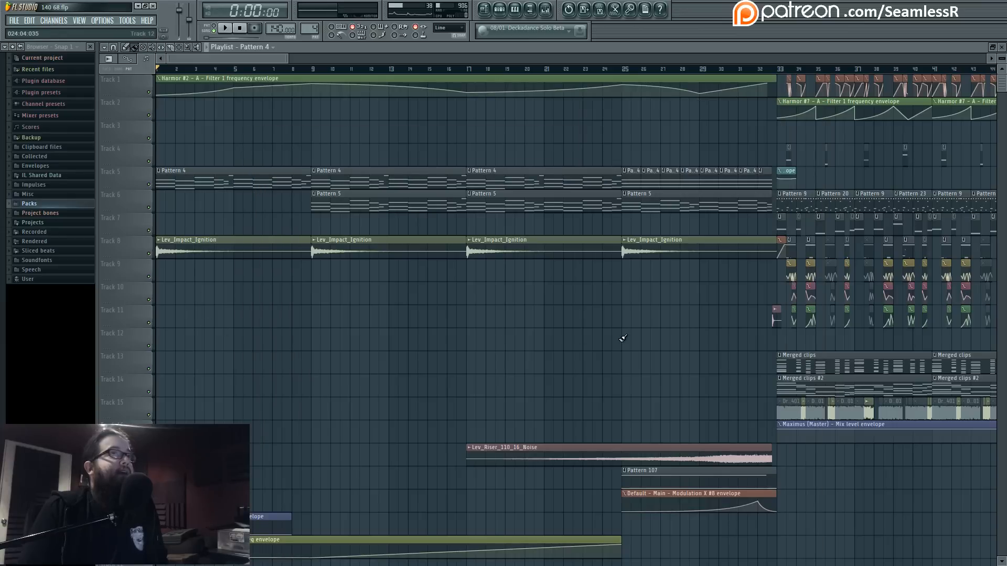
# Play the Harmor #7 notes of the Merged clips #2 pattern at bar 33 on Track 14 and return to the playlist.
pyautogui.hscroll(4, 655, 335)
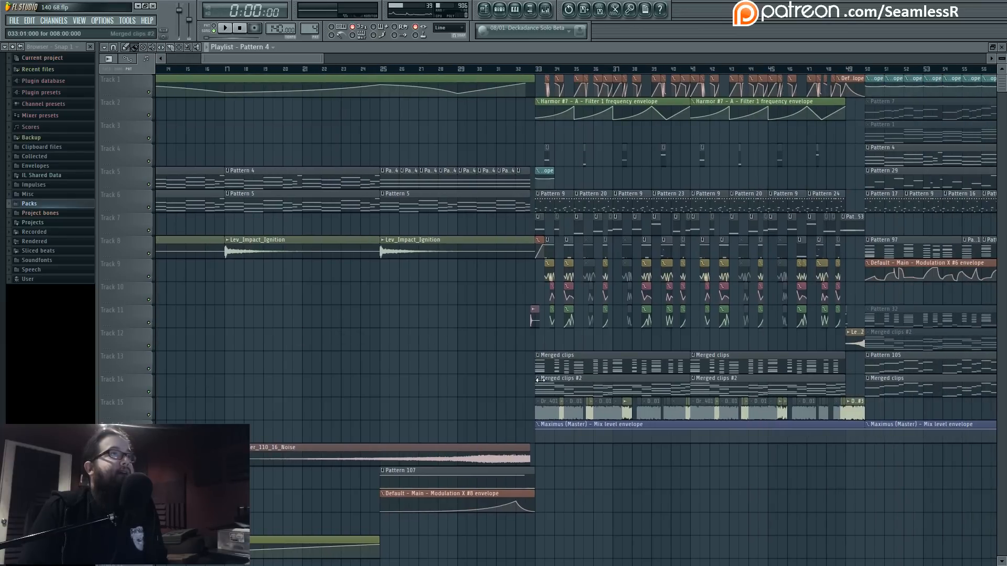
pyautogui.doubleClick(596, 389)
pyautogui.press('space')
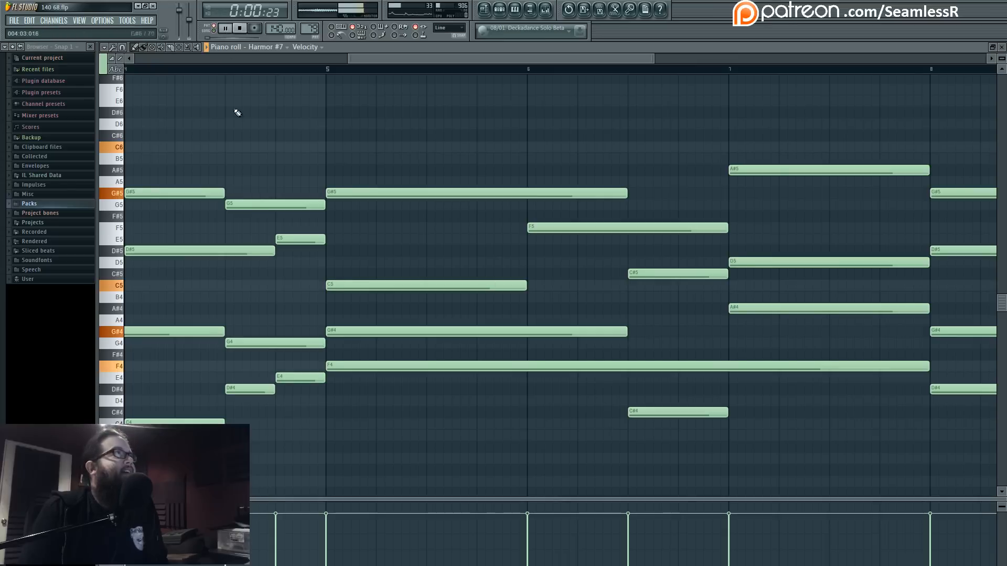
pyautogui.scroll(-5, 247, 218)
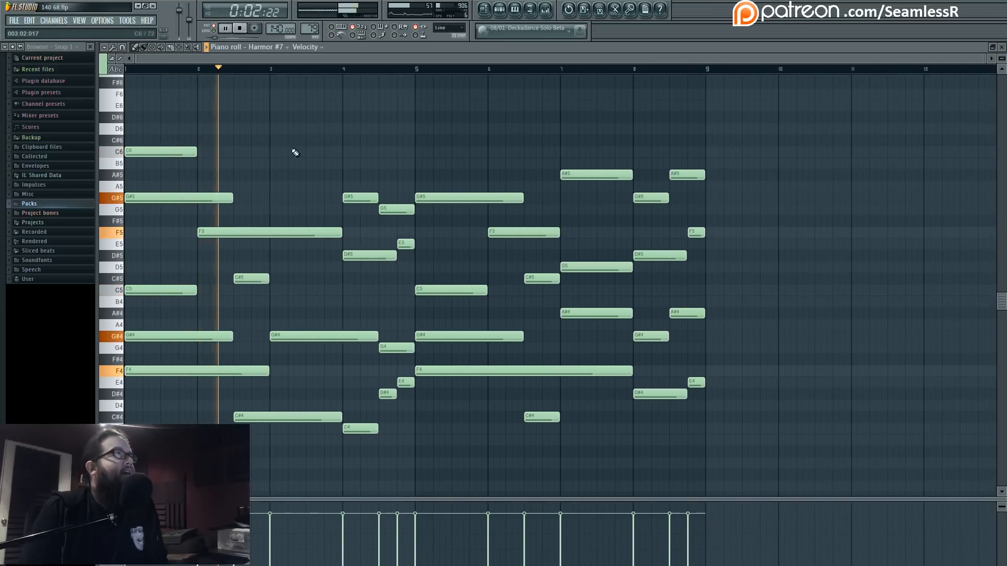
pyautogui.press('F5')
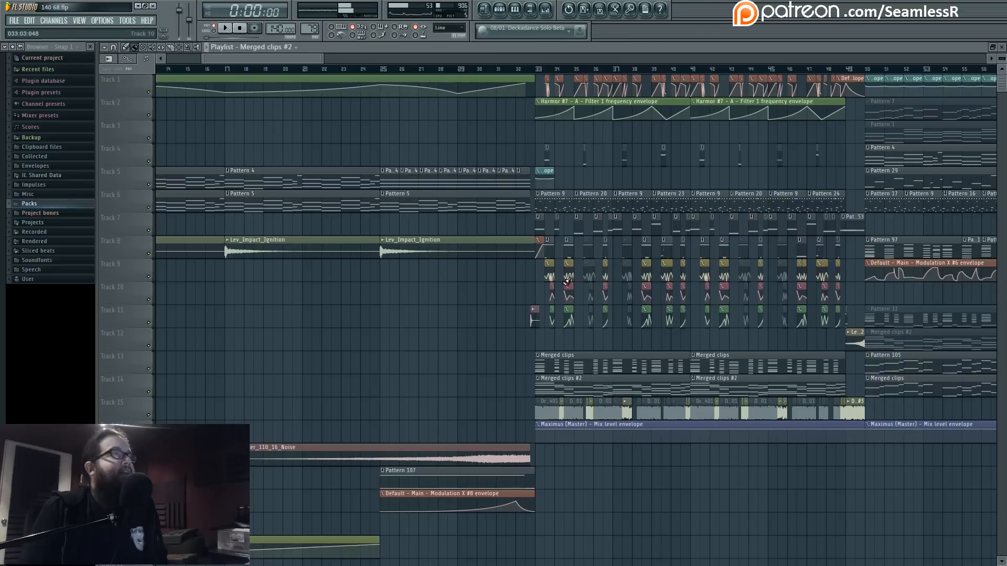
# Examine the Harmor #12 chord stabs of Pattern 97 at bar 50 on Track 8.
pyautogui.hscroll(4, 566, 283)
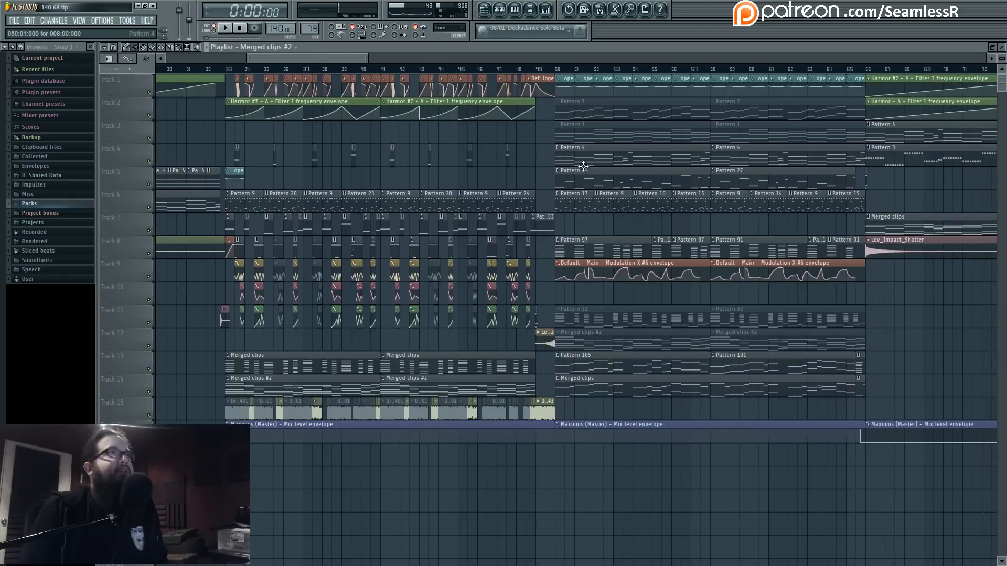
pyautogui.hscroll(-8, 586, 234)
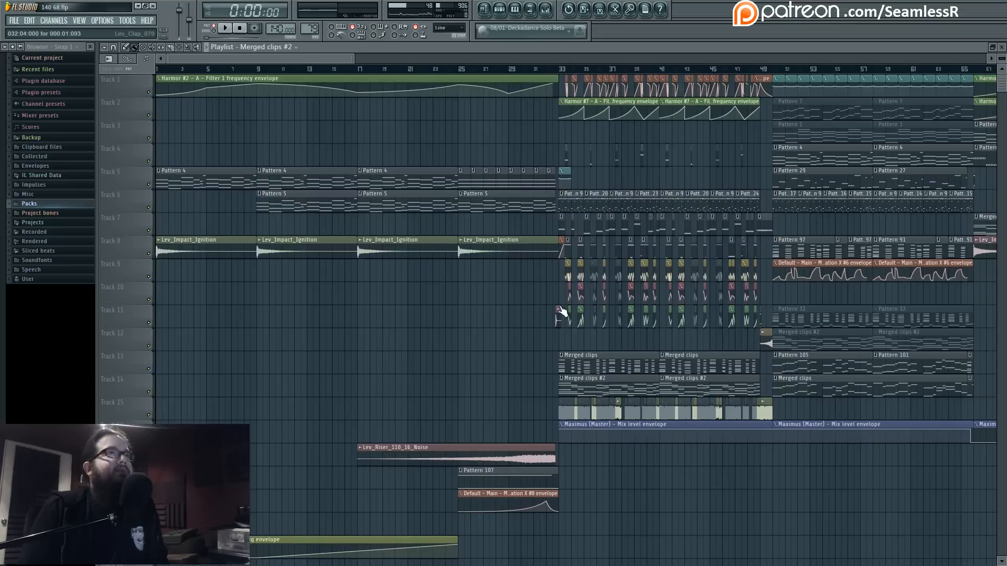
pyautogui.doubleClick(802, 248)
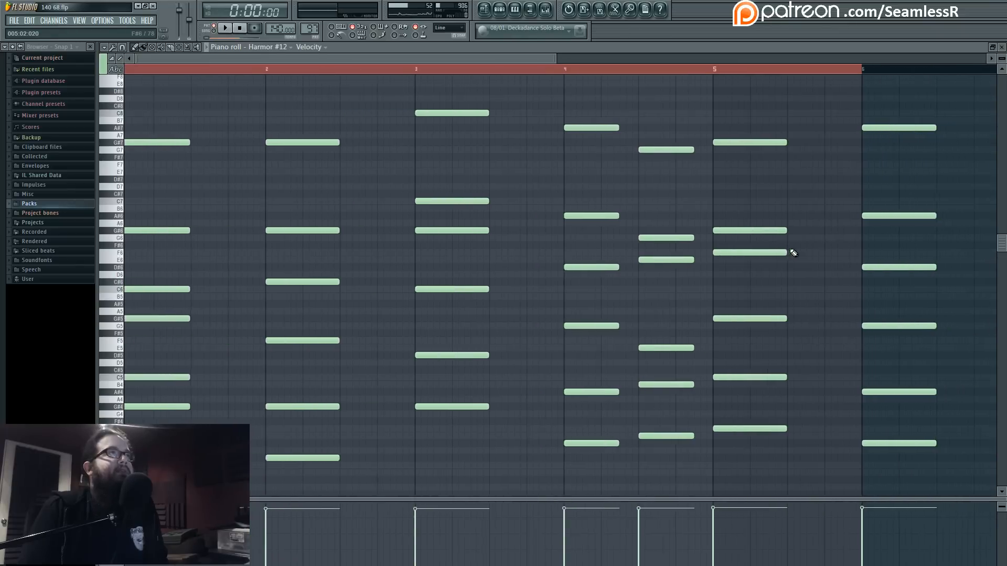
pyautogui.click(490, 10)
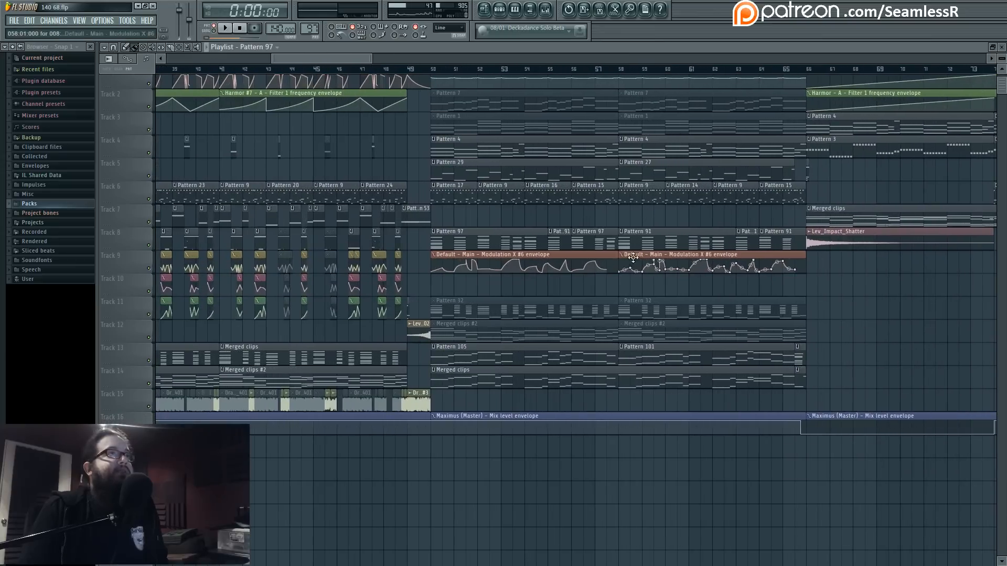
# Copy the Pattern 97 and Pattern 91 clips spanning bars 50 to 57 on Track 8 to bar 17 on Track 25.
pyautogui.moveTo(483, 236); pyautogui.dragTo(610, 246)
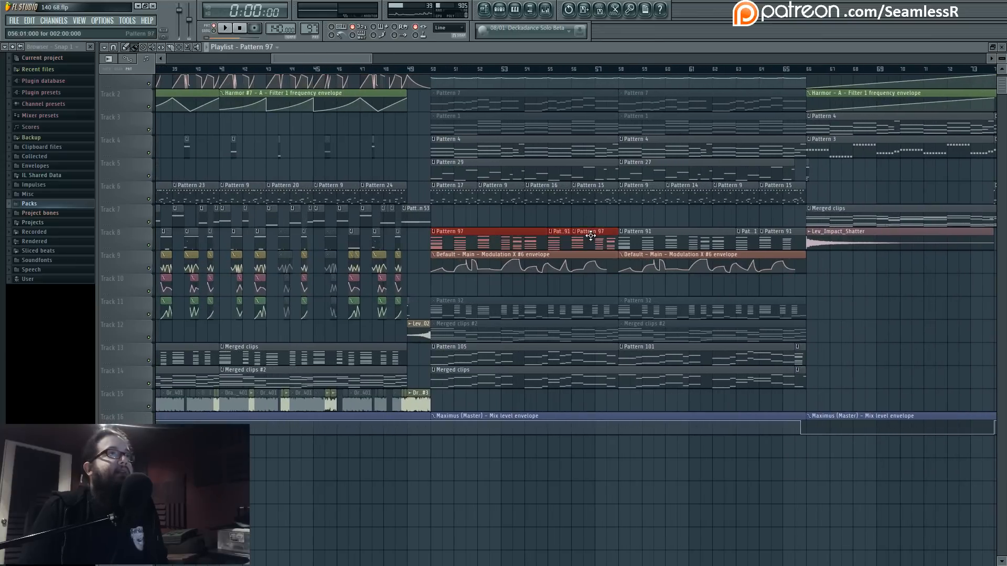
pyautogui.click(899, 299)
pyautogui.scroll(-5, 607, 315)
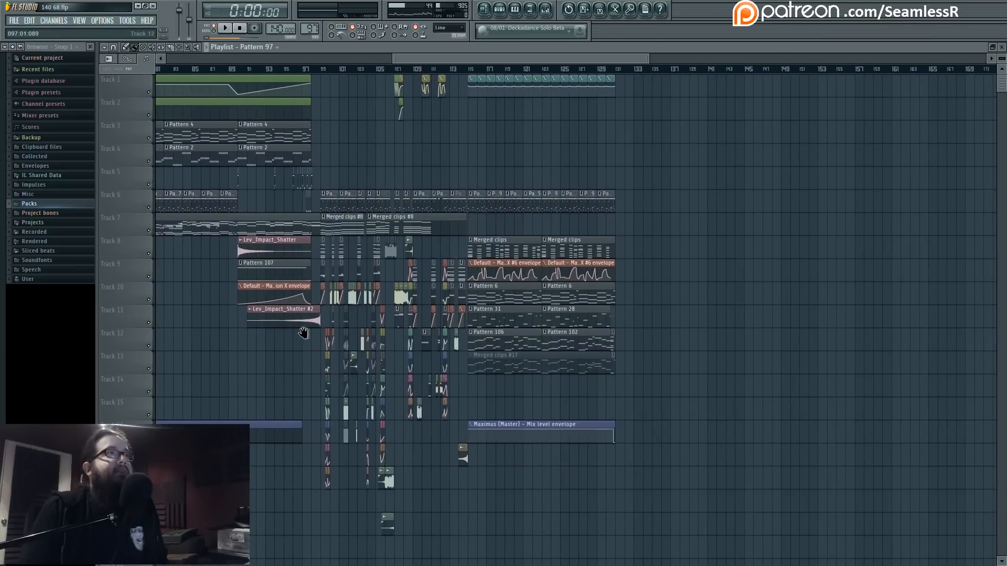
pyautogui.scroll(6, 518, 344)
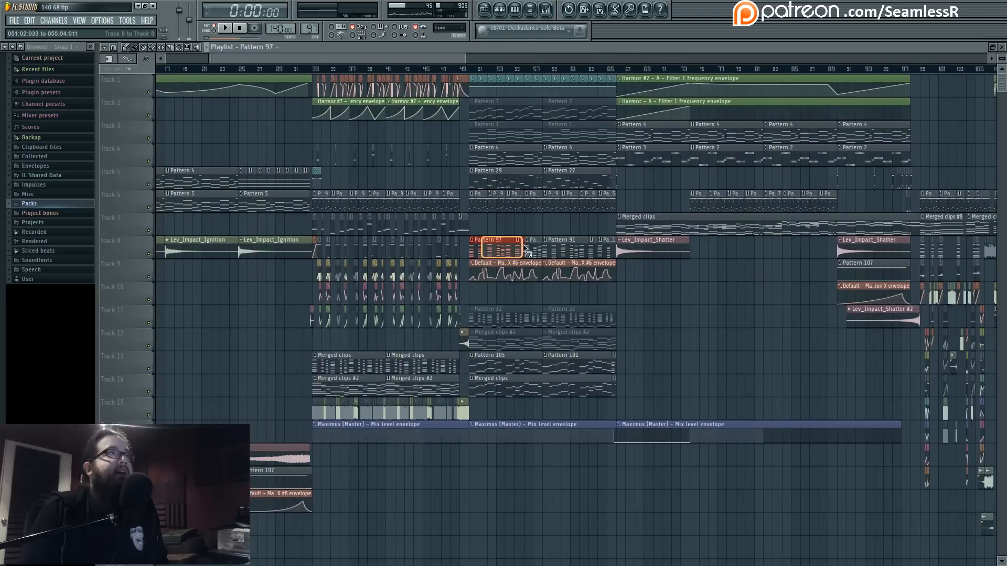
pyautogui.moveTo(526, 249); pyautogui.dragTo(226, 393)
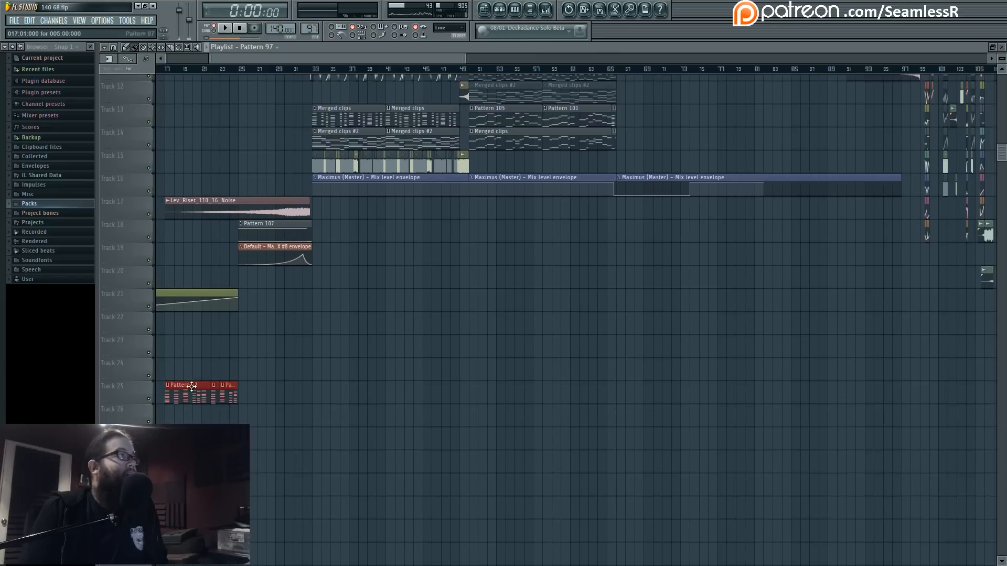
# Merge the copied pattern clips on Track 25 into one clip and move it to Track 11 at bar 17.
pyautogui.rightClick(131, 397)
pyautogui.click(226, 397)
pyautogui.scroll(5, 308, 447)
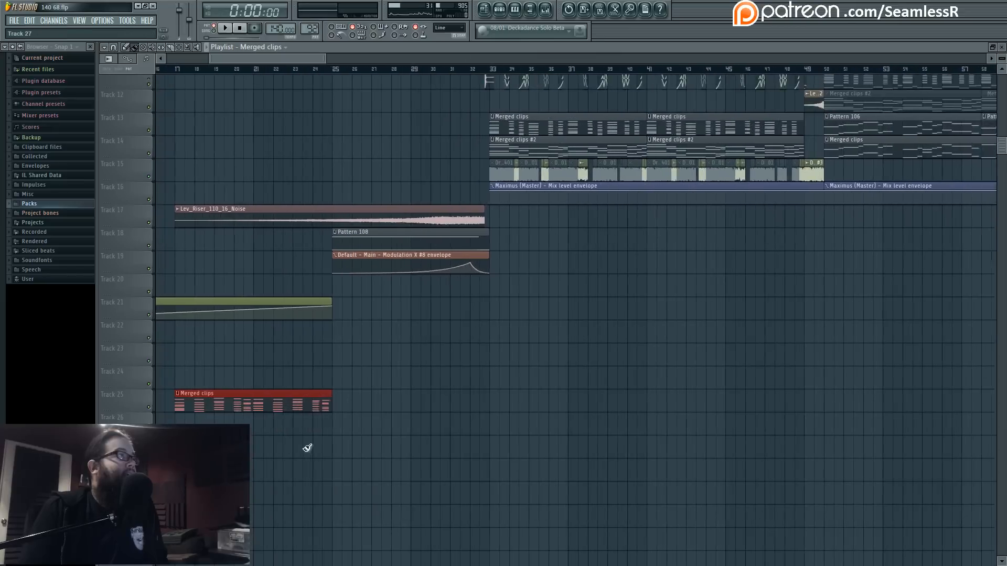
pyautogui.moveTo(510, 487); pyautogui.dragTo(510, 149)
pyautogui.scroll(5, 525, 210)
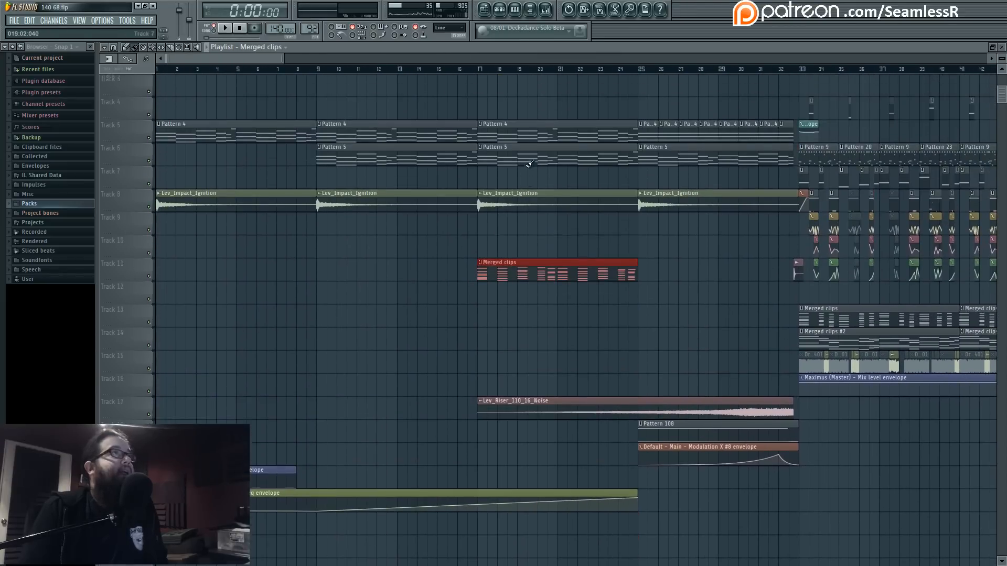
# Move the merged clip's chord notes from Harmor #12 to the new Harmor #16 channel.
pyautogui.doubleClick(531, 327)
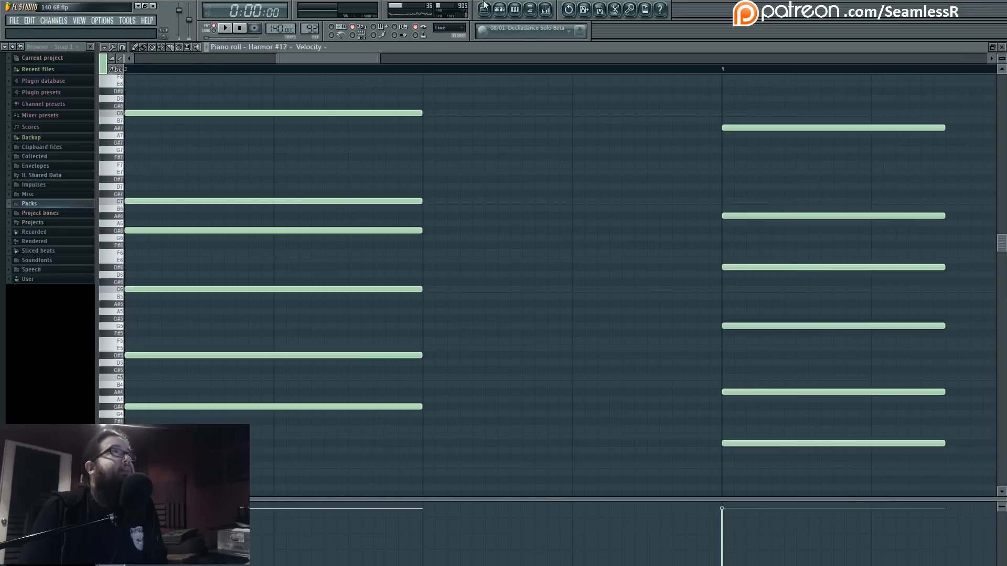
pyautogui.scroll(-1, 726, 440)
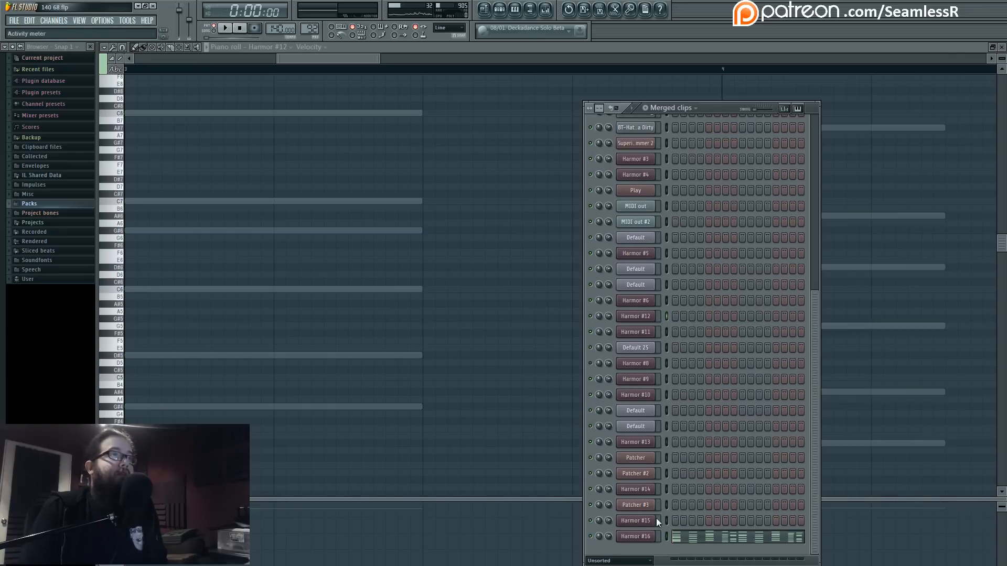
# Assign Harmor #16 to mixer insert 68 and route that insert to the side track instead of the master.
pyautogui.click(651, 536)
pyautogui.click(719, 108)
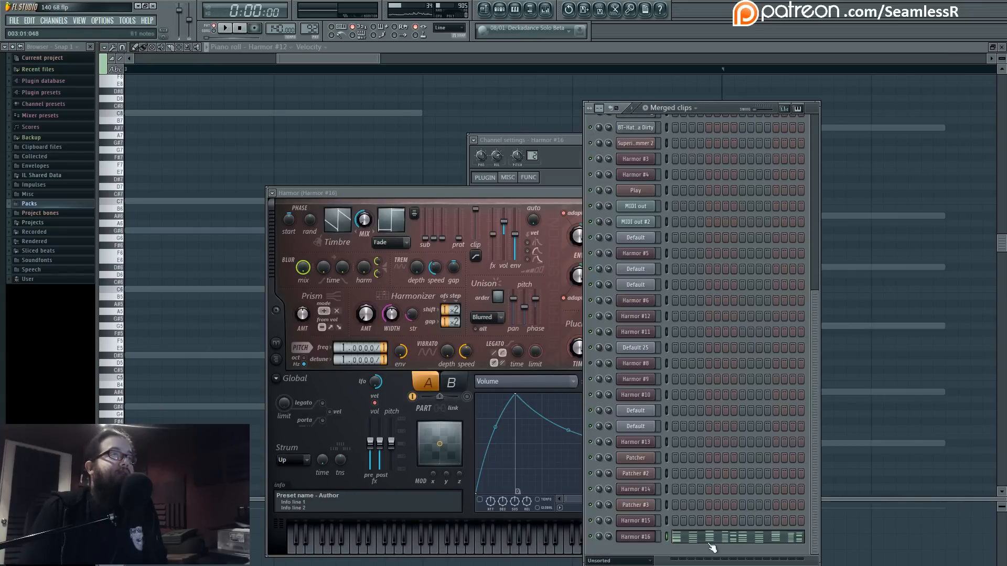
pyautogui.moveTo(529, 194); pyautogui.dragTo(467, 125)
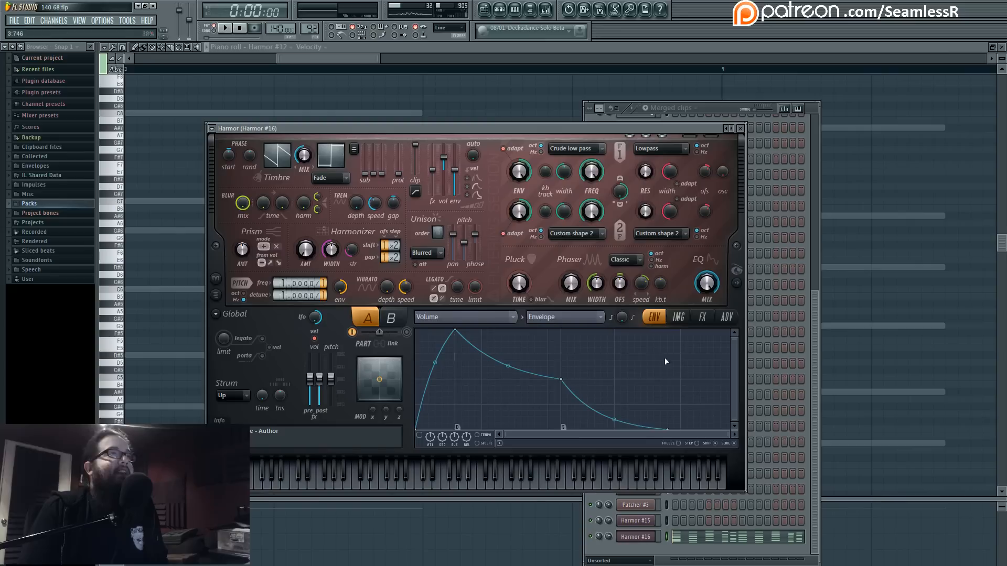
pyautogui.click(699, 135)
pyautogui.doubleClick(588, 157)
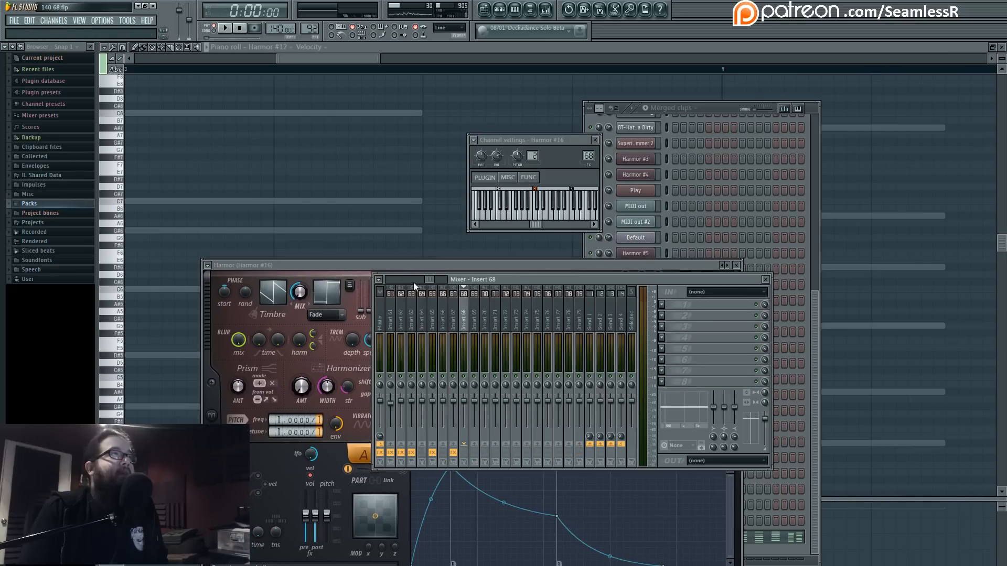
pyautogui.moveTo(413, 282); pyautogui.dragTo(395, 275)
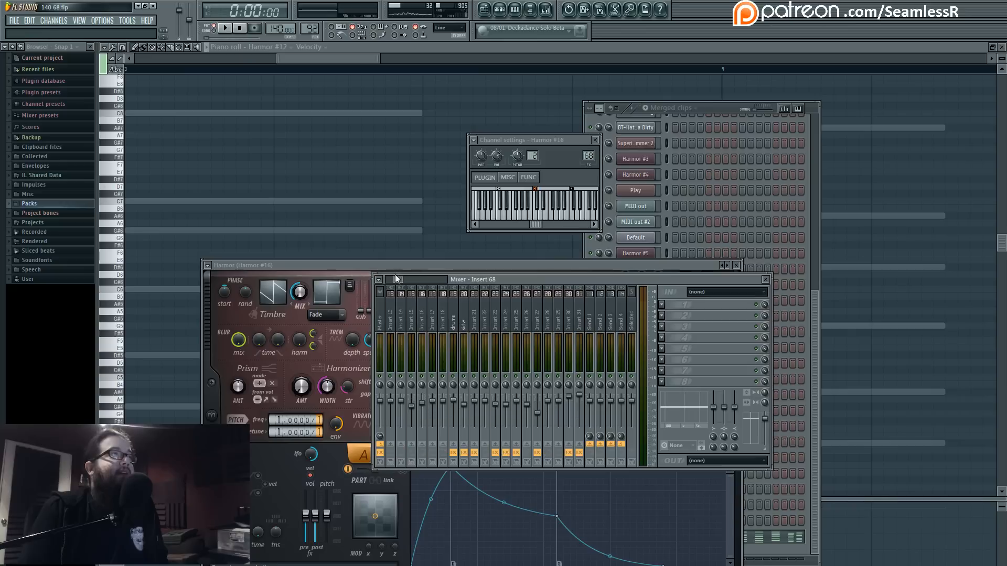
pyautogui.click(465, 445)
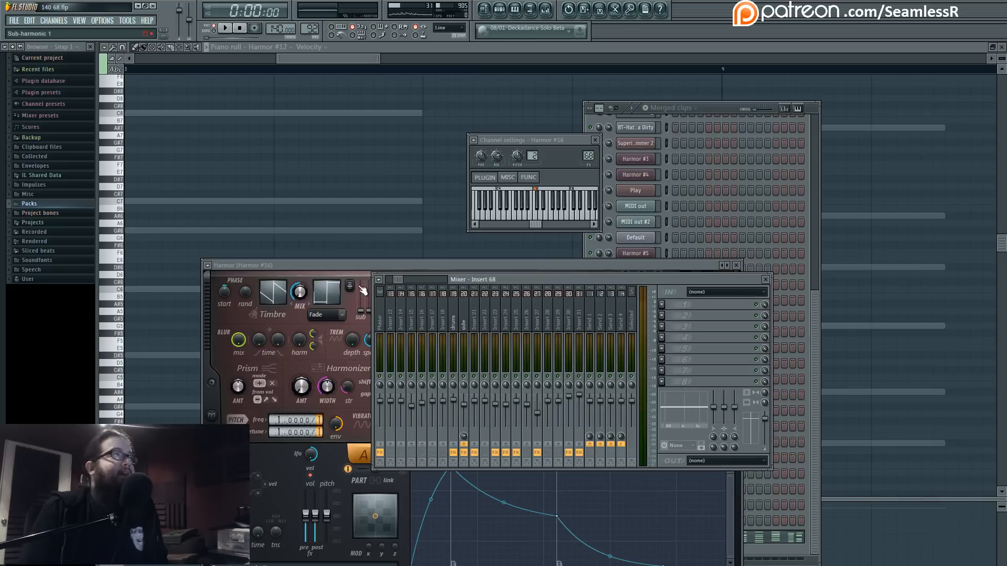
# Play the merged clip and lower Harmor #16's post-FX volume to about 10%.
pyautogui.moveTo(360, 266); pyautogui.dragTo(363, 164)
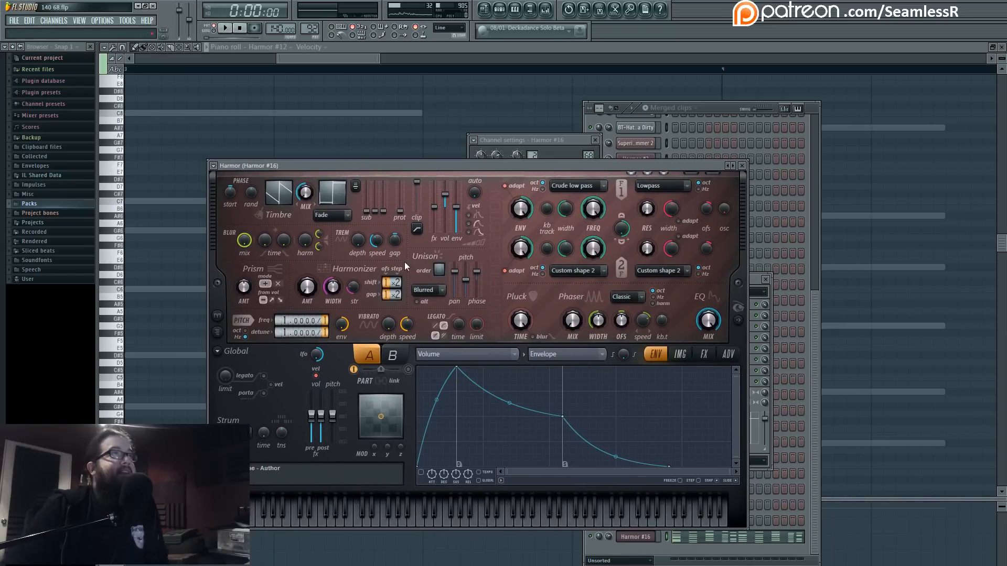
pyautogui.click(721, 107)
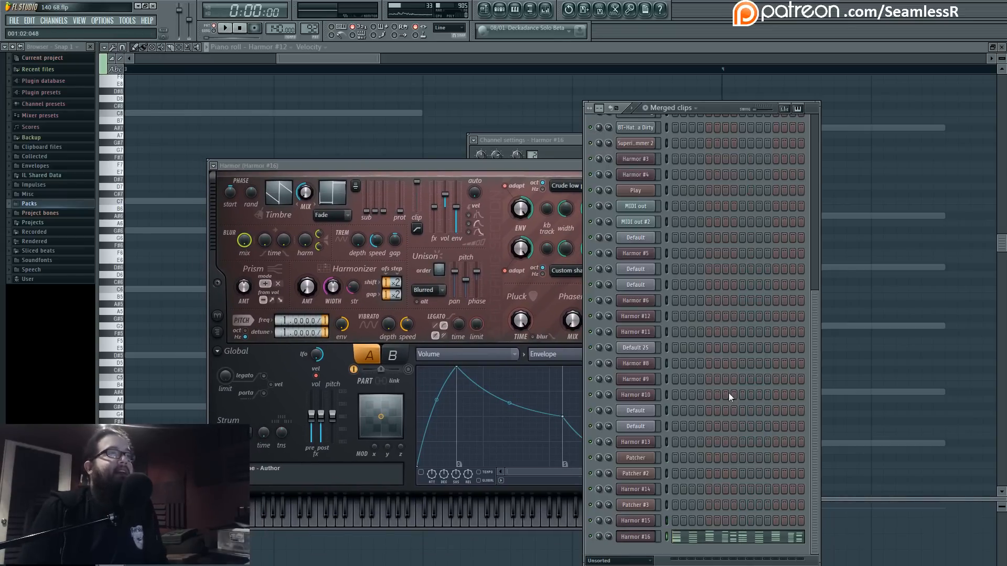
pyautogui.click(643, 537)
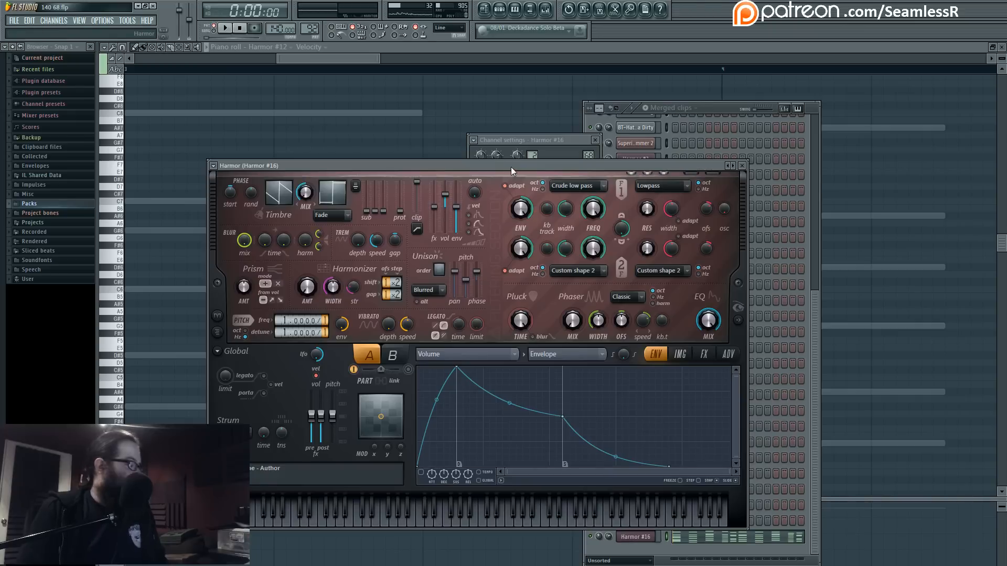
pyautogui.moveTo(511, 167); pyautogui.dragTo(524, 147)
pyautogui.click(643, 450)
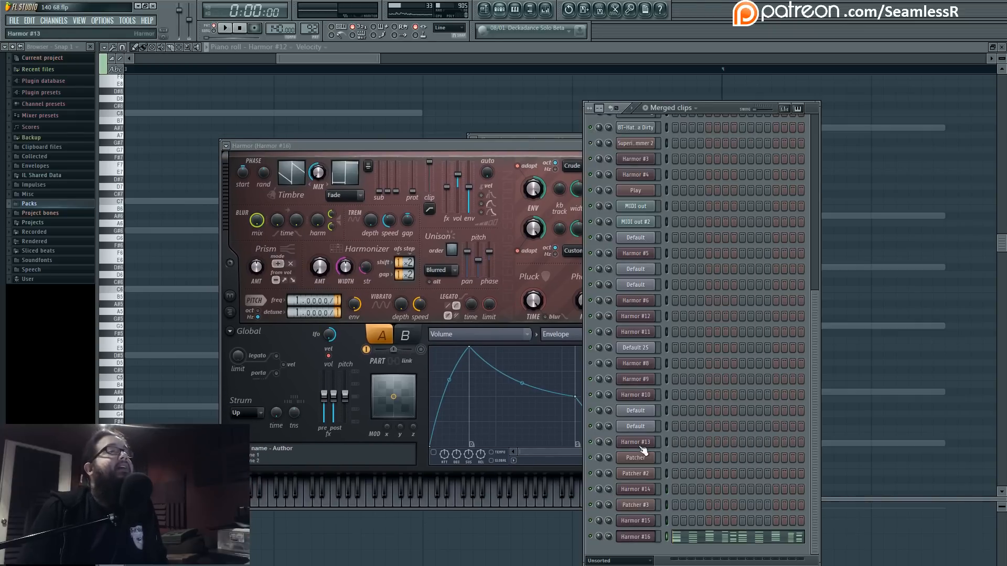
pyautogui.click(337, 405)
pyautogui.click(226, 30)
pyautogui.moveTo(332, 411); pyautogui.dragTo(333, 418)
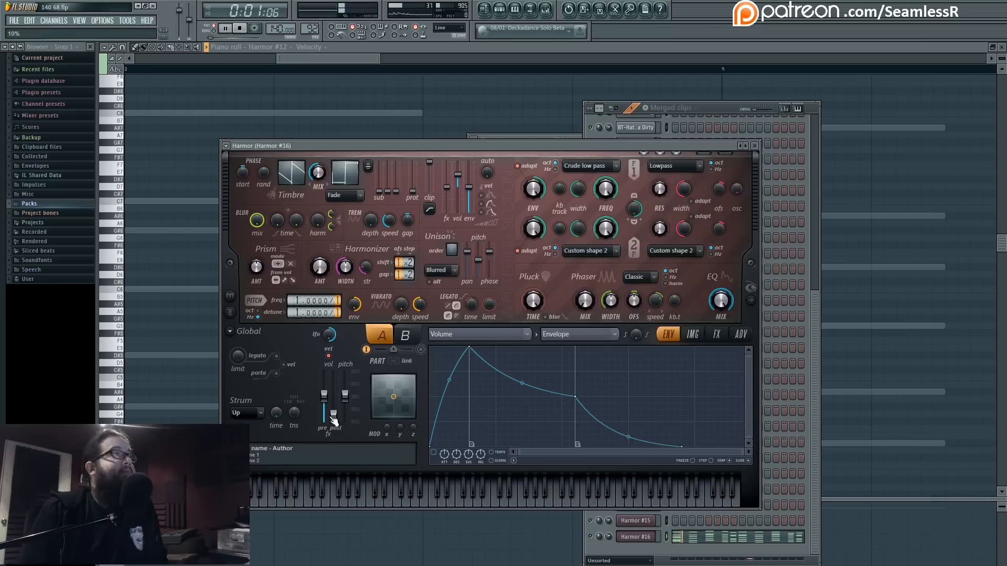
# Open the merged clip's chords on Harmor #16, select all of the notes and audition the sound.
pyautogui.click(683, 543)
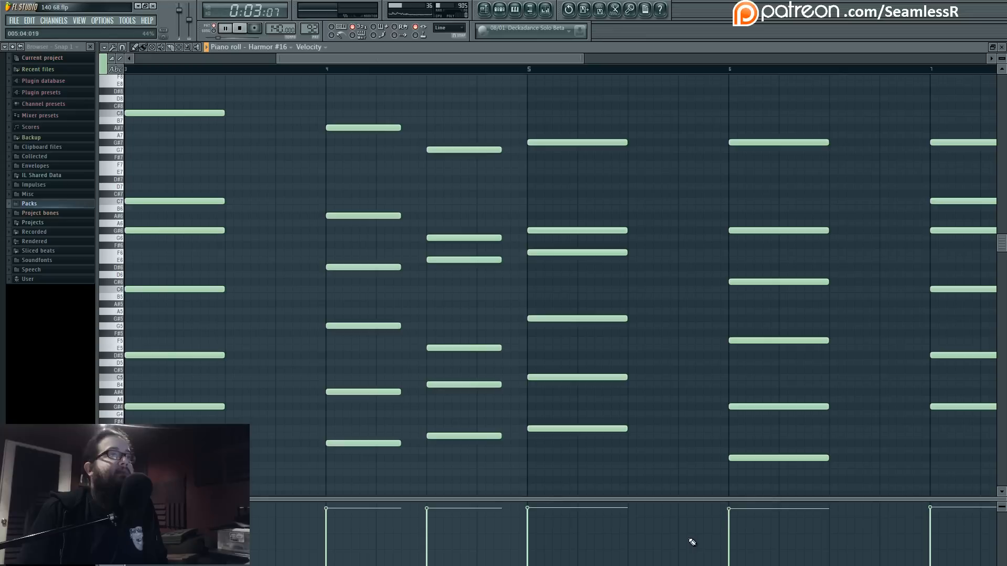
pyautogui.scroll(-3, 681, 472)
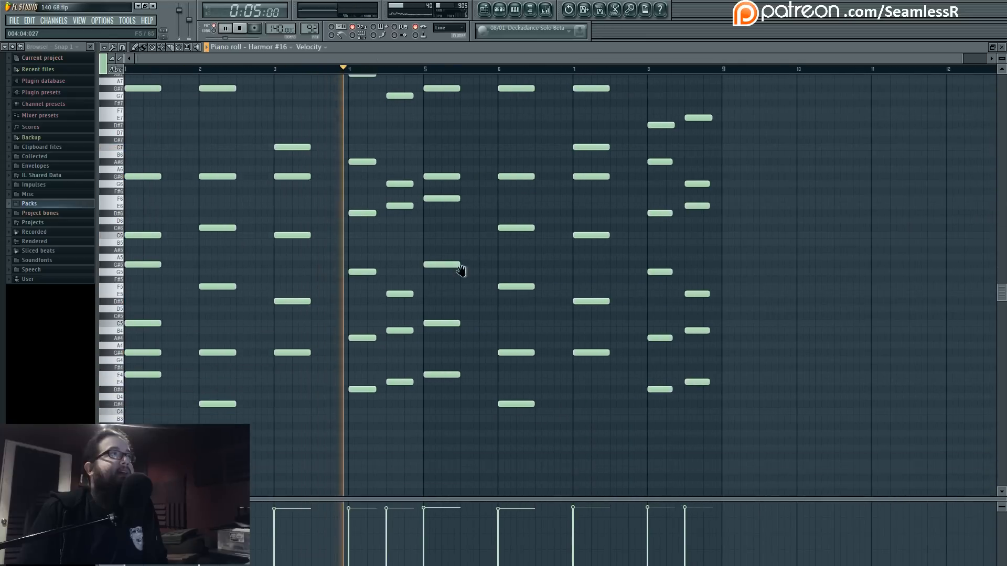
pyautogui.moveTo(776, 474); pyautogui.dragTo(42, 57)
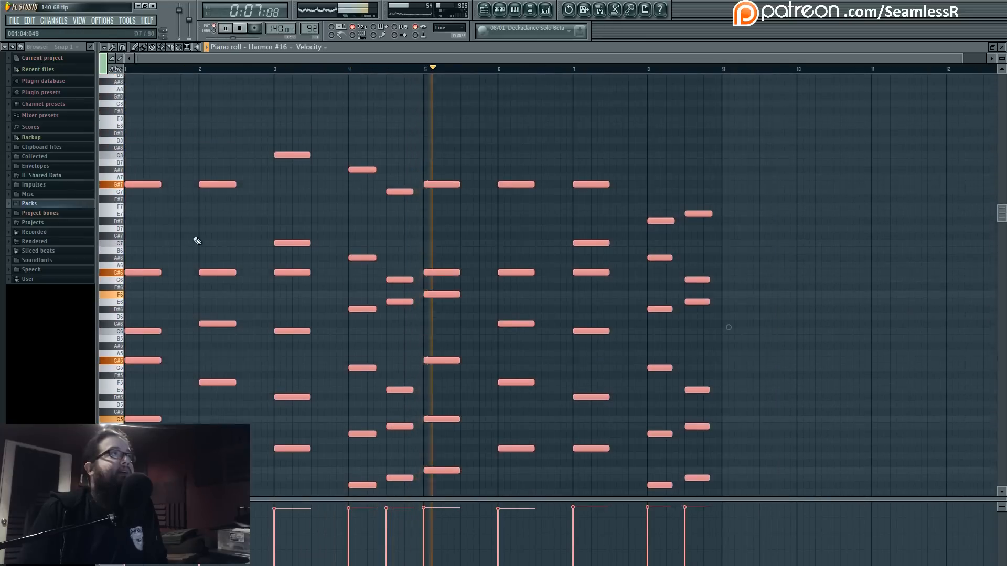
pyautogui.press('space')
pyautogui.scroll(-2, 386, 206)
pyautogui.click(497, 13)
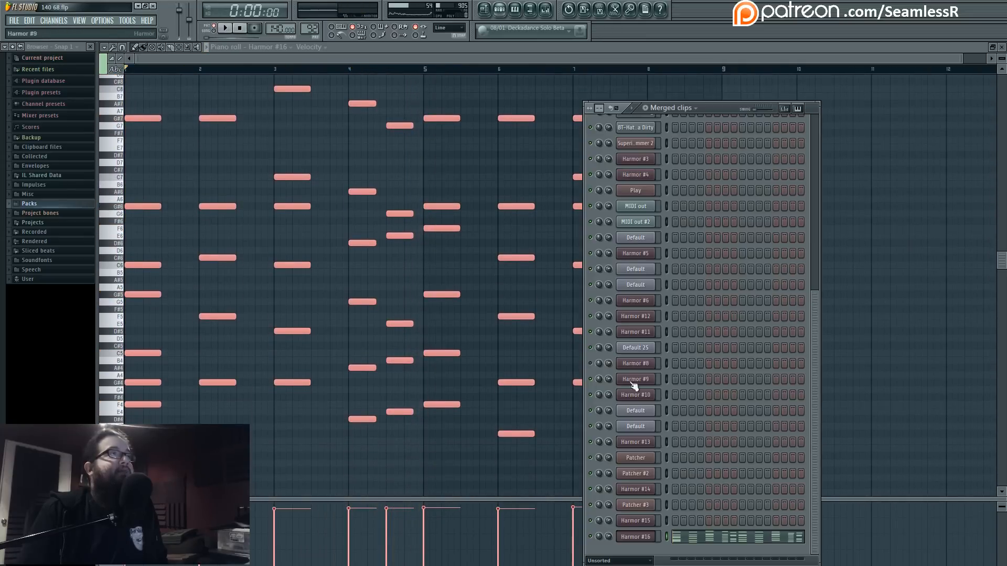
pyautogui.click(636, 537)
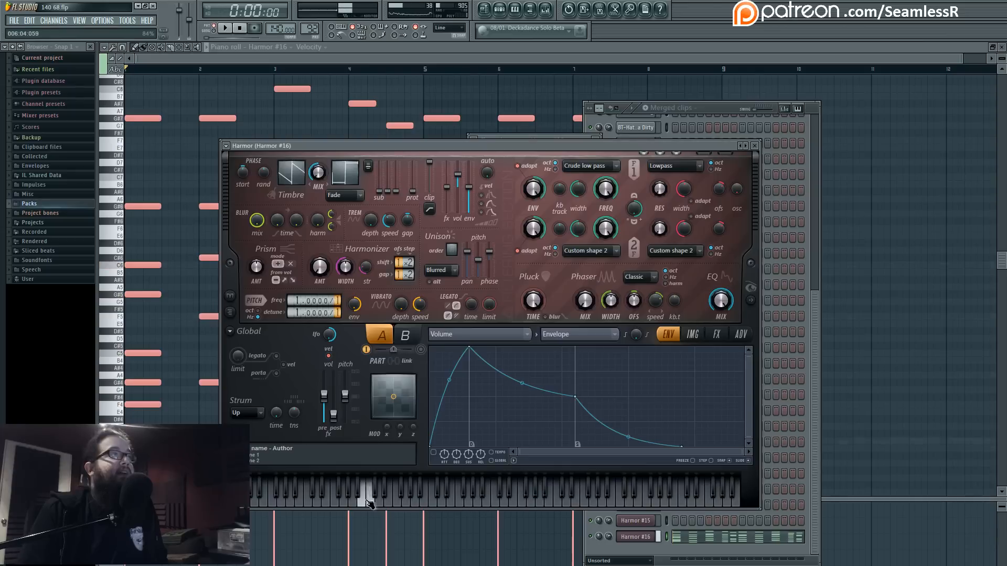
pyautogui.press('space')
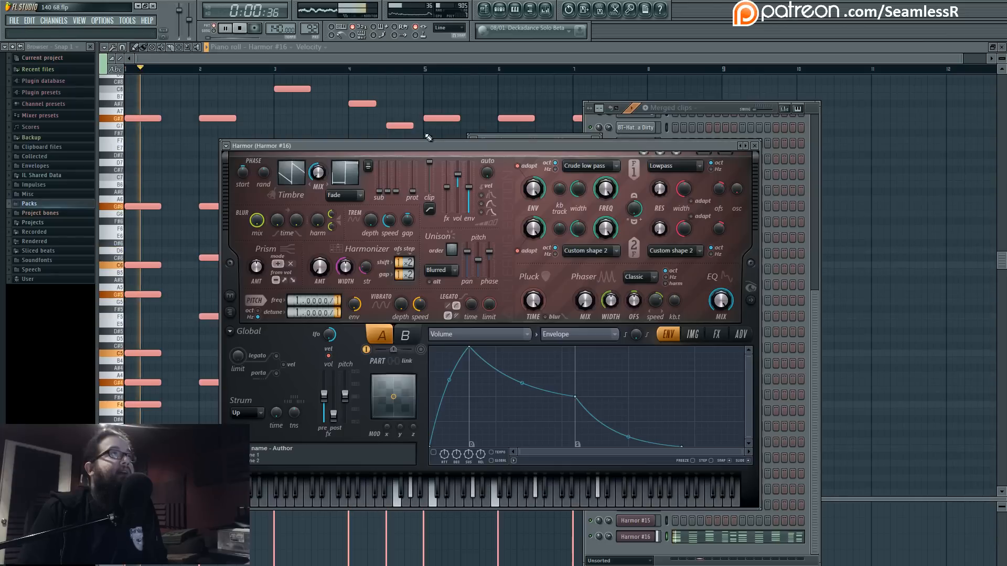
# Transpose all of Harmor #16's chord notes down one octave.
pyautogui.click(444, 141)
pyautogui.scroll(2, 132, 83)
pyautogui.hotkey('ctrl', 'a')
pyautogui.scroll(-6, 132, 83)
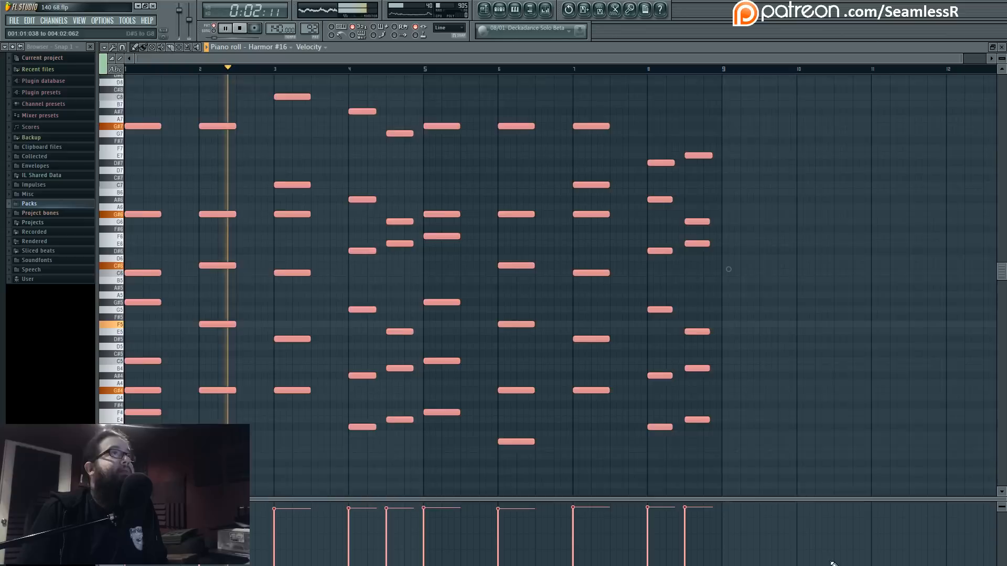
pyautogui.press('Down')
pyautogui.press('Down')
pyautogui.press('Down')
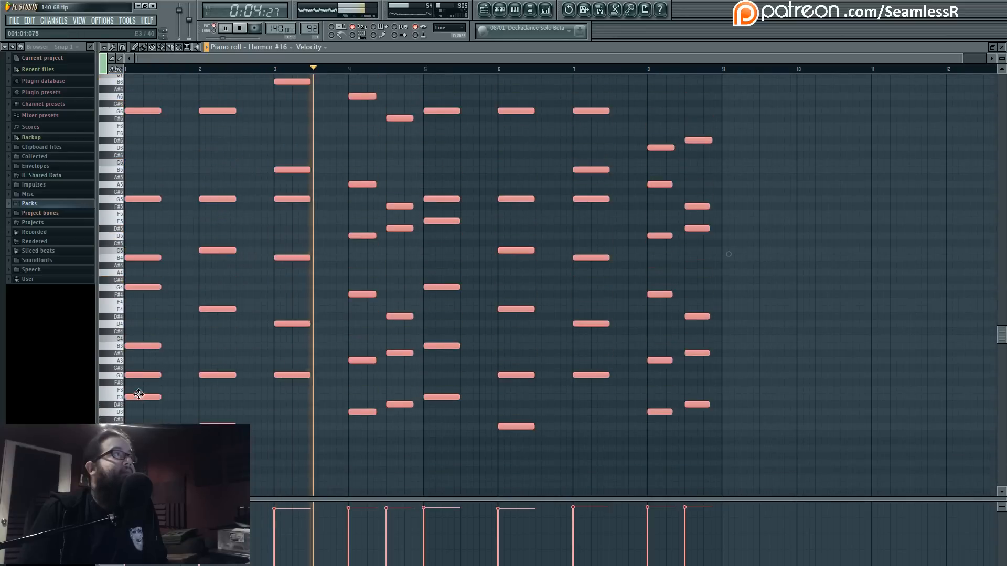
pyautogui.press('Up')
# Deselect the chord notes and change Harmor #16's filter 1 type to Classic band pass.
pyautogui.click(500, 9)
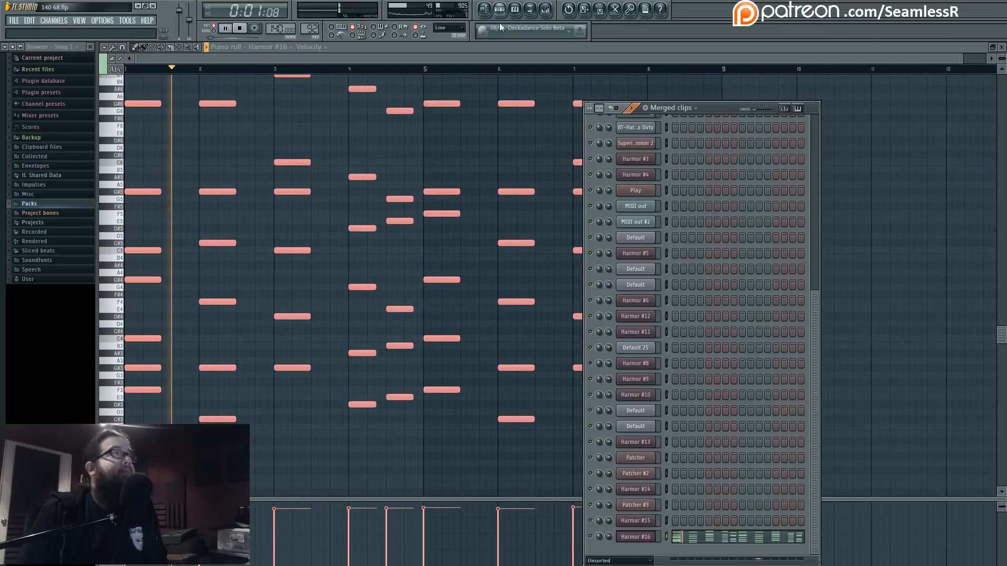
pyautogui.click(637, 537)
pyautogui.moveTo(486, 149); pyautogui.dragTo(474, 183)
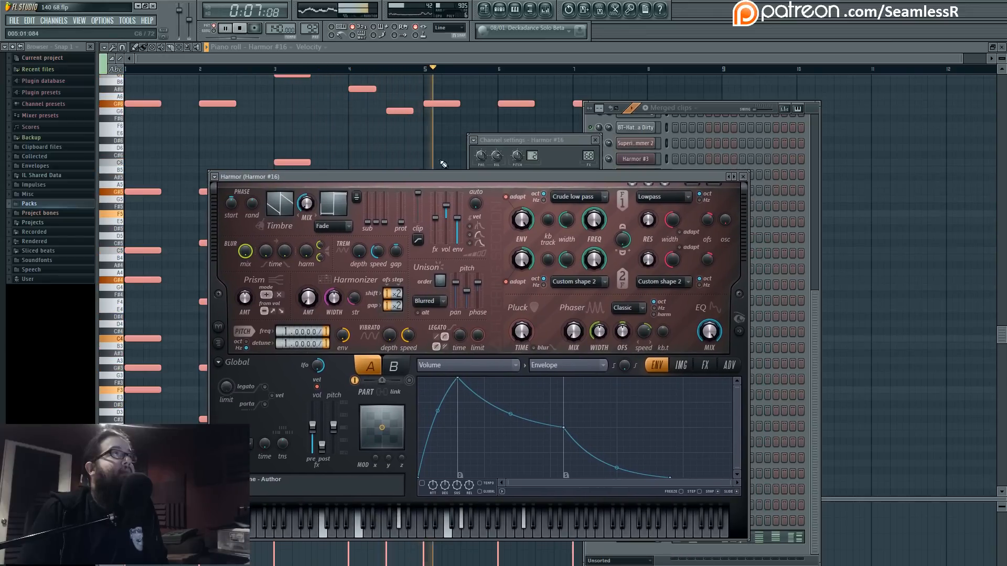
pyautogui.click(373, 176)
pyautogui.scroll(3, 378, 184)
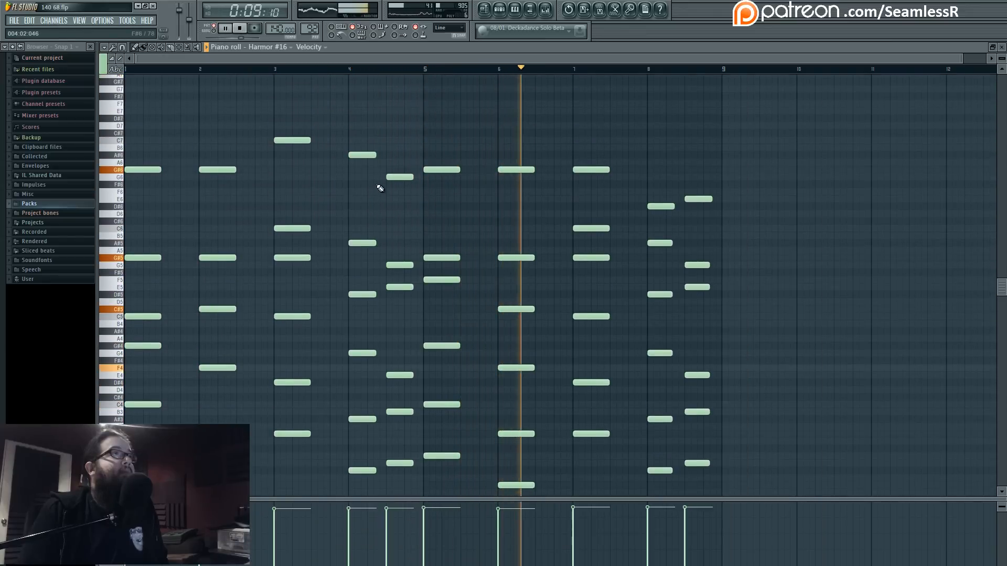
pyautogui.scroll(-2, 379, 186)
pyautogui.click(499, 9)
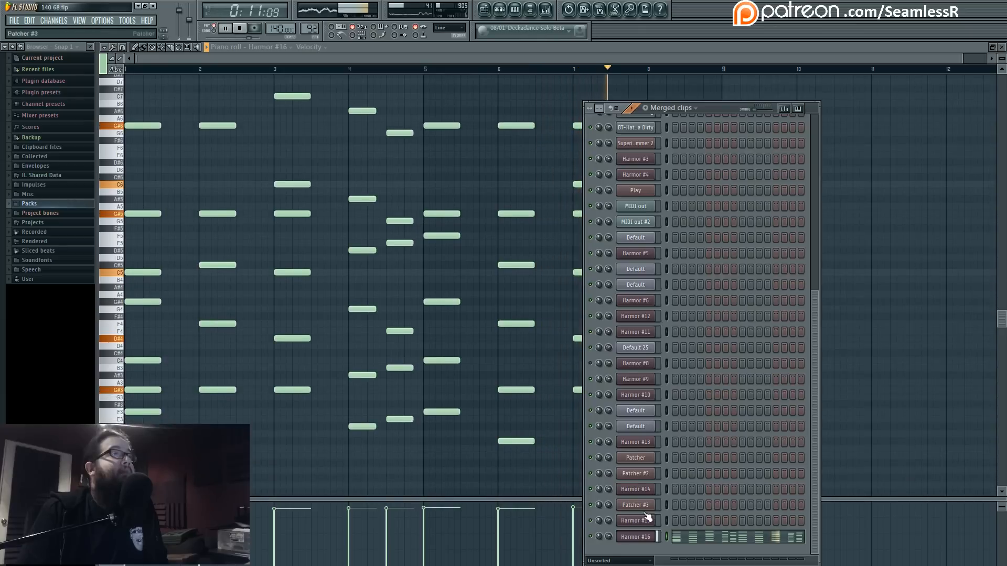
pyautogui.click(631, 541)
pyautogui.moveTo(492, 168); pyautogui.dragTo(493, 156)
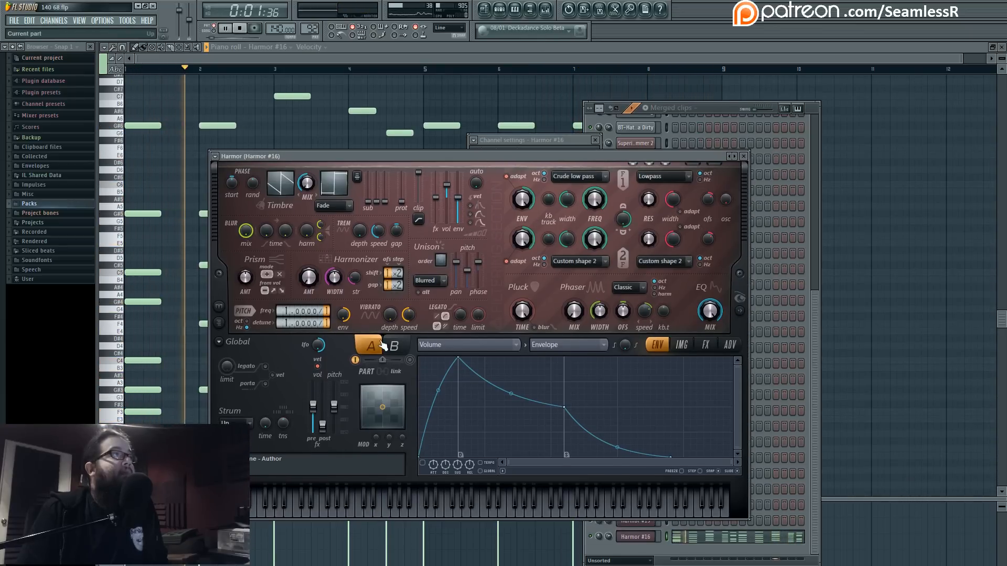
pyautogui.press('space')
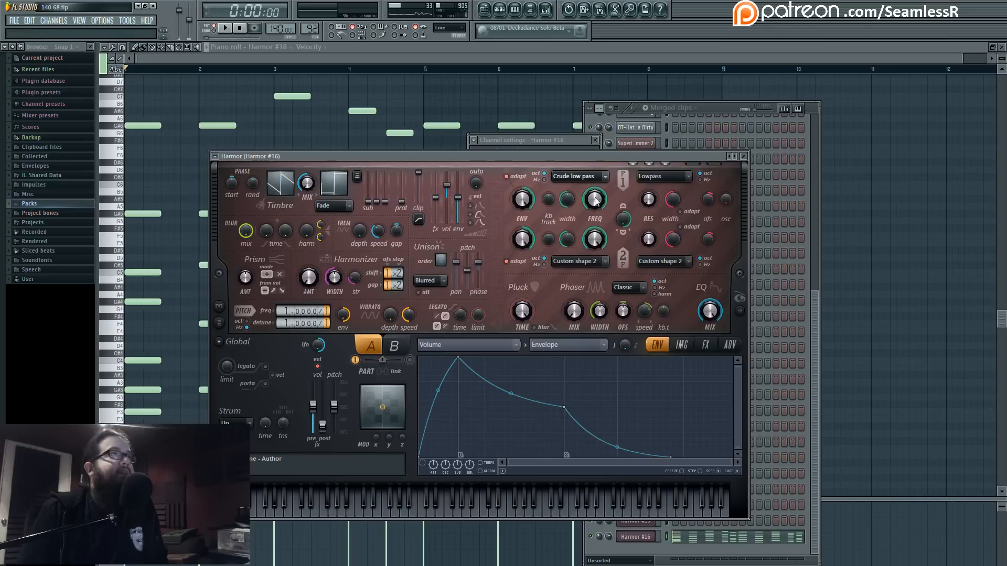
pyautogui.press('space')
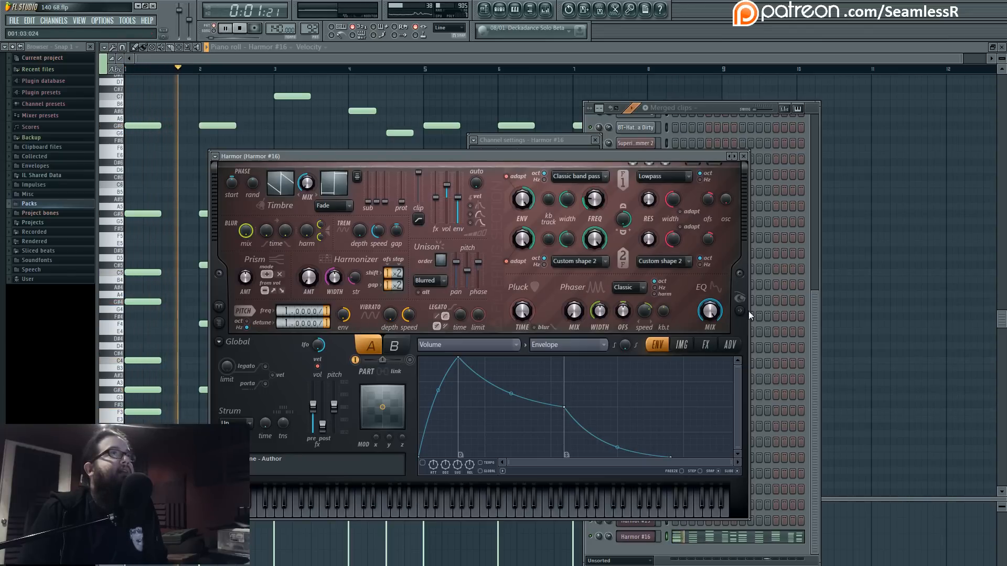
# Articulate Harmor #16's chords so each one lasts until the next, and extend the last chord to the start of bar 9.
pyautogui.click(284, 127)
pyautogui.press('space')
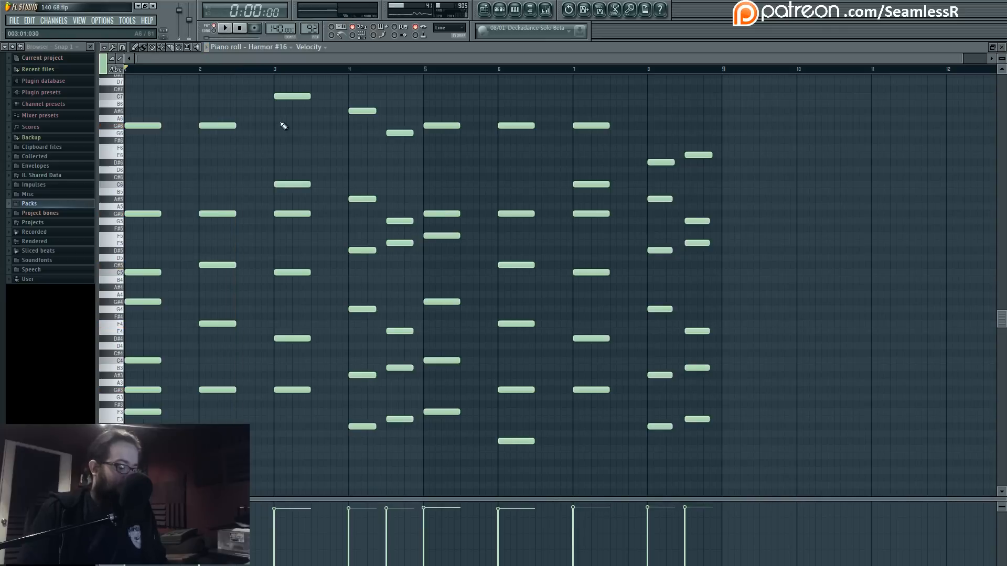
pyautogui.hotkey('alt', 'r')
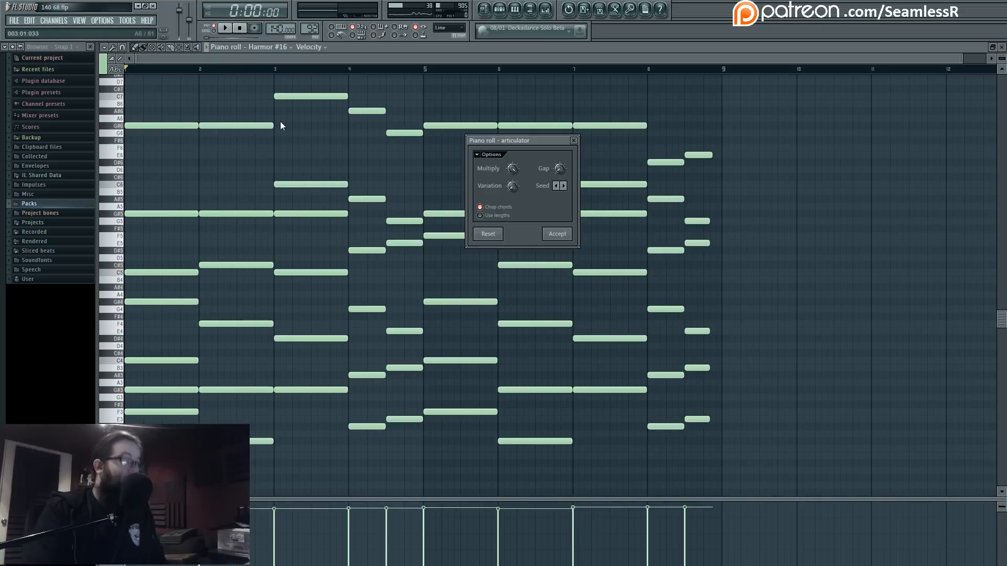
pyautogui.click(572, 235)
pyautogui.moveTo(702, 131); pyautogui.dragTo(737, 434)
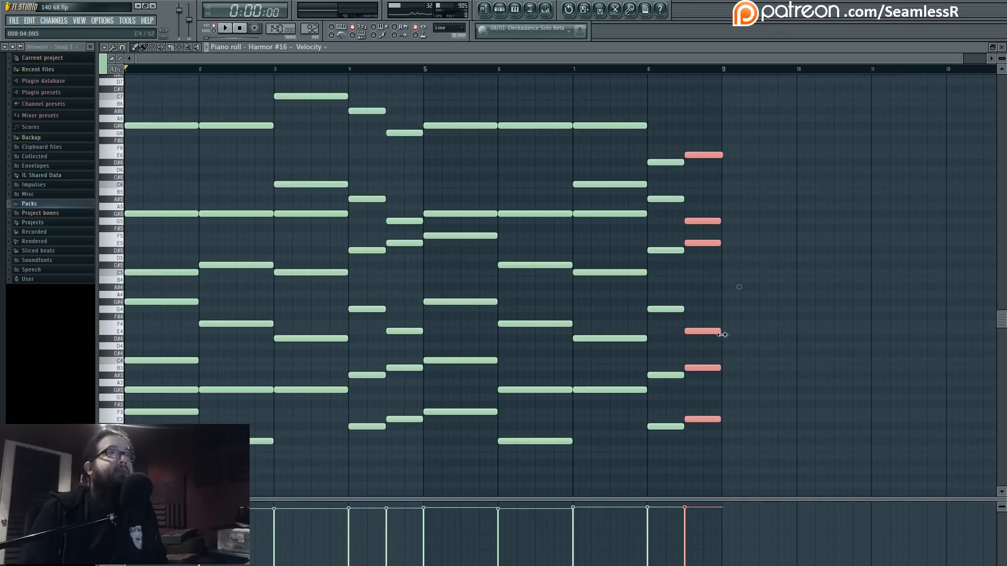
pyautogui.click(745, 302)
# Add a slow LFO to Harmor #16's filter 1 frequency while the chords play.
pyautogui.press('space')
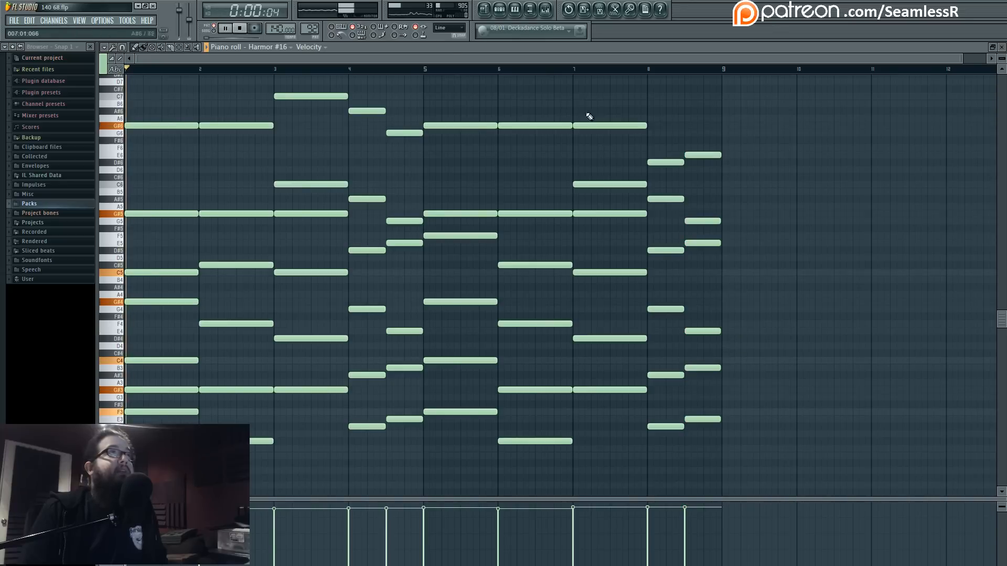
pyautogui.press('F6')
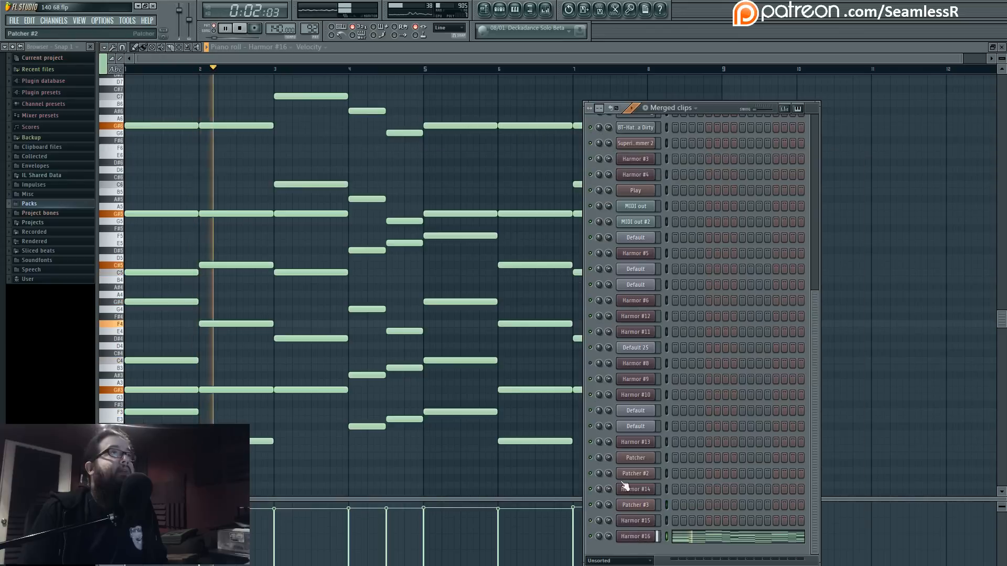
pyautogui.click(636, 537)
pyautogui.rightClick(584, 201)
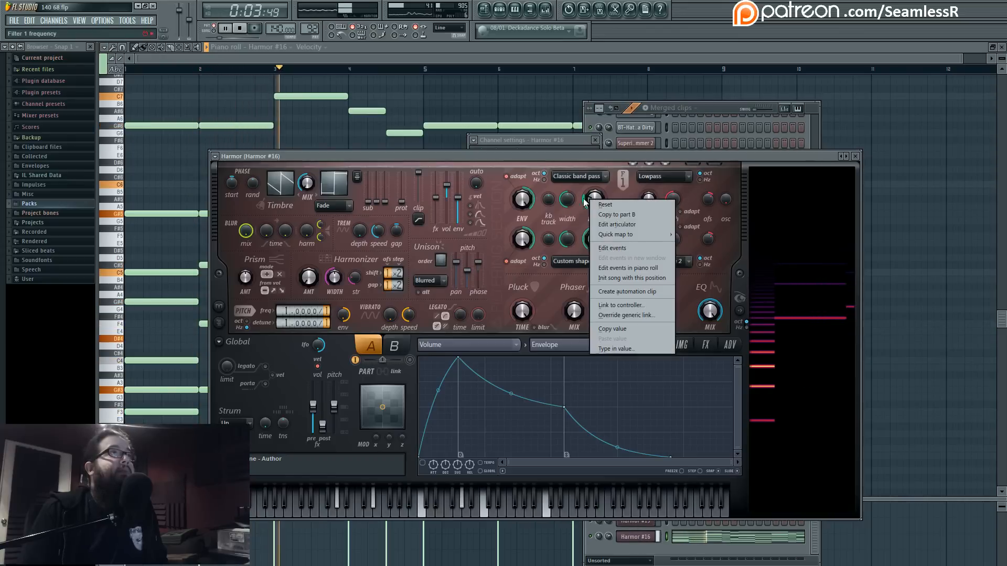
pyautogui.click(622, 224)
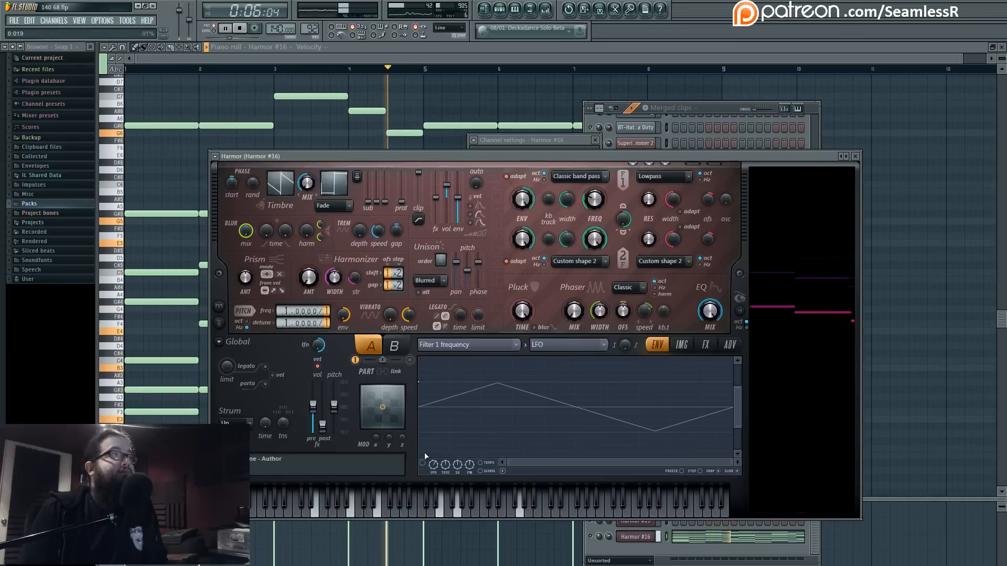
pyautogui.moveTo(732, 407); pyautogui.dragTo(739, 365)
pyautogui.moveTo(434, 465); pyautogui.dragTo(433, 480)
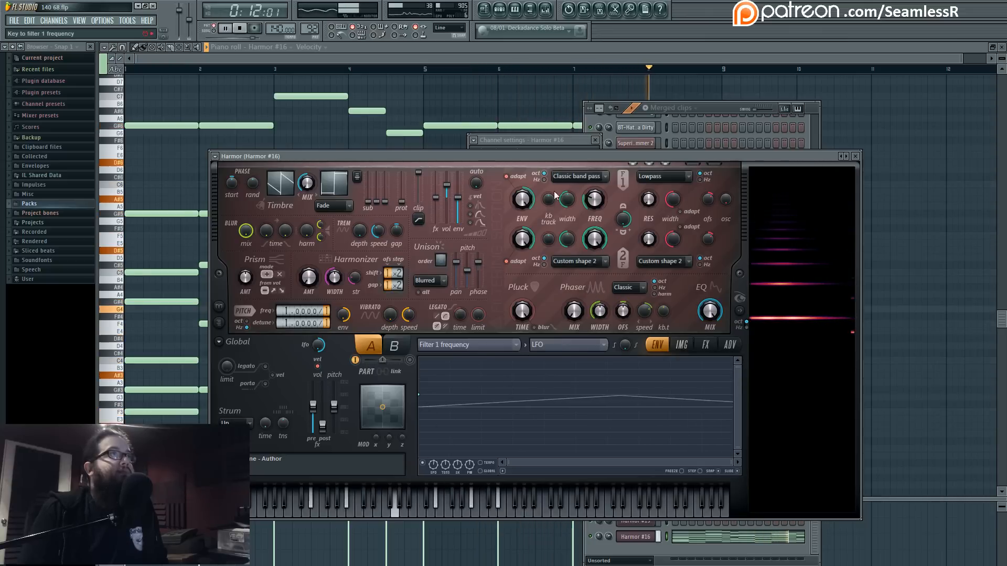
# Open the unison index mapping of Harmor #16's filter 1 frequency and adjust the unison order and slider settings.
pyautogui.rightClick(596, 198)
pyautogui.click(624, 221)
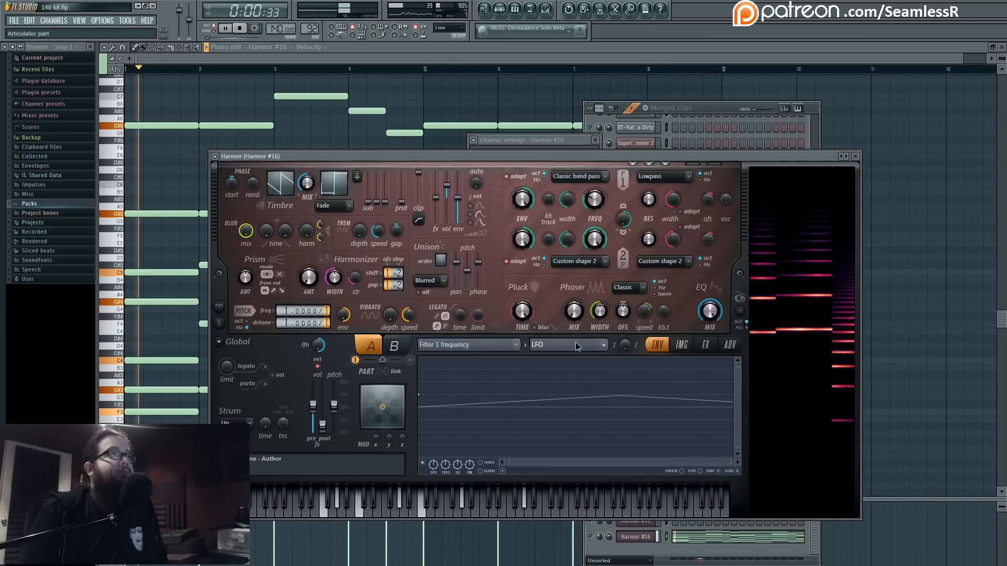
pyautogui.click(441, 260)
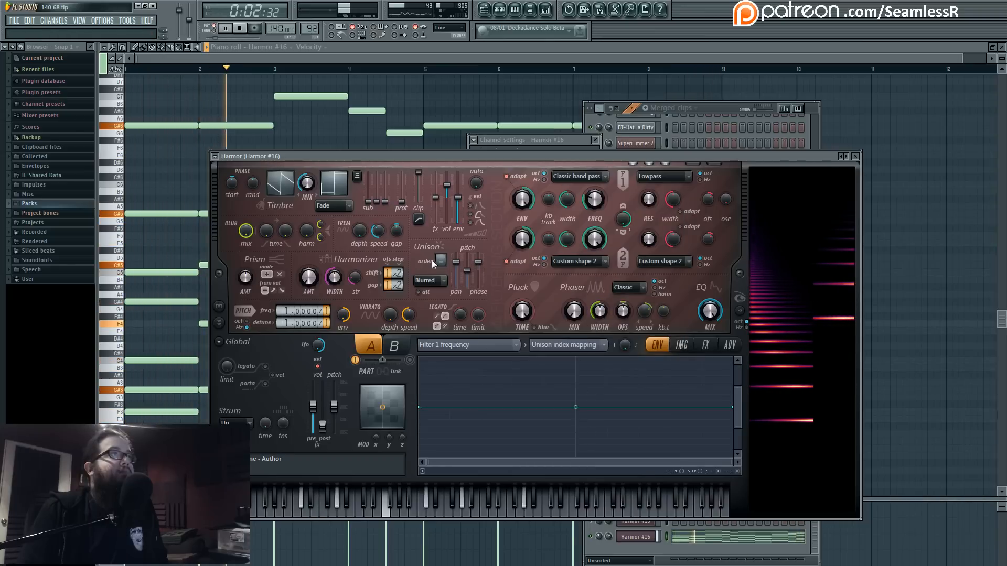
pyautogui.moveTo(461, 272); pyautogui.dragTo(461, 280)
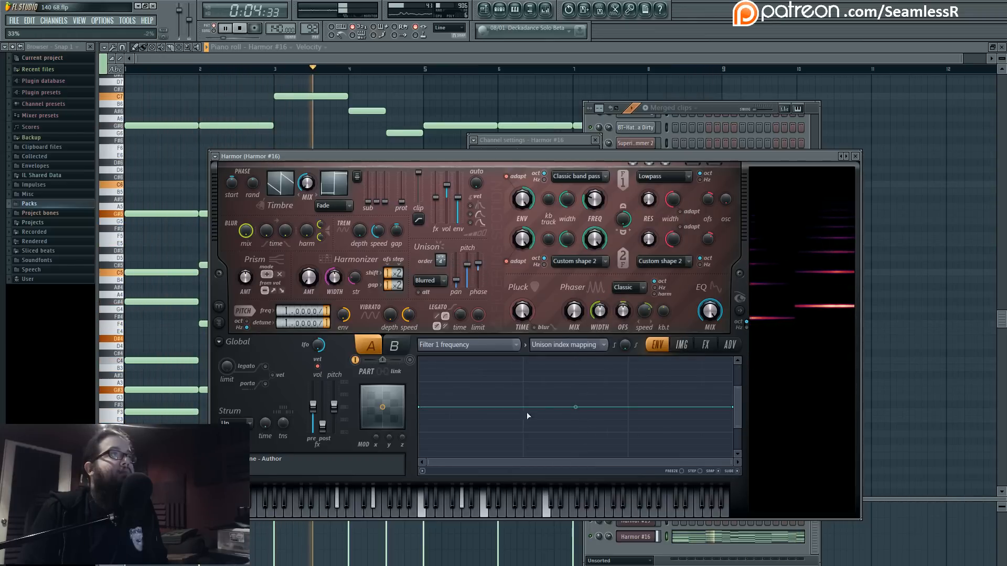
# Shape filter 1 frequency's unison index mapping into a triangle with a raised middle point and lowered ends.
pyautogui.moveTo(738, 388); pyautogui.dragTo(737, 374)
pyautogui.moveTo(737, 428); pyautogui.dragTo(737, 449)
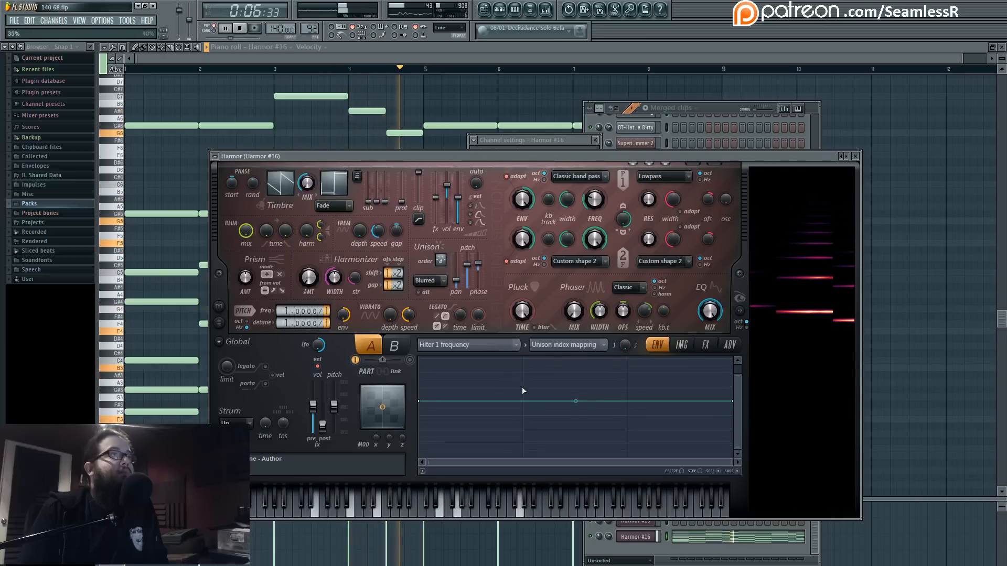
pyautogui.rightClick(576, 382)
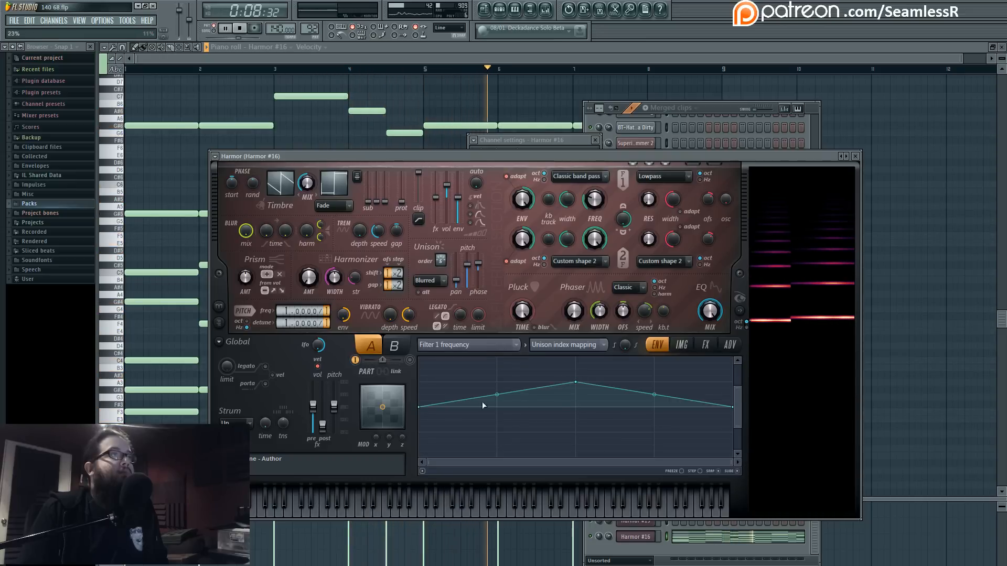
pyautogui.moveTo(420, 407); pyautogui.dragTo(419, 426)
pyautogui.moveTo(734, 407); pyautogui.dragTo(737, 426)
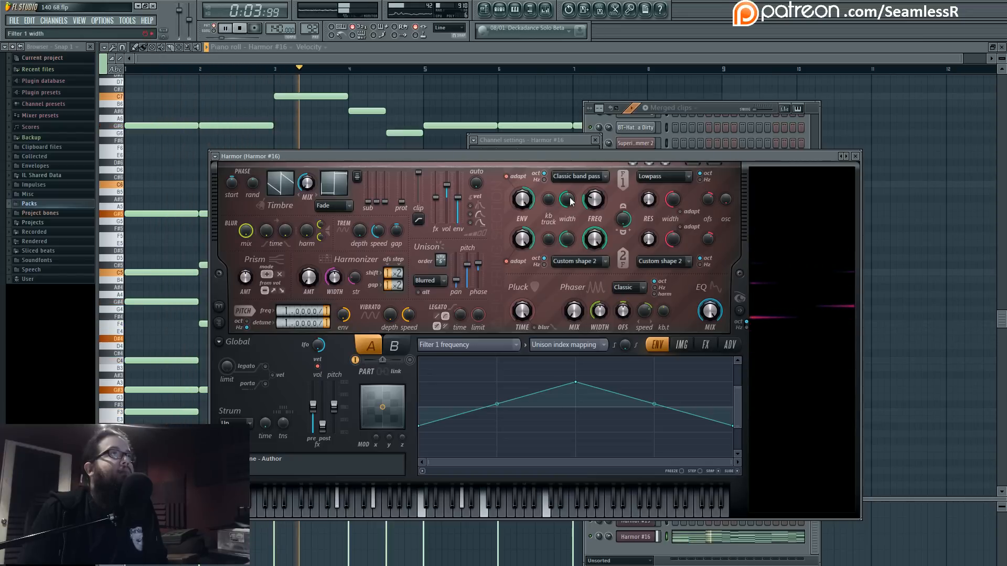
# Increase filter 1's width and slow down the LFO on its frequency.
pyautogui.scroll(3, 568, 200)
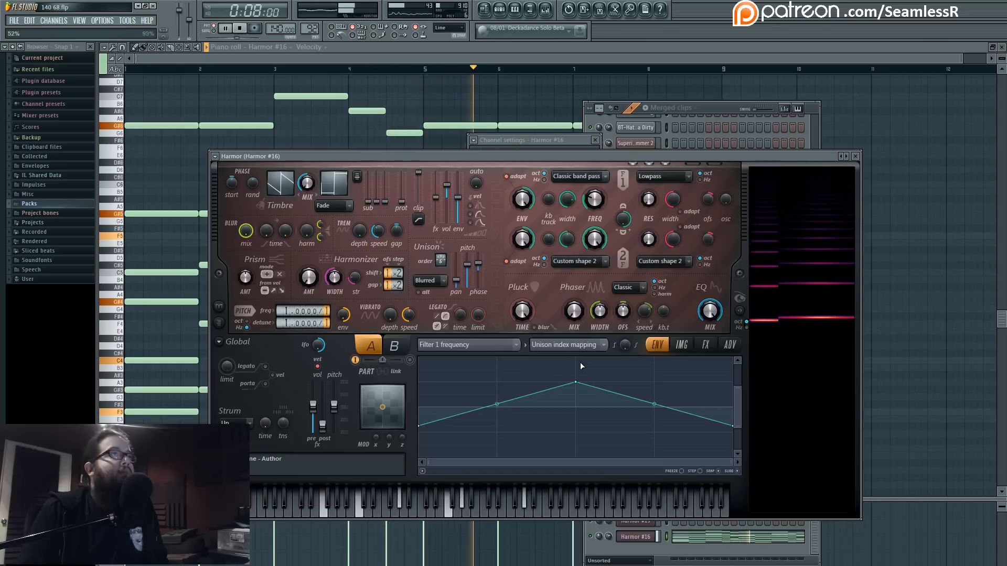
pyautogui.click(569, 346)
pyautogui.click(563, 386)
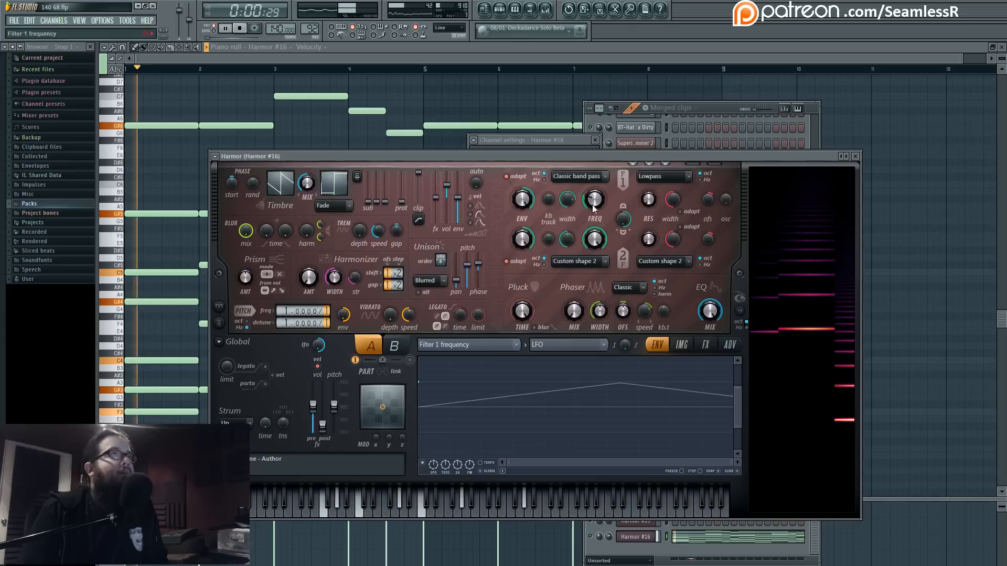
pyautogui.moveTo(433, 464); pyautogui.dragTo(433, 466)
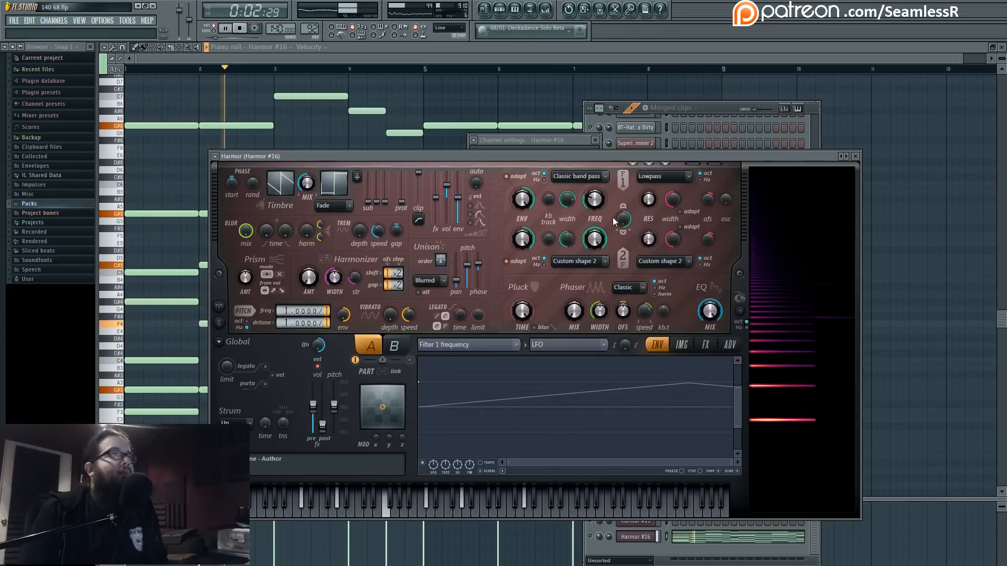
# Set filter 1's keyboard tracking to -55% and turn on Harmor #16's delay effect.
pyautogui.scroll(-10, 547, 200)
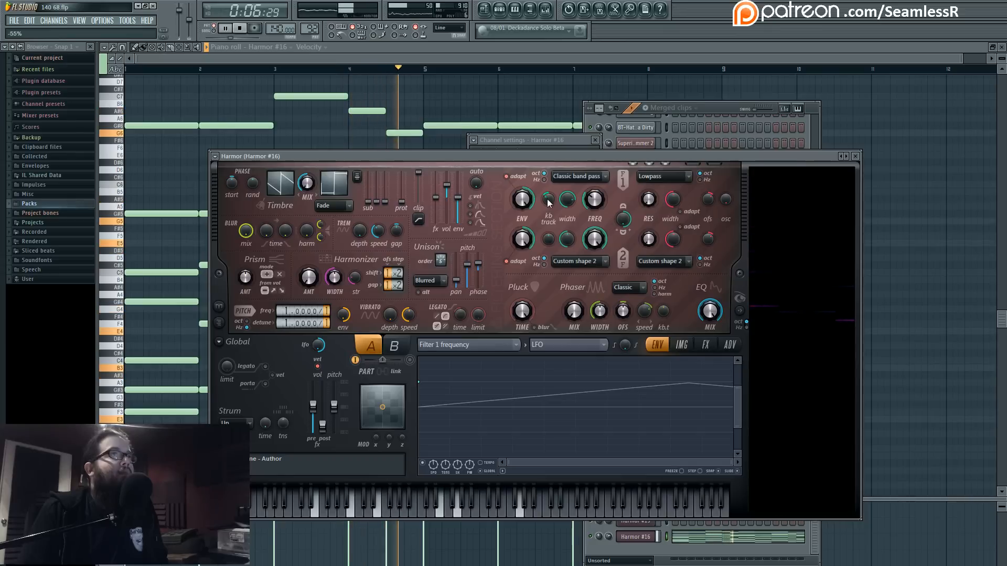
pyautogui.click(705, 344)
pyautogui.click(437, 463)
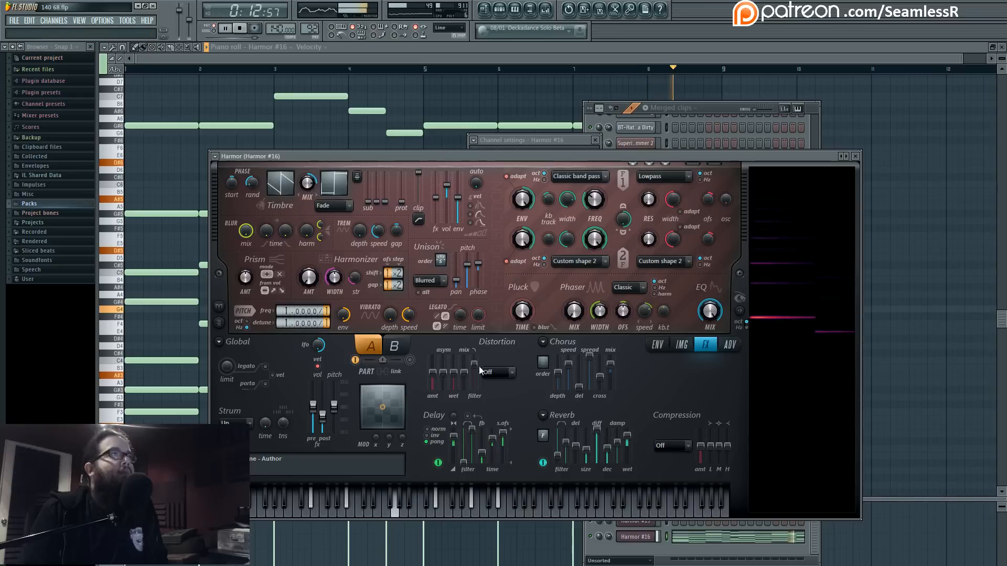
pyautogui.moveTo(280, 324); pyautogui.dragTo(280, 328)
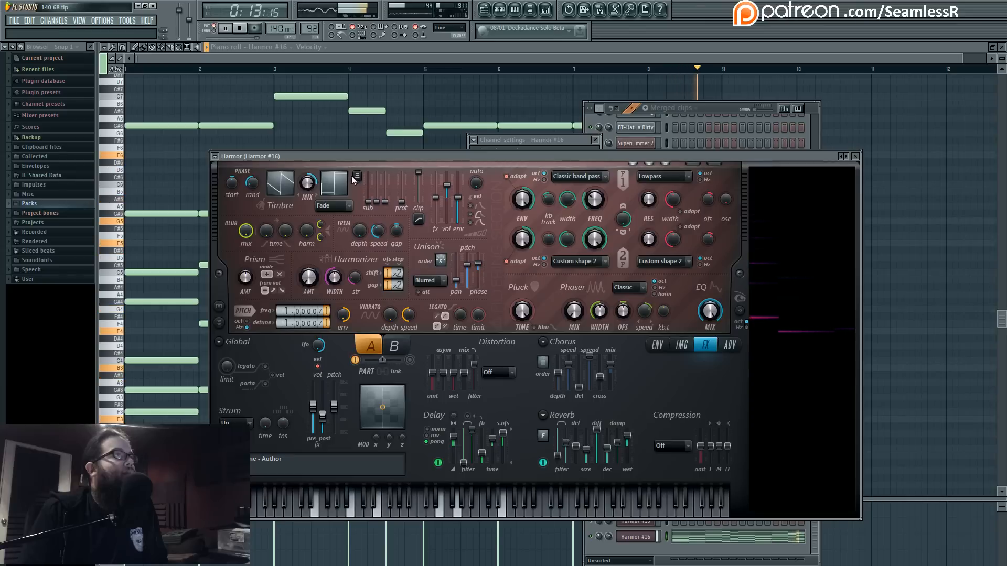
# Slow the filter 1 frequency LFO further and raise the prot level beside the sub-harmonic sliders.
pyautogui.press('space')
pyautogui.rightClick(594, 198)
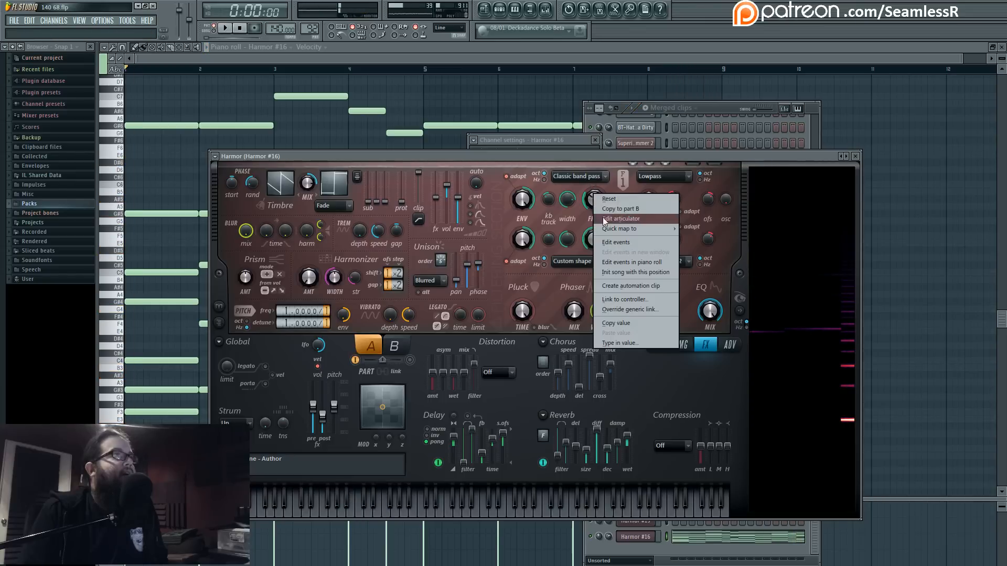
pyautogui.click(604, 220)
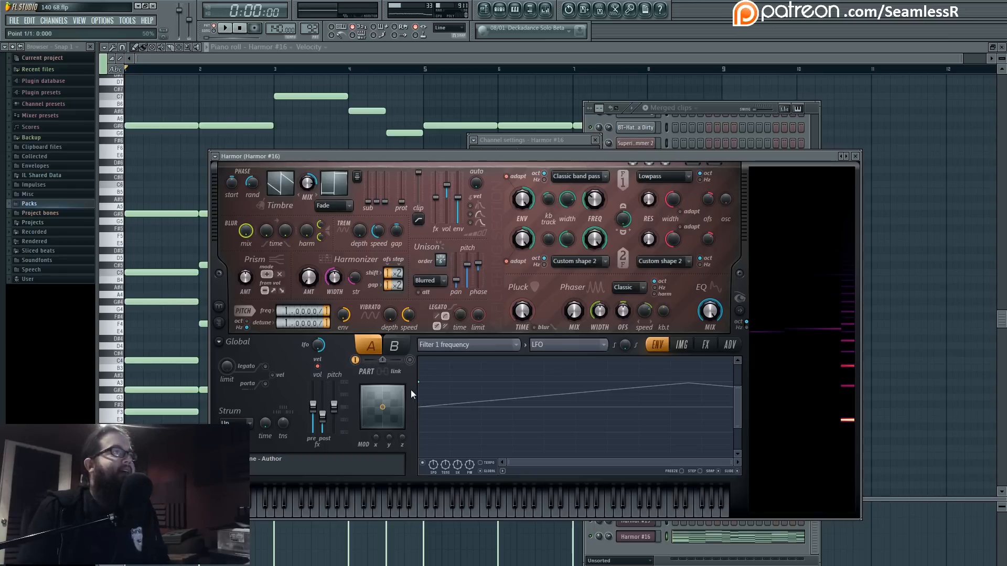
pyautogui.press('space')
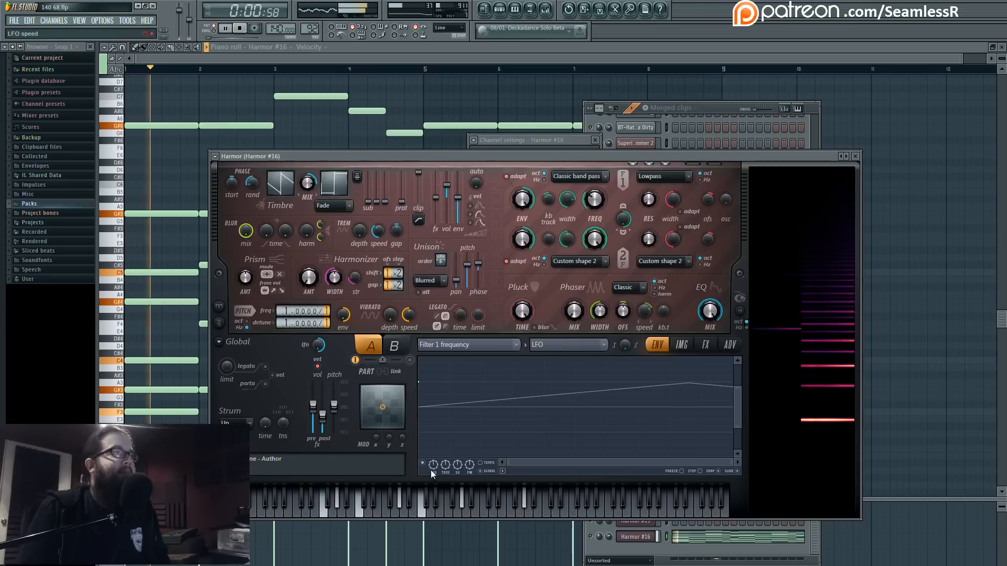
pyautogui.moveTo(431, 471); pyautogui.dragTo(432, 465)
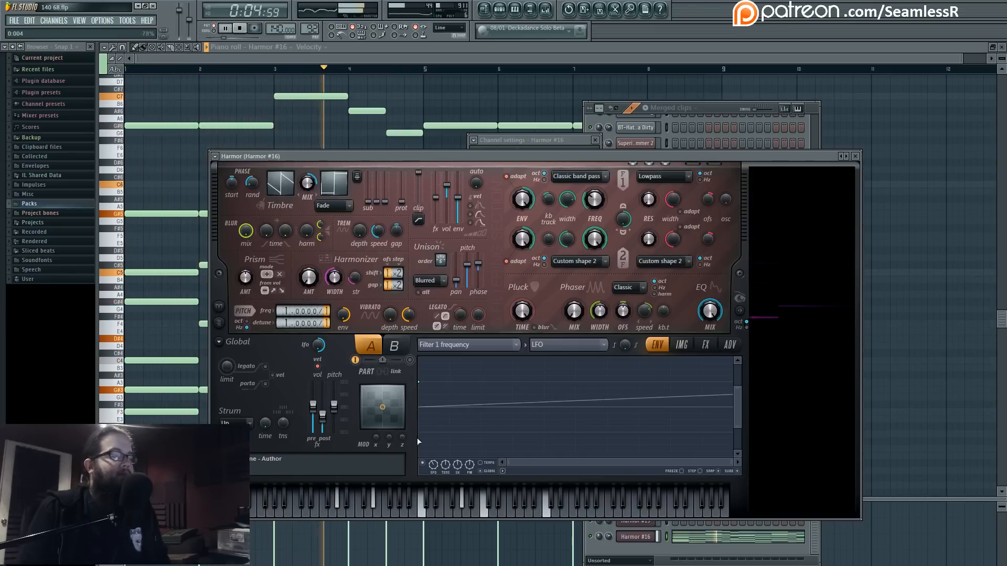
pyautogui.moveTo(402, 201); pyautogui.dragTo(406, 190)
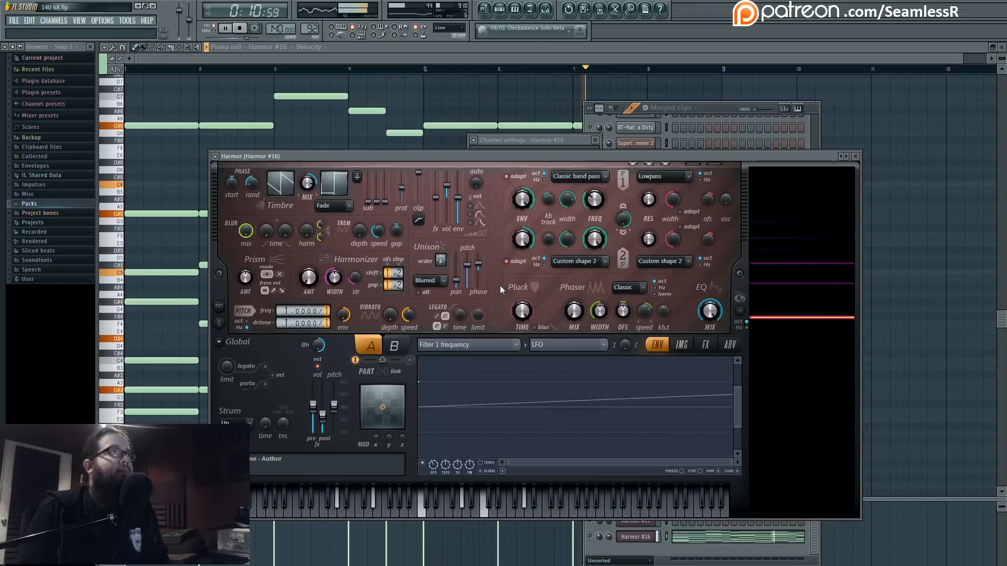
# Glue the touching same-pitch notes in Harmor #16's chords into sustained notes and play the pattern.
pyautogui.press('F7')
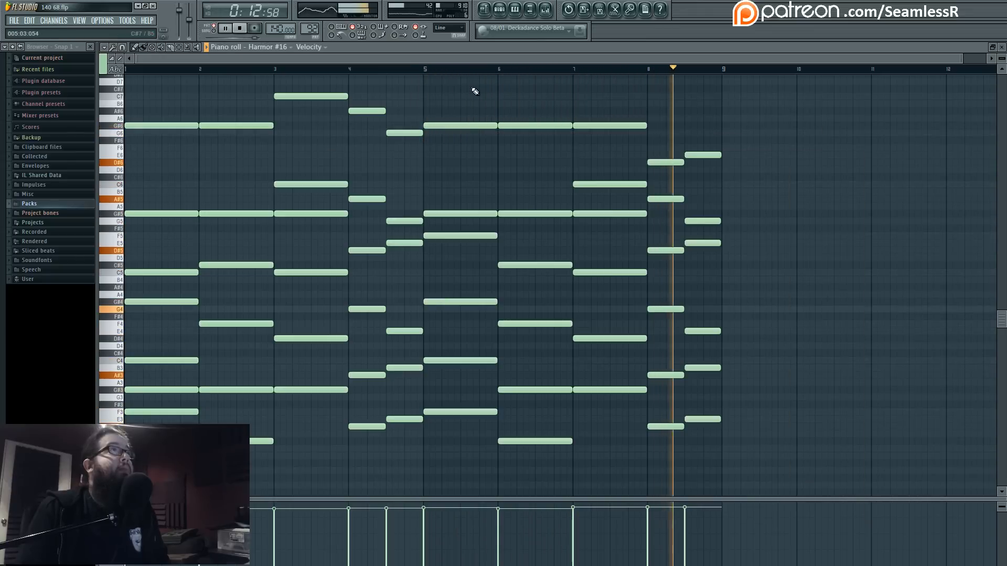
pyautogui.press('space')
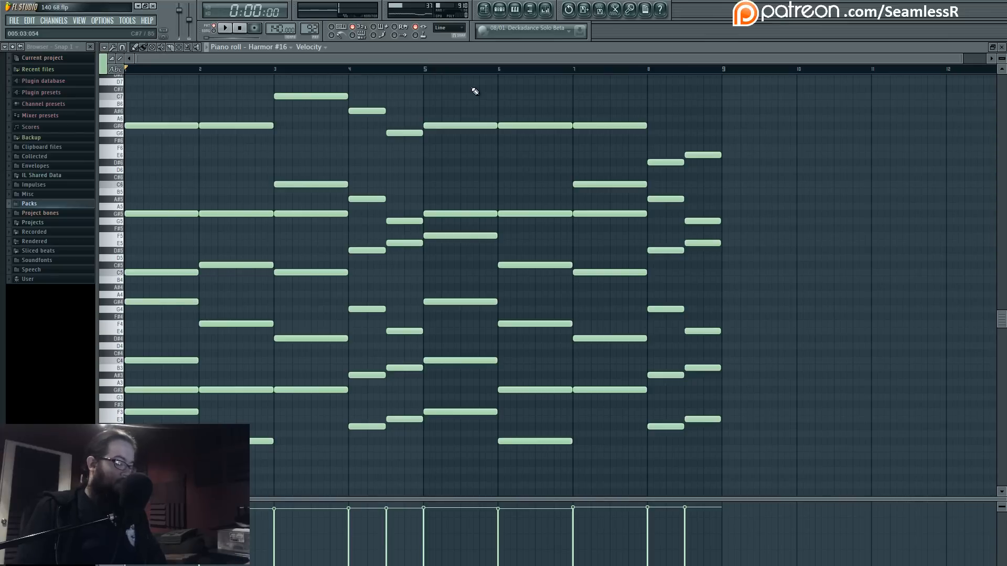
pyautogui.hotkey('ctrl', 'g')
pyautogui.press('space')
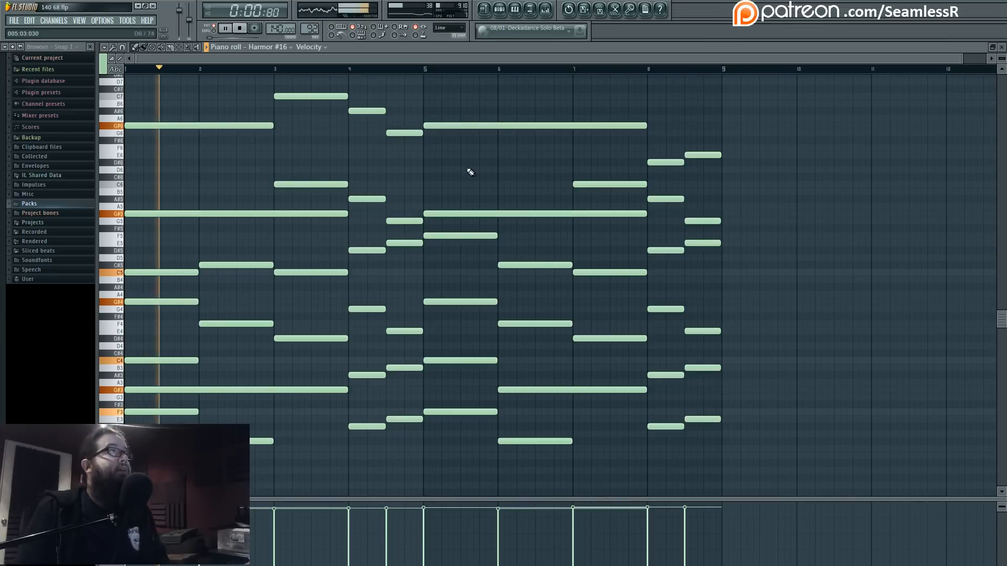
pyautogui.scroll(1, 470, 172)
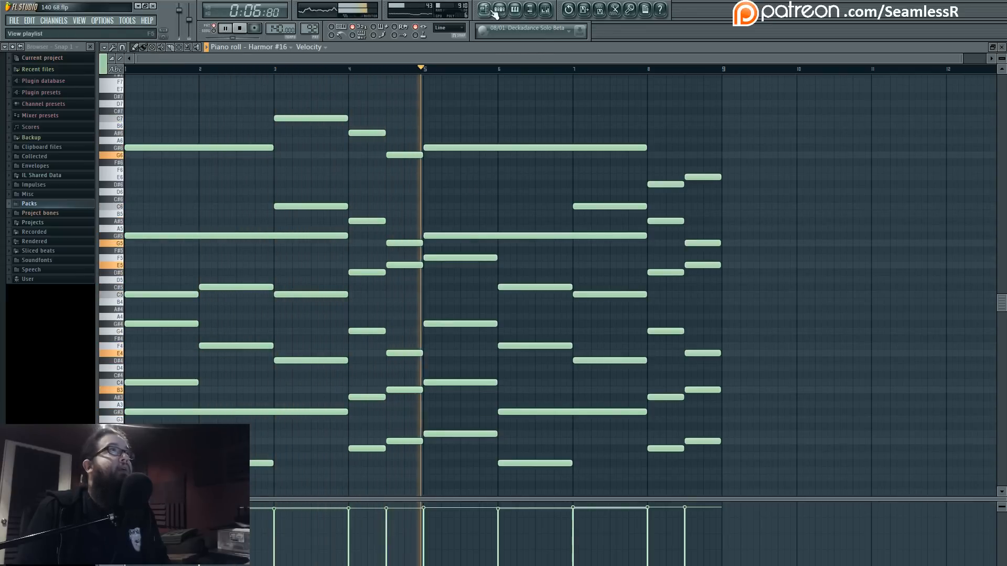
pyautogui.press('F6')
pyautogui.click(635, 537)
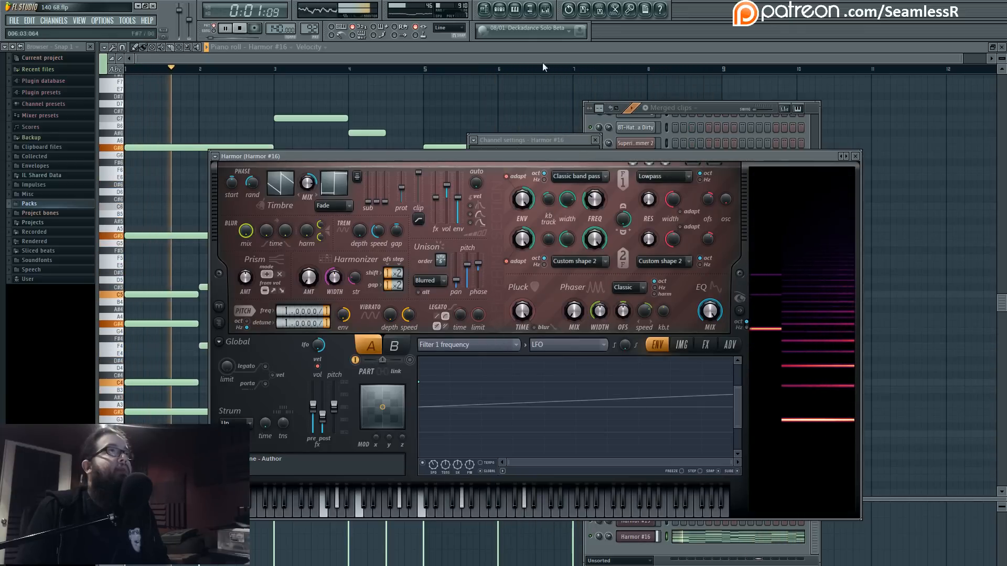
# Move the Merged clips pattern on Track 11 to bar 1 and repeat it up to bar 25.
pyautogui.press('F5')
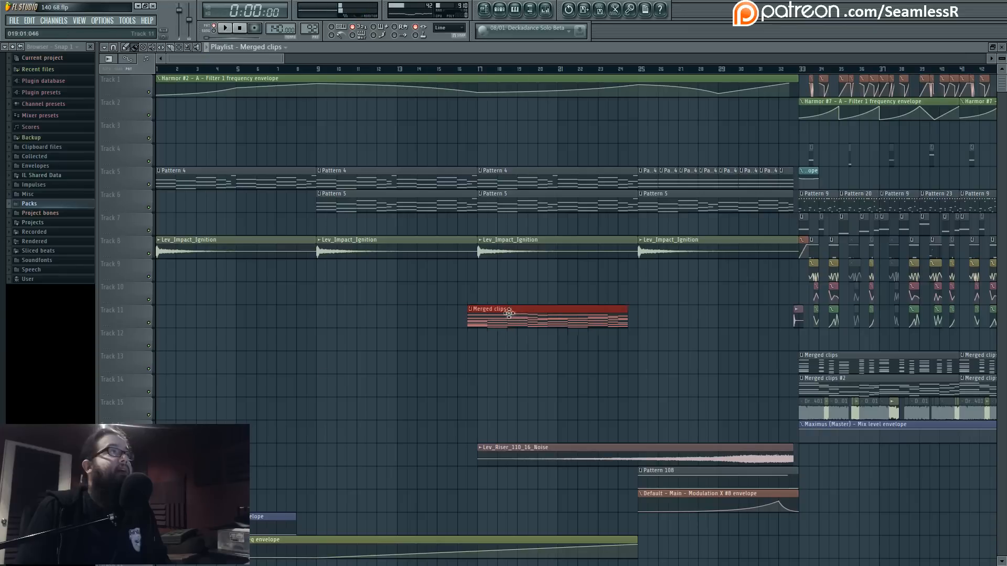
pyautogui.moveTo(509, 313); pyautogui.dragTo(197, 314)
pyautogui.moveTo(335, 317); pyautogui.dragTo(645, 324)
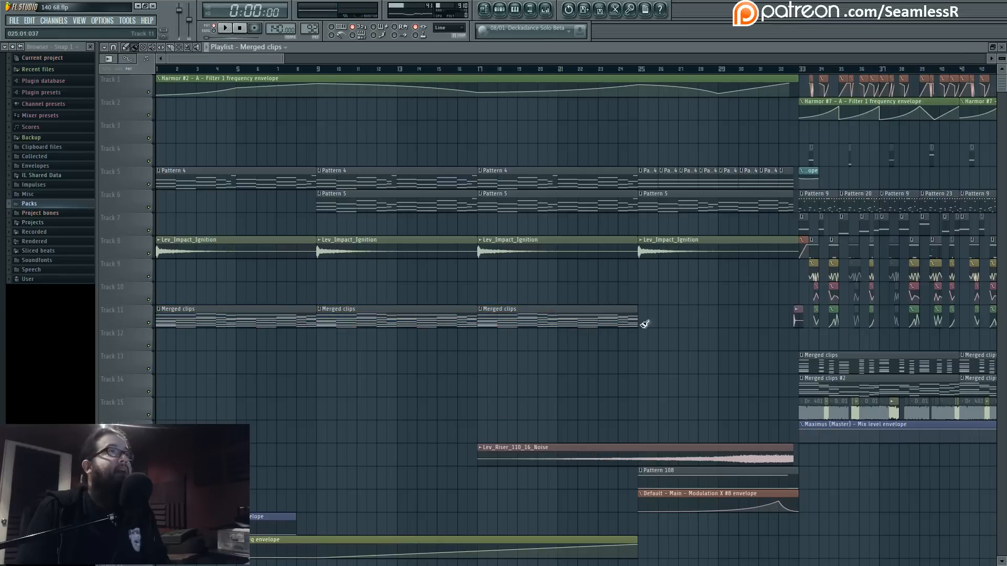
# Place Merged clips on Track 12 at bar 25, shorten it to one bar, and repeat it until bar 33.
pyautogui.click(653, 341)
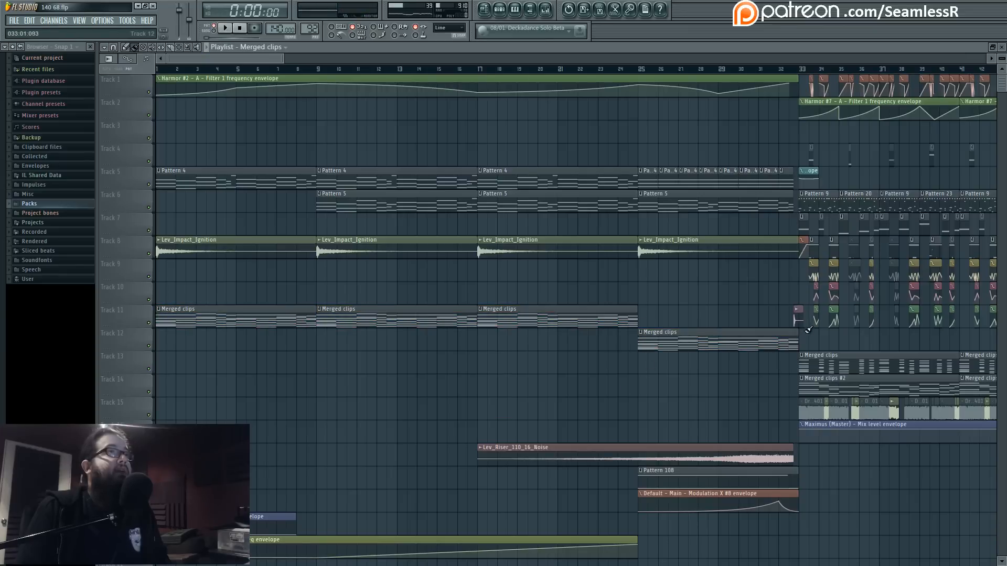
pyautogui.moveTo(796, 335); pyautogui.dragTo(663, 344)
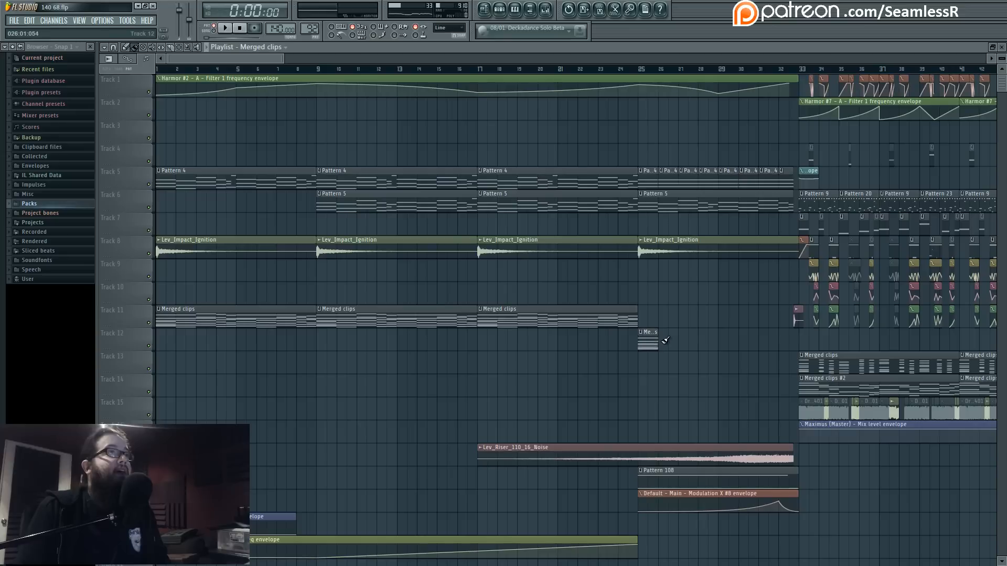
pyautogui.click(672, 369)
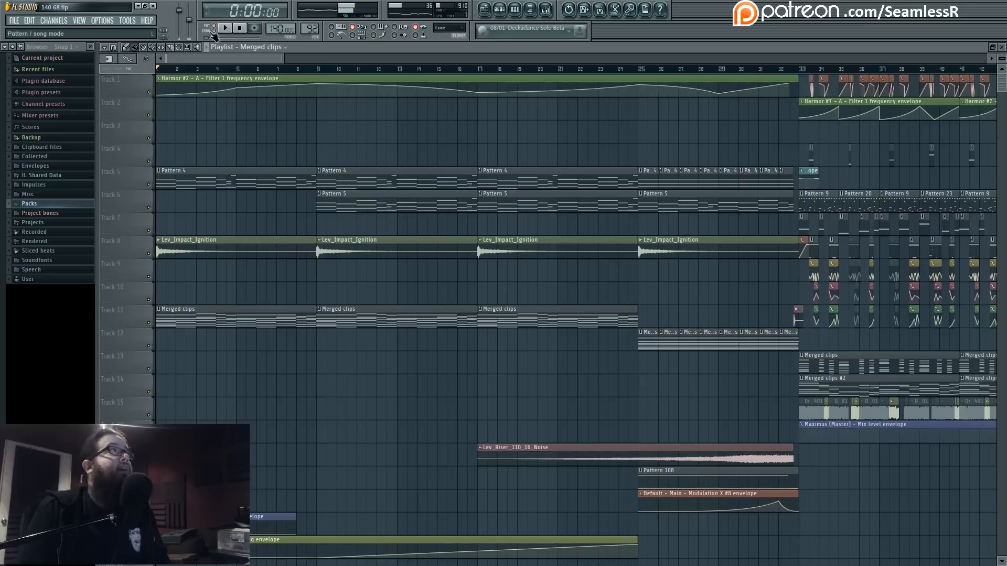
# Play the song from the start with the mixer open, and from bar 5 while checking Harmor #16's chord notes.
pyautogui.click(545, 9)
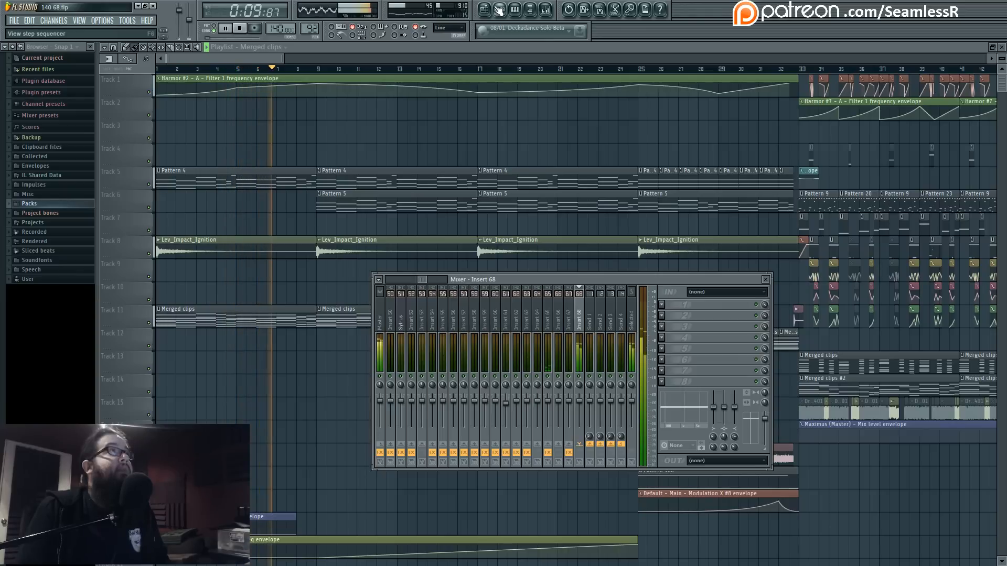
pyautogui.press('space')
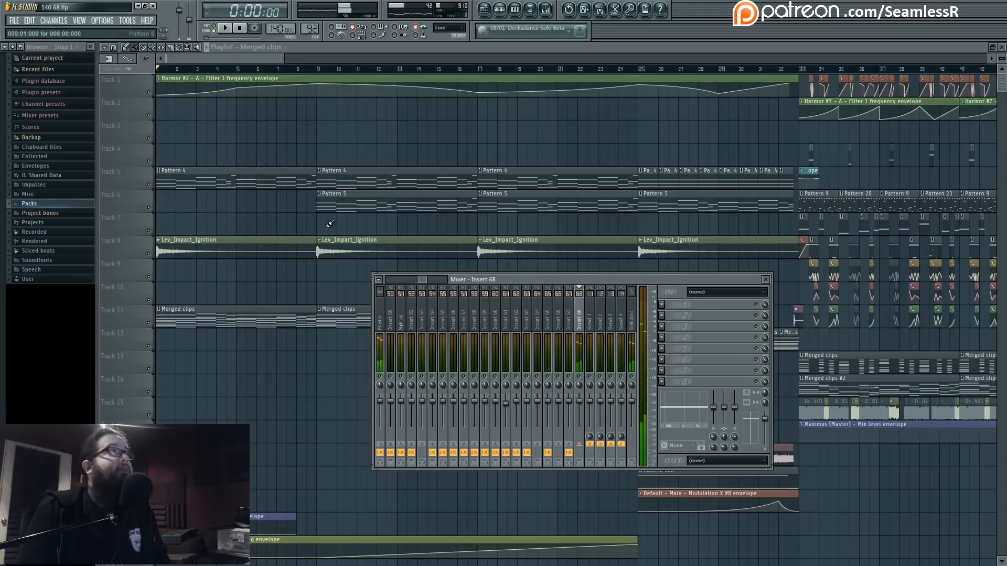
pyautogui.click(236, 69)
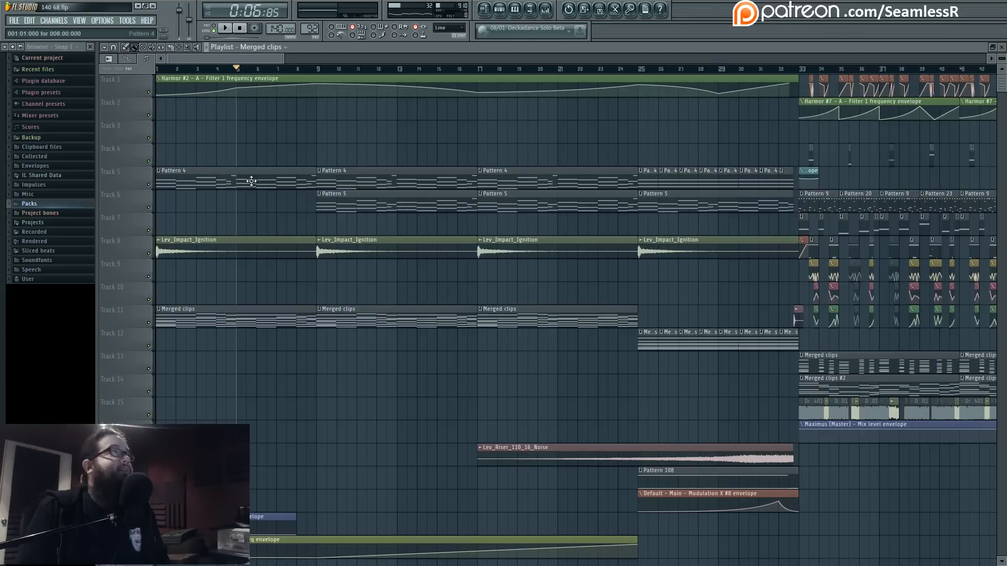
pyautogui.doubleClick(264, 320)
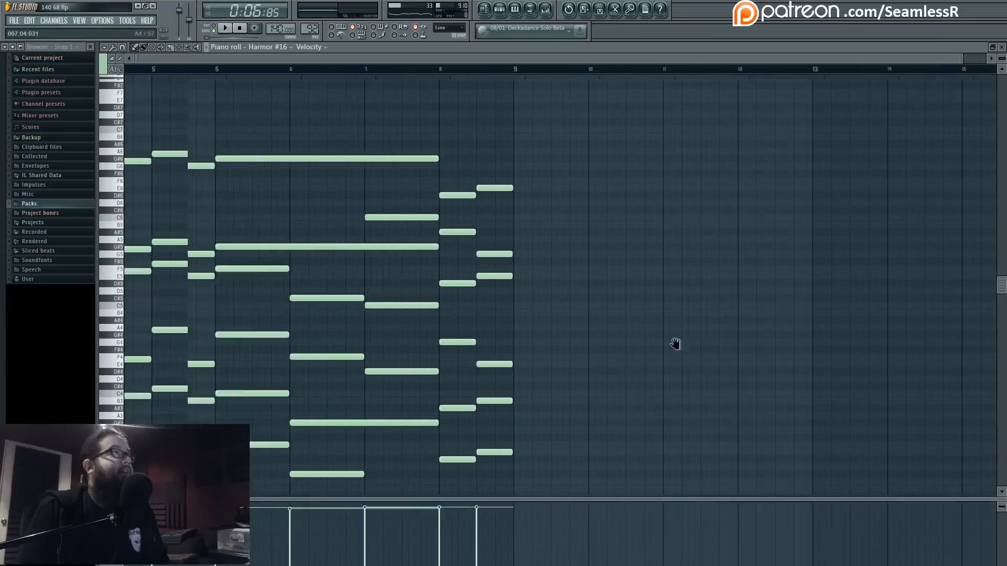
pyautogui.press('space')
pyautogui.scroll(-3, 563, 278)
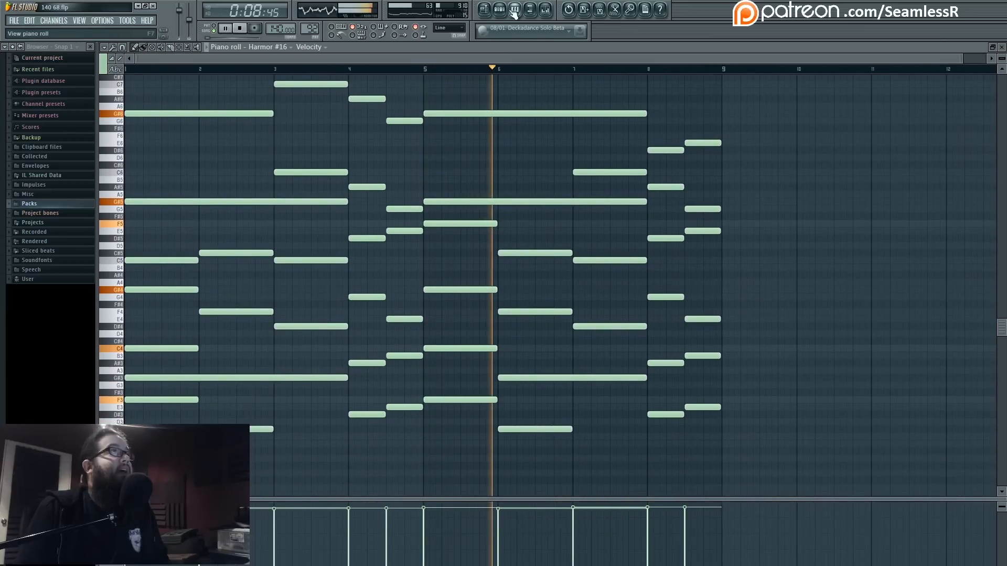
pyautogui.press('space')
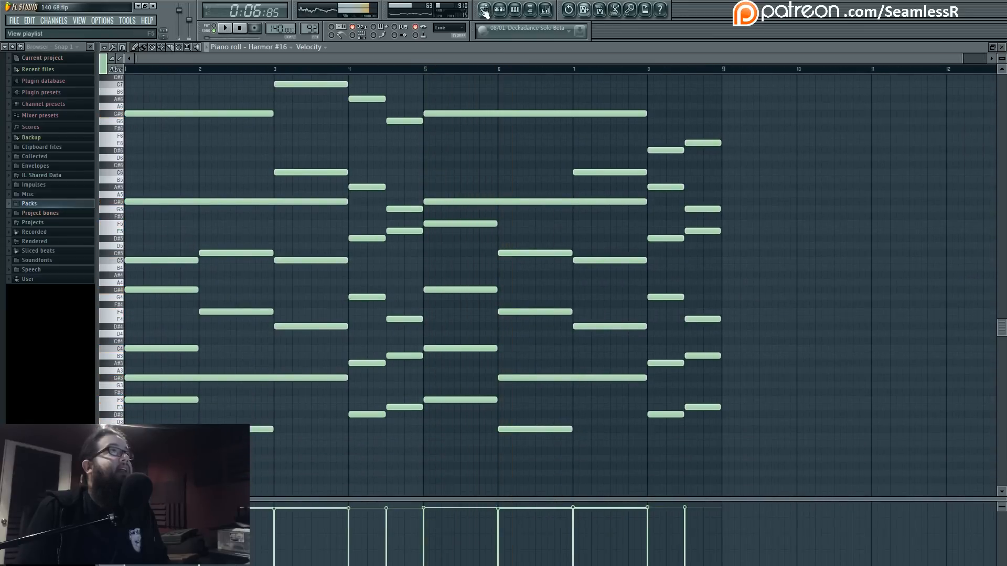
# Lower the bottom note of Pattern 4's bar 6 chord on Harmor #2 to C#3.
pyautogui.click(484, 11)
pyautogui.doubleClick(250, 177)
pyautogui.hscroll(-2, 415, 284)
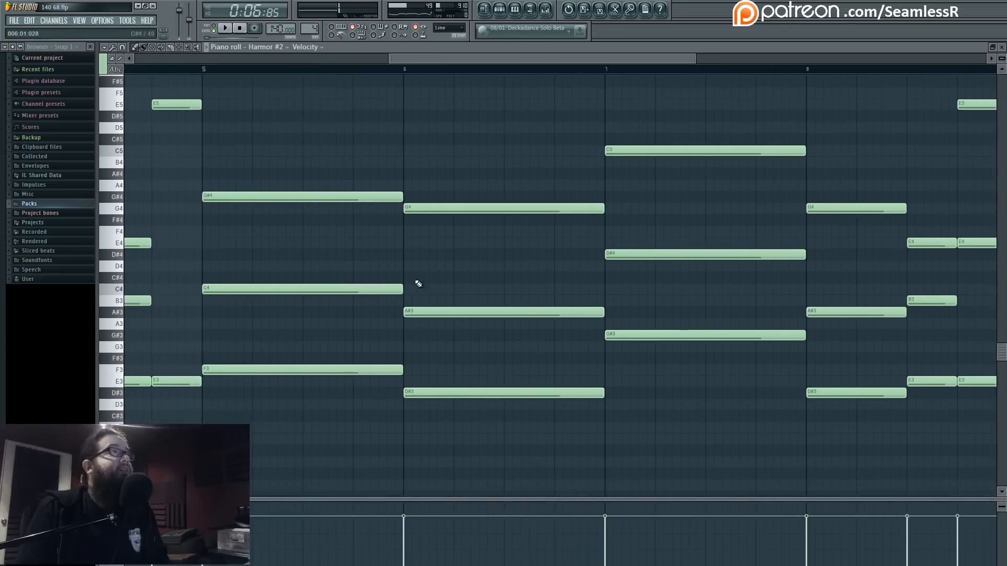
pyautogui.scroll(-2, 431, 316)
pyautogui.moveTo(452, 388); pyautogui.dragTo(450, 416)
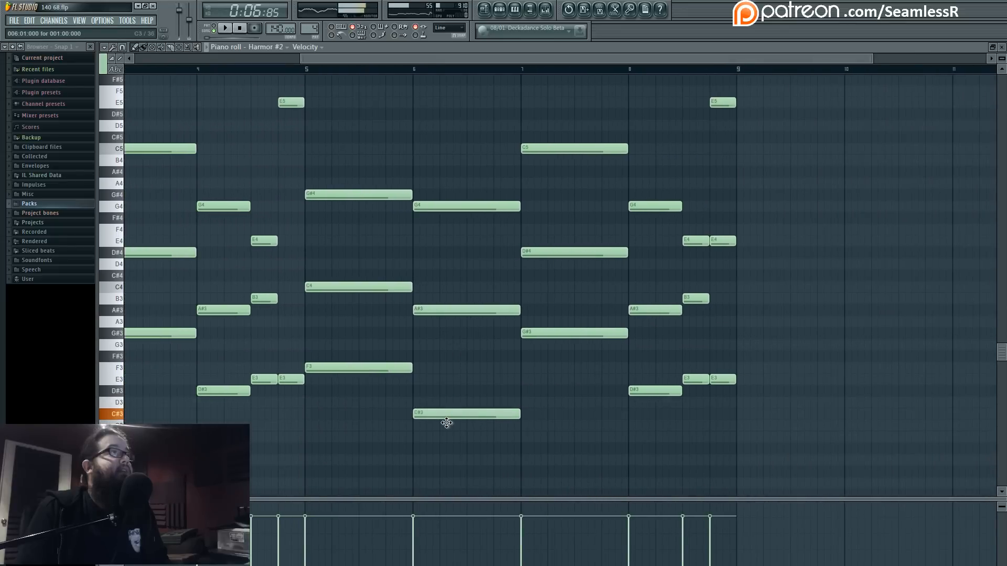
# Raise the top note of Pattern 4's bar 6 chord on Harmor #2 to G#4 and lower its middle note to G#3.
pyautogui.press('space')
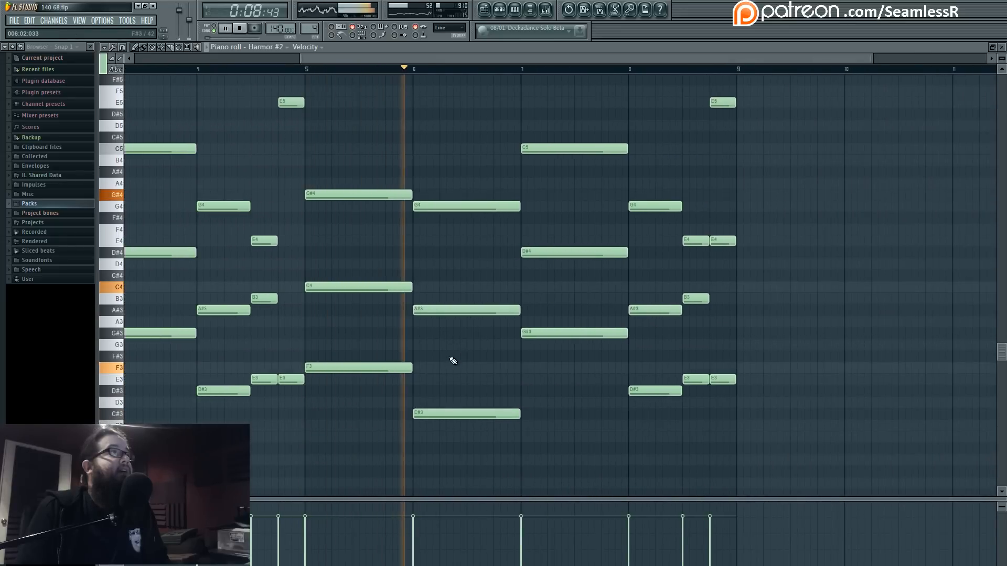
pyautogui.moveTo(438, 206); pyautogui.dragTo(436, 194)
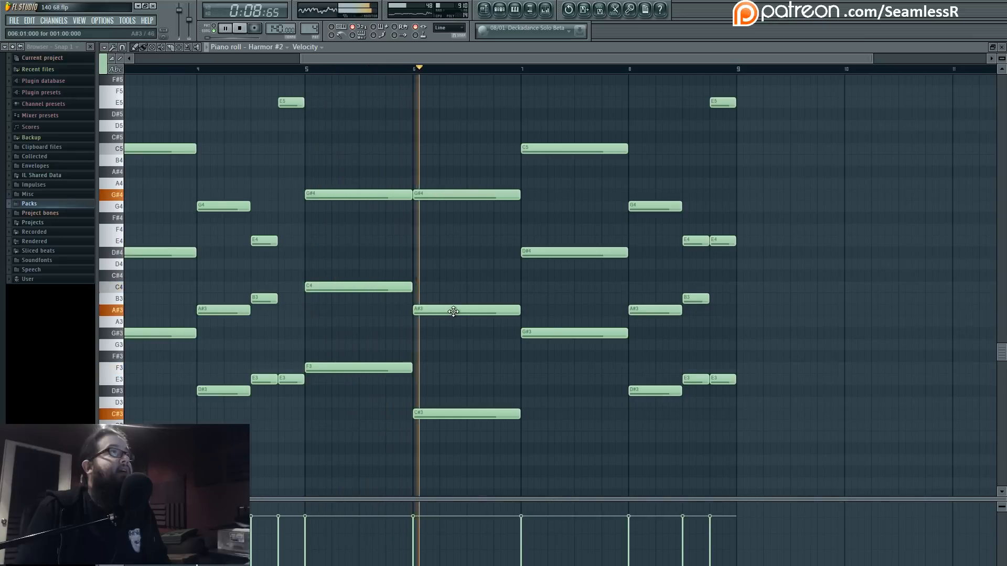
pyautogui.moveTo(445, 312); pyautogui.dragTo(446, 335)
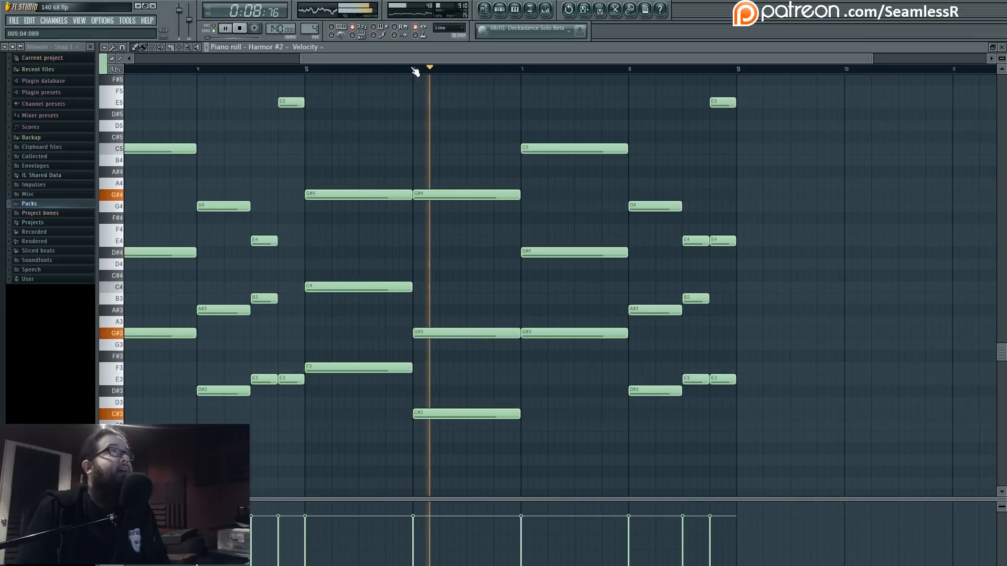
# Look over the whole song arrangement in the playlist and play the intro from bar 5.
pyautogui.click(488, 8)
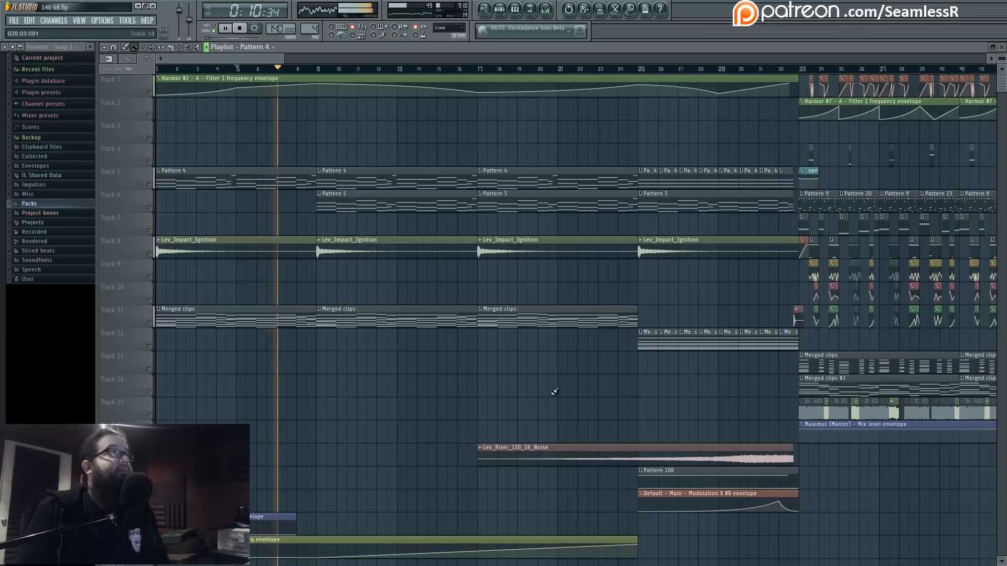
pyautogui.press('space')
pyautogui.keyDown('ctrl'); pyautogui.scroll(-5, 525, 335); pyautogui.keyUp('ctrl')
pyautogui.hscroll(5, 741, 256)
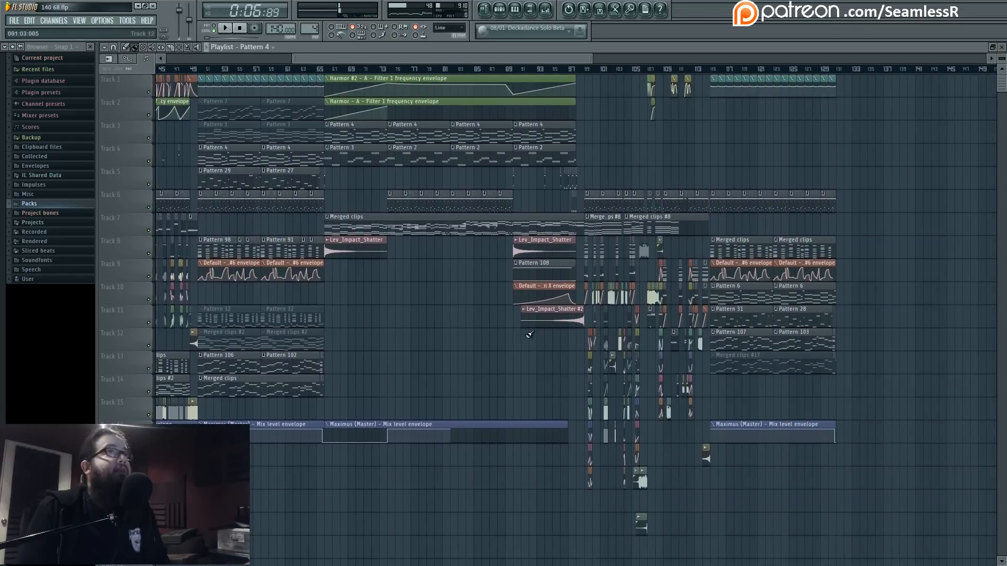
pyautogui.hscroll(-3, 481, 313)
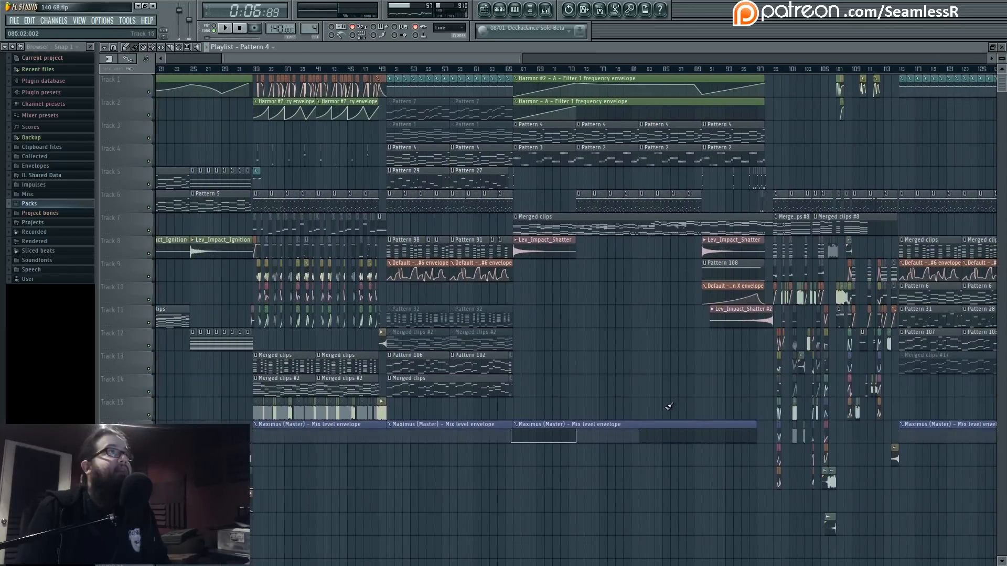
pyautogui.hscroll(-3, 410, 160)
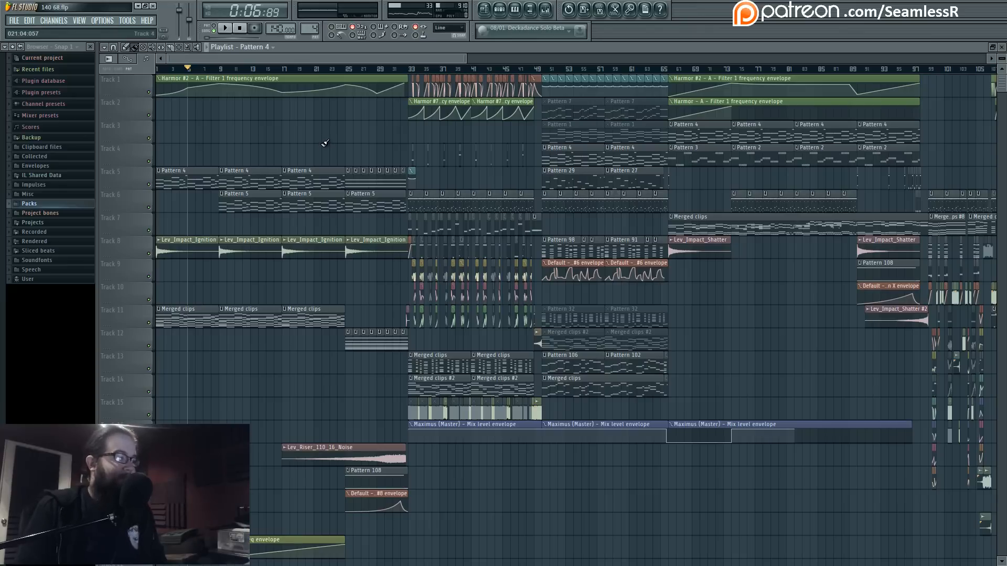
pyautogui.press('space')
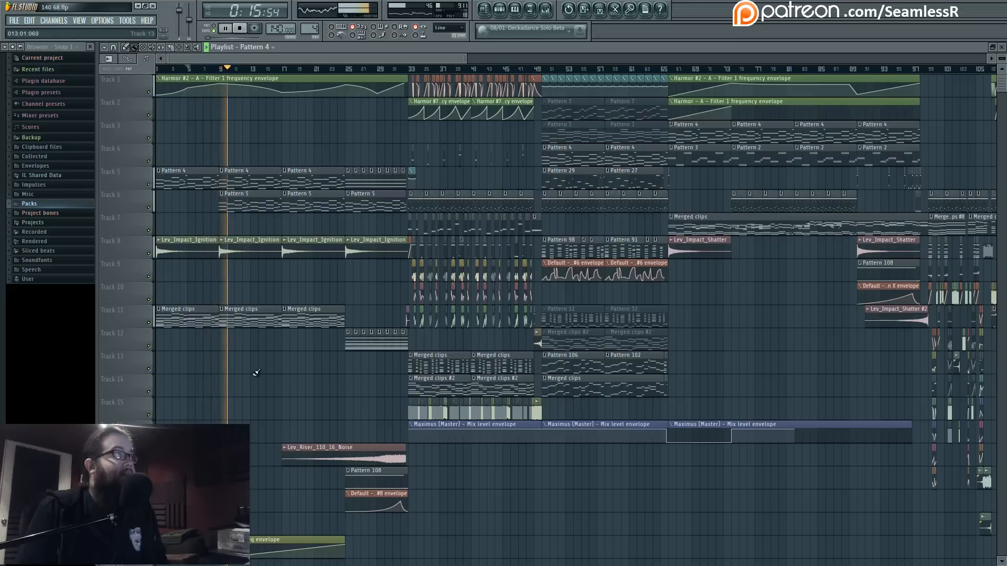
# Play the song from bar 9 and try raising the top note of Pattern 4's bar 1 chord to G#4.
pyautogui.scroll(6, 198, 382)
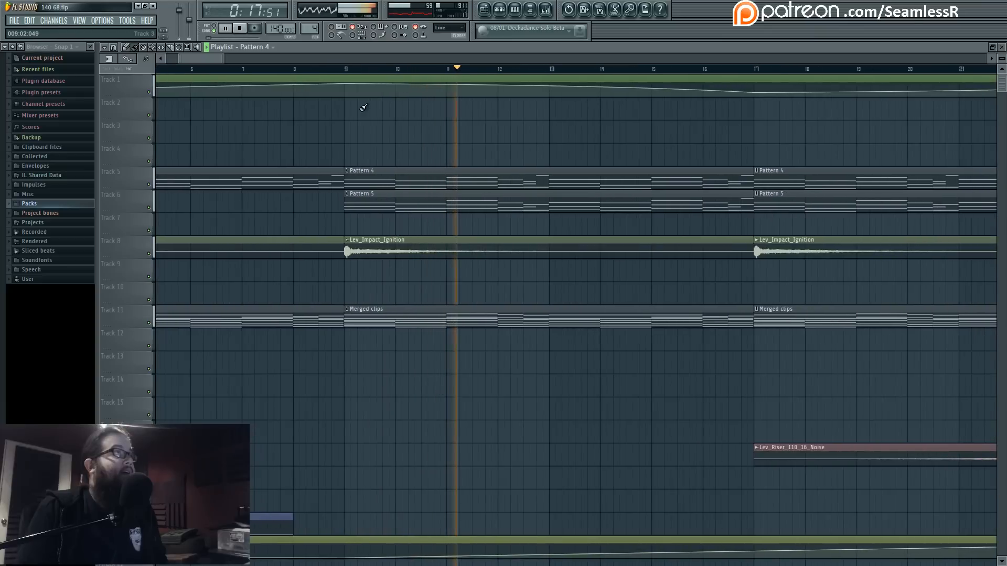
pyautogui.click(345, 68)
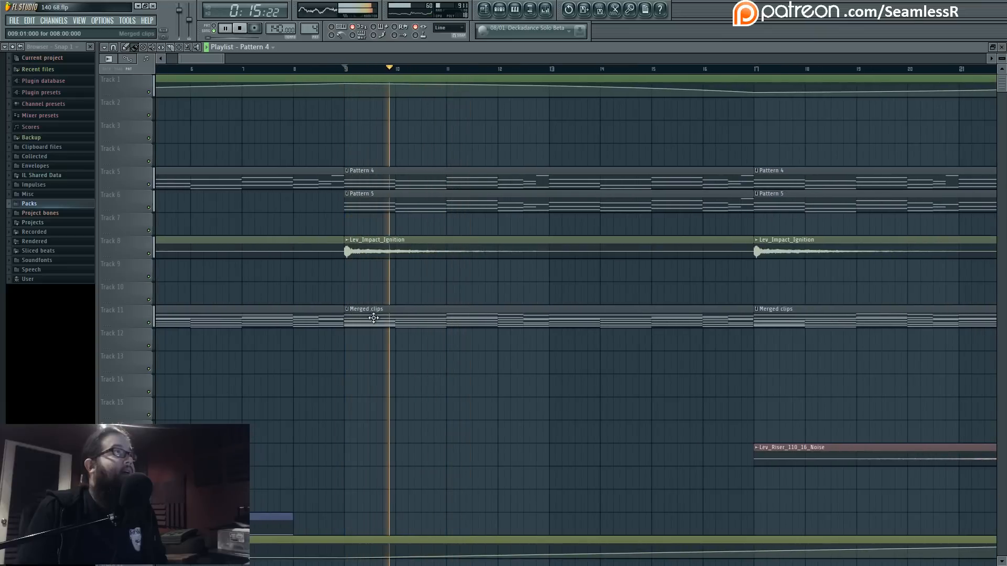
pyautogui.doubleClick(371, 176)
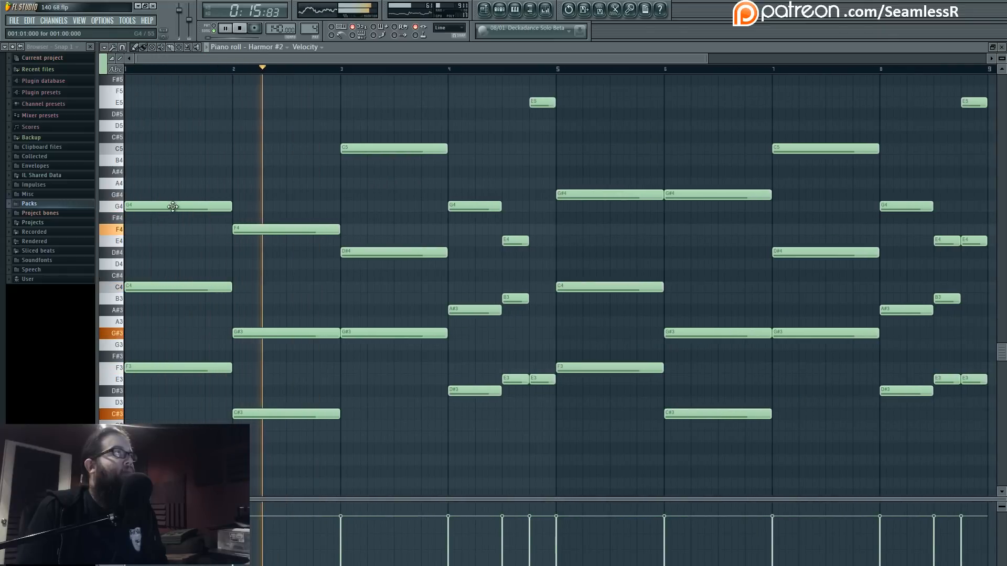
pyautogui.press('space')
pyautogui.moveTo(175, 206); pyautogui.dragTo(175, 192)
pyautogui.press('space')
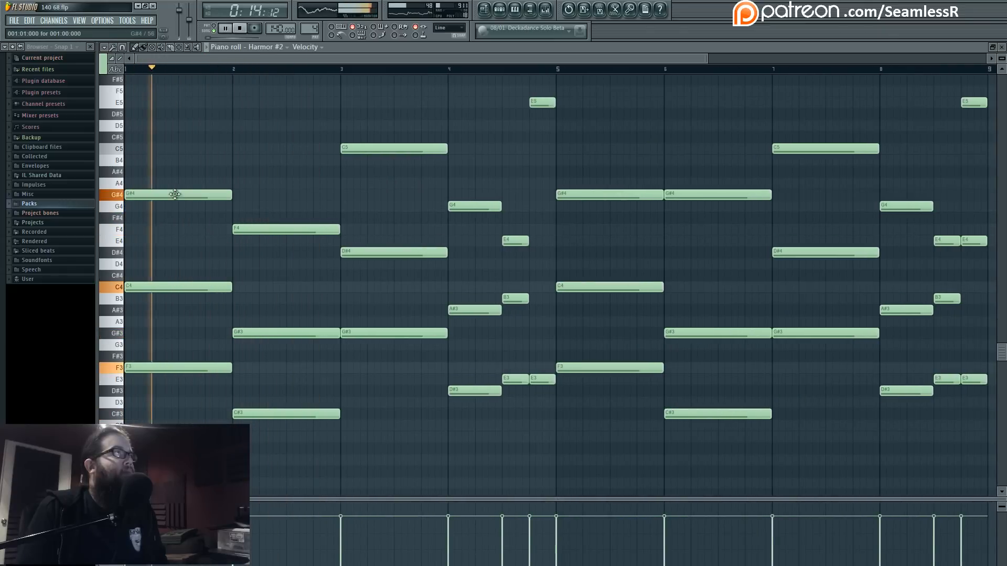
pyautogui.press('space')
pyautogui.hotkey('ctrl', 'z')
# Remove Track 5's Pattern 4 clips at bars 9 and 17, make the bar 1 clip unique, and repeat it up to bar 25.
pyautogui.click(483, 12)
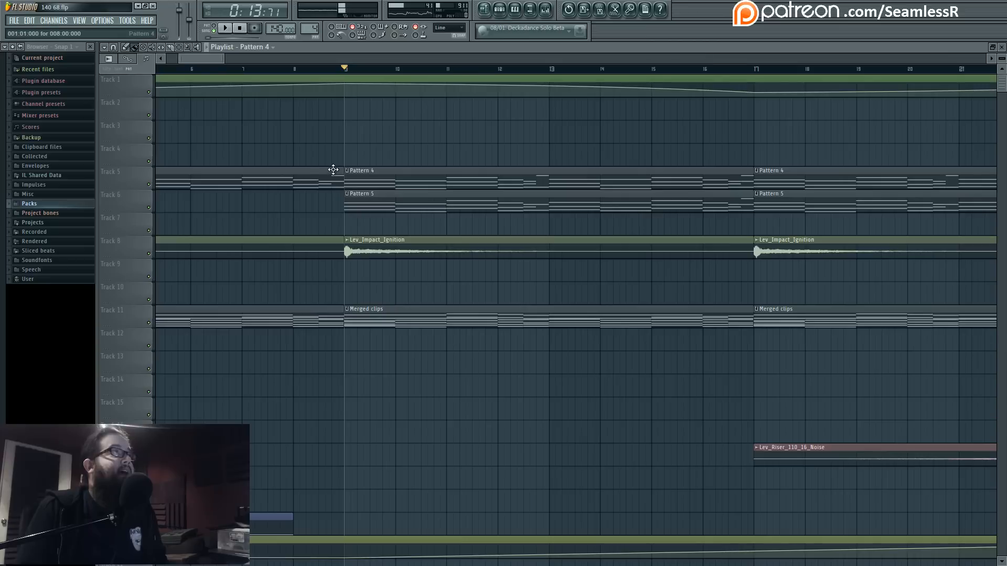
pyautogui.scroll(-5, 352, 177)
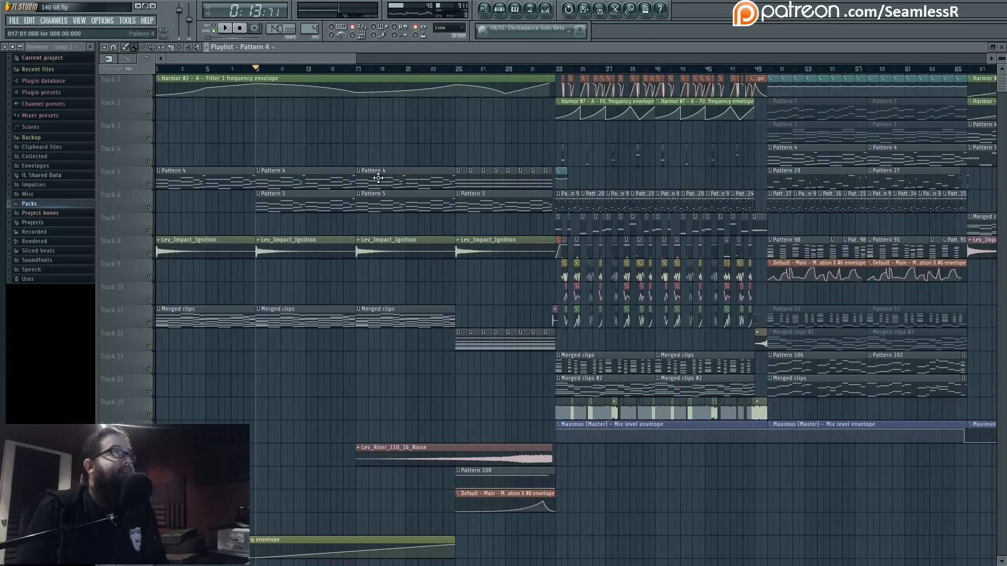
pyautogui.rightClick(346, 181)
pyautogui.click(158, 170)
pyautogui.click(223, 185)
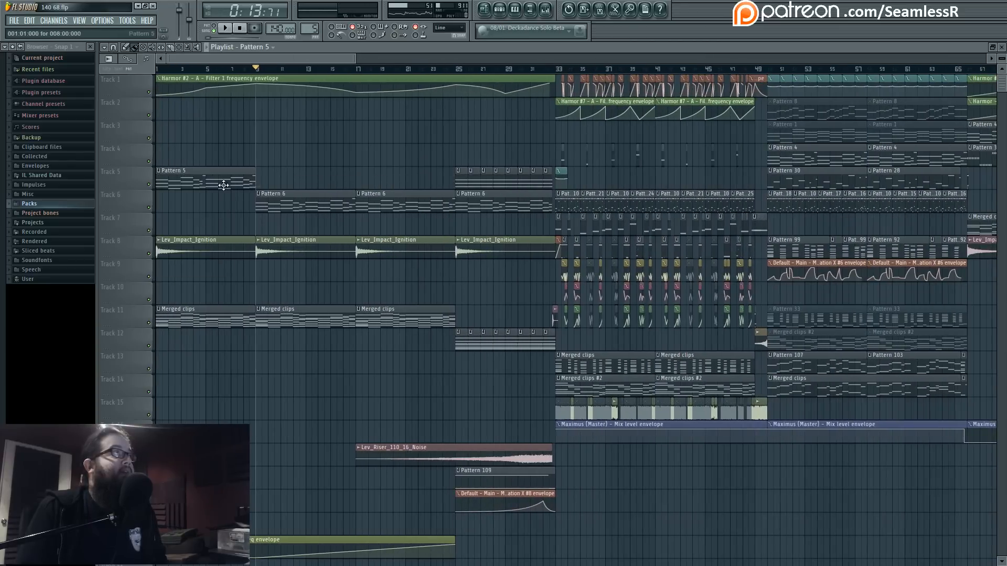
pyautogui.moveTo(256, 175); pyautogui.dragTo(371, 173)
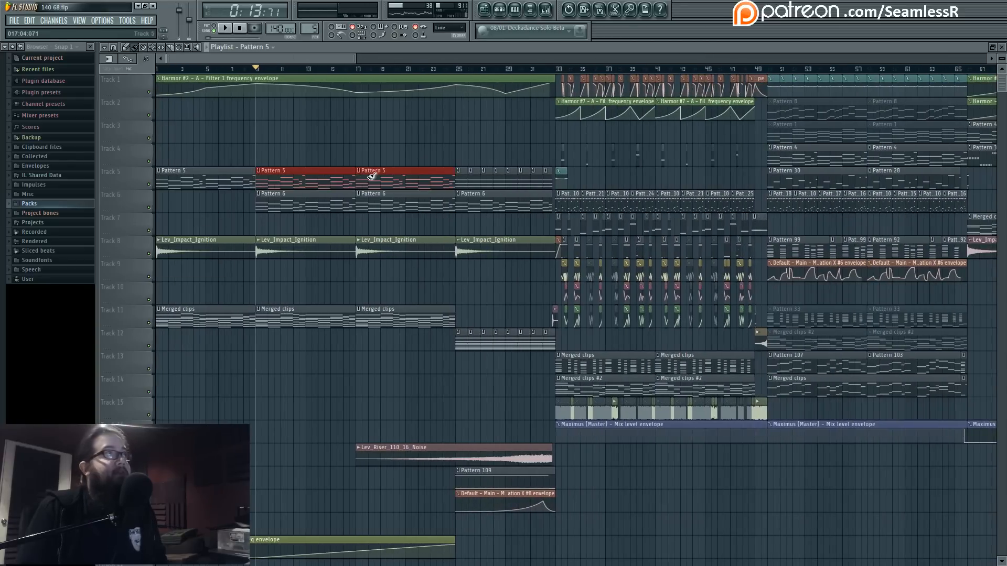
# Try F#4 as the top note of Pattern 5's bar 2 chord, undo it, and try G#4 on the bar 1 chord.
pyautogui.doubleClick(263, 171)
pyautogui.moveTo(188, 257); pyautogui.dragTo(207, 246)
pyautogui.scroll(-3, 225, 247)
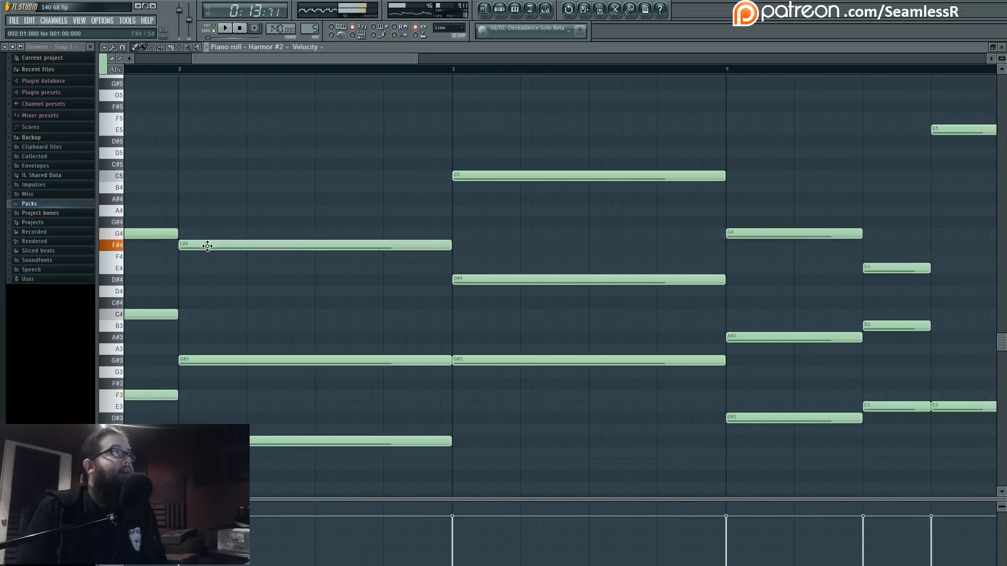
pyautogui.hotkey('ctrl', 'alt', 'z')
pyautogui.hotkey('ctrl', 'alt', 'z')
pyautogui.hotkey('ctrl', 'alt', 'z')
pyautogui.hotkey('ctrl', 'alt', 'z')
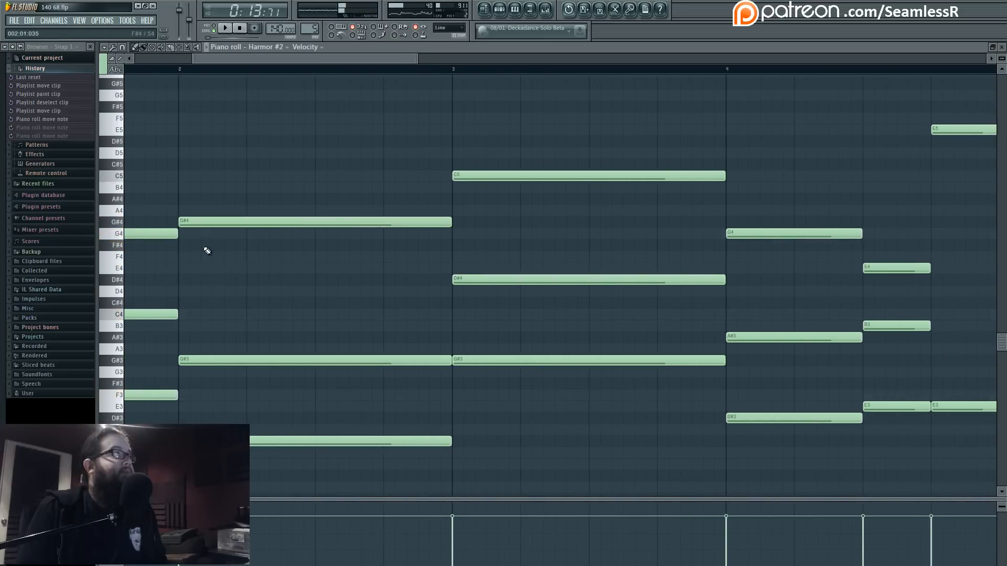
pyautogui.moveTo(189, 264); pyautogui.dragTo(188, 253)
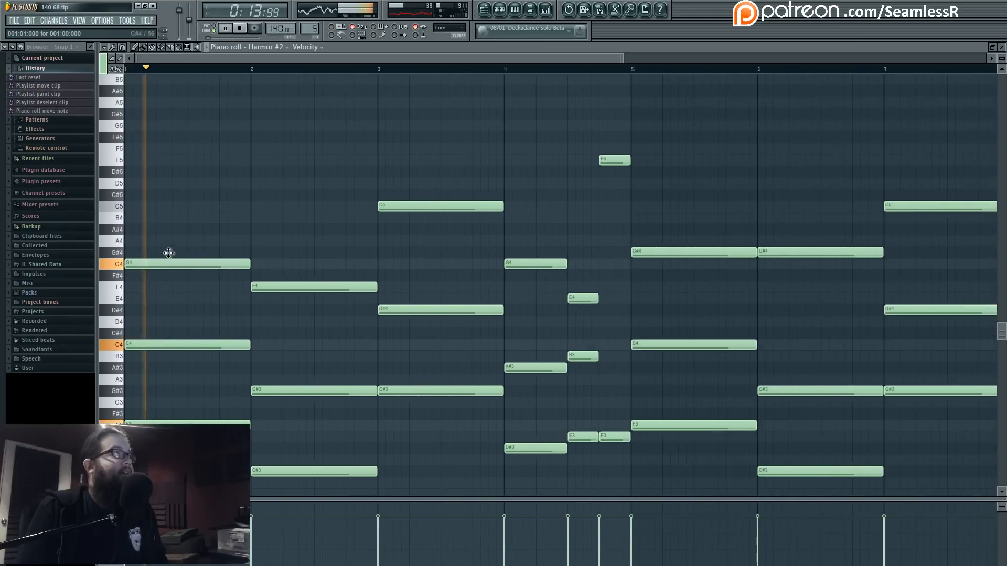
pyautogui.press('space')
# Replace Track 5's short clips from bar 25 with Pattern 5 shortened to one bar, repeated up to bar 33, during playback from bar 25.
pyautogui.click(484, 9)
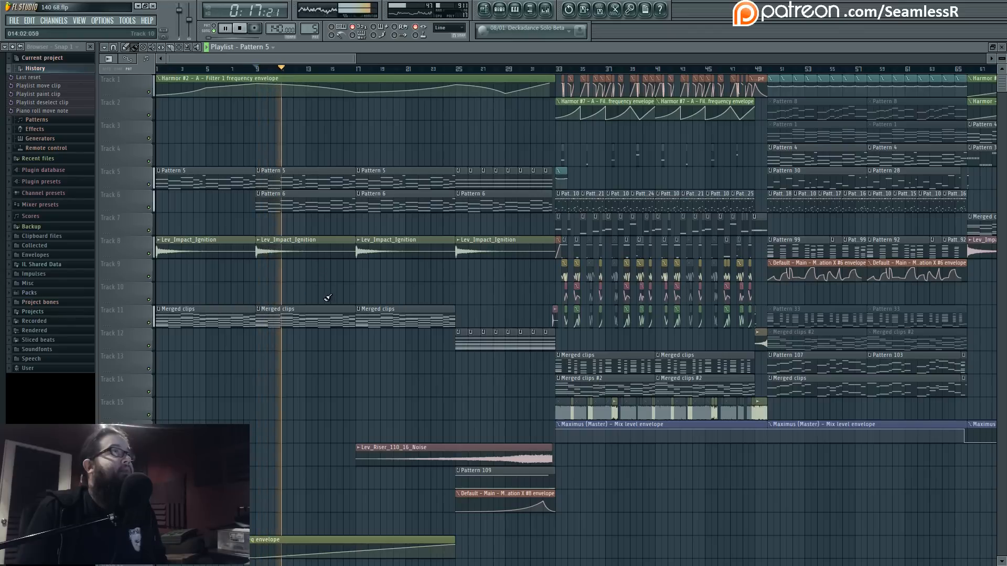
pyautogui.click(456, 69)
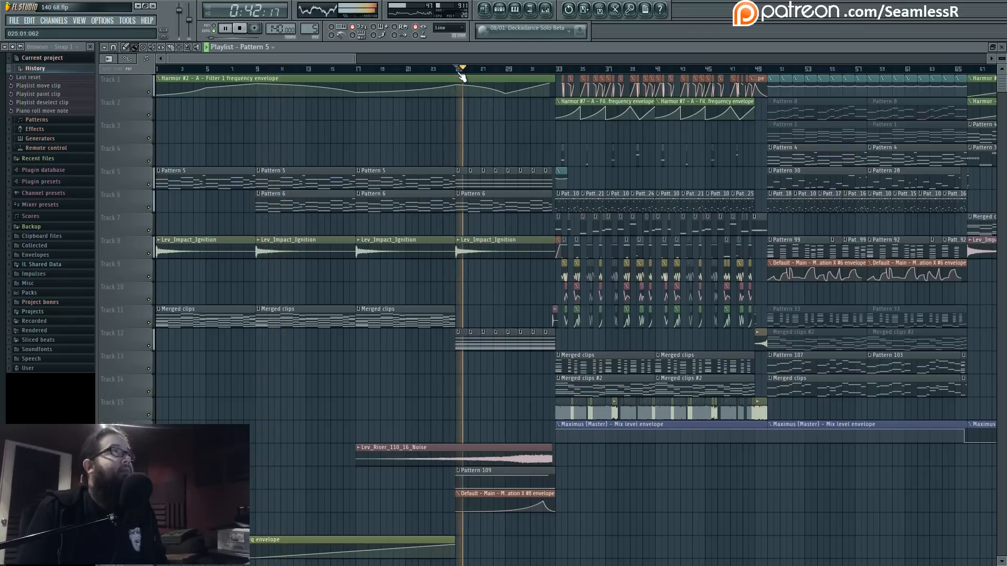
pyautogui.rightClick(488, 181)
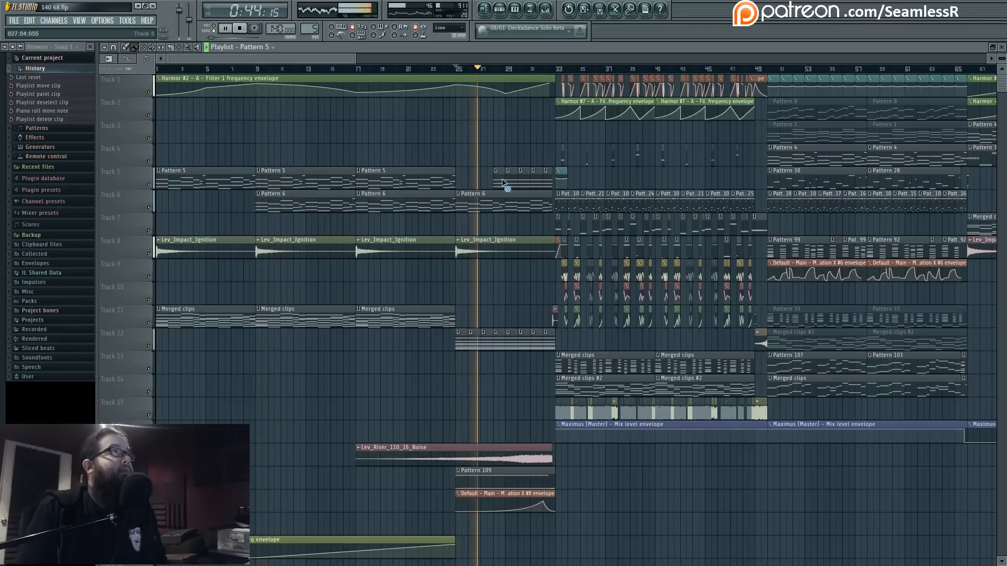
pyautogui.click(431, 176)
pyautogui.click(460, 178)
pyautogui.moveTo(478, 178); pyautogui.dragTo(473, 178)
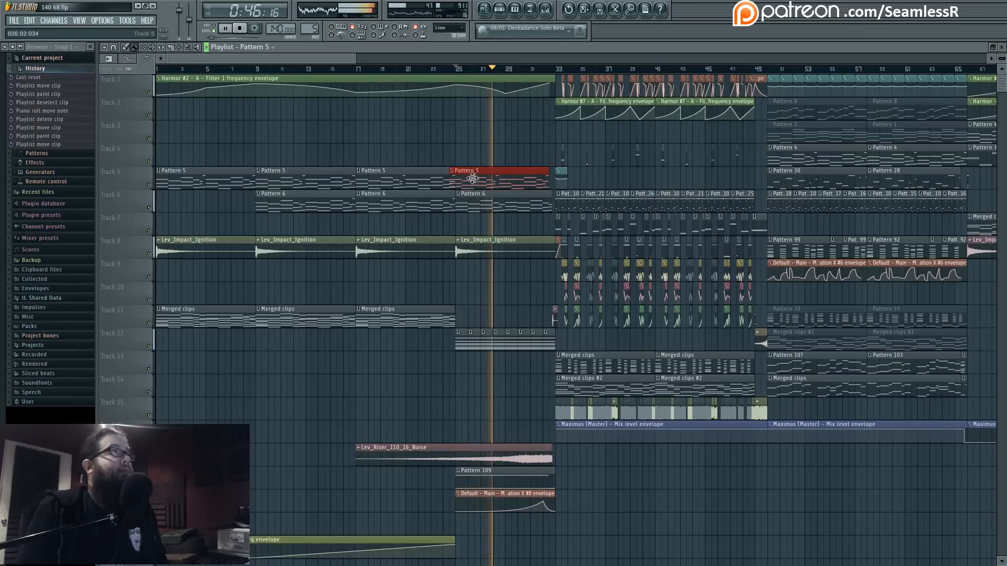
pyautogui.moveTo(548, 173)
pyautogui.mouseDown()
pyautogui.moveTo(469, 173)
pyautogui.moveTo(546, 175)
pyautogui.mouseUp()
pyautogui.click(465, 173)
pyautogui.rightClick(529, 157)
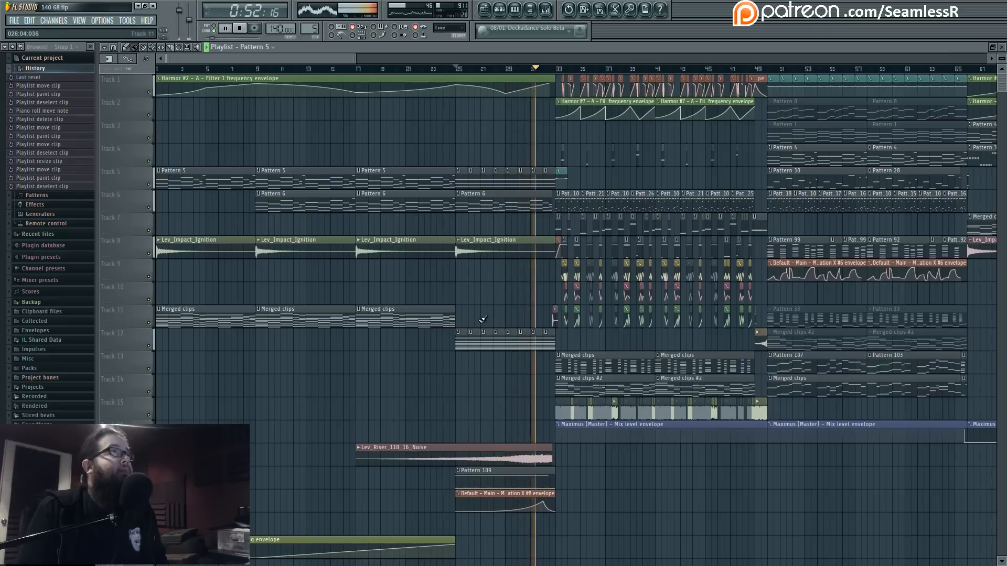
# Add Fruity Parametric EQ 2 to the Lev_Riser_110_16_Noise channel's mixer track, Insert 64.
pyautogui.click(531, 450)
pyautogui.press('F9')
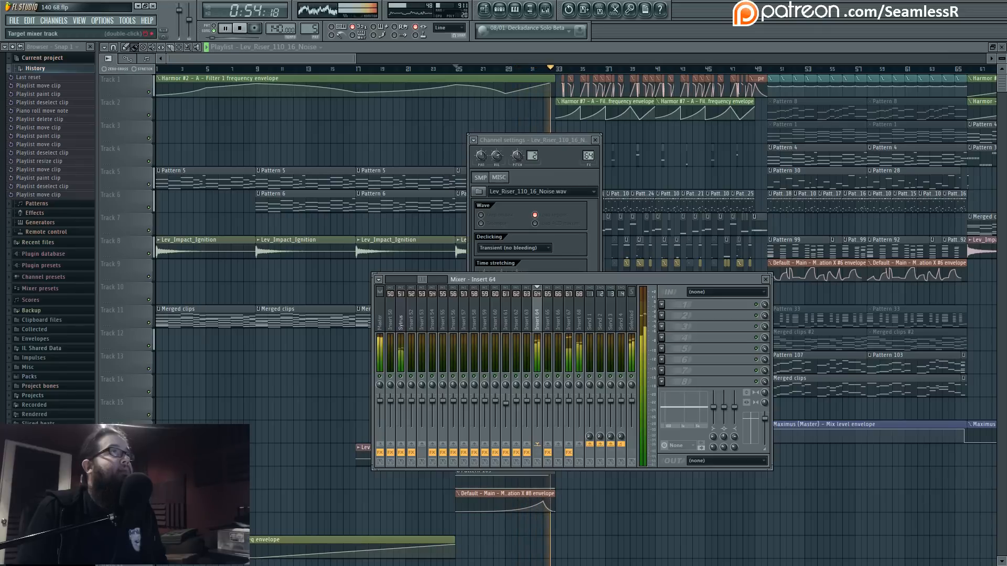
pyautogui.click(663, 306)
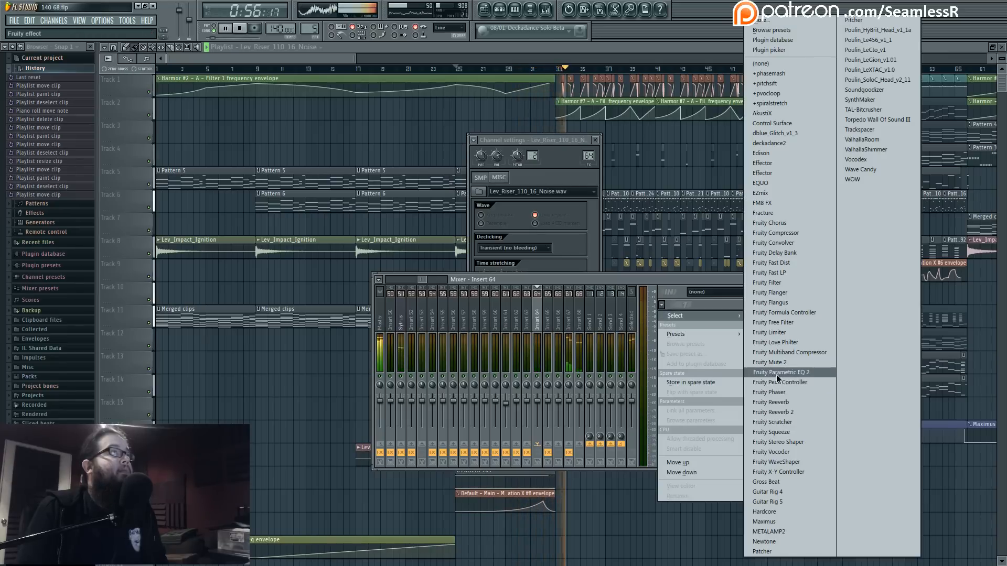
pyautogui.click(777, 373)
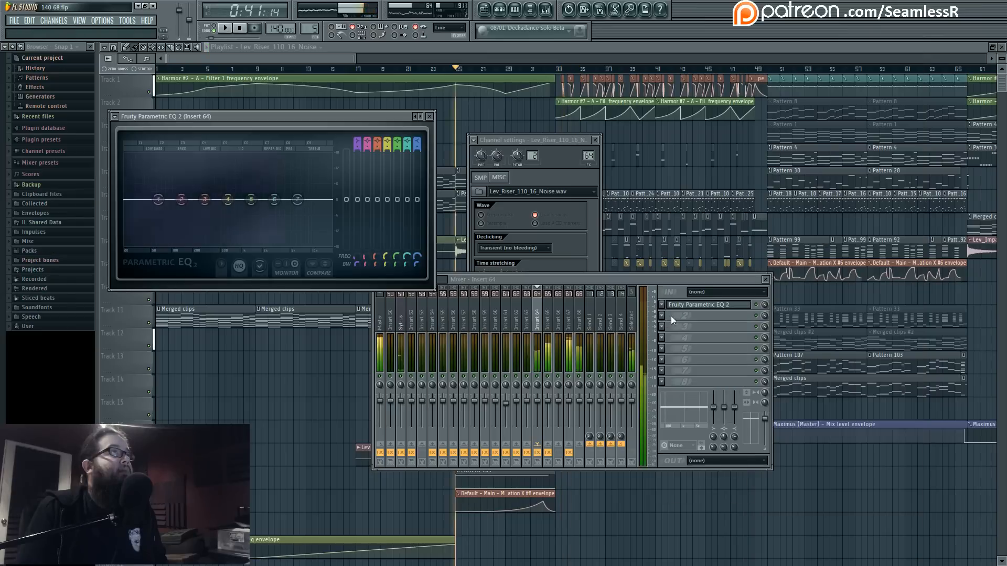
# Cut the riser's lows with EQ bands 1 and 2 and its highs with band 6, dip band 4 slightly, and close the windows.
pyautogui.moveTo(274, 199); pyautogui.dragTo(276, 216)
pyautogui.moveTo(181, 199); pyautogui.dragTo(189, 216)
pyautogui.moveTo(158, 199); pyautogui.dragTo(181, 226)
pyautogui.moveTo(228, 199); pyautogui.dragTo(286, 233)
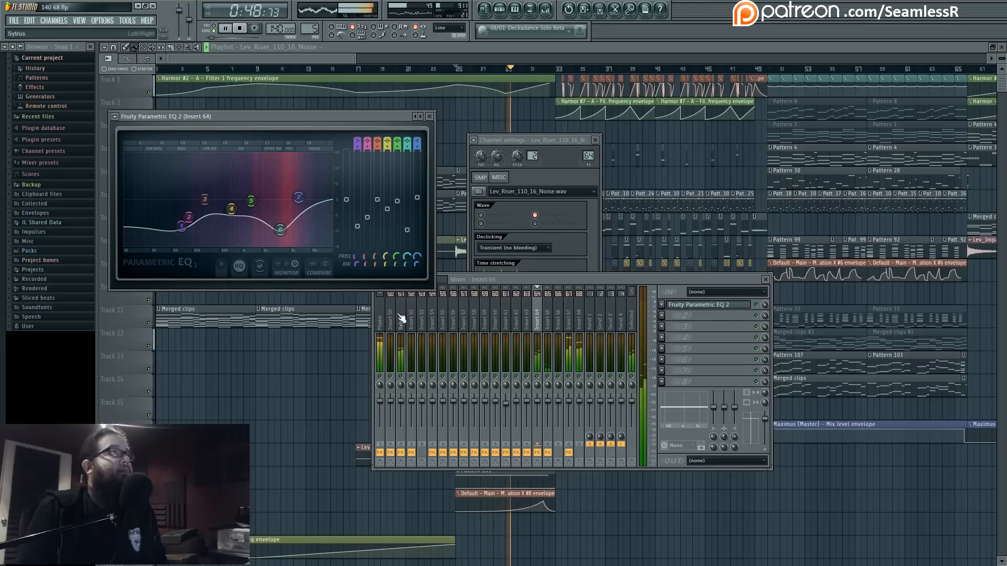
pyautogui.press('F12')
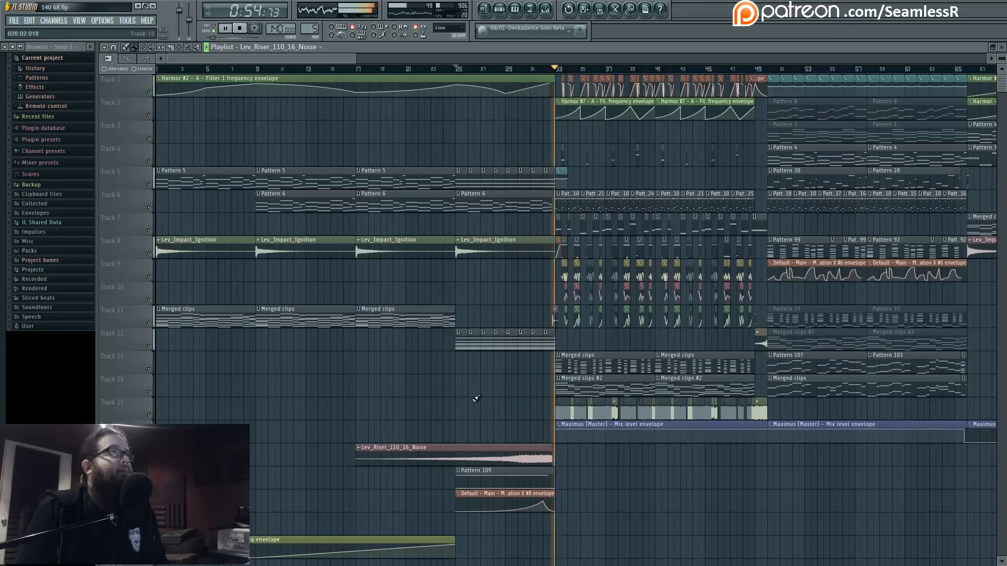
# Trim the last Merged clips clip on Track 12 to end just before bar 33, and move the Track 12 clips to Track 11.
pyautogui.scroll(4, 515, 341)
pyautogui.press('space')
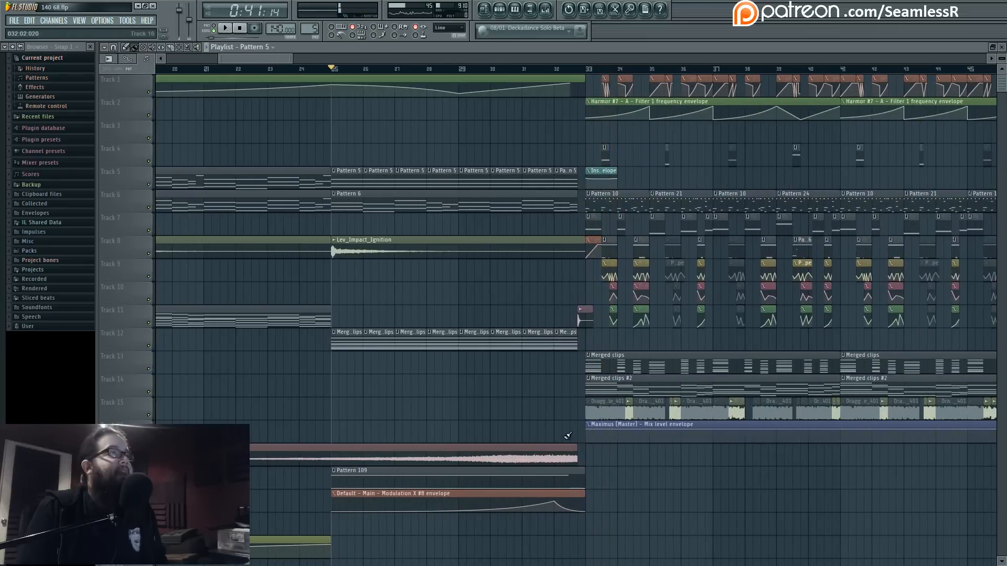
pyautogui.scroll(-4, 611, 404)
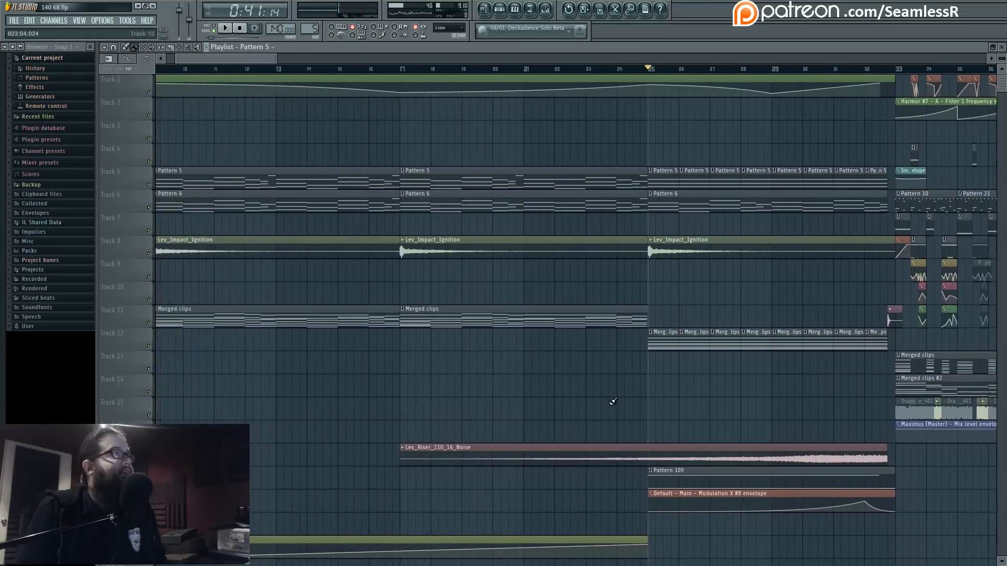
pyautogui.click(629, 339)
pyautogui.moveTo(626, 338); pyautogui.dragTo(630, 314)
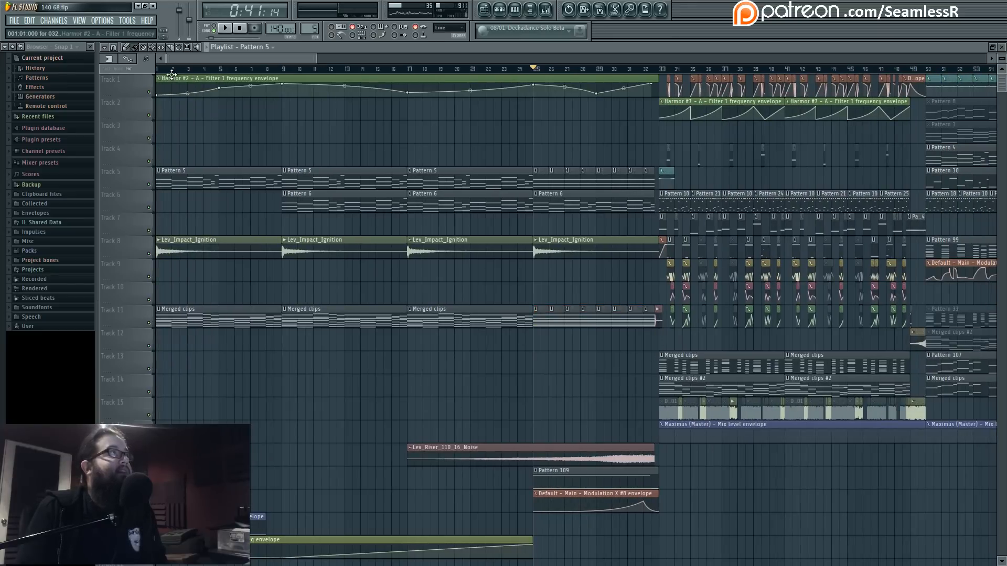
# Place a Pattern 10 clip at bar 1 on Track 12, shorten it to about half a beat, and play it back.
pyautogui.press('space')
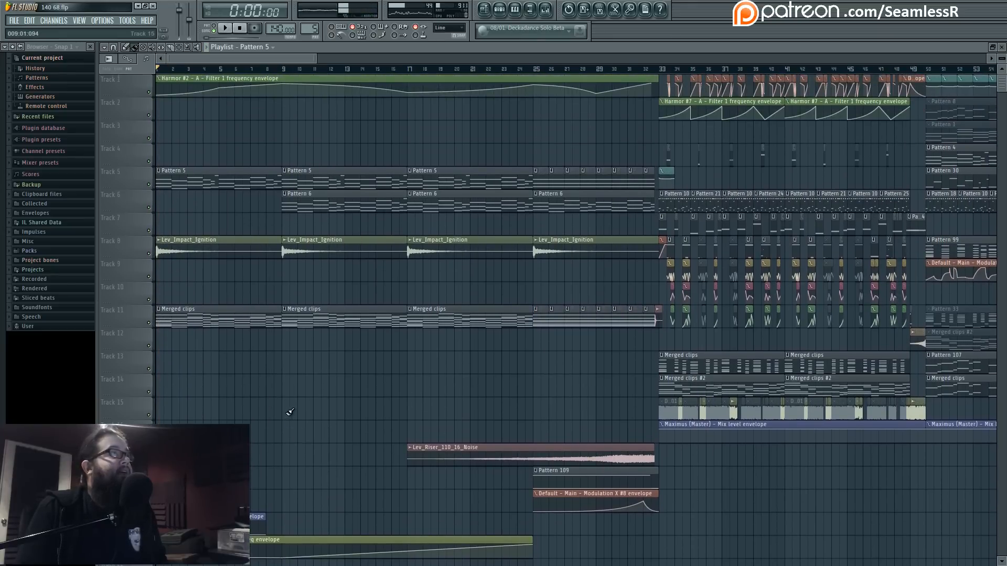
pyautogui.scroll(5, 573, 295)
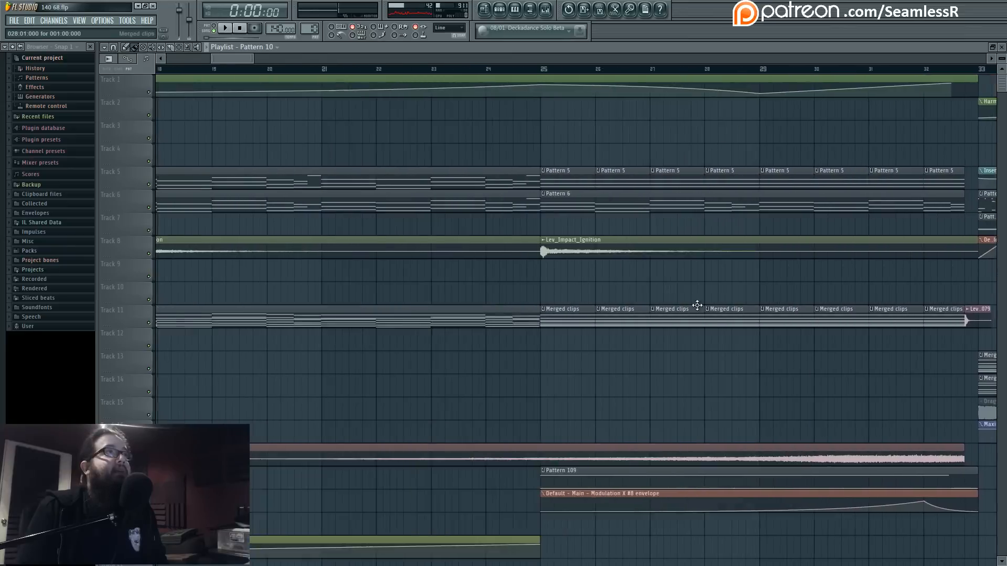
pyautogui.hscroll(-8, 326, 404)
pyautogui.scroll(-2, 262, 367)
pyautogui.click(176, 345)
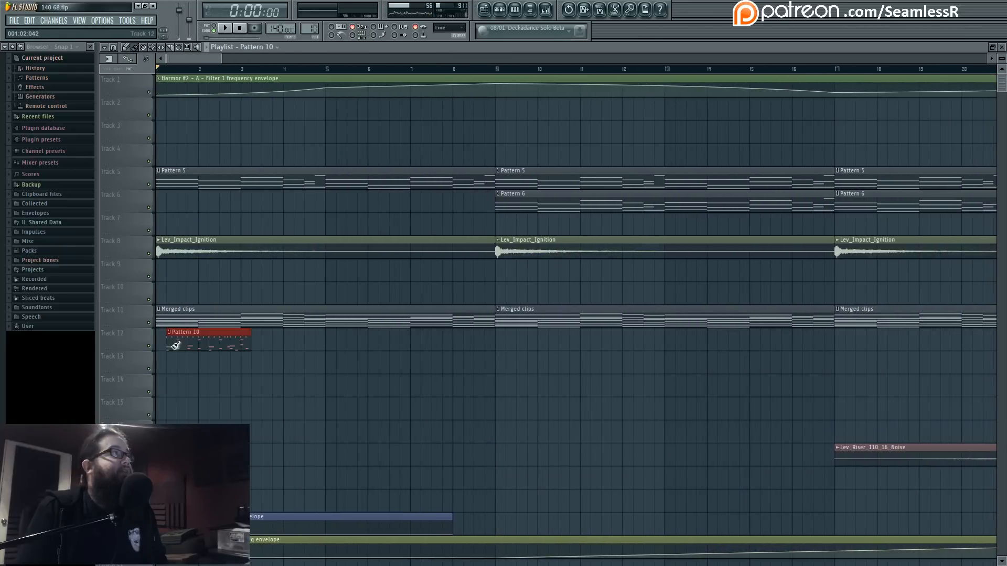
pyautogui.scroll(3, 154, 365)
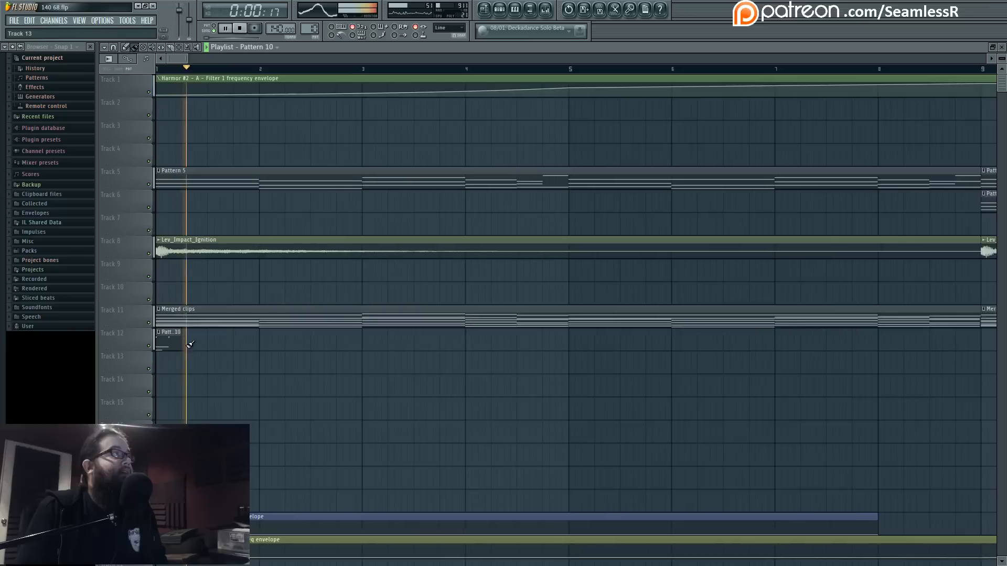
pyautogui.press('space')
pyautogui.scroll(-5, 185, 364)
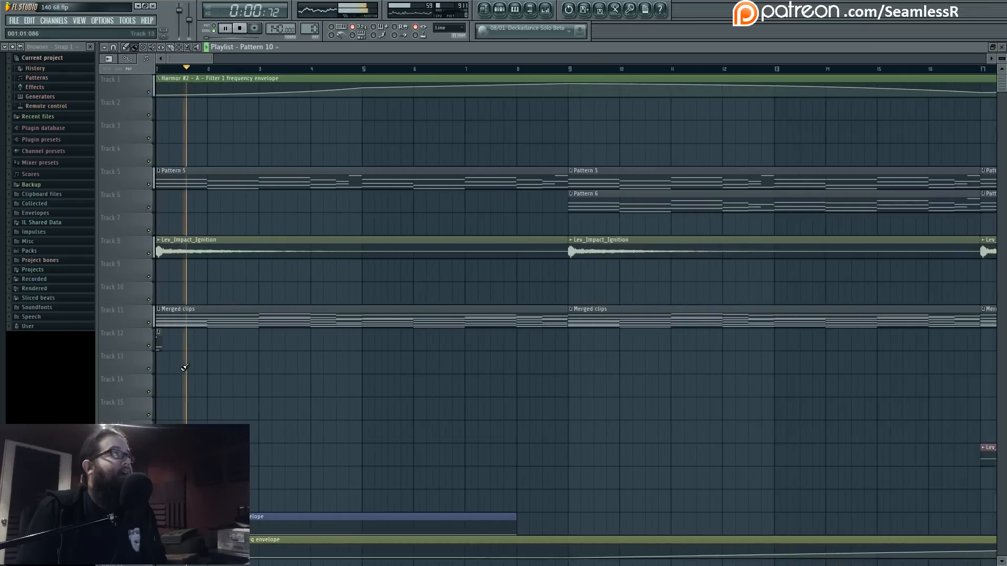
pyautogui.press('space')
# Route Lev_Impact_Ignition to mixer Insert 65 and low-pass it at about 847 Hz with band 7 of Fruity Parametric EQ 2.
pyautogui.doubleClick(224, 247)
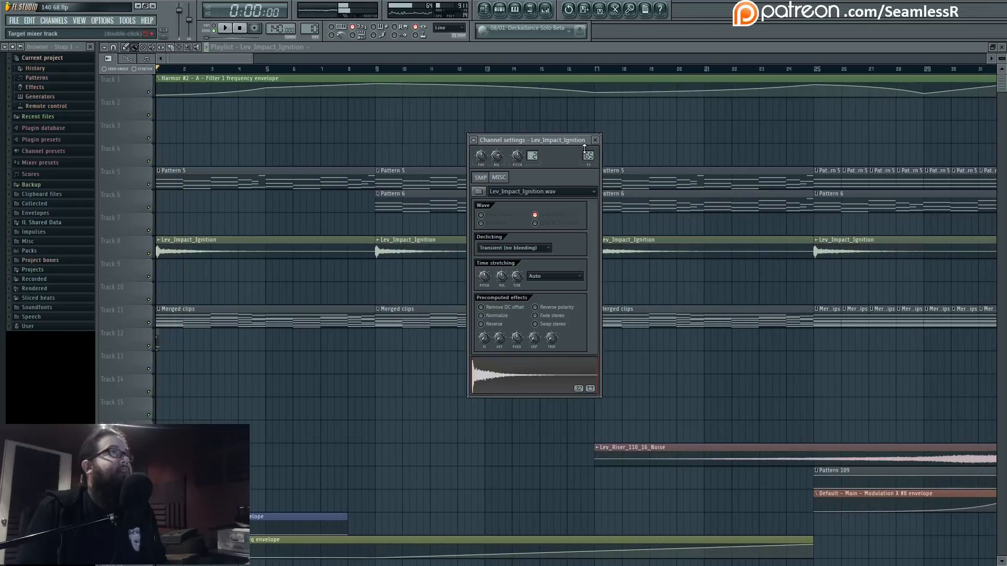
pyautogui.click(589, 156)
pyautogui.click(743, 309)
pyautogui.click(743, 310)
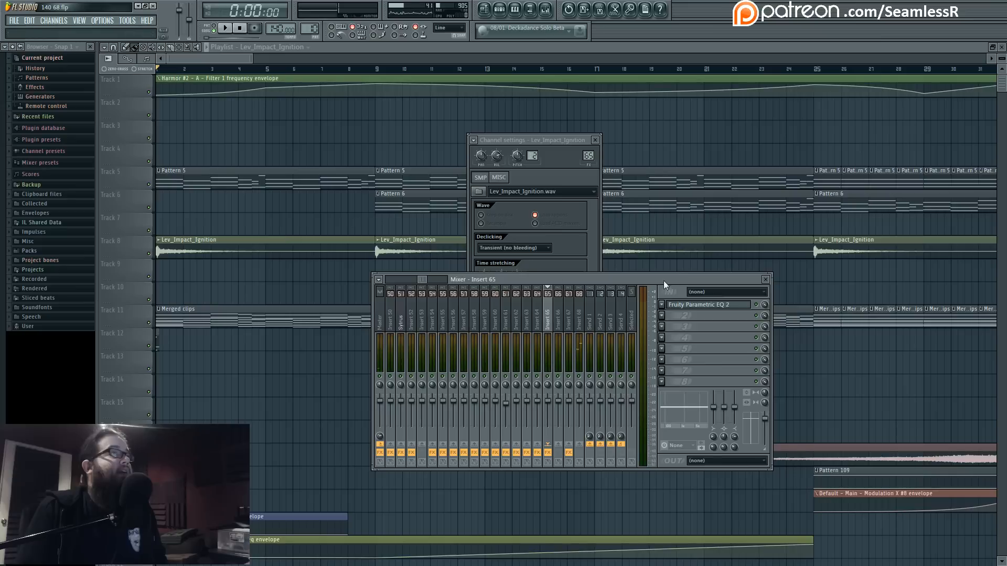
pyautogui.click(712, 311)
pyautogui.moveTo(293, 211); pyautogui.dragTo(237, 199)
pyautogui.press('space')
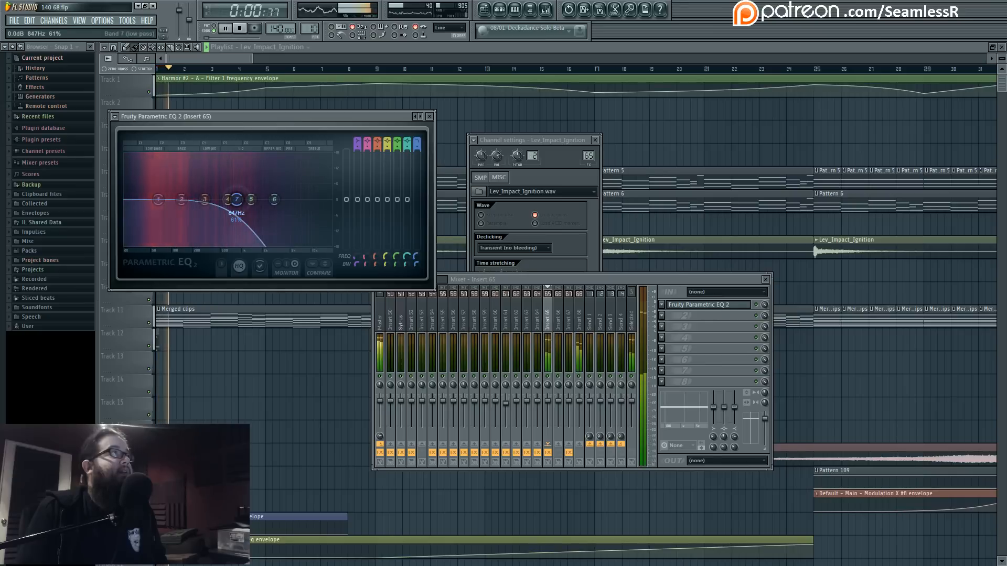
pyautogui.press('F12')
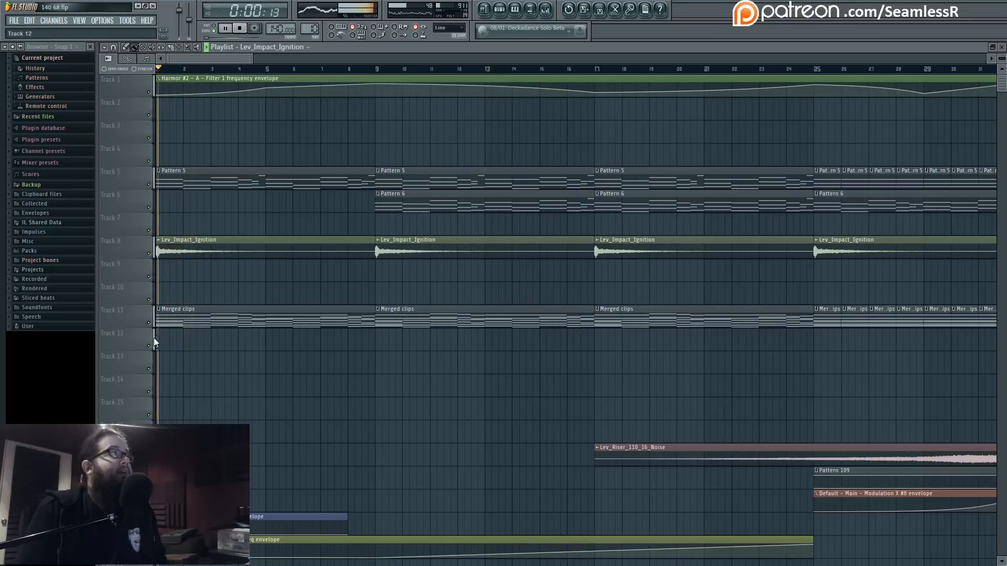
# Make the short Pattern 10 clip on Track 12 unique, and clear the open-hat and analog BT-Hat parts from it.
pyautogui.keyDown('ctrl'); pyautogui.scroll(4, 153, 338); pyautogui.keyUp('ctrl')
pyautogui.press('space')
pyautogui.keyDown('ctrl'); pyautogui.scroll(2, 162, 343); pyautogui.keyUp('ctrl')
pyautogui.click(158, 333)
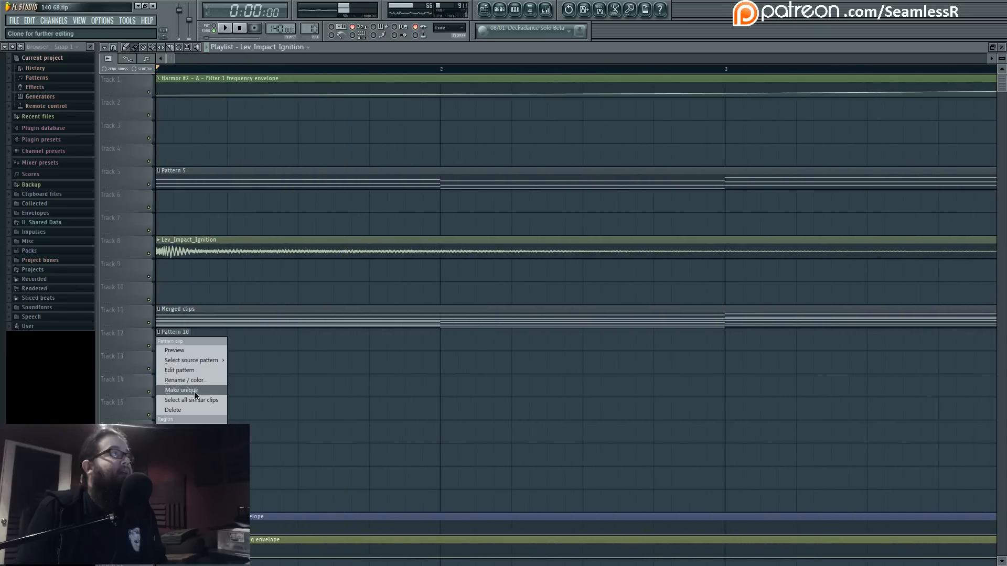
pyautogui.click(194, 391)
pyautogui.click(180, 358)
pyautogui.doubleClick(182, 343)
pyautogui.click(499, 15)
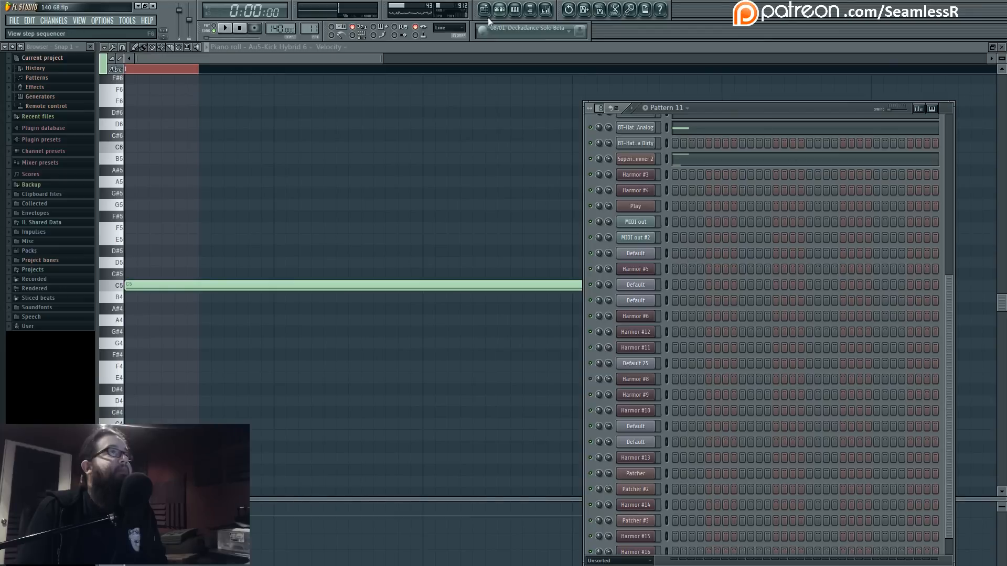
pyautogui.scroll(5, 673, 149)
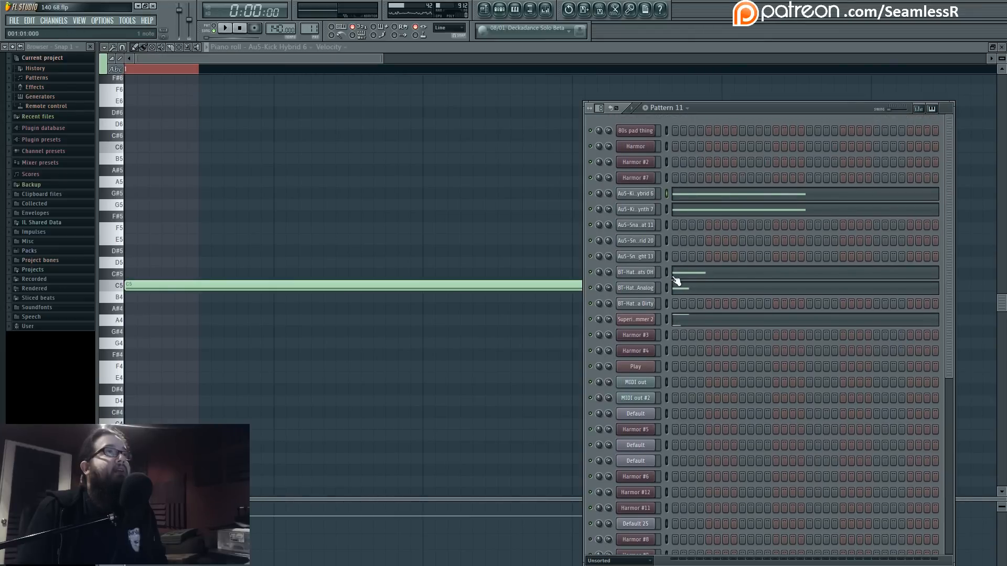
pyautogui.press('space')
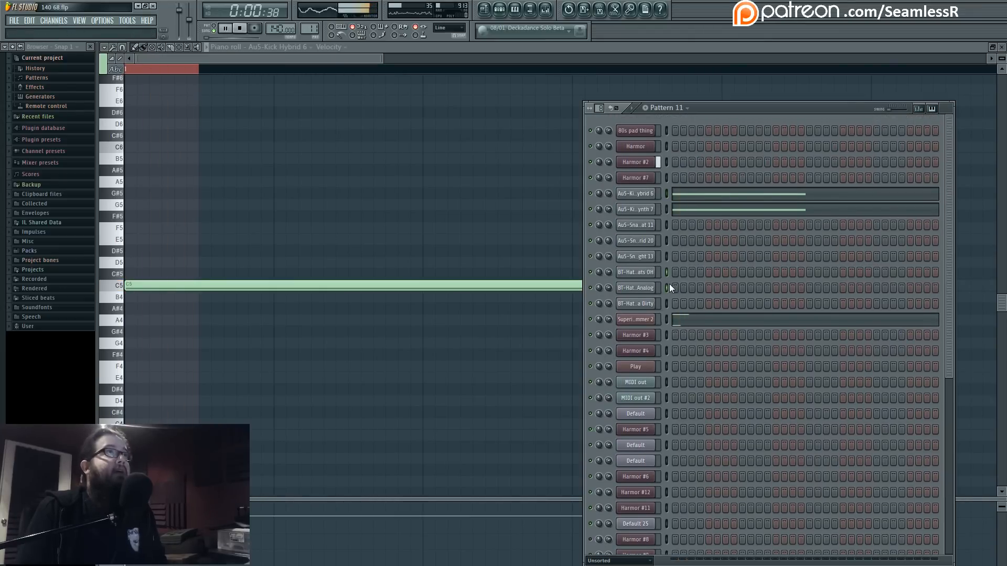
# Put a short C#4 note at the start of the Superior Drummer 2 part and return to the playlist.
pyautogui.click(686, 321)
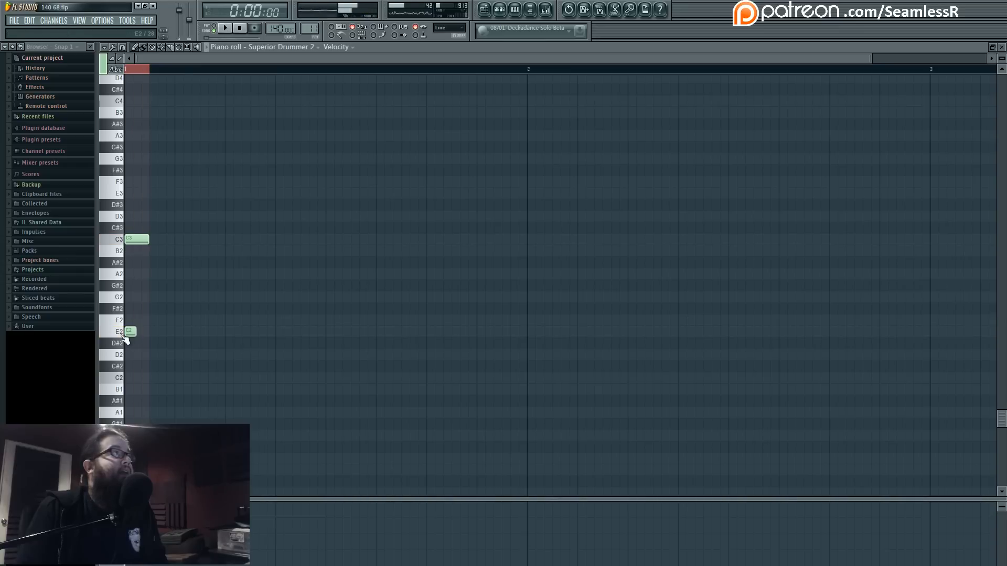
pyautogui.scroll(4, 126, 315)
pyautogui.click(131, 229)
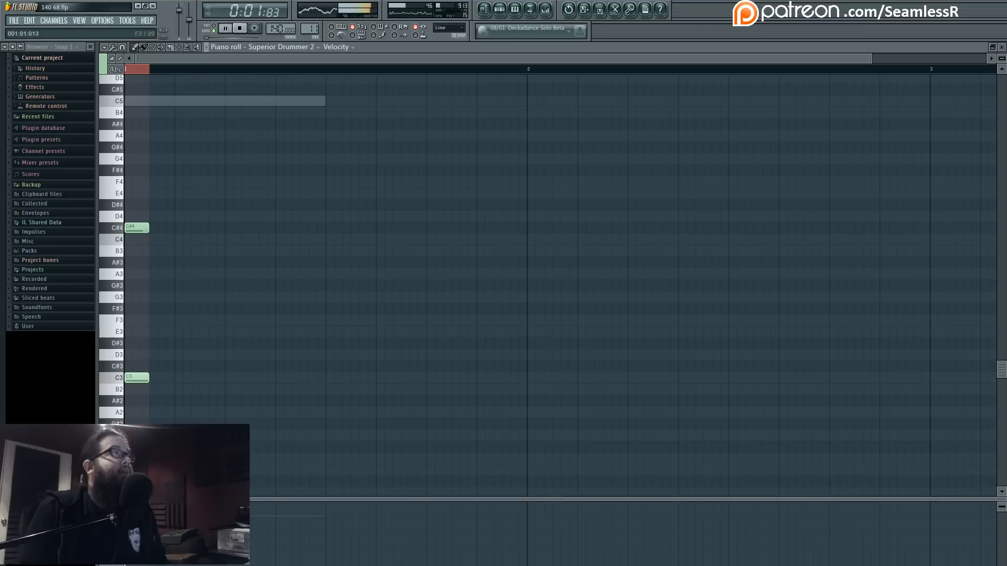
pyautogui.press('F5')
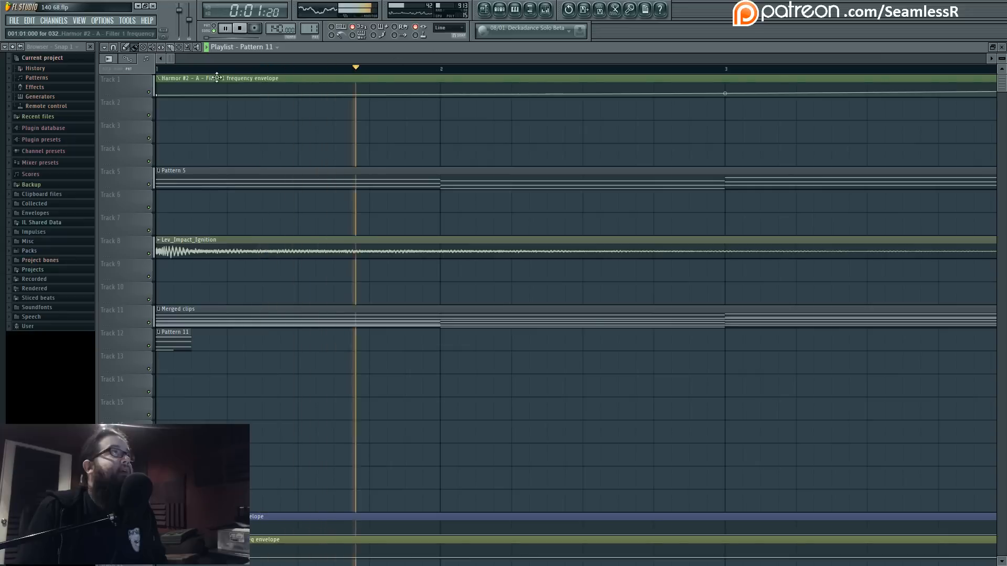
# Dip band 3 and raise band 7's low-pass frequency in Insert 65's Fruity Parametric EQ 2, and close the windows.
pyautogui.scroll(-4, 252, 287)
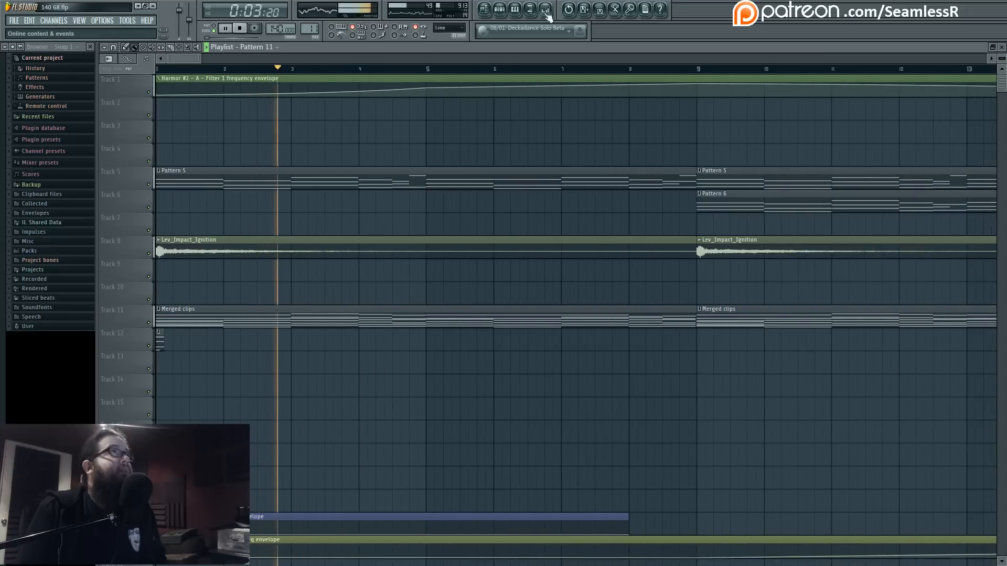
pyautogui.press('F9')
pyautogui.click(708, 306)
pyautogui.moveTo(205, 200); pyautogui.dragTo(220, 224)
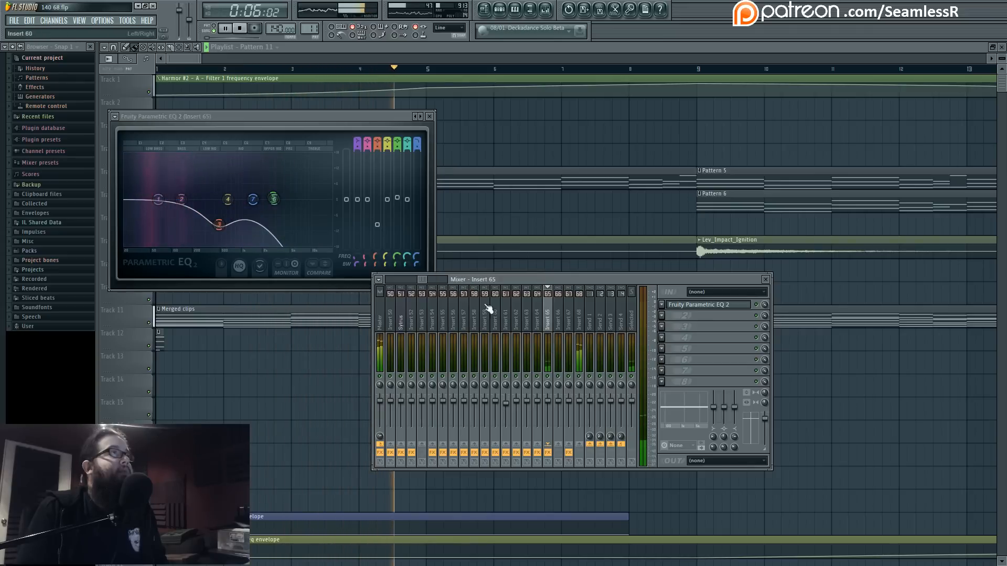
pyautogui.press('F12')
pyautogui.scroll(-4, 296, 389)
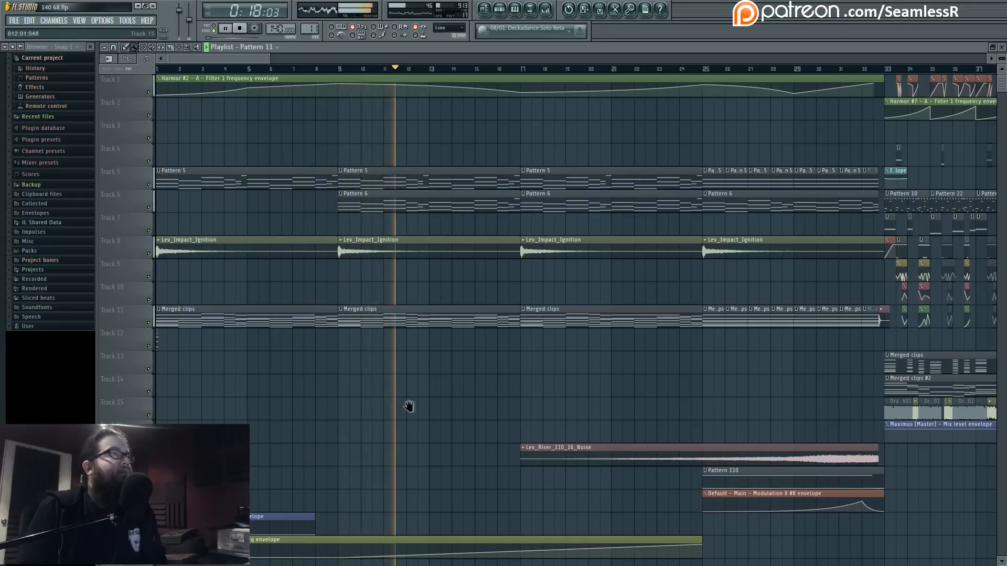
# Bend the Fruity Free Filter (Insert 67) Freq envelope slightly upward at bar 17, between its bar 9 and bar 25 points.
pyautogui.scroll(-5, 409, 407)
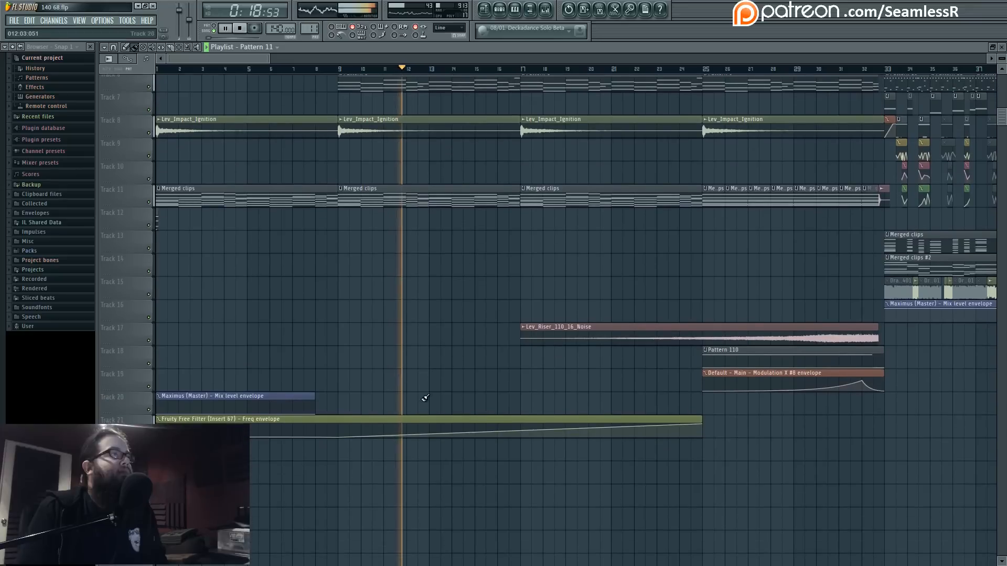
pyautogui.click(520, 426)
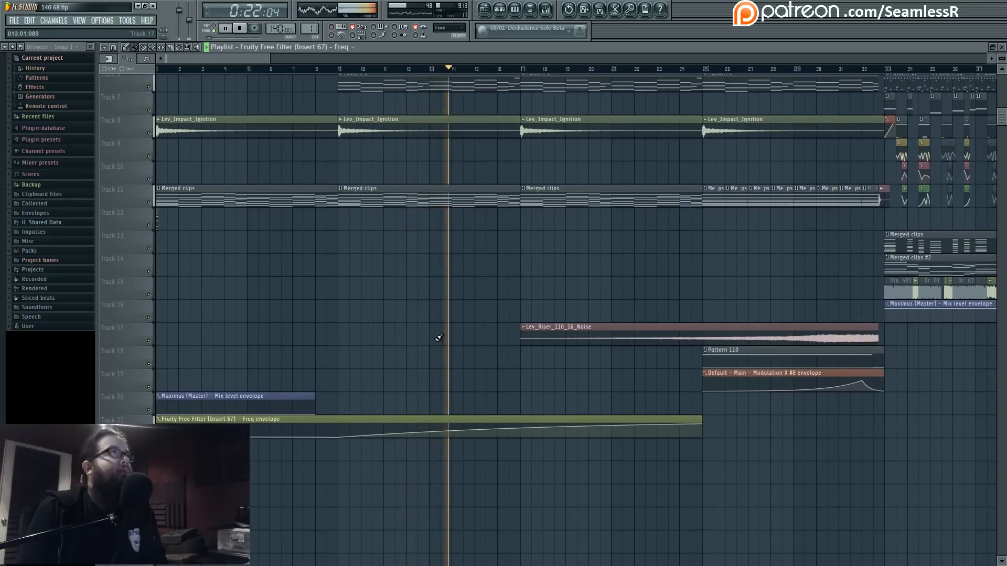
pyautogui.scroll(3, 439, 337)
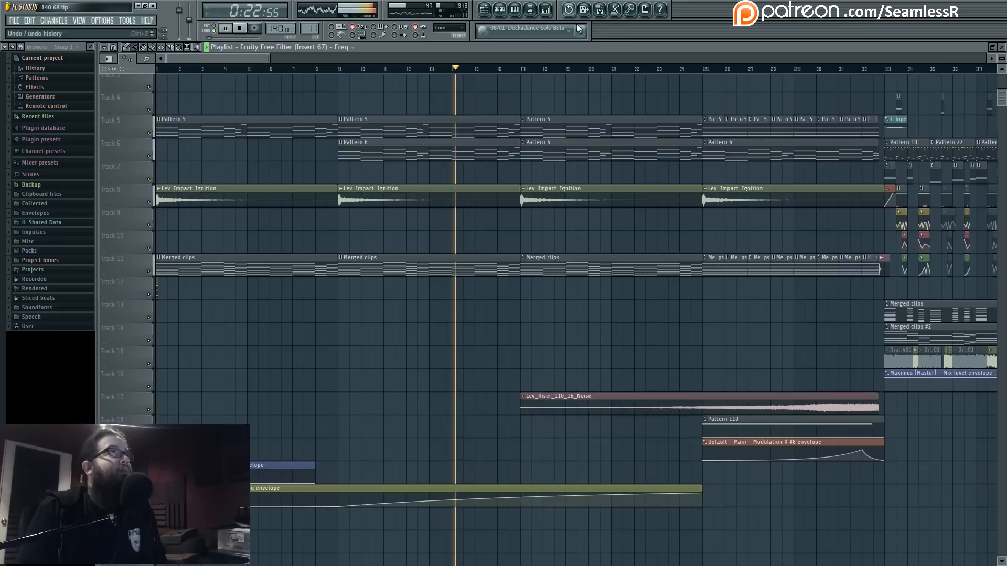
pyautogui.click(546, 9)
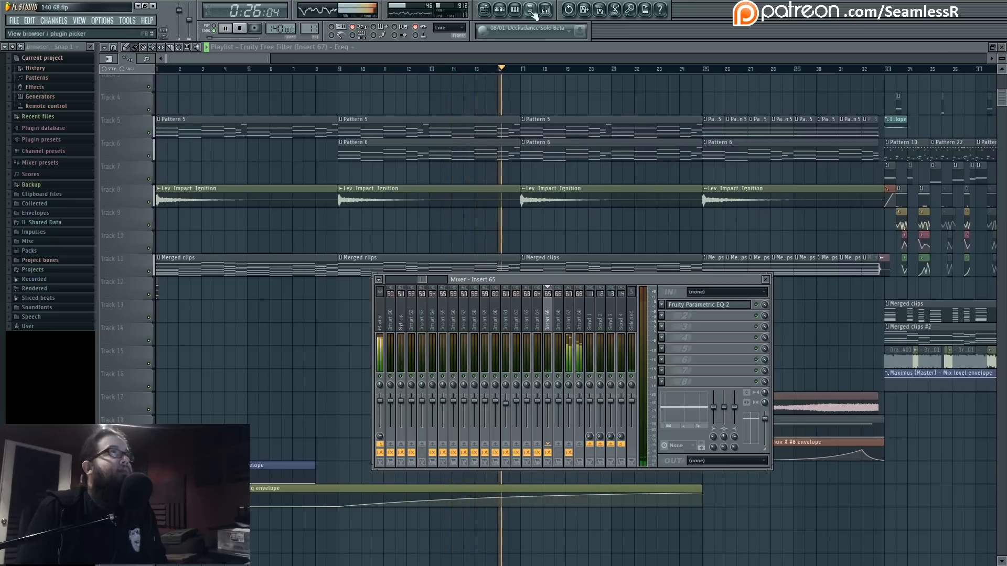
pyautogui.click(502, 10)
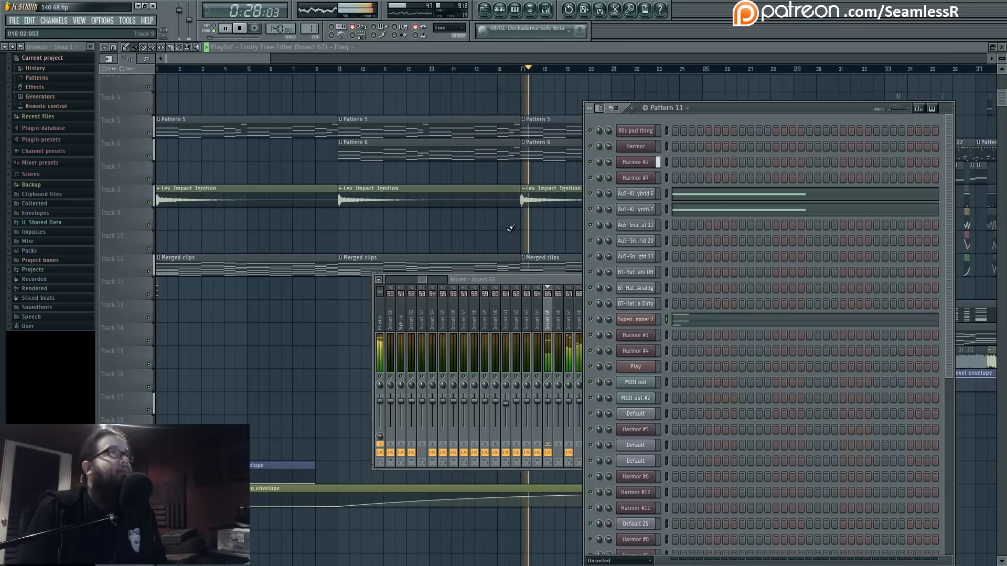
pyautogui.press('F5')
pyautogui.scroll(2, 527, 357)
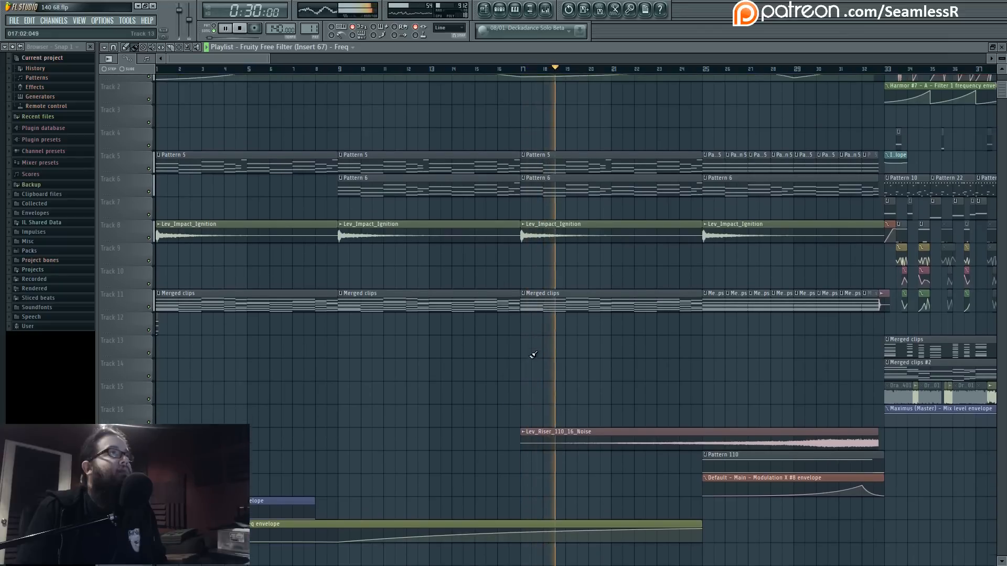
pyautogui.scroll(-1, 533, 355)
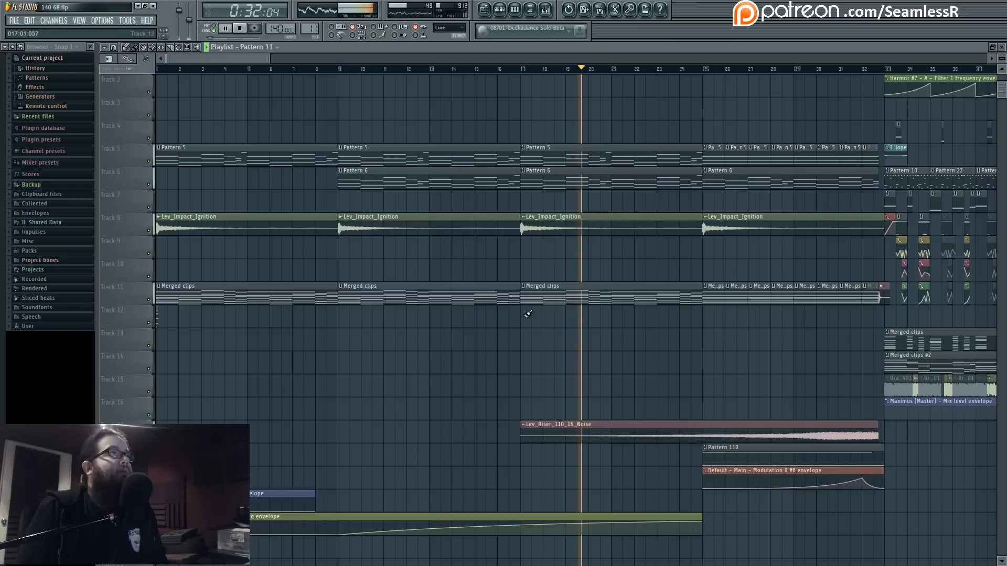
# Try alternating Pattern 10 and Pattern 22 clips on Track 12 from bar 17 to bar 25 during playback, and delete them.
pyautogui.press('space')
pyautogui.moveTo(527, 314); pyautogui.dragTo(454, 348)
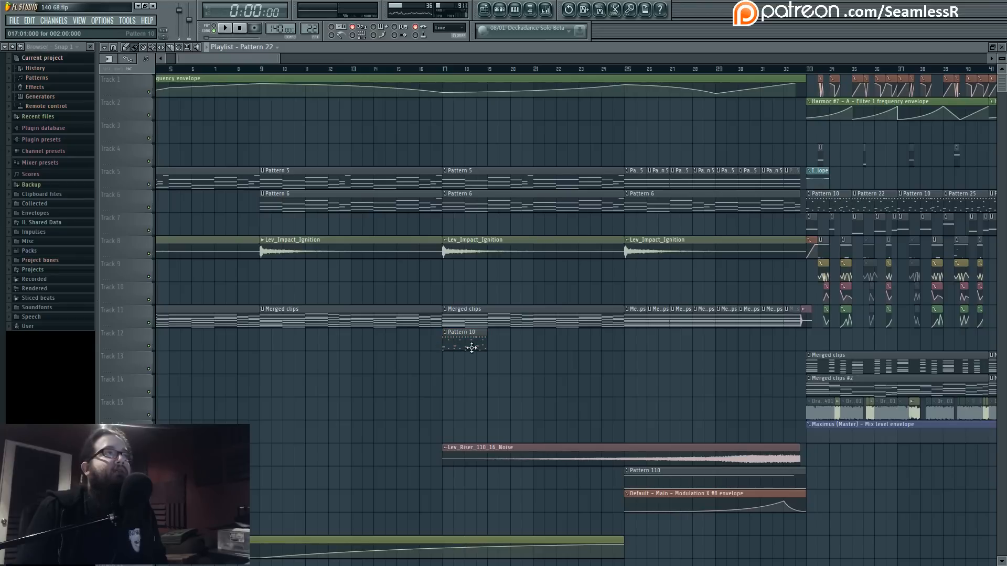
pyautogui.hotkey('ctrl', 'b')
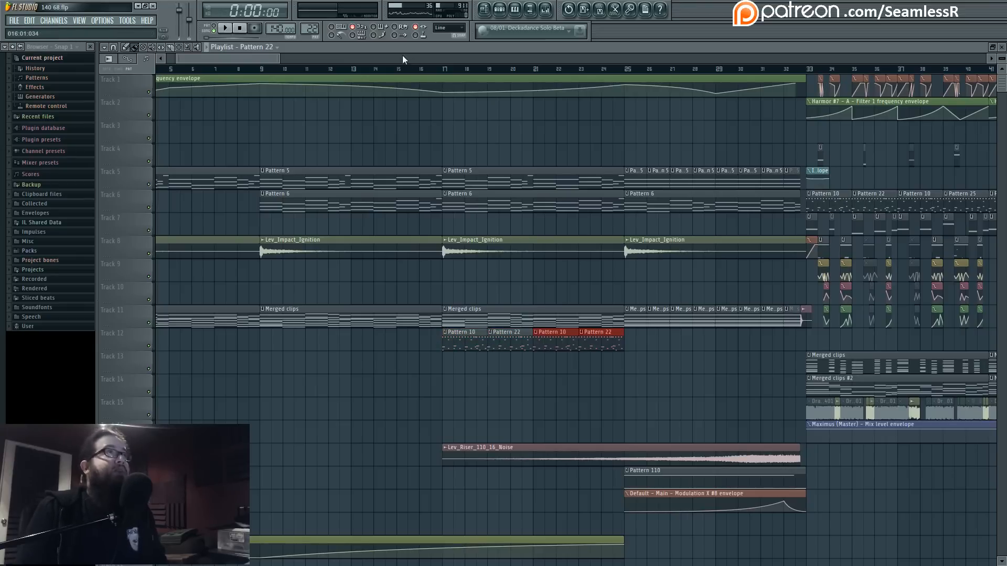
pyautogui.click(479, 377)
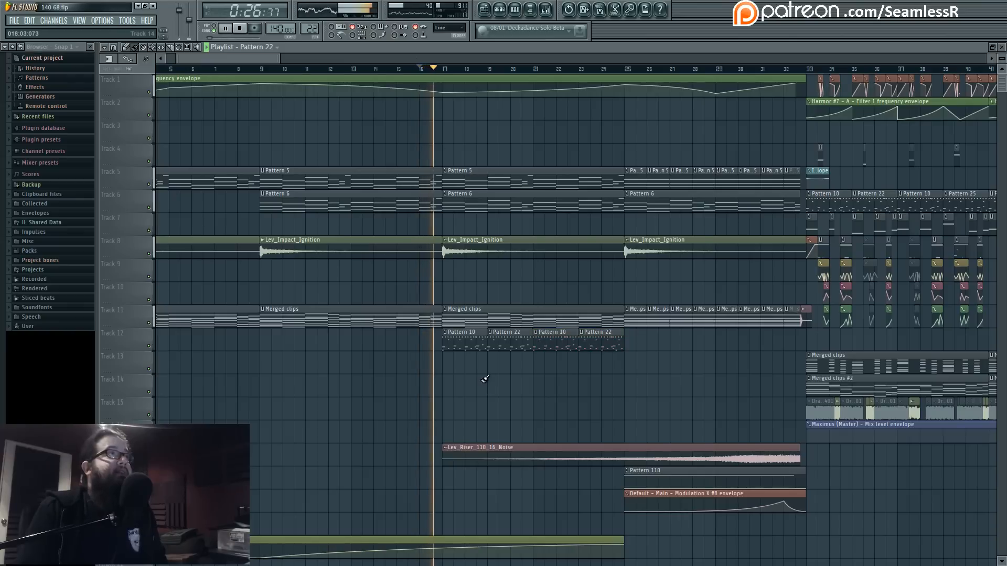
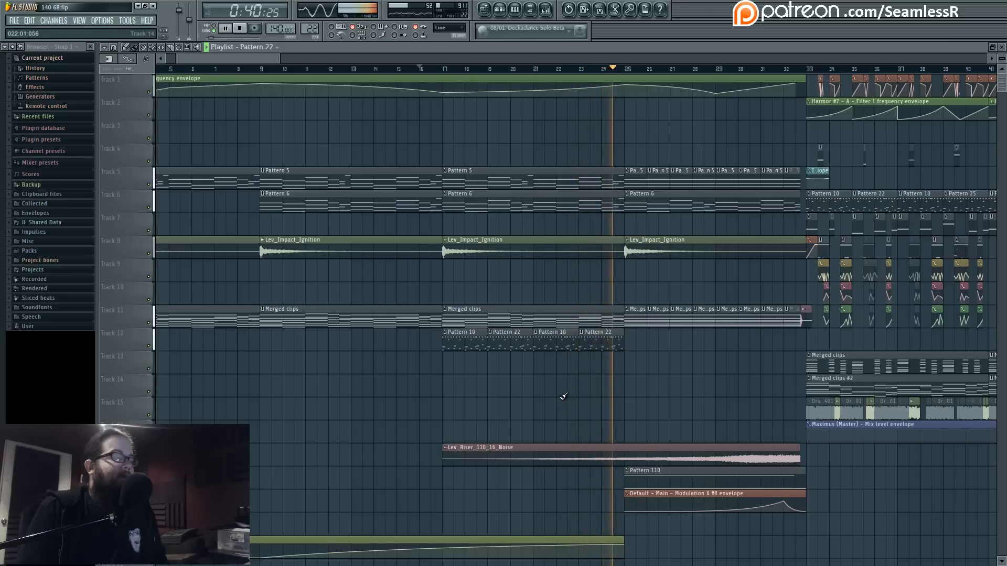
pyautogui.press('space')
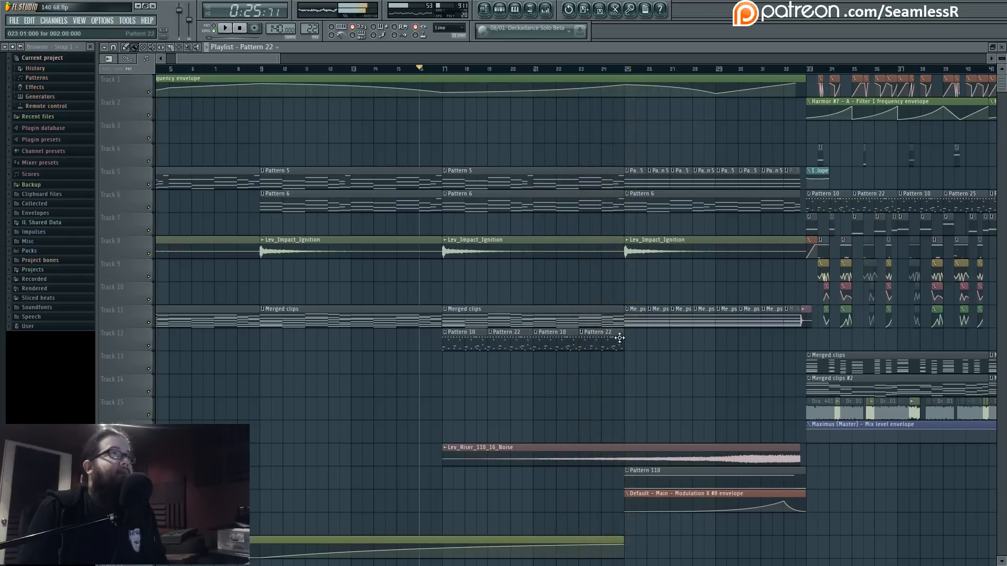
pyautogui.scroll(-3, 602, 375)
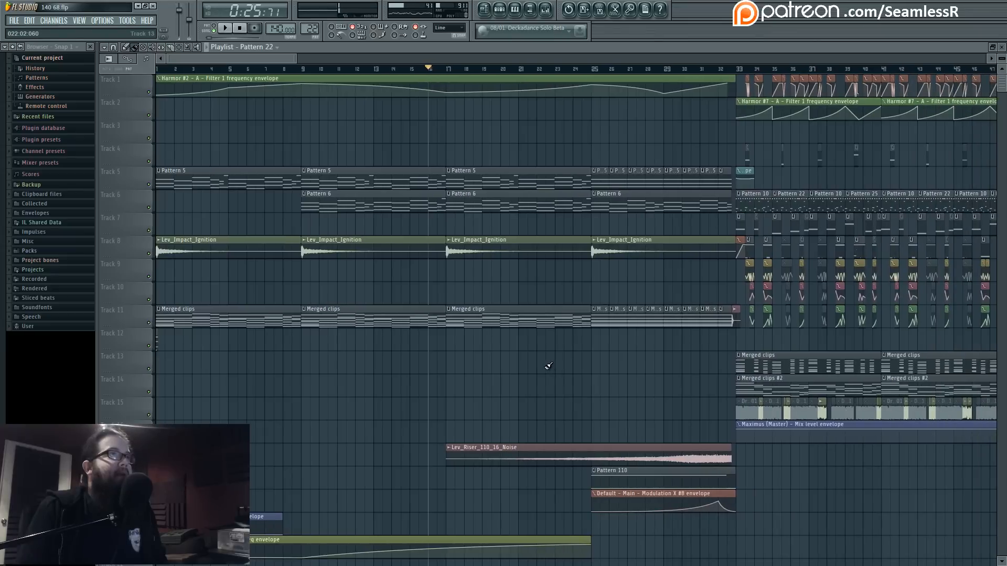
# Add a high point at bar 17 to the Fruity Free Filter Freq envelope, and extend it to bar 33 with a dip at bar 25.
pyautogui.press('space')
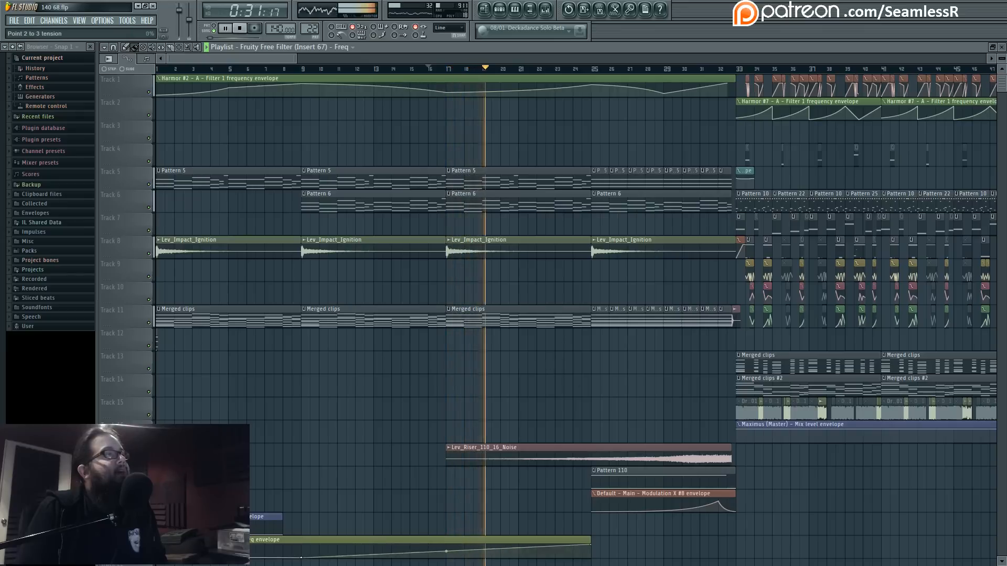
pyautogui.rightClick(446, 546)
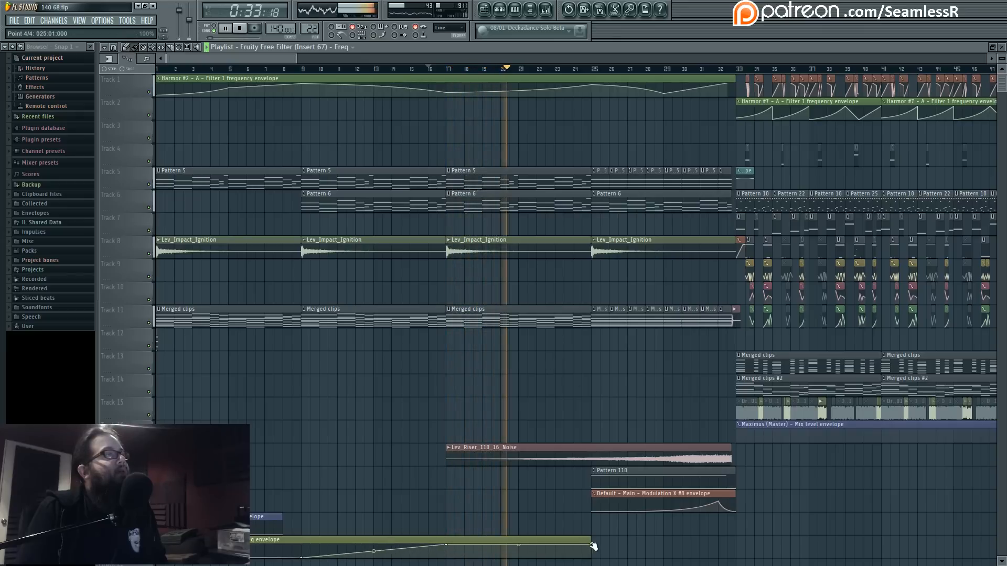
pyautogui.moveTo(592, 546); pyautogui.dragTo(736, 539)
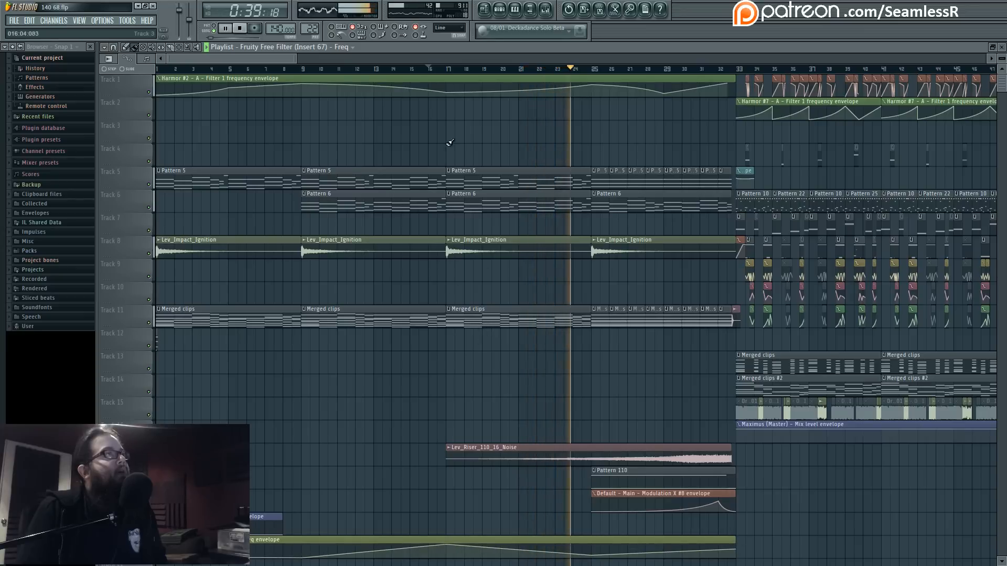
# Examine Harmor #15's effects, pitch envelope and advanced settings as used in Pattern 6, and return to the playlist.
pyautogui.press('space')
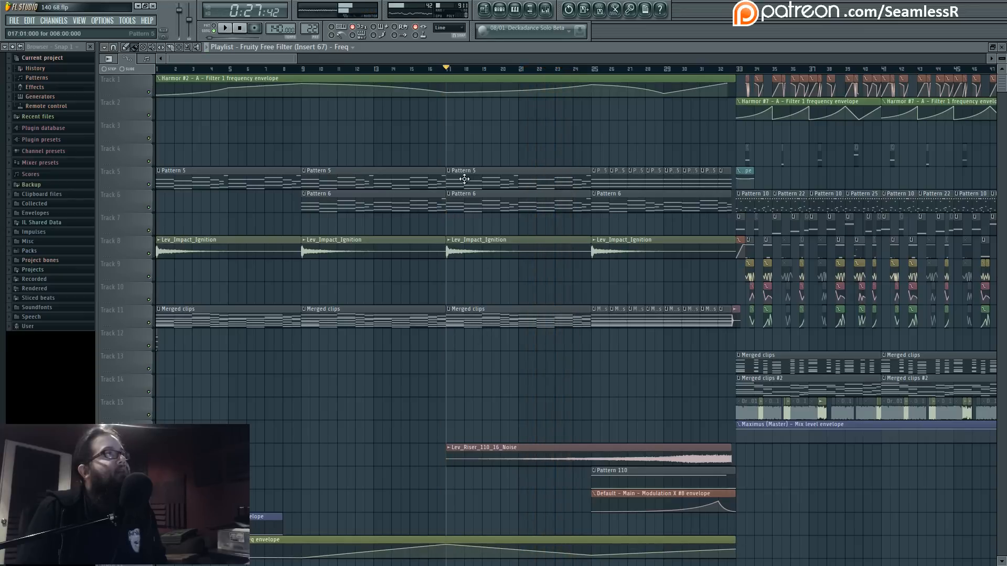
pyautogui.doubleClick(461, 200)
pyautogui.click(501, 14)
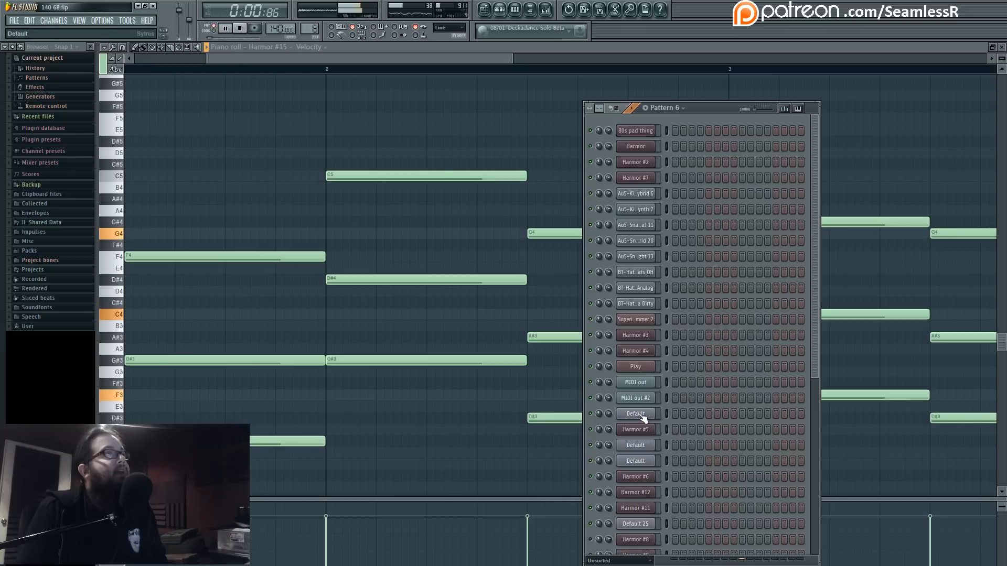
pyautogui.scroll(-5, 653, 478)
pyautogui.click(640, 524)
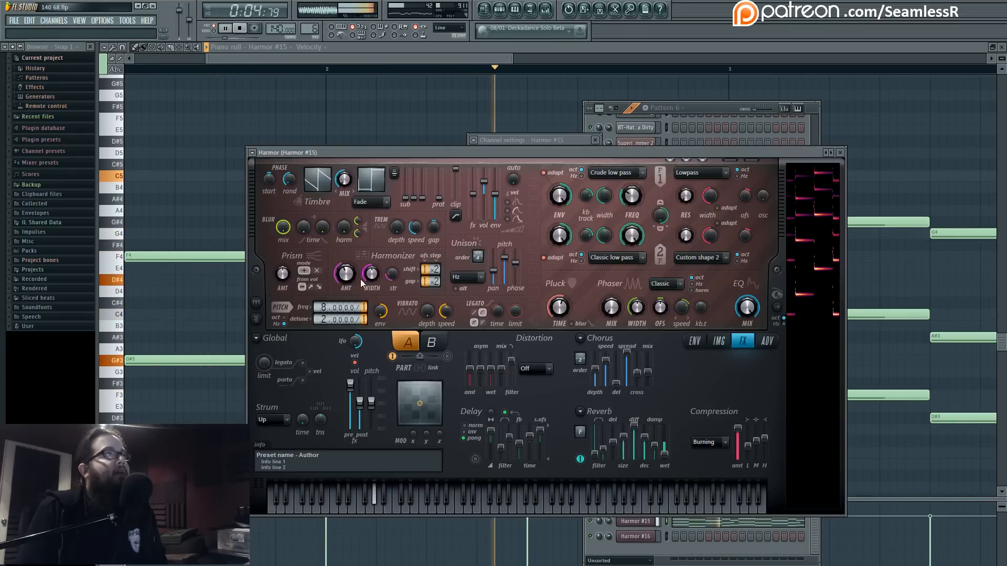
pyautogui.click(695, 342)
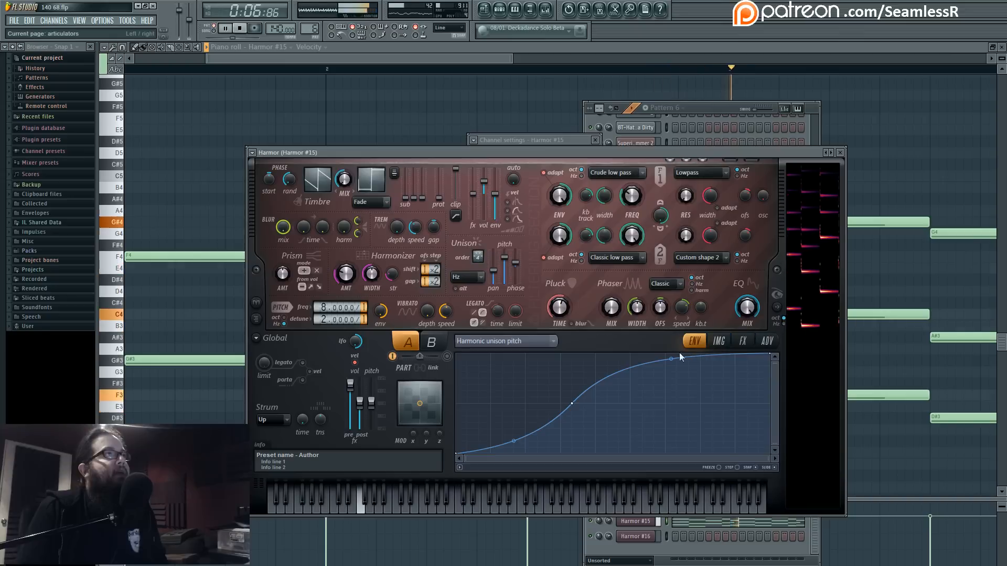
pyautogui.click(504, 342)
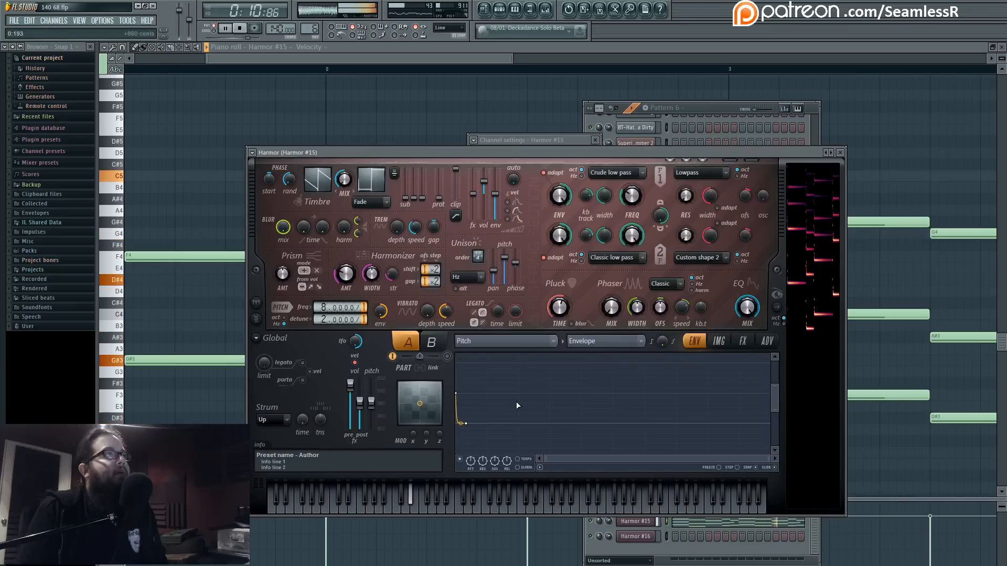
pyautogui.click(742, 342)
pyautogui.scroll(-1, 728, 340)
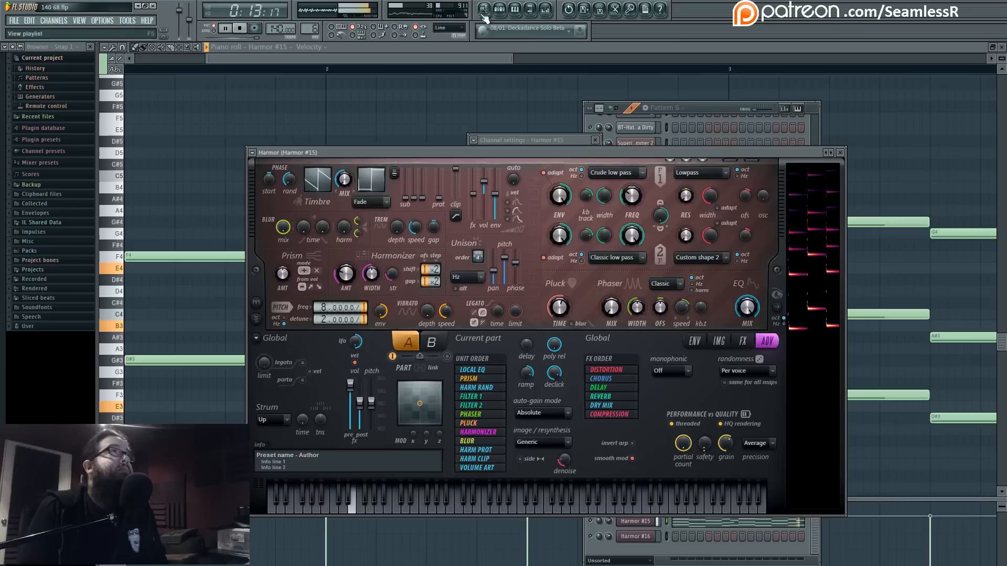
pyautogui.press('F5')
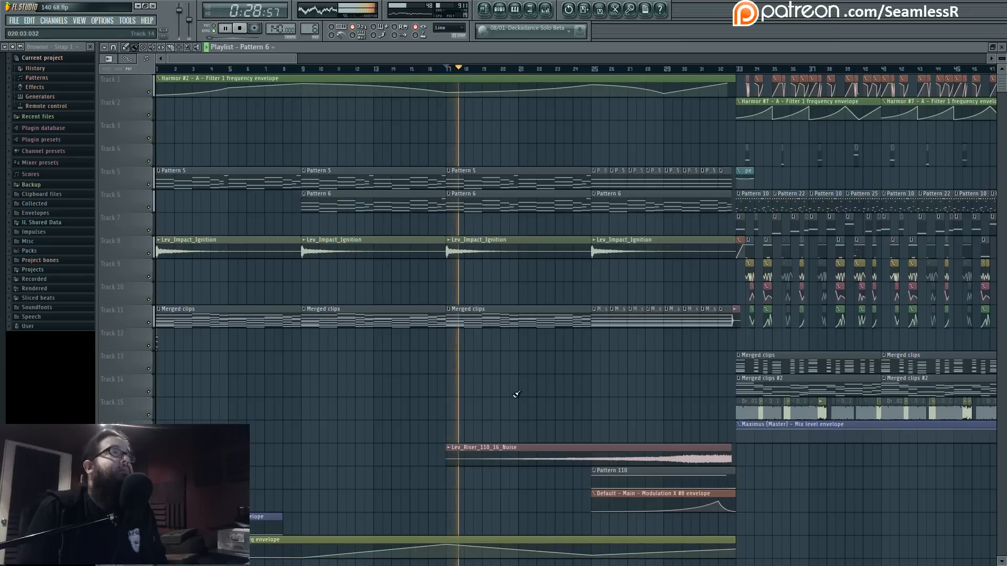
# Lower Insert 67's volume fader slightly in the mixer during playback, and return to the playlist.
pyautogui.scroll(-2, 517, 394)
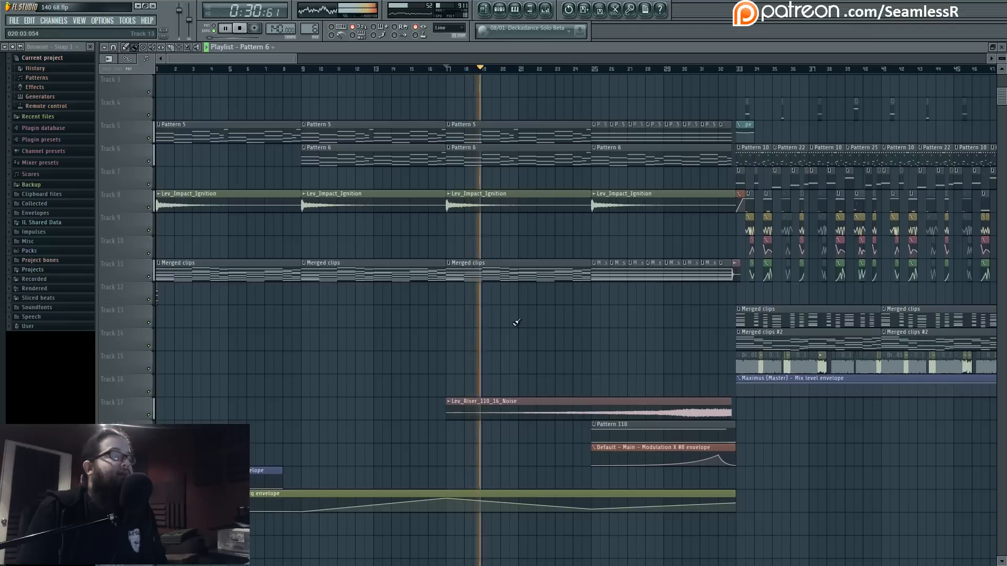
pyautogui.press('F9')
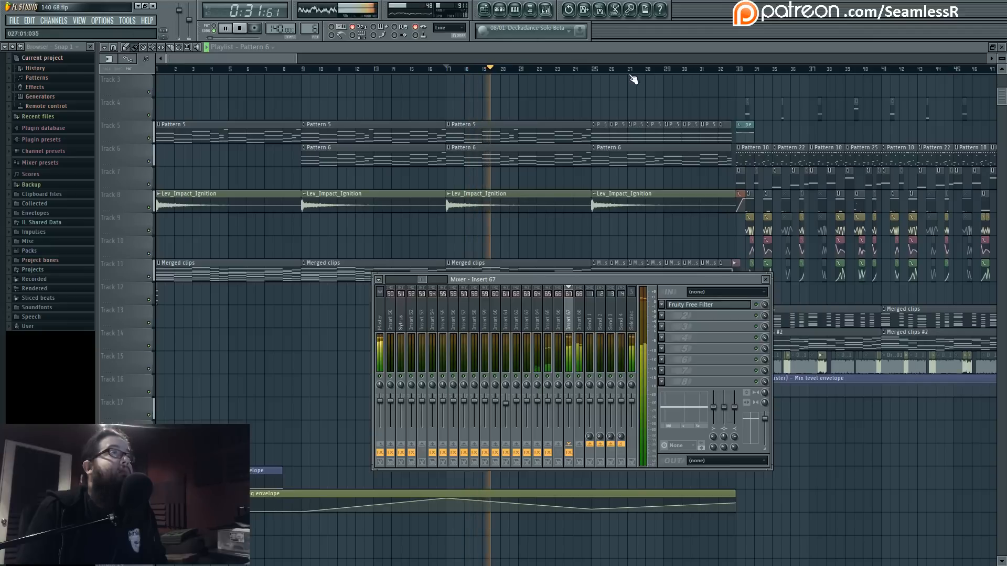
pyautogui.click(706, 306)
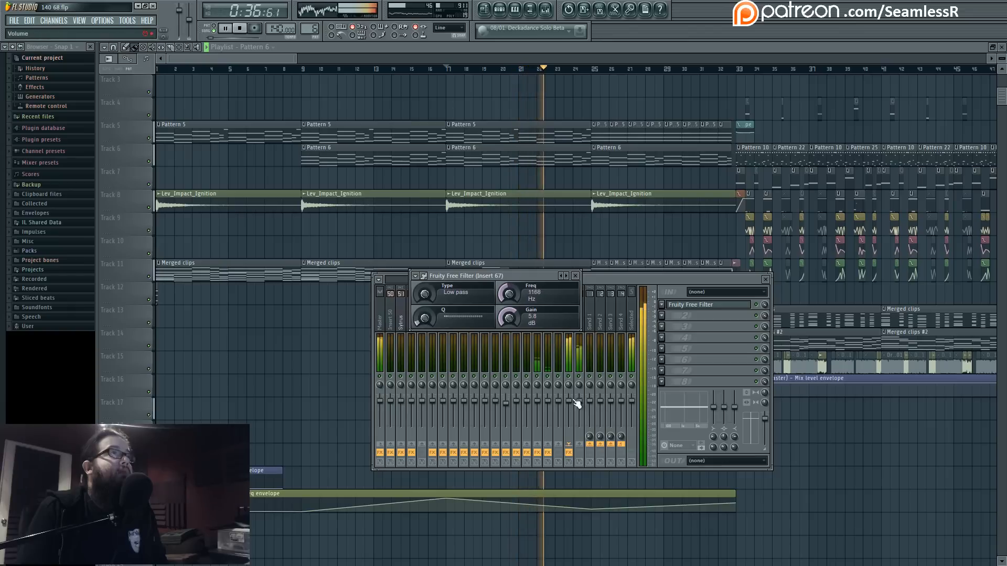
pyautogui.moveTo(575, 402); pyautogui.dragTo(575, 411)
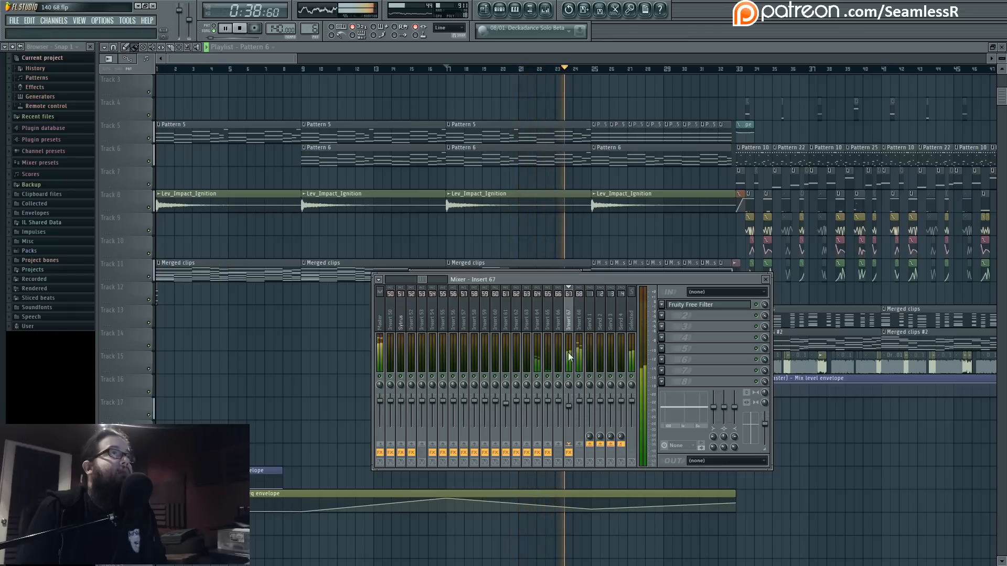
pyautogui.click(592, 508)
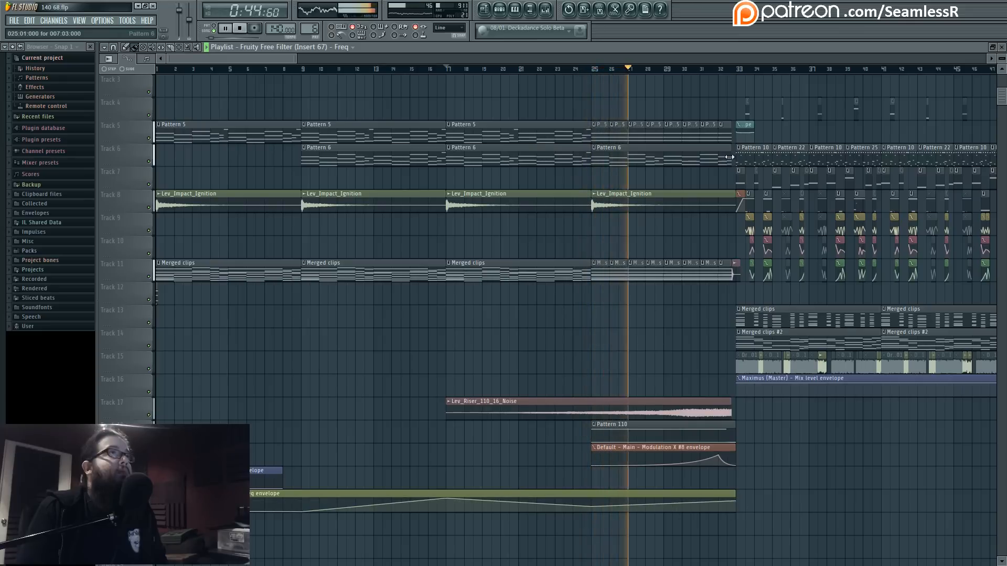
# Shorten the Pattern 6 clip at bar 25 on Track 6 to one bar, and repeat it through bar 32.
pyautogui.moveTo(729, 157); pyautogui.dragTo(607, 159)
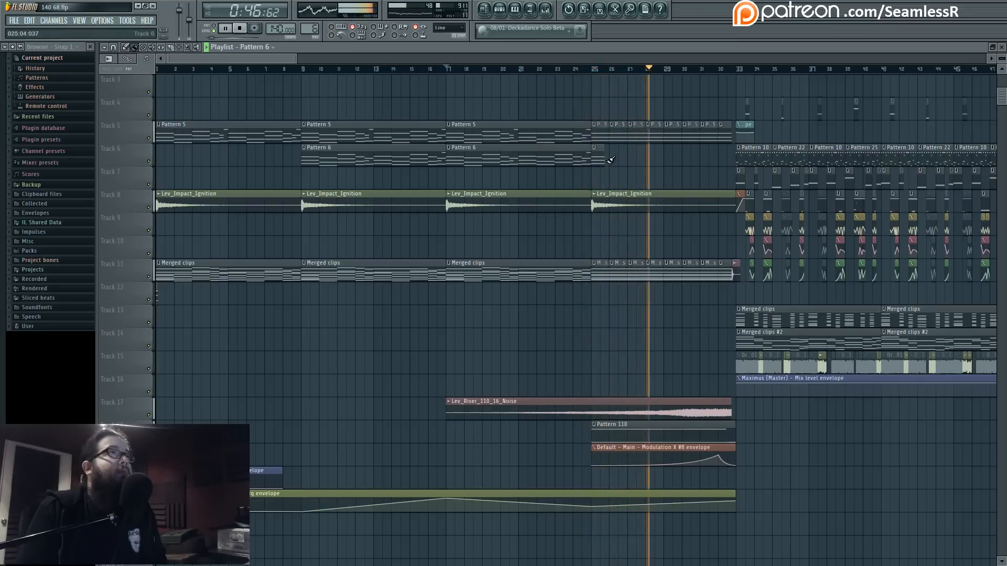
pyautogui.scroll(3, 607, 162)
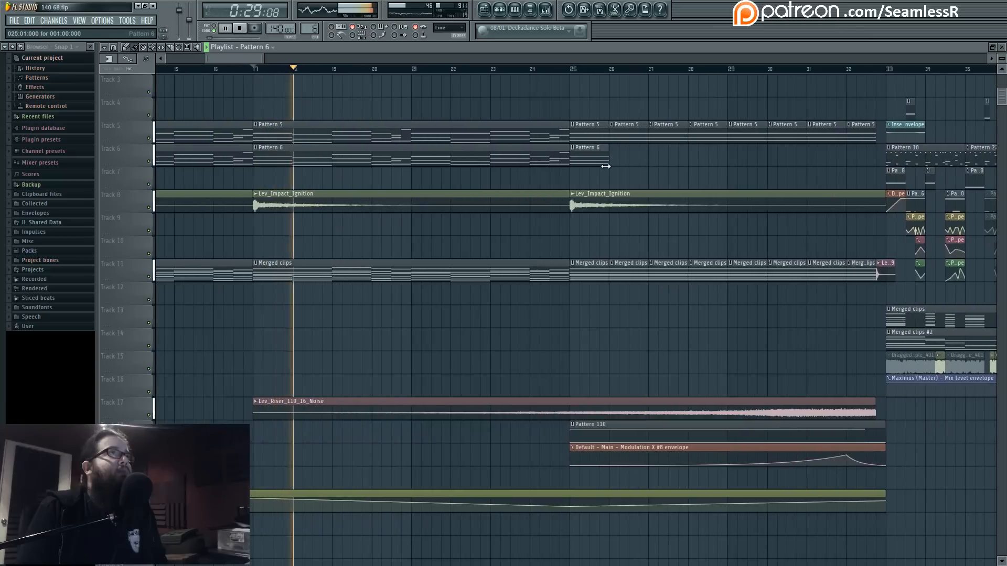
pyautogui.moveTo(606, 166); pyautogui.dragTo(878, 158)
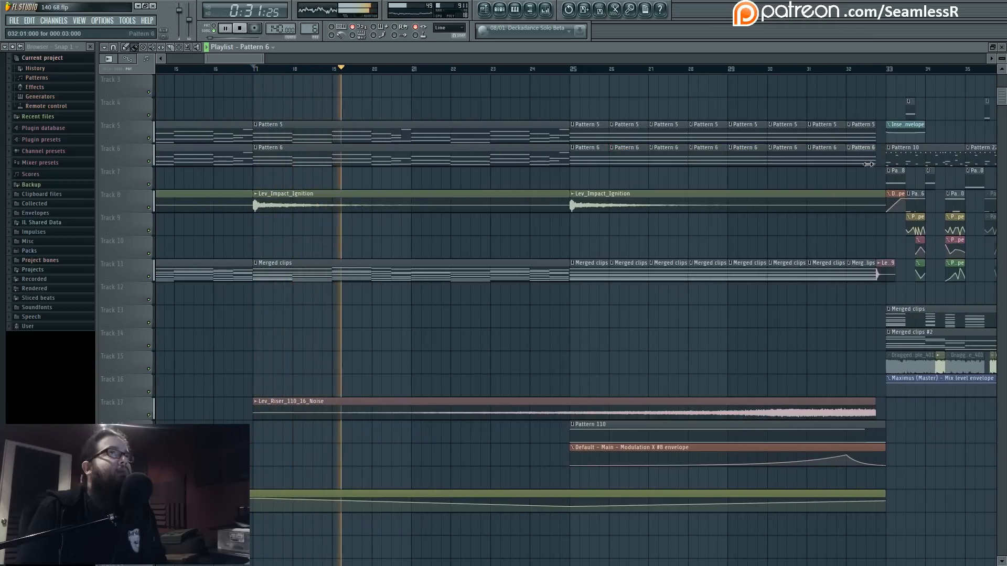
pyautogui.scroll(-4, 530, 341)
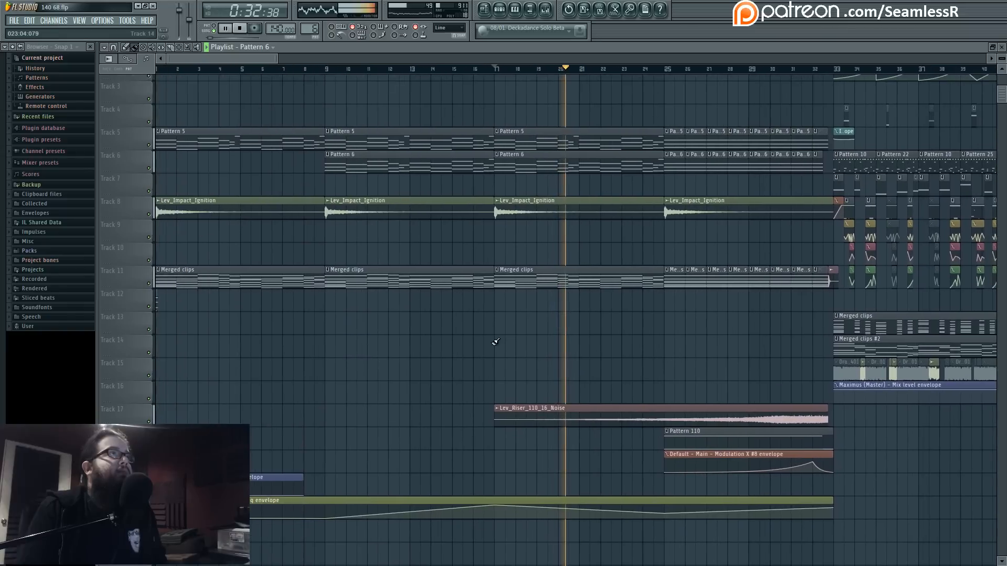
# Place Pattern 11 on Track 12 at bar 25, and play through to the bar 33 transition.
pyautogui.scroll(1, 535, 361)
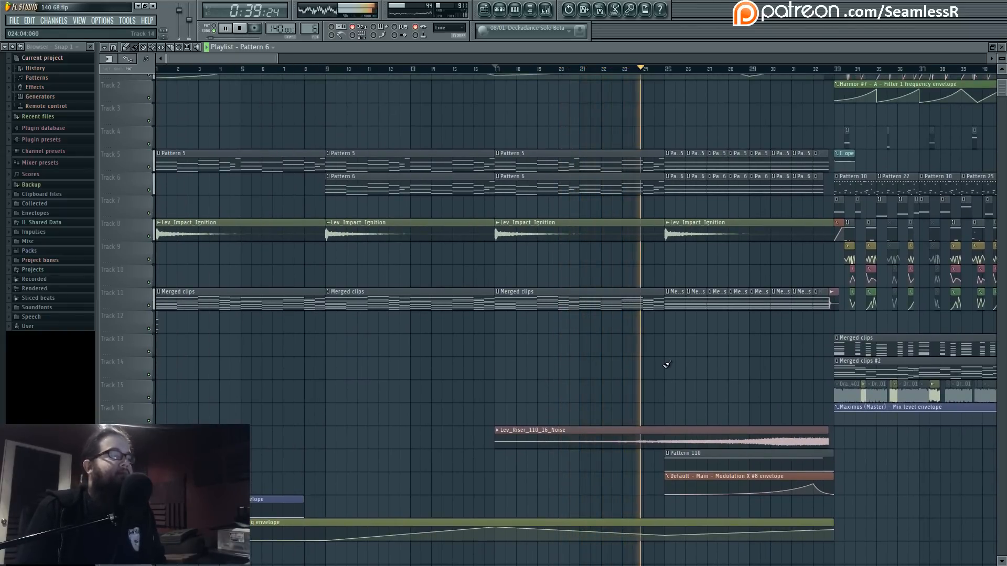
pyautogui.scroll(3, 599, 362)
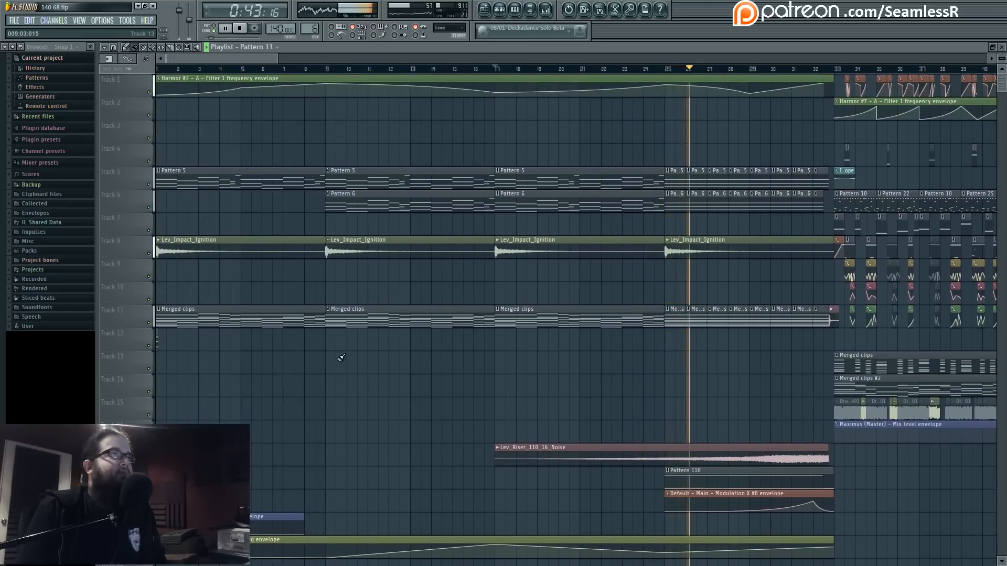
pyautogui.click(666, 340)
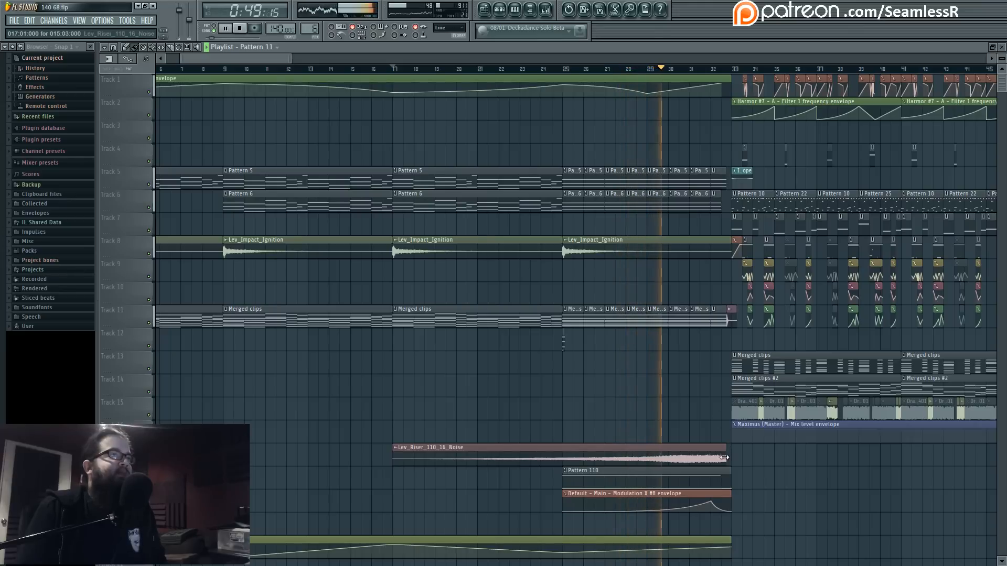
pyautogui.scroll(4, 722, 479)
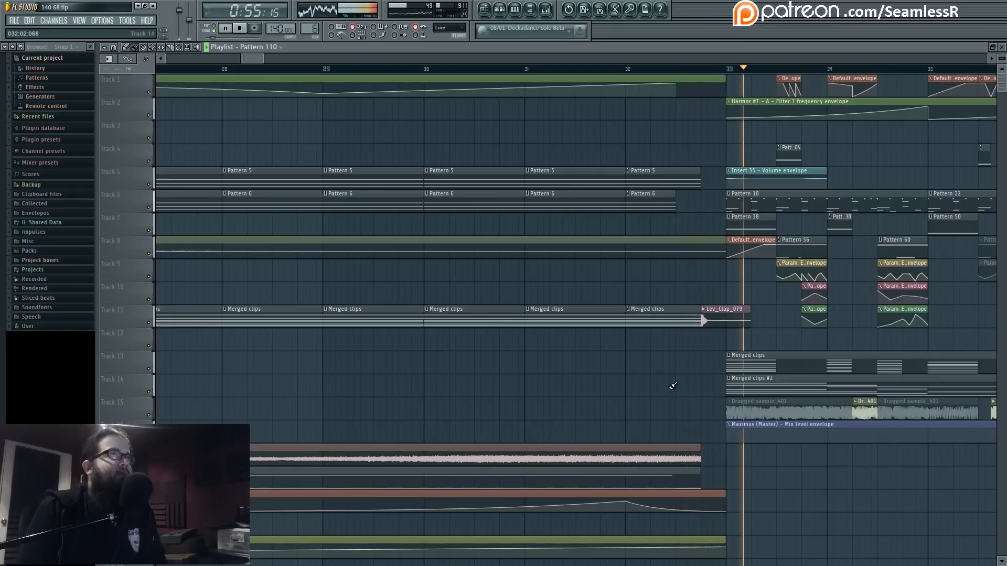
pyautogui.press('space')
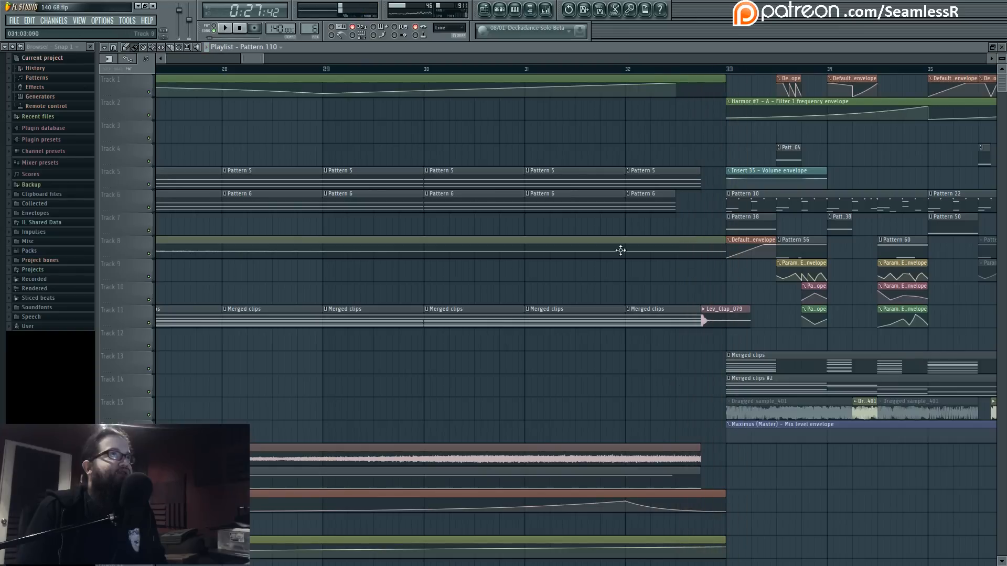
# Listen briefly from bar 9, and add a new Harmor instrument channel with its whole editor in view.
pyautogui.scroll(-8, 571, 346)
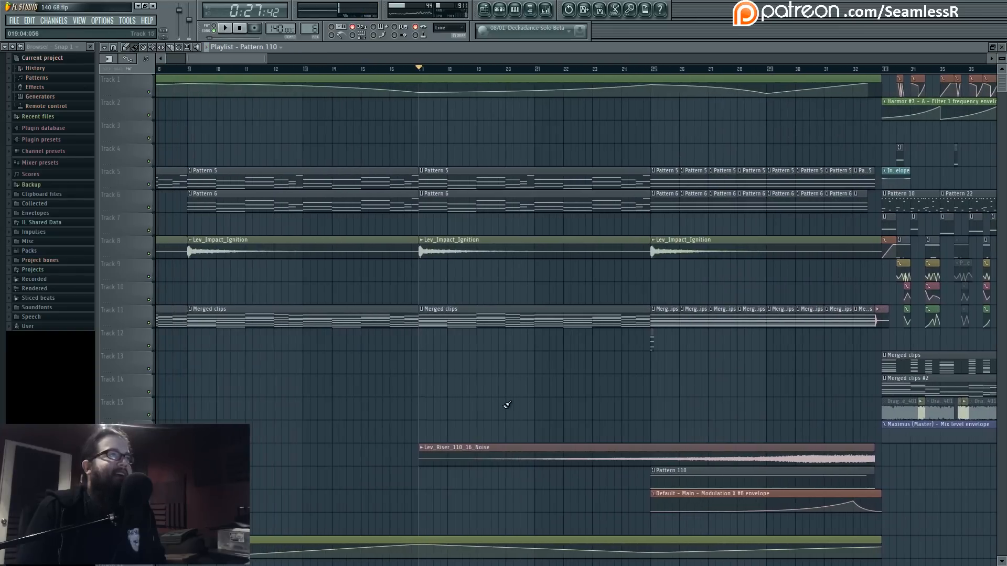
pyautogui.scroll(-1, 449, 403)
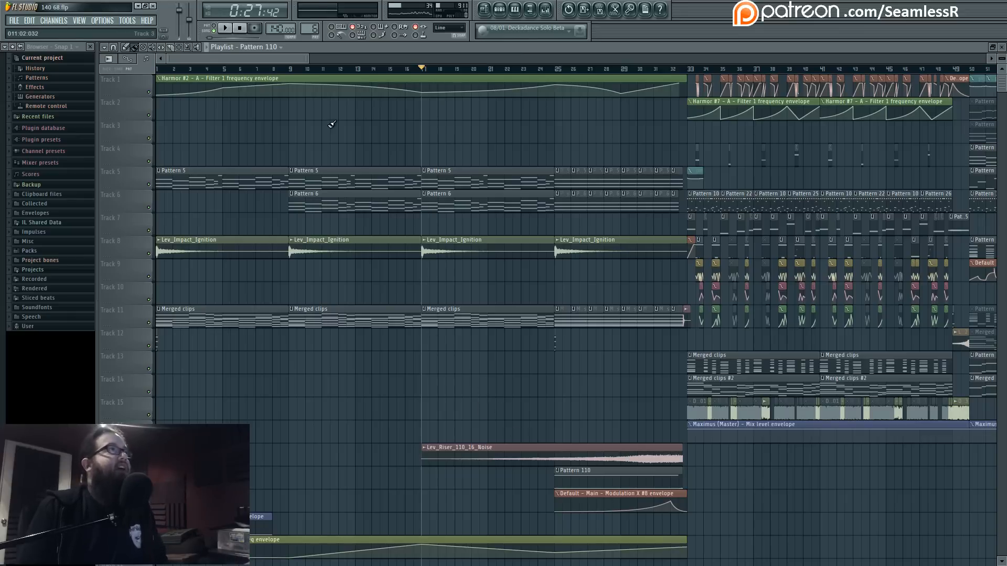
pyautogui.press('space')
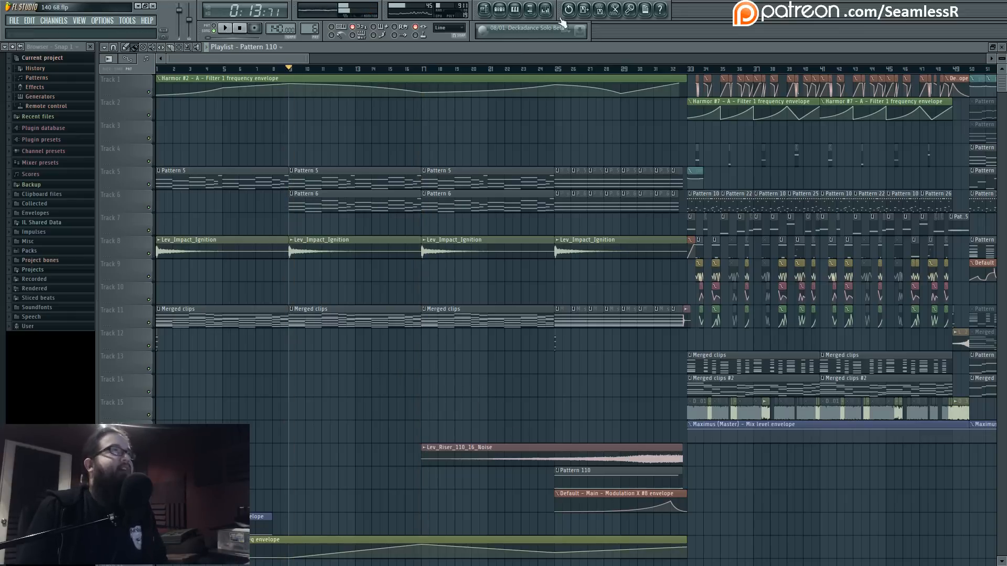
pyautogui.click(499, 12)
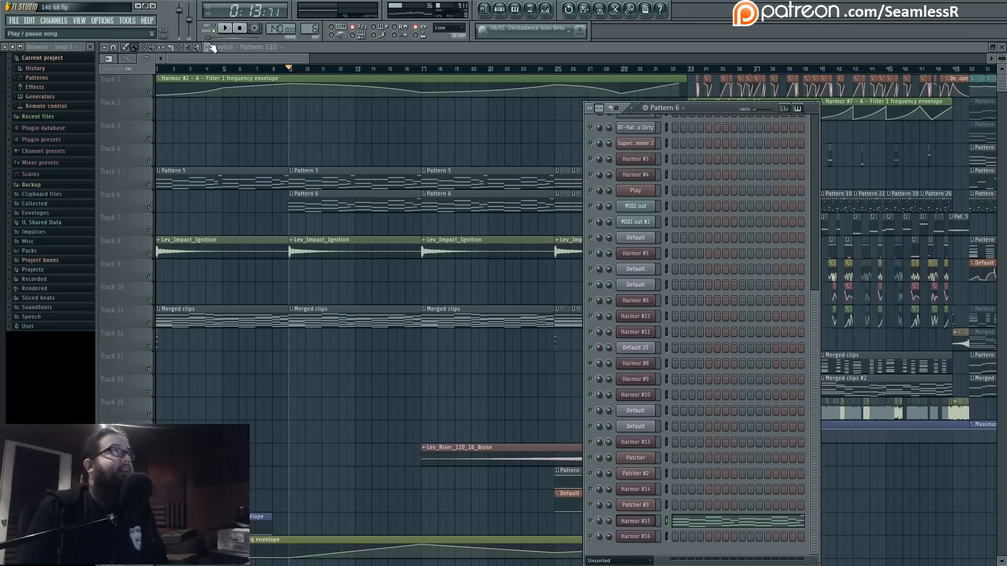
pyautogui.click(54, 23)
pyautogui.moveTo(62, 29)
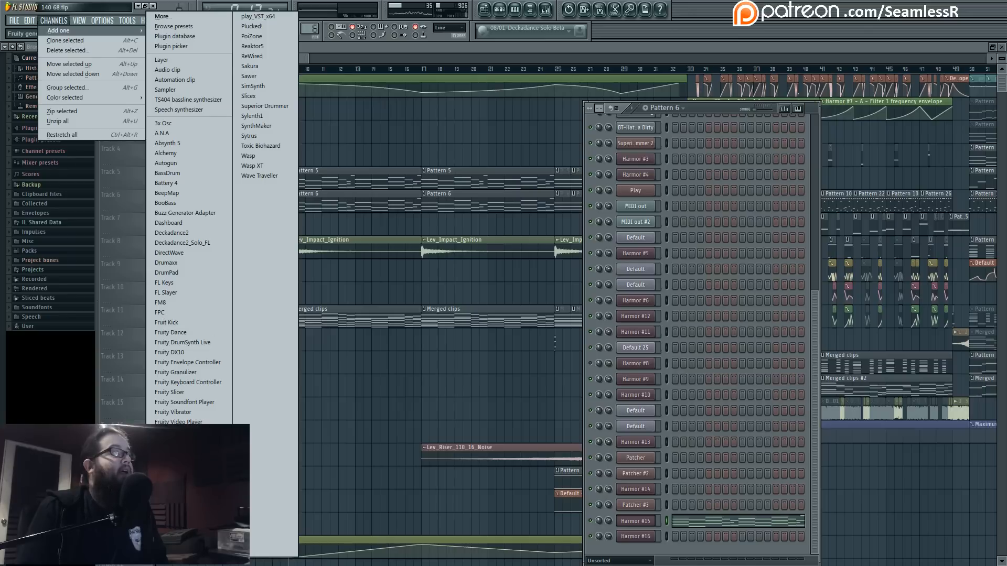
pyautogui.click(210, 464)
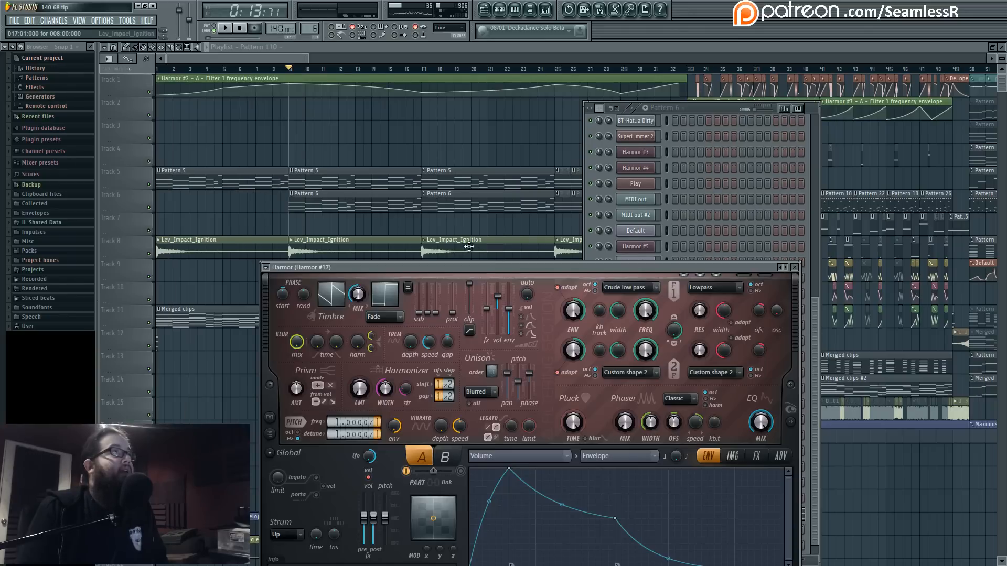
pyautogui.moveTo(478, 265); pyautogui.dragTo(508, 150)
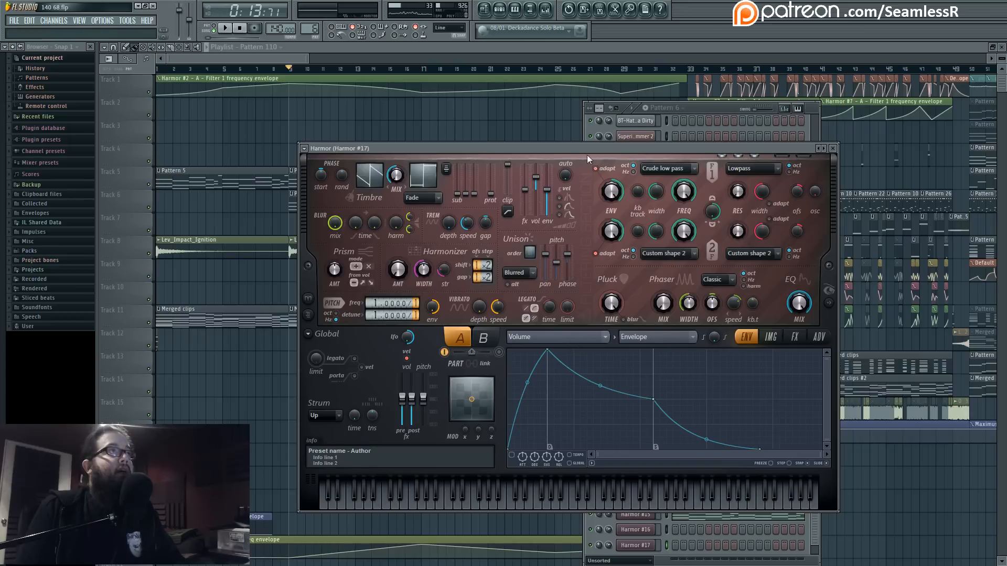
# Shape the new Harmor's pitch vibrato depth envelope into a longer, steeper late rise, and set the vibrato depth to 40 cents.
pyautogui.rightClick(480, 309)
pyautogui.click(501, 325)
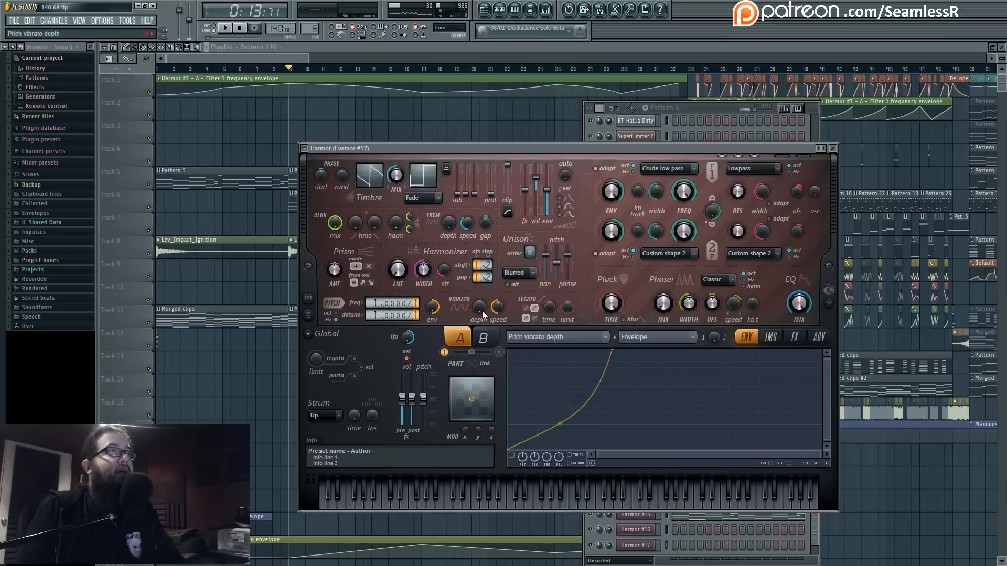
pyautogui.click(512, 456)
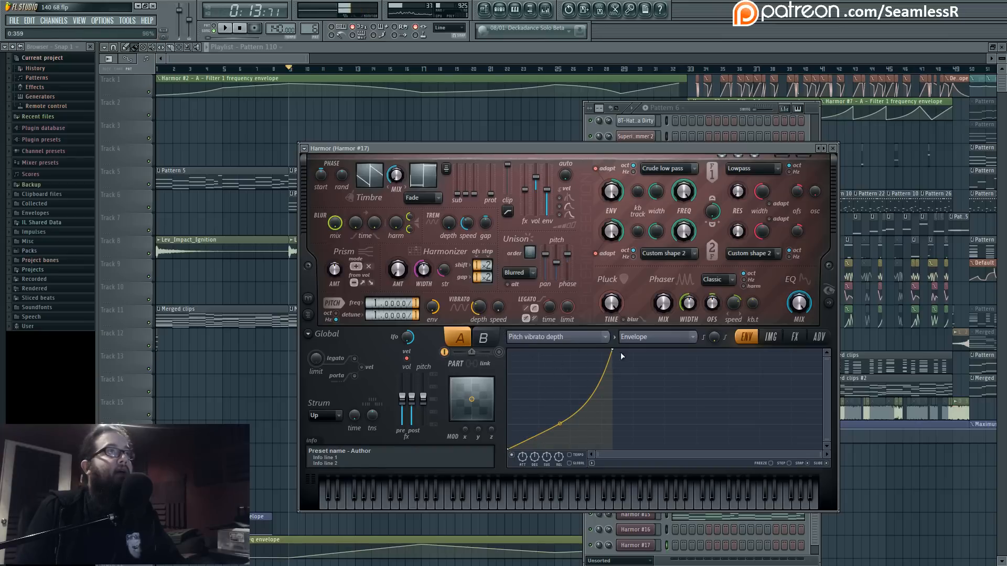
pyautogui.moveTo(615, 354); pyautogui.dragTo(778, 352)
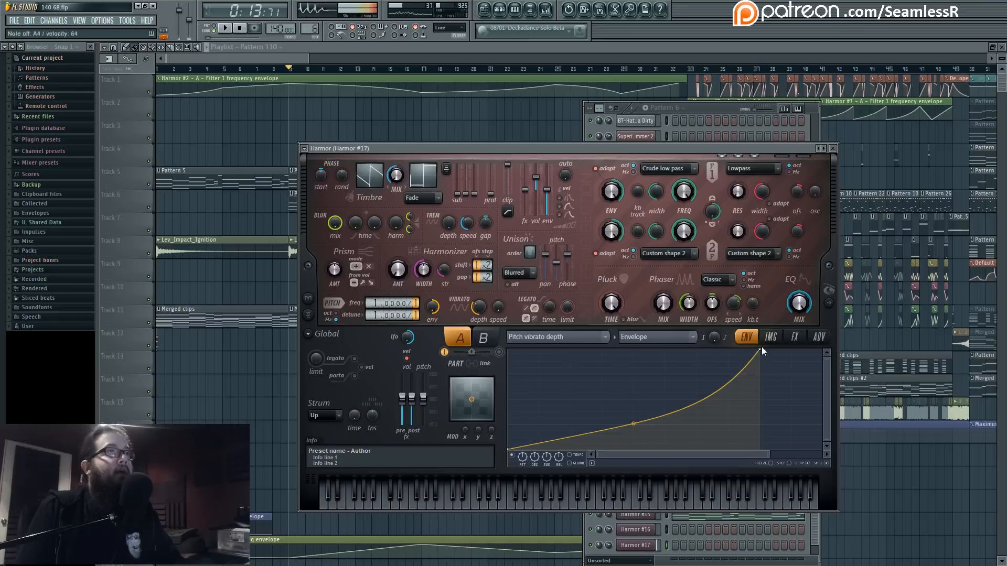
pyautogui.moveTo(634, 423); pyautogui.dragTo(634, 444)
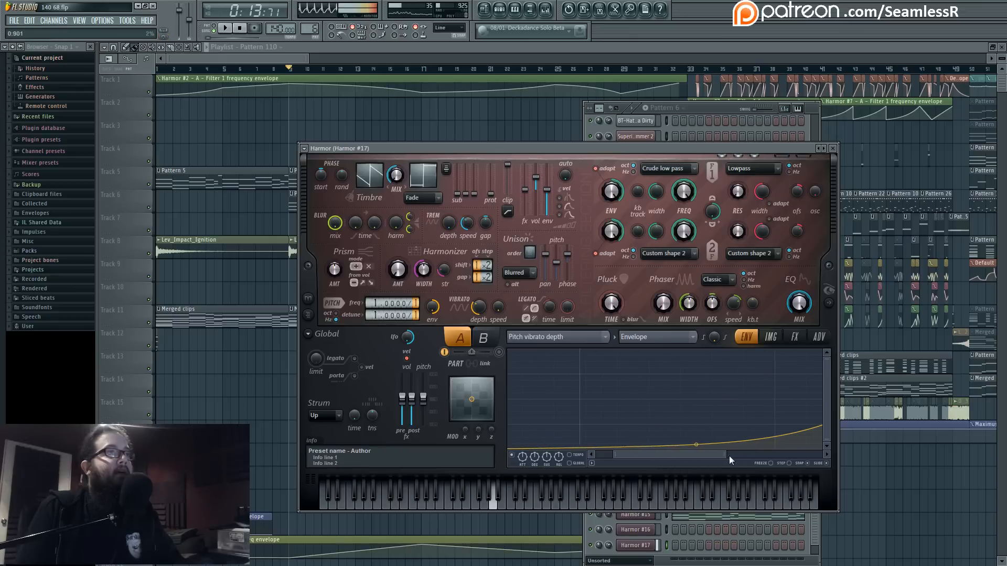
pyautogui.moveTo(729, 456); pyautogui.dragTo(761, 454)
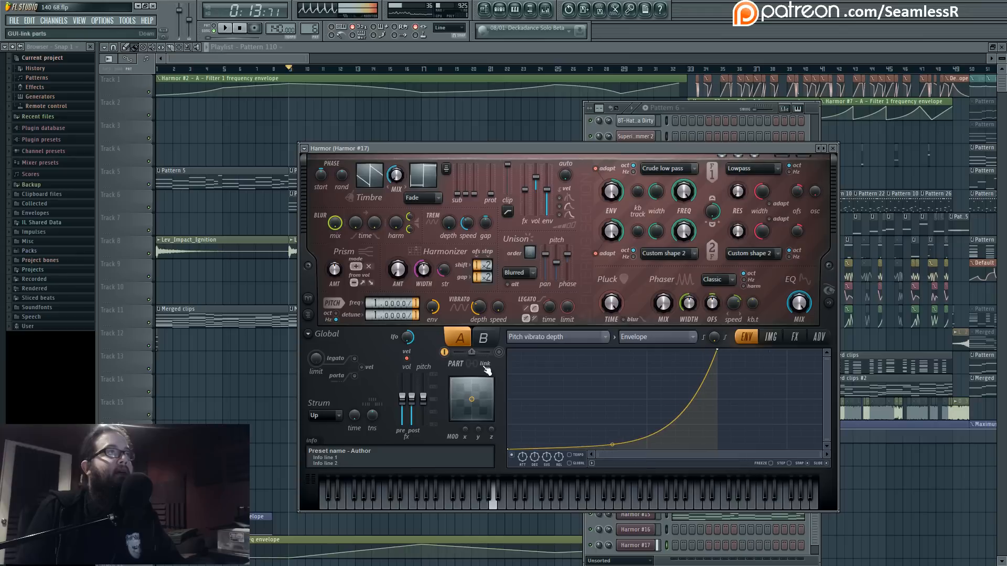
pyautogui.click(479, 313)
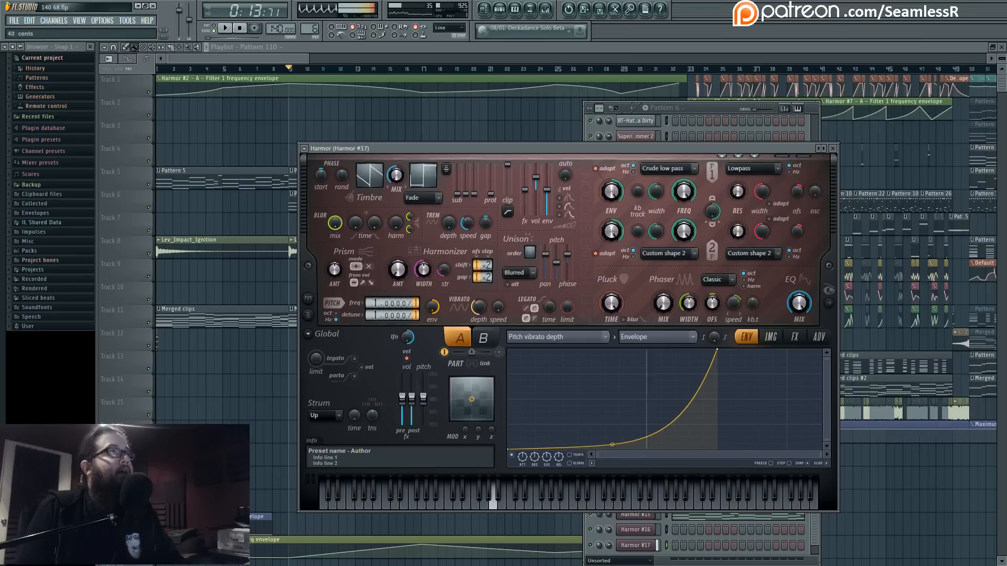
# Show Harmor #17's spectral display, and switch its phaser to Freq mode with the harmonic scale and an audible mix.
pyautogui.click(829, 304)
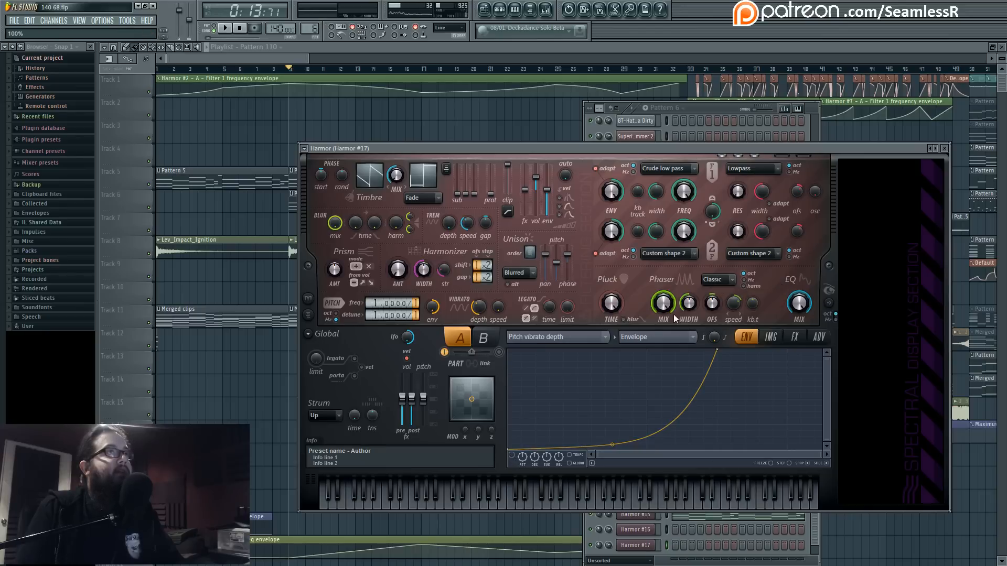
pyautogui.click(717, 279)
pyautogui.click(716, 290)
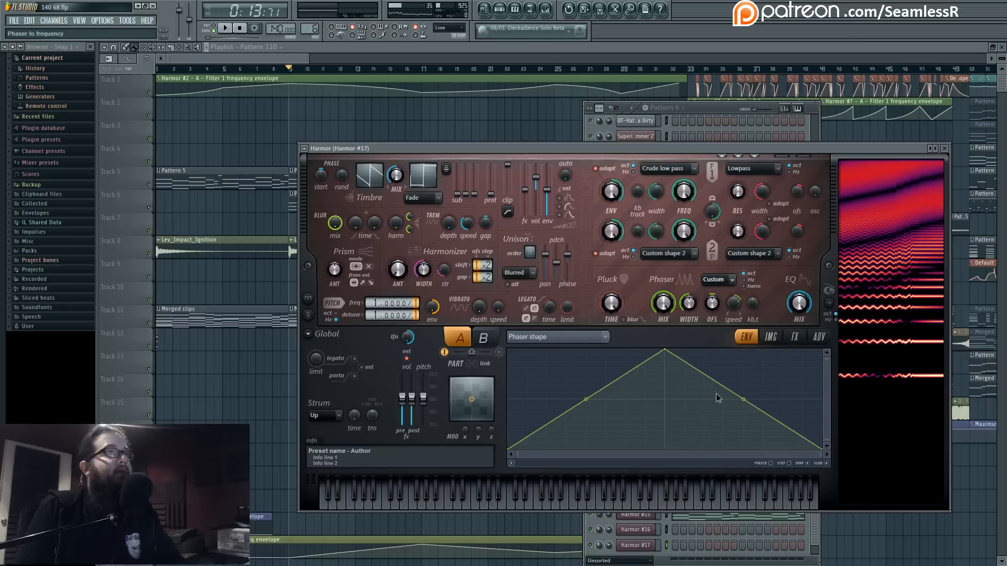
pyautogui.scroll(-1, 718, 280)
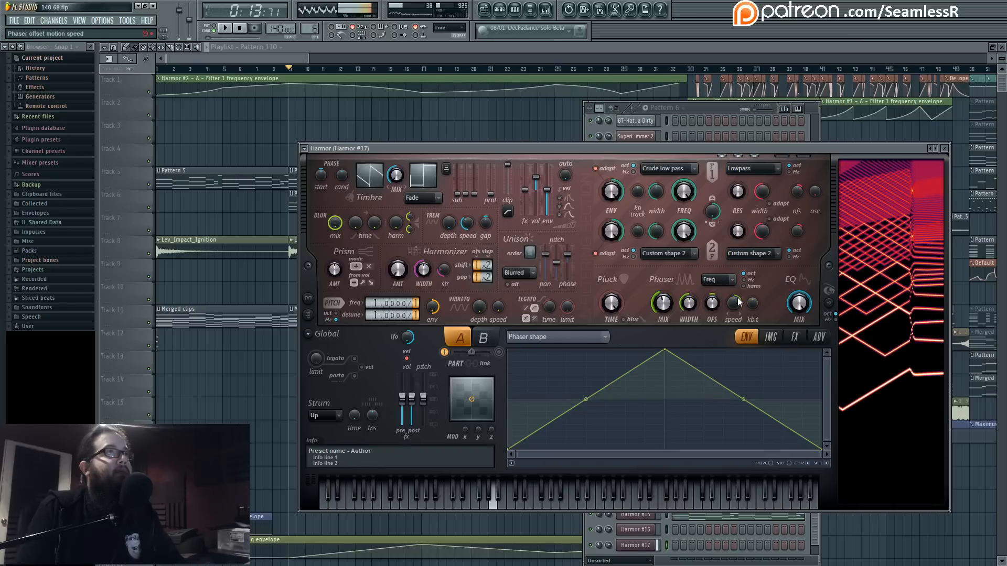
pyautogui.click(664, 303)
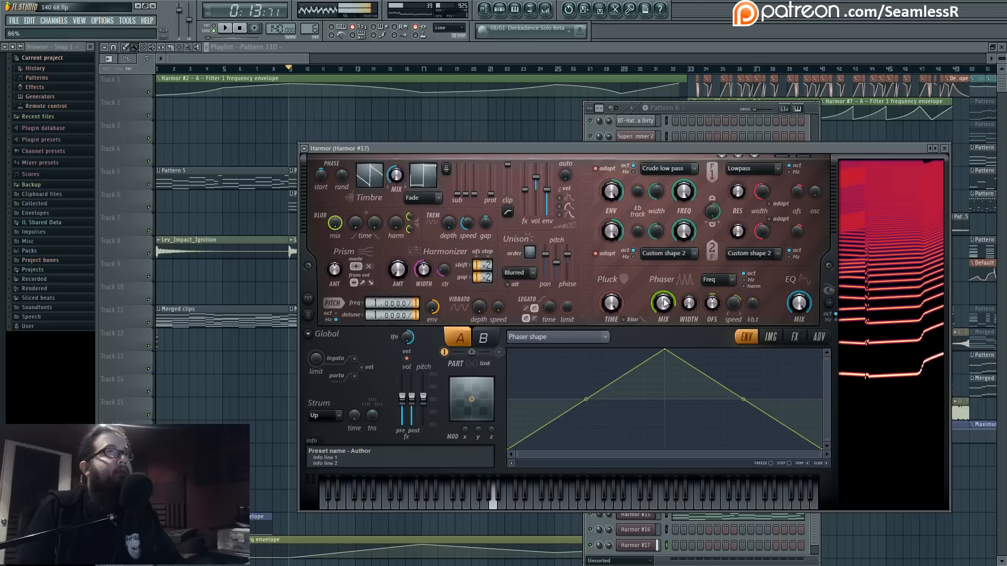
pyautogui.click(755, 288)
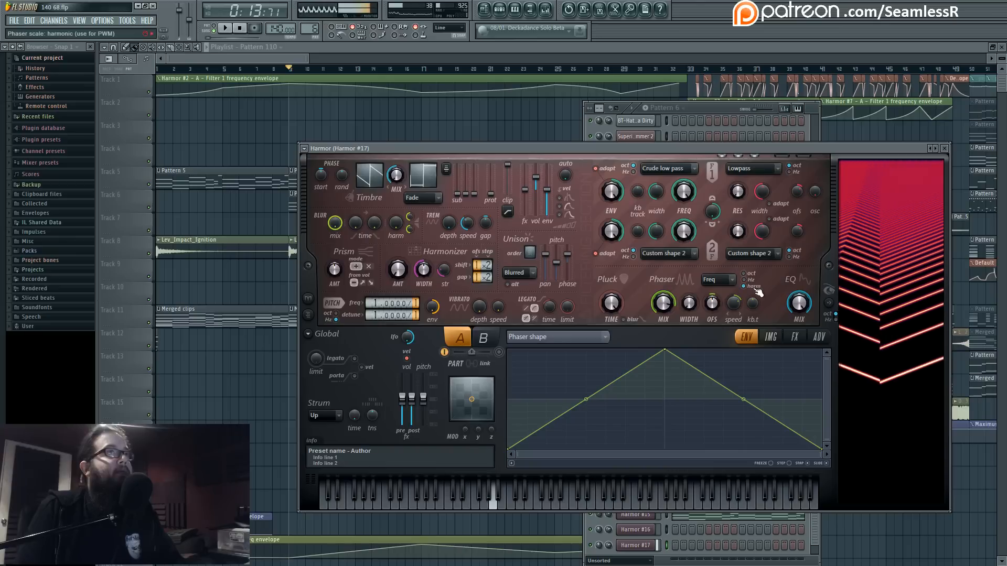
# Try a full-width rising ramp as the phaser shape, and a curved rise that falls toward the far end.
pyautogui.moveTo(665, 350); pyautogui.dragTo(822, 351)
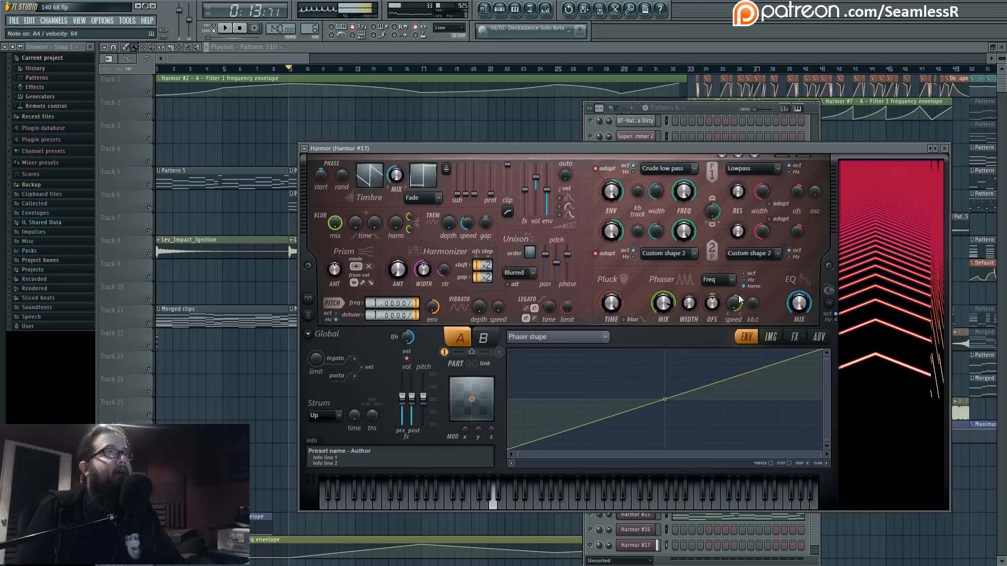
pyautogui.moveTo(665, 400); pyautogui.dragTo(661, 338)
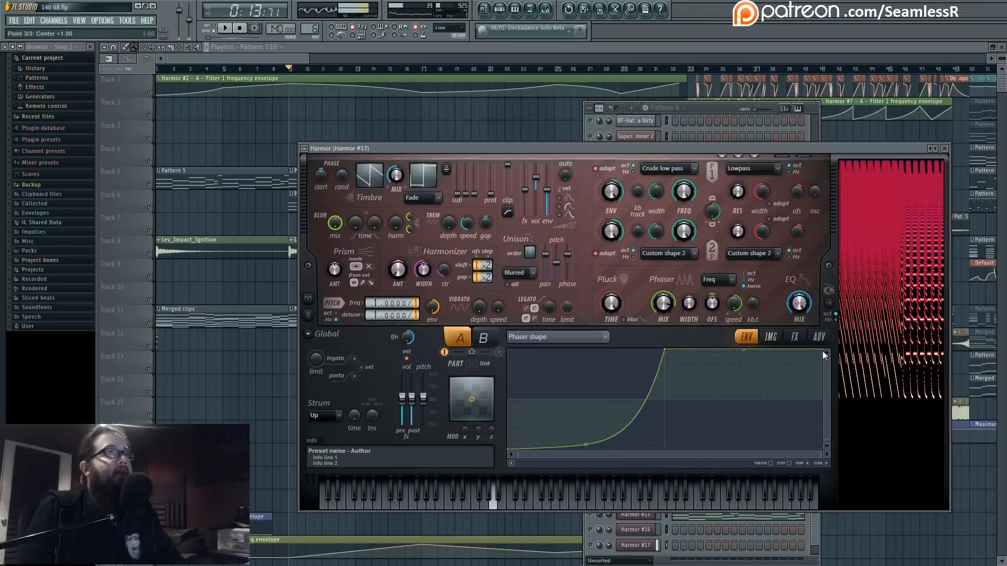
pyautogui.moveTo(823, 351); pyautogui.dragTo(822, 449)
pyautogui.moveTo(593, 443); pyautogui.dragTo(599, 436)
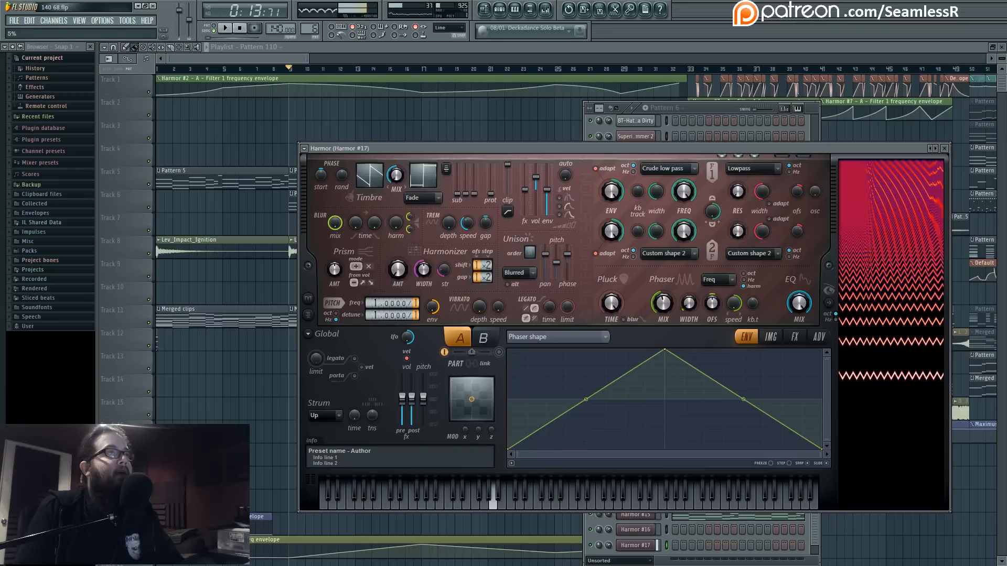
# Move the phaser shape's triangle peak slightly earlier, set the phaser scale to Hz, and adjust the phaser width.
pyautogui.moveTo(690, 307); pyautogui.dragTo(691, 308)
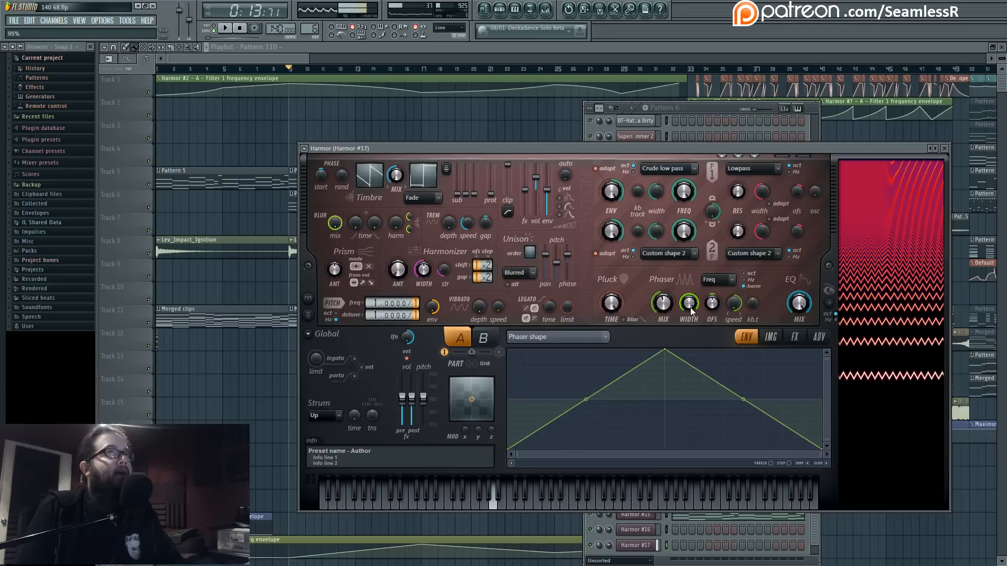
pyautogui.moveTo(665, 351); pyautogui.dragTo(633, 325)
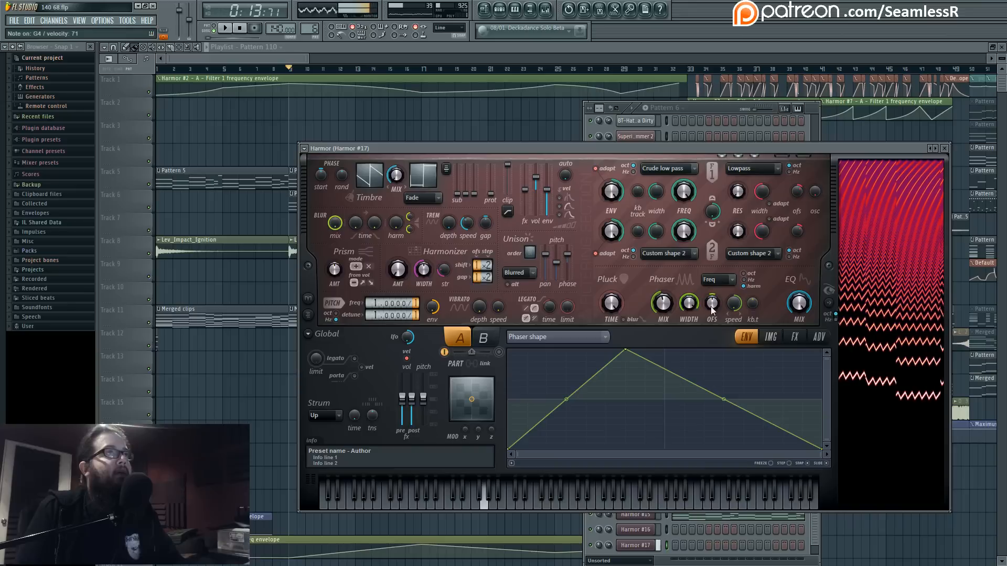
pyautogui.click(745, 280)
pyautogui.moveTo(691, 304); pyautogui.dragTo(690, 367)
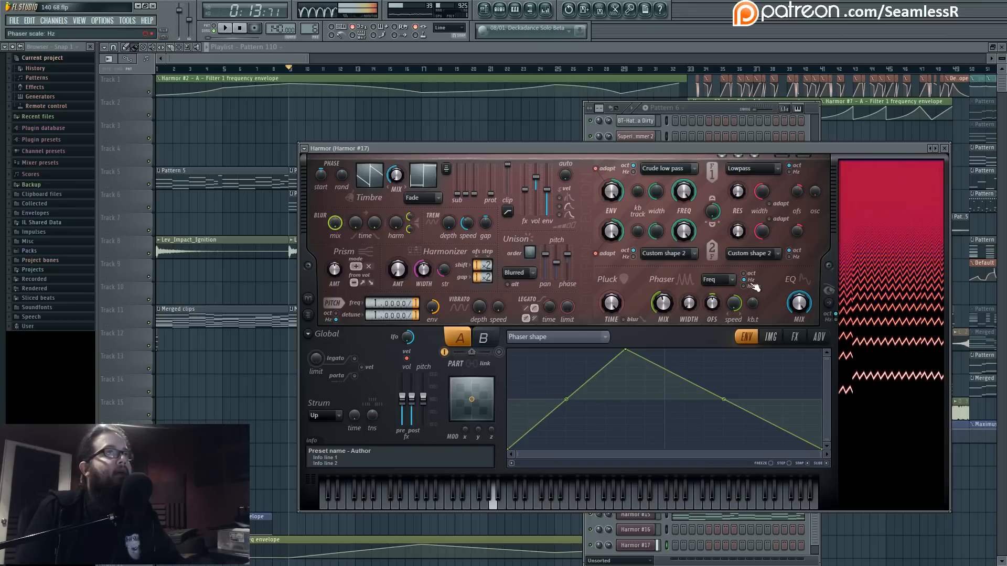
# Draw a phaser mix envelope that rises gradually from zero to about half, and climbs steeply to near maximum at the end.
pyautogui.rightClick(691, 310)
pyautogui.click(670, 400)
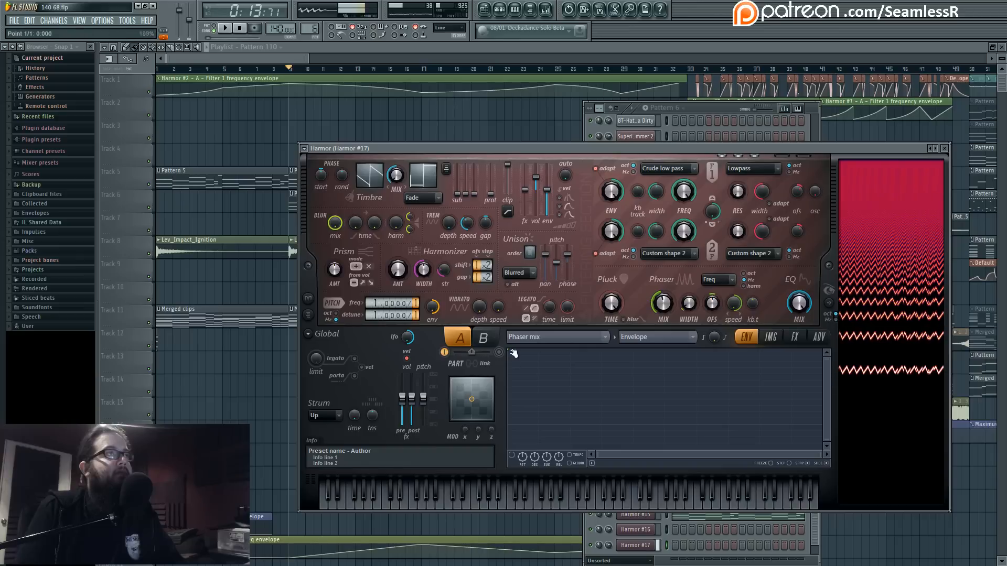
pyautogui.click(732, 399)
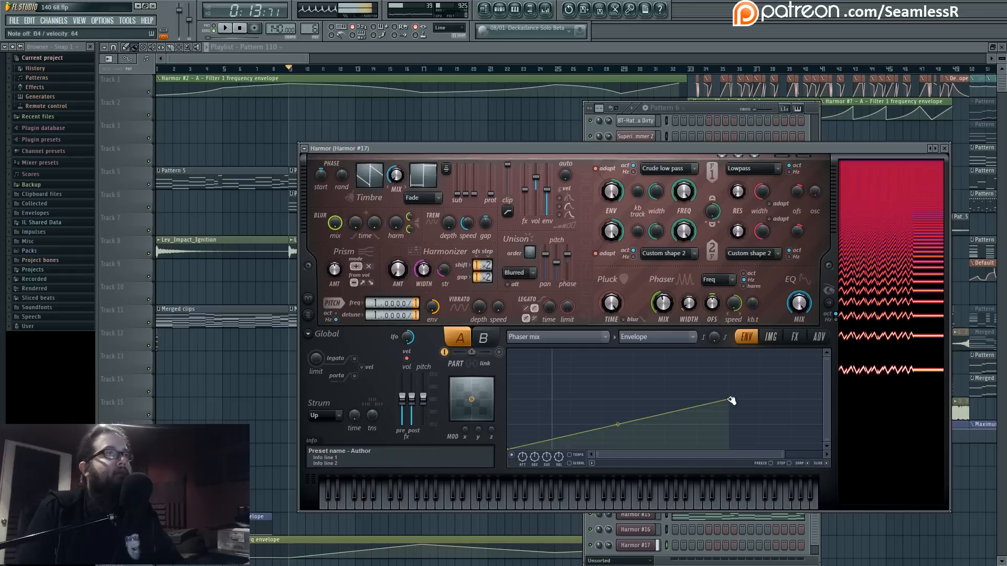
pyautogui.moveTo(731, 400); pyautogui.dragTo(791, 399)
pyautogui.moveTo(758, 455)
pyautogui.mouseDown()
pyautogui.moveTo(818, 456)
pyautogui.moveTo(740, 460)
pyautogui.mouseUp()
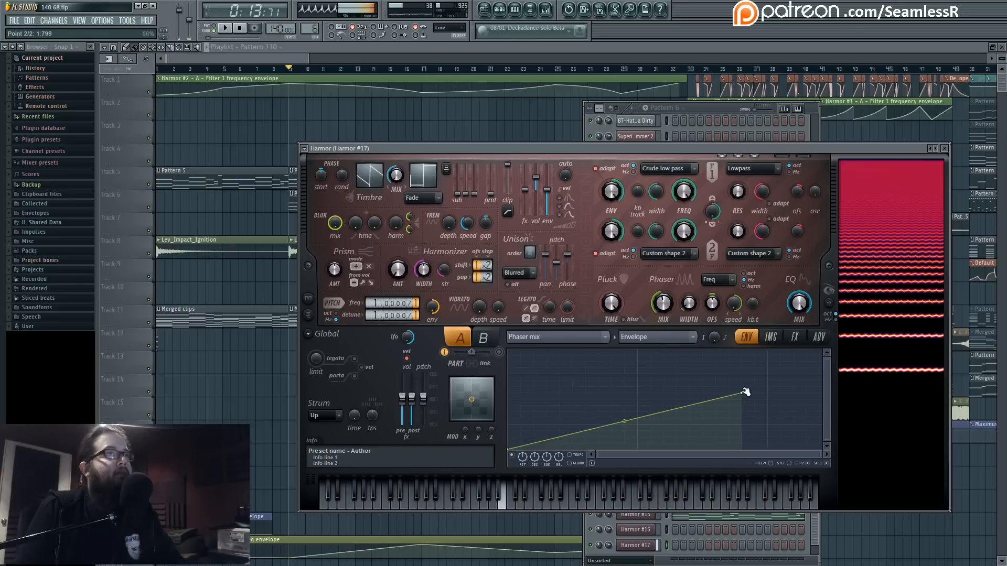
pyautogui.moveTo(745, 391); pyautogui.dragTo(756, 364)
pyautogui.moveTo(711, 403); pyautogui.dragTo(711, 397)
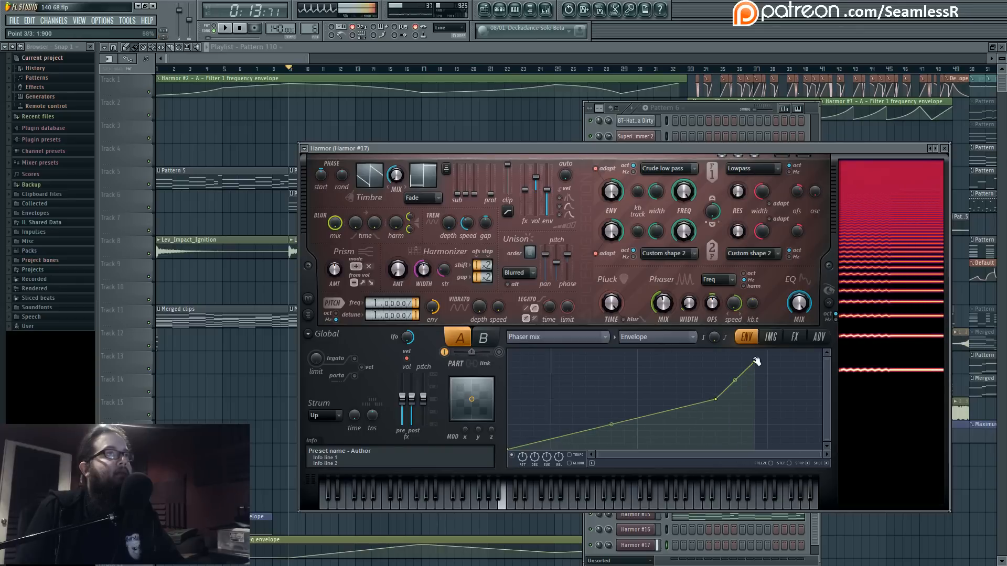
pyautogui.moveTo(753, 363); pyautogui.dragTo(763, 359)
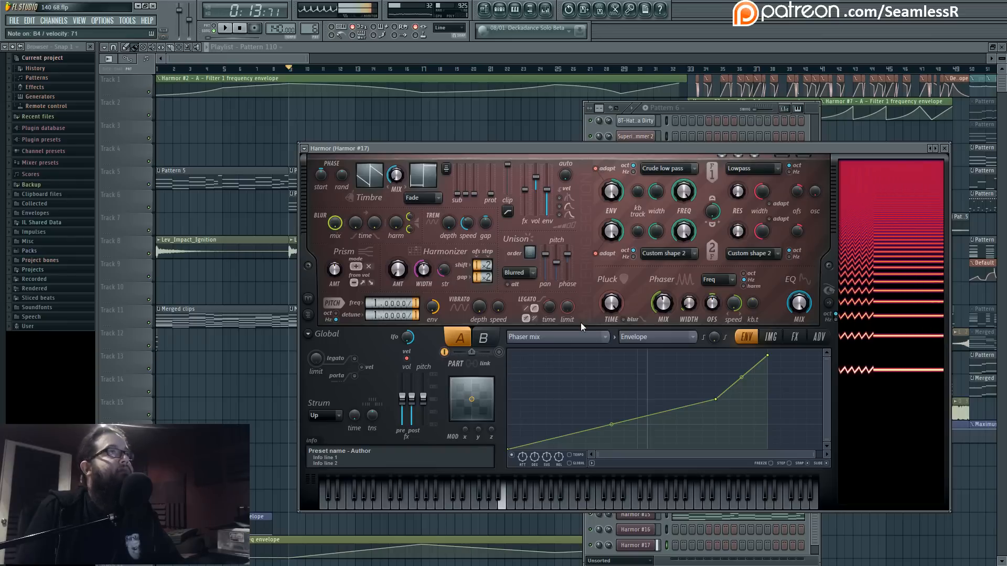
pyautogui.click(708, 109)
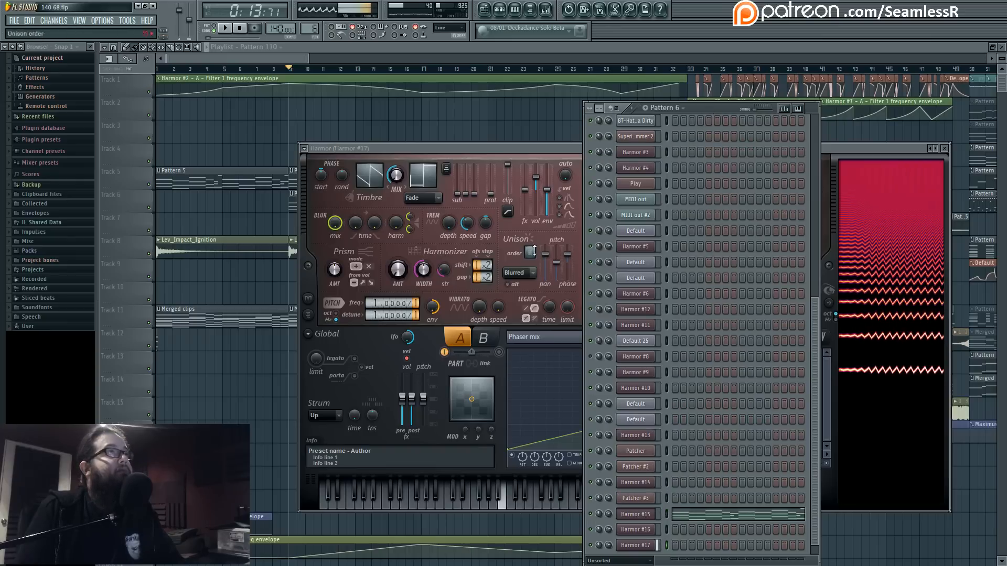
pyautogui.click(554, 155)
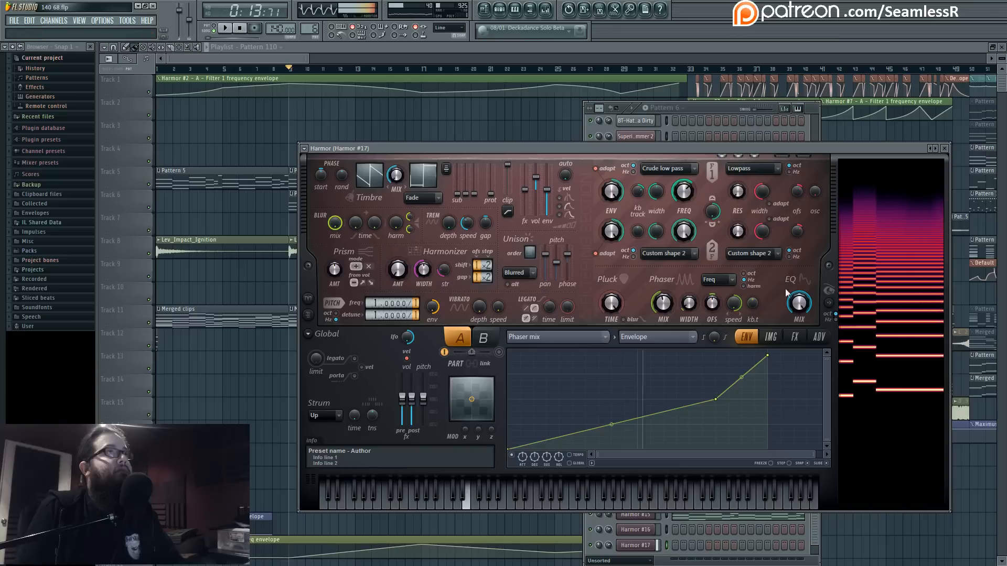
pyautogui.click(795, 337)
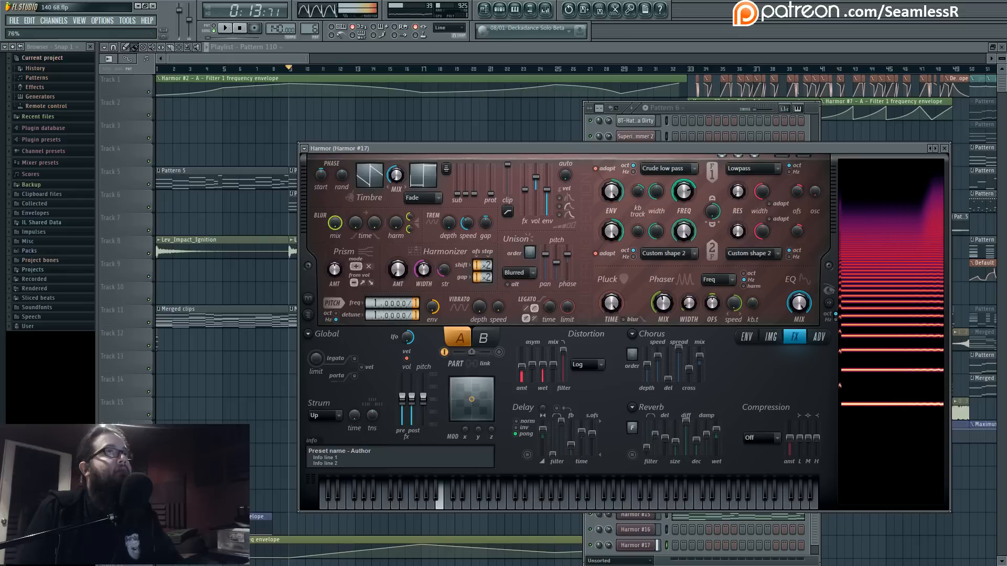
pyautogui.click(746, 337)
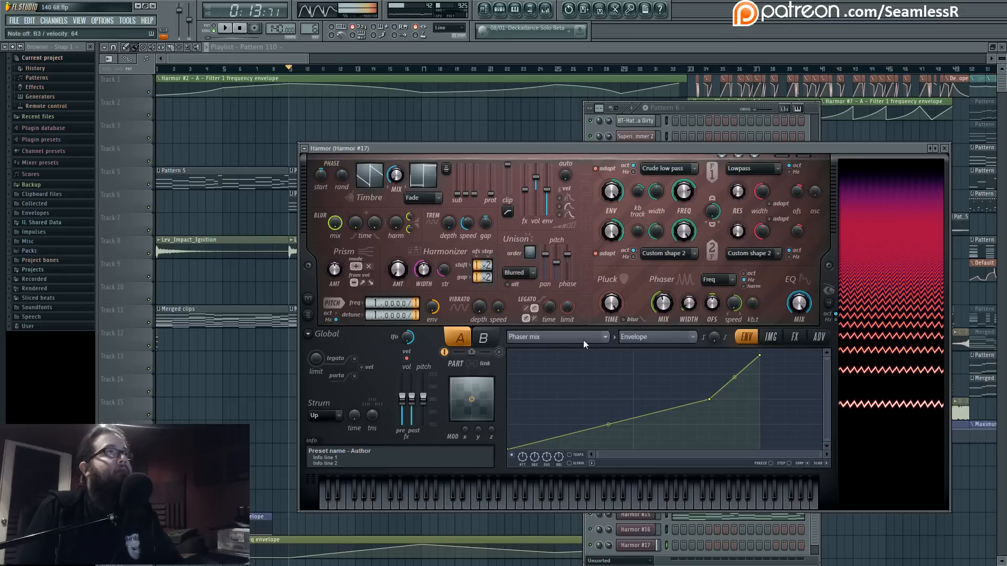
# Shape Harmor #17's Local EQ with a dip in the low range that returns to the neutral level.
pyautogui.click(713, 225)
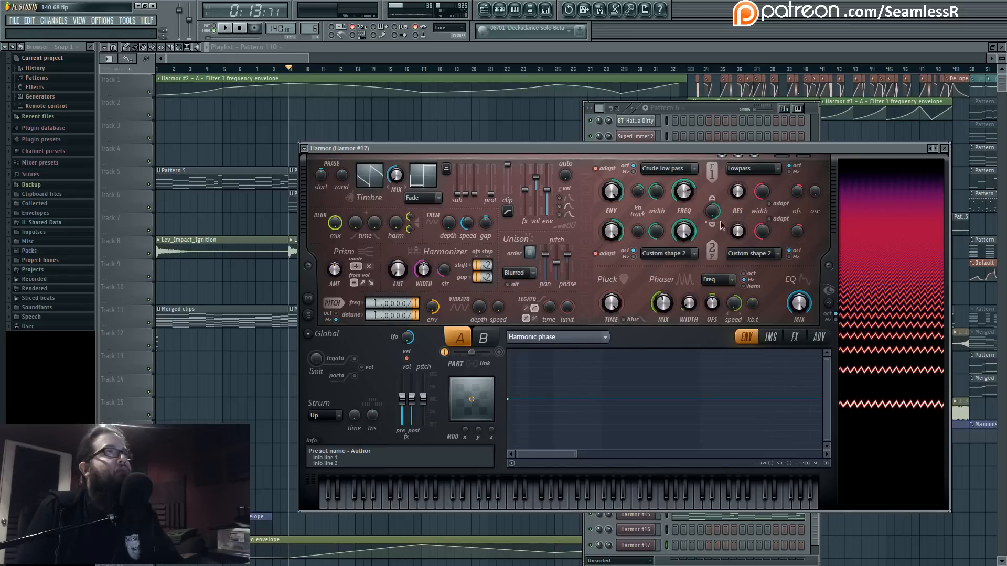
pyautogui.click(804, 280)
pyautogui.rightClick(542, 431)
pyautogui.rightClick(631, 399)
pyautogui.moveTo(630, 399); pyautogui.dragTo(604, 399)
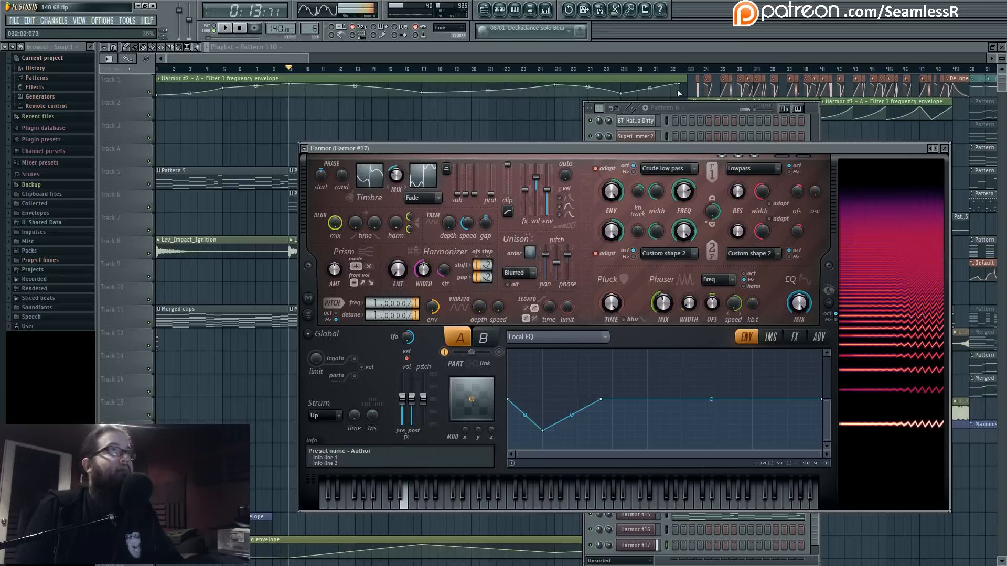
# Make Harmor #17 monophonic in its channel settings, set the slide time to 0:01, and return to the synth editor.
pyautogui.click(720, 119)
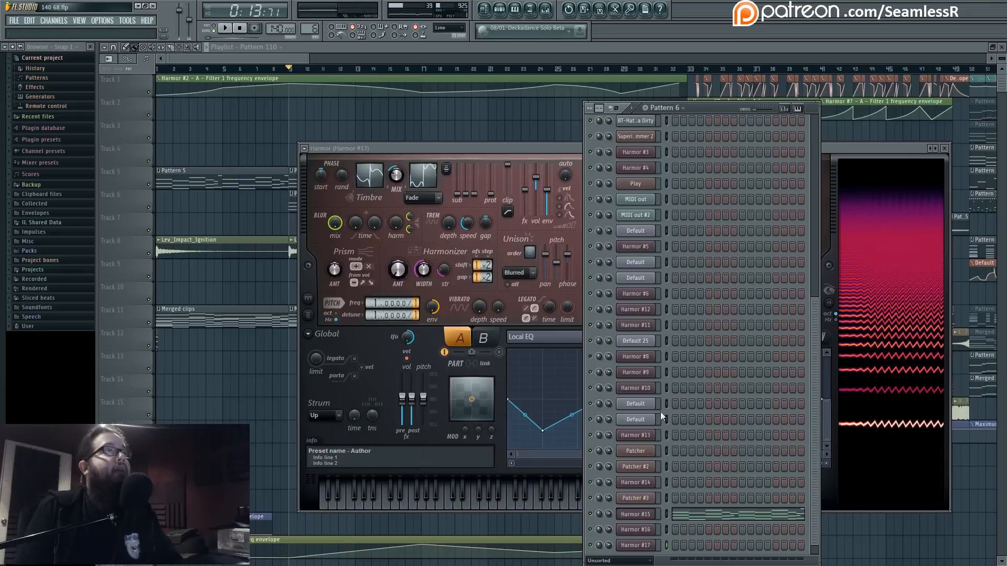
pyautogui.click(643, 548)
pyautogui.click(581, 140)
pyautogui.click(508, 177)
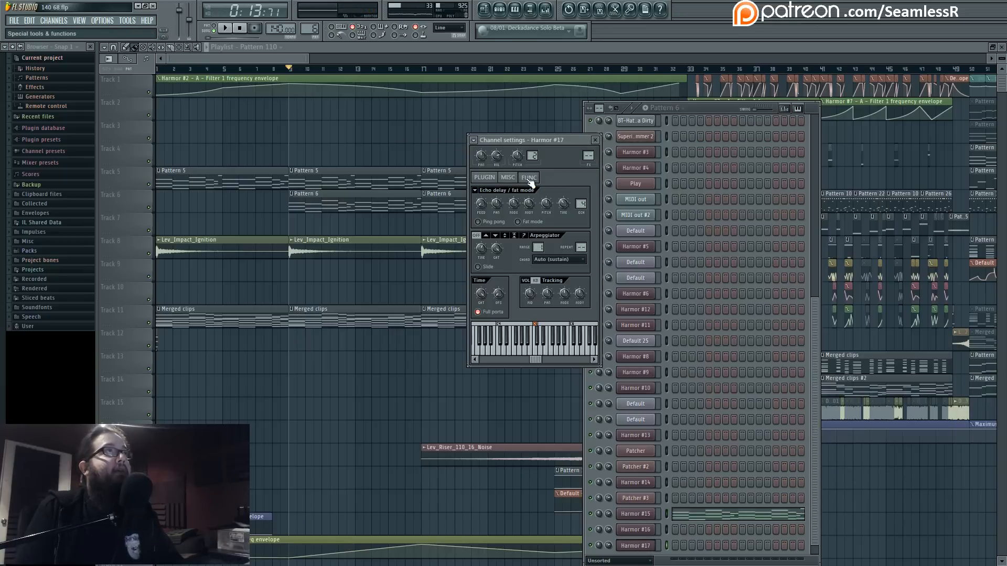
pyautogui.click(504, 181)
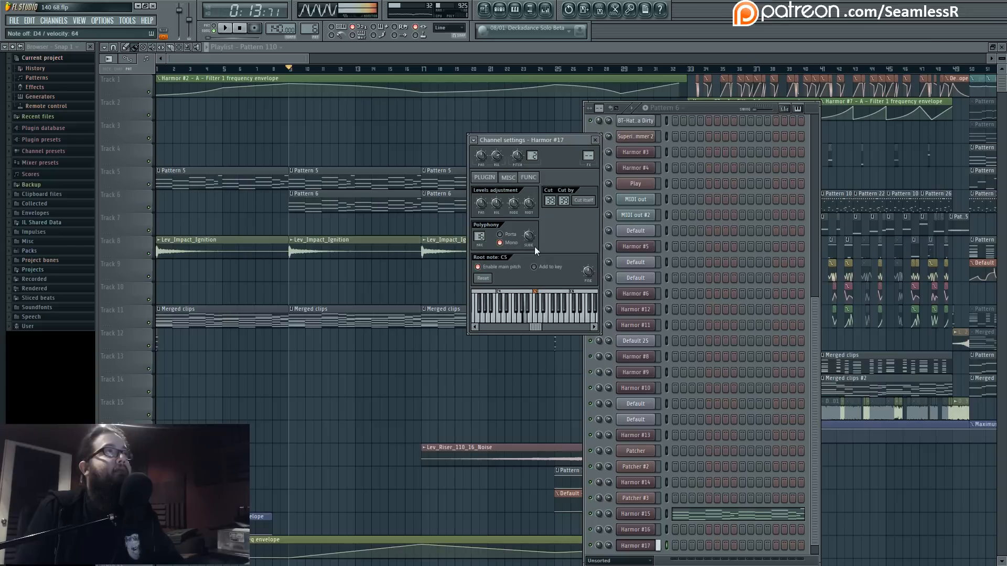
pyautogui.moveTo(529, 236); pyautogui.dragTo(528, 238)
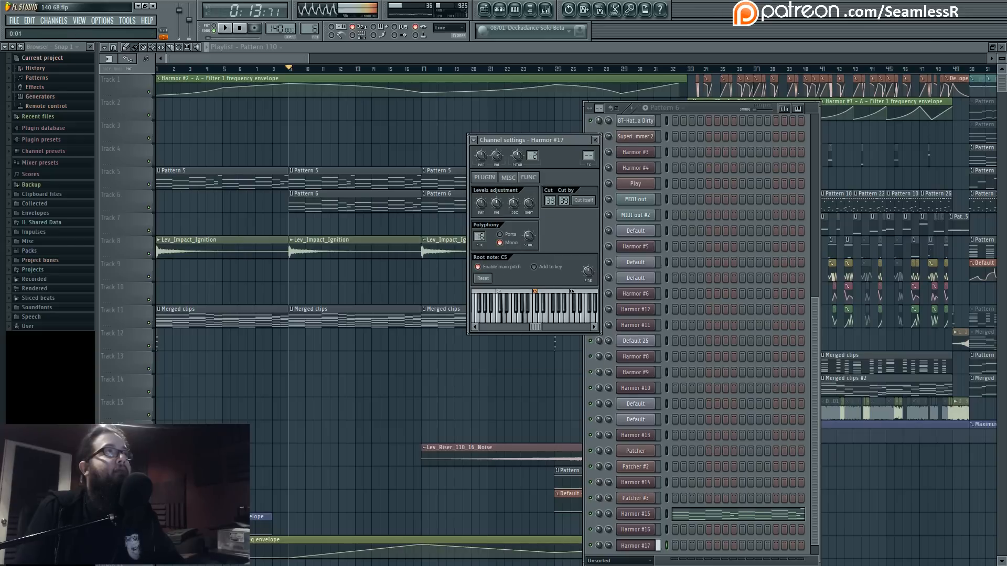
pyautogui.click(481, 177)
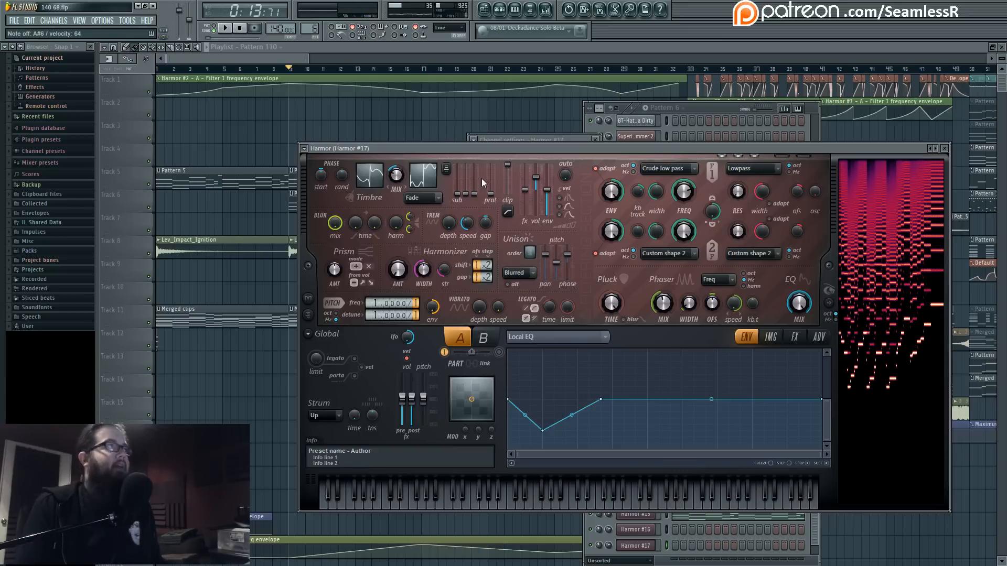
# Close the open windows, and open the Track 11 Merged clips pattern at bar 9 in the piano roll.
pyautogui.press('F12')
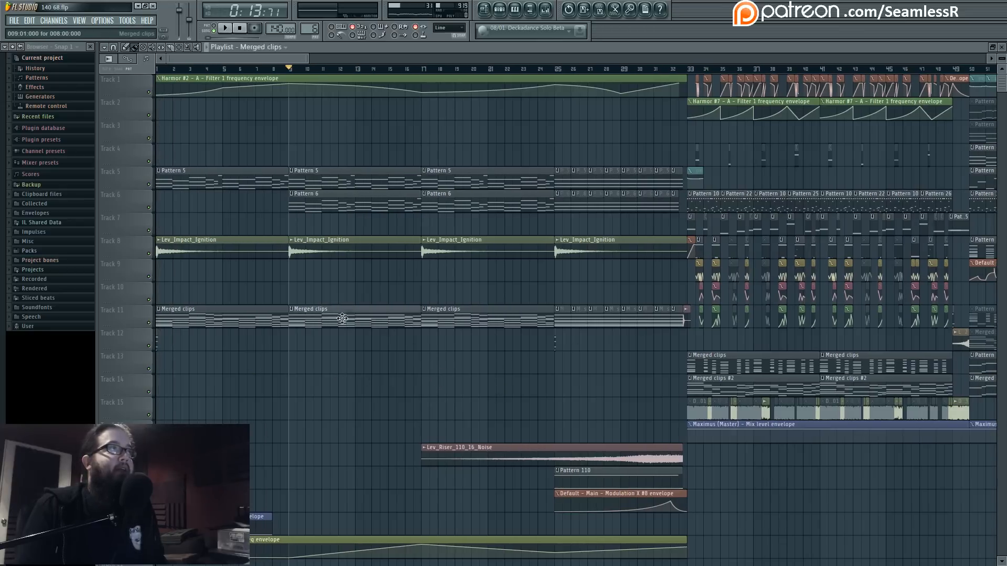
pyautogui.doubleClick(391, 320)
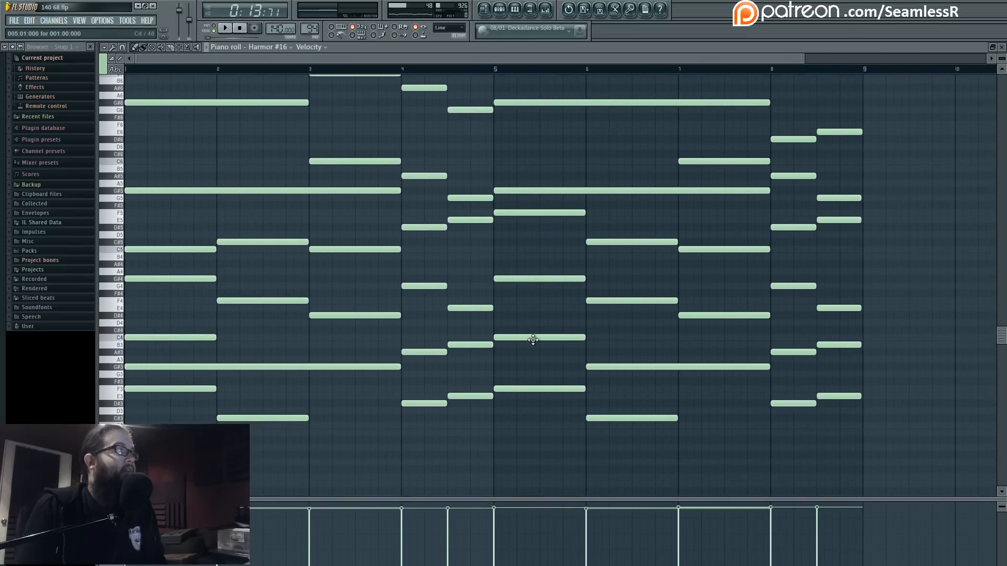
pyautogui.scroll(2, 533, 339)
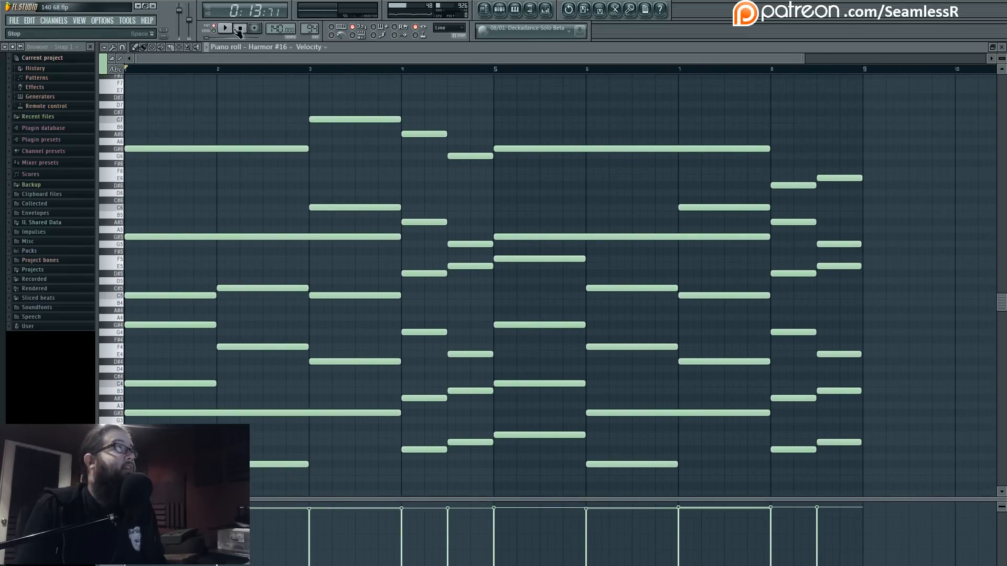
# Listen to the Harmor #16 chord progression from the start, and replay the chord change in bar 4.
pyautogui.click(225, 28)
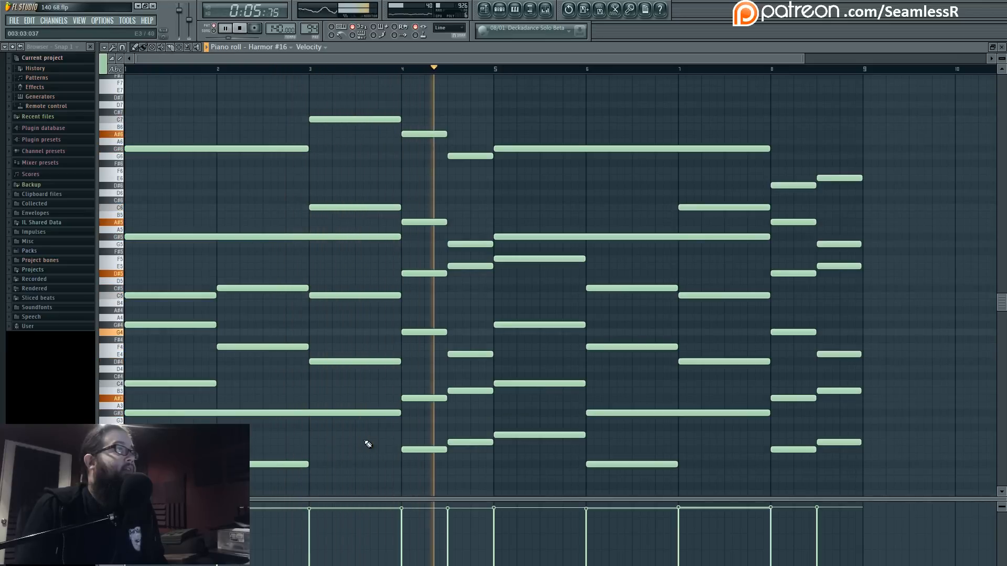
pyautogui.press('space')
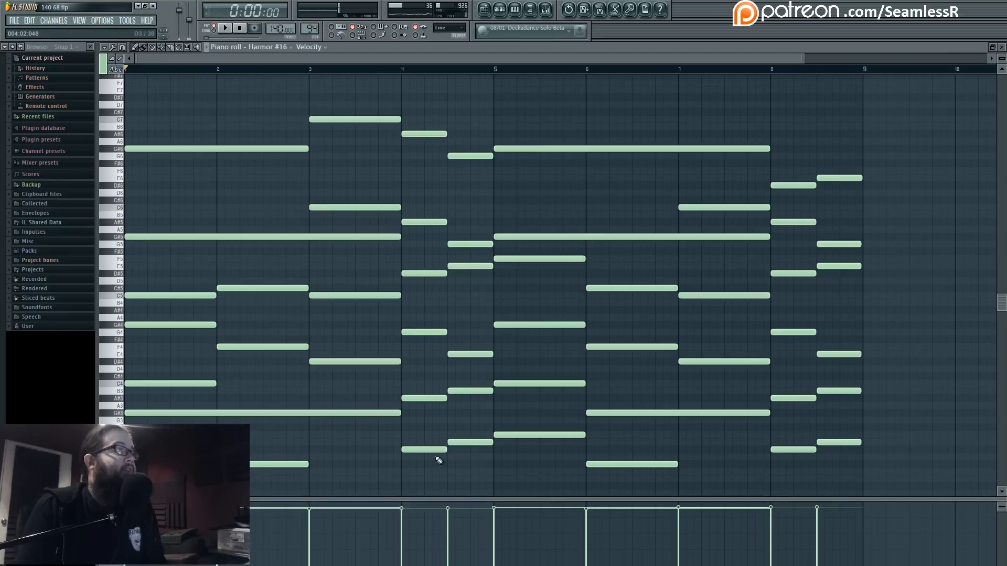
pyautogui.press('space')
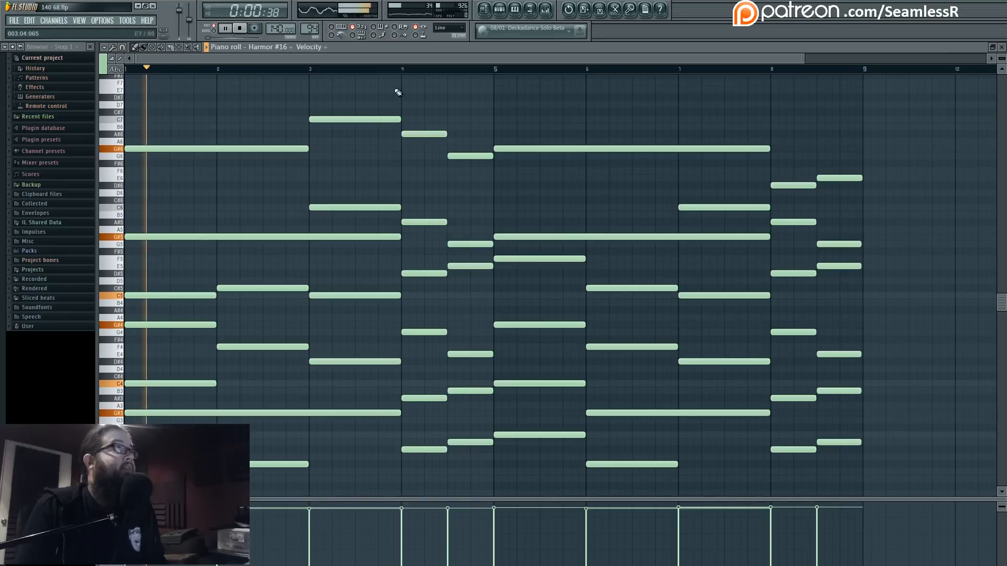
pyautogui.click(401, 69)
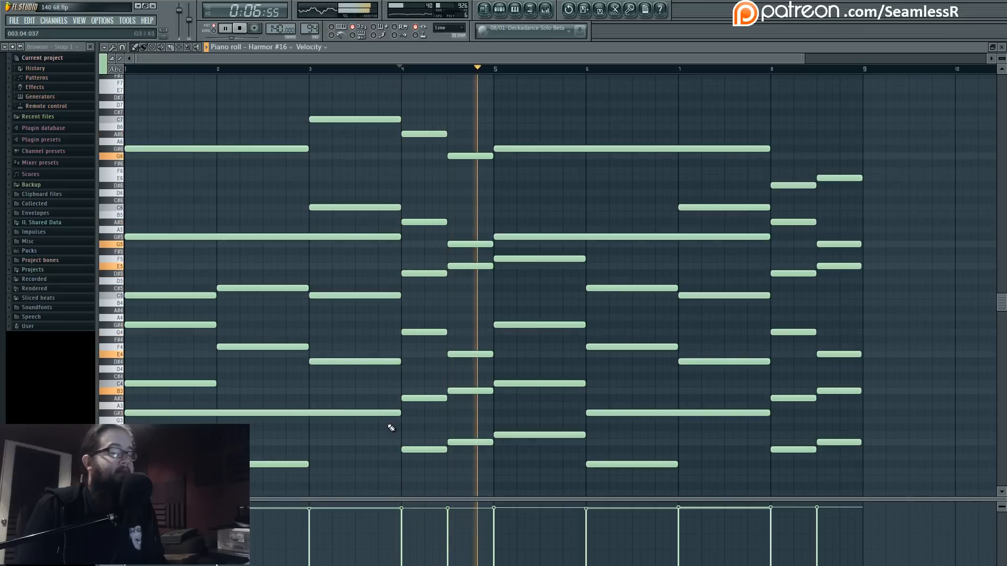
pyautogui.press('space')
pyautogui.press('space')
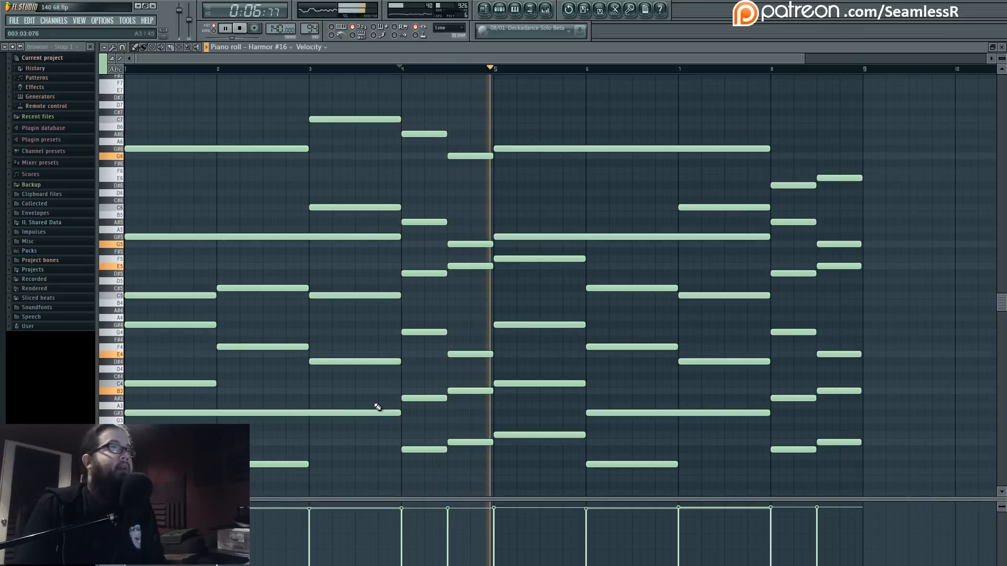
# Replay the Harmor #16 chord progression from the start, and open Harmor #17 from the channel rack.
pyautogui.click(127, 69)
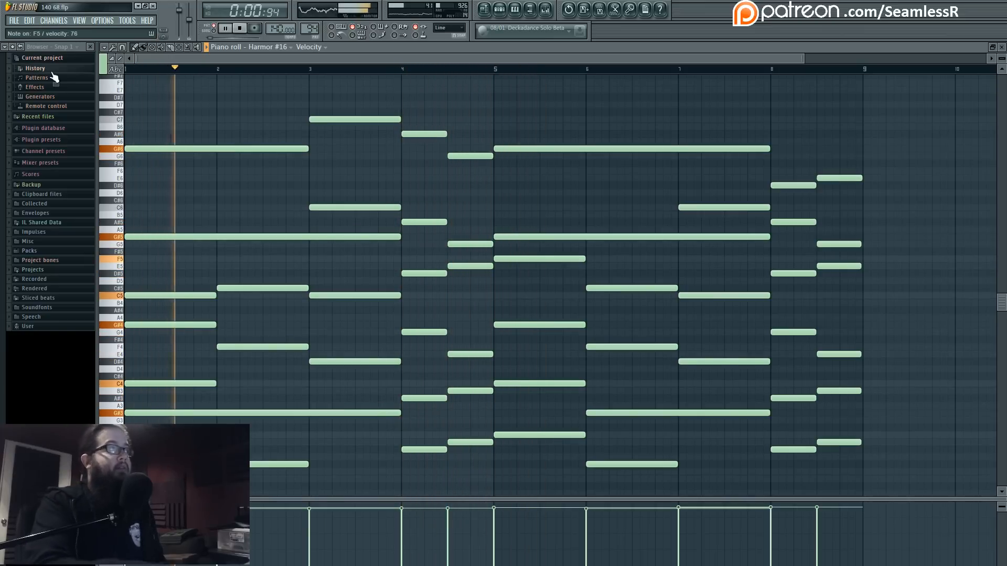
pyautogui.click(500, 10)
pyautogui.click(512, 12)
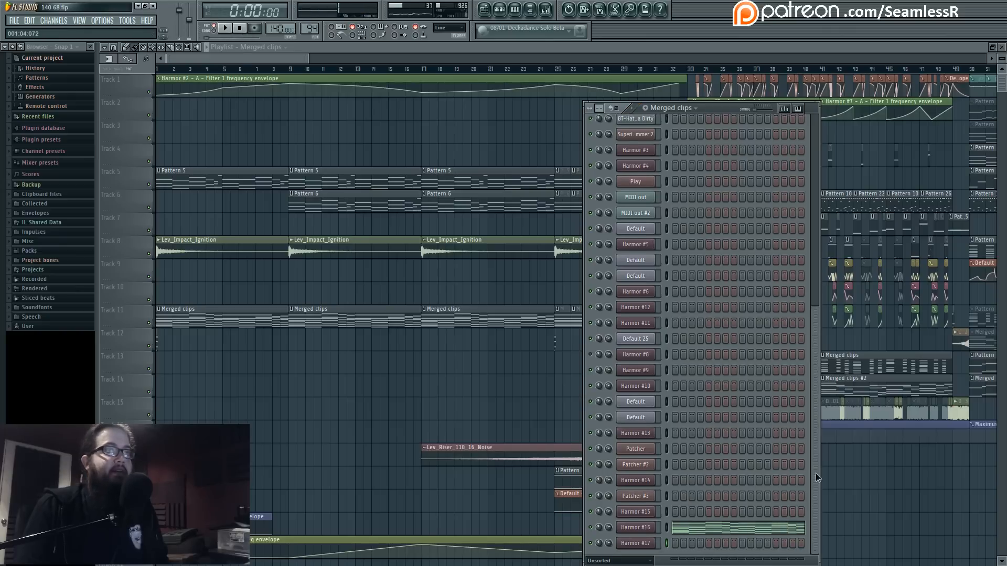
pyautogui.scroll(-1, 816, 473)
pyautogui.click(644, 541)
# Check Harmor #17's channel settings, reposition its synth editor, and show the Global EQ envelope.
pyautogui.click(578, 140)
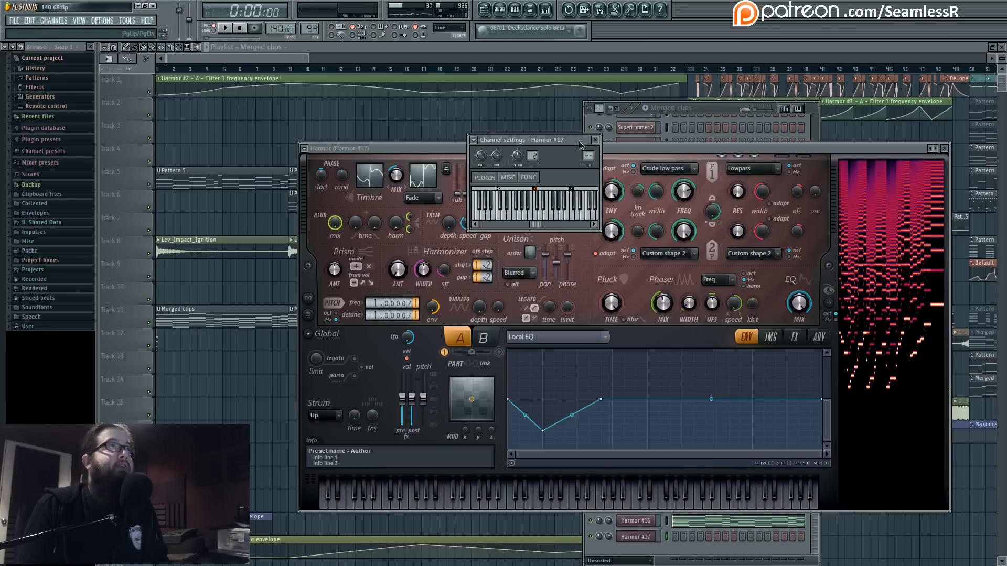
pyautogui.click(515, 179)
pyautogui.click(497, 180)
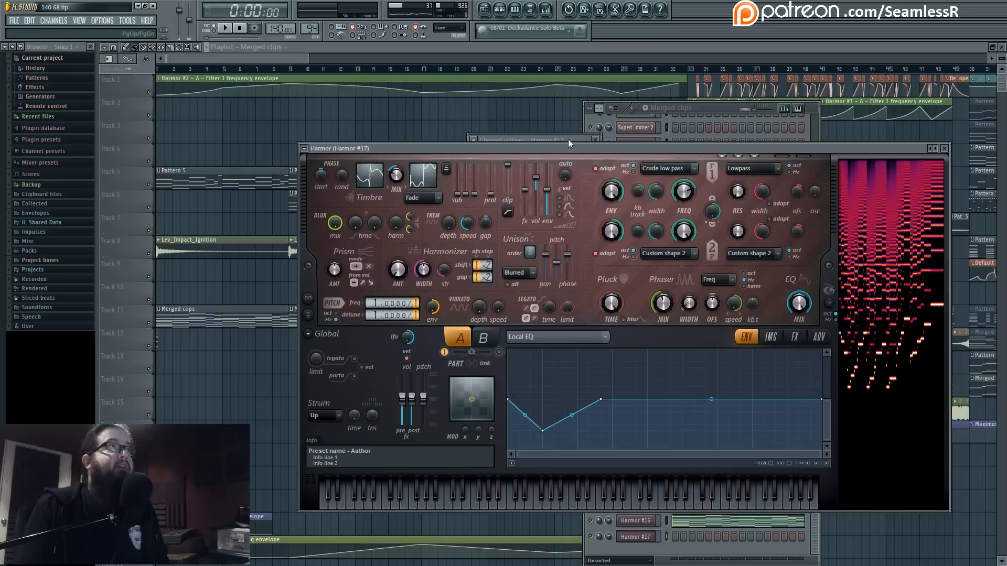
pyautogui.moveTo(568, 139); pyautogui.dragTo(508, 143)
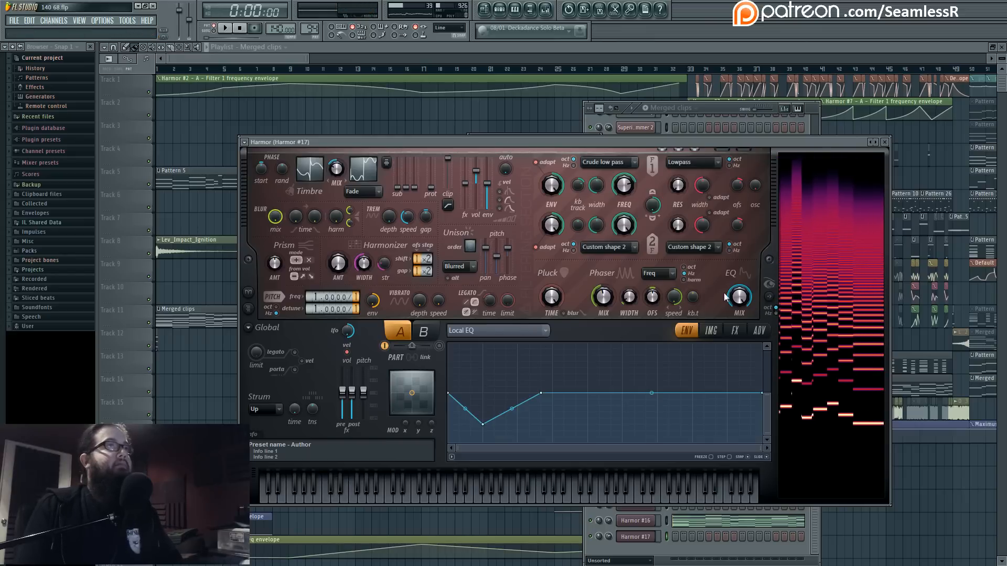
pyautogui.scroll(-1, 472, 331)
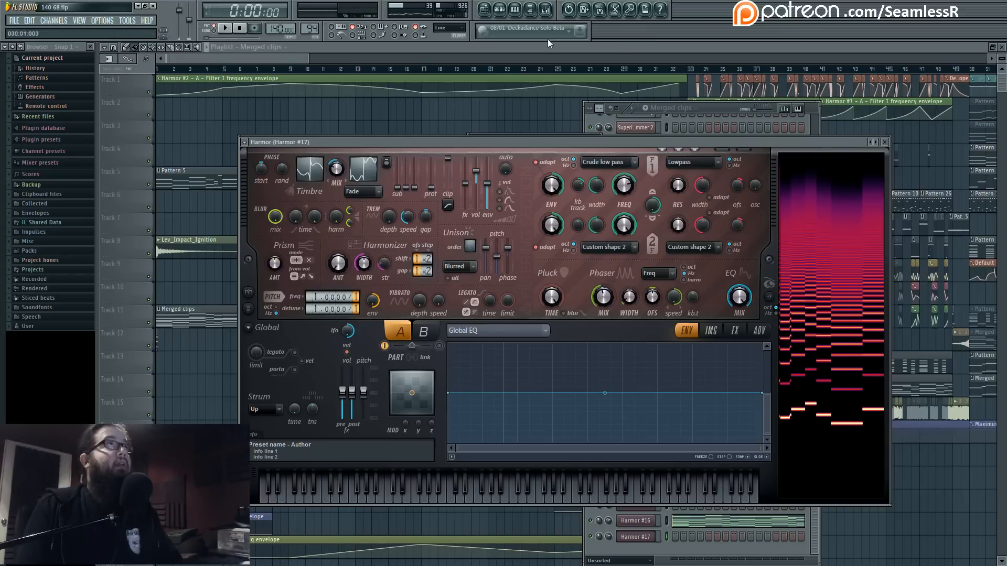
# Assign Harmor #17 to mixer Insert 69, and route that insert to the side track.
pyautogui.click(499, 9)
pyautogui.click(636, 536)
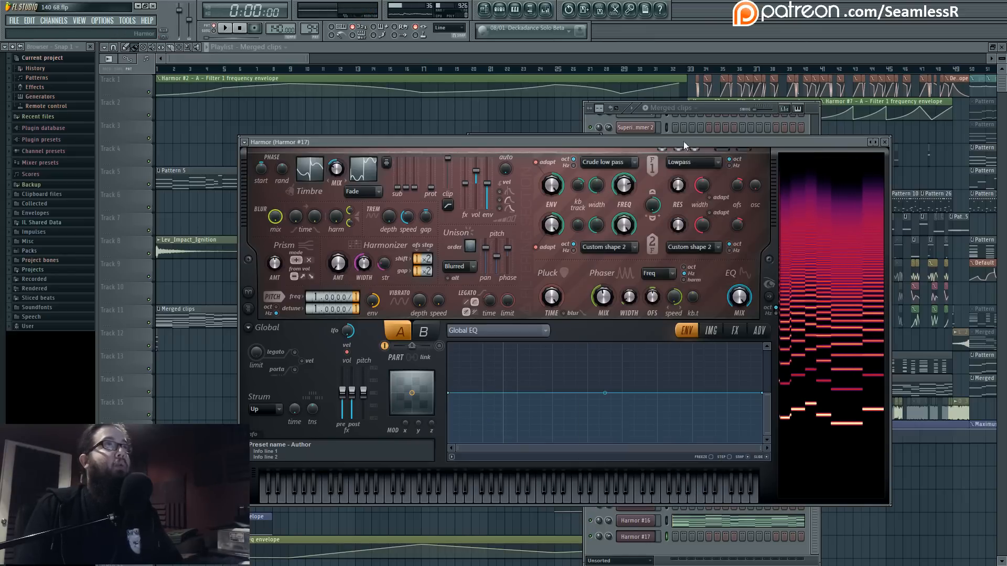
pyautogui.moveTo(684, 142); pyautogui.dragTo(693, 267)
pyautogui.press('F9')
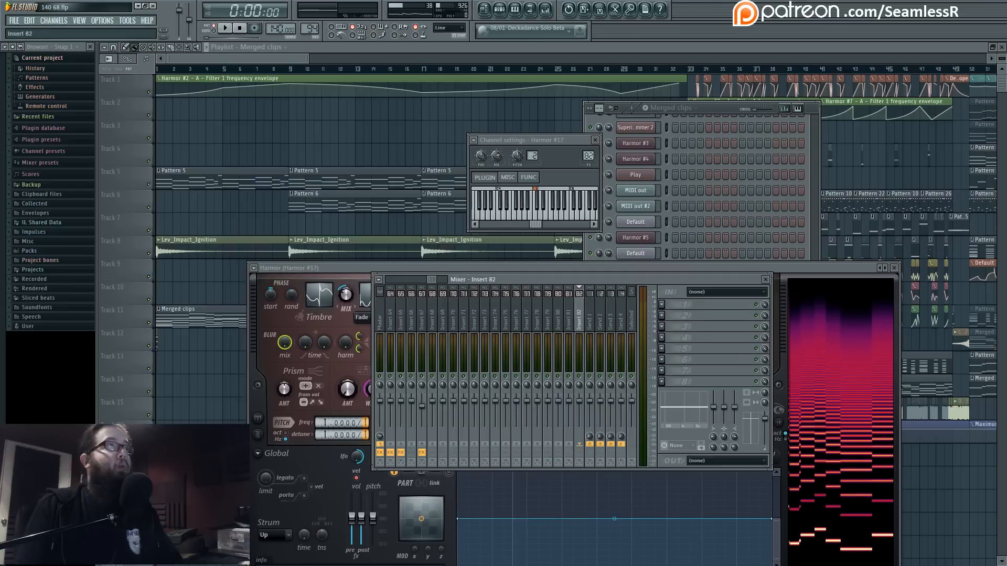
pyautogui.scroll(14, 425, 283)
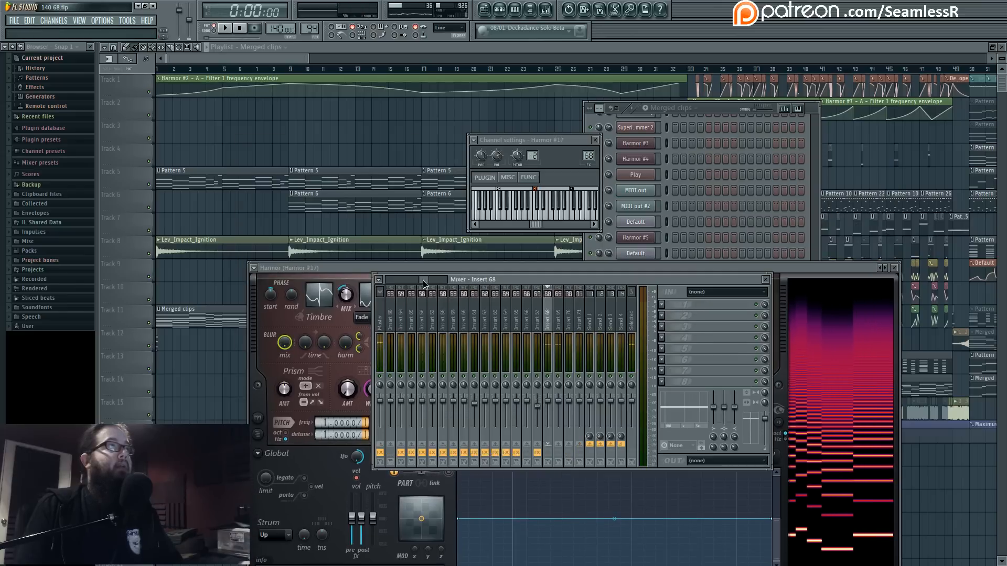
pyautogui.moveTo(425, 283); pyautogui.dragTo(398, 283)
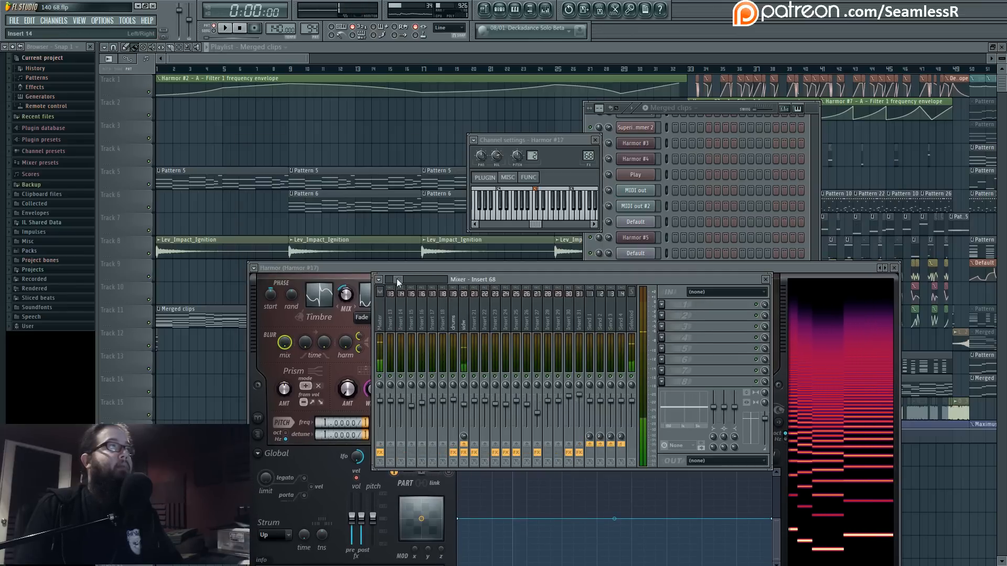
pyautogui.scroll(1, 590, 154)
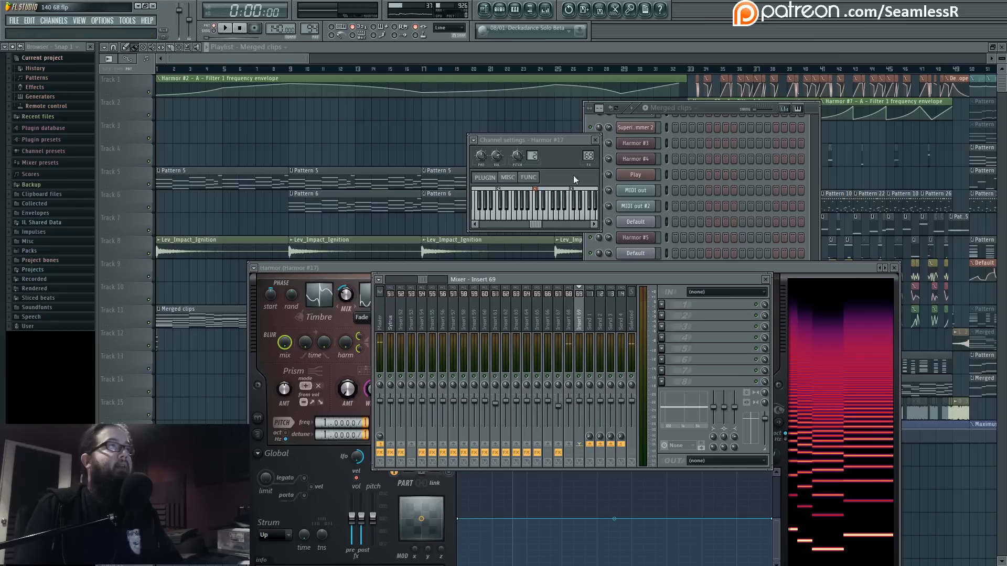
pyautogui.moveTo(428, 279); pyautogui.dragTo(399, 279)
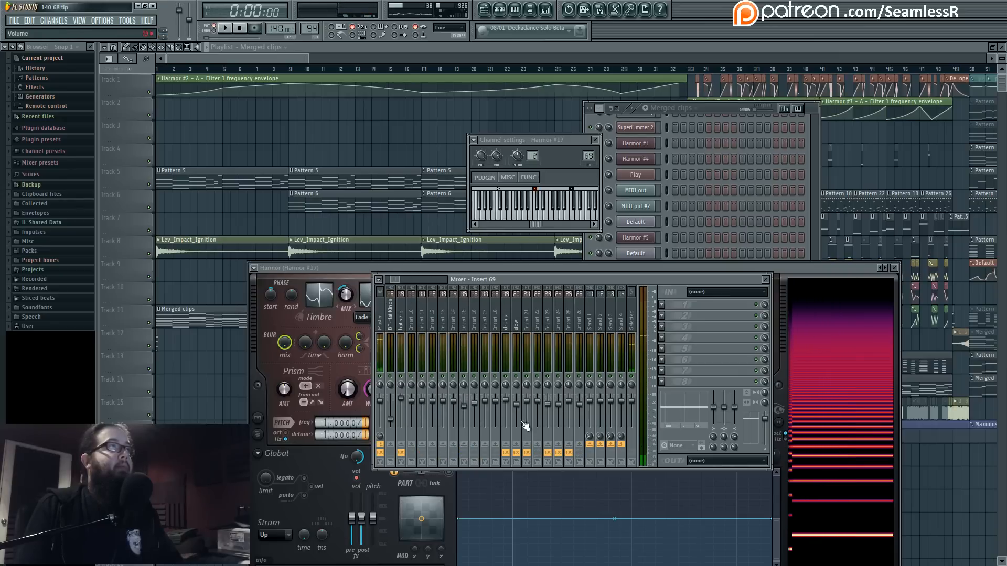
pyautogui.click(518, 444)
# Add Fruity Parametric EQ 2 to Insert 69, and shape it with a low cut, slight mid dip and boost around 14 kHz.
pyautogui.moveTo(395, 282); pyautogui.dragTo(427, 282)
pyautogui.click(662, 304)
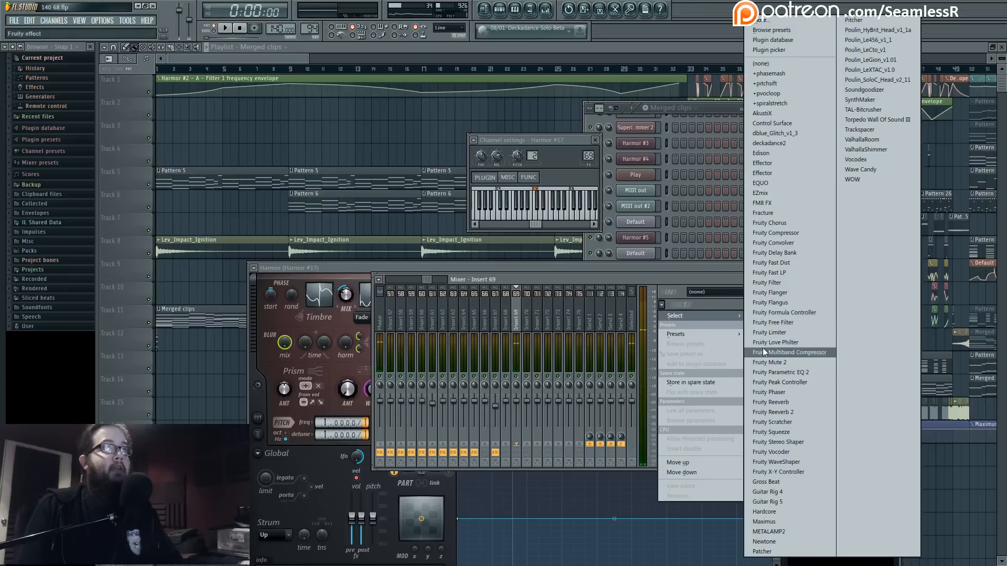
pyautogui.click(446, 294)
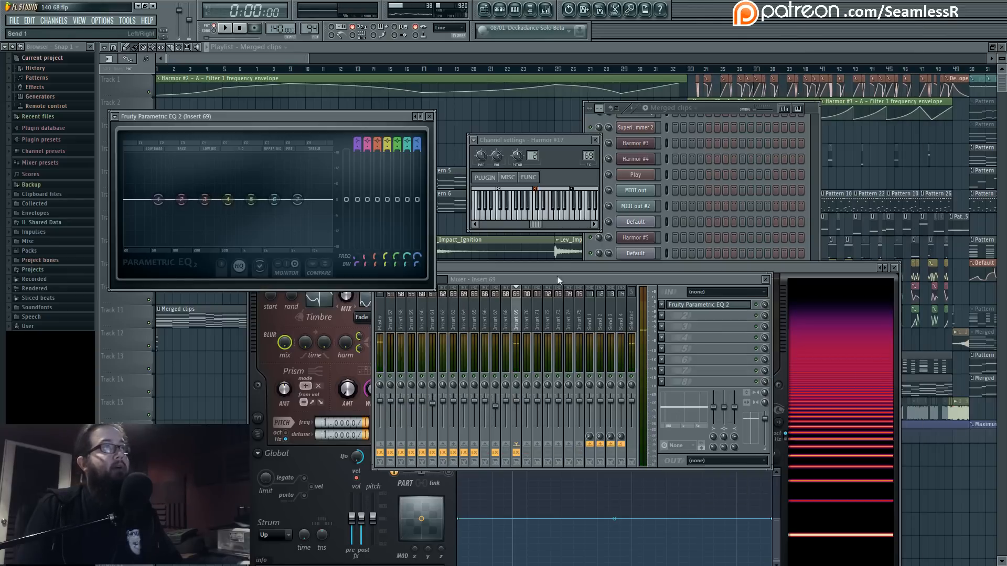
pyautogui.click(231, 260)
pyautogui.moveTo(158, 200); pyautogui.dragTo(322, 189)
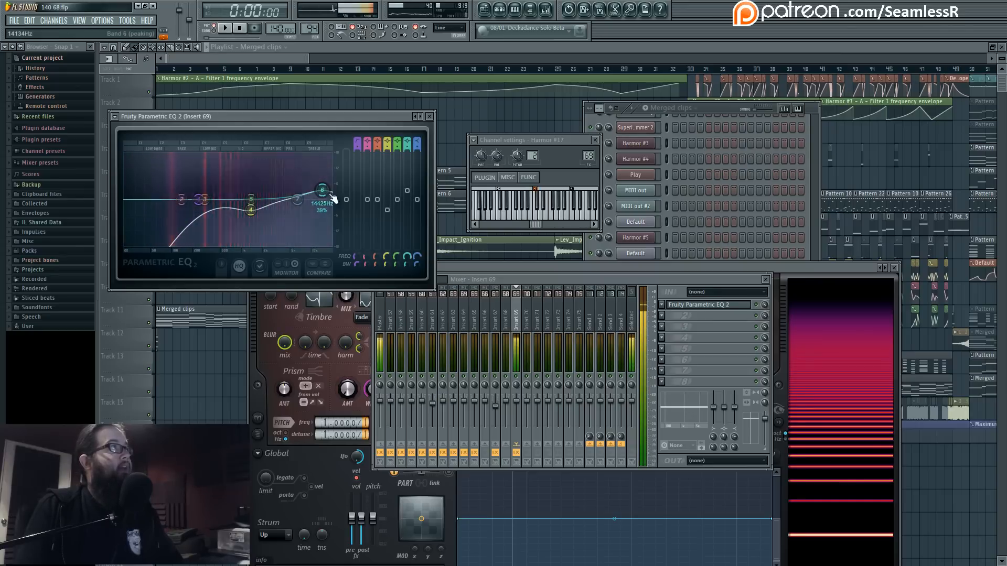
# Lower the depth, speed and spread of Harmor #17's chorus, and raise its cross to 100%.
pyautogui.moveTo(631, 275); pyautogui.dragTo(630, 118)
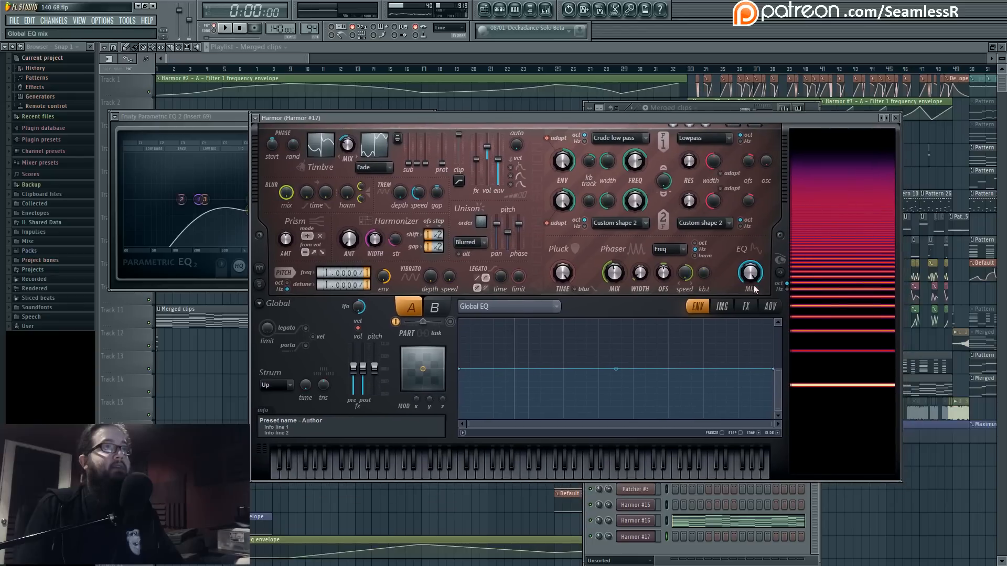
pyautogui.click(746, 307)
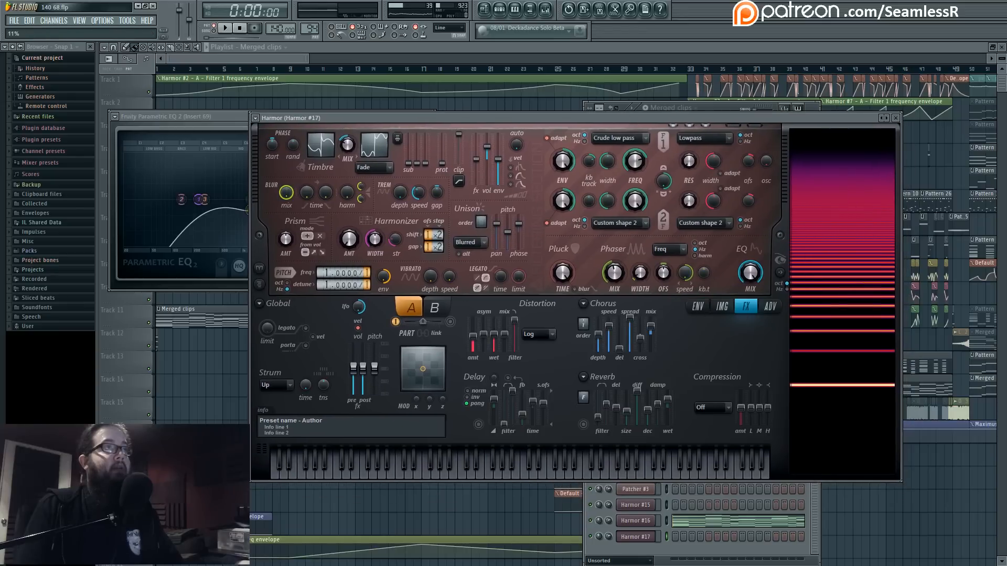
pyautogui.moveTo(599, 348); pyautogui.dragTo(599, 350)
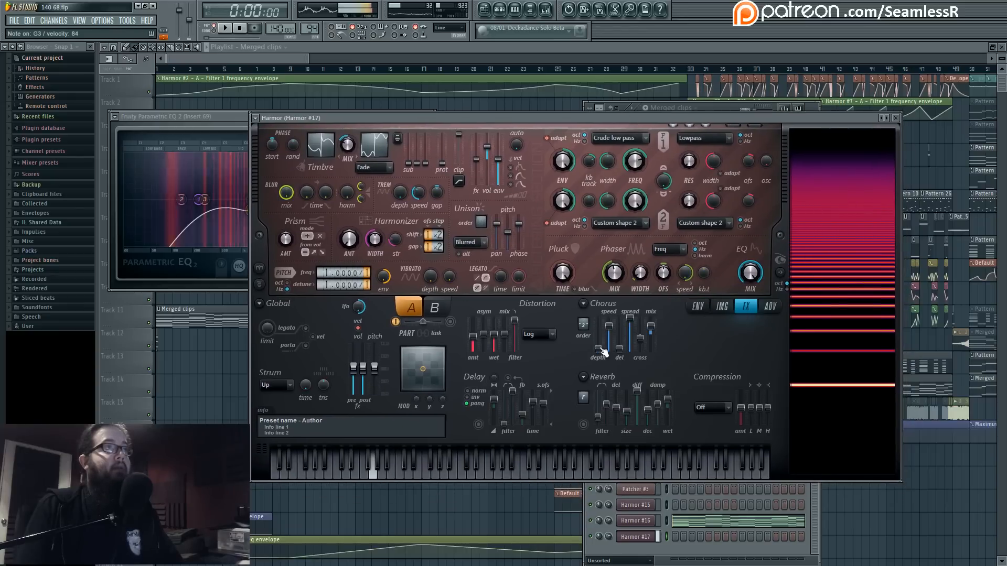
pyautogui.moveTo(630, 318); pyautogui.dragTo(630, 343)
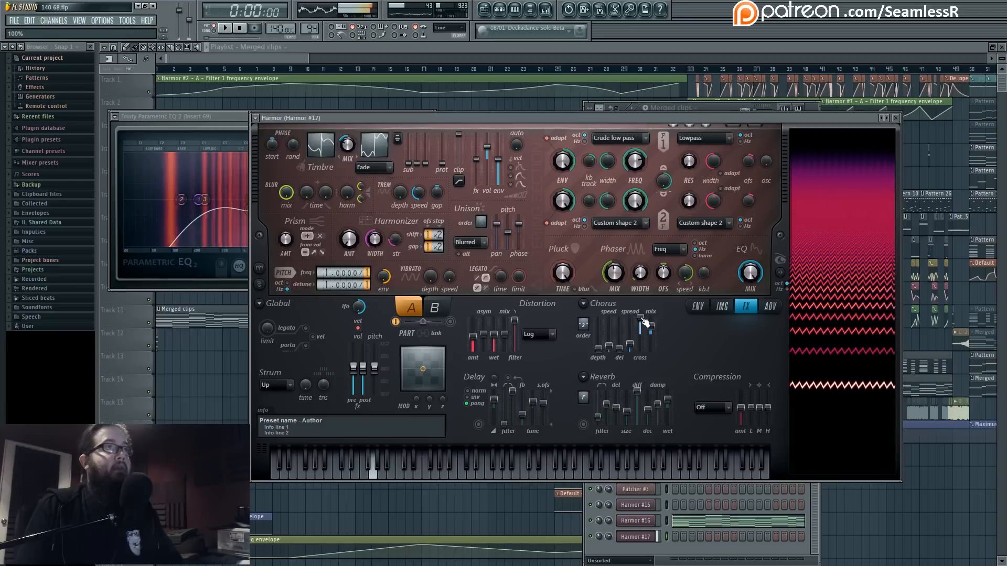
# Check Harmor #17's advanced and envelope pages, then fine-tune its chorus and enable its reverb.
pyautogui.click(770, 306)
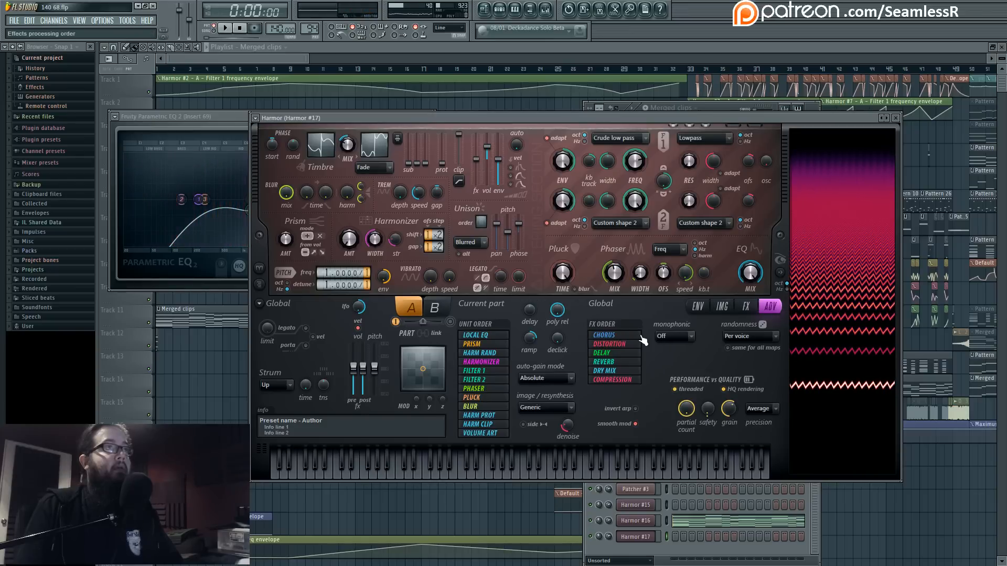
pyautogui.scroll(3, 742, 309)
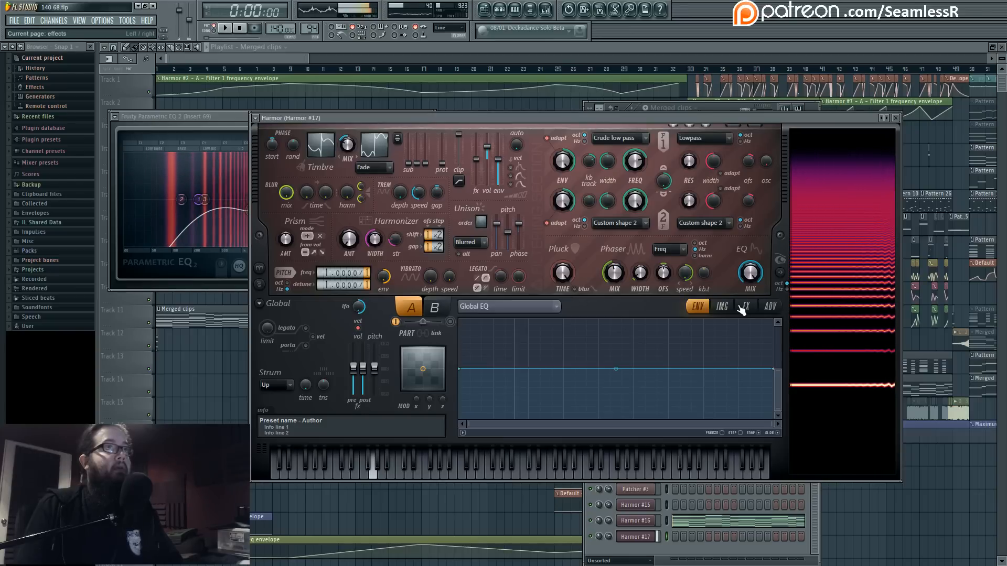
pyautogui.click(744, 307)
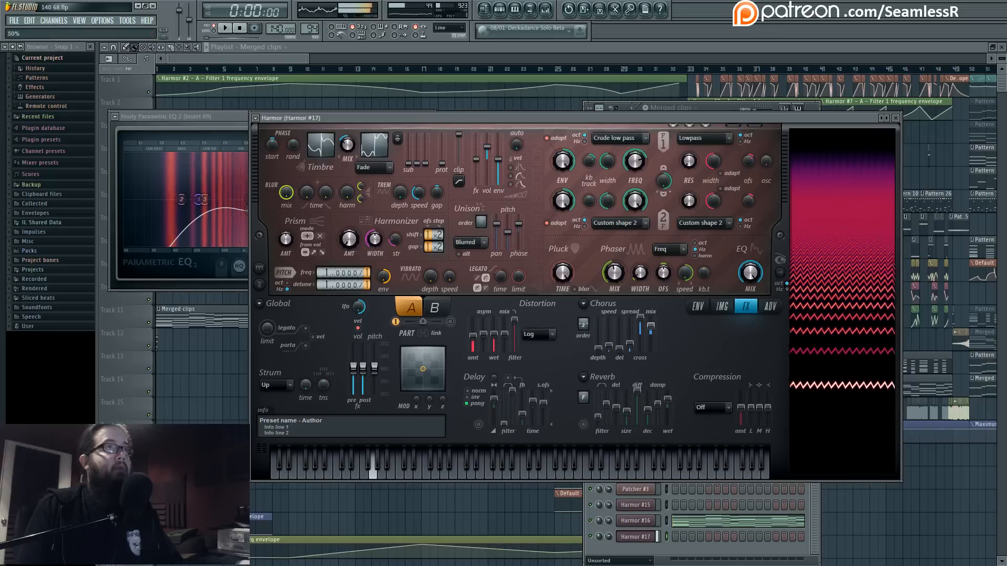
pyautogui.moveTo(620, 348); pyautogui.dragTo(597, 344)
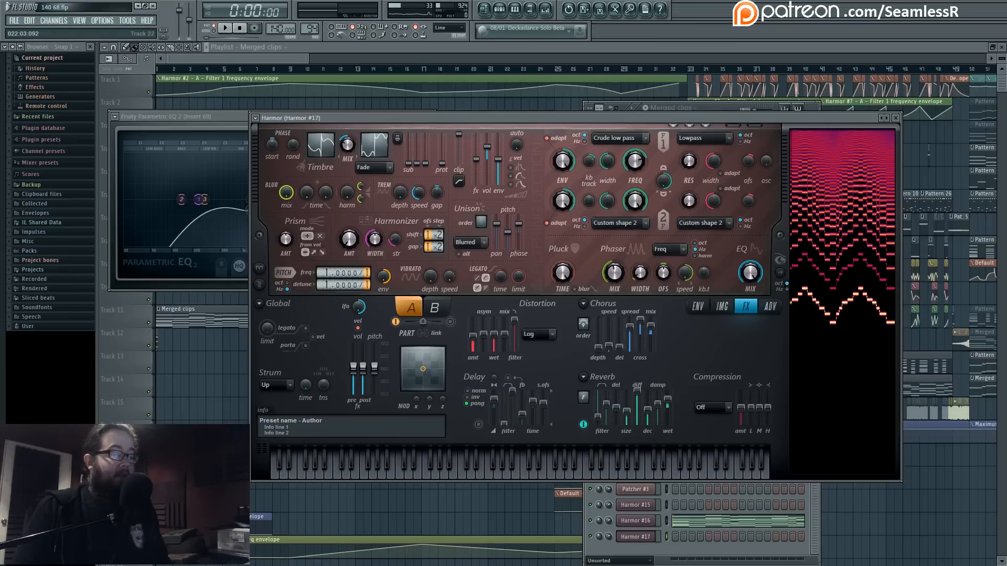
# Reopen Harmor #17 from the channel rack to audition the sound, and return to the playlist.
pyautogui.click(502, 13)
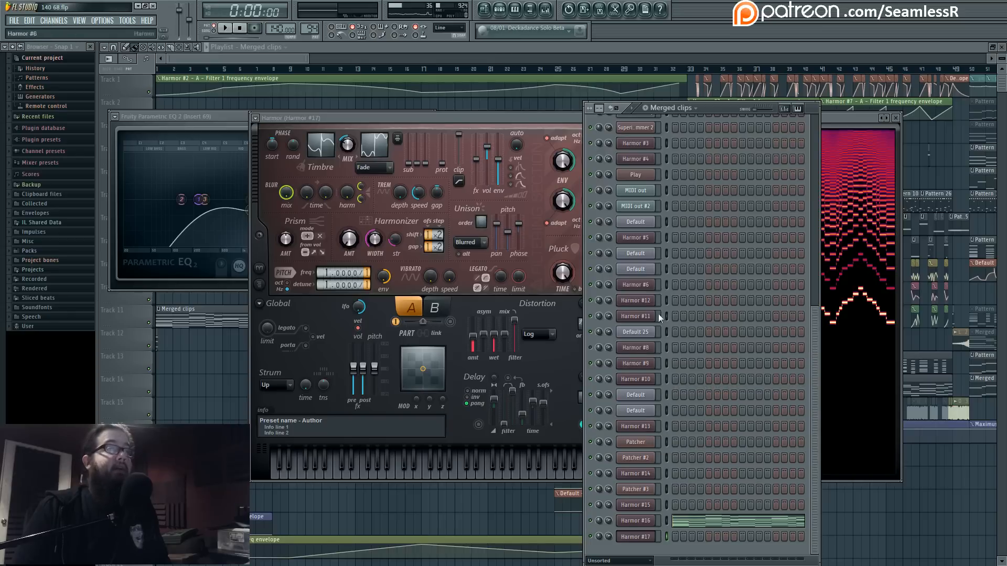
pyautogui.click(647, 537)
pyautogui.click(649, 536)
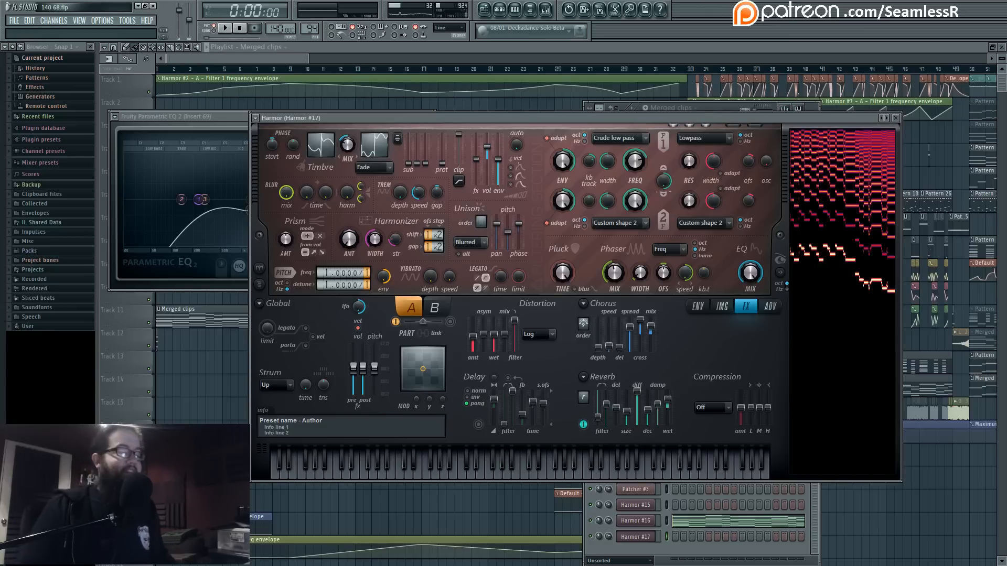
pyautogui.click(277, 58)
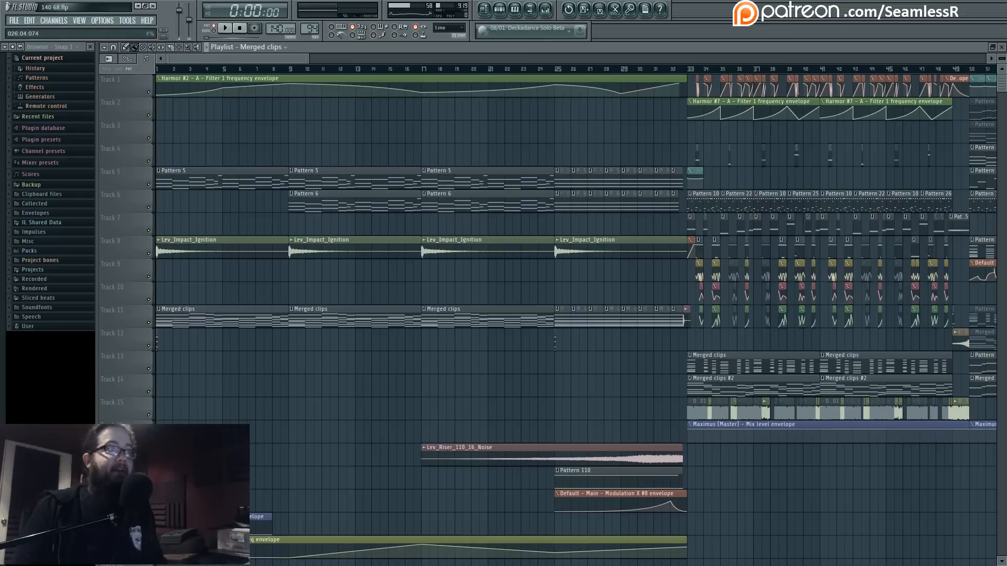
# Toggle the velocity link of Harmor #17's volume in its synth editor, and close the editor.
pyautogui.click(499, 9)
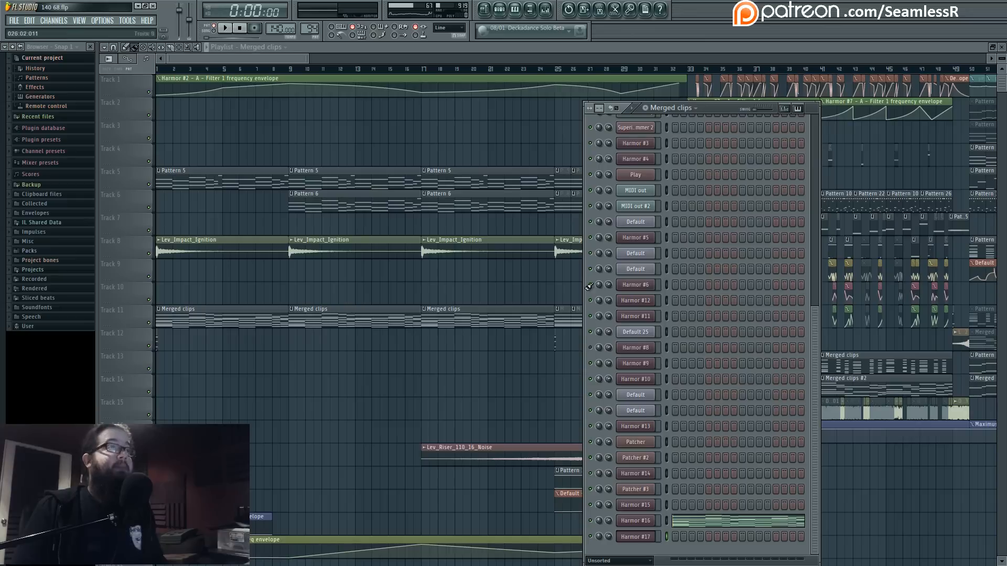
pyautogui.click(636, 536)
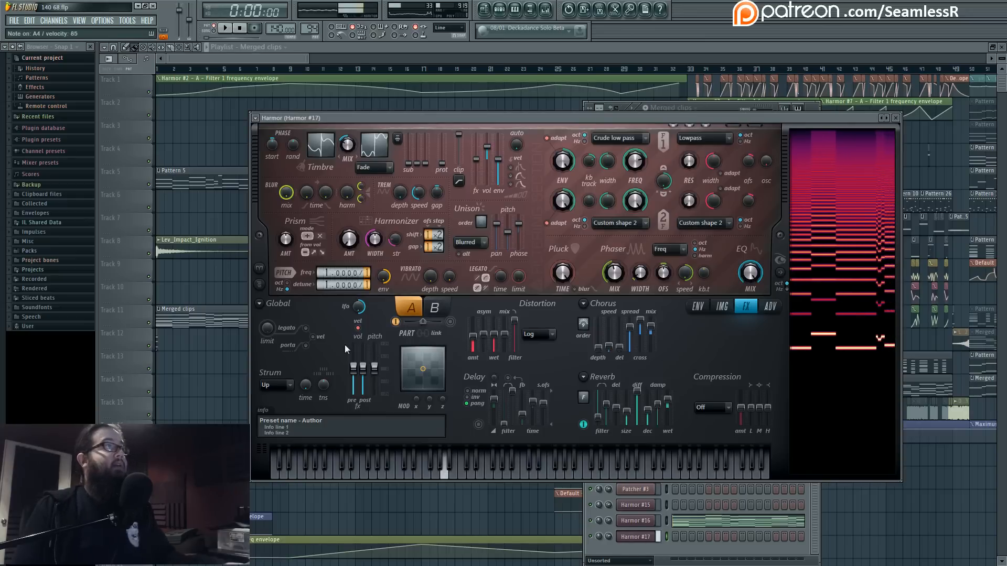
pyautogui.click(358, 328)
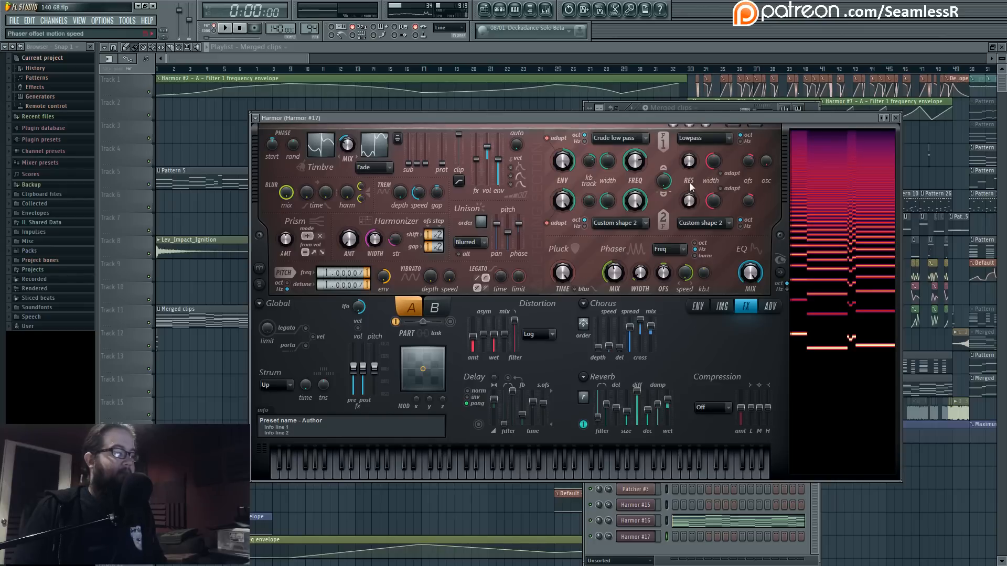
pyautogui.click(897, 119)
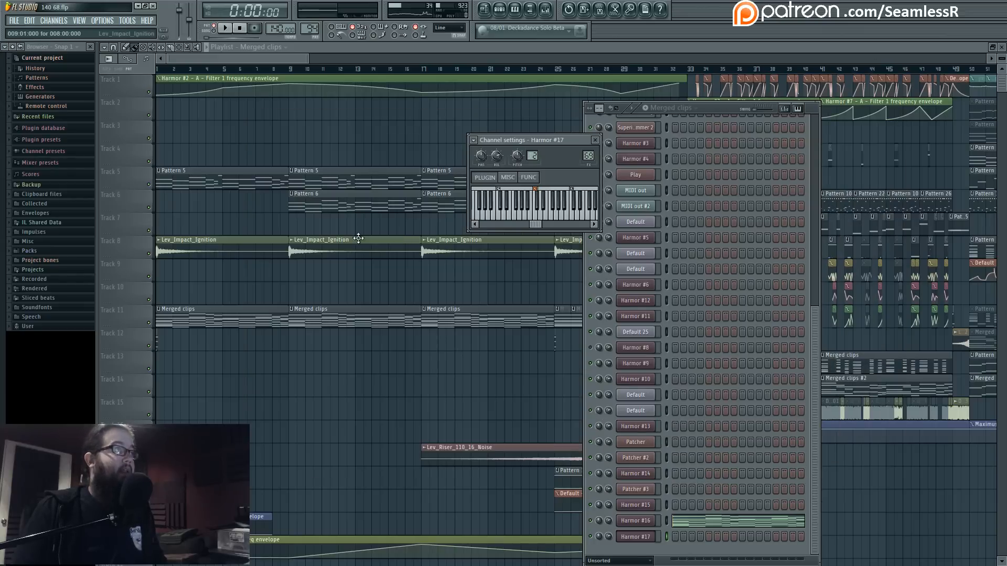
# Clear the open windows, play the Merged clips chords, lower the volume of mixer Insert 69, and stop playback.
pyautogui.press('F12')
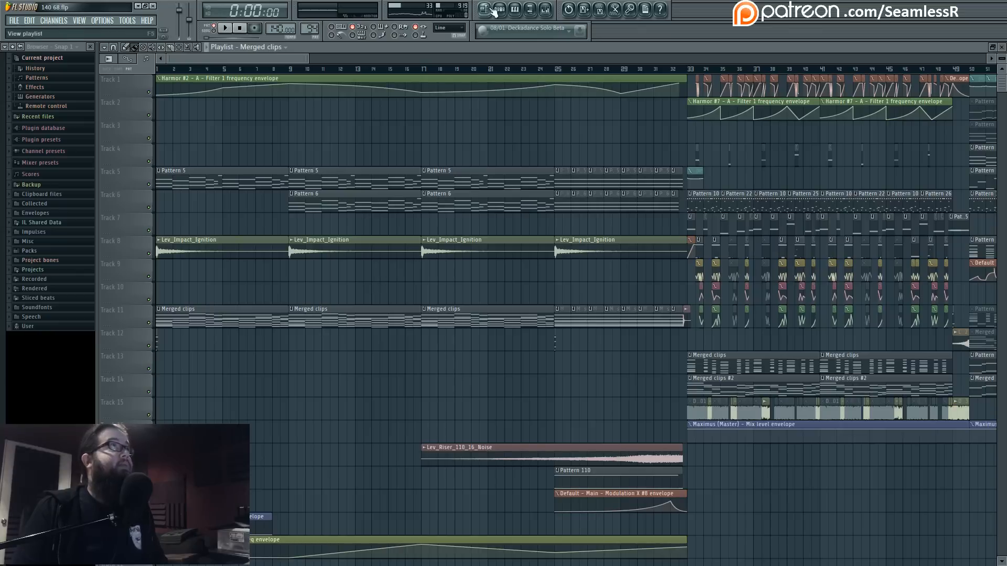
pyautogui.press('F6')
pyautogui.press('space')
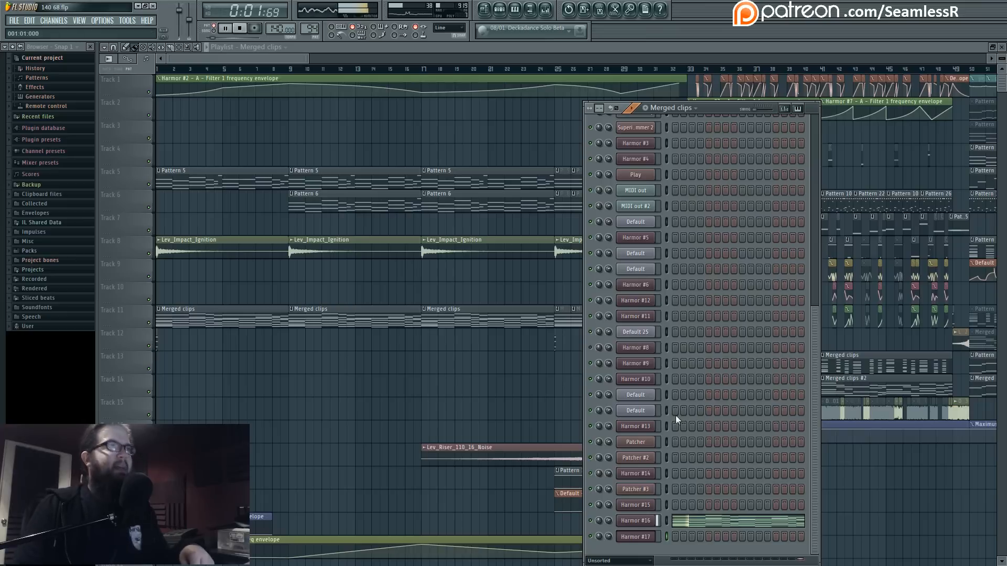
pyautogui.click(545, 9)
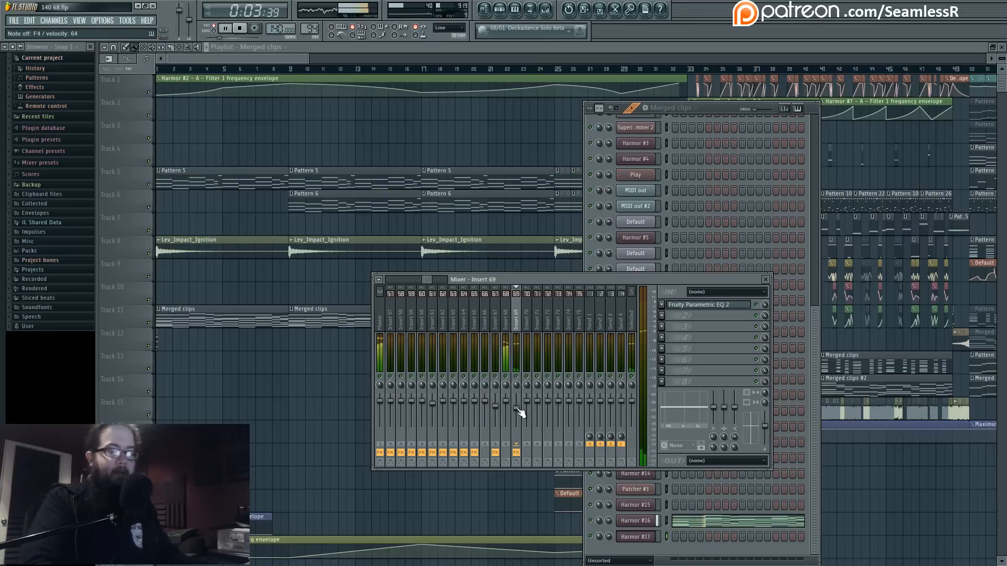
pyautogui.press('space')
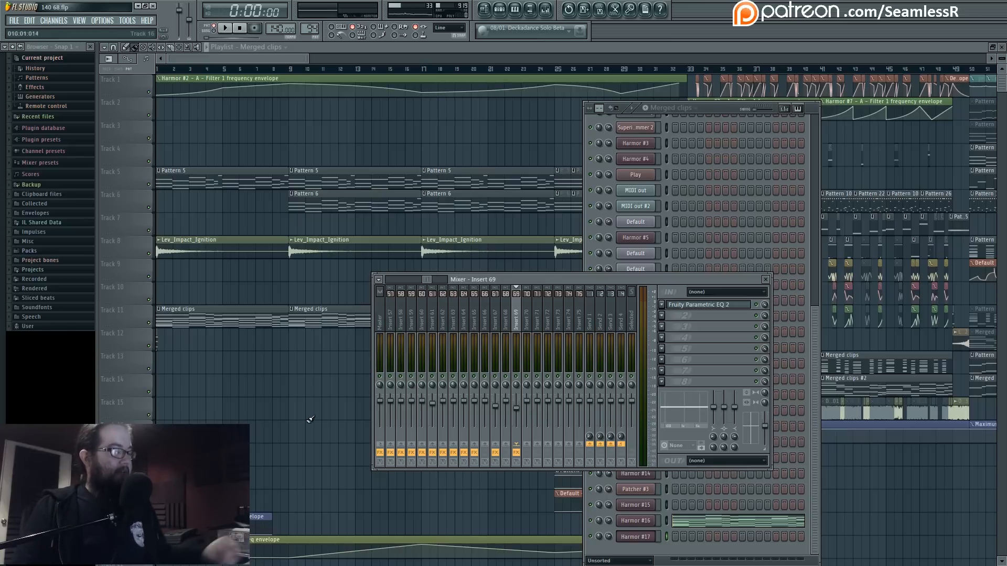
# Switch to the Firefox window with the livestream chat.
pyautogui.hotkey('alt', 'Tab')
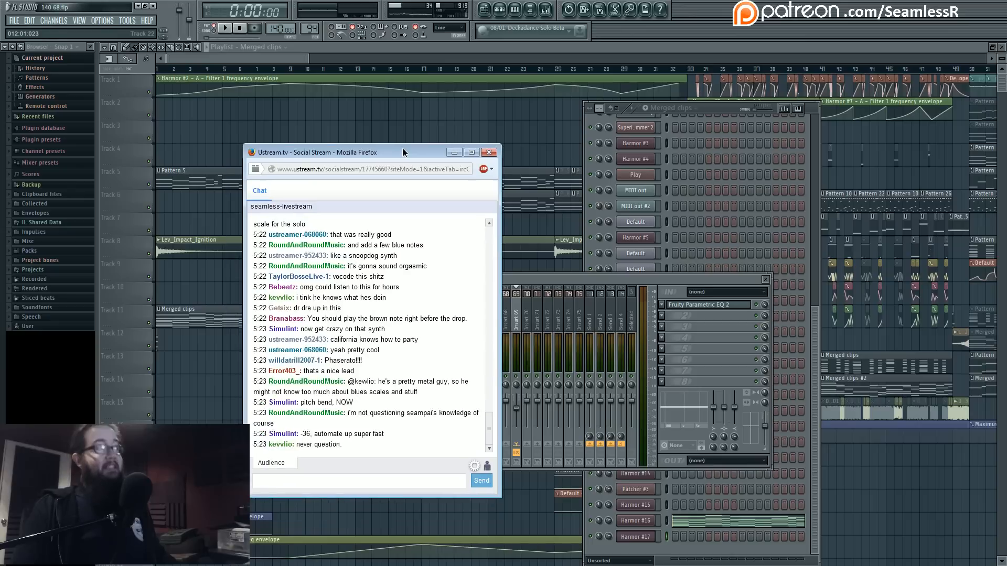
# Switch back to FL Studio, clear the open windows, play the intro from the start, and stop playback.
pyautogui.hotkey('alt', 'Tab')
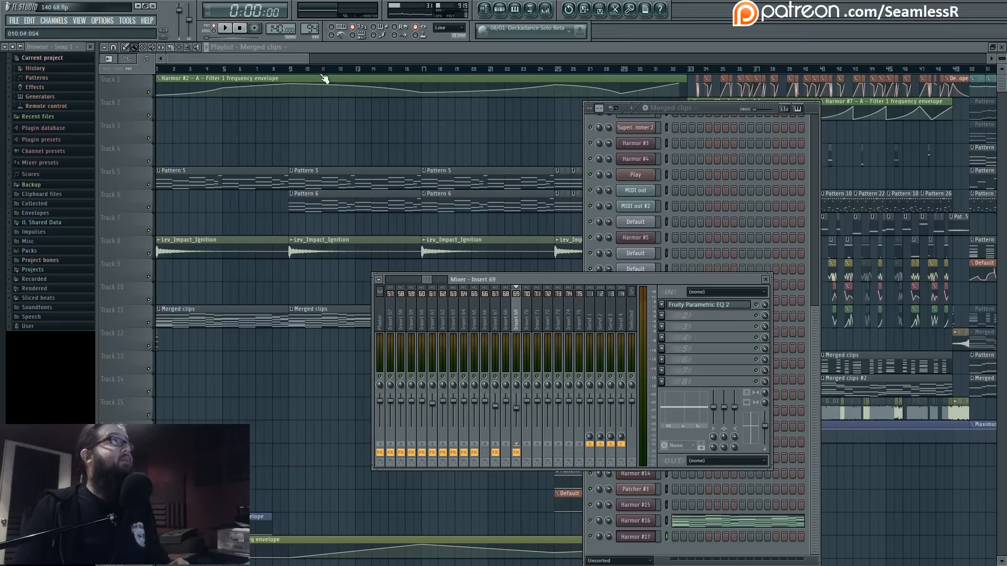
pyautogui.click(253, 61)
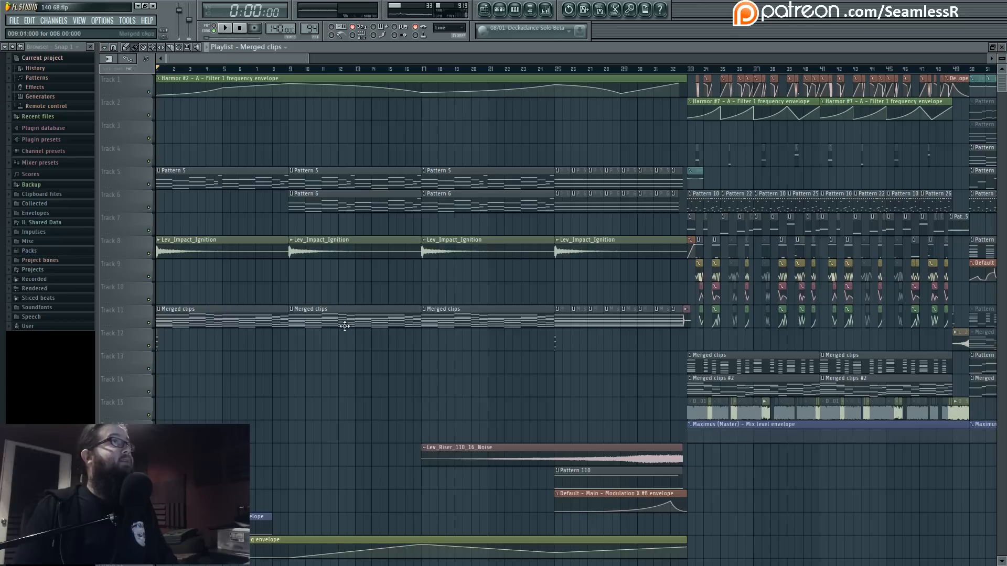
pyautogui.click(227, 30)
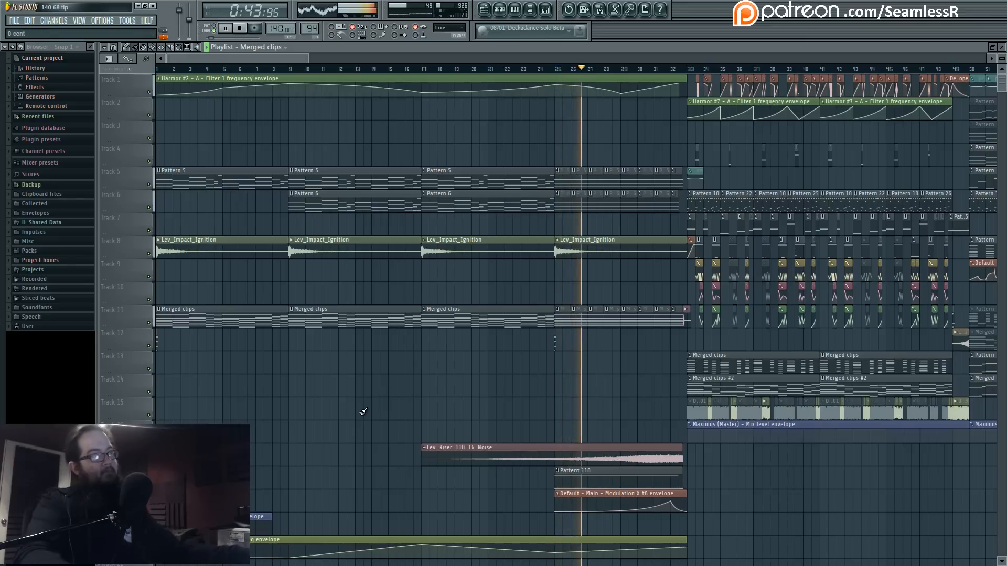
pyautogui.press('space')
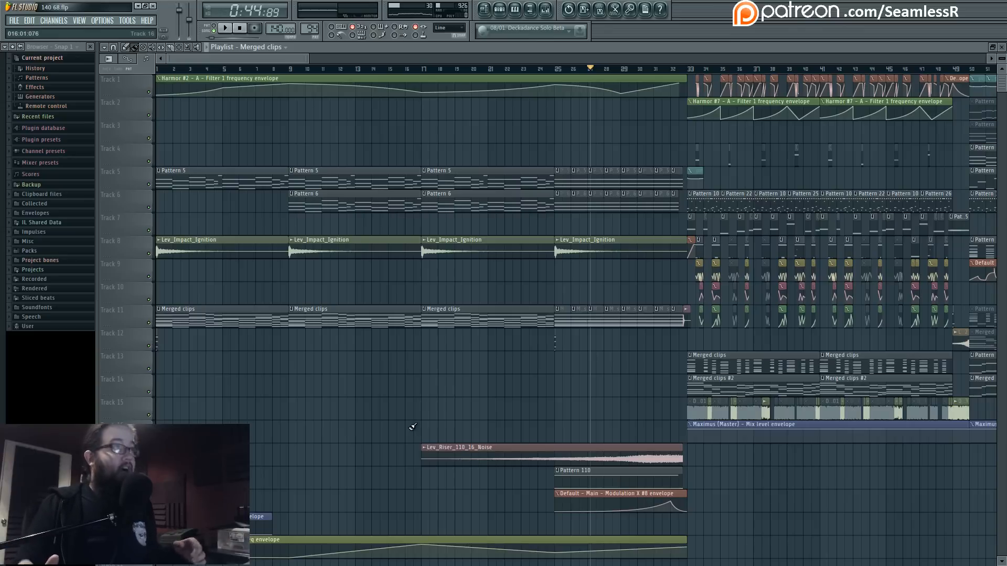
# Move the playlist's playback position to bar 9.
pyautogui.scroll(-6, 413, 427)
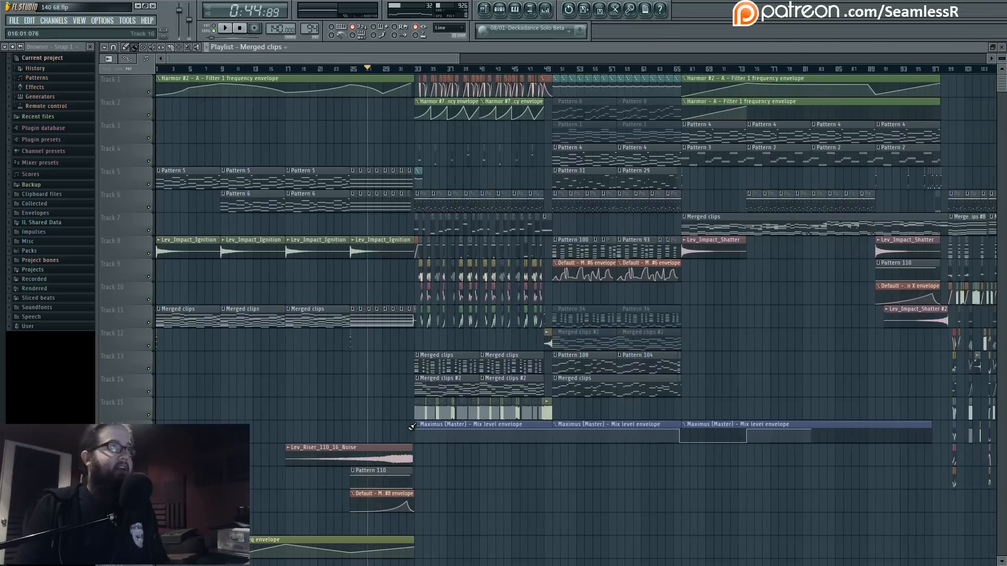
pyautogui.scroll(6, 386, 407)
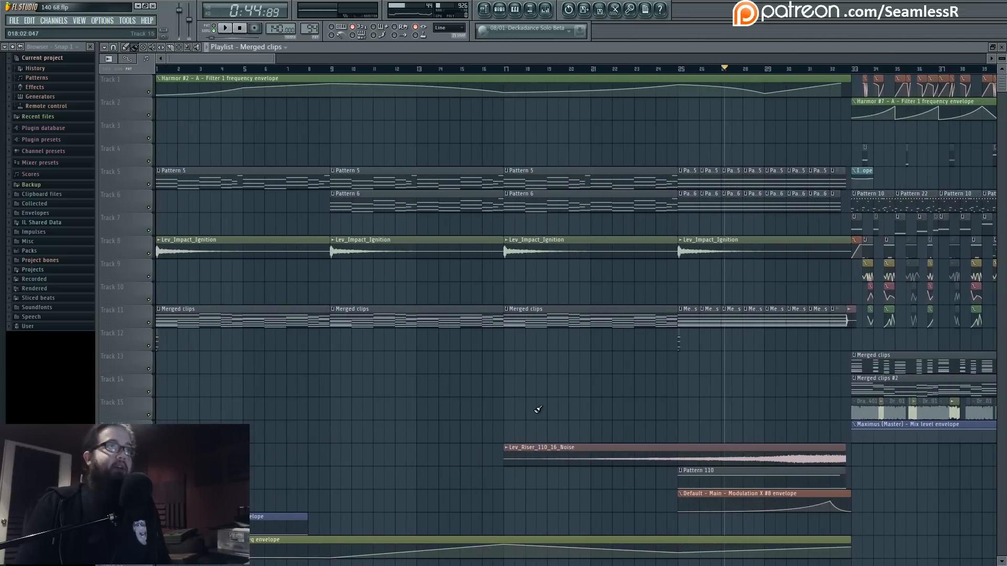
pyautogui.scroll(-2, 538, 409)
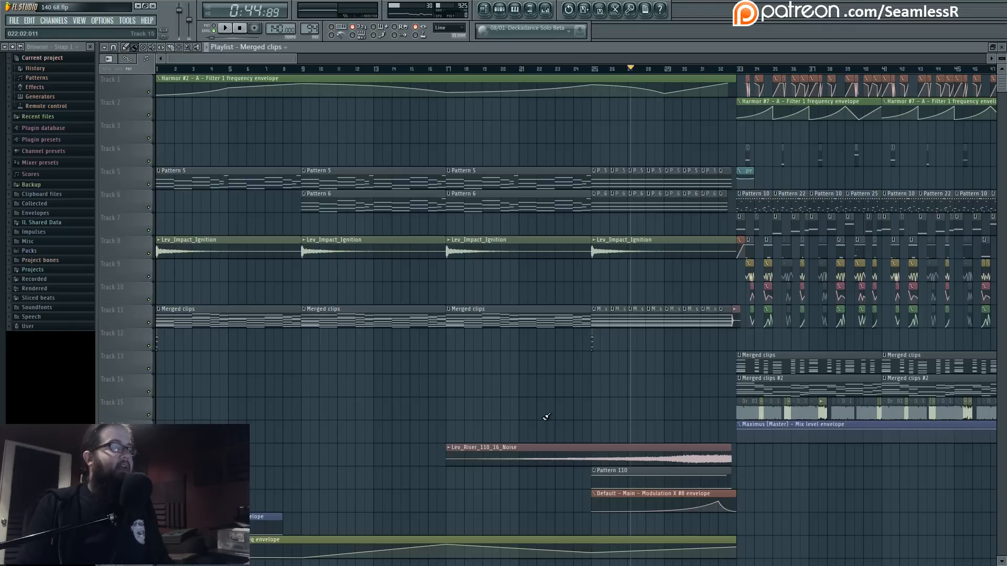
pyautogui.click(302, 69)
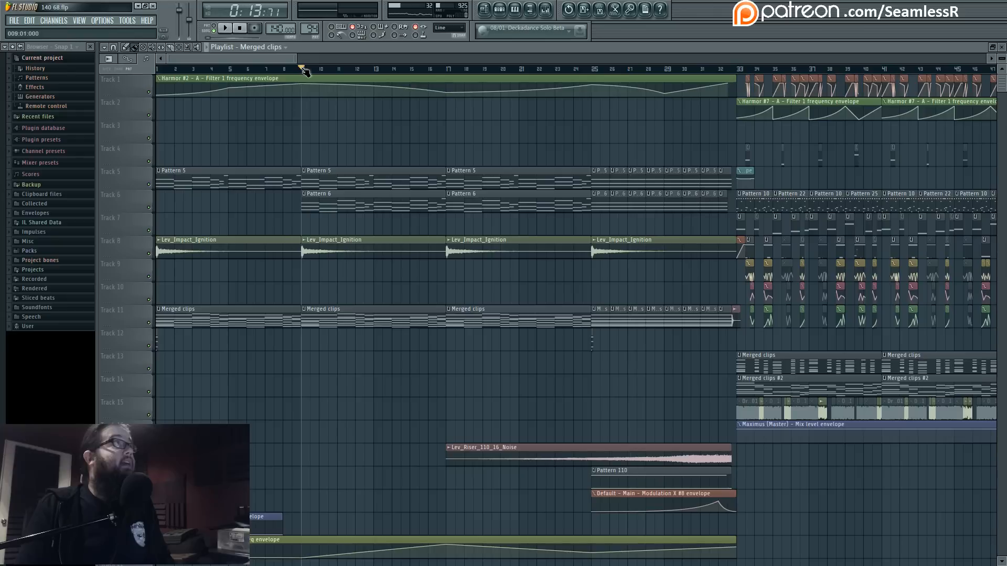
# Create the new empty Pattern 124 and place it on Track 24 as one clip spanning the 32-bar intro.
pyautogui.scroll(-6, 360, 299)
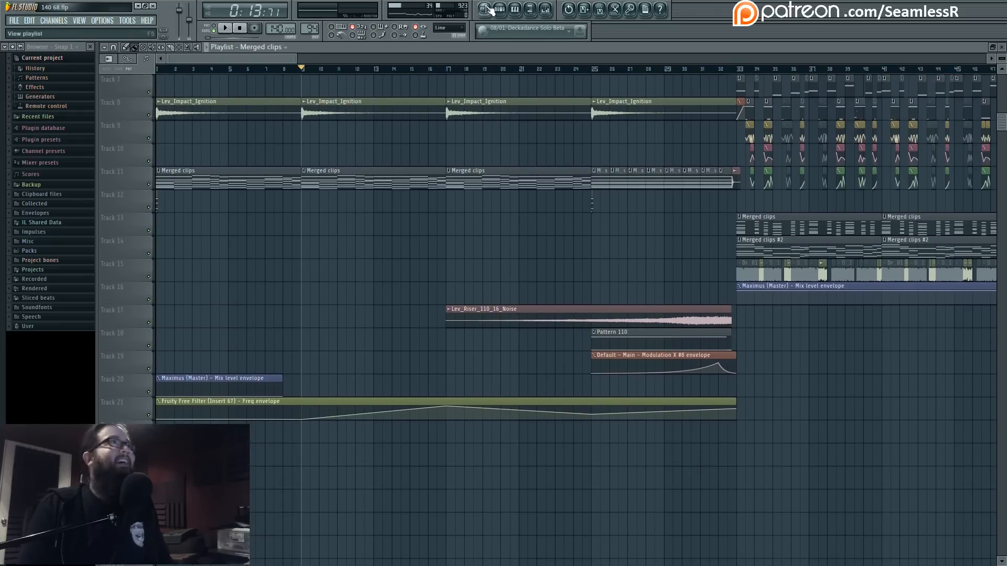
pyautogui.click(505, 9)
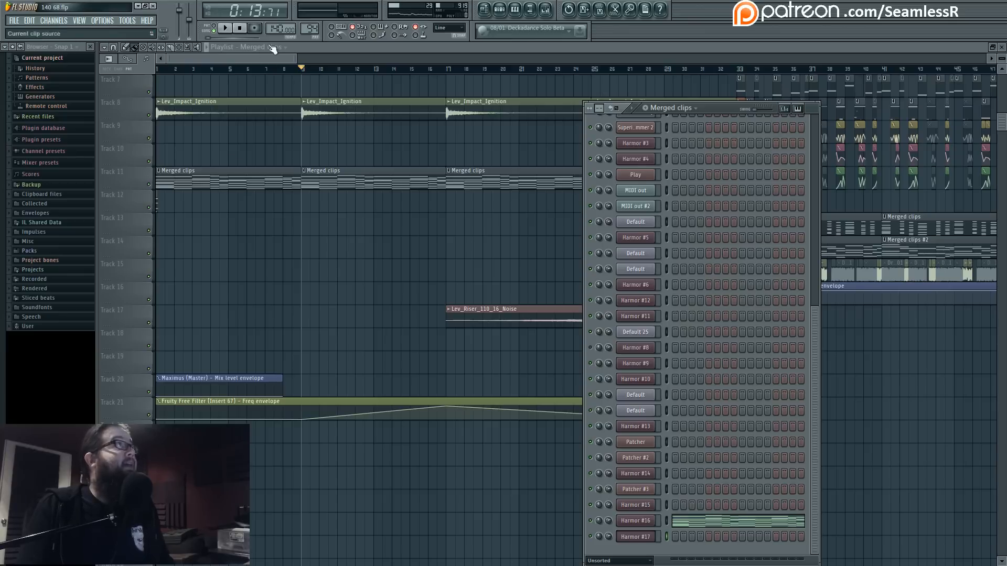
pyautogui.click(310, 29)
pyautogui.click(472, 15)
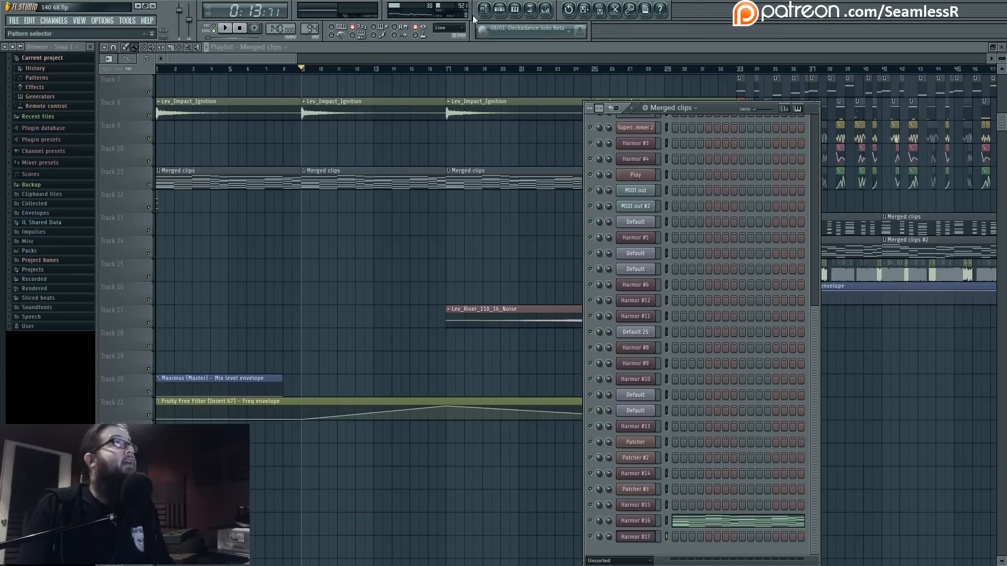
pyautogui.click(456, 7)
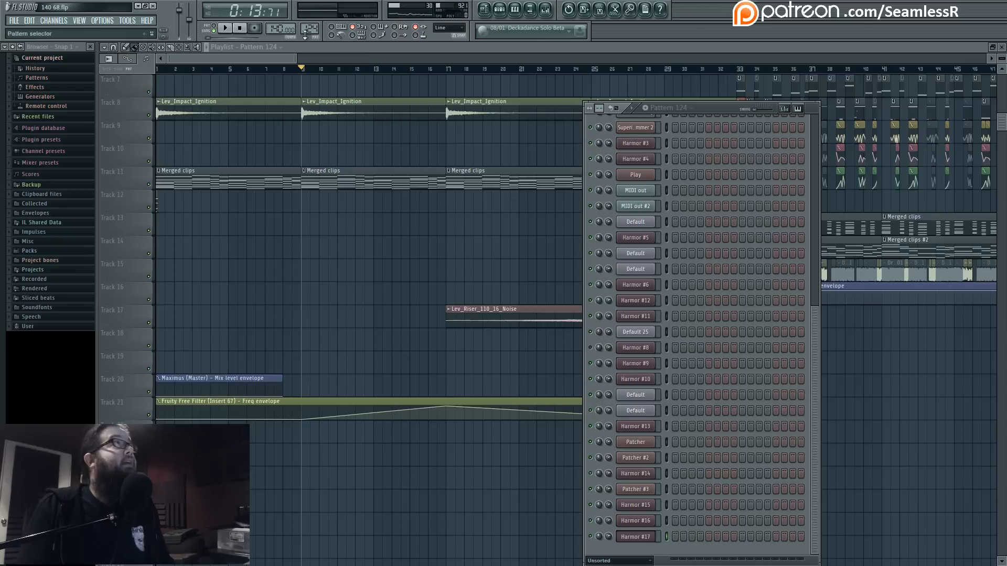
pyautogui.press('F6')
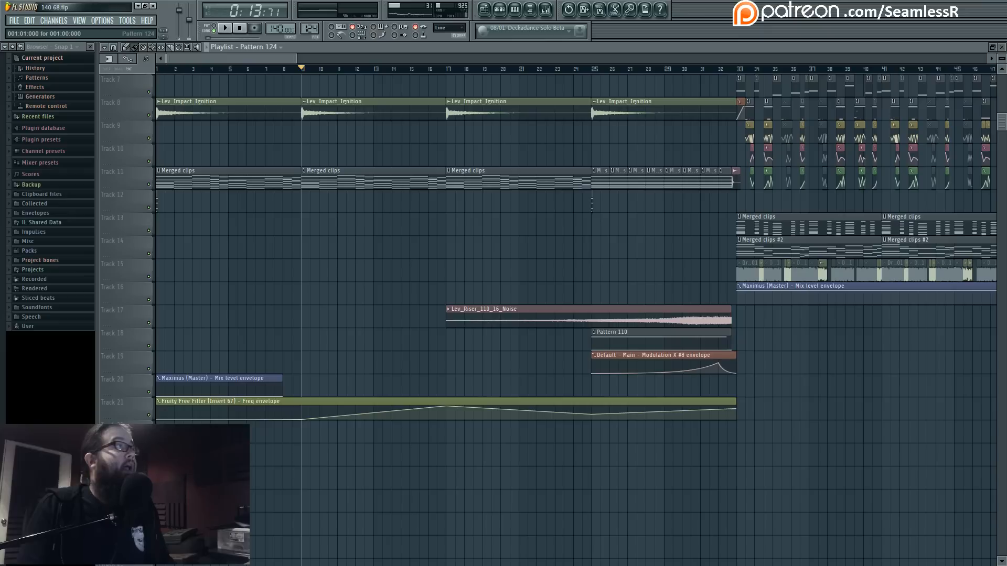
pyautogui.moveTo(157, 475); pyautogui.dragTo(738, 475)
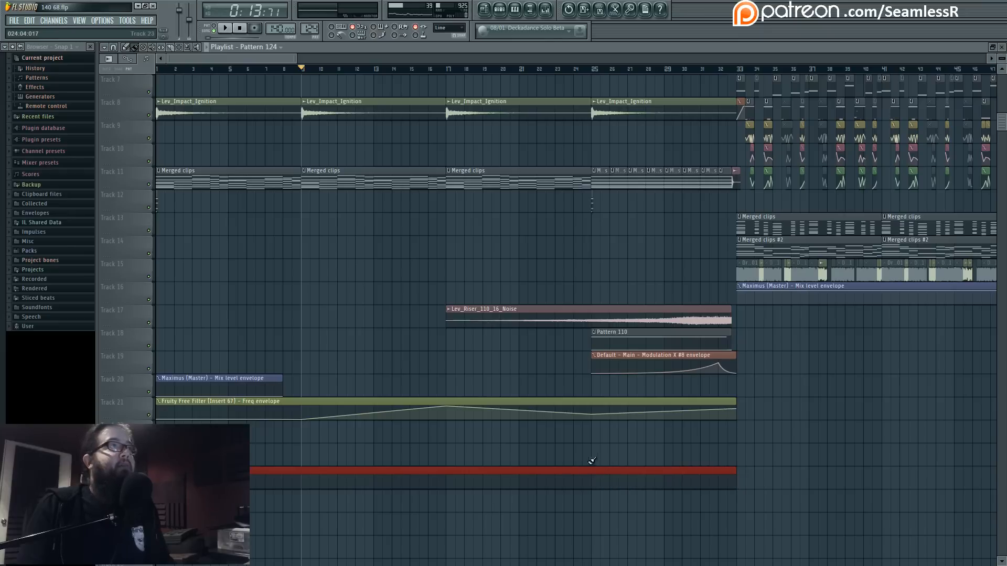
# Check the livestream chat in the Firefox window, and return to FL Studio.
pyautogui.scroll(6, 580, 443)
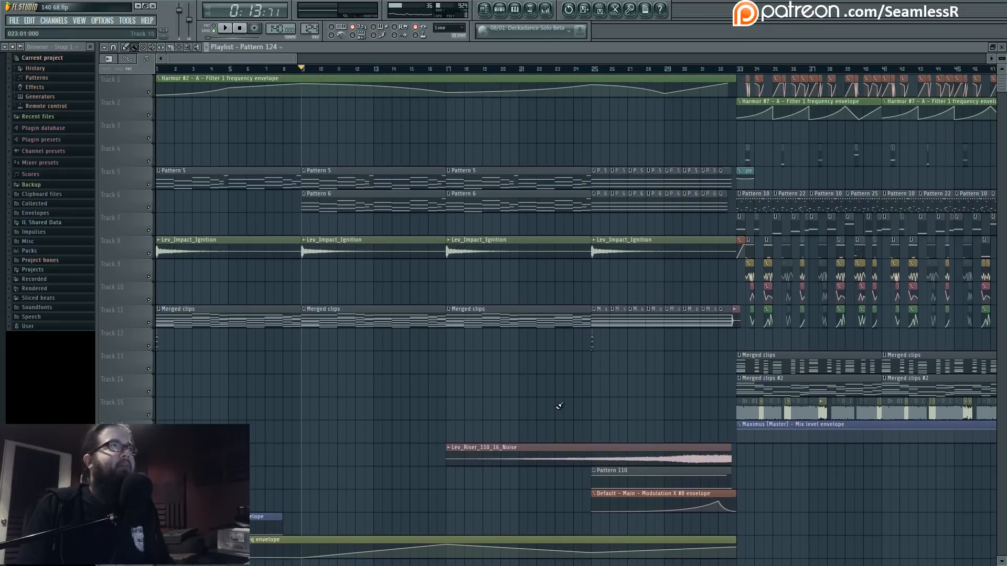
pyautogui.scroll(-4, 560, 406)
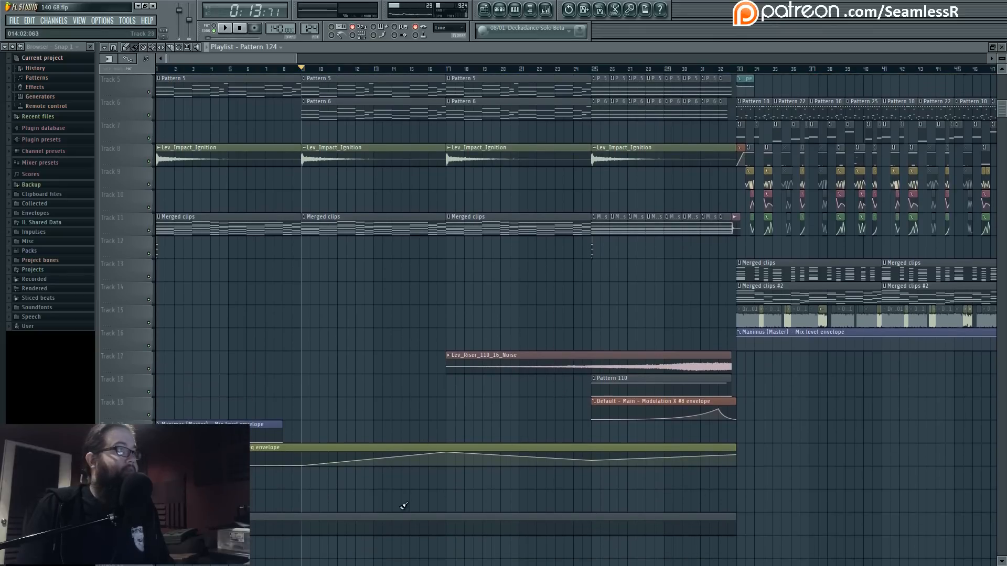
pyautogui.scroll(-4, 404, 506)
pyautogui.hotkey('alt', 'Tab')
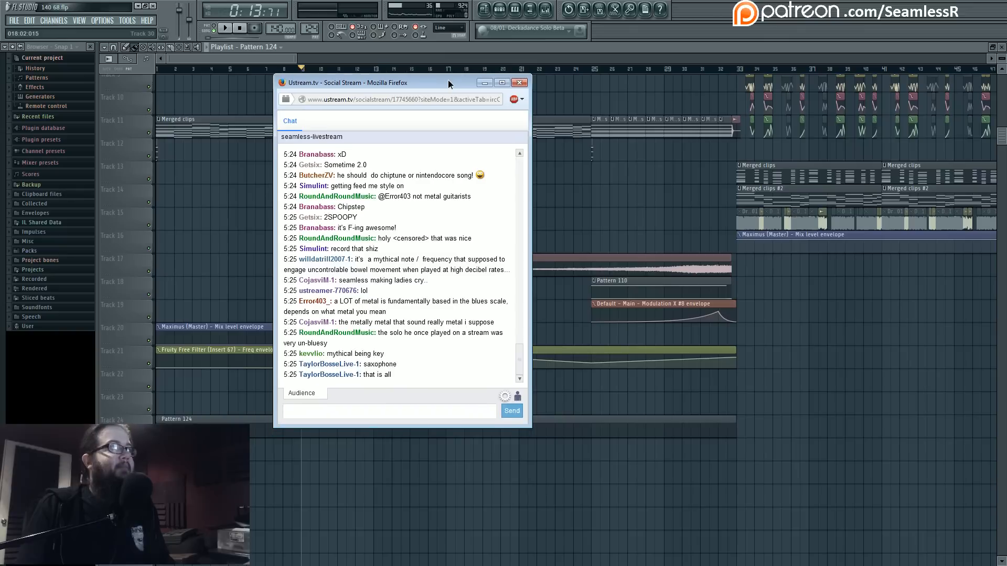
pyautogui.moveTo(448, 79); pyautogui.dragTo(422, 155)
pyautogui.hotkey('alt', 'Tab')
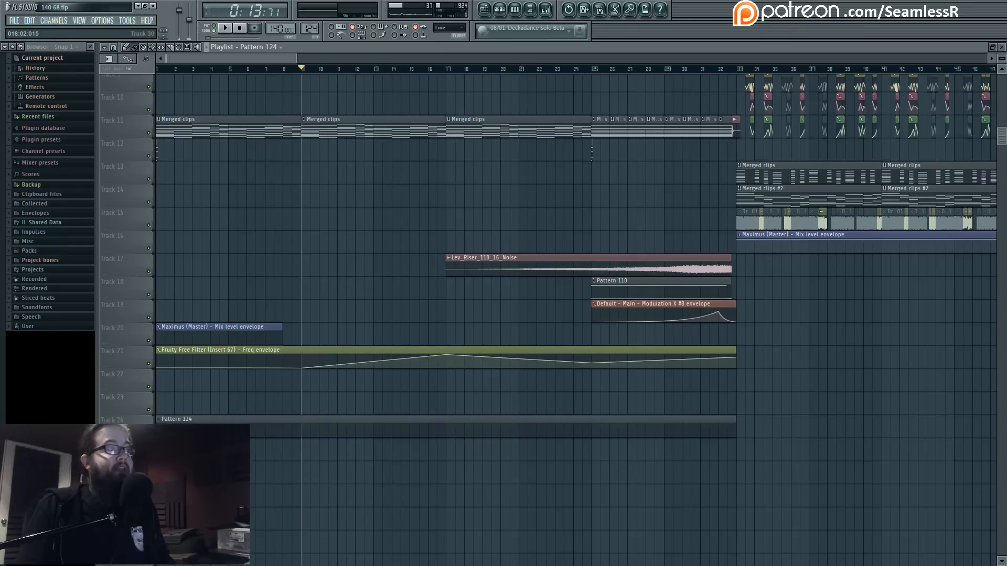
# Move the Pattern 124 clip up to Track 14, keeping its start at bar 1.
pyautogui.moveTo(400, 428); pyautogui.dragTo(337, 193)
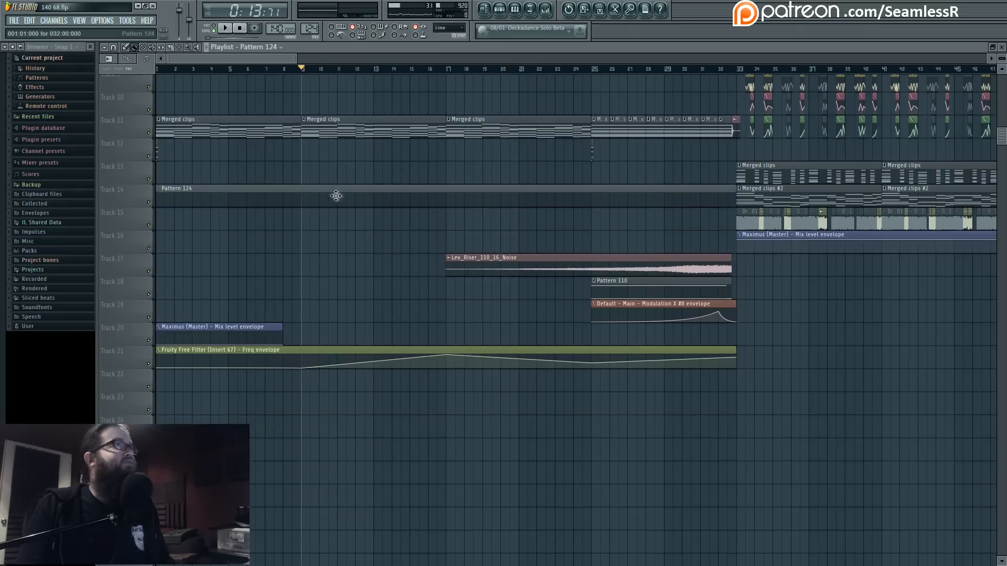
pyautogui.scroll(4, 342, 218)
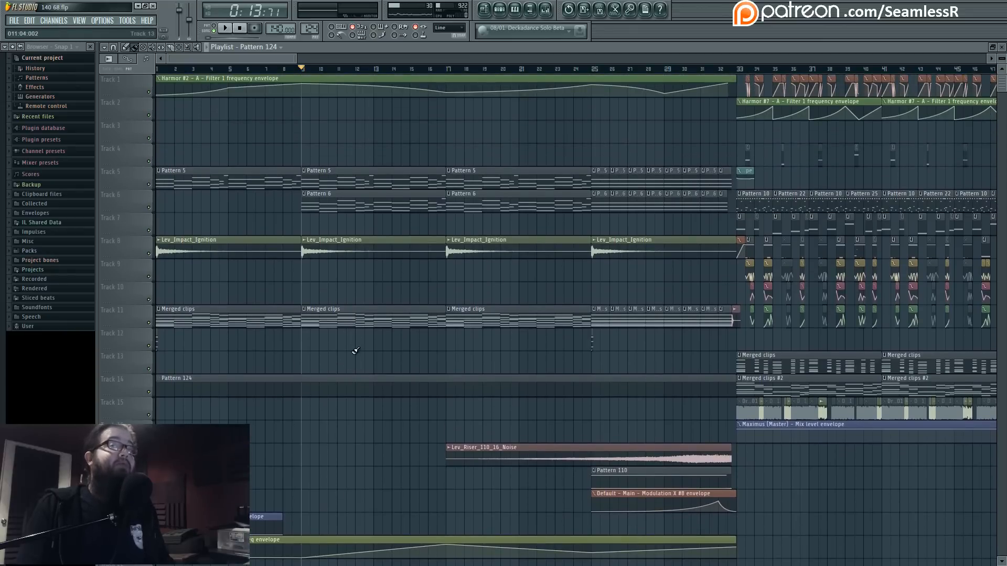
# Open Harmor #17 from the channel rack and its mixer track Insert 69, and close the synth editor with the channel still selected.
pyautogui.click(500, 10)
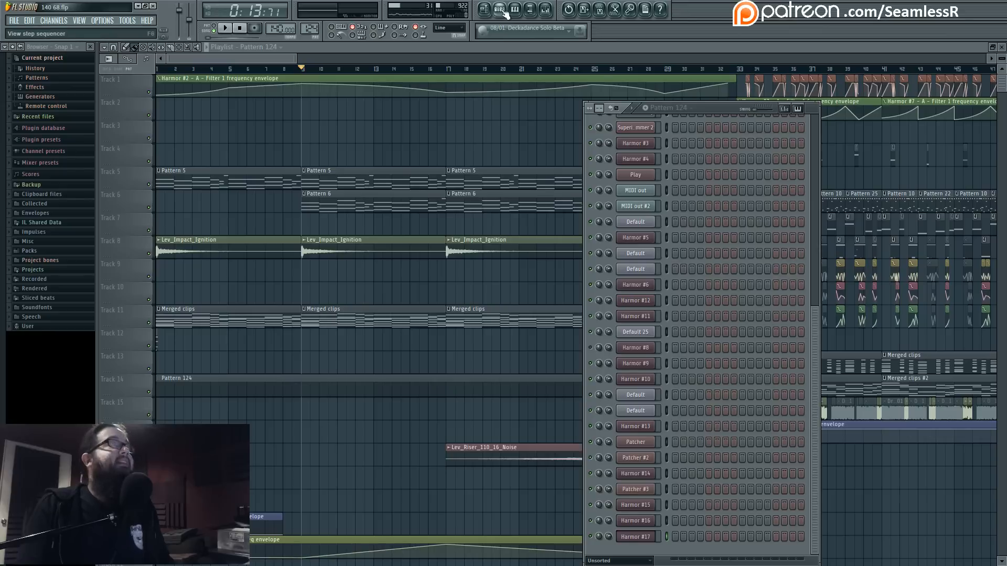
pyautogui.click(645, 540)
pyautogui.moveTo(749, 118); pyautogui.dragTo(703, 200)
pyautogui.moveTo(577, 143); pyautogui.dragTo(584, 101)
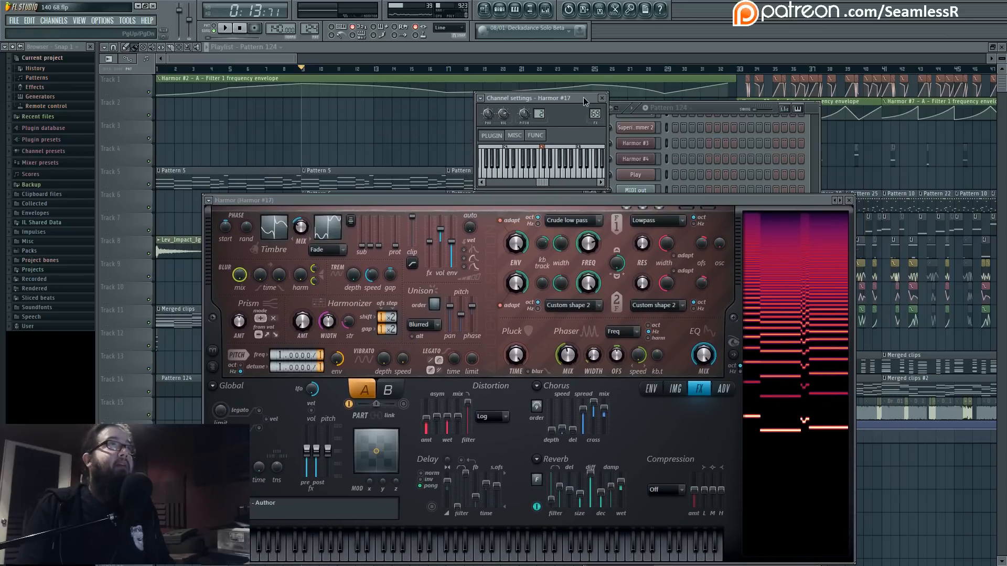
pyautogui.doubleClick(595, 114)
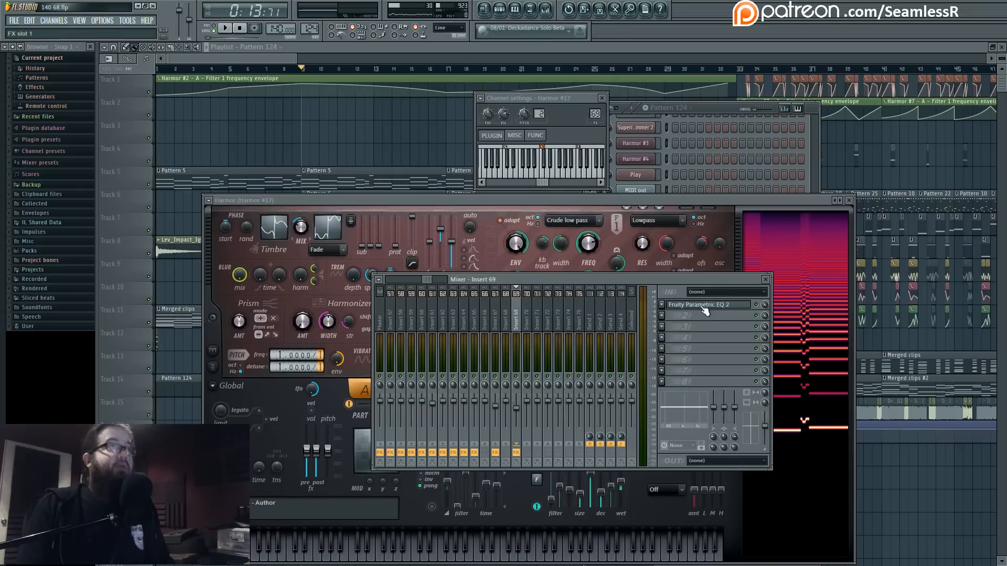
pyautogui.click(603, 98)
pyautogui.click(719, 107)
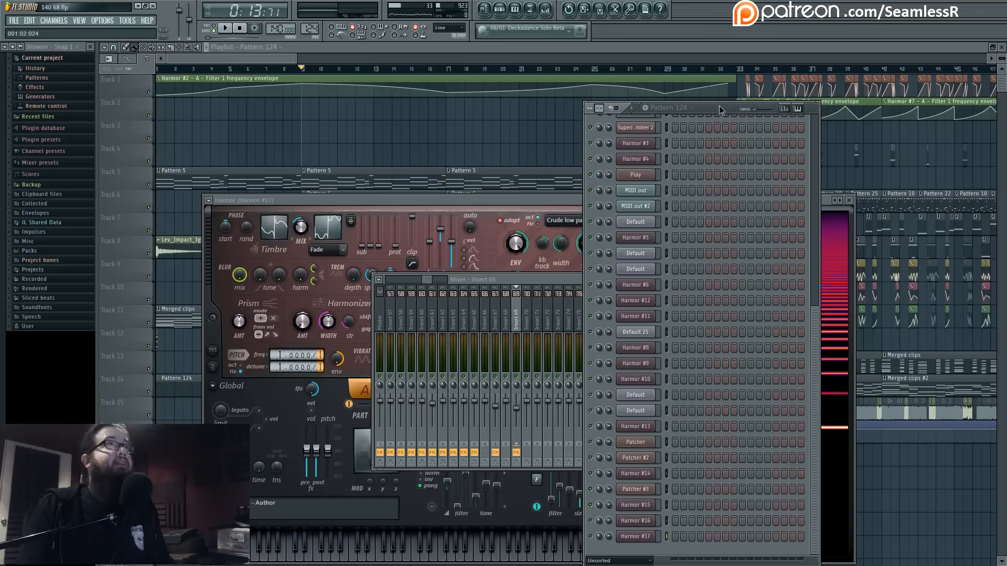
pyautogui.click(636, 536)
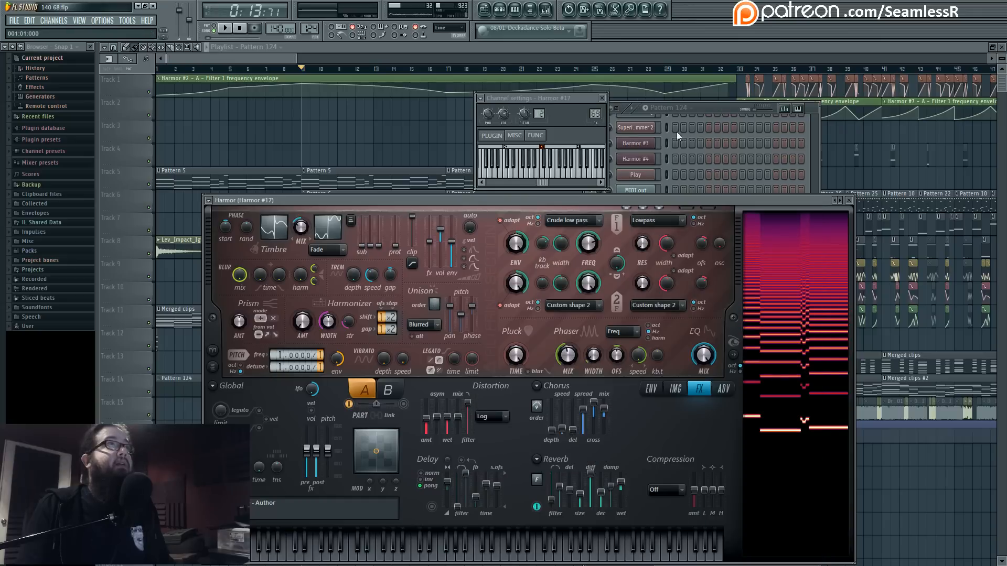
pyautogui.click(851, 201)
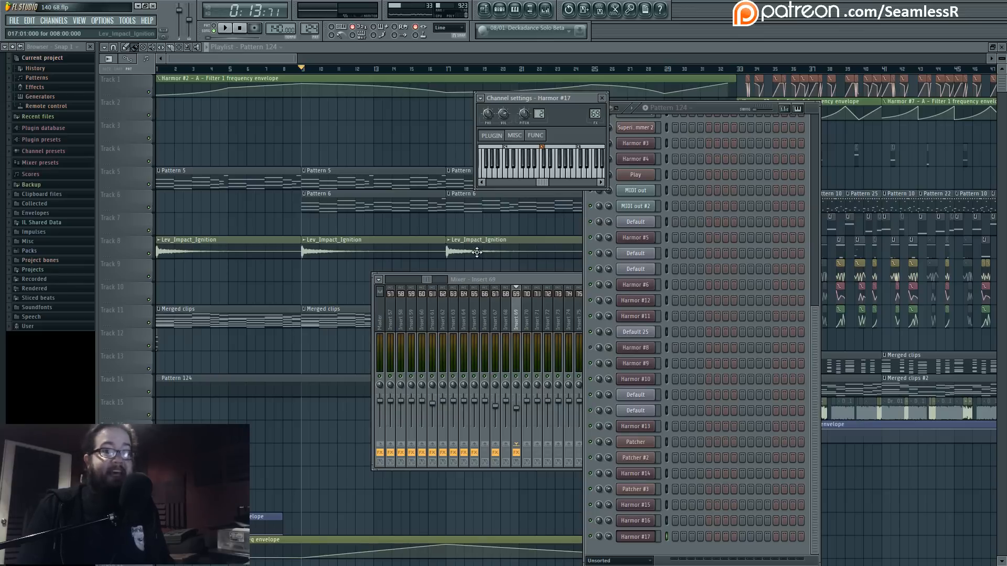
# Record a Harmor #17 lead performance into Pattern 124 from the song's start, stop the recording, and clear the open windows.
pyautogui.rightClick(256, 30)
pyautogui.click(241, 28)
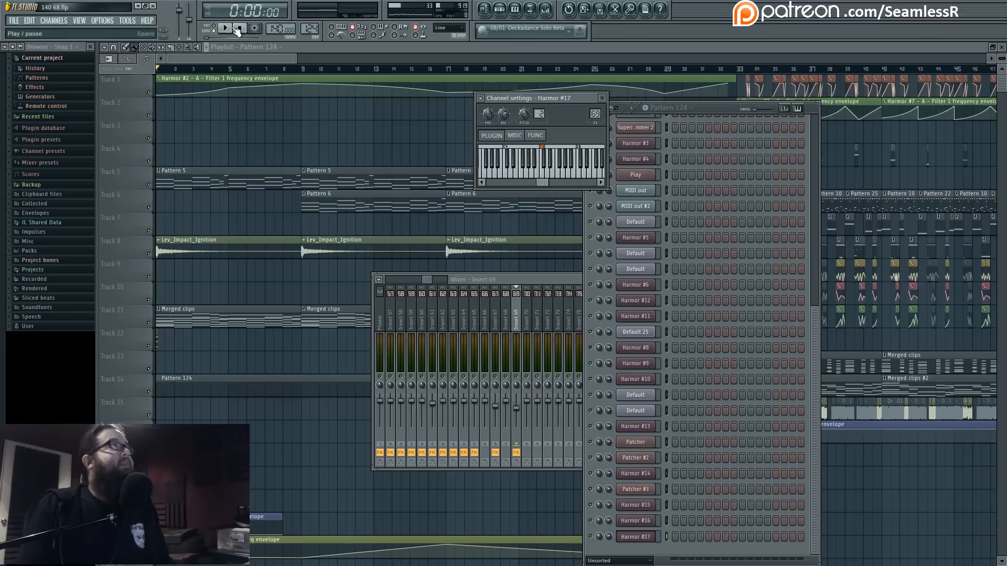
pyautogui.click(255, 31)
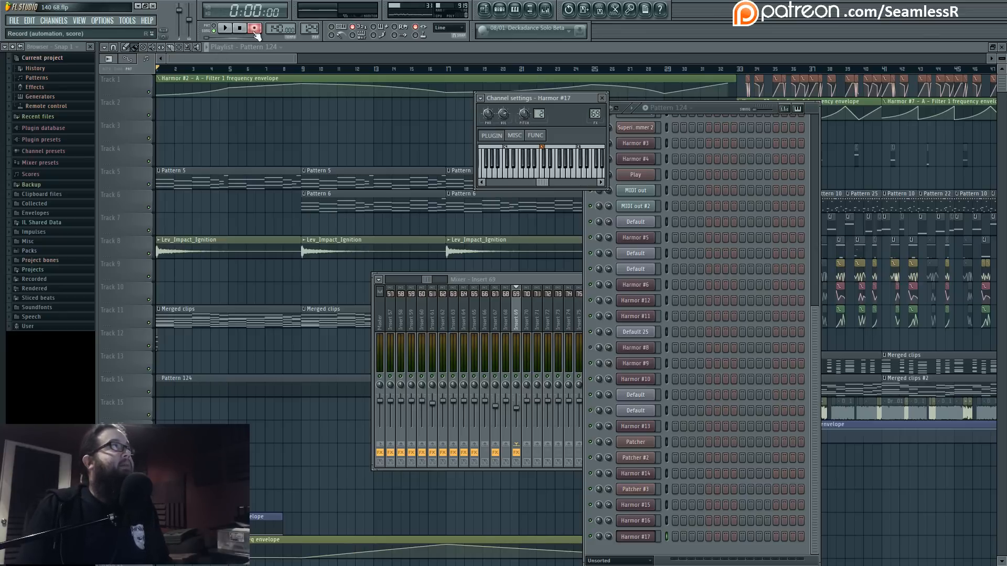
pyautogui.click(226, 29)
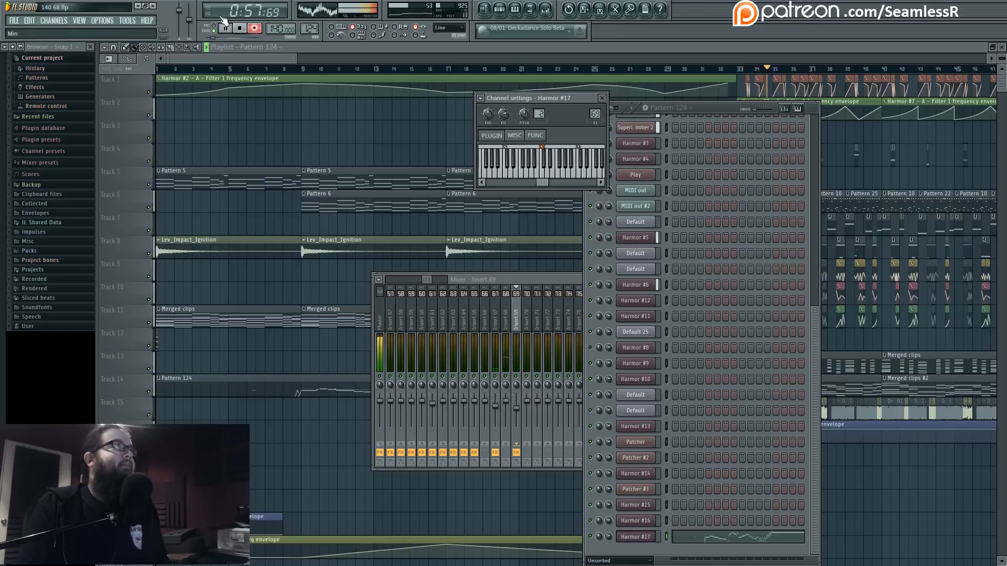
pyautogui.press('space')
pyautogui.press('F12')
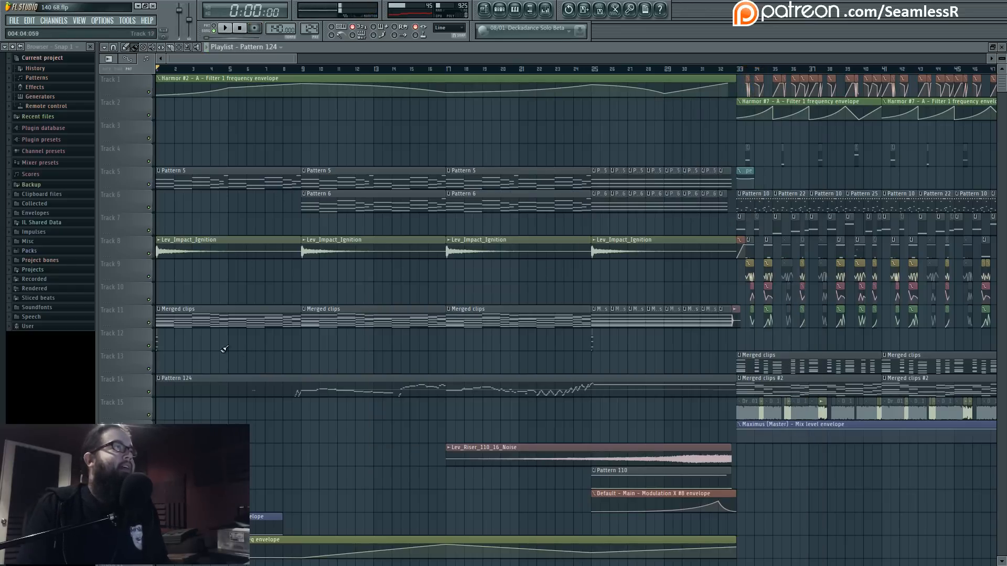